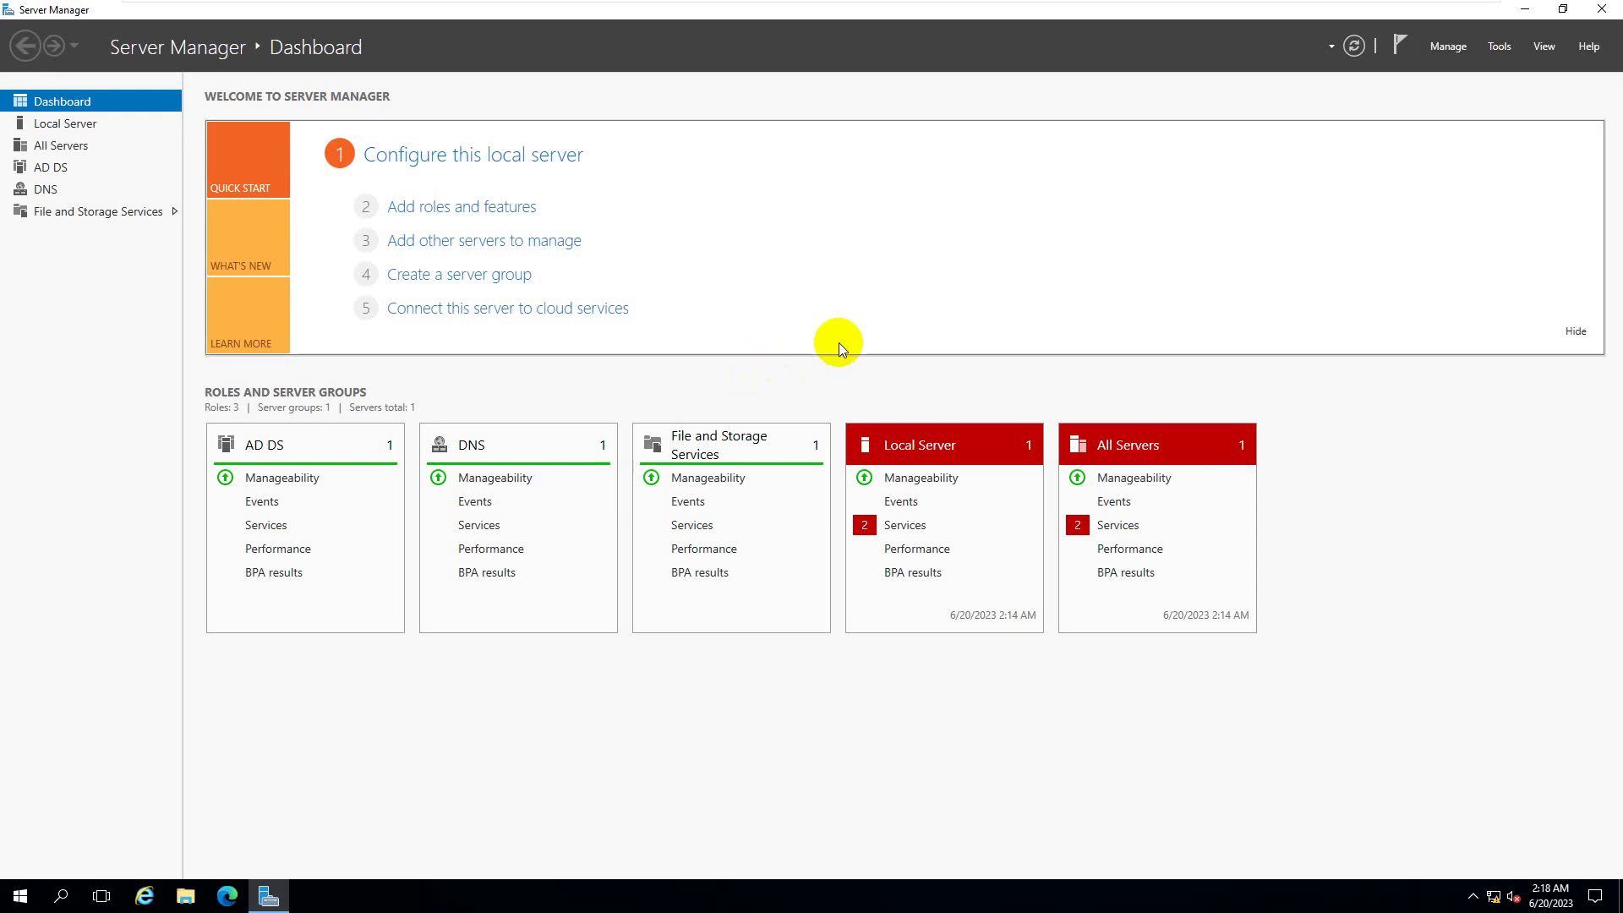
# - Restart Server Manager from the Start menu and display its Tools menu
pyautogui.click(1601, 9)
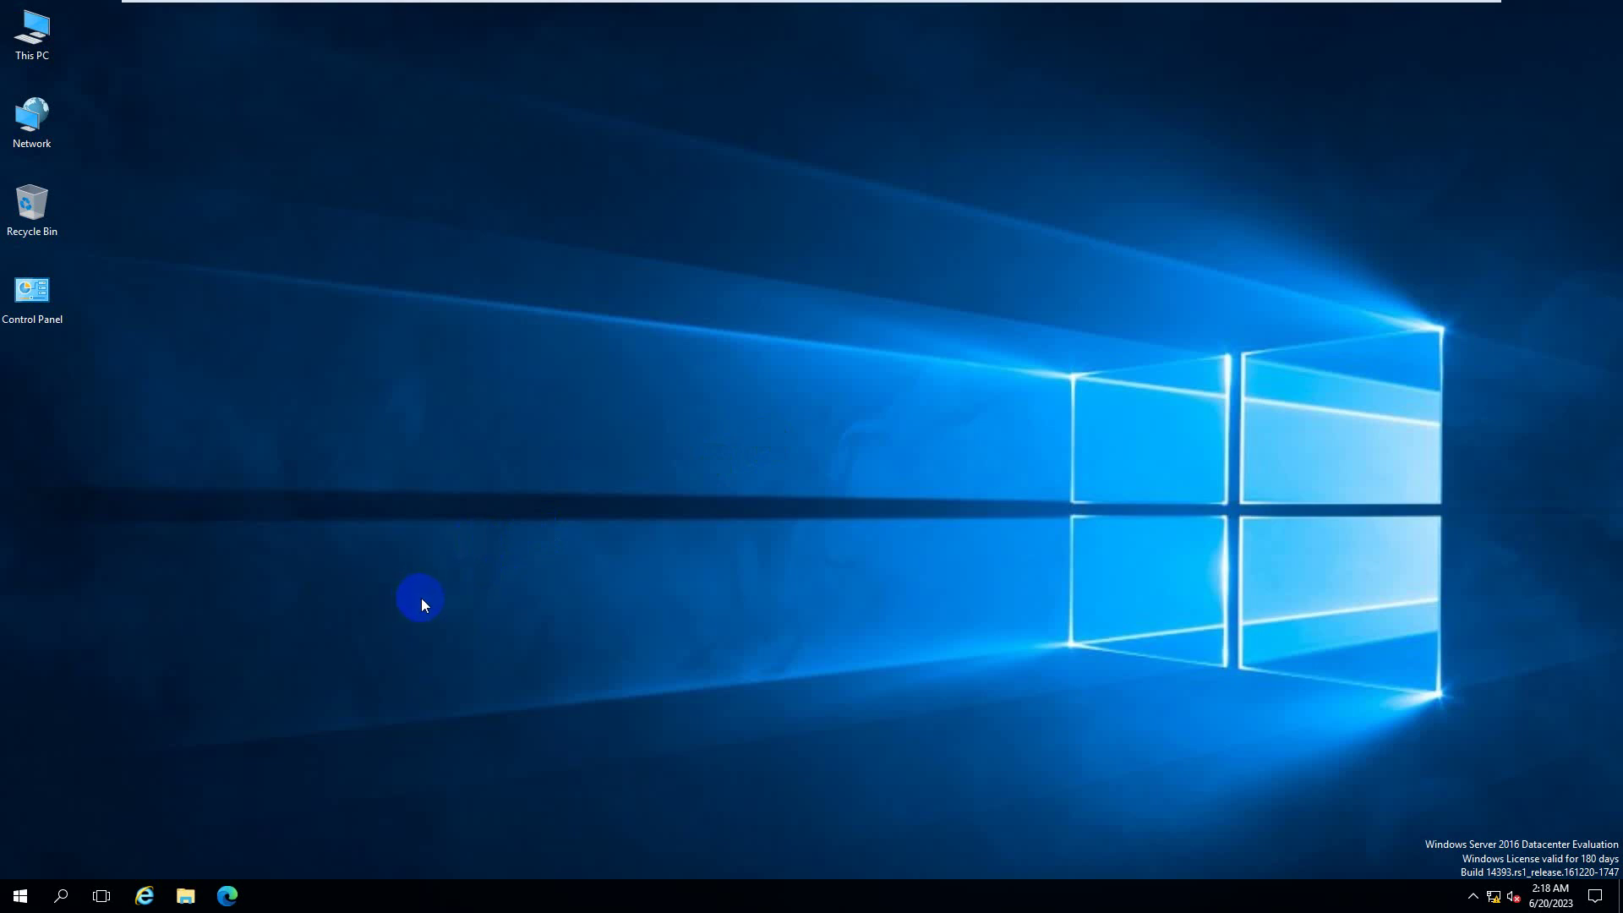
pyautogui.click(18, 894)
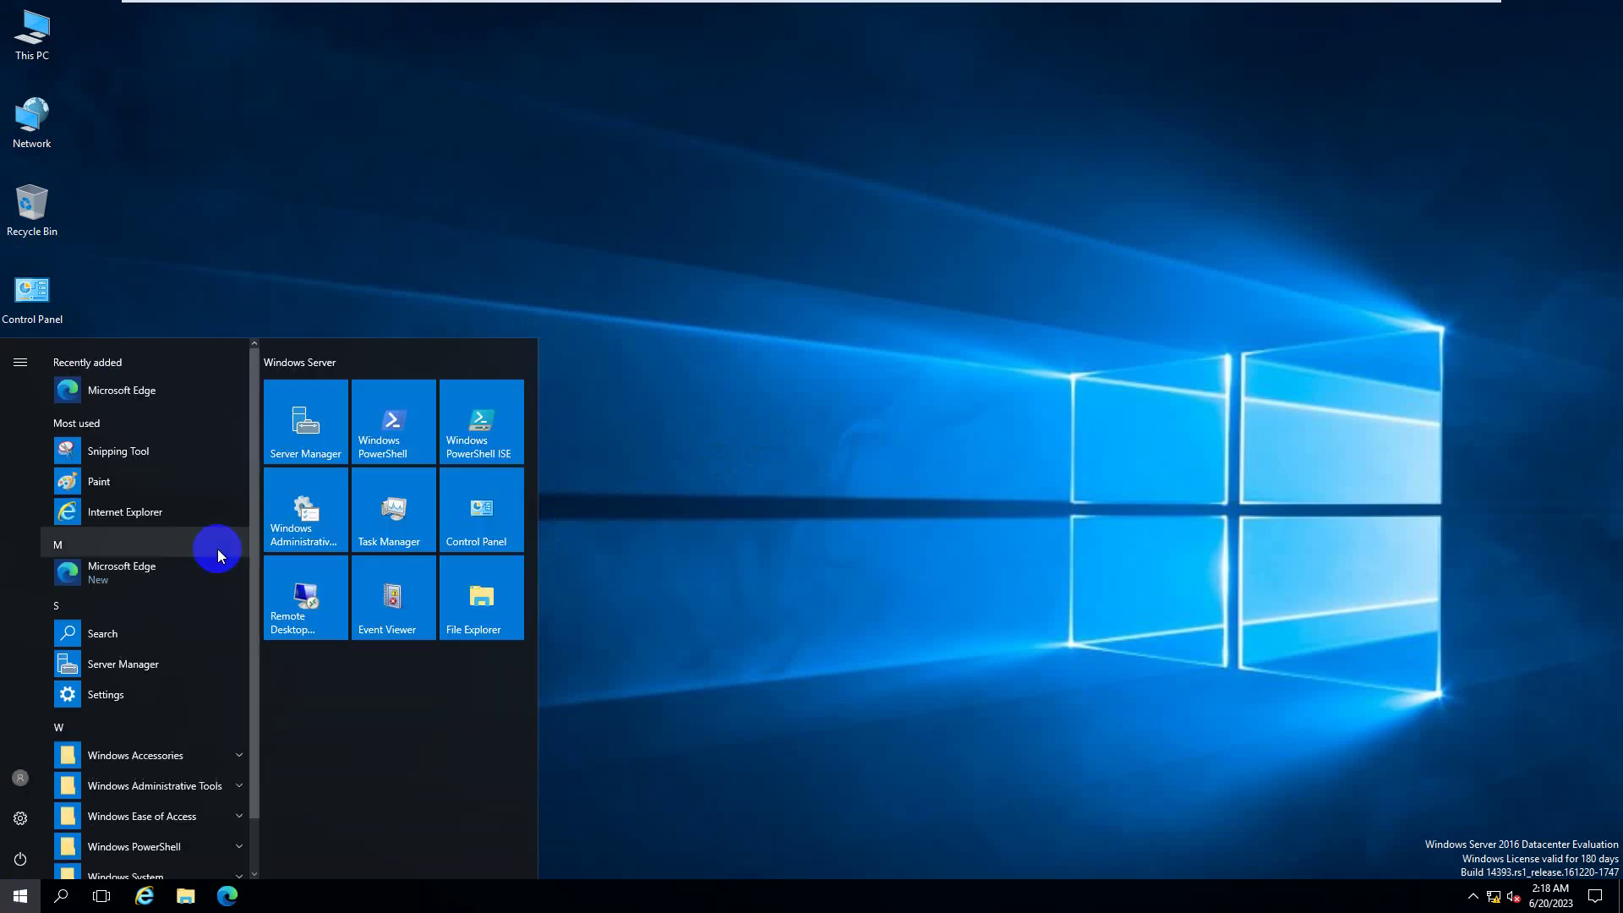
pyautogui.click(311, 454)
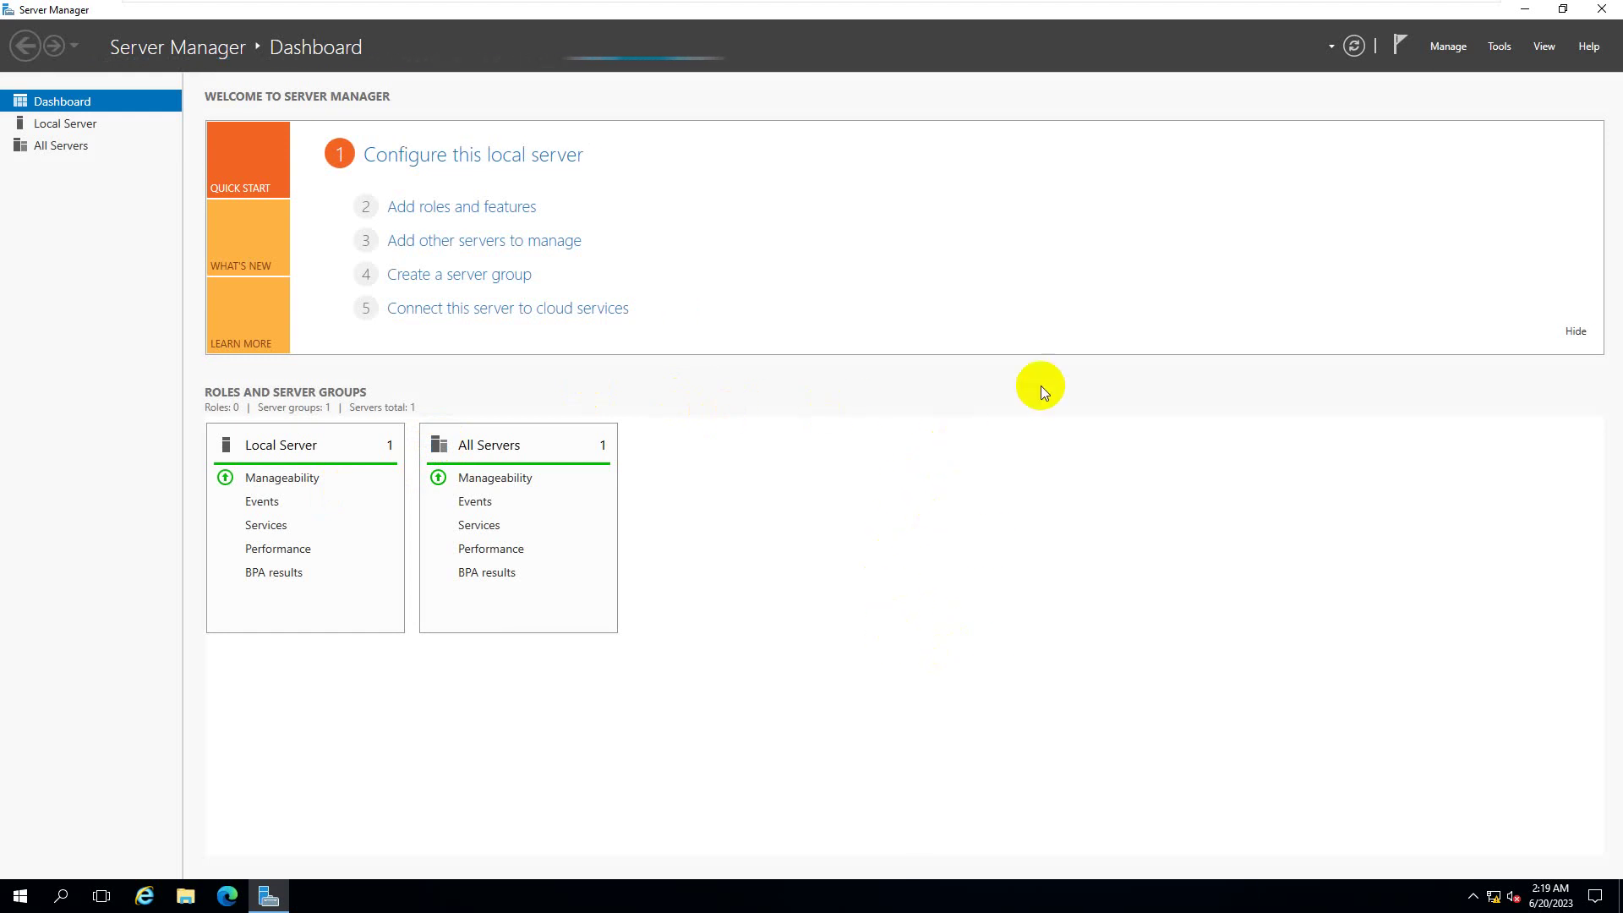
pyautogui.click(1502, 47)
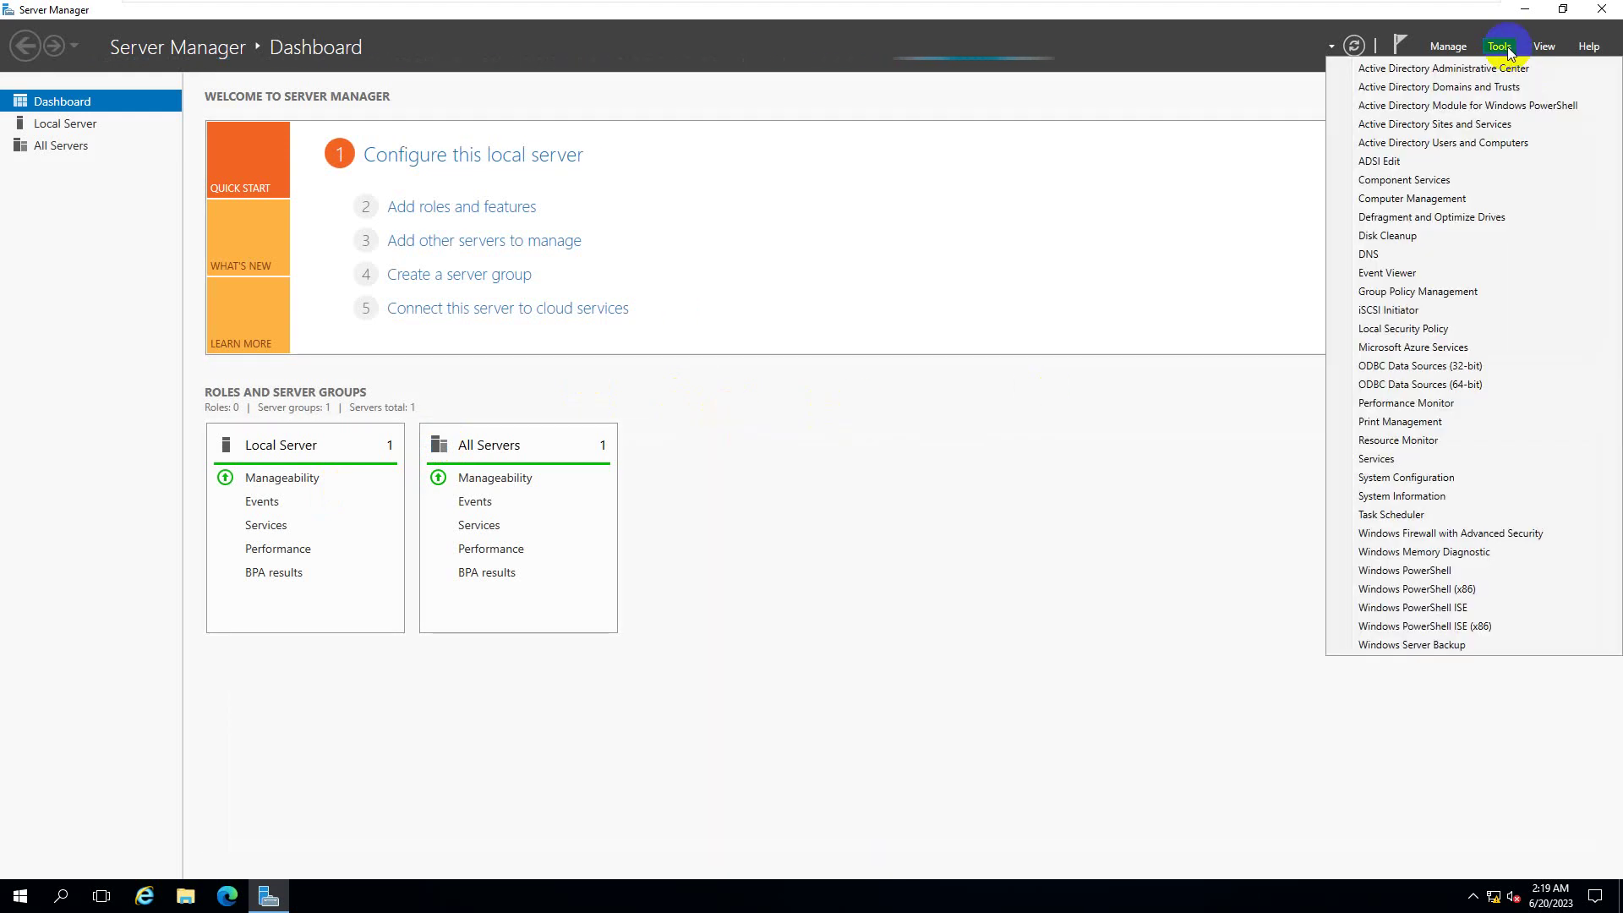
# - Launch Group Policy Management, expand Forest > Domains > sarker.com, and view the Default Domain Policy link
pyautogui.click(1465, 292)
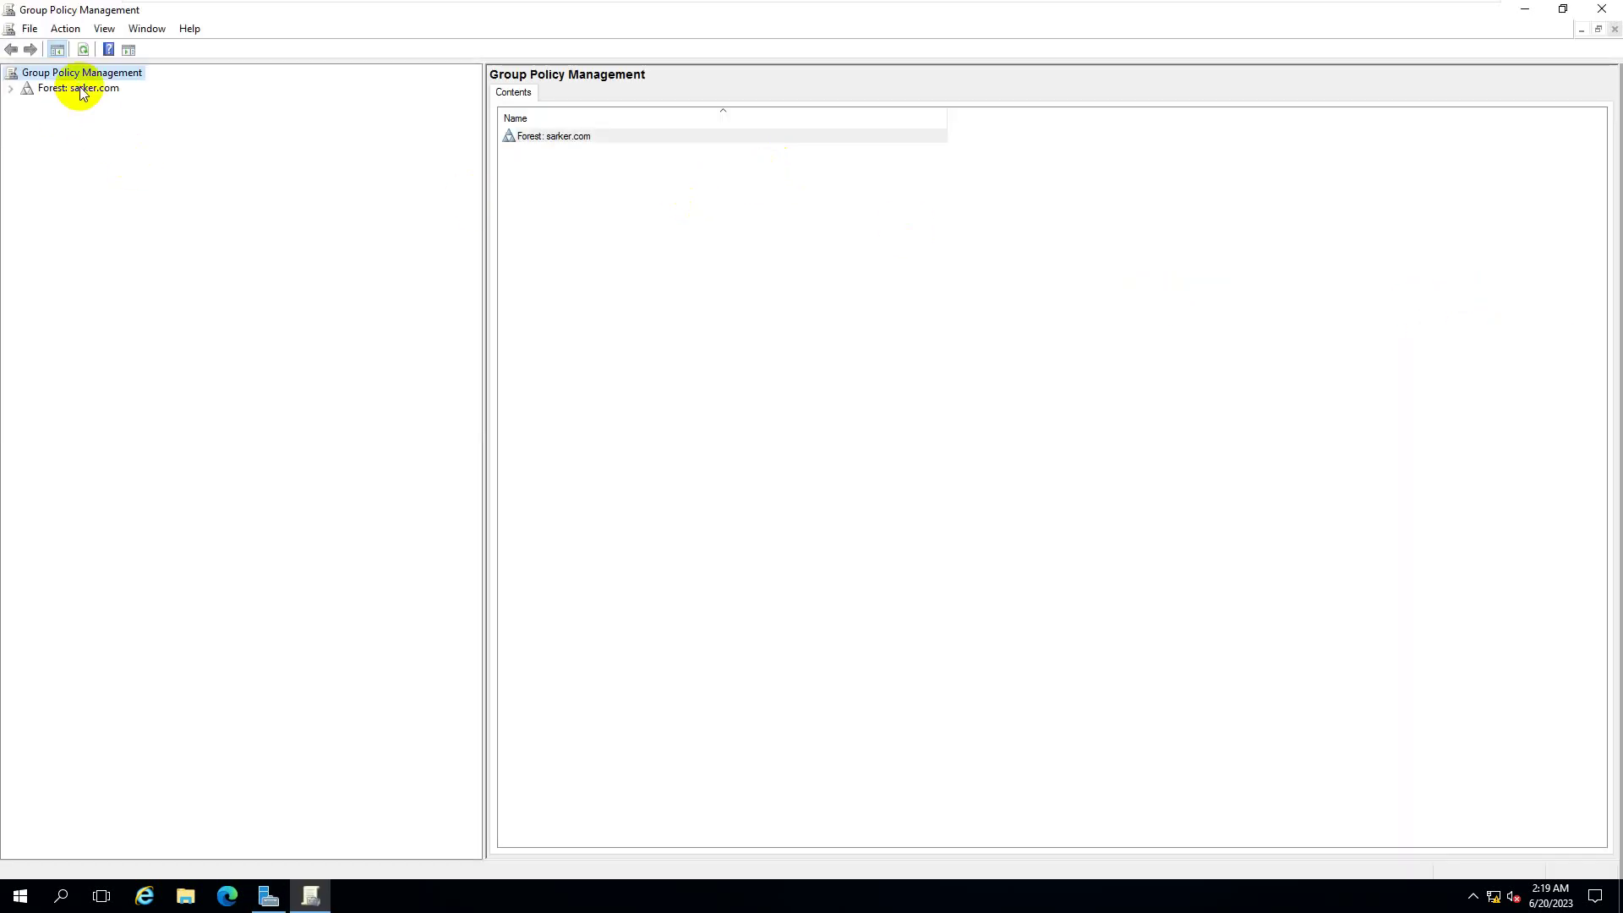
pyautogui.click(11, 89)
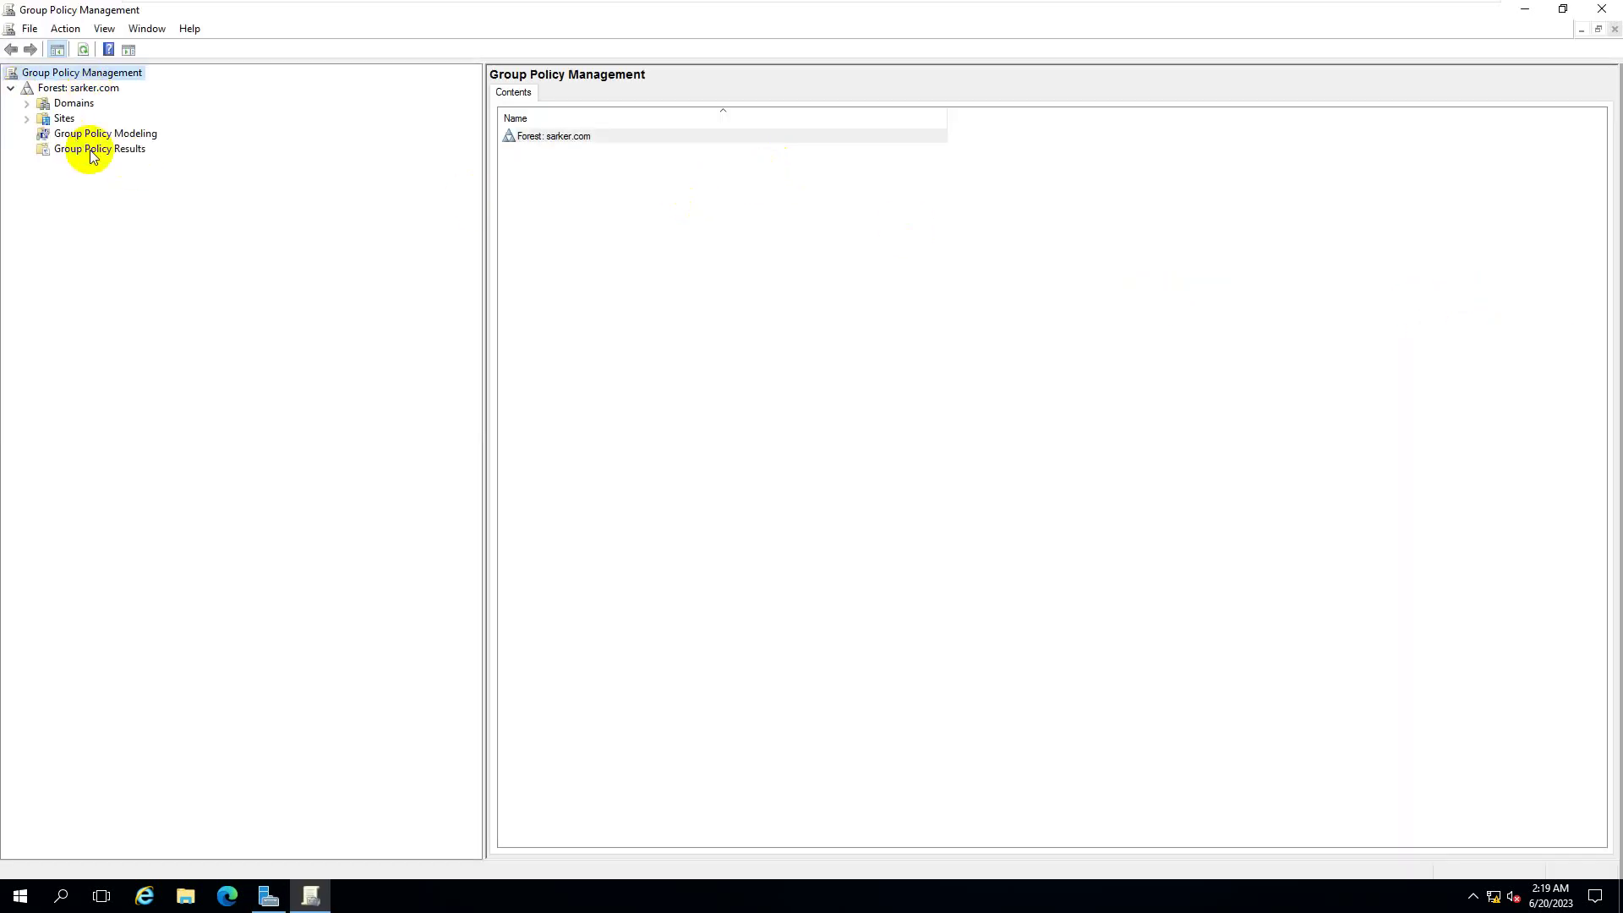
pyautogui.click(27, 105)
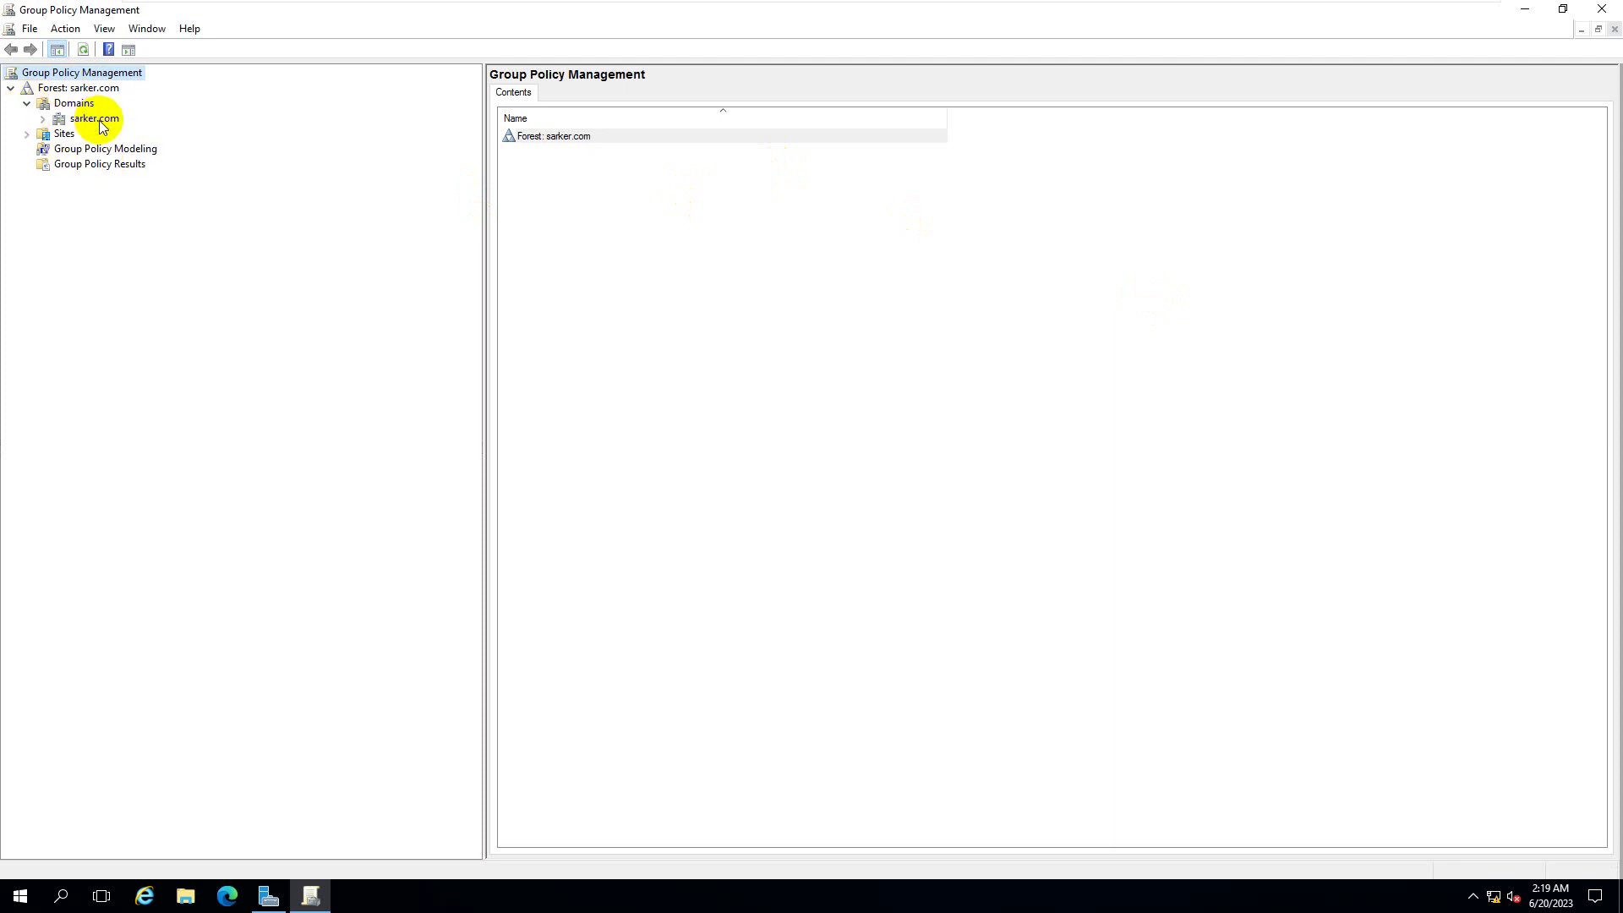
pyautogui.click(42, 118)
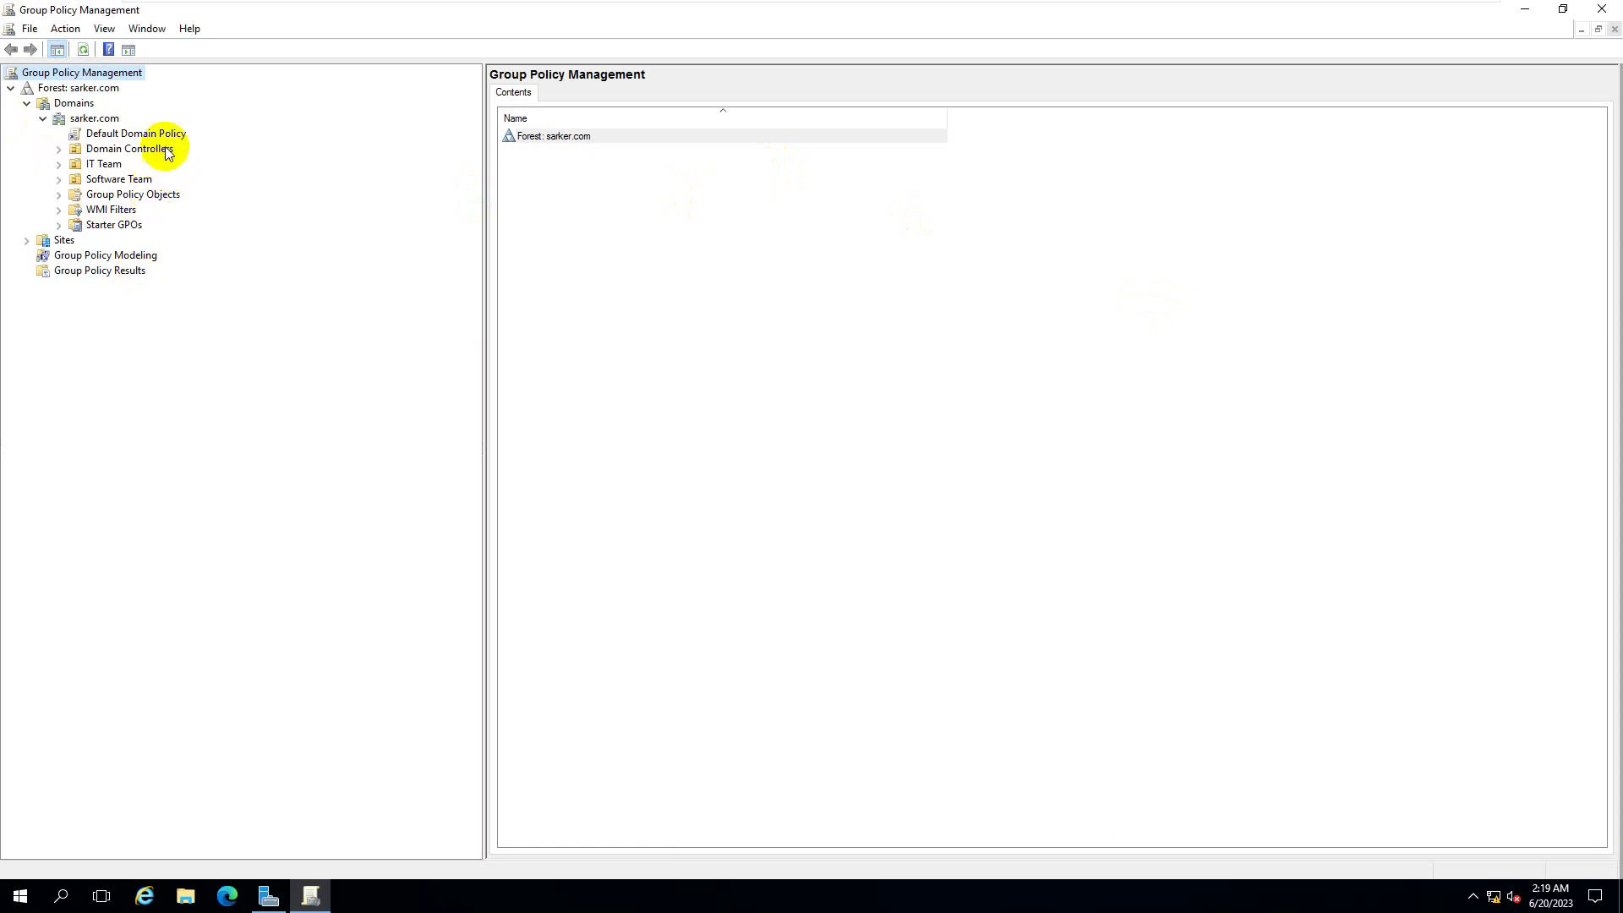
pyautogui.click(136, 135)
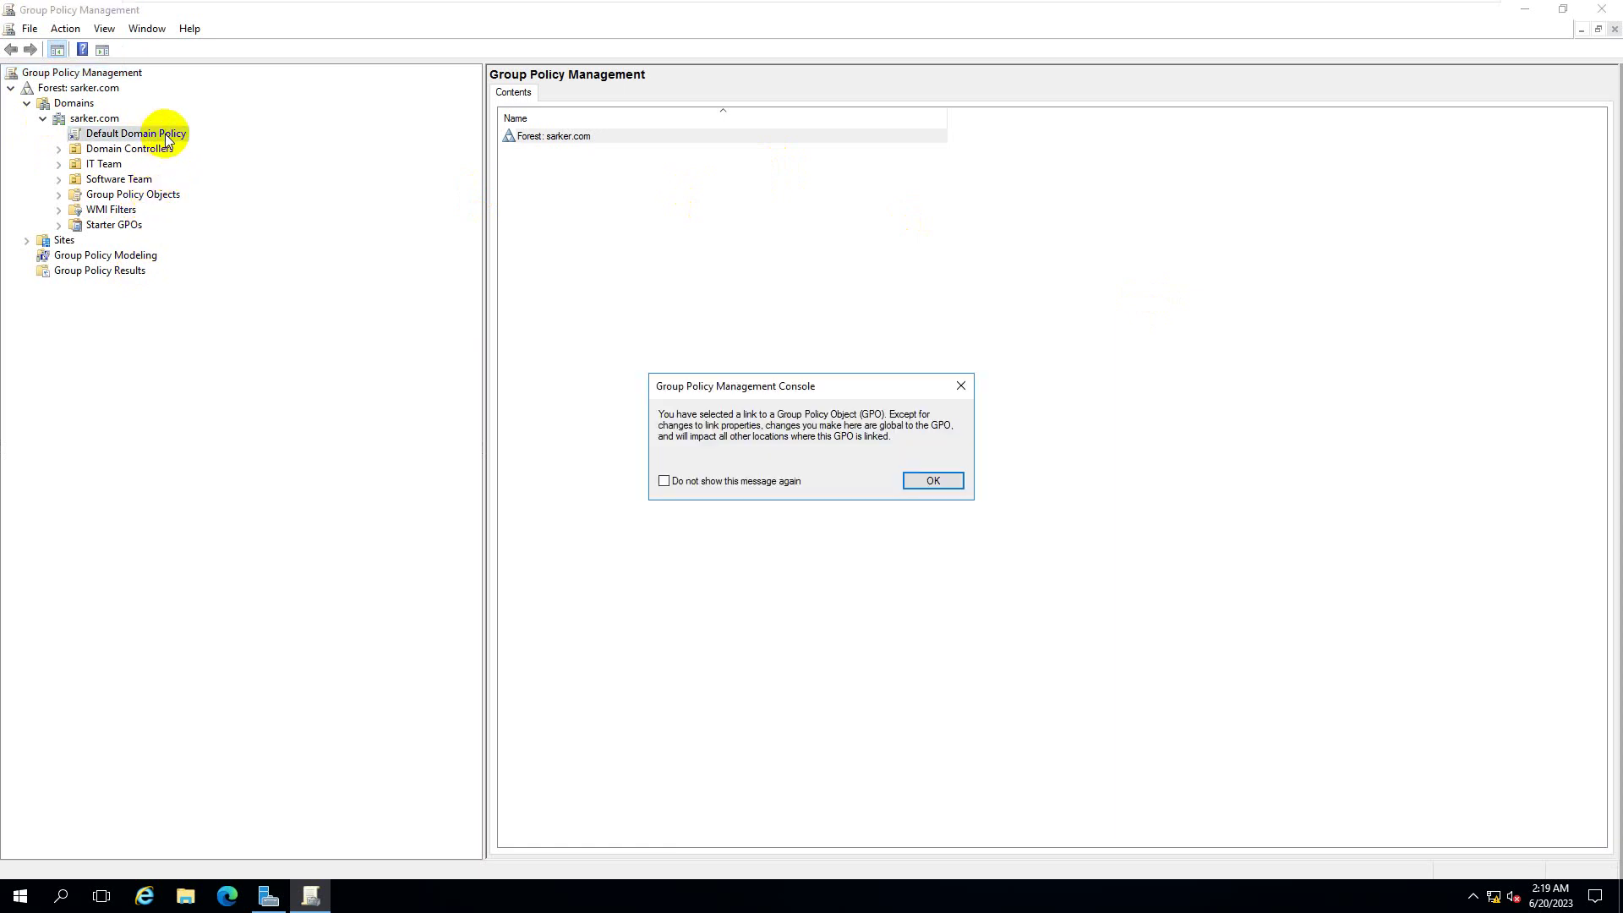
pyautogui.click(939, 480)
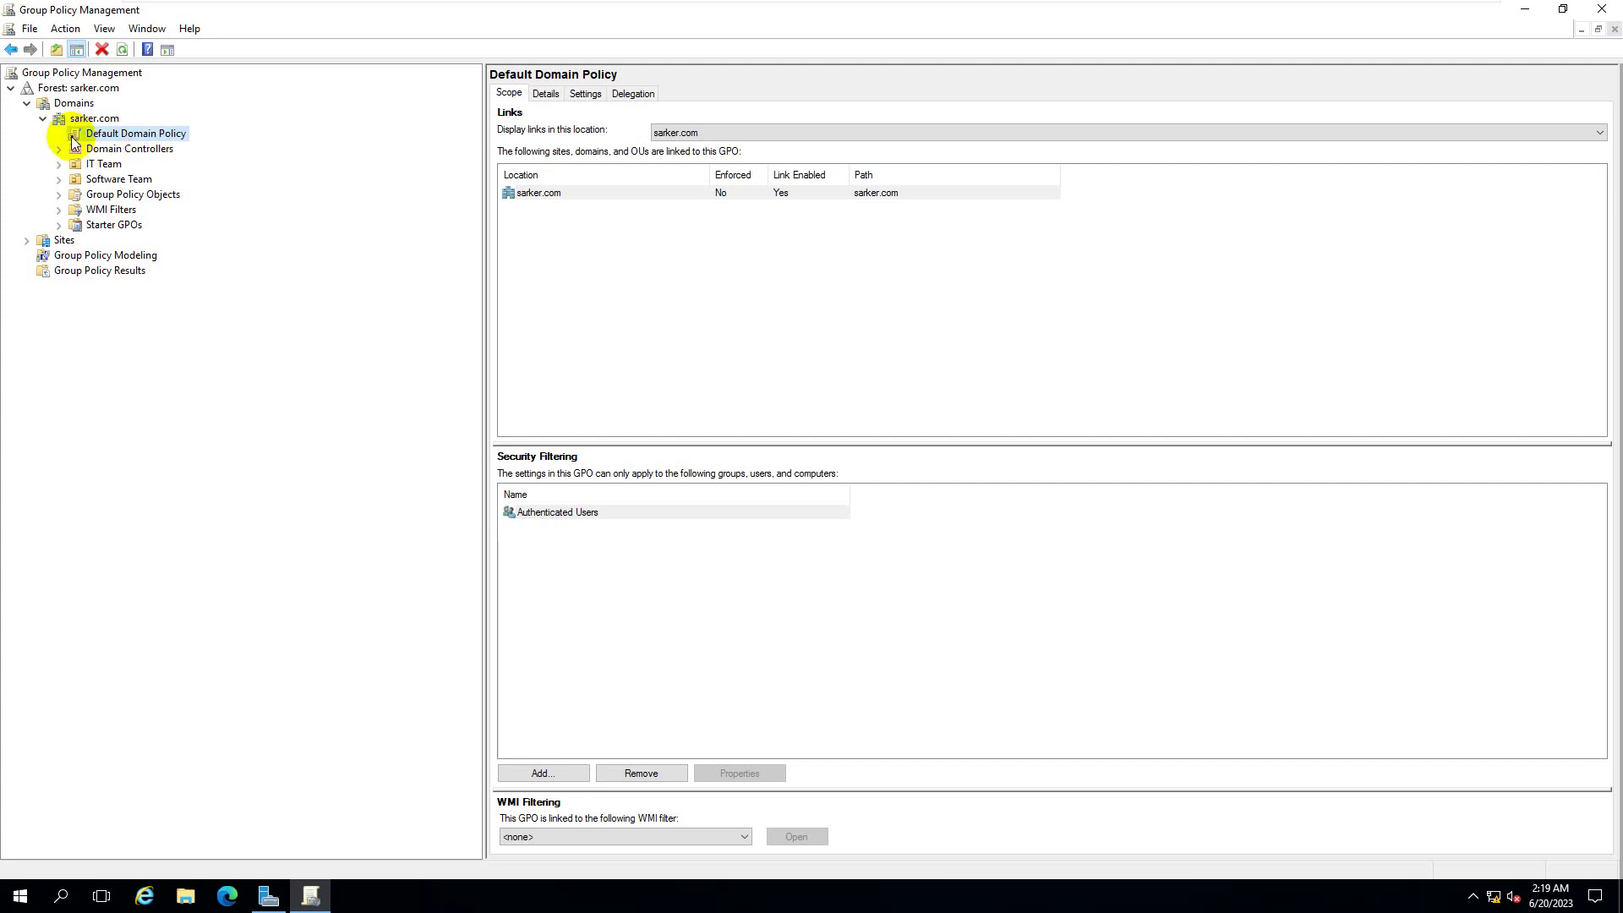
# - Expand Group Policy Objects, review both default policies, and select the IT Team unit
pyautogui.click(58, 194)
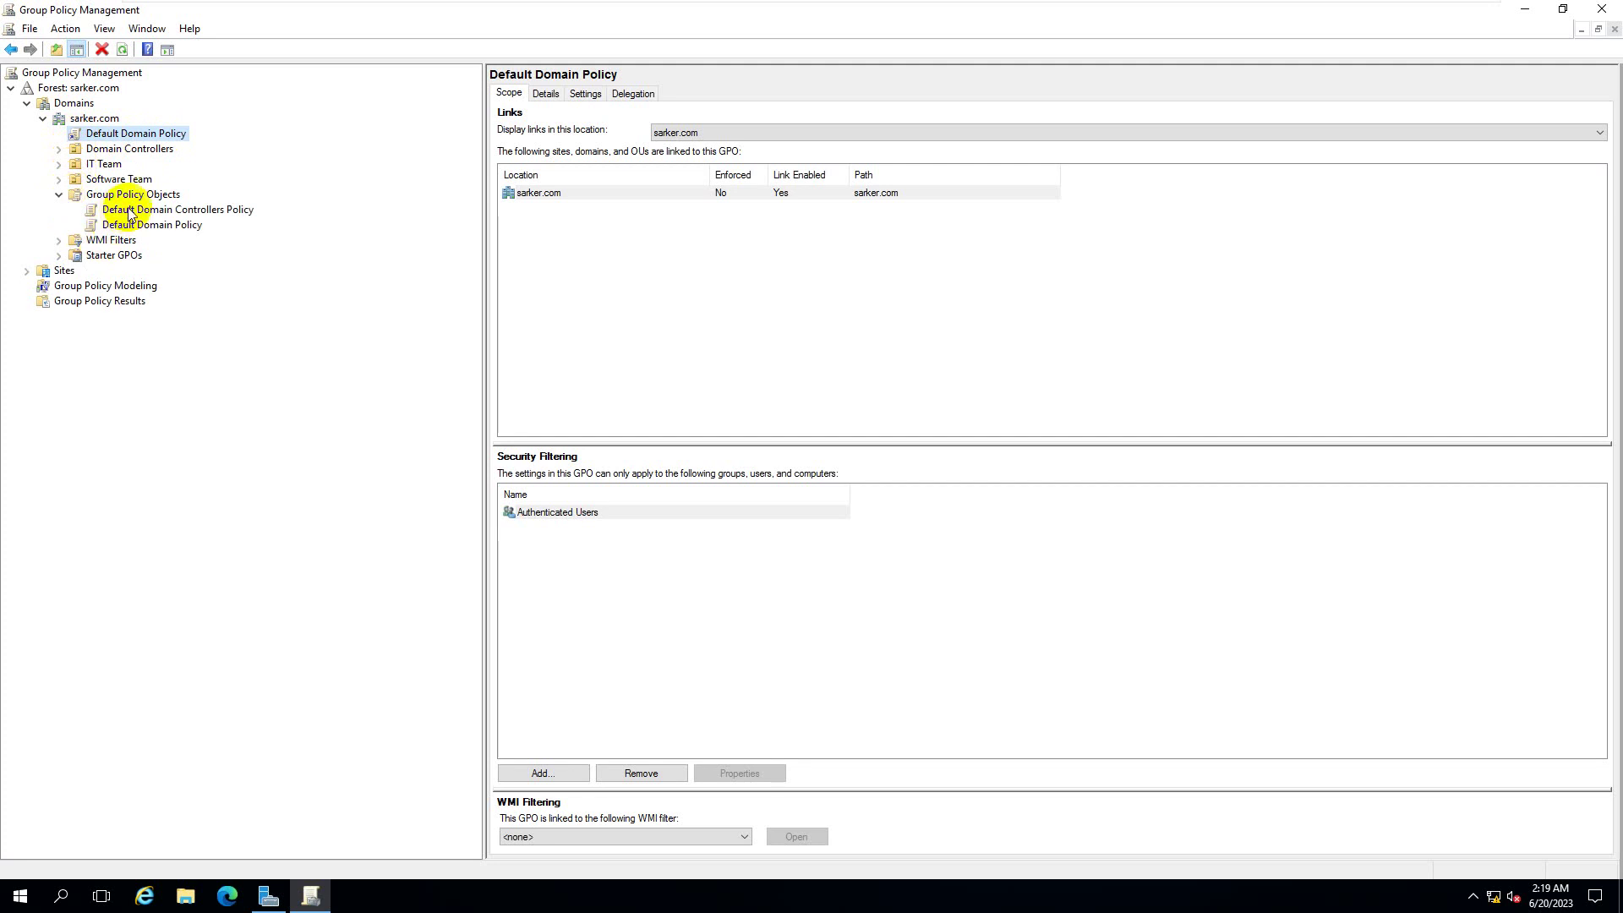
pyautogui.click(189, 210)
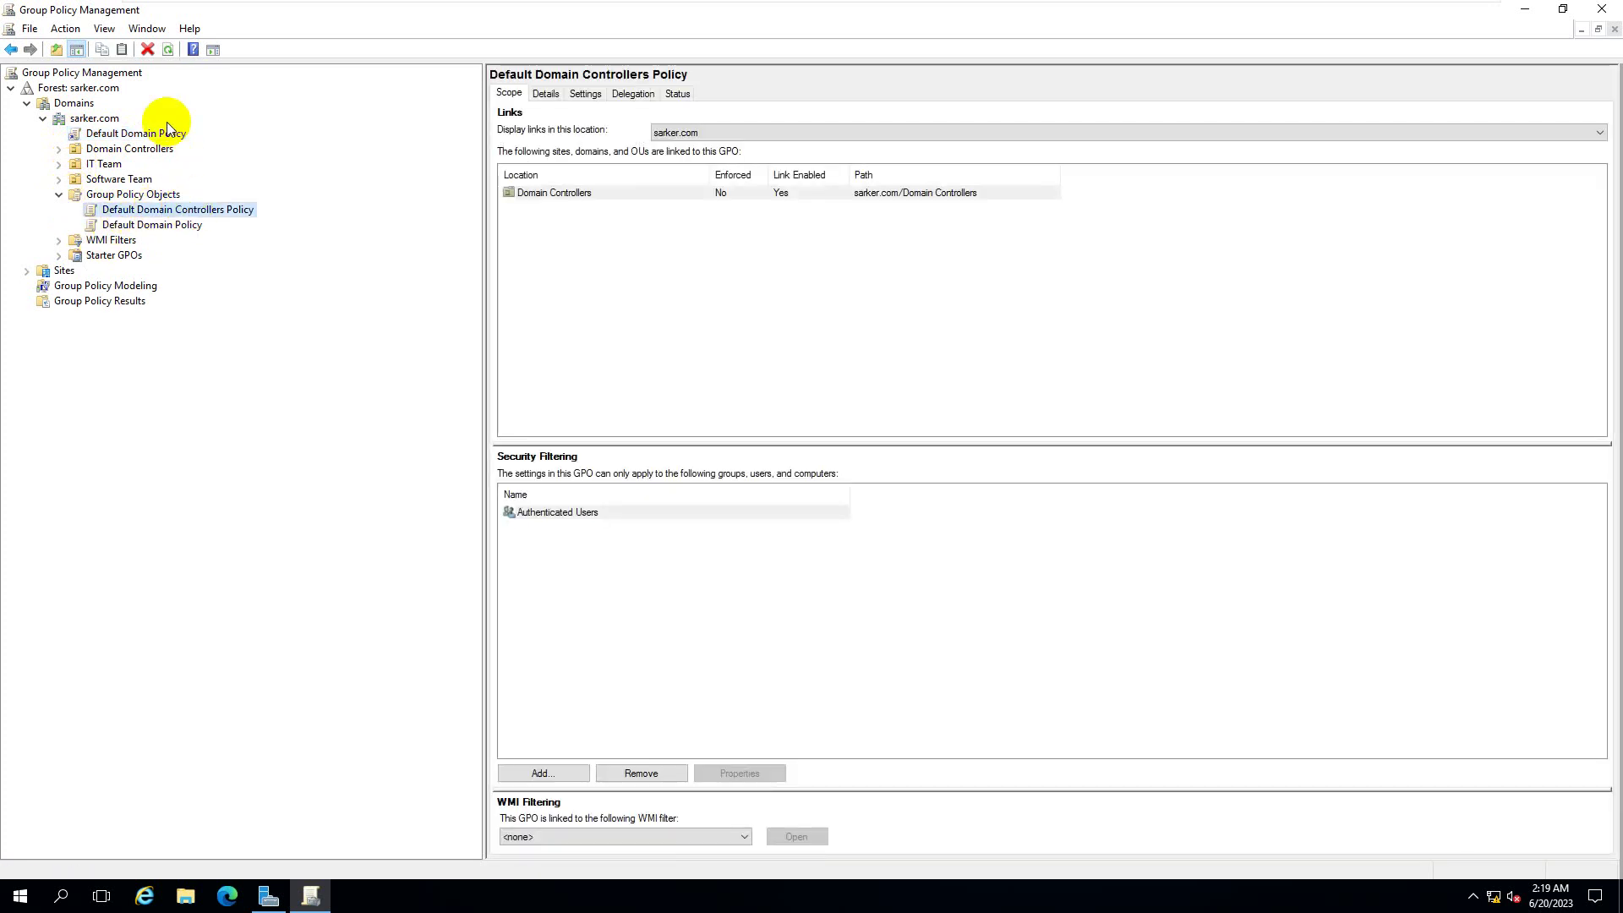
pyautogui.click(140, 135)
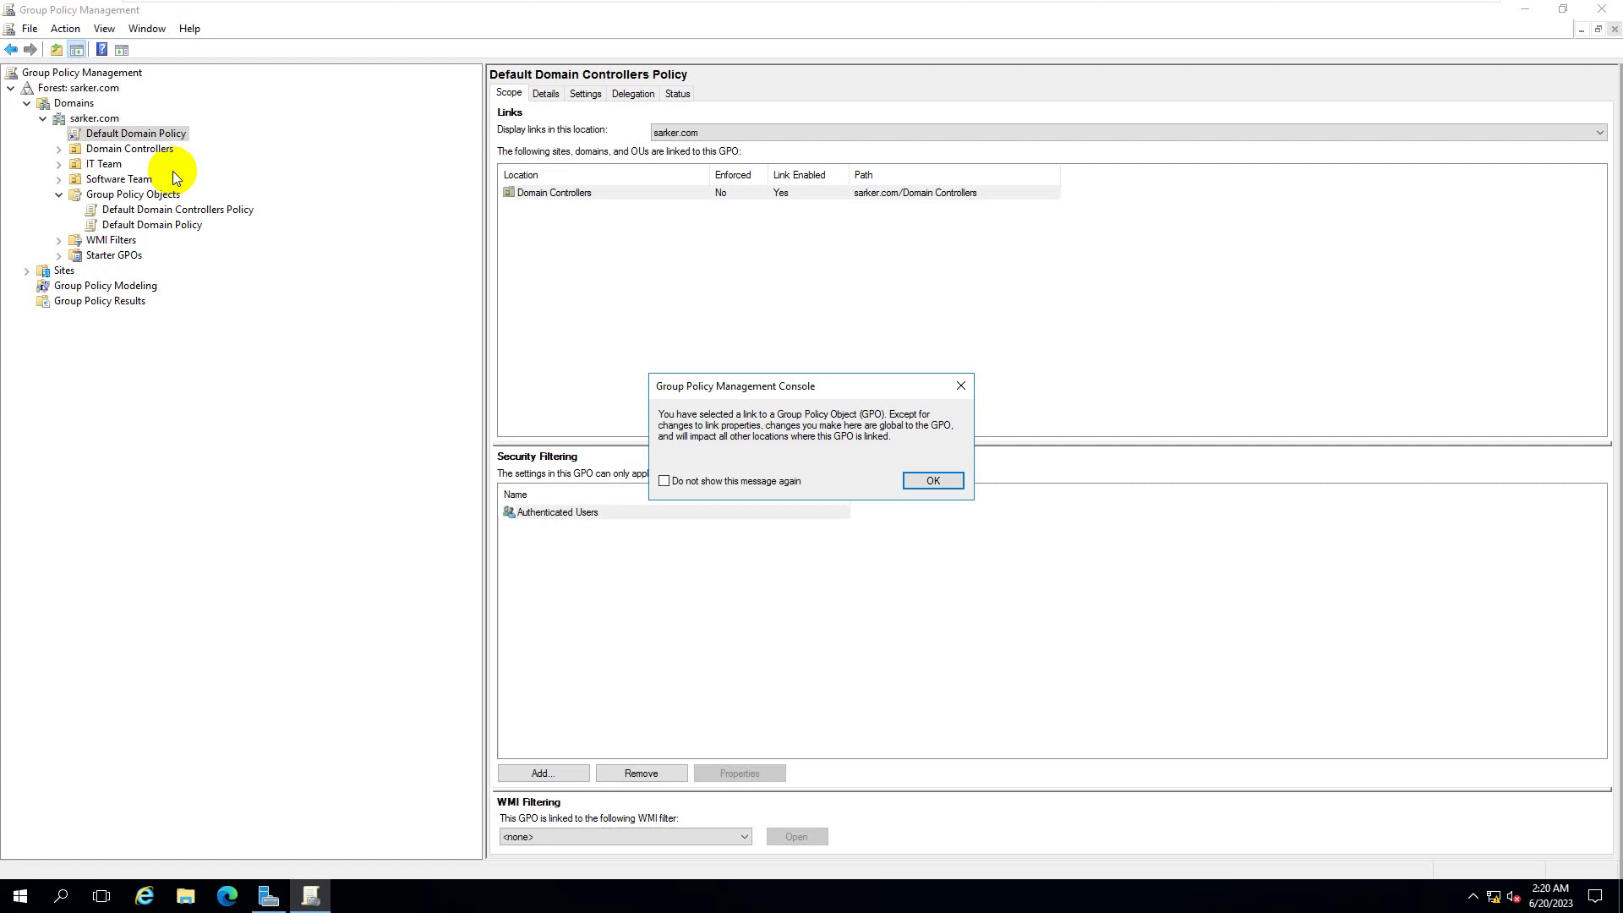
pyautogui.click(930, 480)
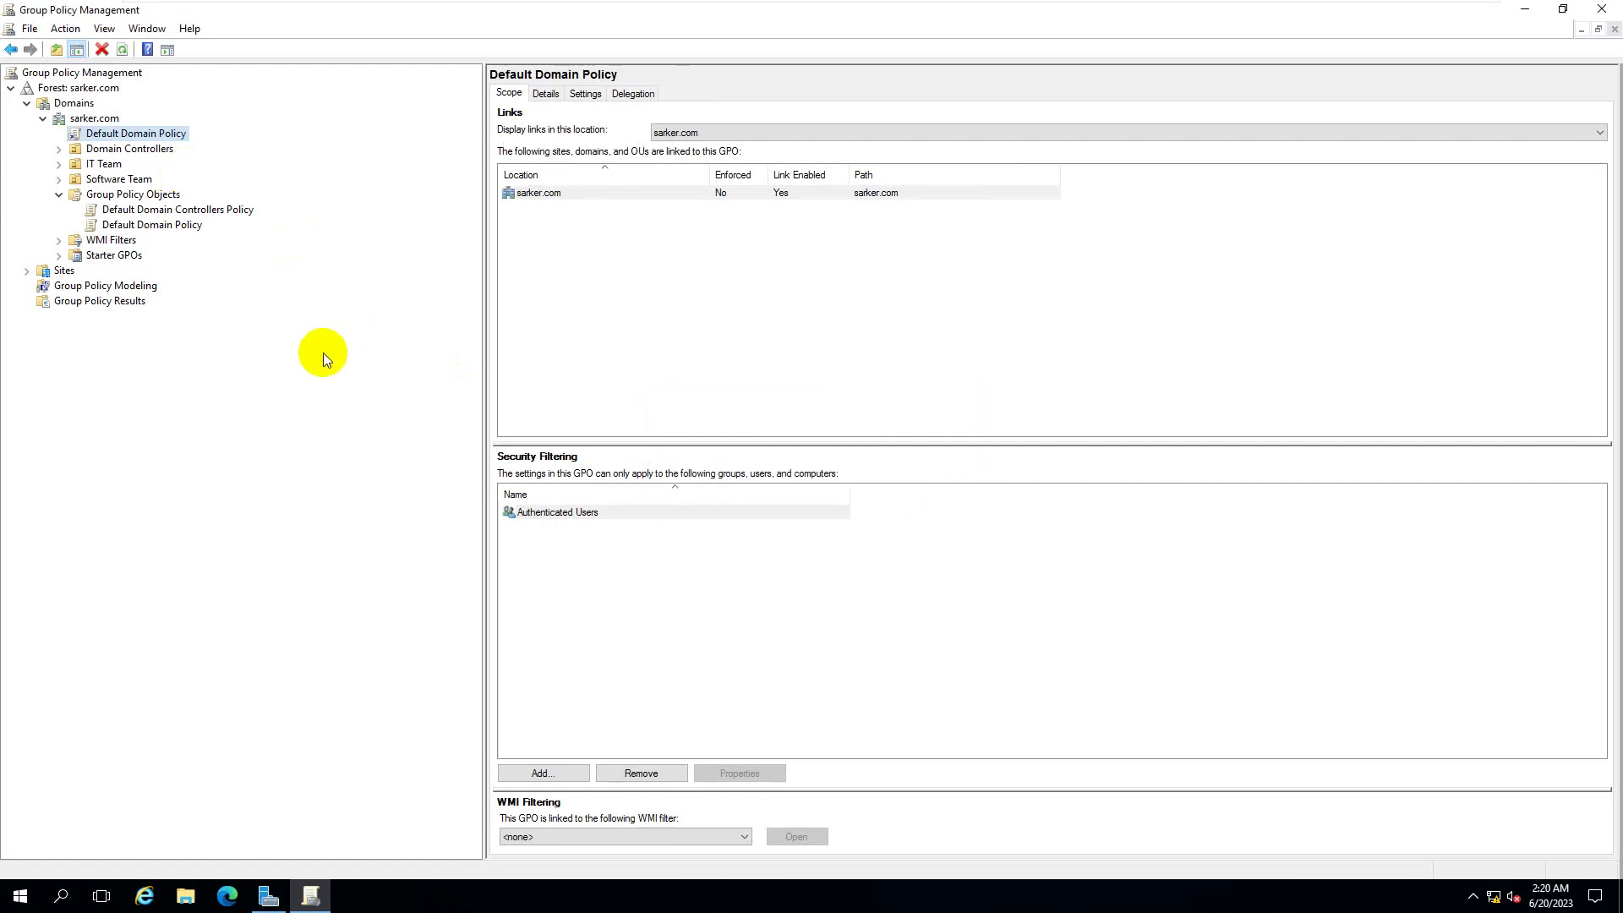
pyautogui.click(103, 165)
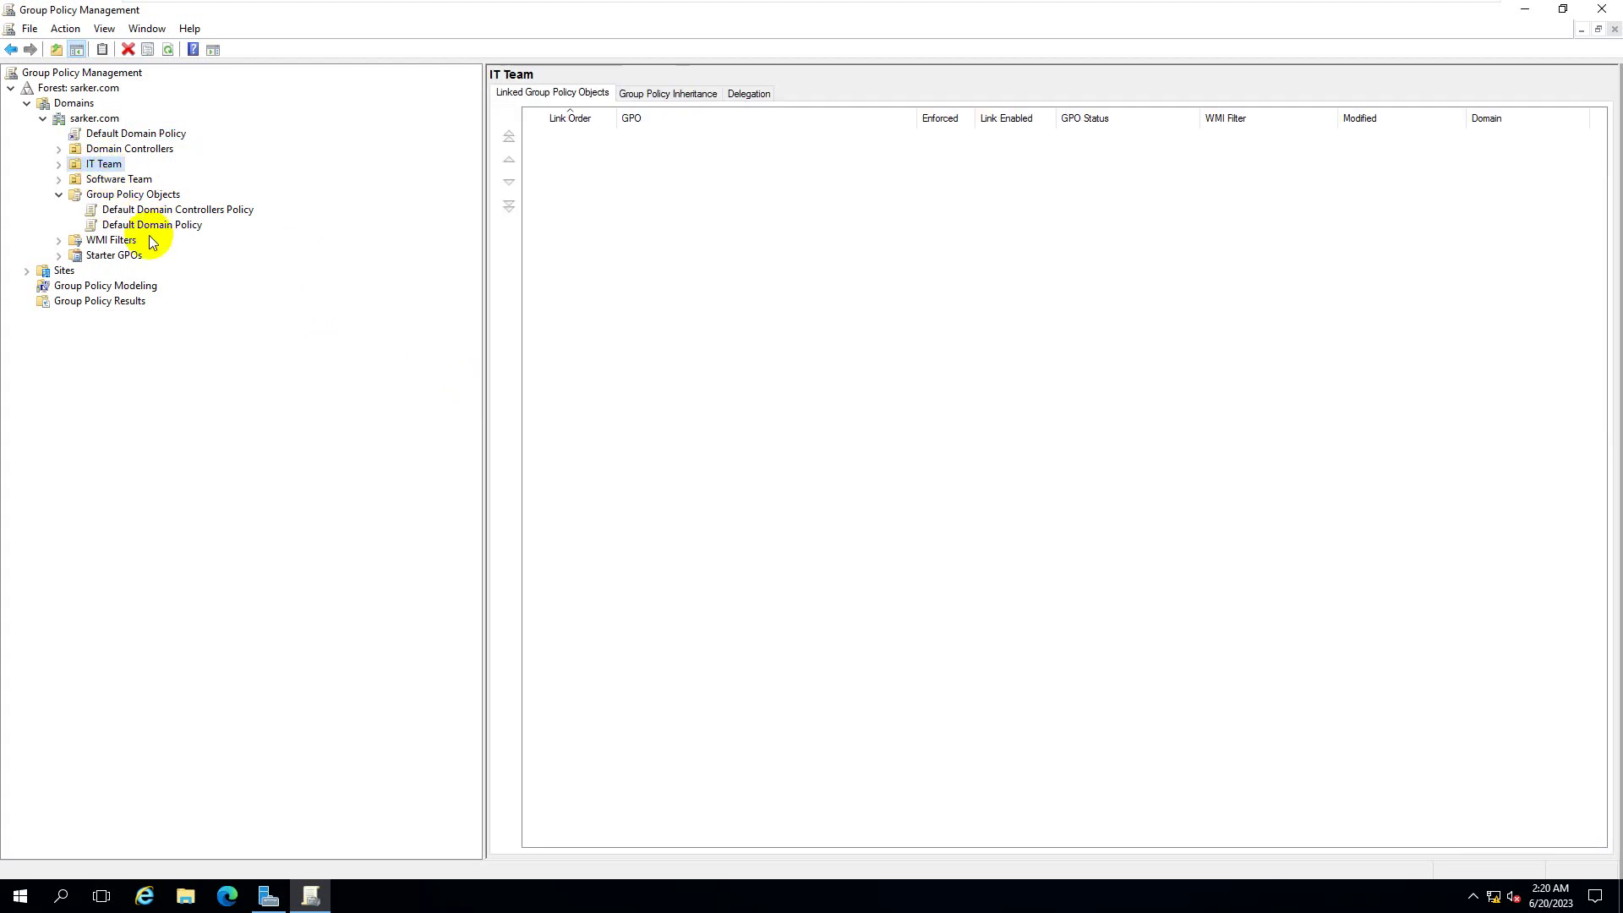
# - Create a new GPO linked to IT Team and name it 'IT Team GPO'
pyautogui.rightClick(108, 173)
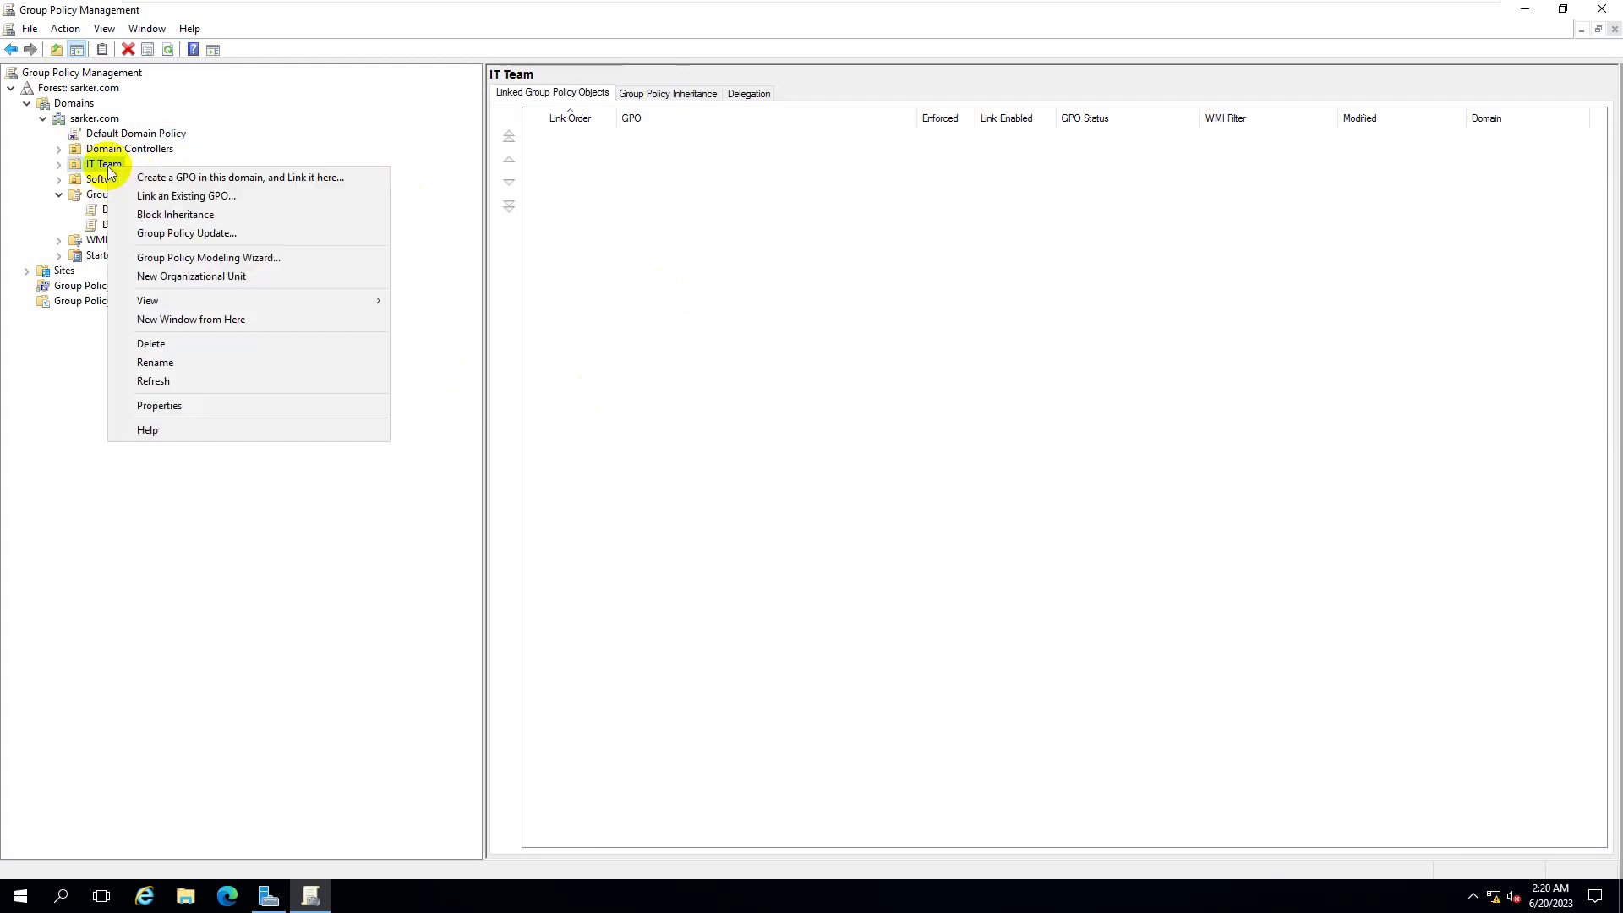
pyautogui.click(161, 184)
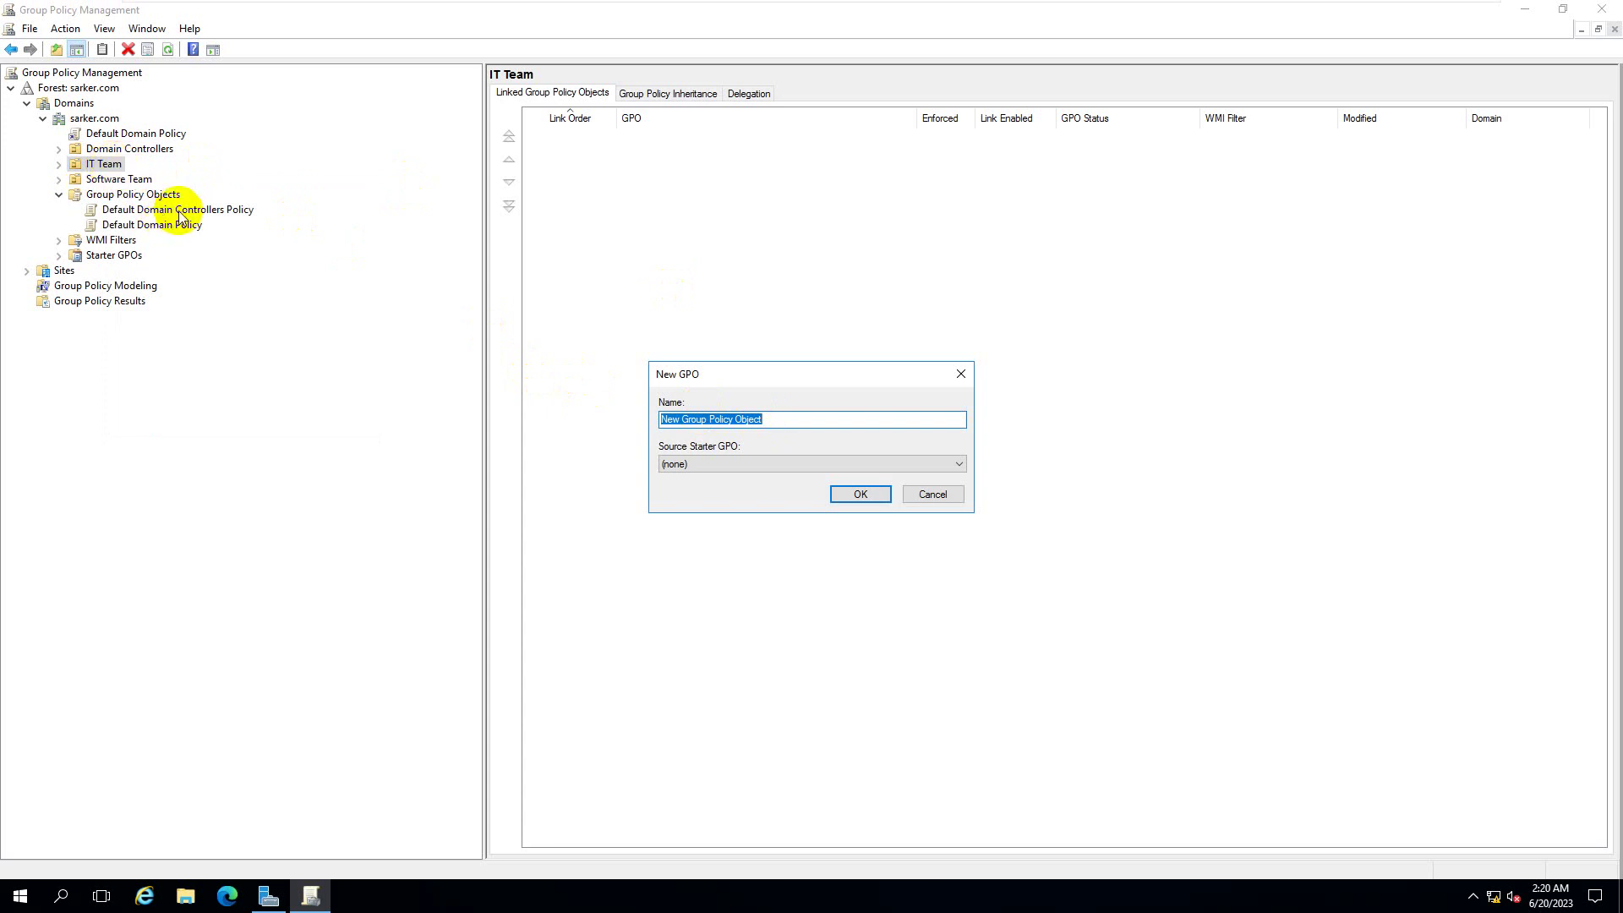
pyautogui.doubleClick(793, 420)
pyautogui.click(801, 420)
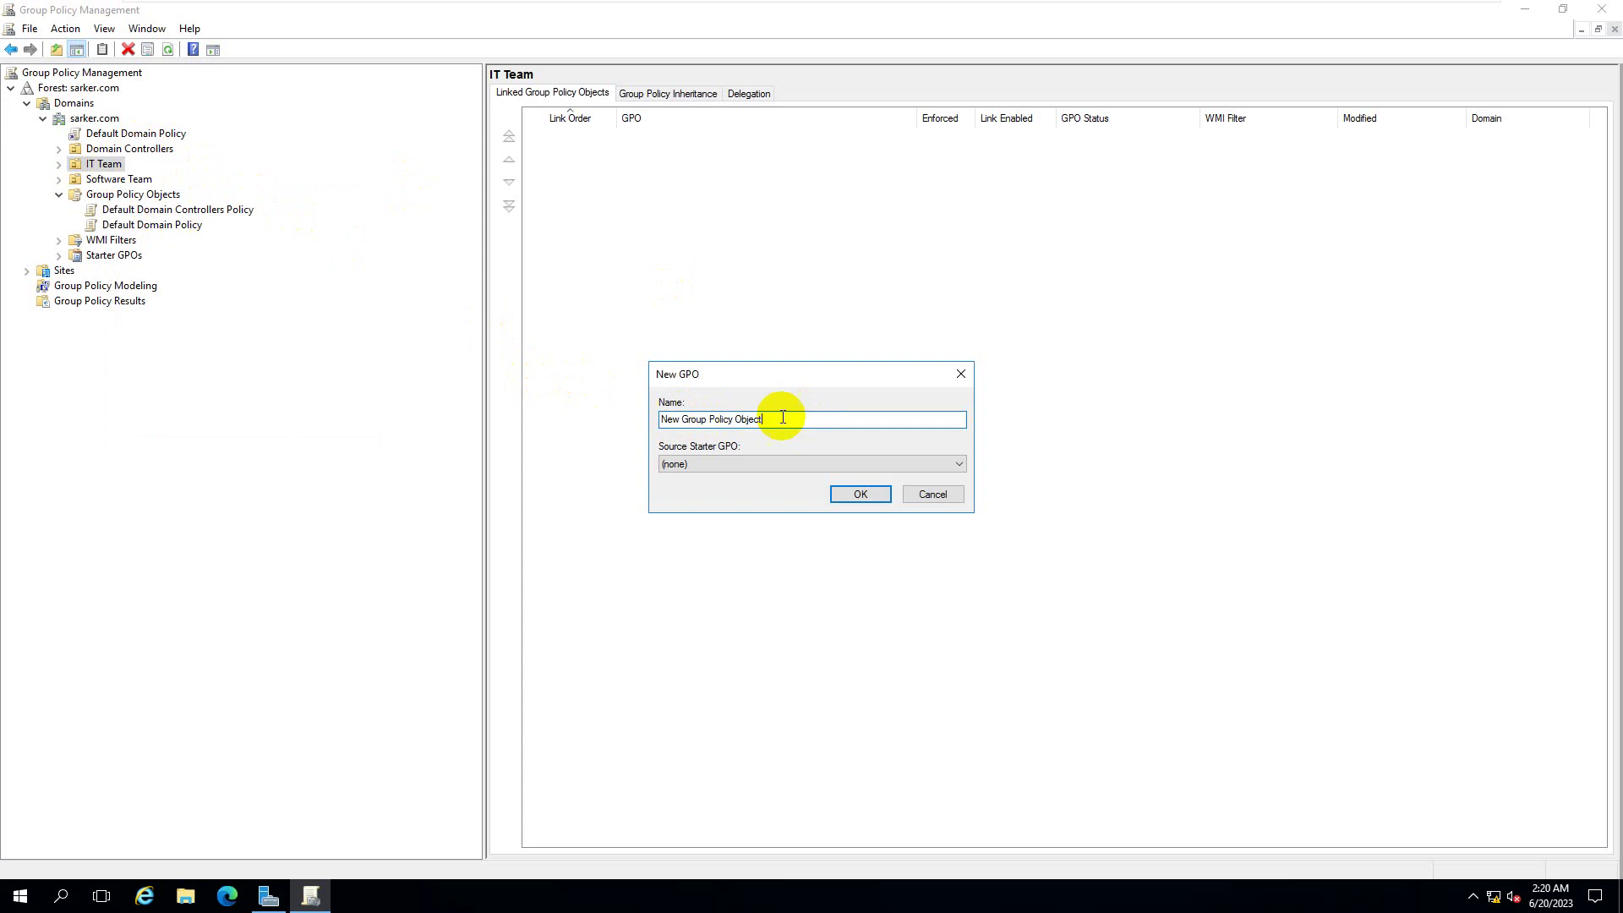
pyautogui.moveTo(708, 422); pyautogui.dragTo(658, 420)
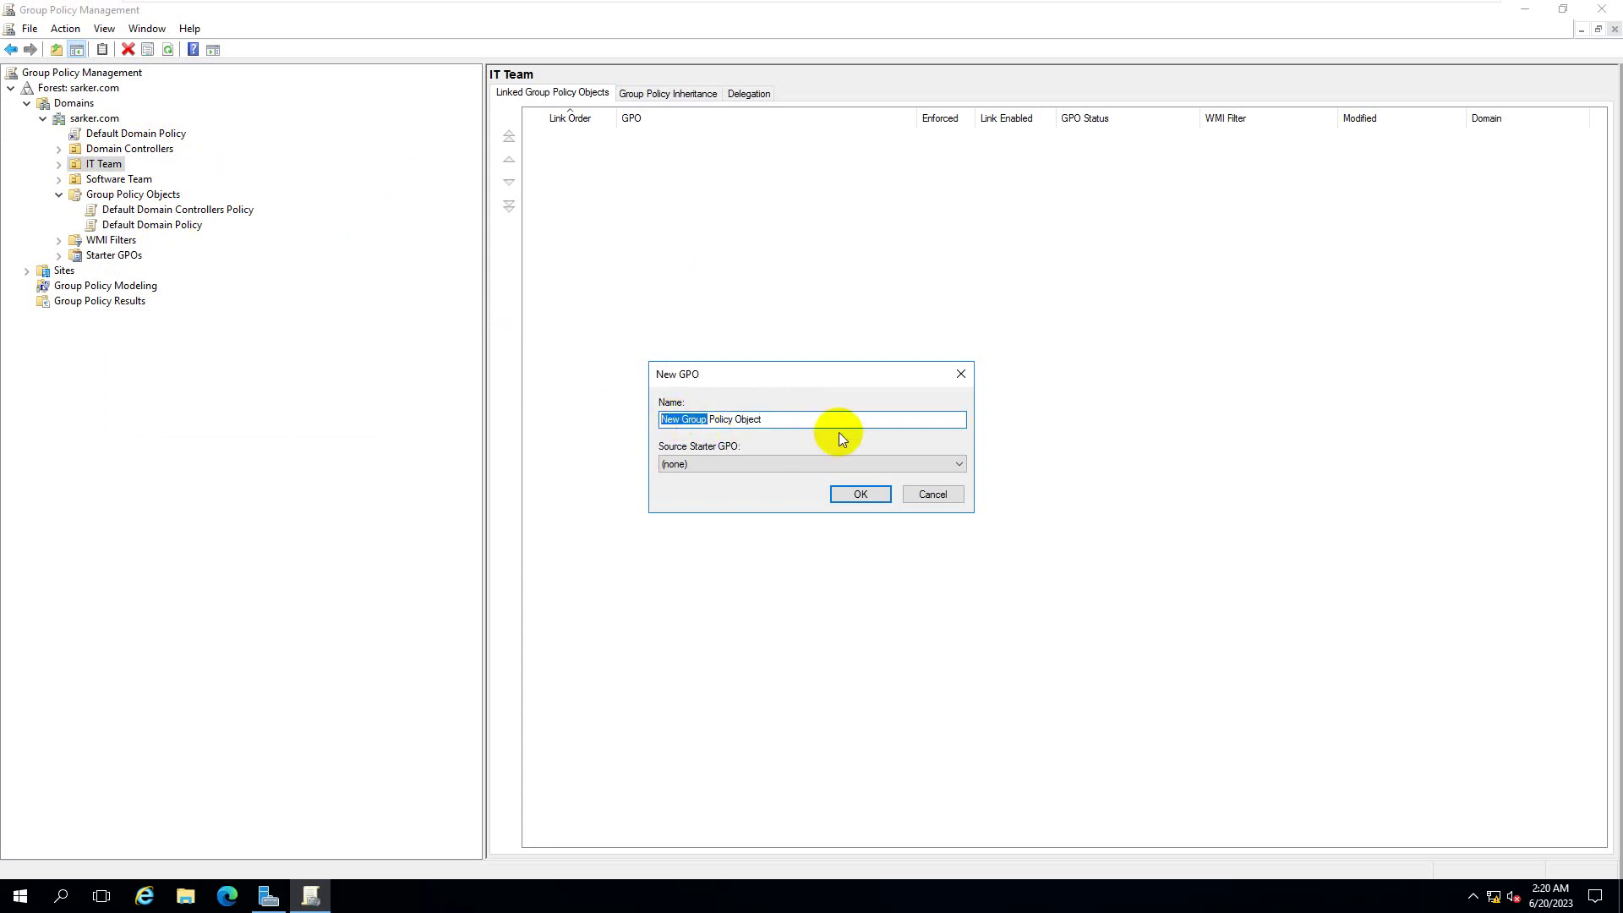
pyautogui.press('Home')
pyautogui.hotkey('ctrl', 'shift', 'Right')
pyautogui.write('IT')
pyautogui.write('eam')
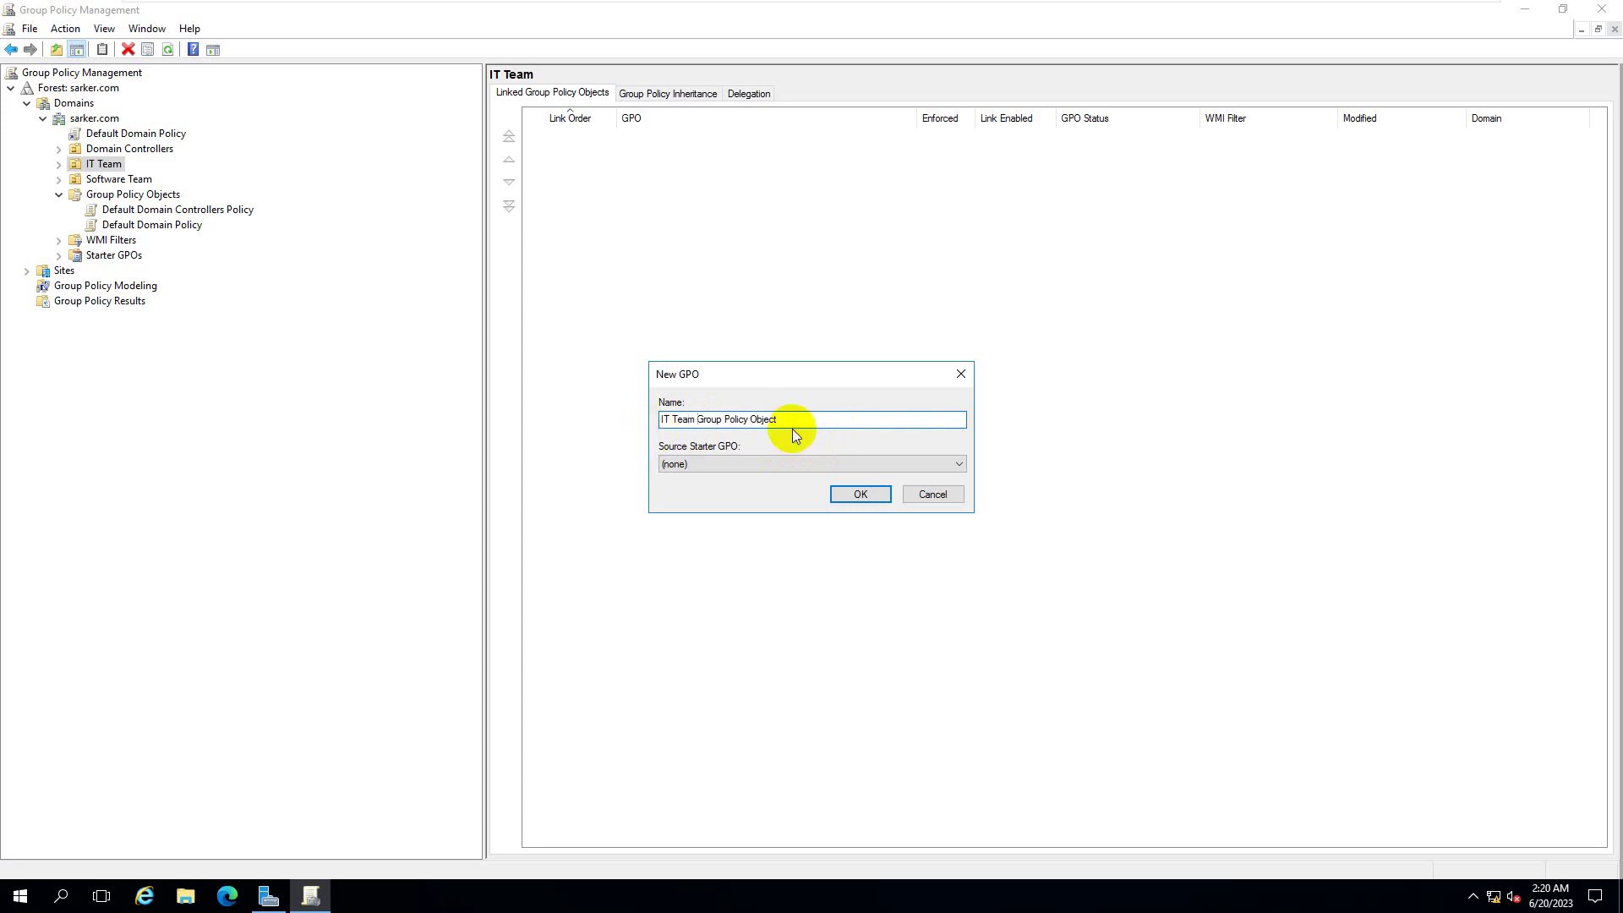
pyautogui.moveTo(697, 420); pyautogui.dragTo(857, 418)
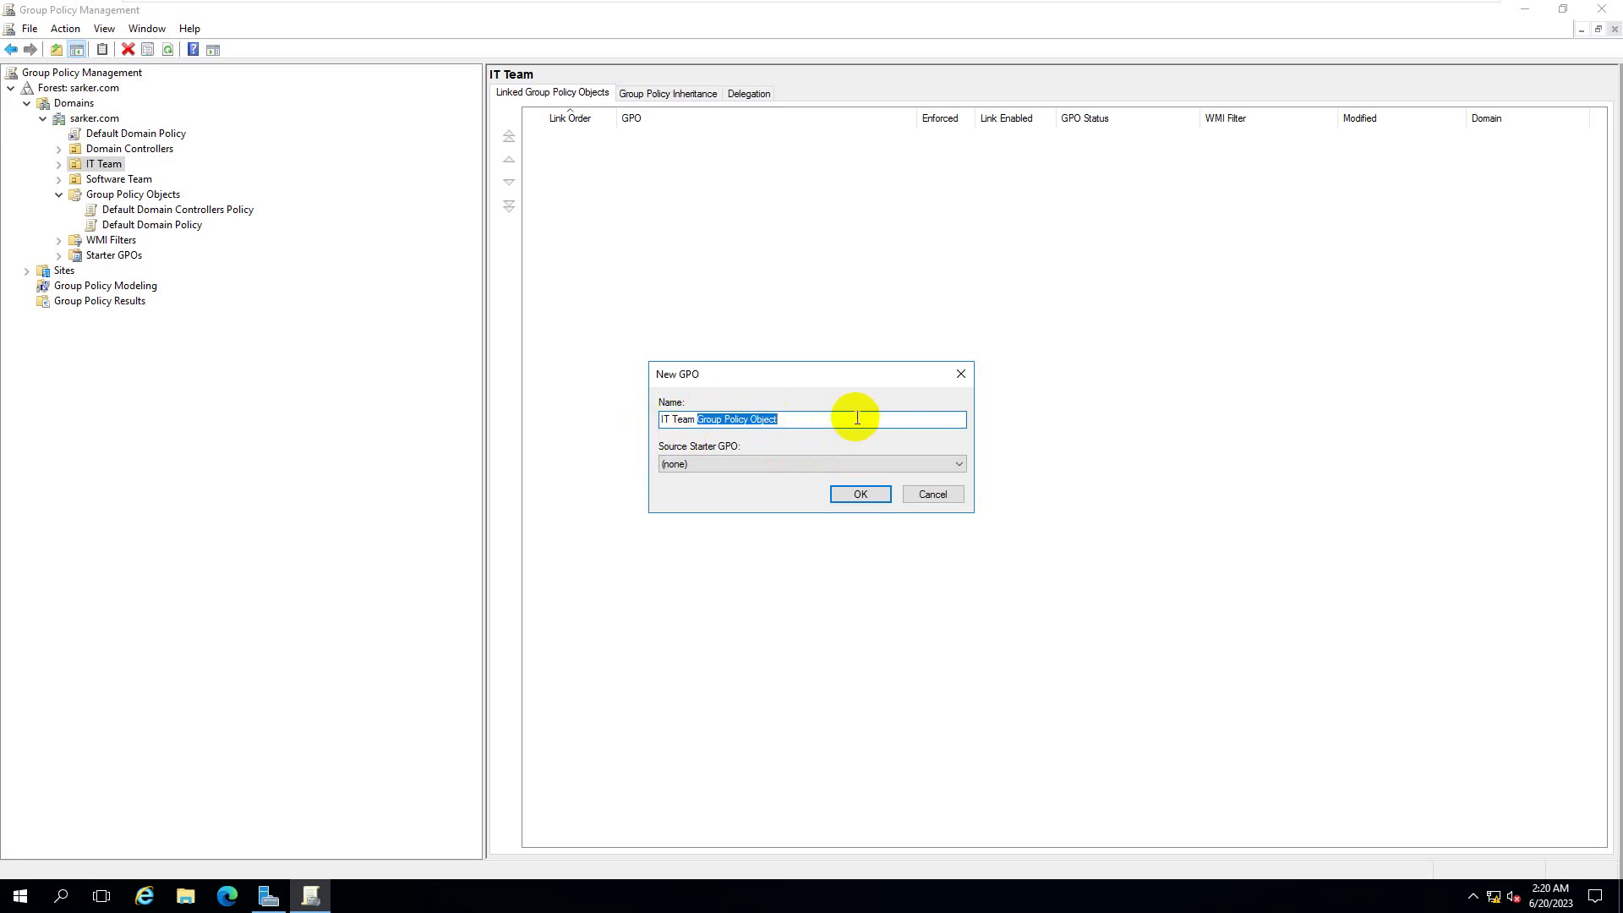
pyautogui.write('GPO')
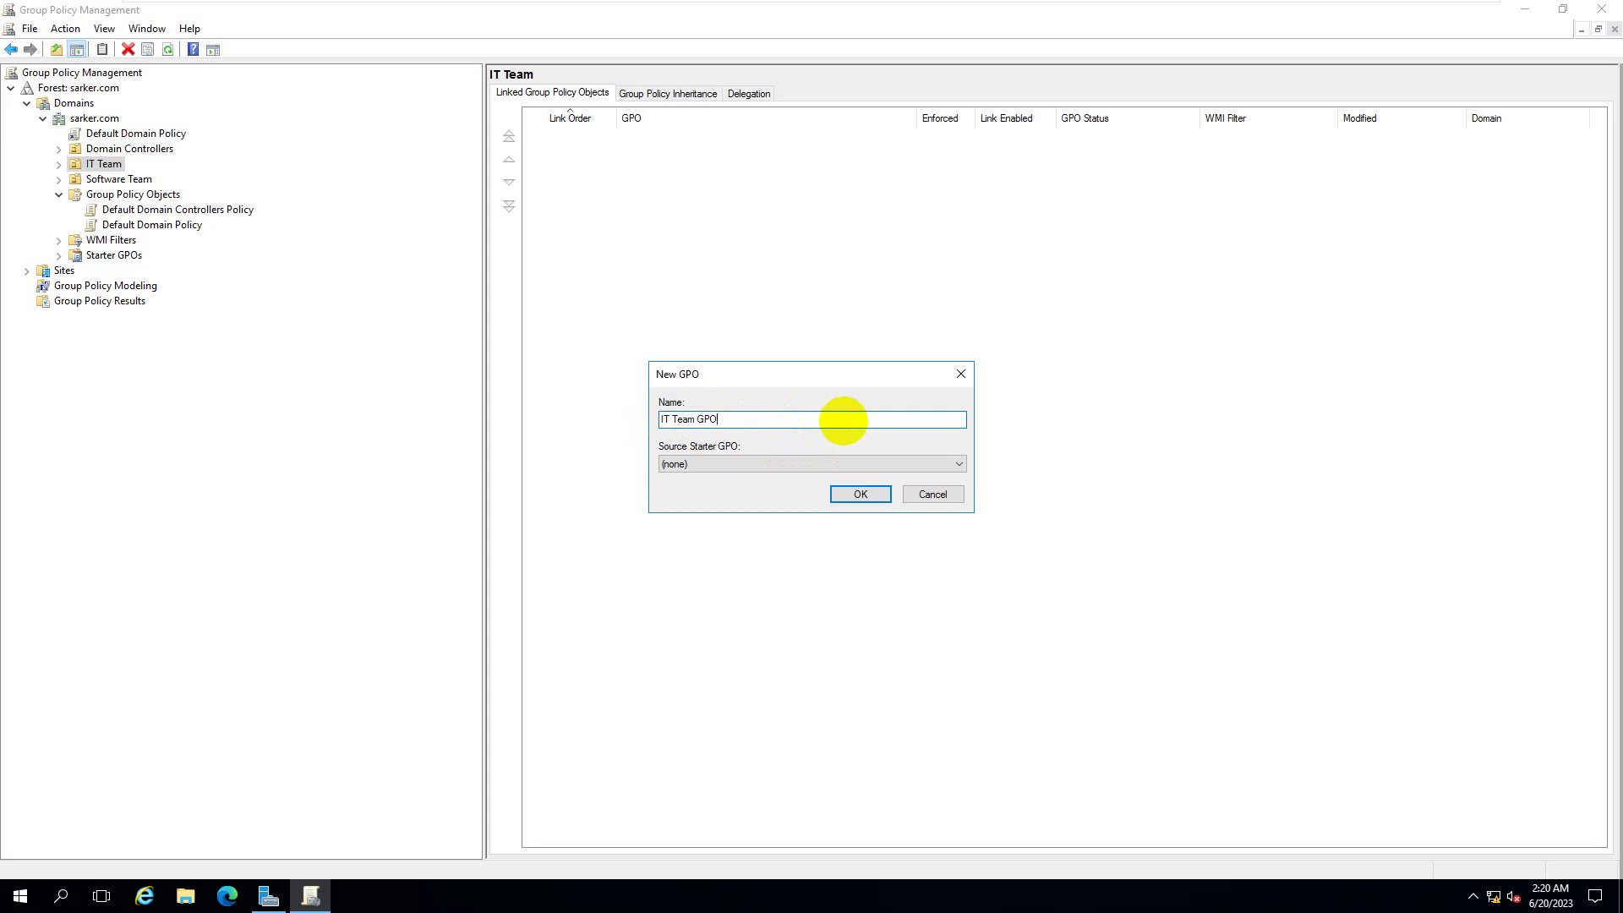
# - Keep the Starter GPO as none, confirm creation, and view the new IT Team GPO link
pyautogui.click(865, 464)
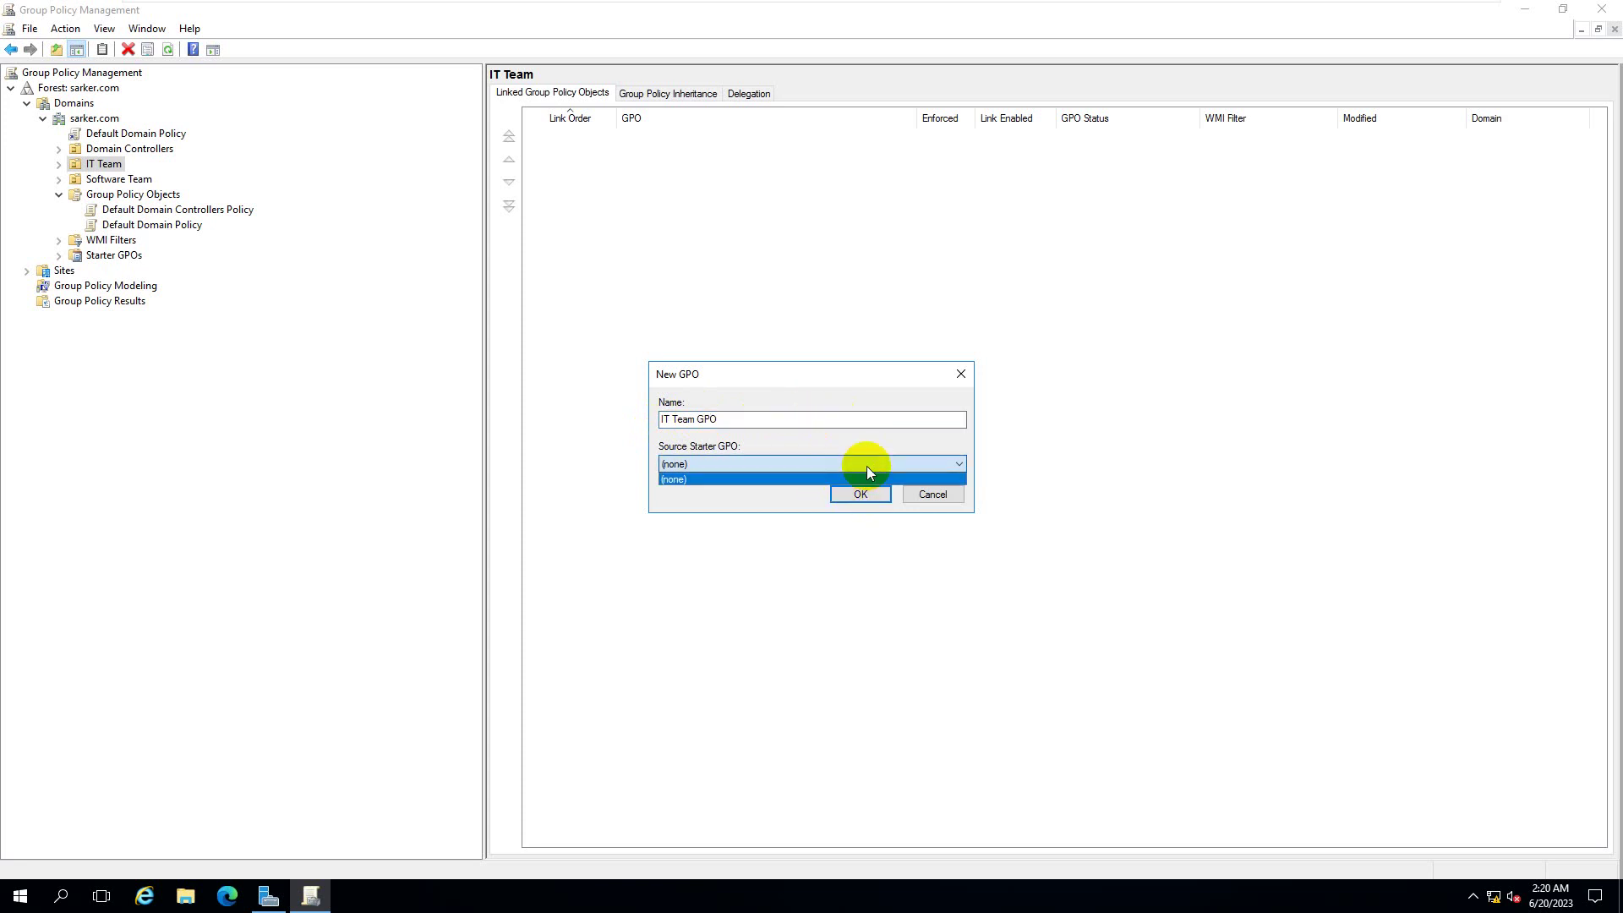
pyautogui.click(866, 464)
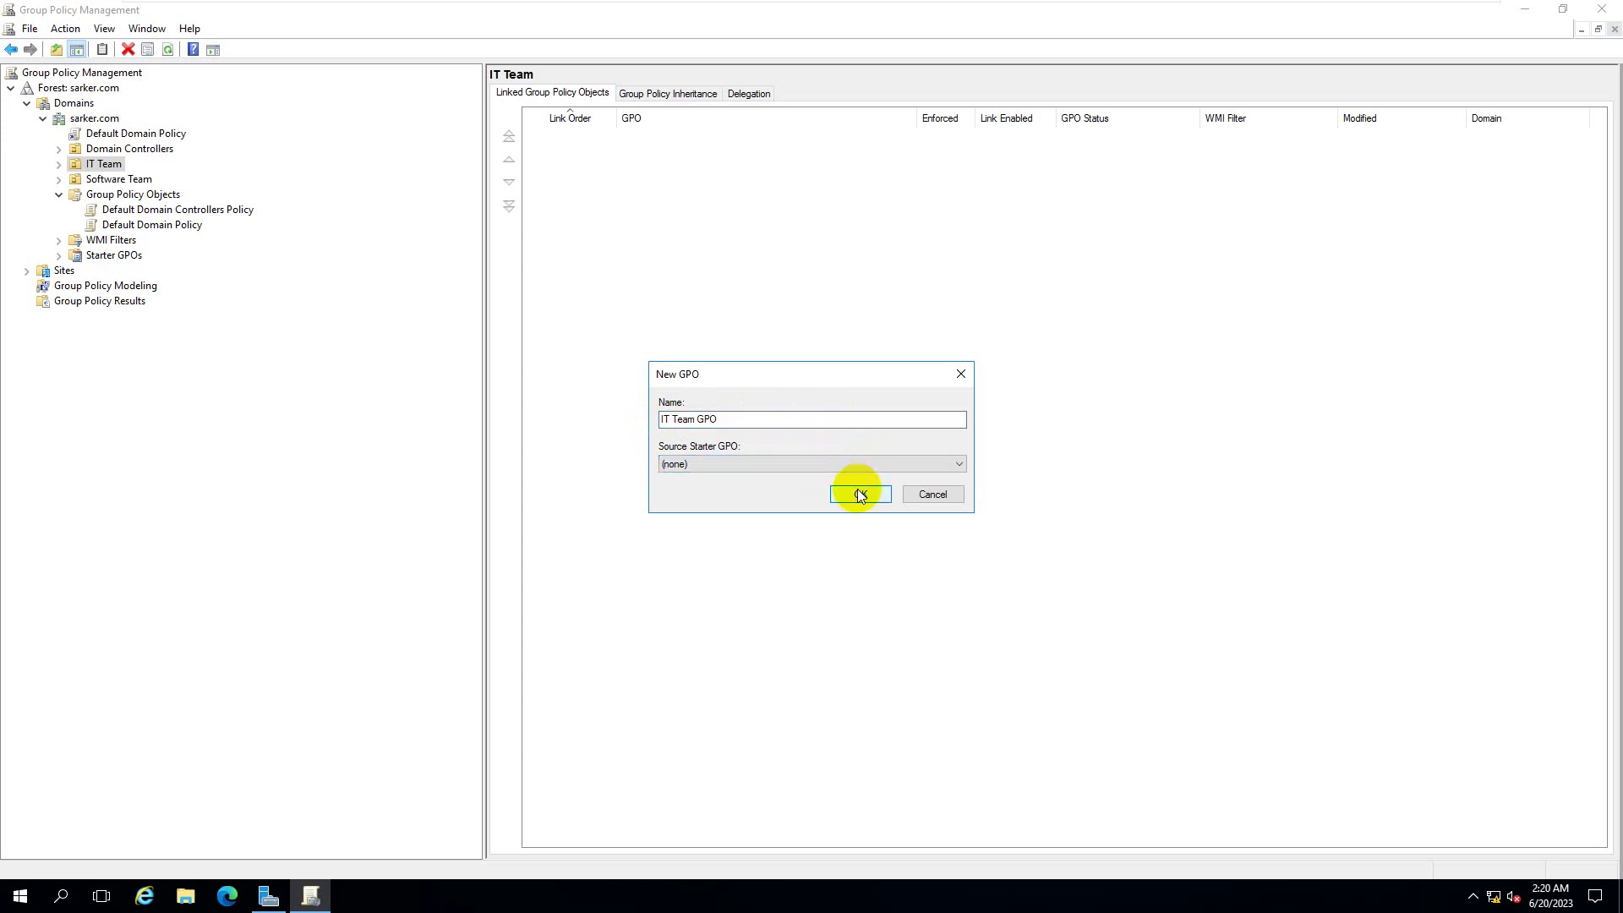
pyautogui.click(860, 495)
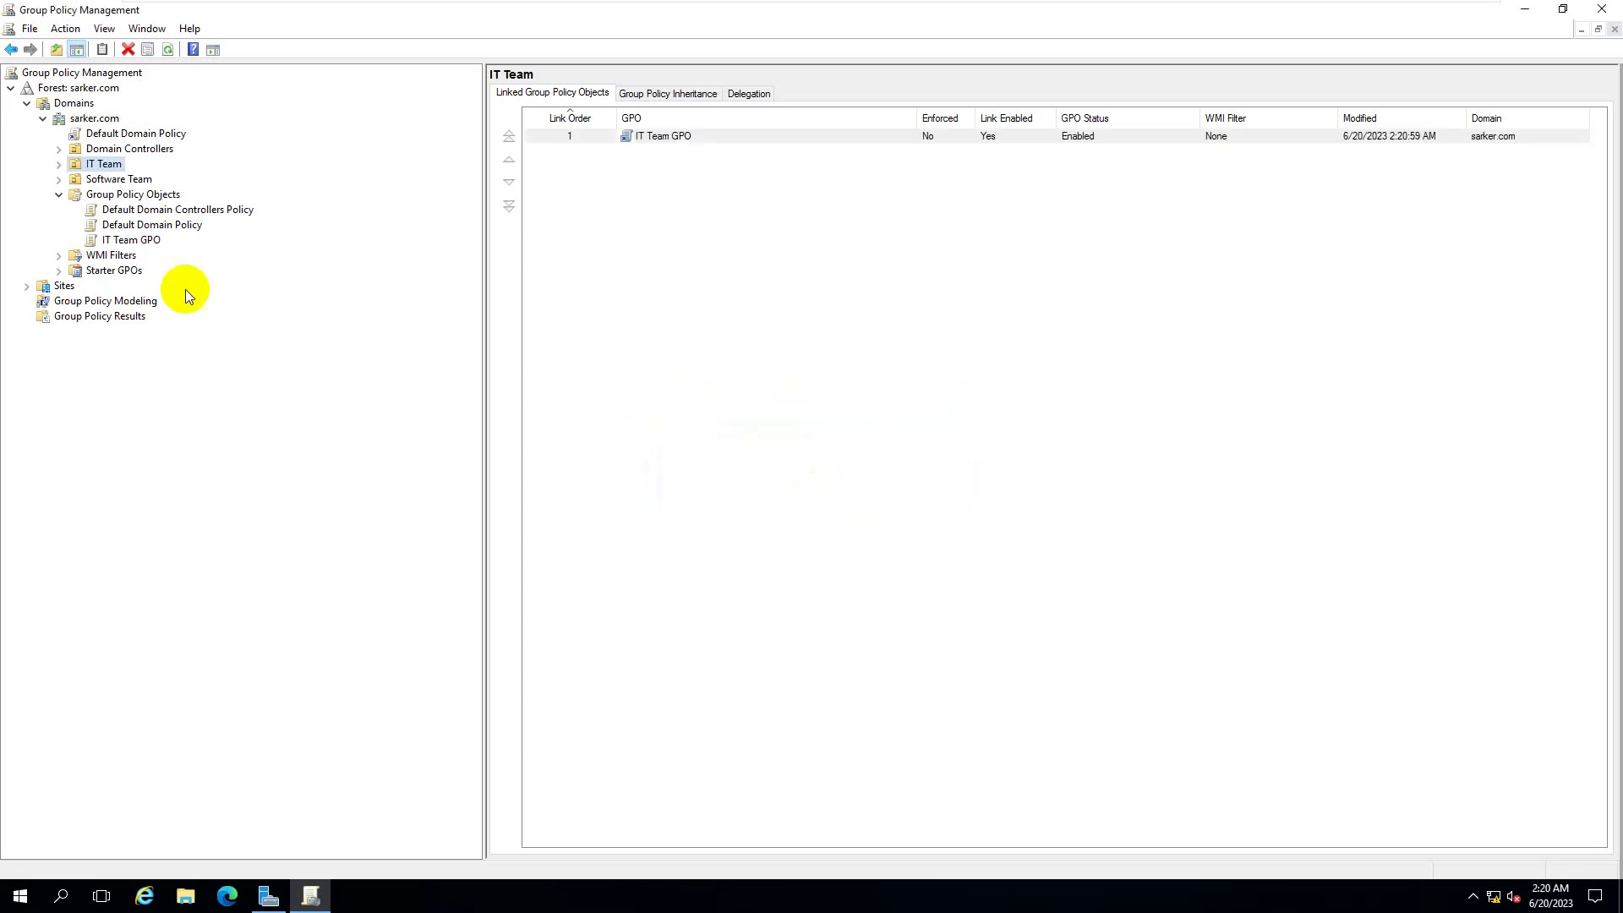
pyautogui.click(151, 243)
# - Select the IT Team GPO link and dismiss the link-editing warning
pyautogui.click(58, 164)
pyautogui.click(131, 180)
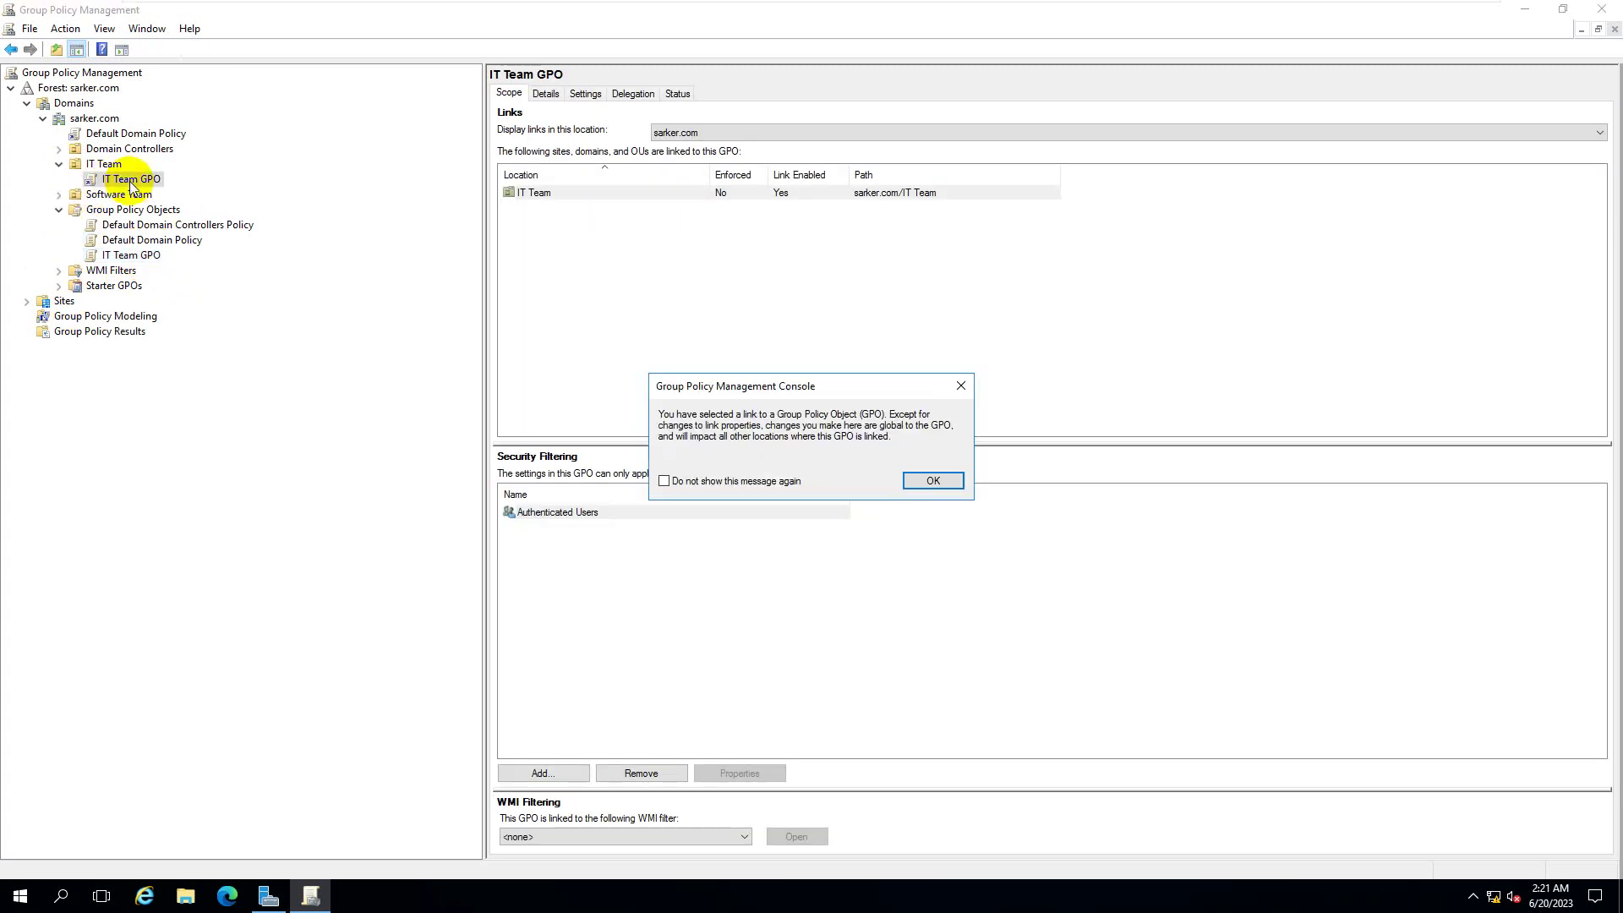
pyautogui.click(956, 479)
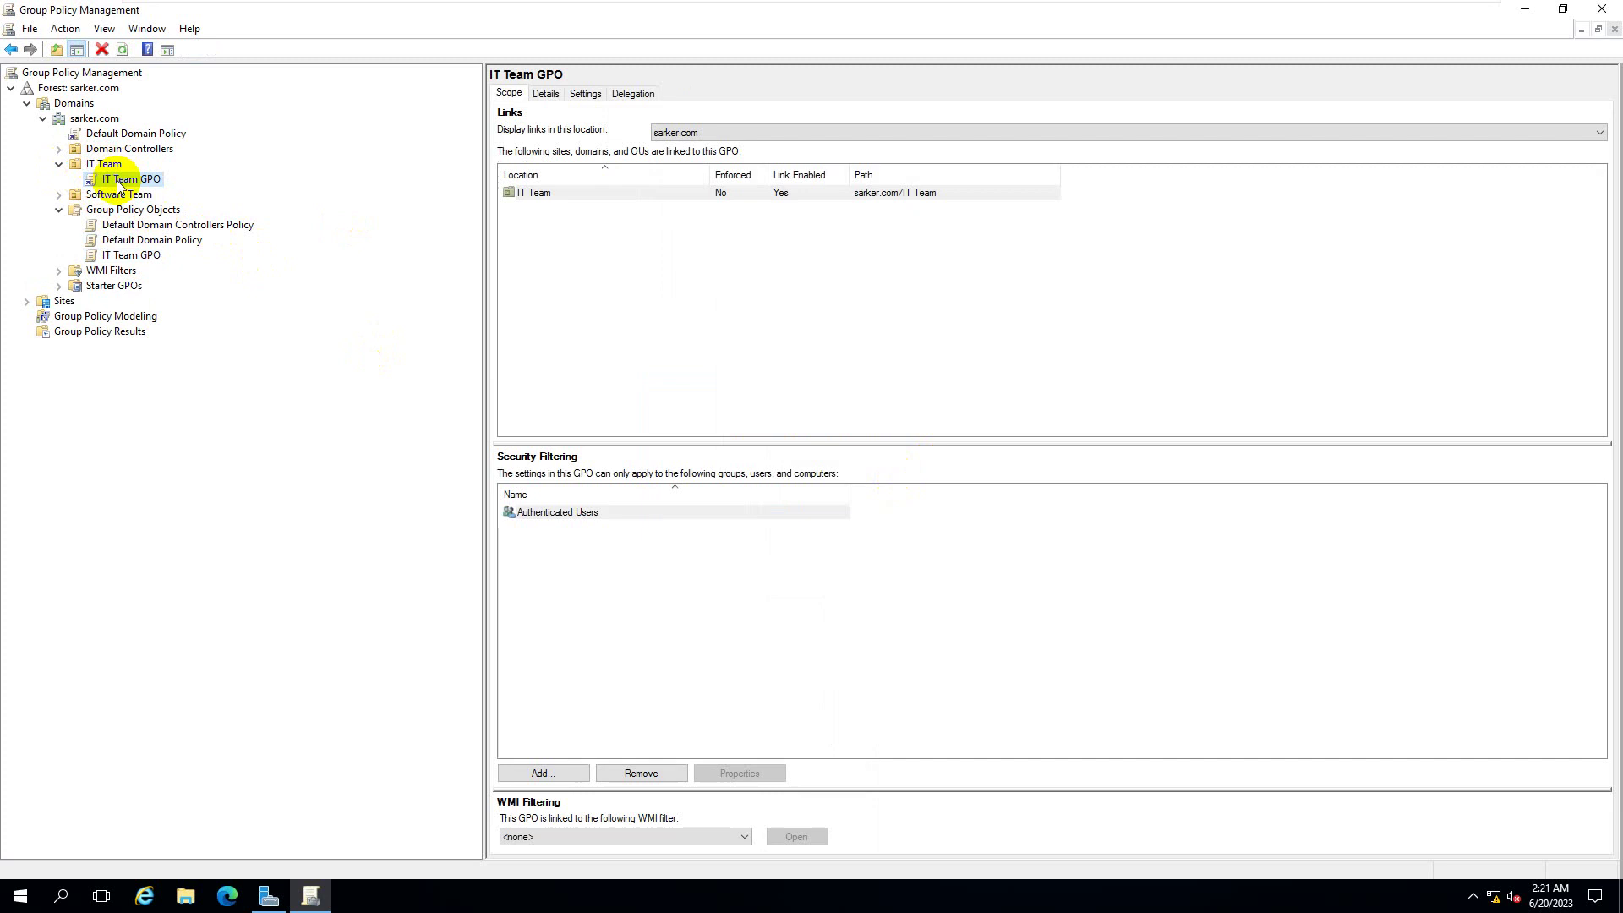
# - Select the Default Domain Policy link, then collapse the Group Policy Objects and IT Team branches
pyautogui.click(142, 135)
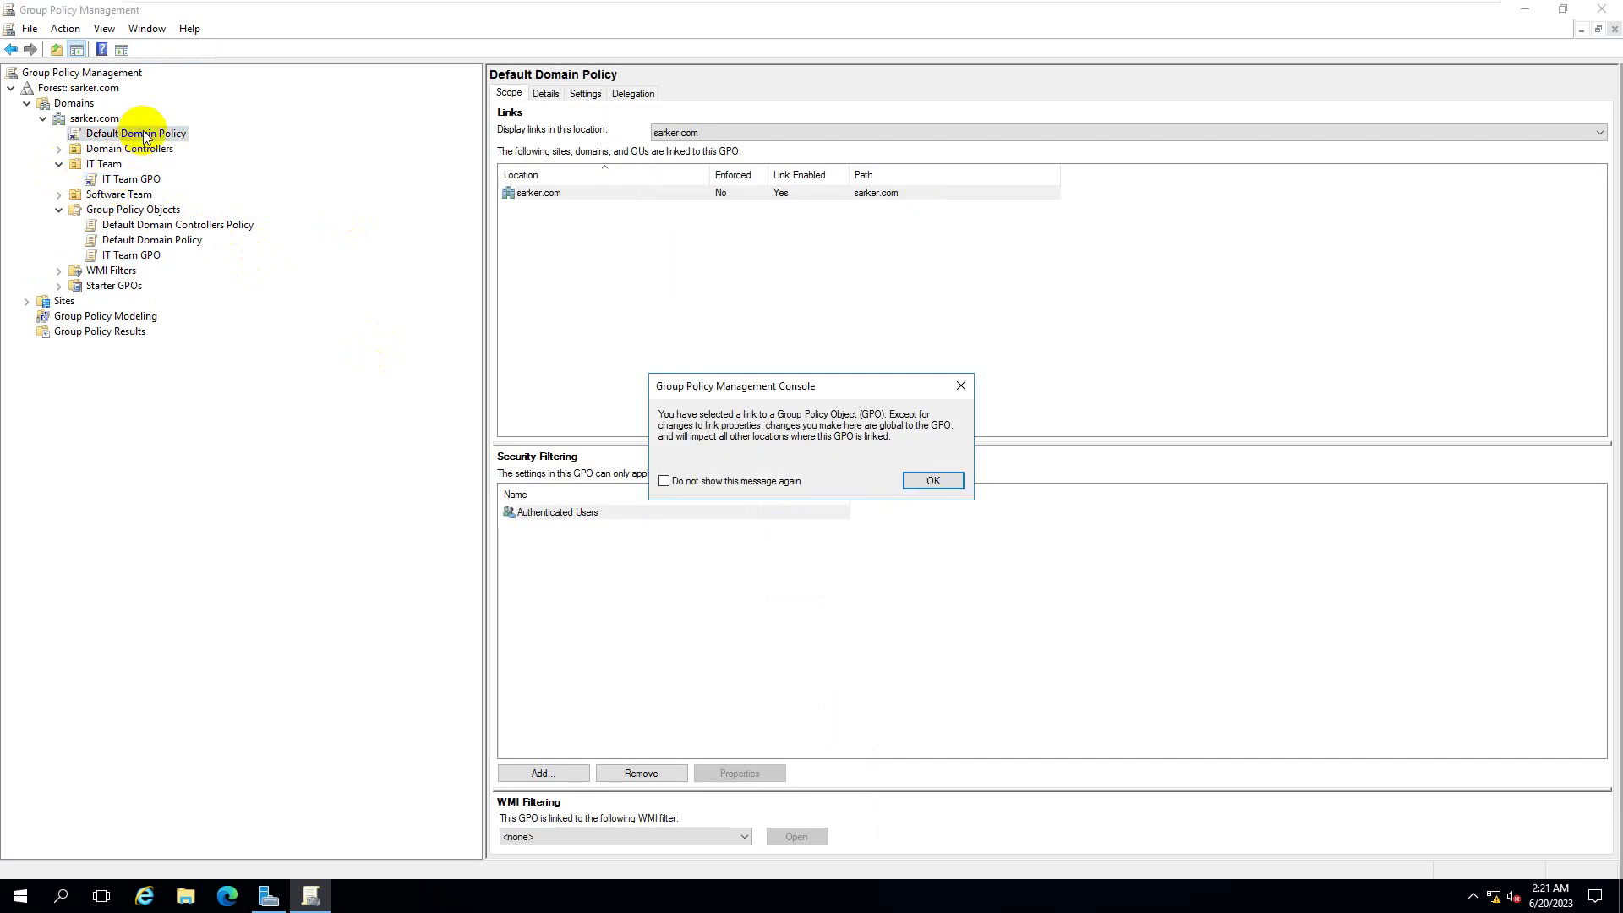
pyautogui.click(932, 480)
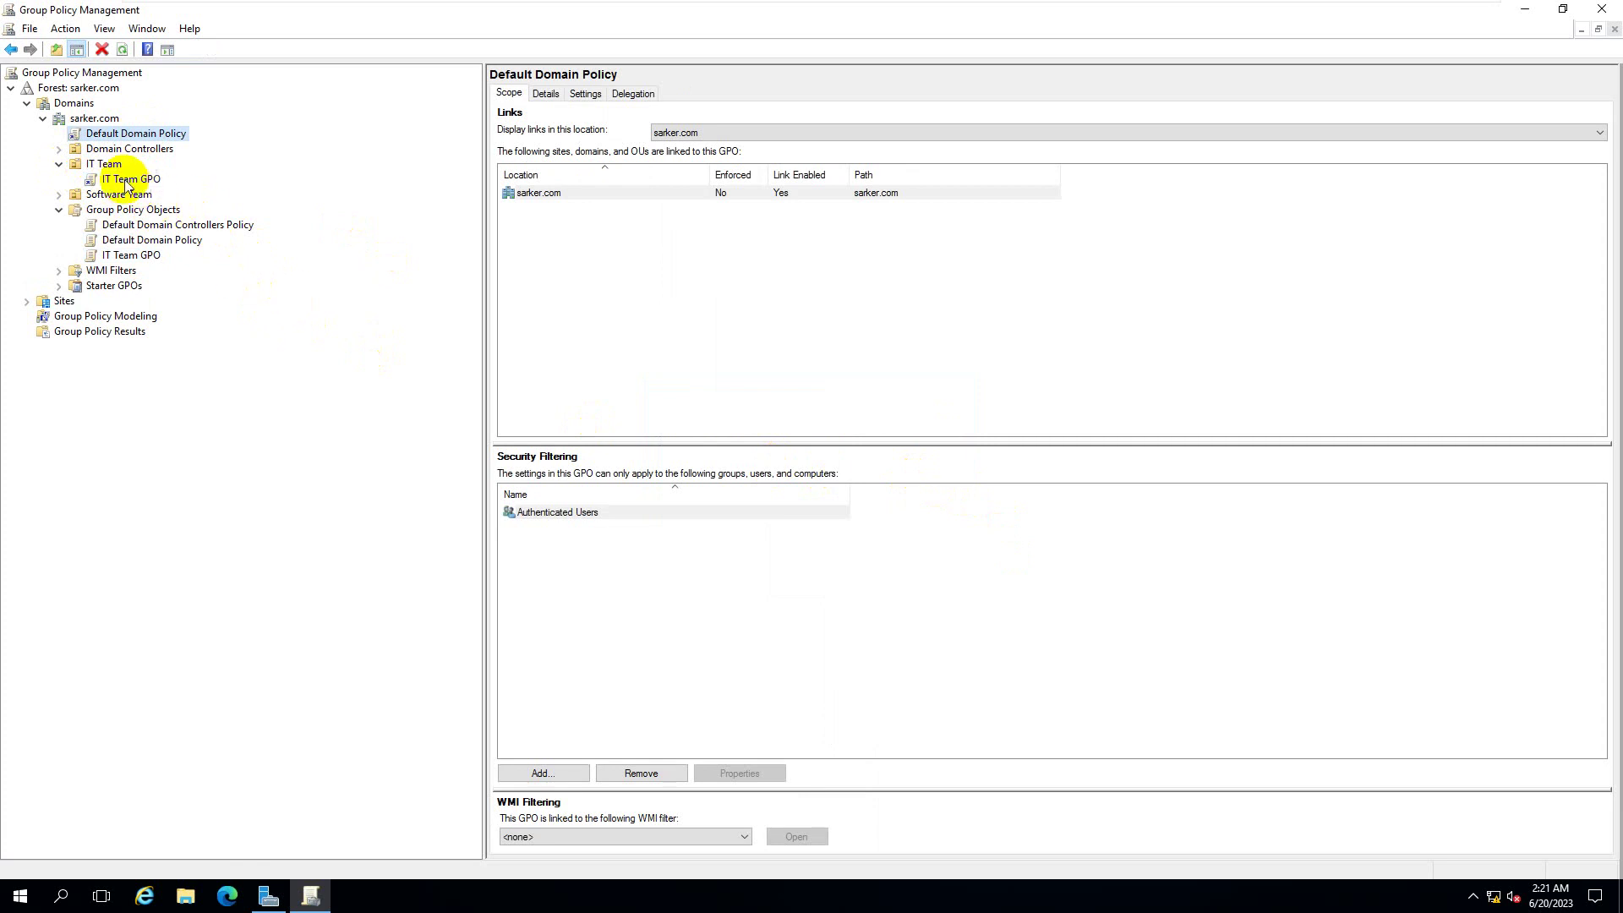
pyautogui.rightClick(166, 140)
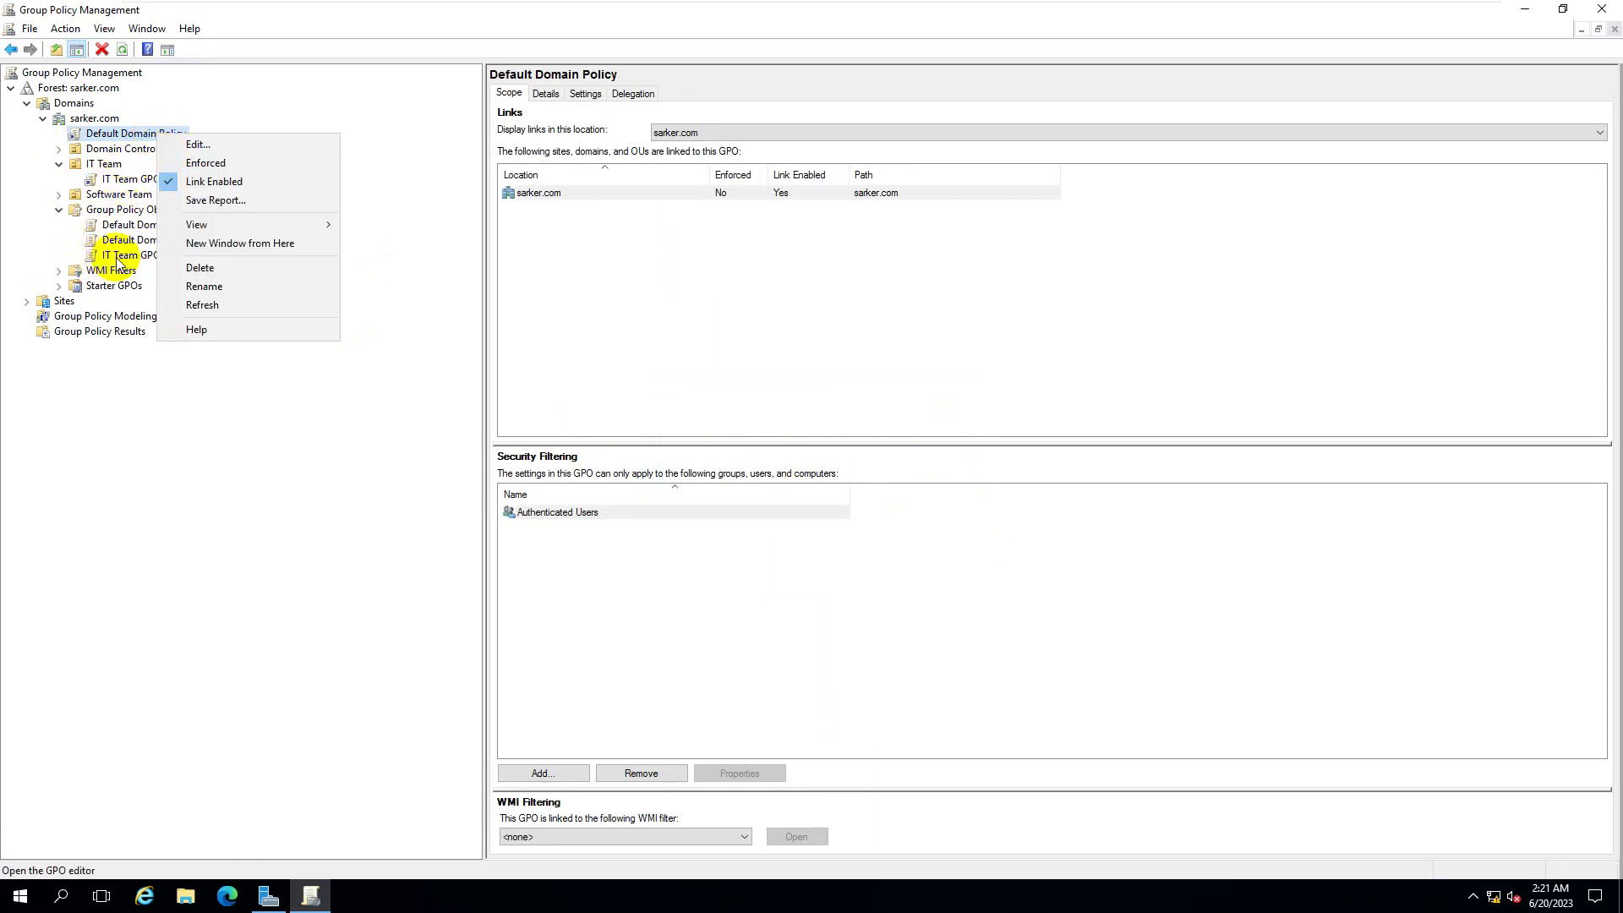
pyautogui.click(60, 211)
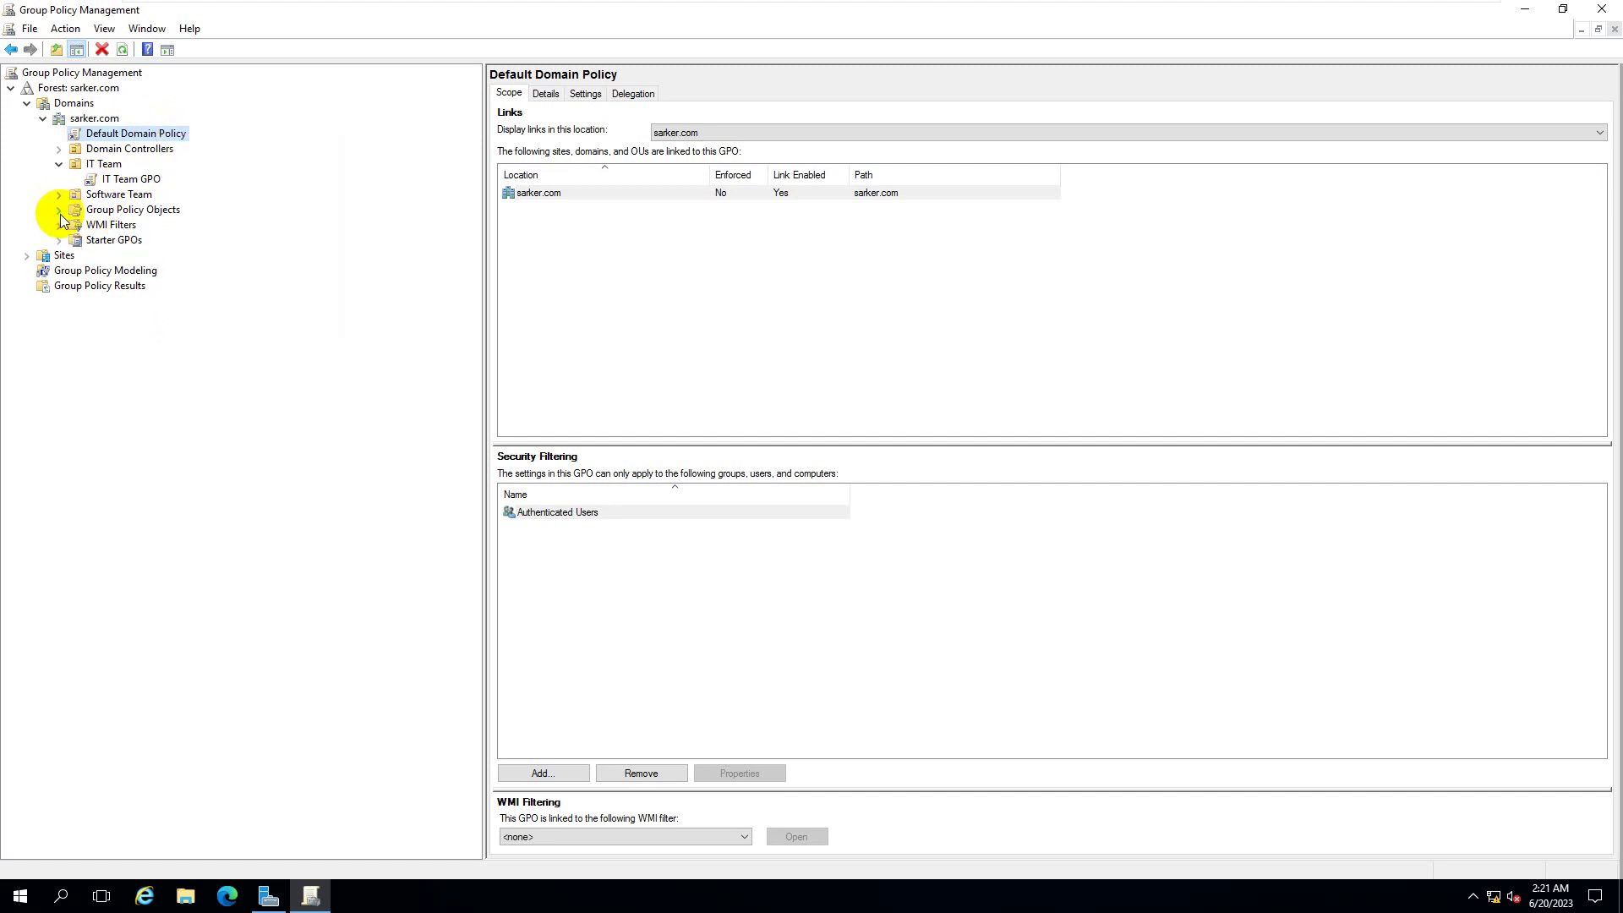
pyautogui.click(56, 164)
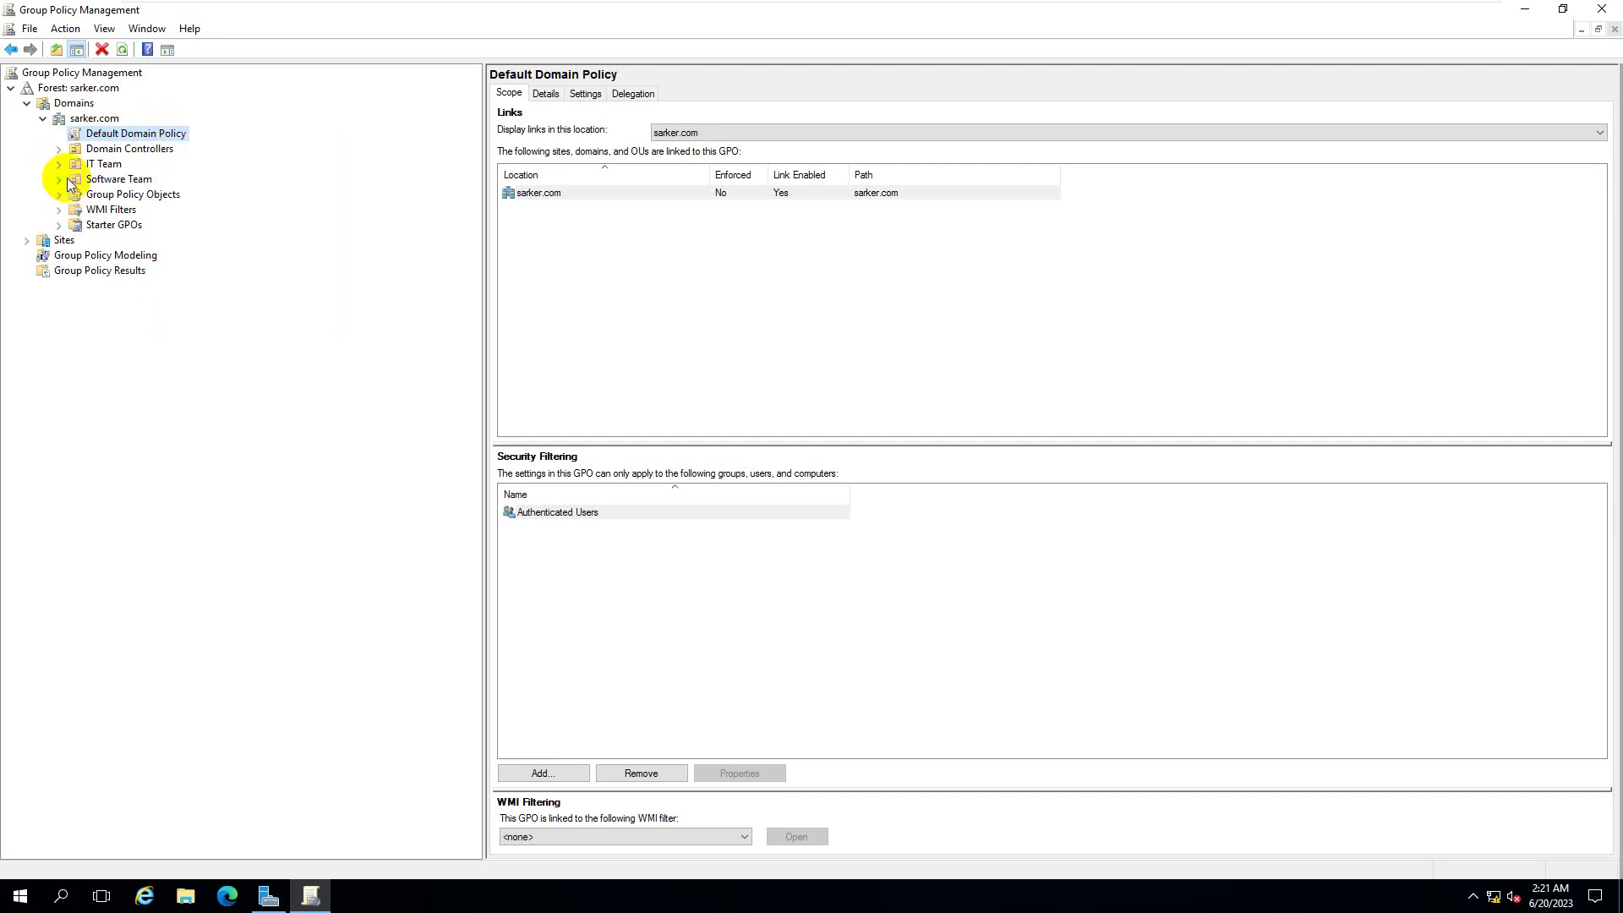
# - Edit Default Domain Policy in a maximized editor, expanding User Configuration > Administrative Templates > System
pyautogui.rightClick(155, 132)
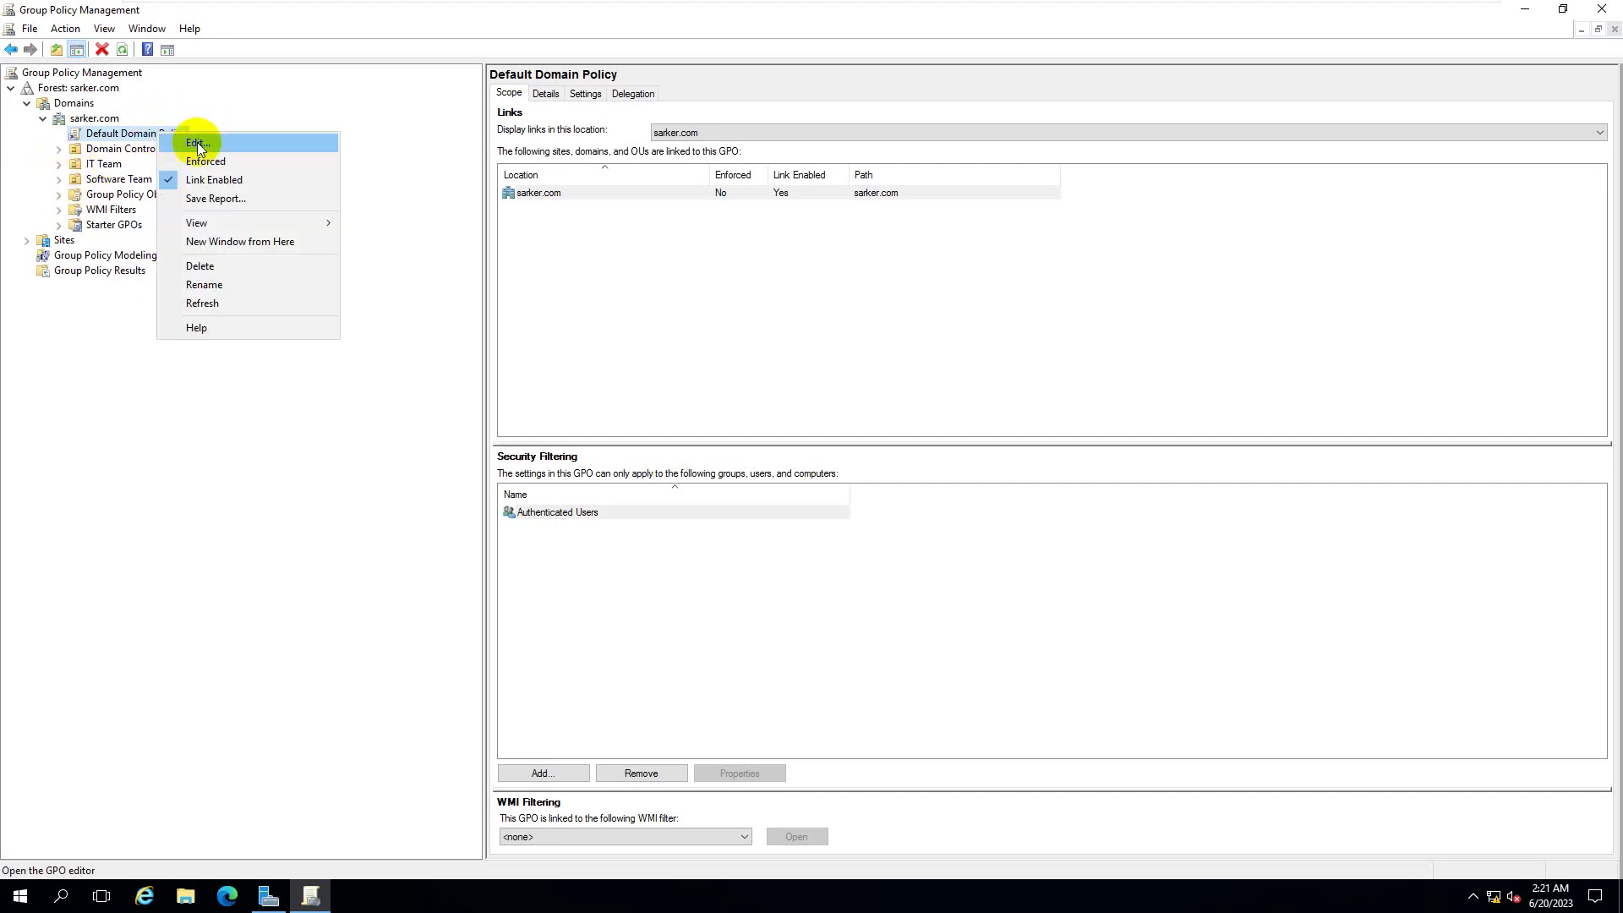
pyautogui.click(191, 143)
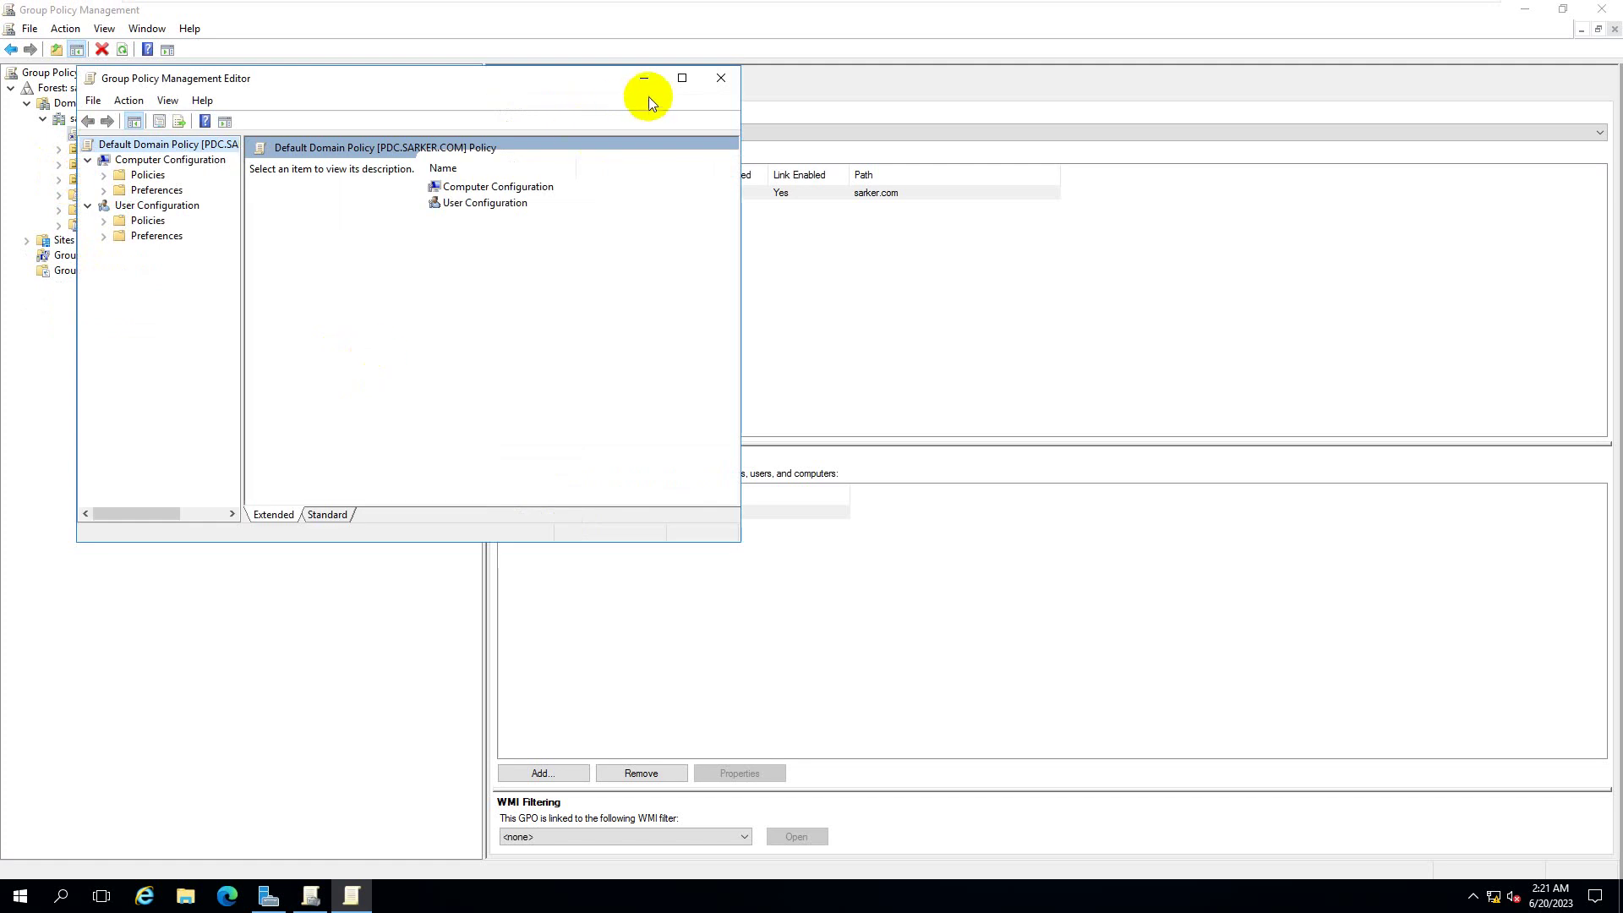
pyautogui.click(679, 78)
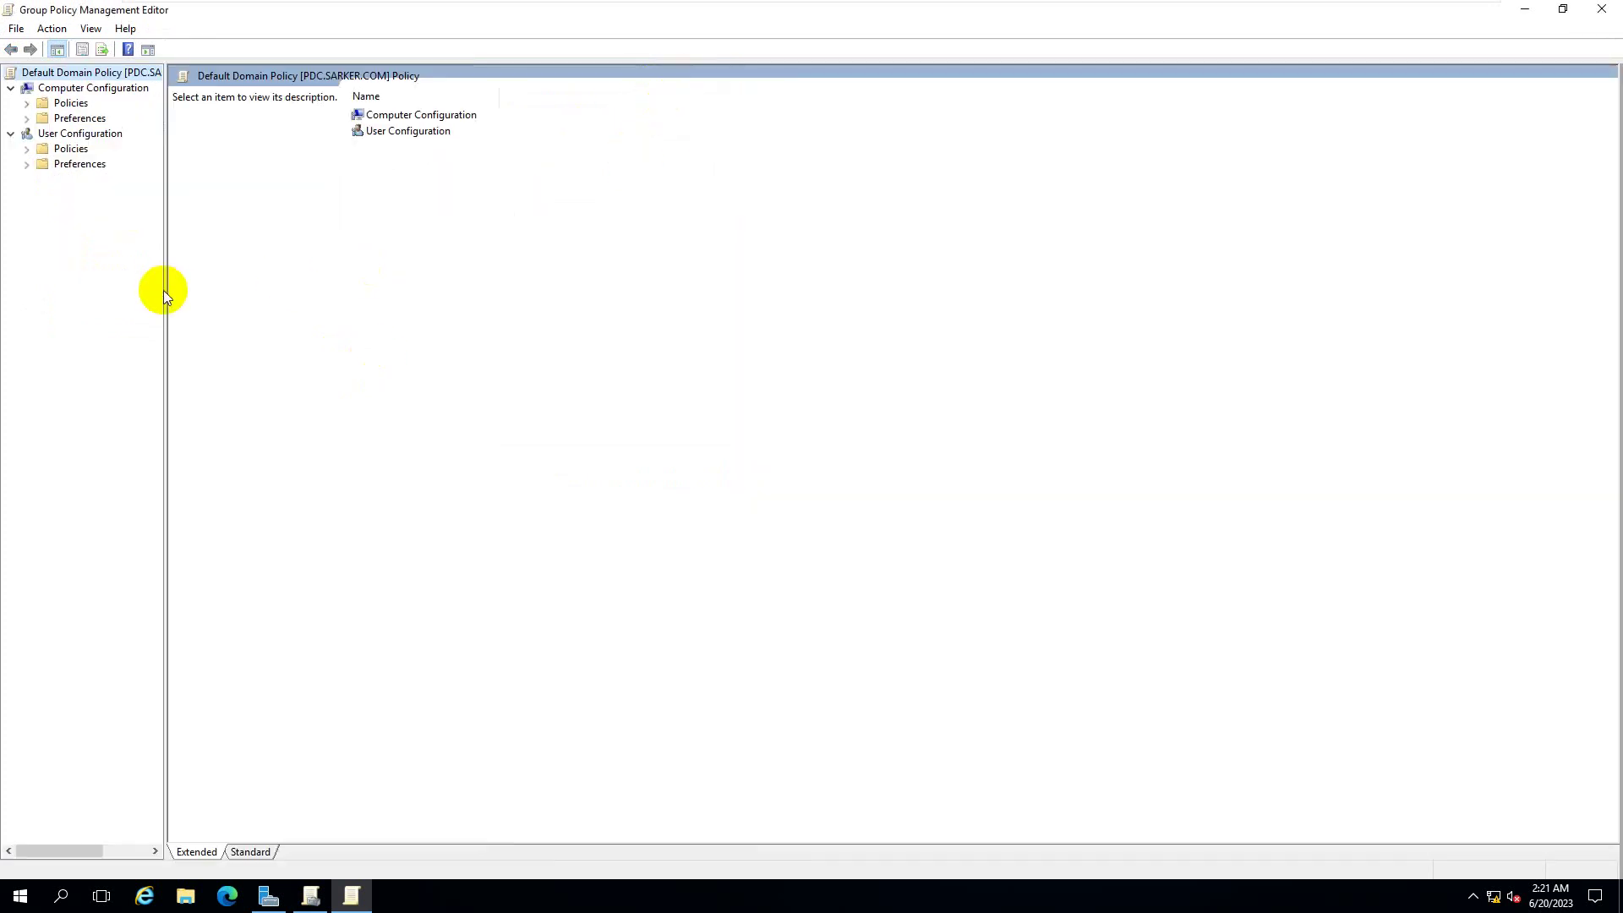
pyautogui.moveTo(163, 282); pyautogui.dragTo(312, 282)
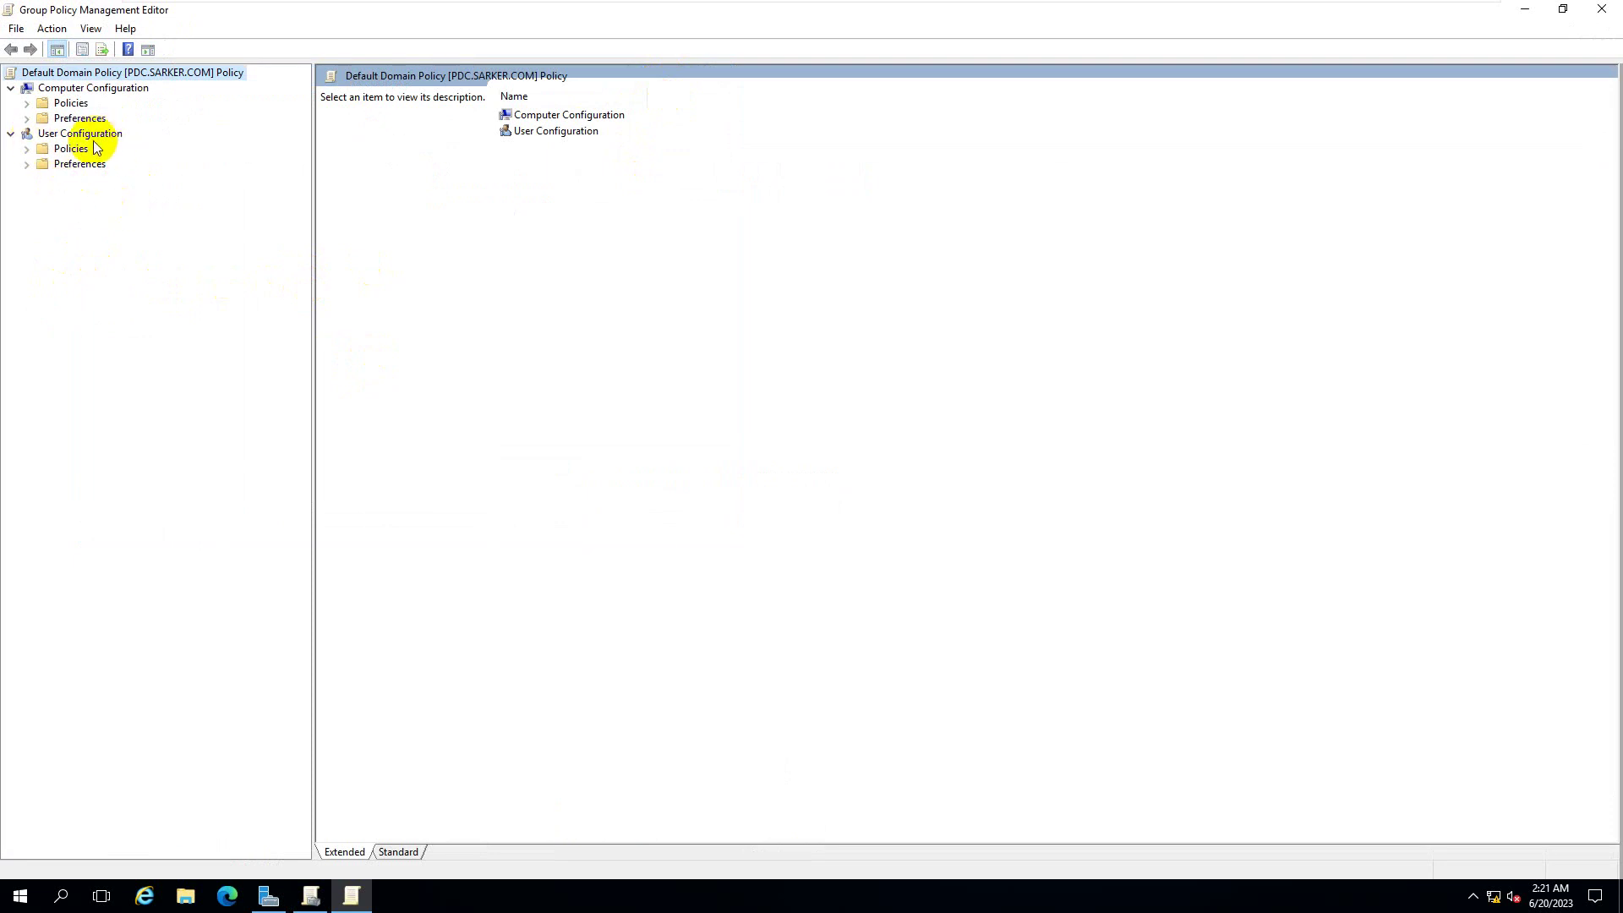
pyautogui.click(28, 149)
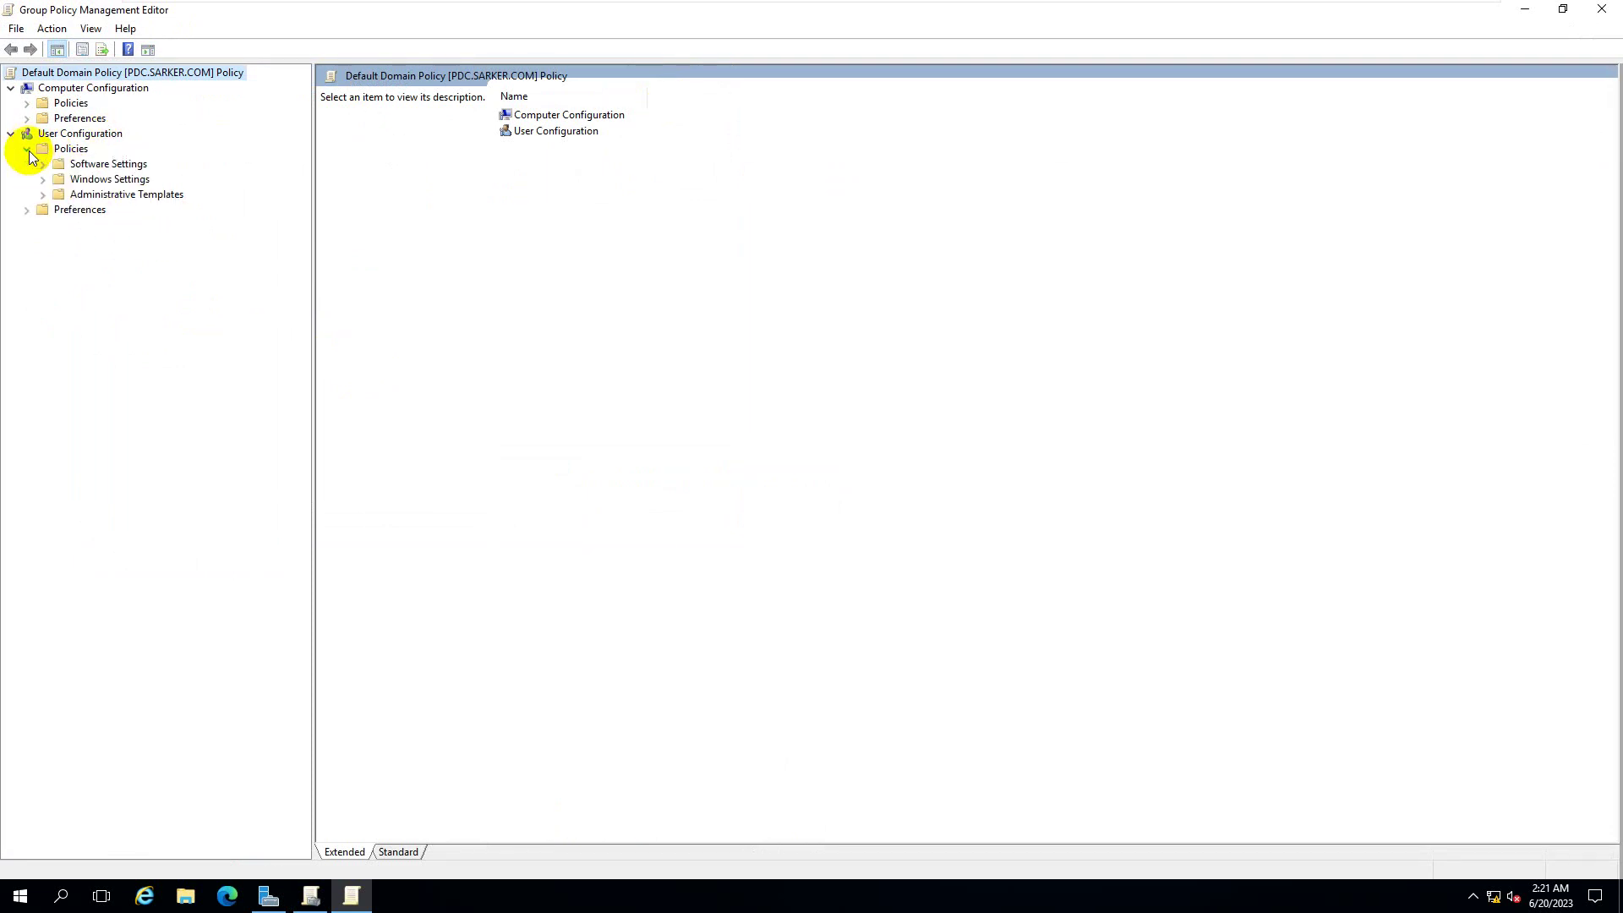
pyautogui.click(43, 195)
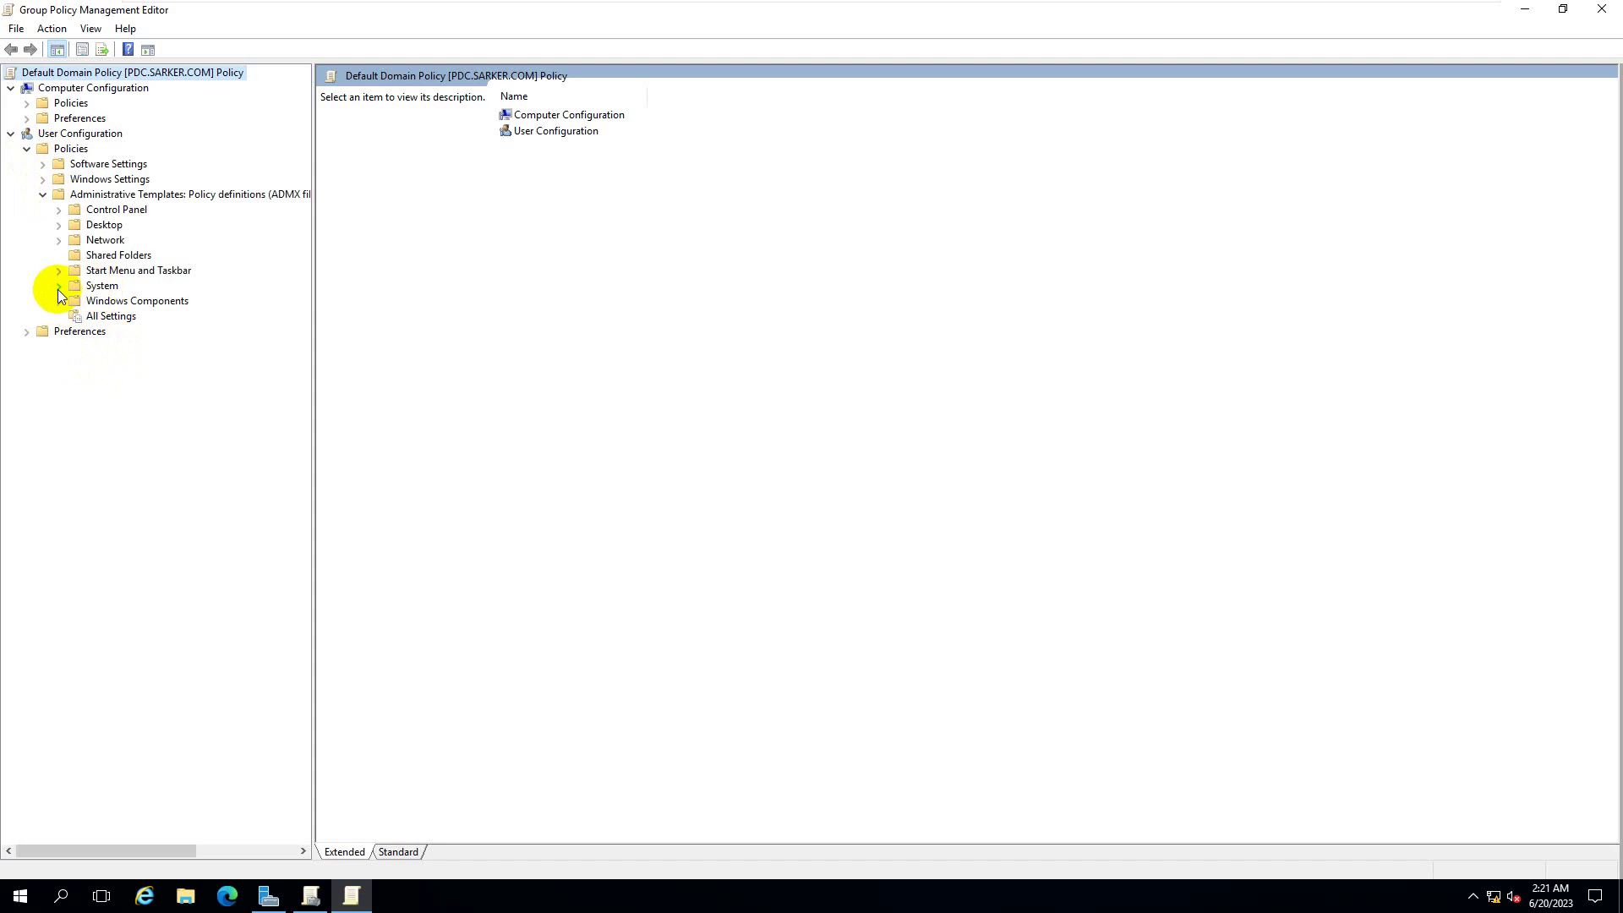
pyautogui.click(59, 287)
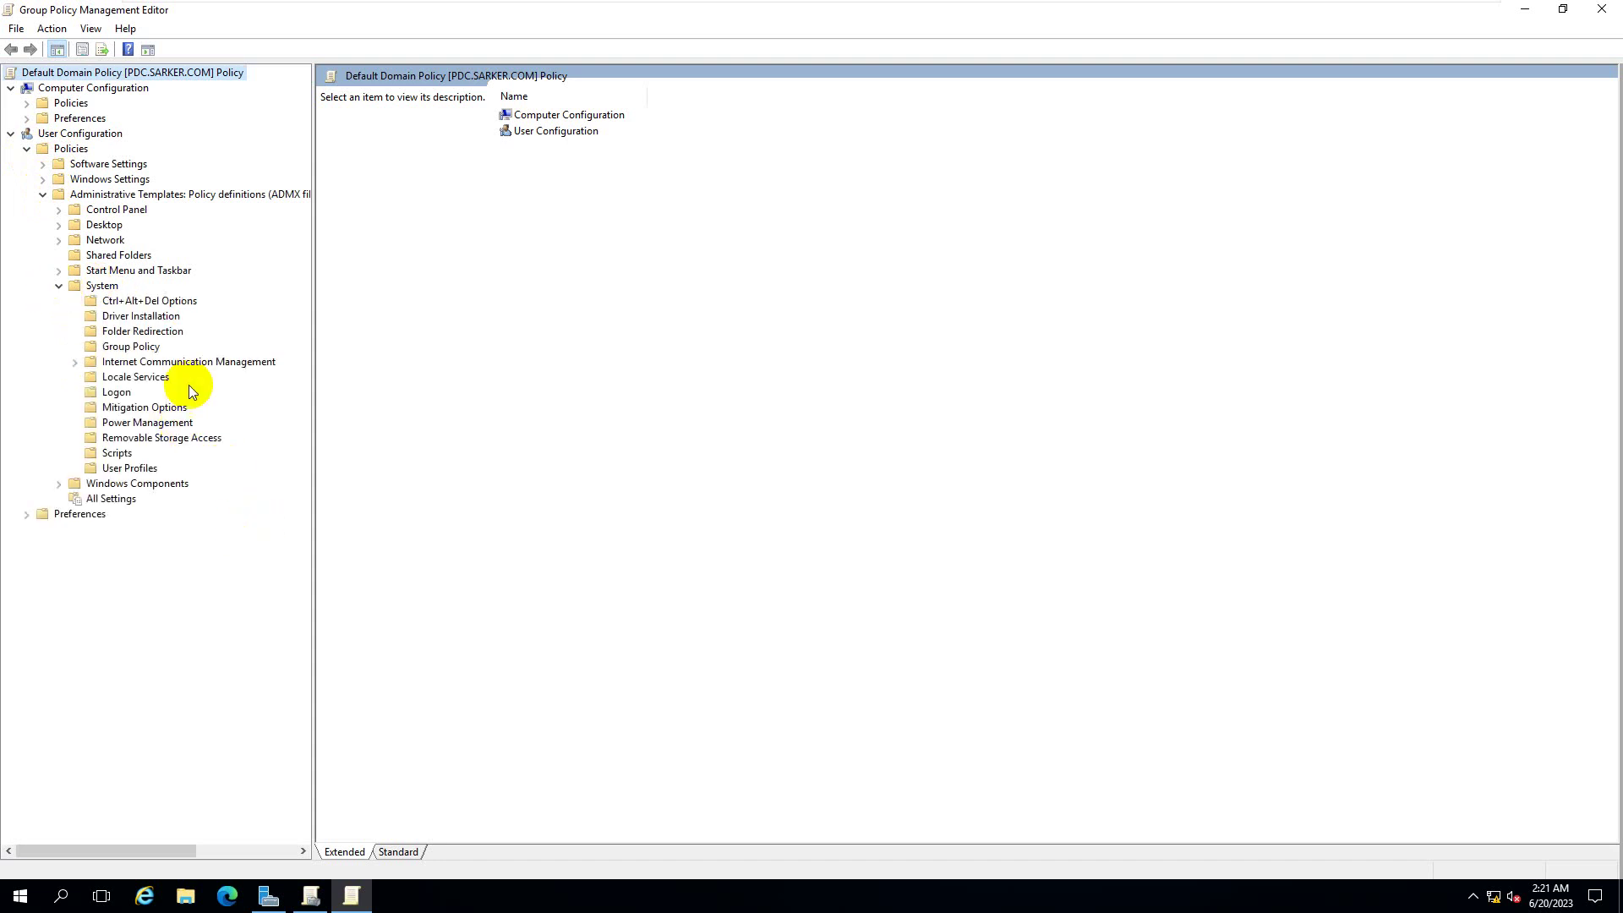
# - Under Removable Storage Access, set 'All Removable Storage classes: Deny all access' to Enabled and apply
pyautogui.click(186, 439)
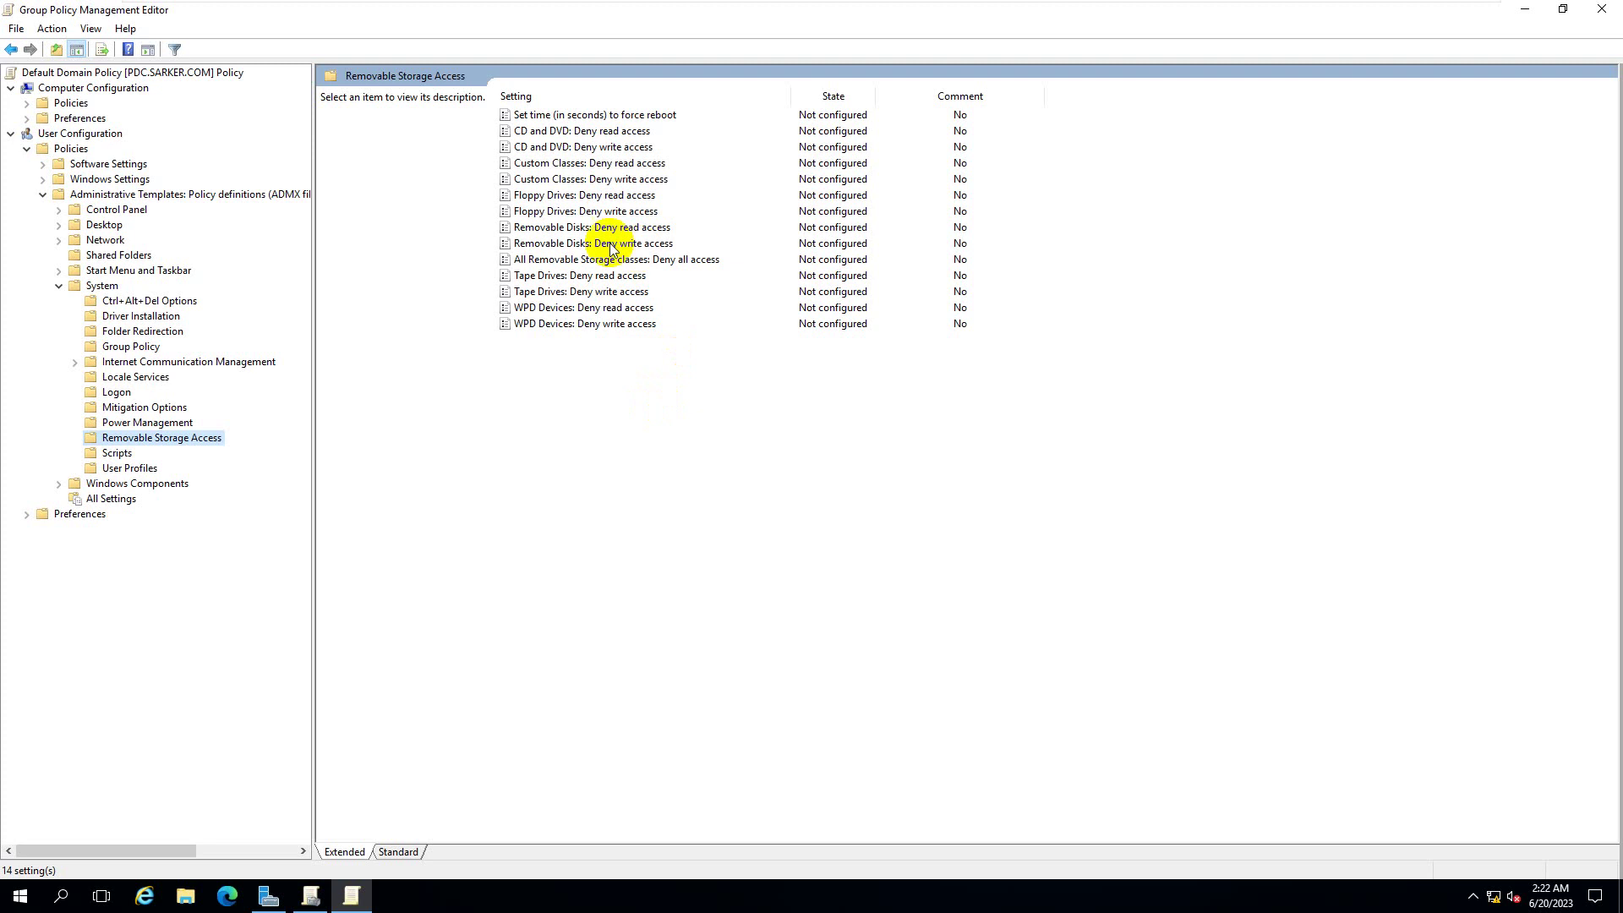
pyautogui.click(541, 259)
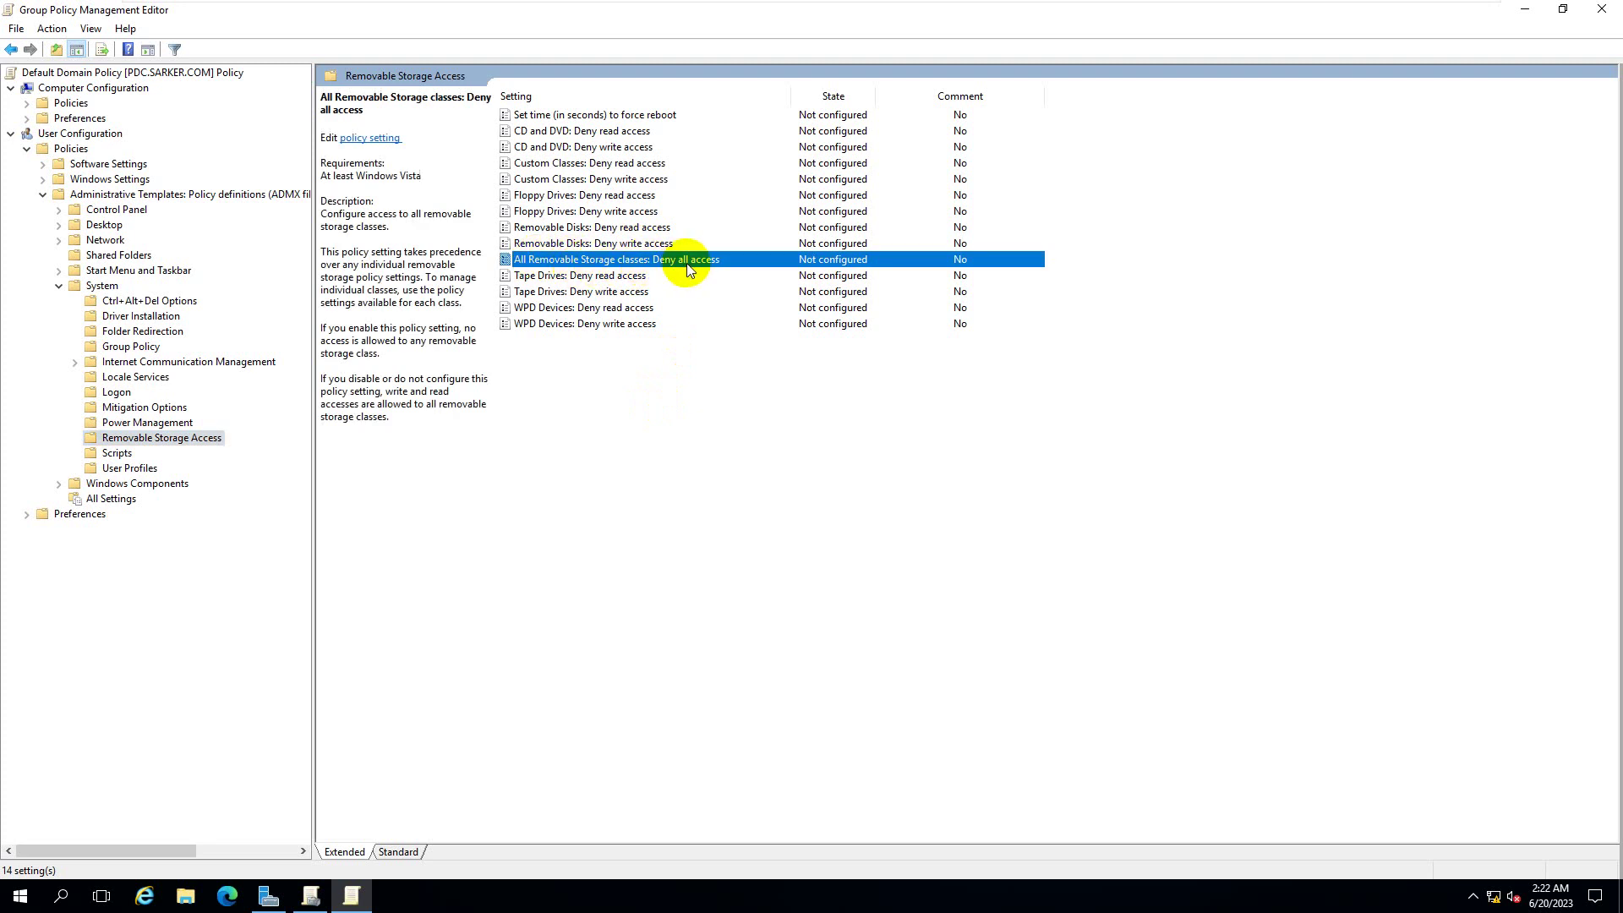
pyautogui.doubleClick(760, 267)
pyautogui.click(240, 307)
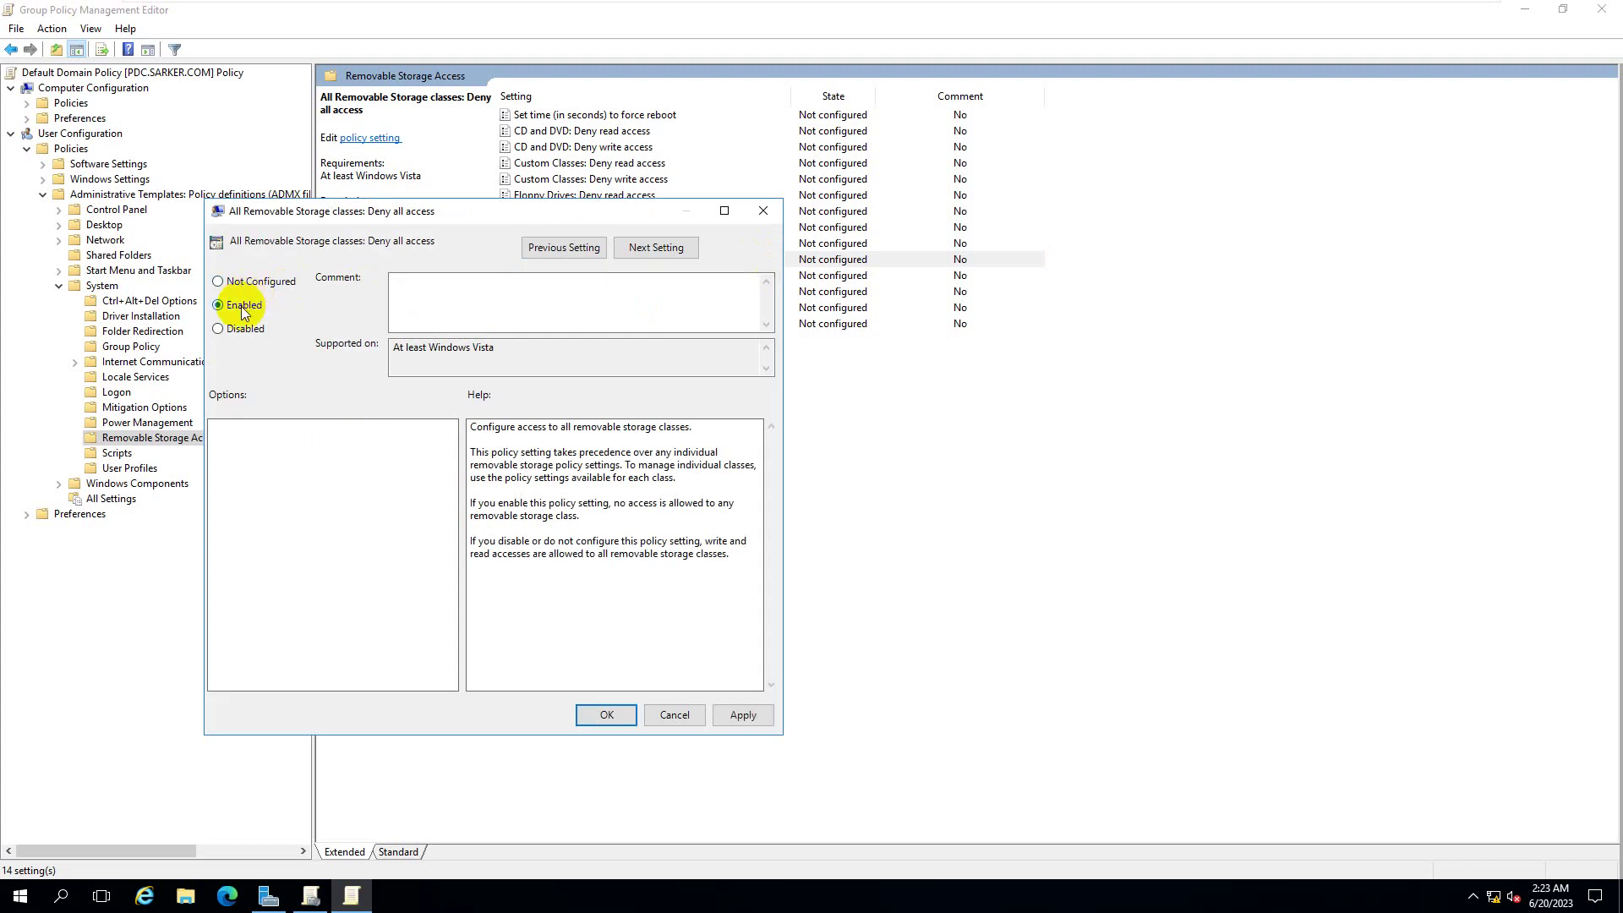
pyautogui.click(743, 716)
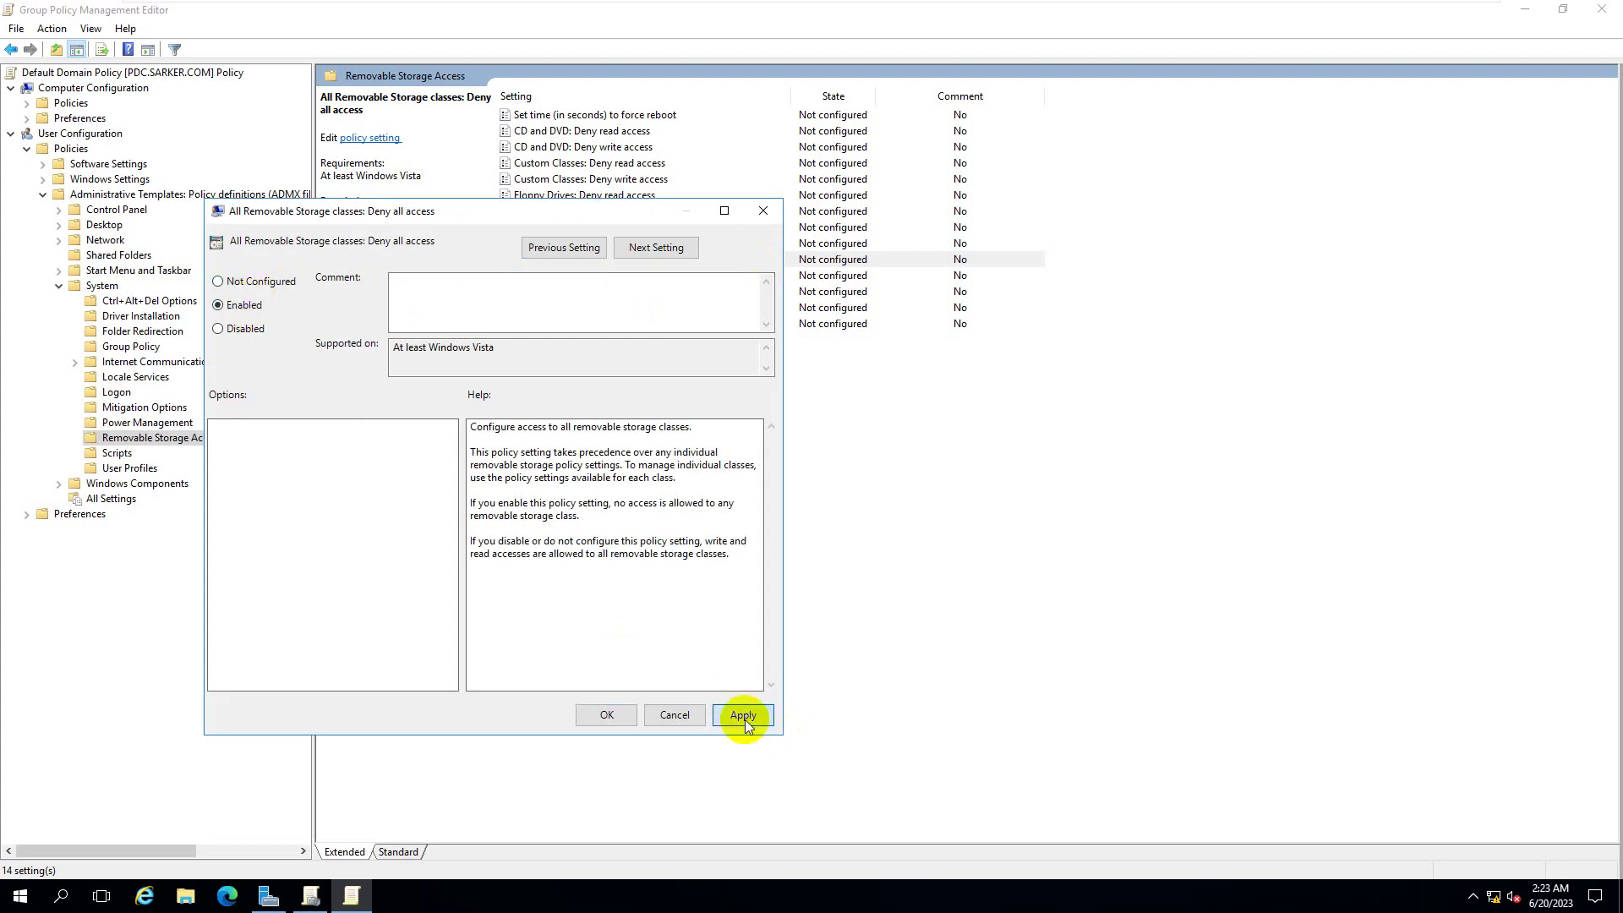
pyautogui.click(607, 716)
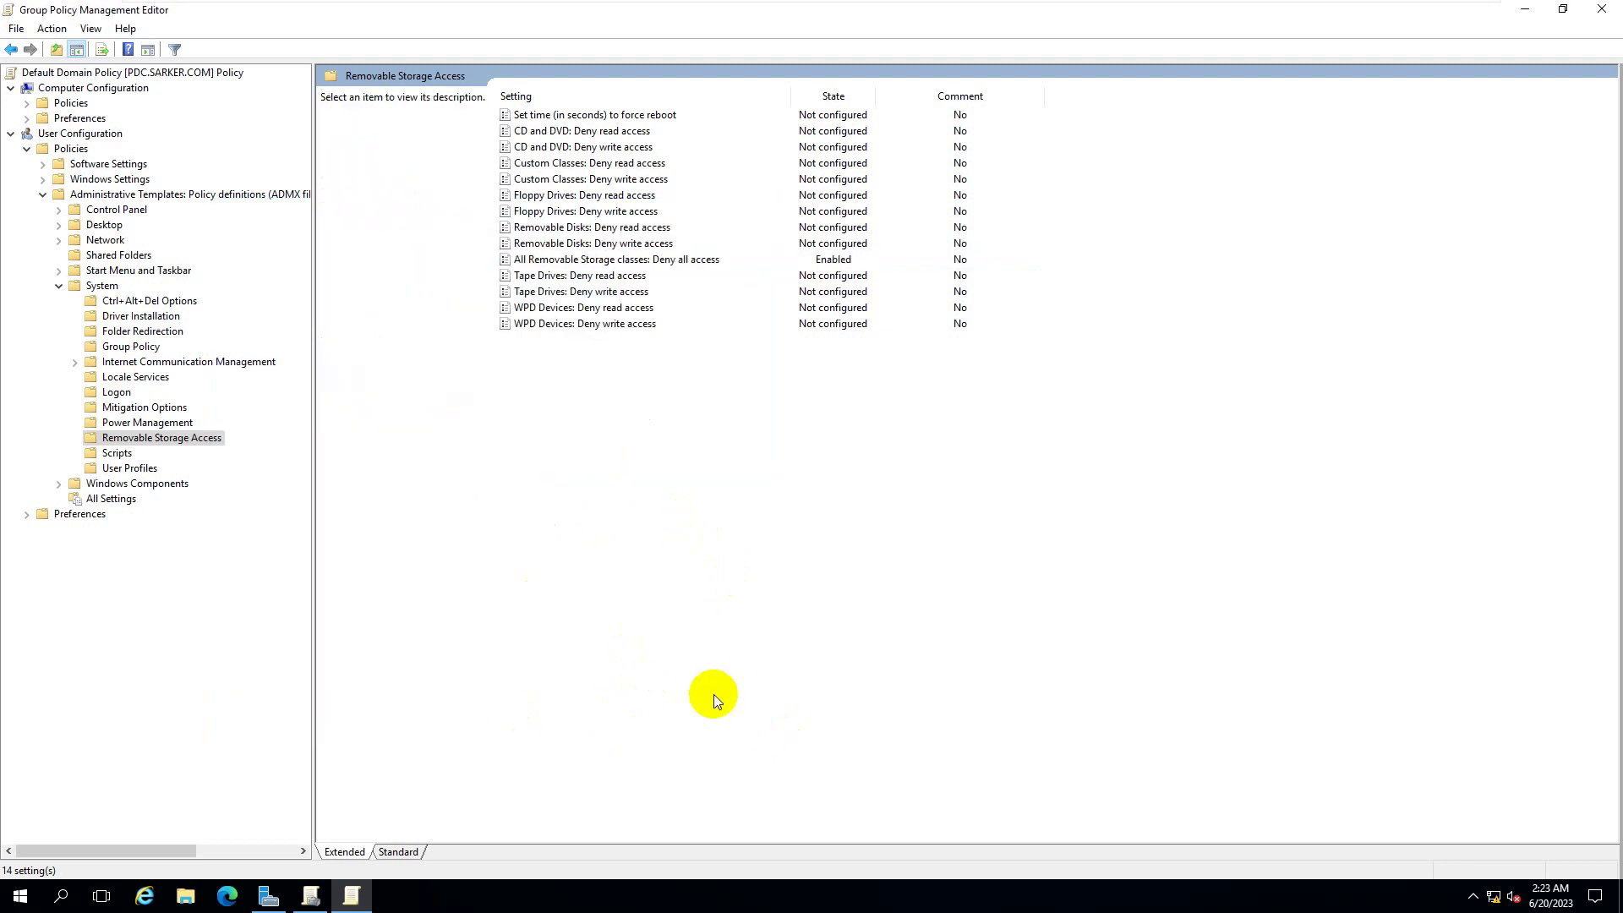
pyautogui.press('super+r')
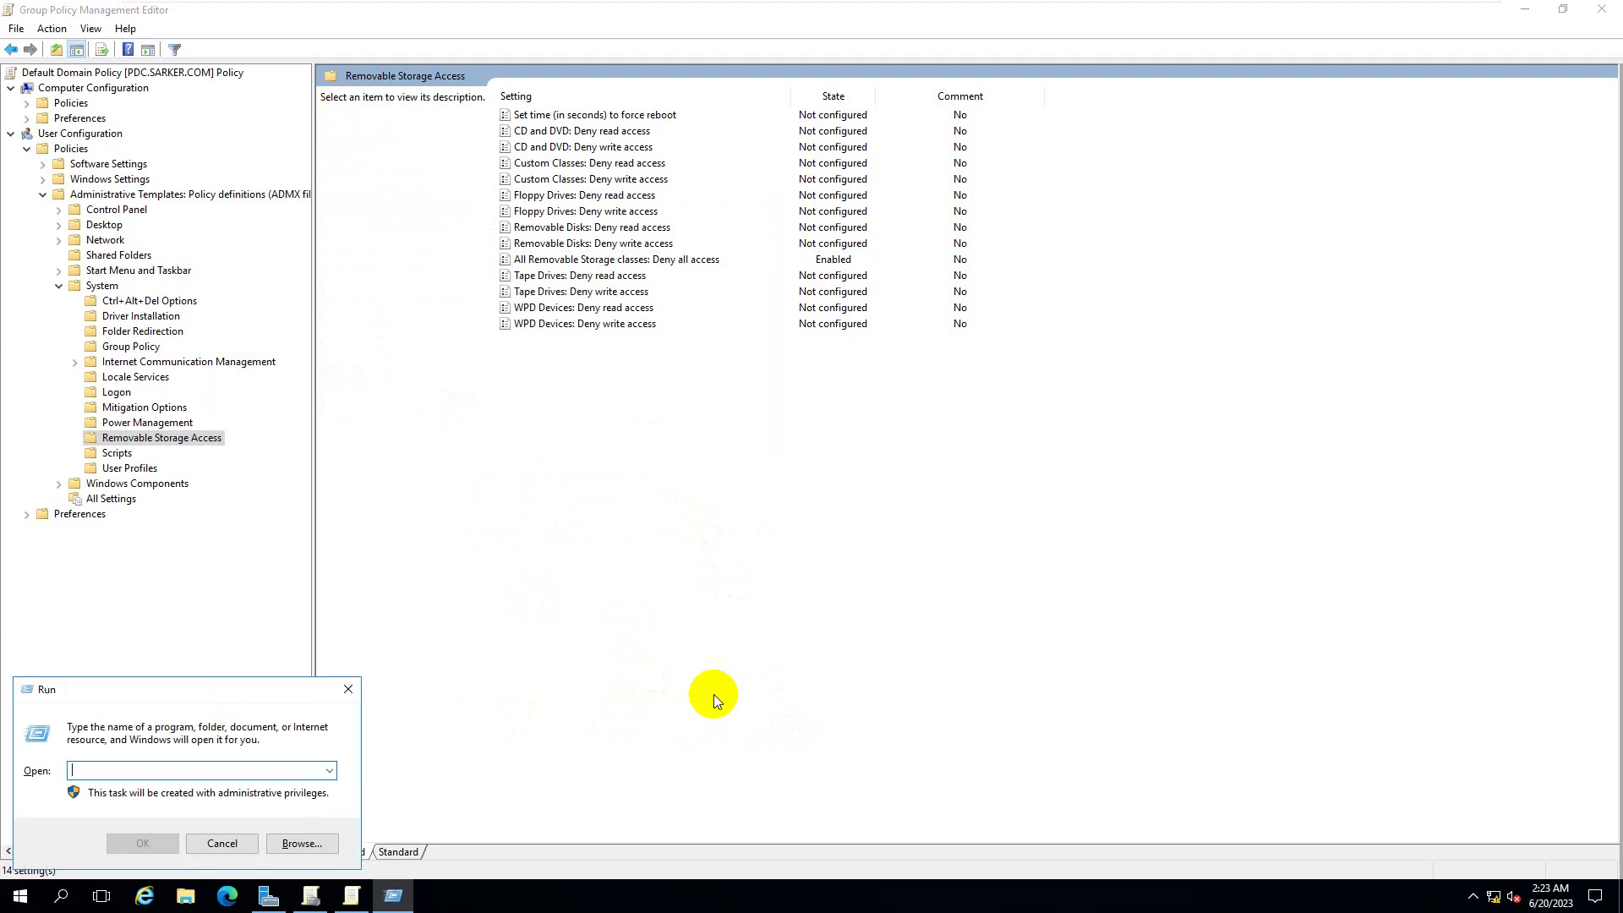
# - Run gpupdate /force to refresh group policy on the server immediately
pyautogui.write('gpup')
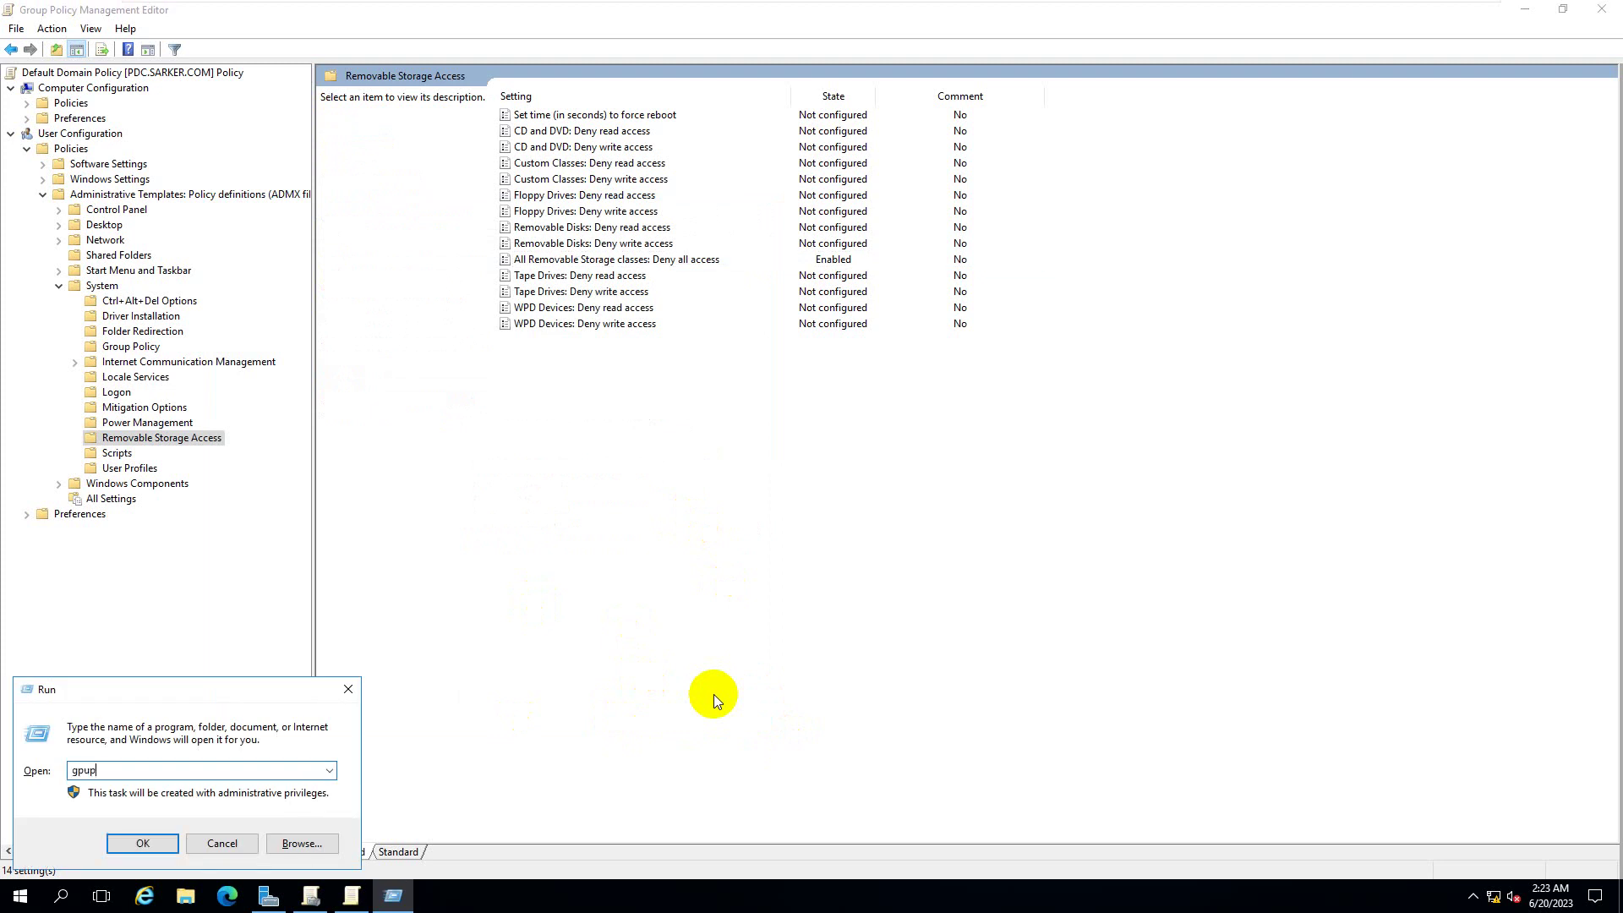
pyautogui.write('date /force')
pyautogui.press('Return')
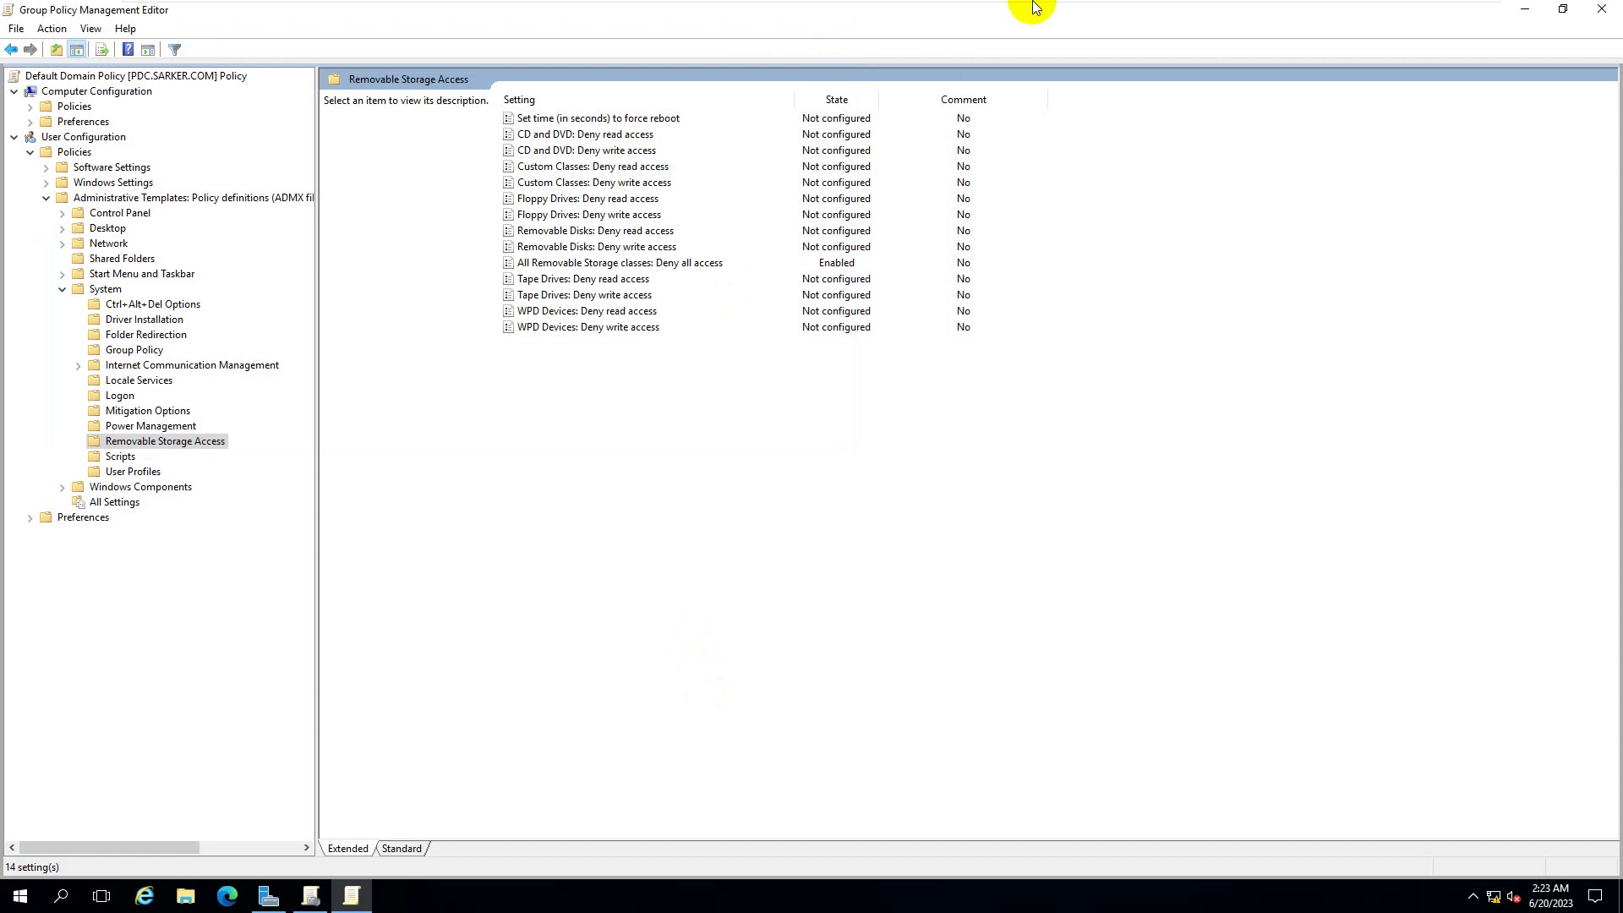
pyautogui.moveTo(1025, 7)
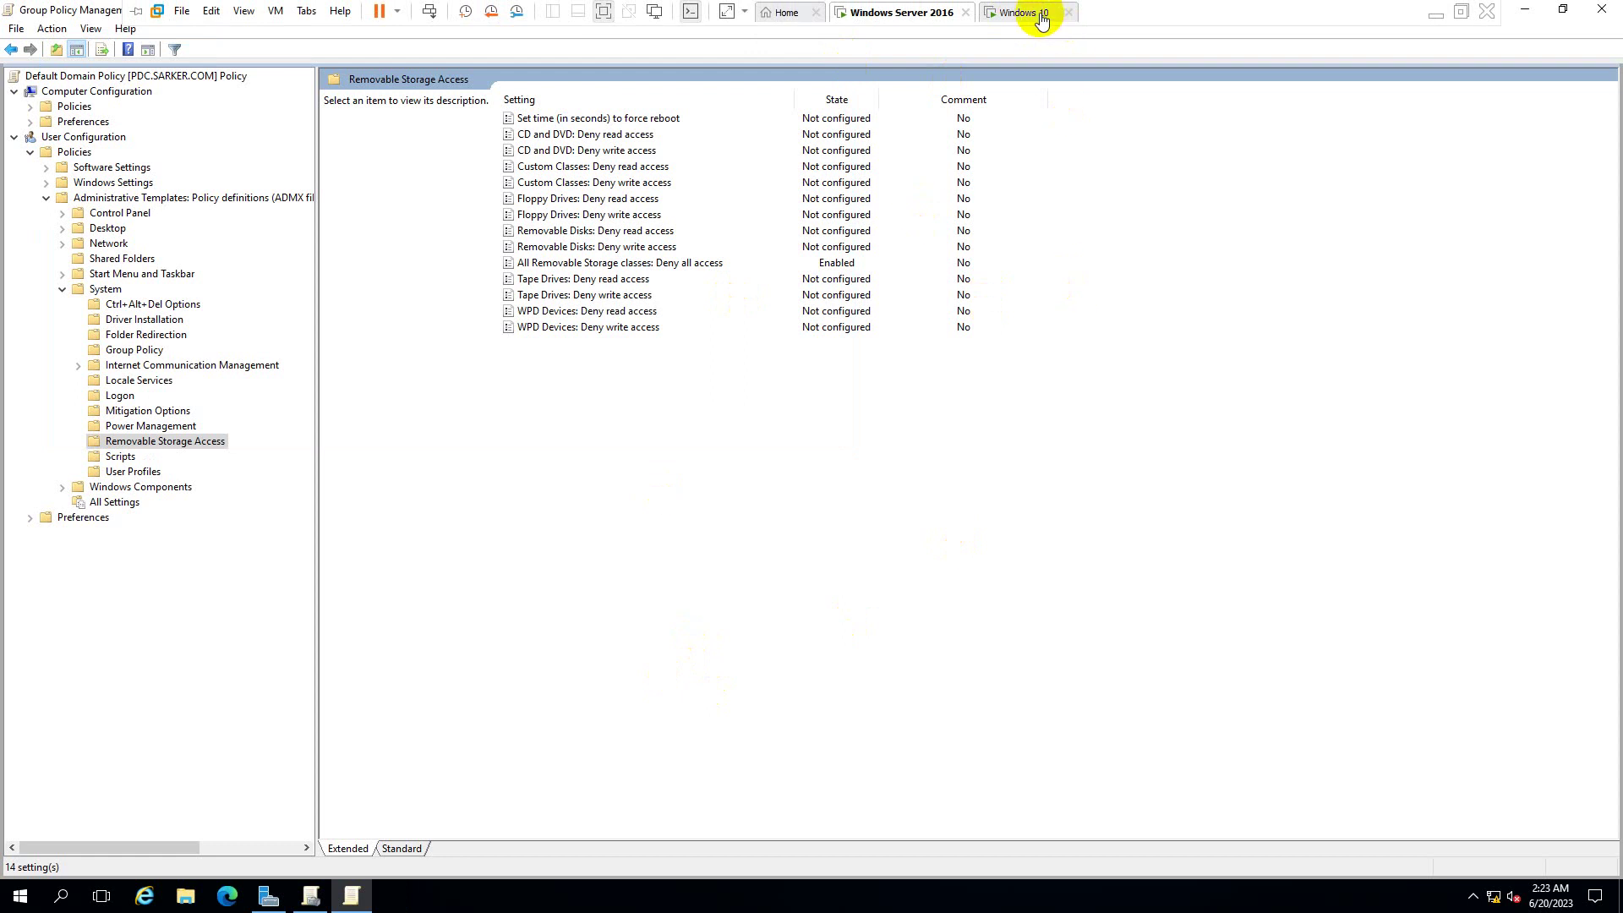
# - Switch to the Windows 10 VM and sign in as it1 with the account password
pyautogui.click(1040, 17)
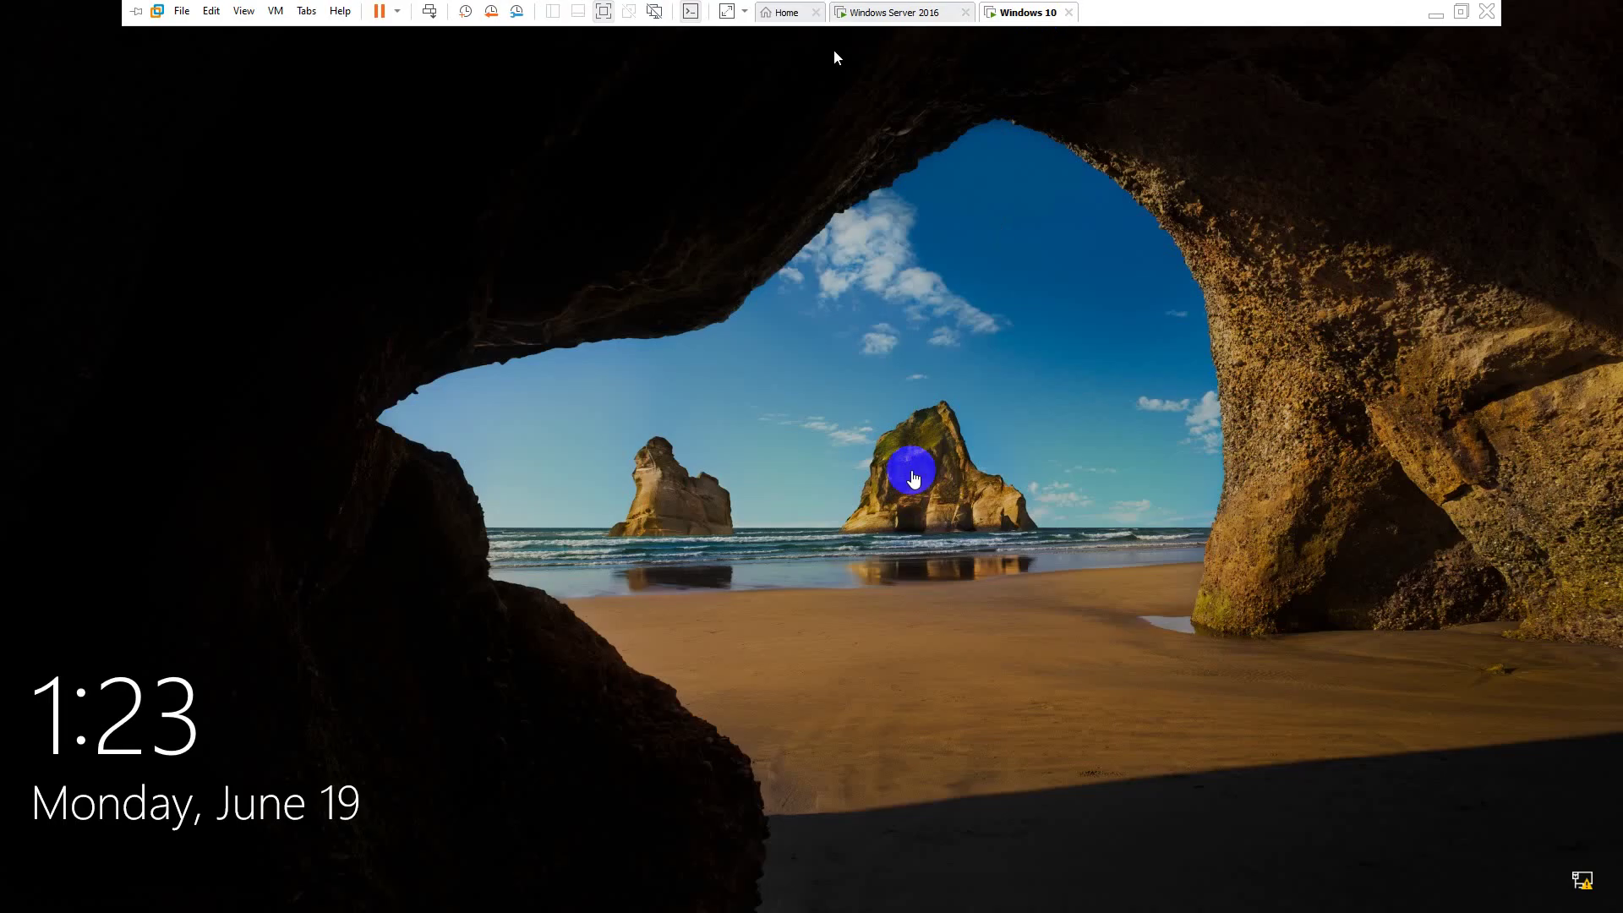
pyautogui.click(898, 318)
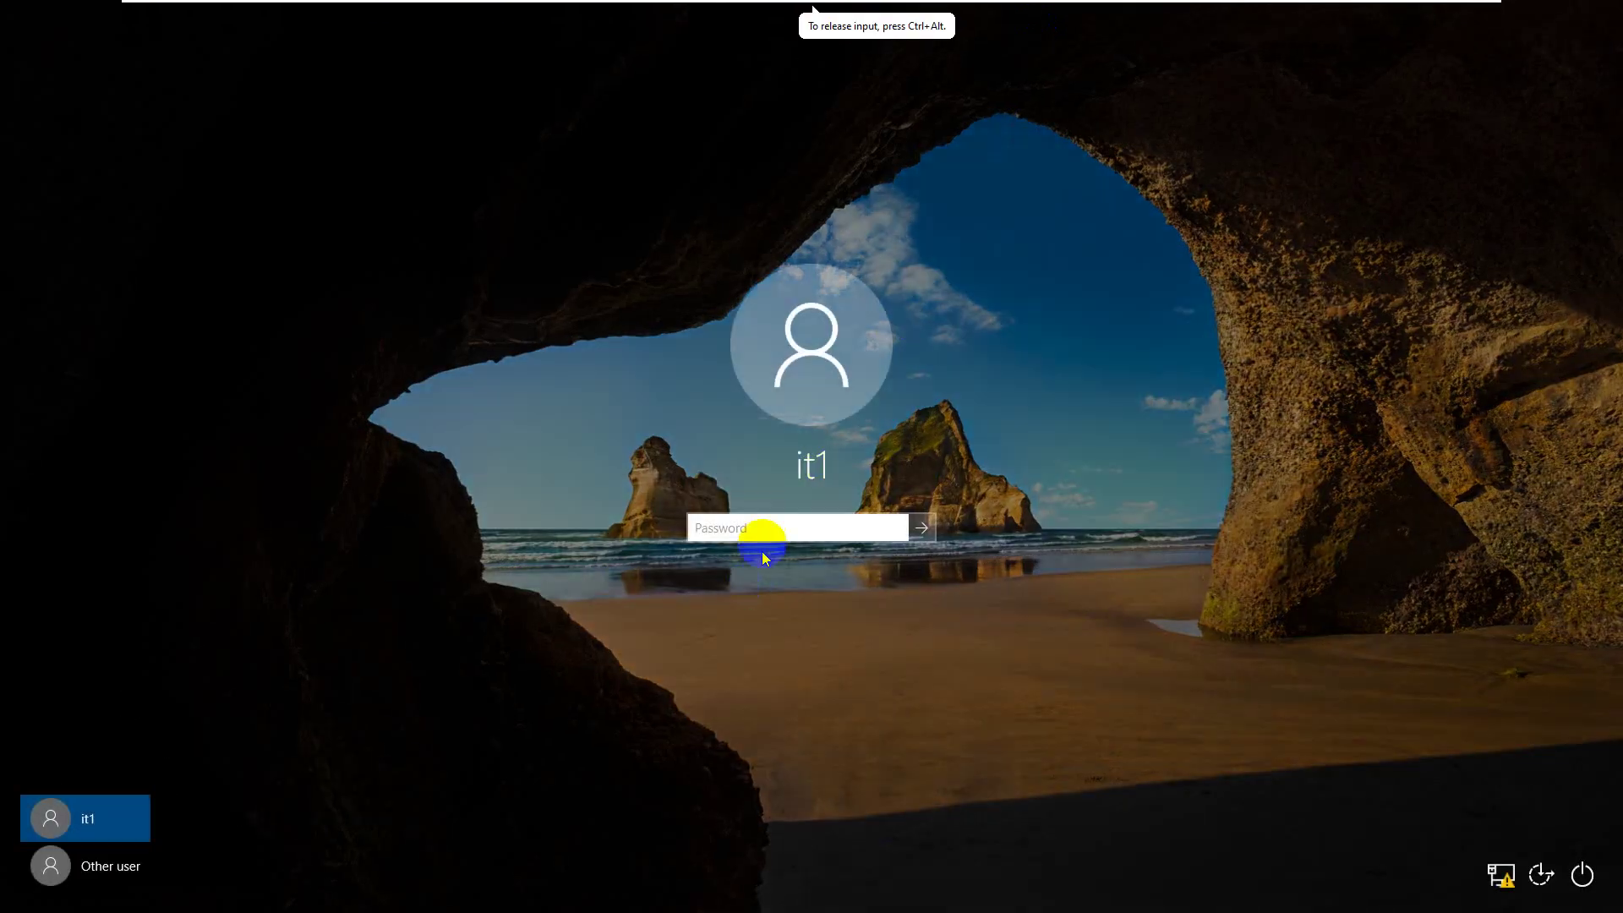
pyautogui.moveTo(1000, 7)
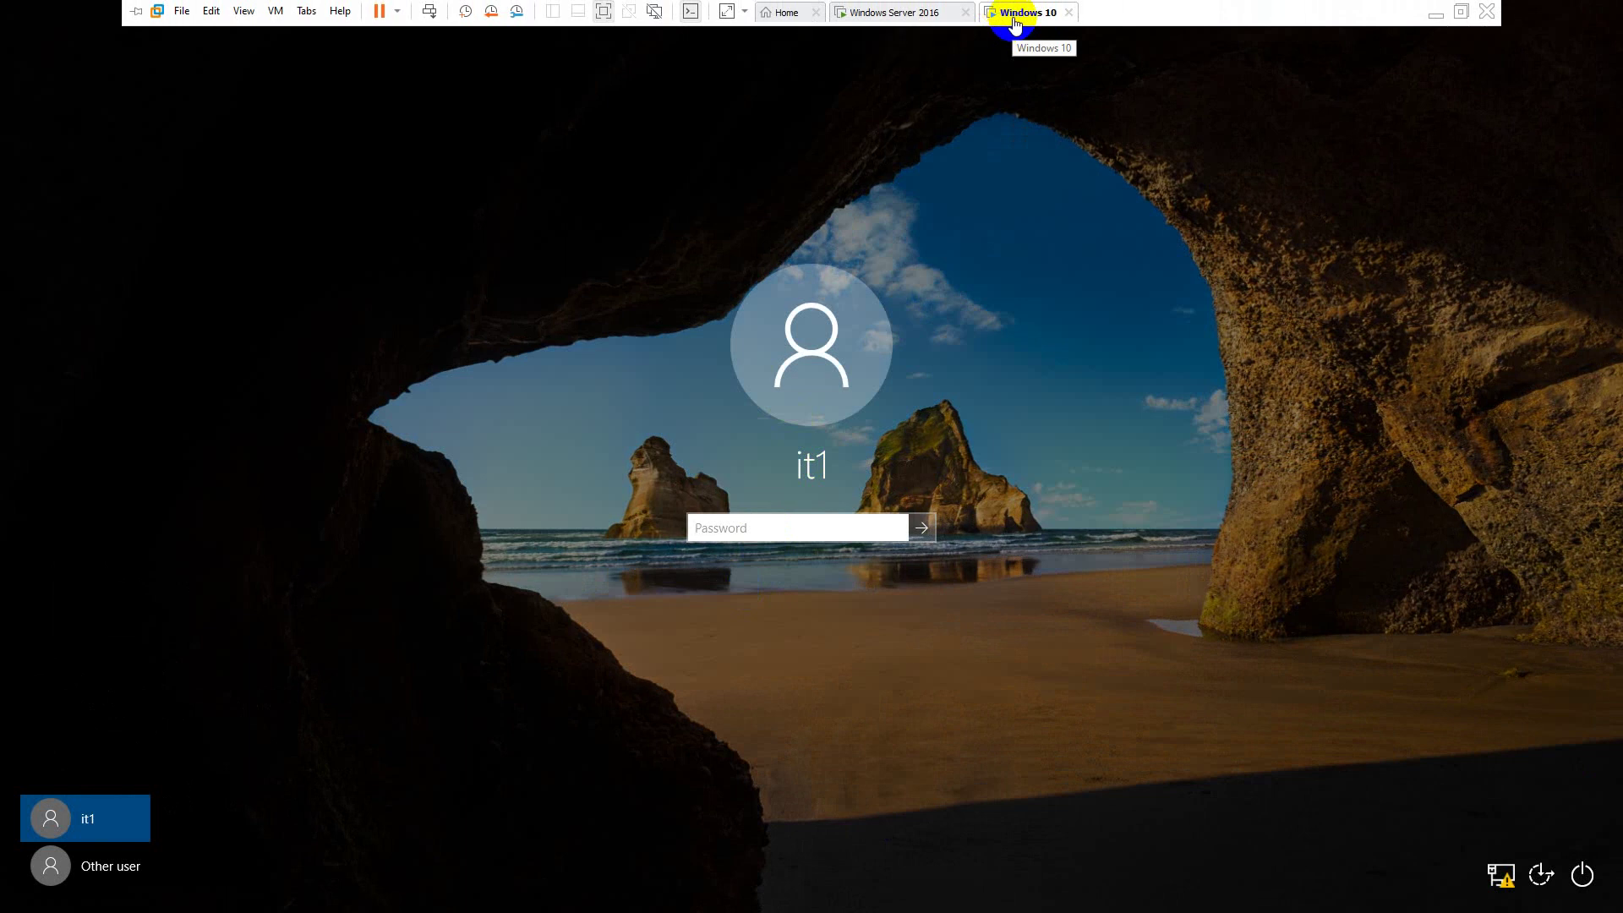
pyautogui.click(765, 528)
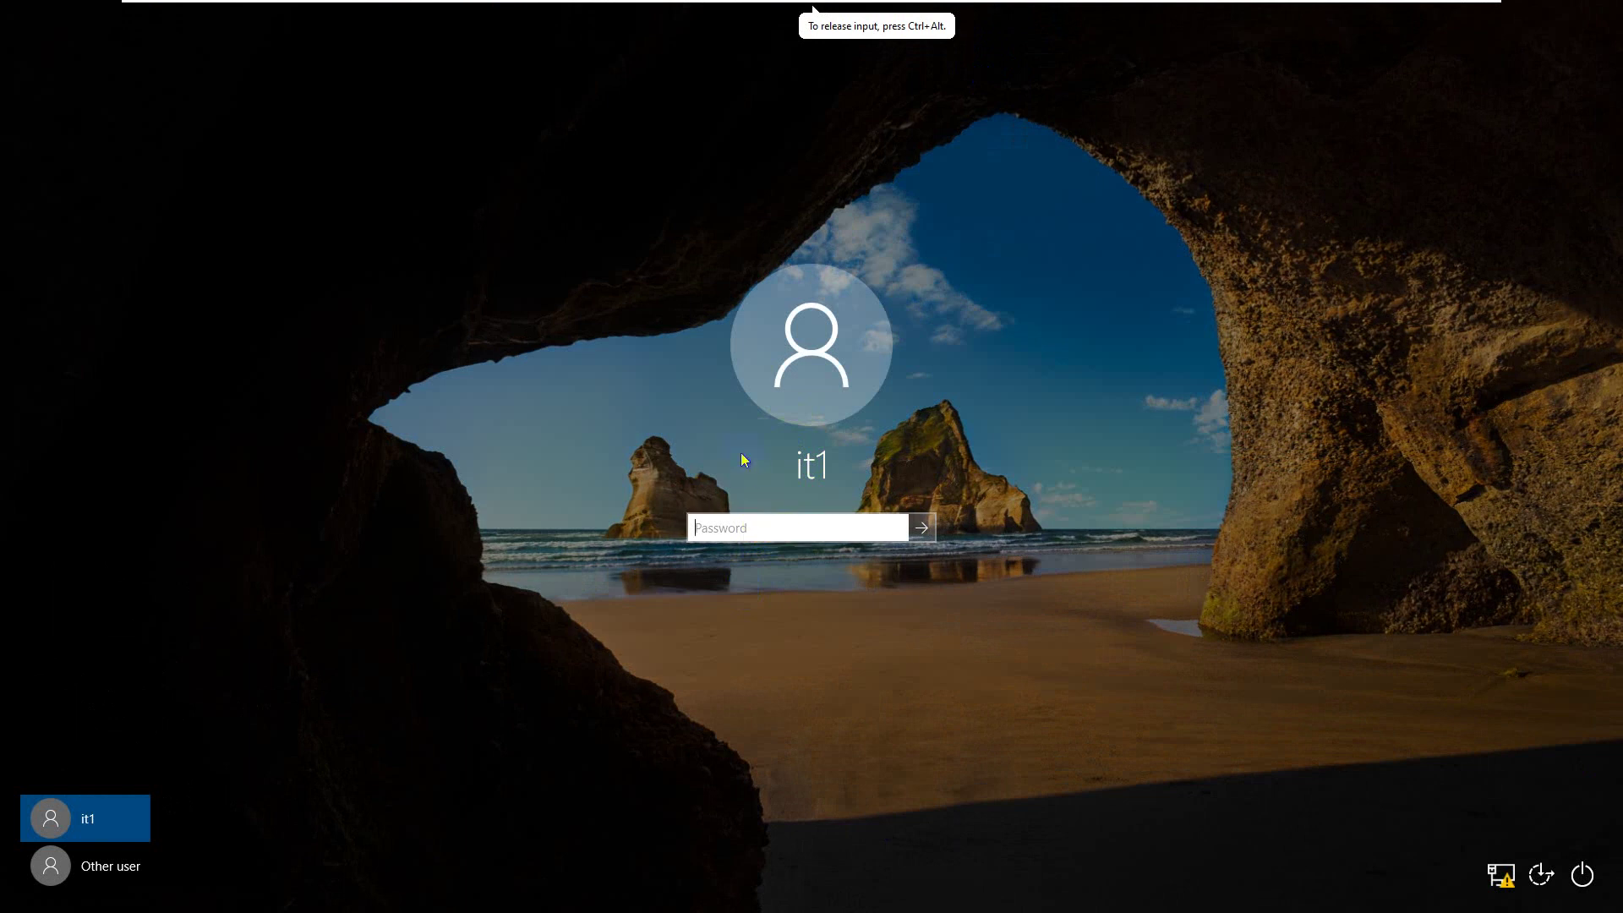
pyautogui.write('********')
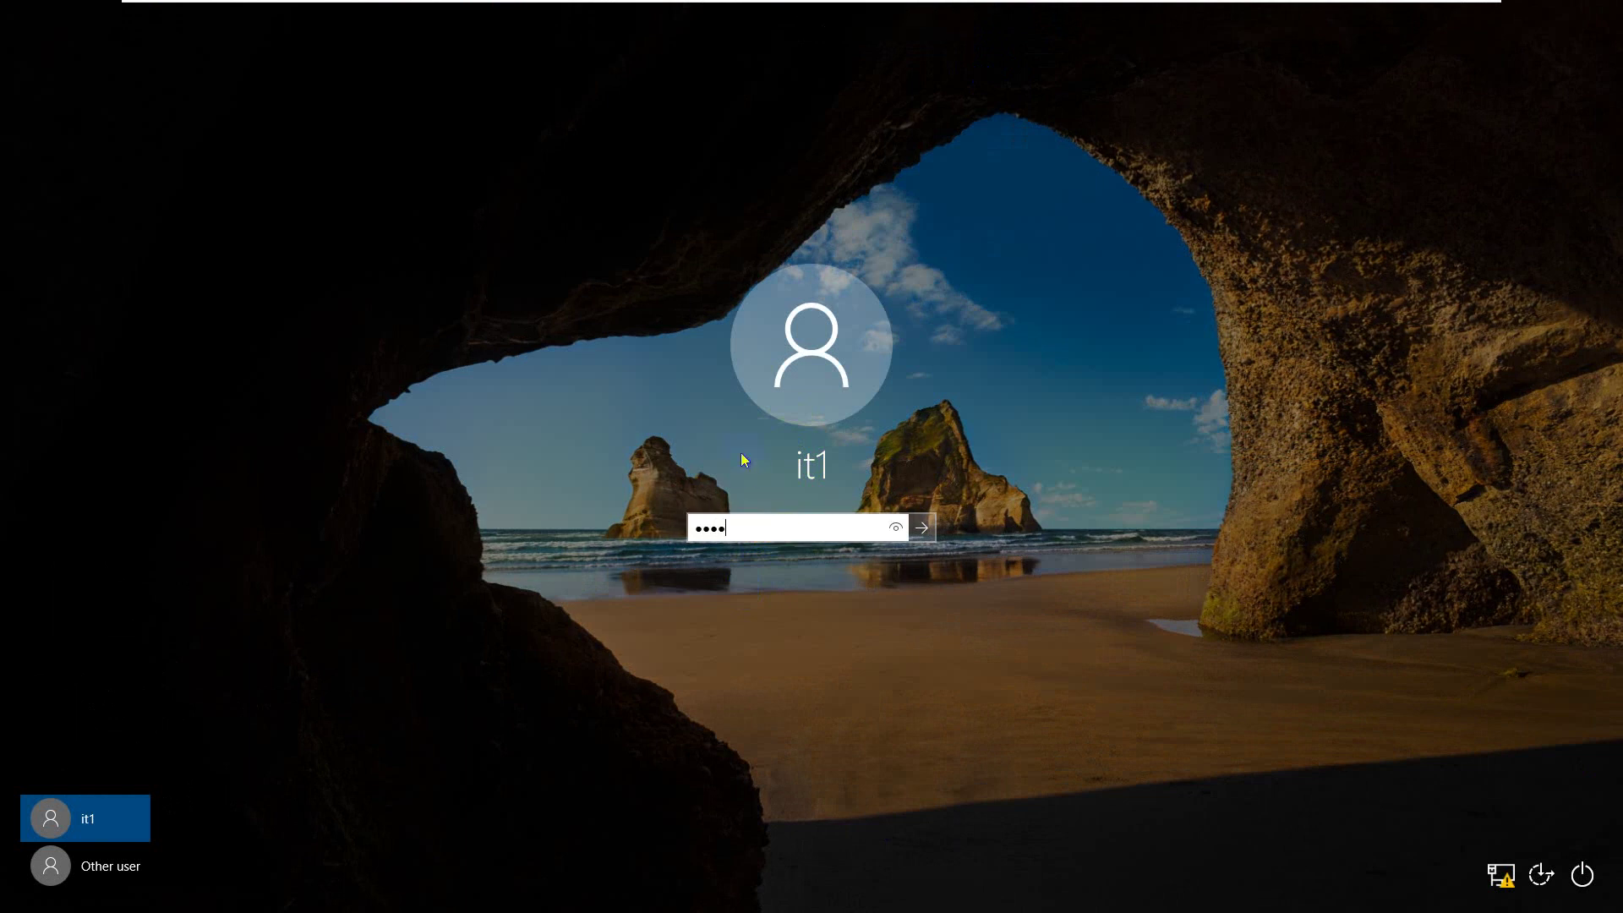
pyautogui.press('Return')
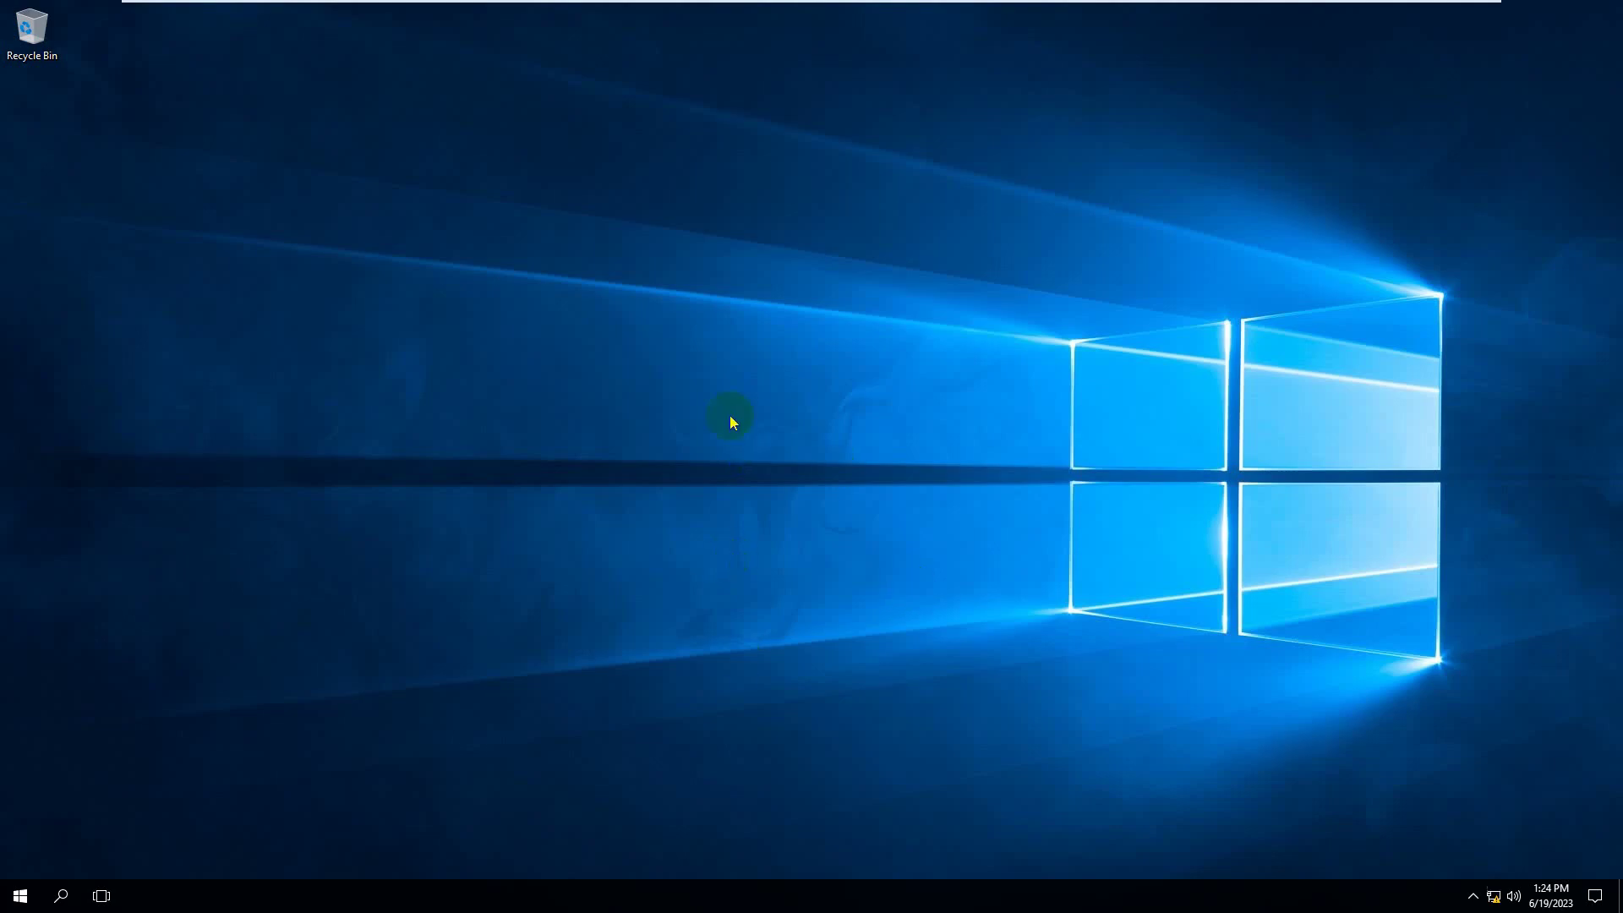
pyautogui.moveTo(780, 3)
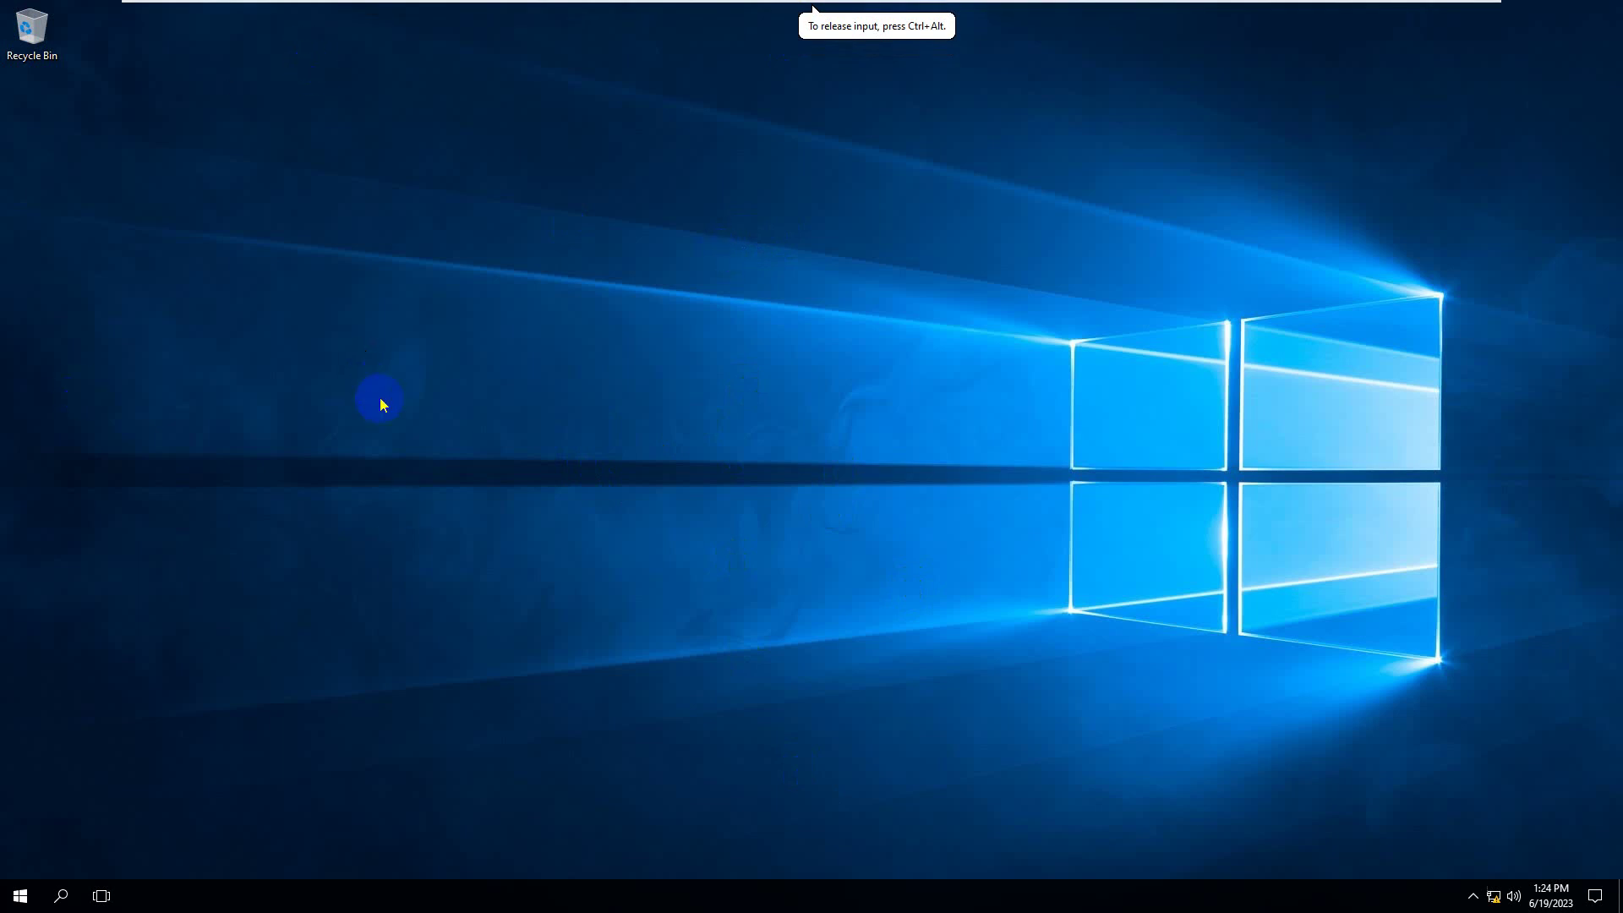
pyautogui.press('super+r')
pyautogui.write('g')
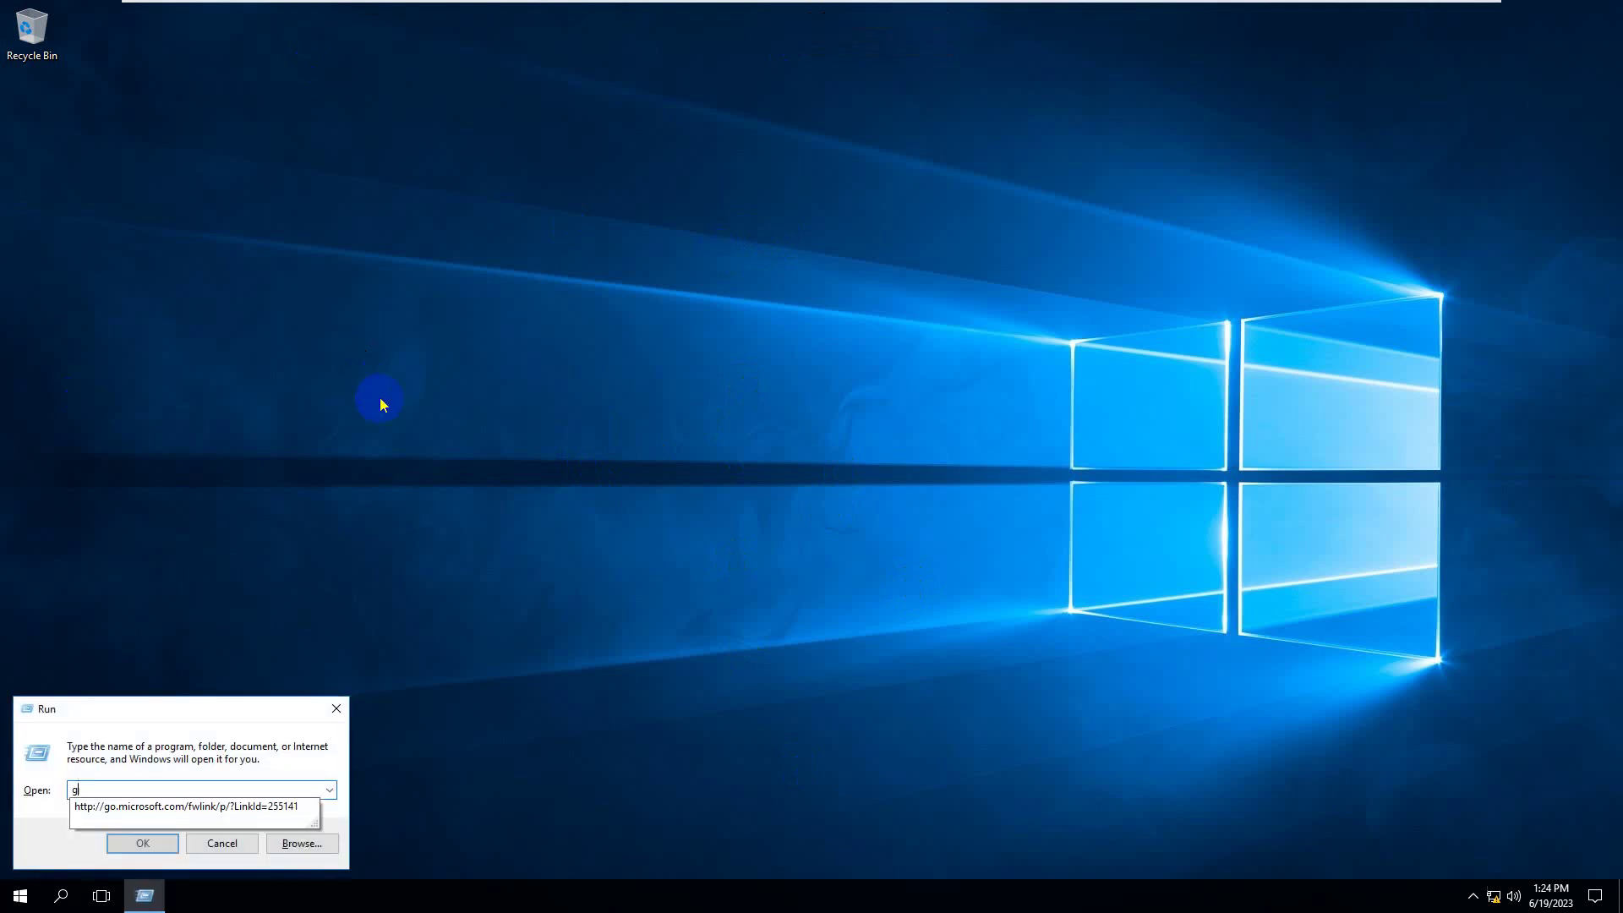
pyautogui.write('pupda')
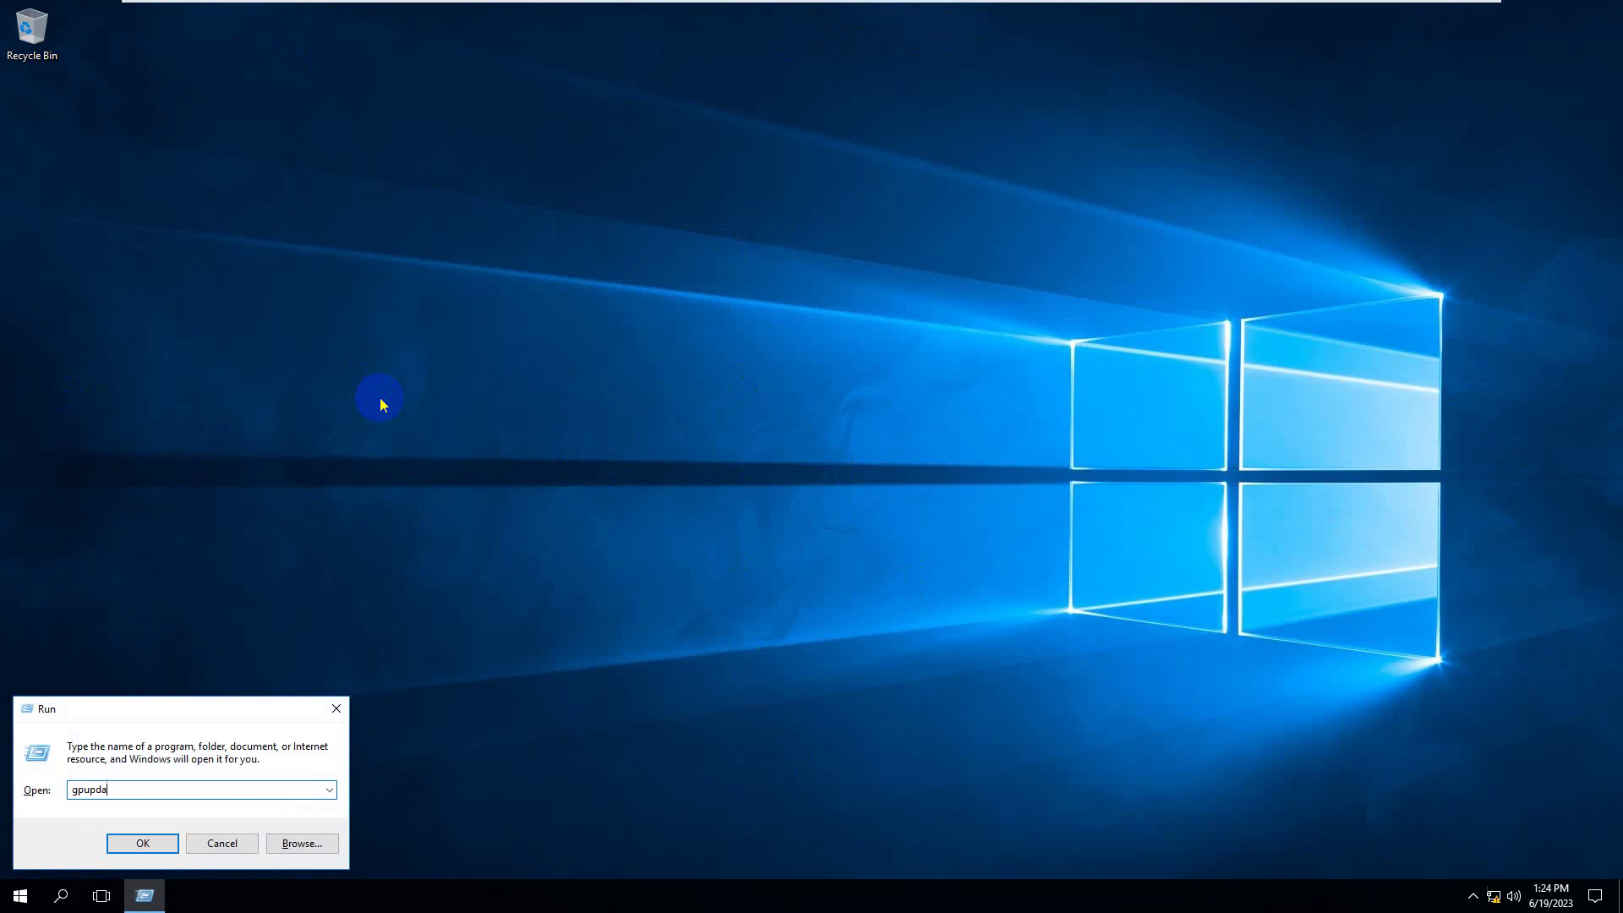
pyautogui.write('te /force')
pyautogui.press('Return')
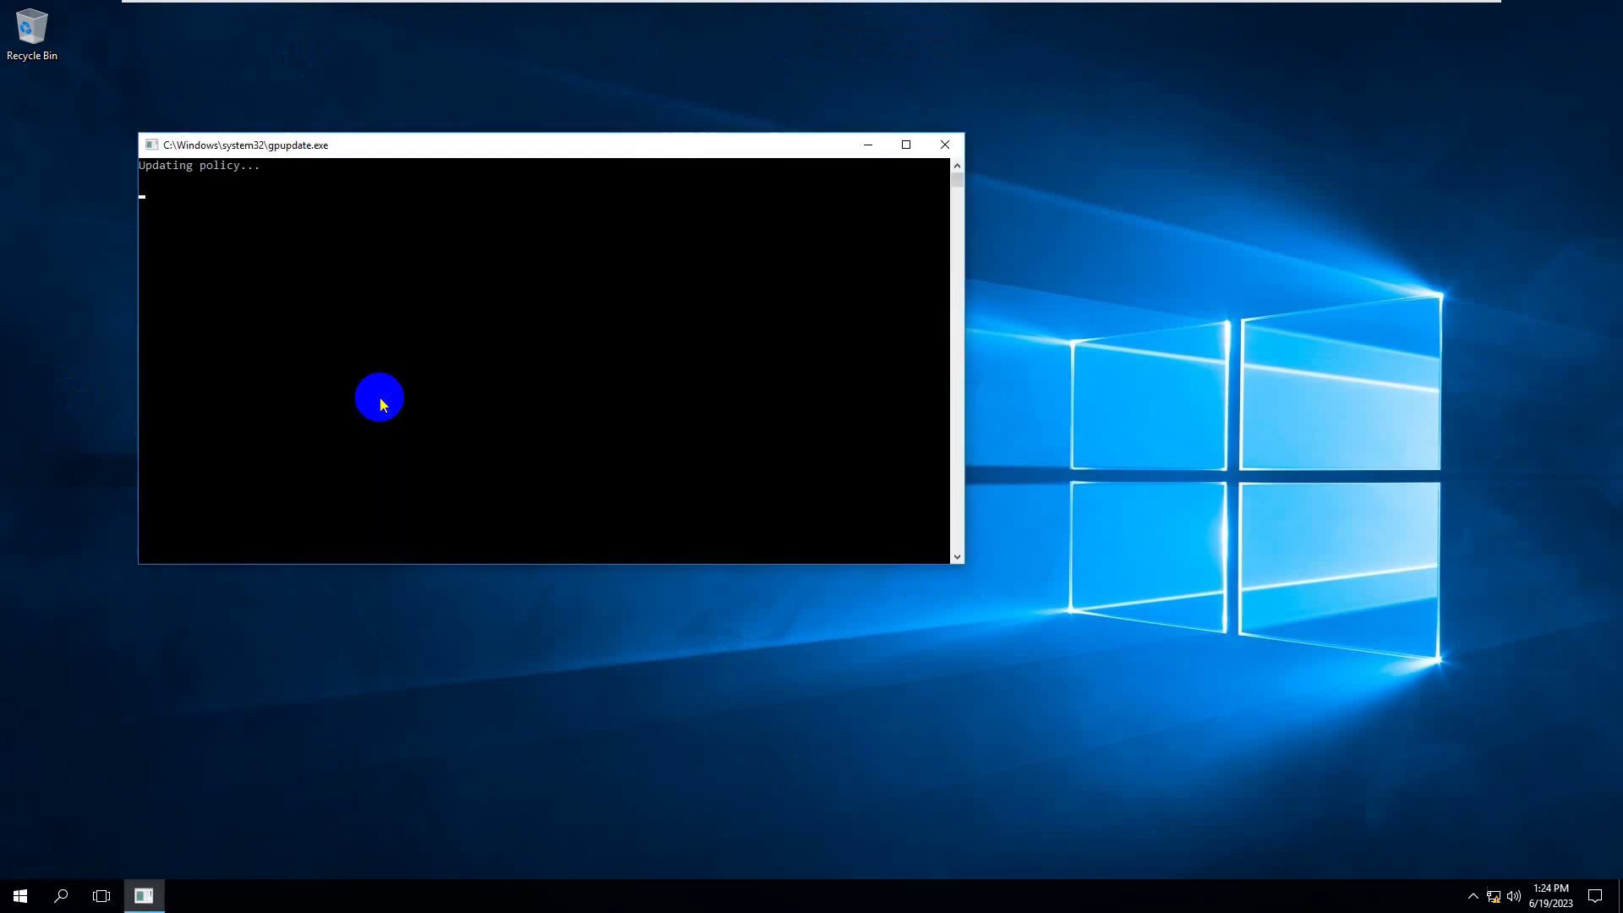
pyautogui.click(474, 144)
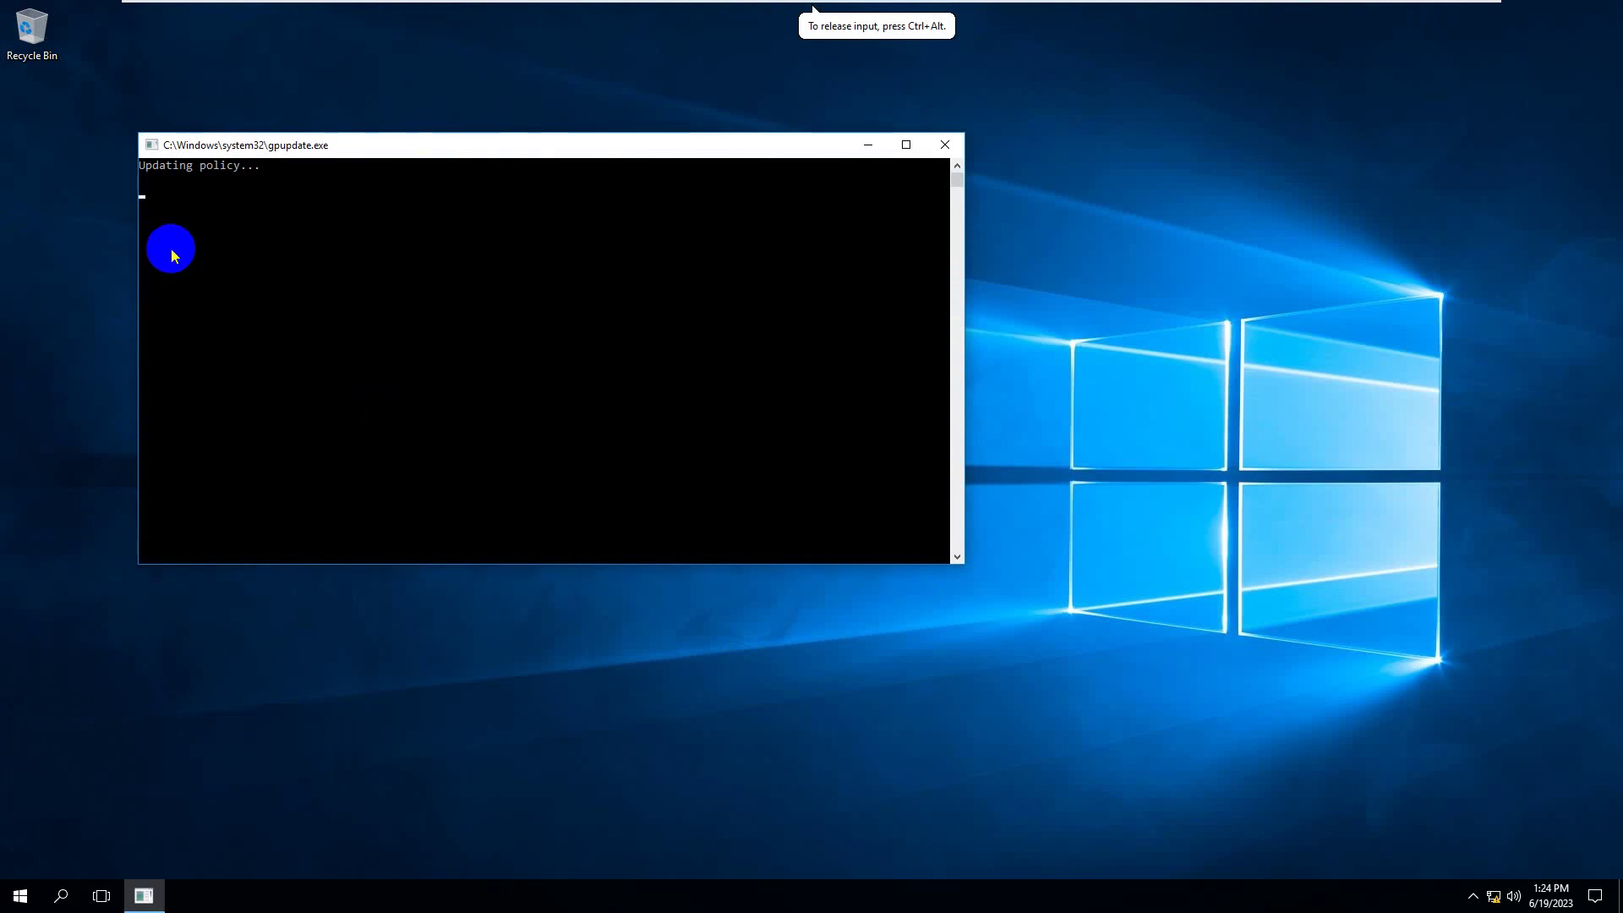
pyautogui.click(207, 150)
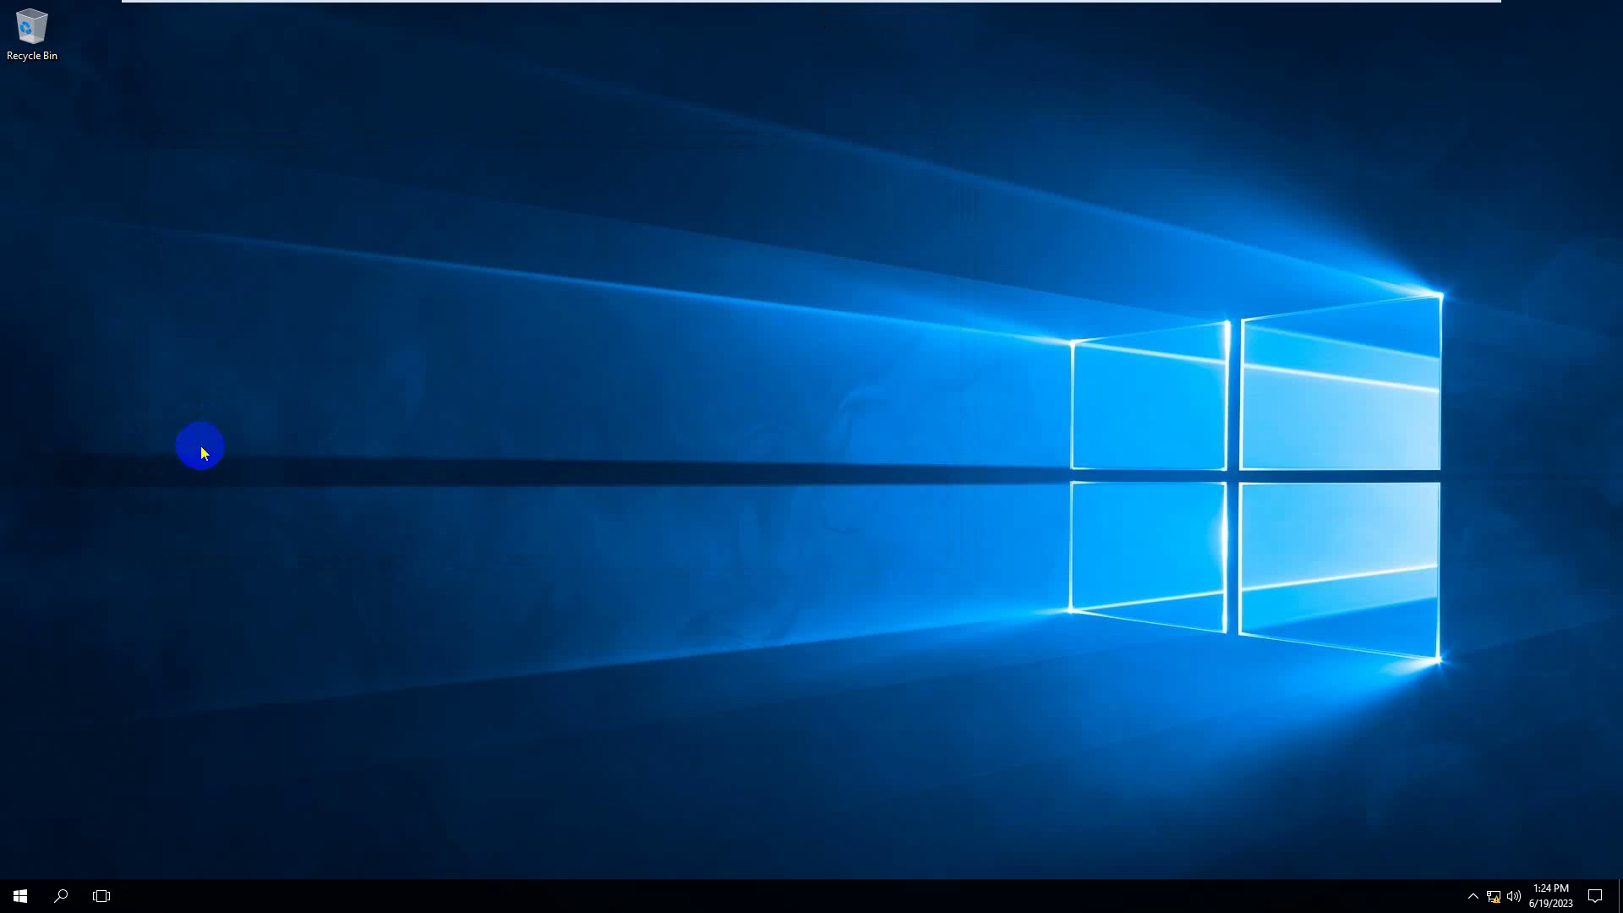
# - Attach the LogiLink UDisk USB stick to the Windows 10 virtual machine
pyautogui.click(3, 279)
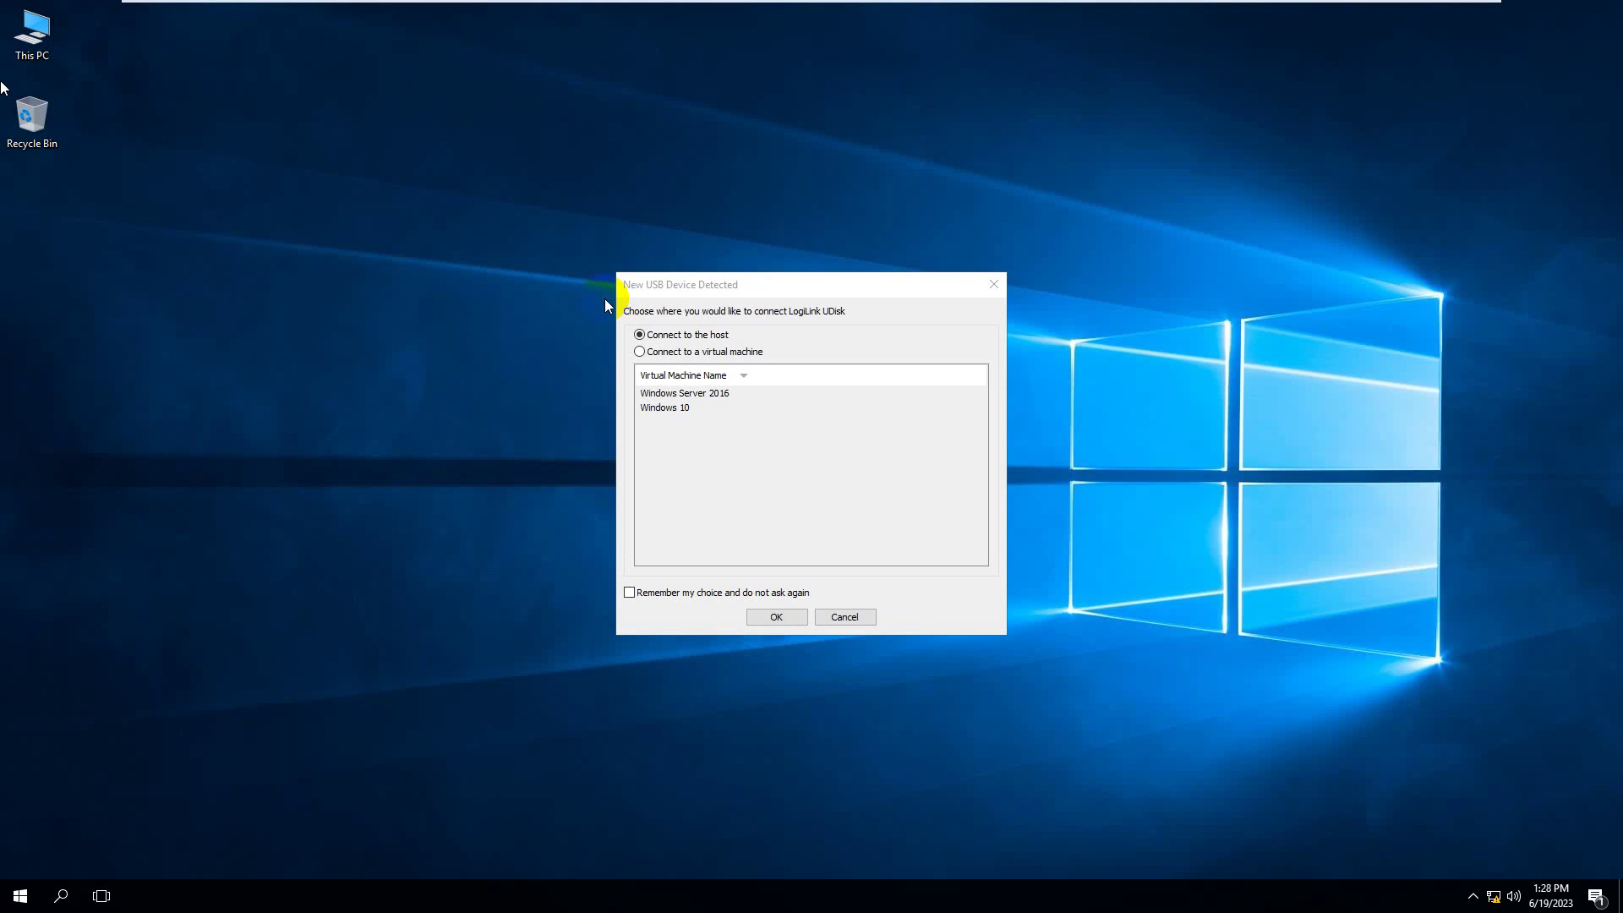
pyautogui.click(676, 292)
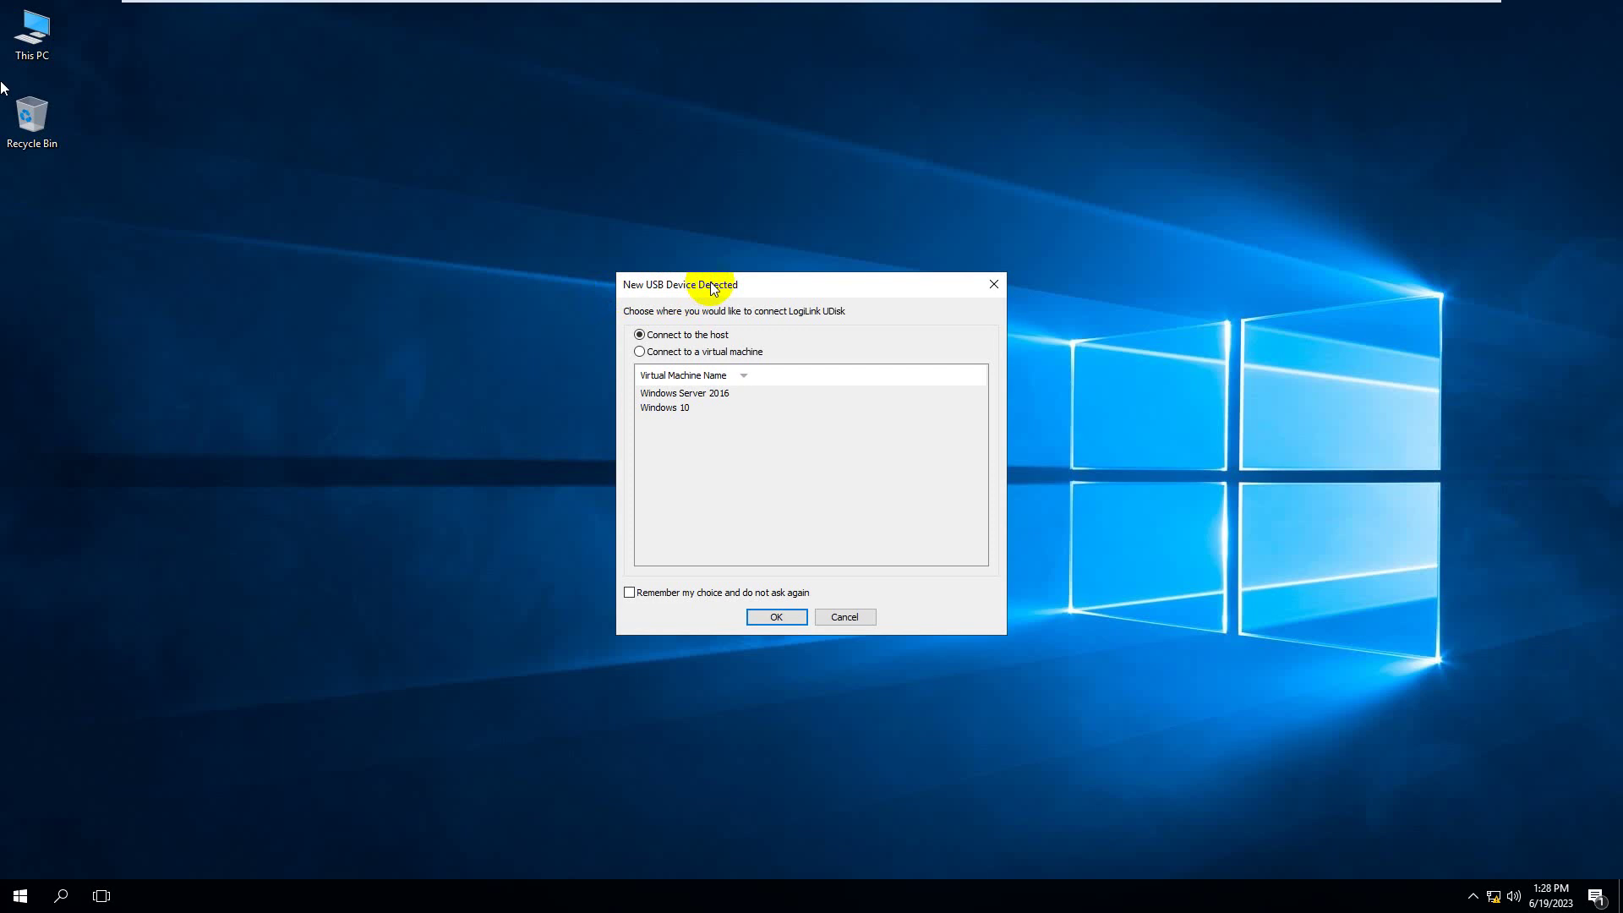
pyautogui.doubleClick(732, 339)
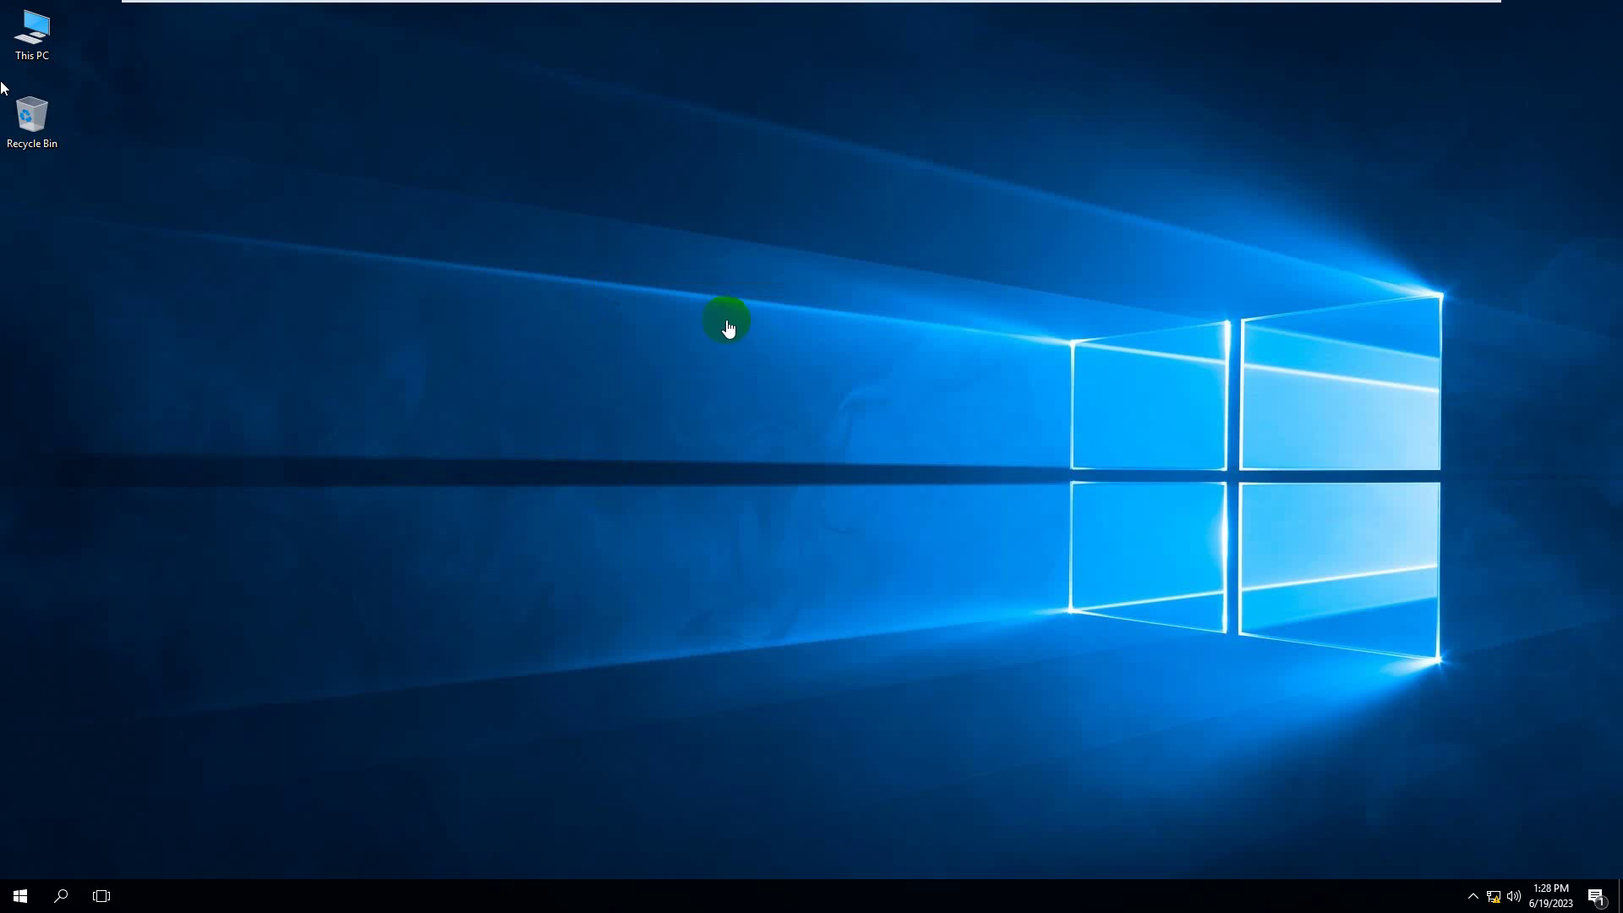
pyautogui.click(687, 268)
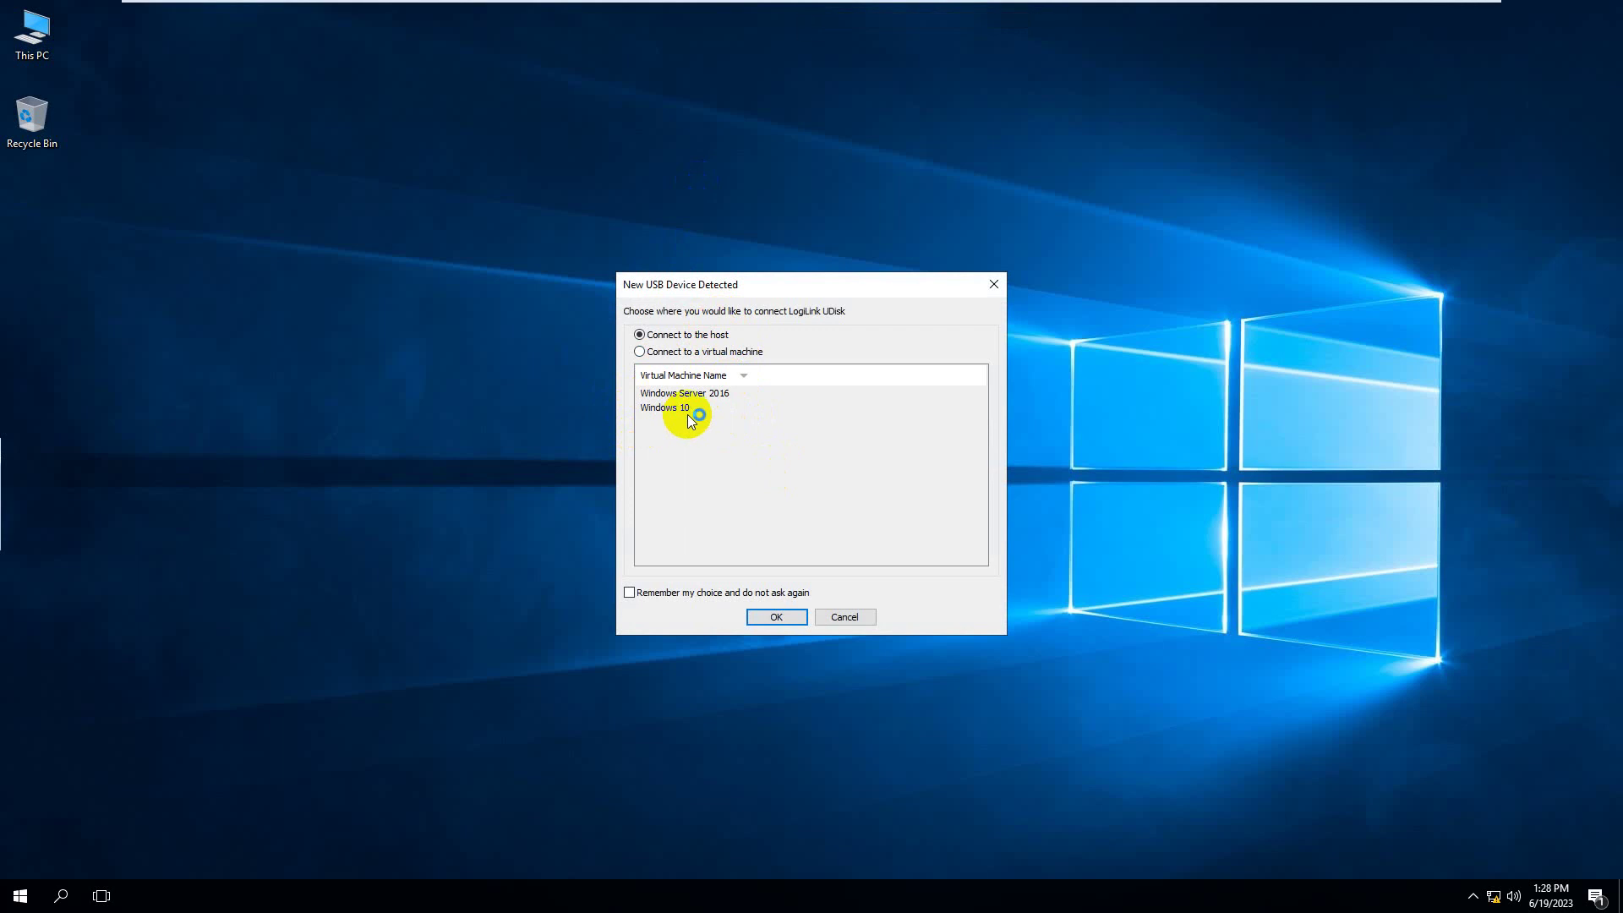
pyautogui.click(672, 353)
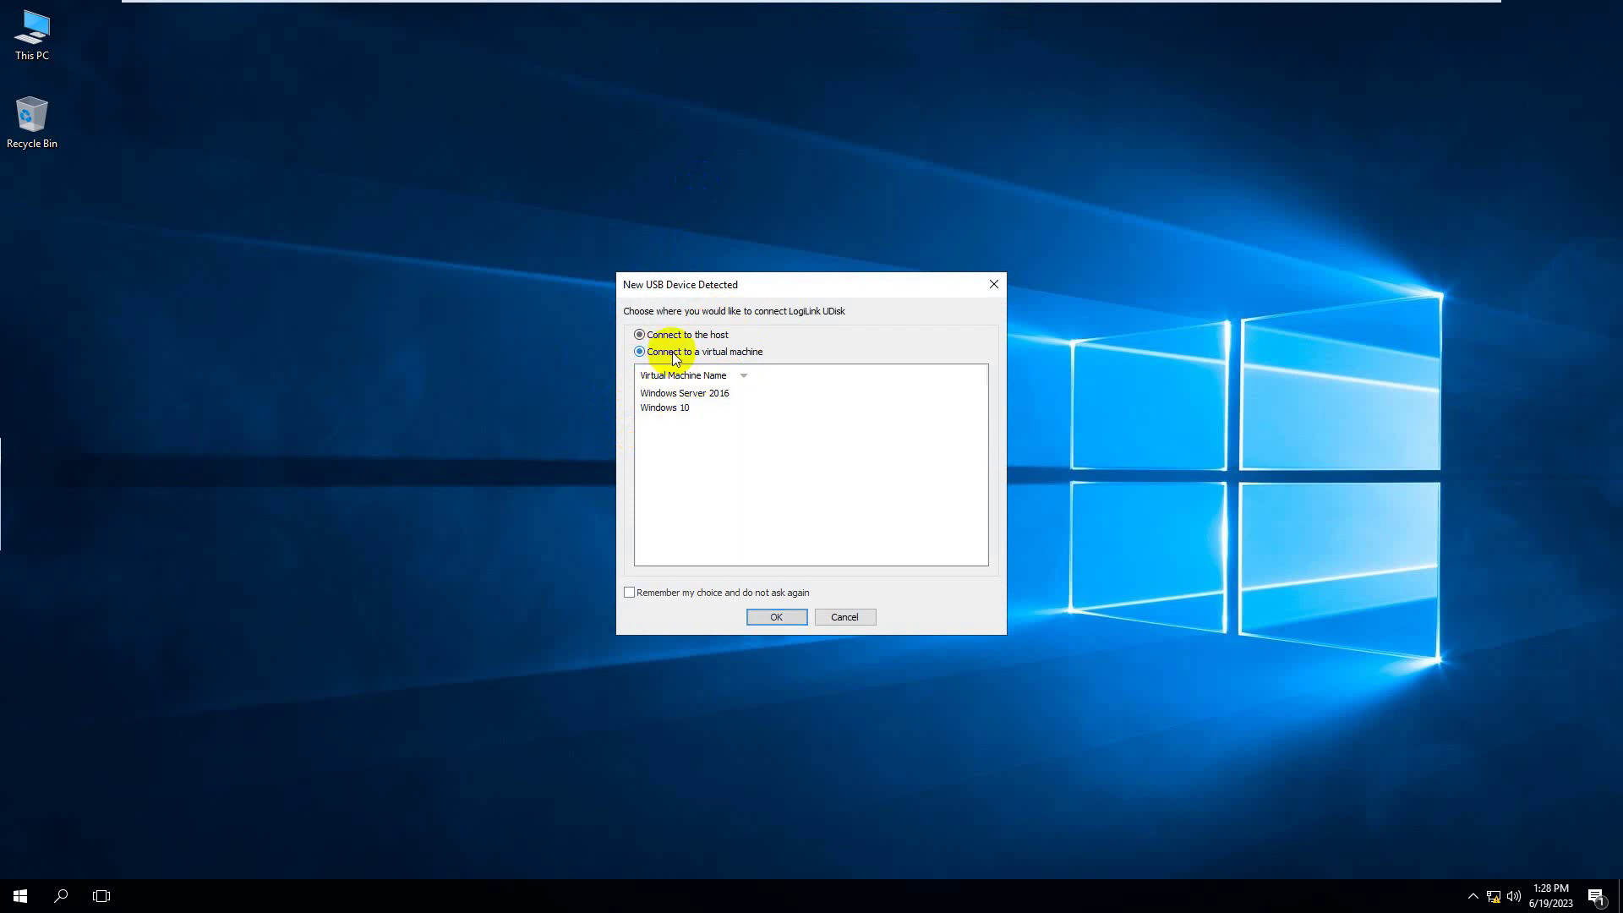
pyautogui.click(676, 412)
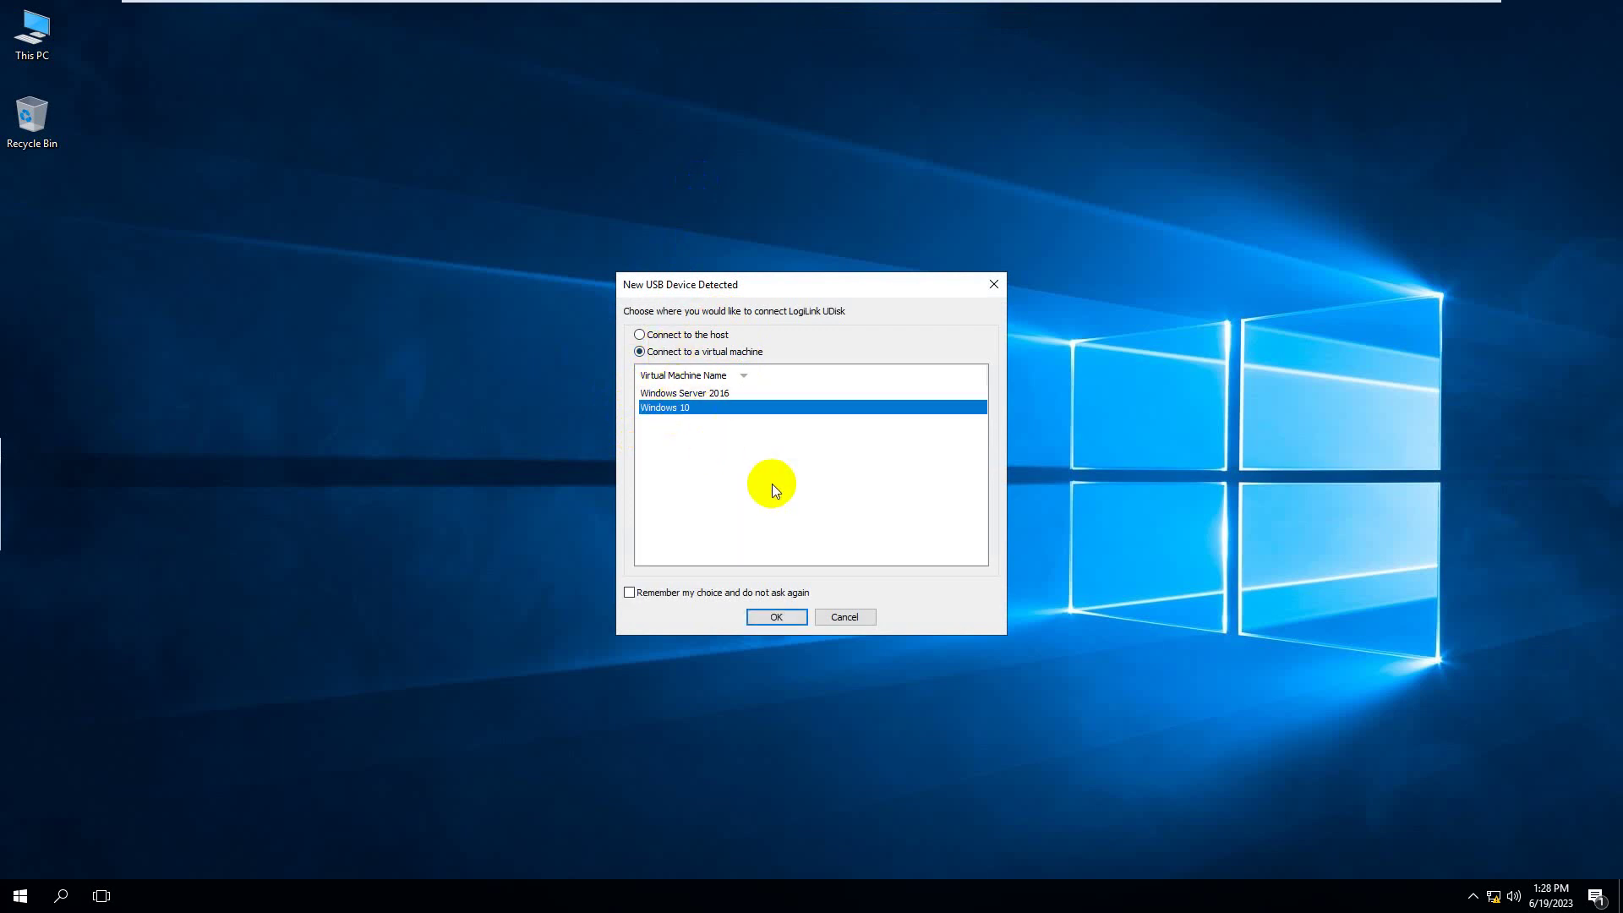
pyautogui.click(770, 616)
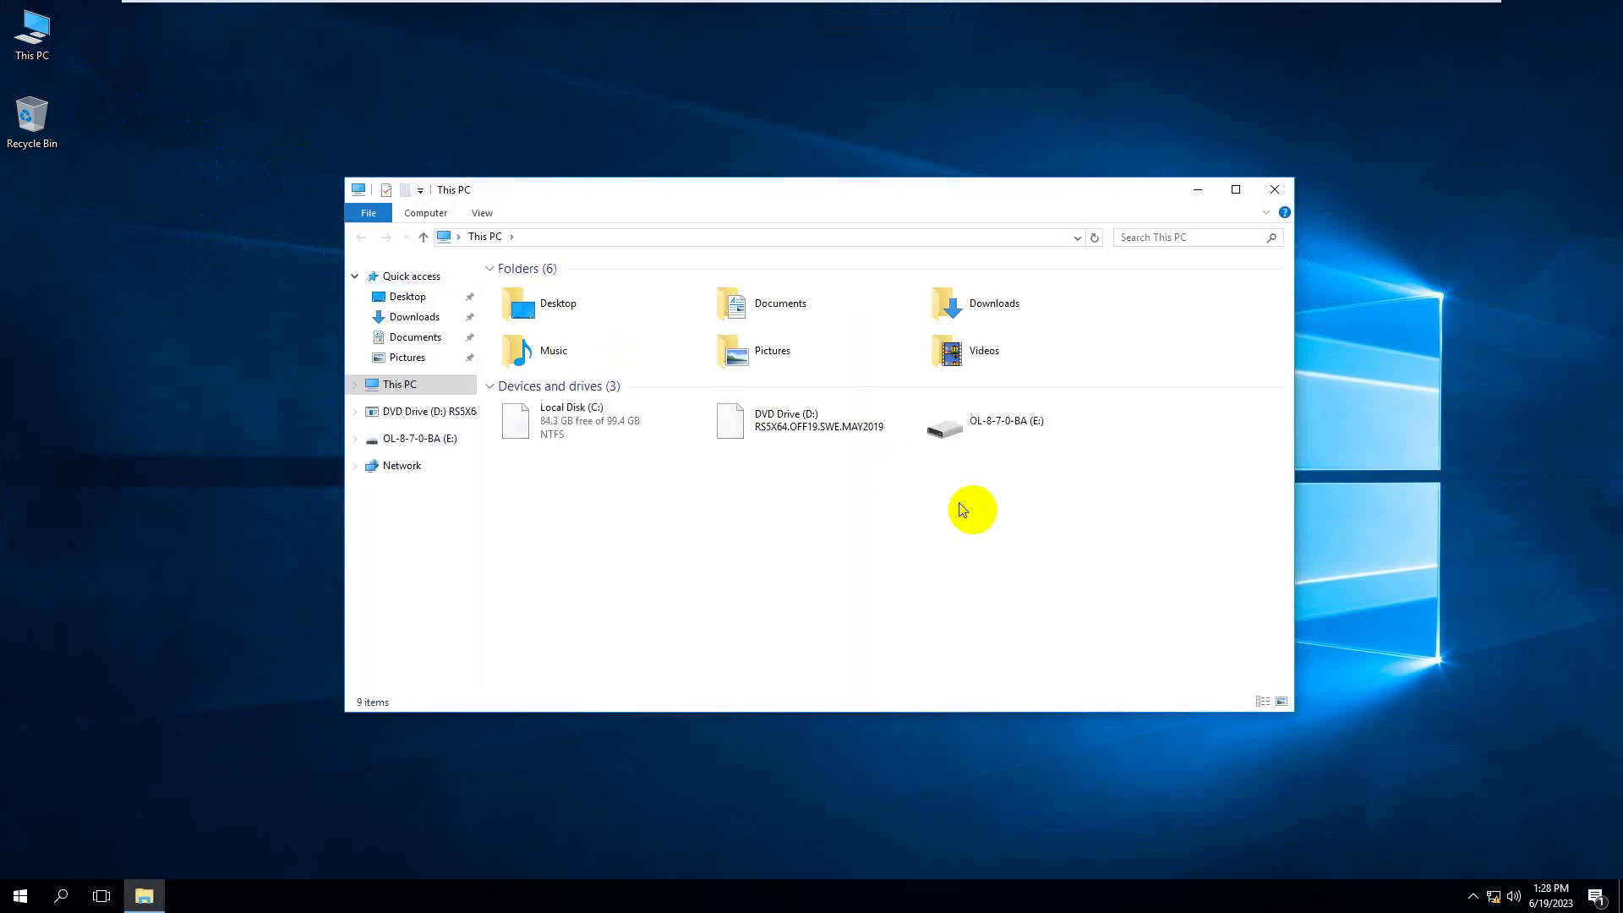
# - Try opening drive E:, dismiss the 'Access is denied' error, and close This PC
pyautogui.doubleClick(1033, 427)
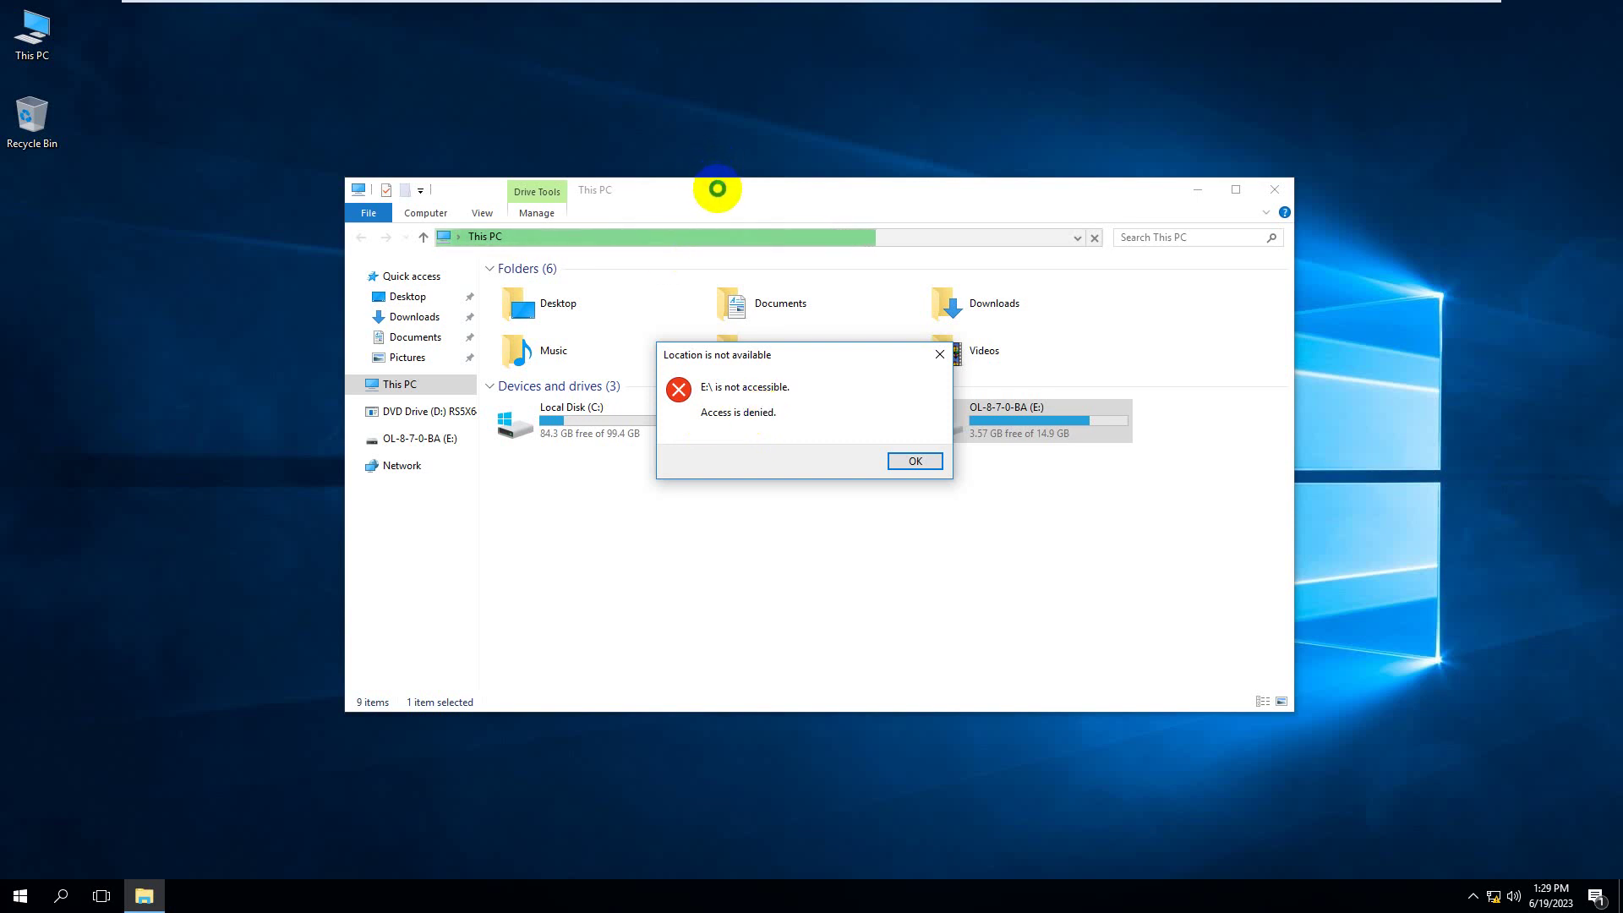
pyautogui.click(910, 460)
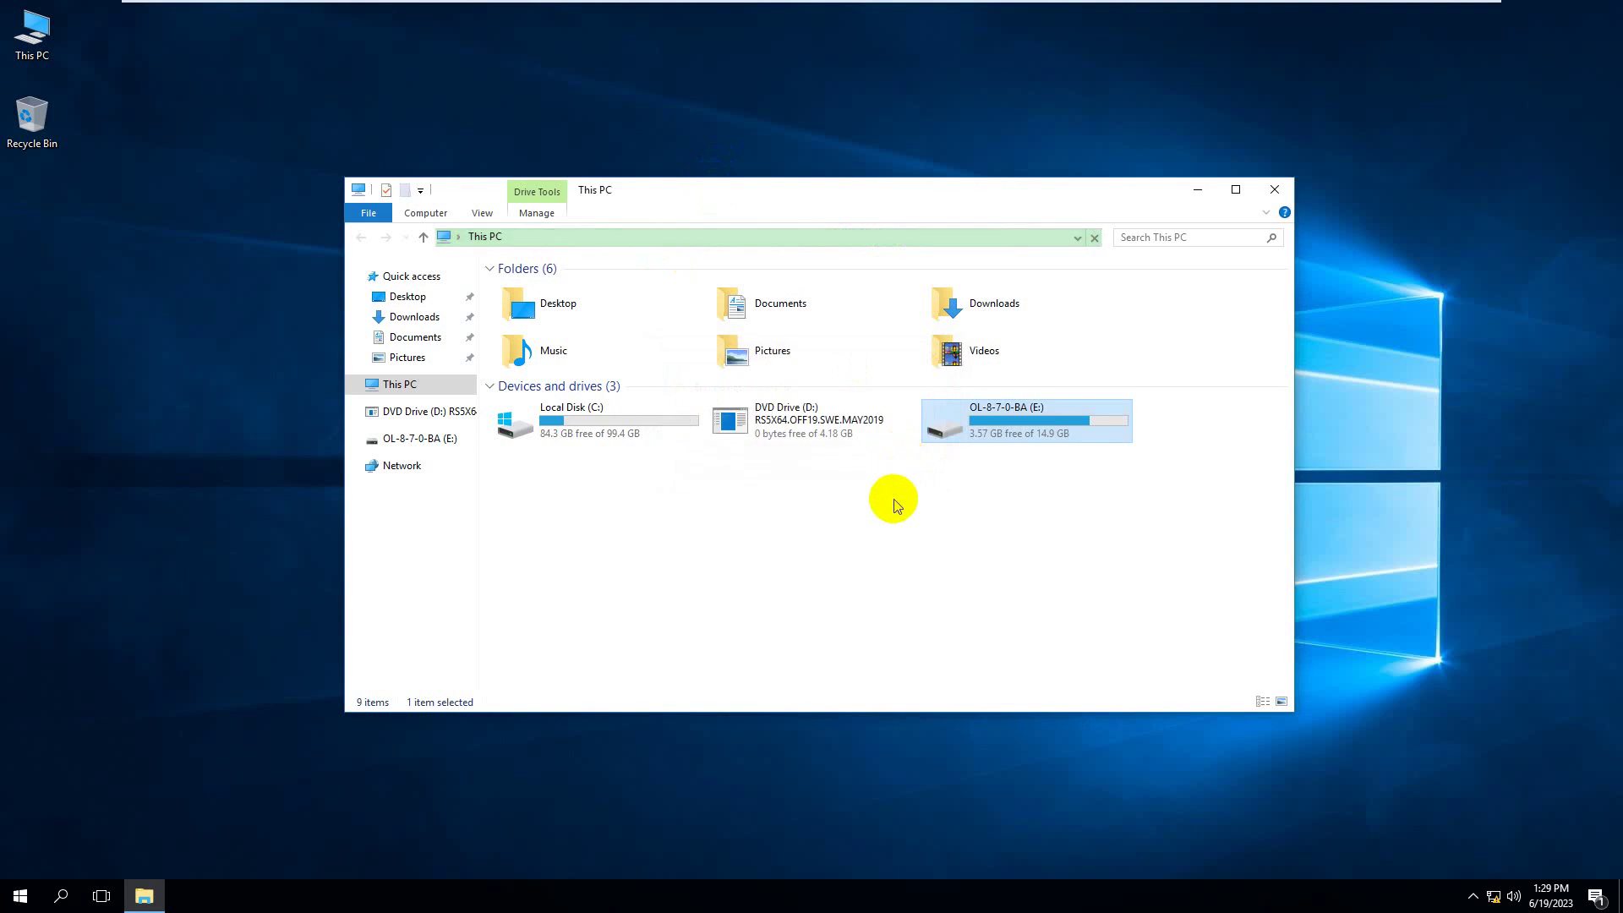
pyautogui.click(810, 511)
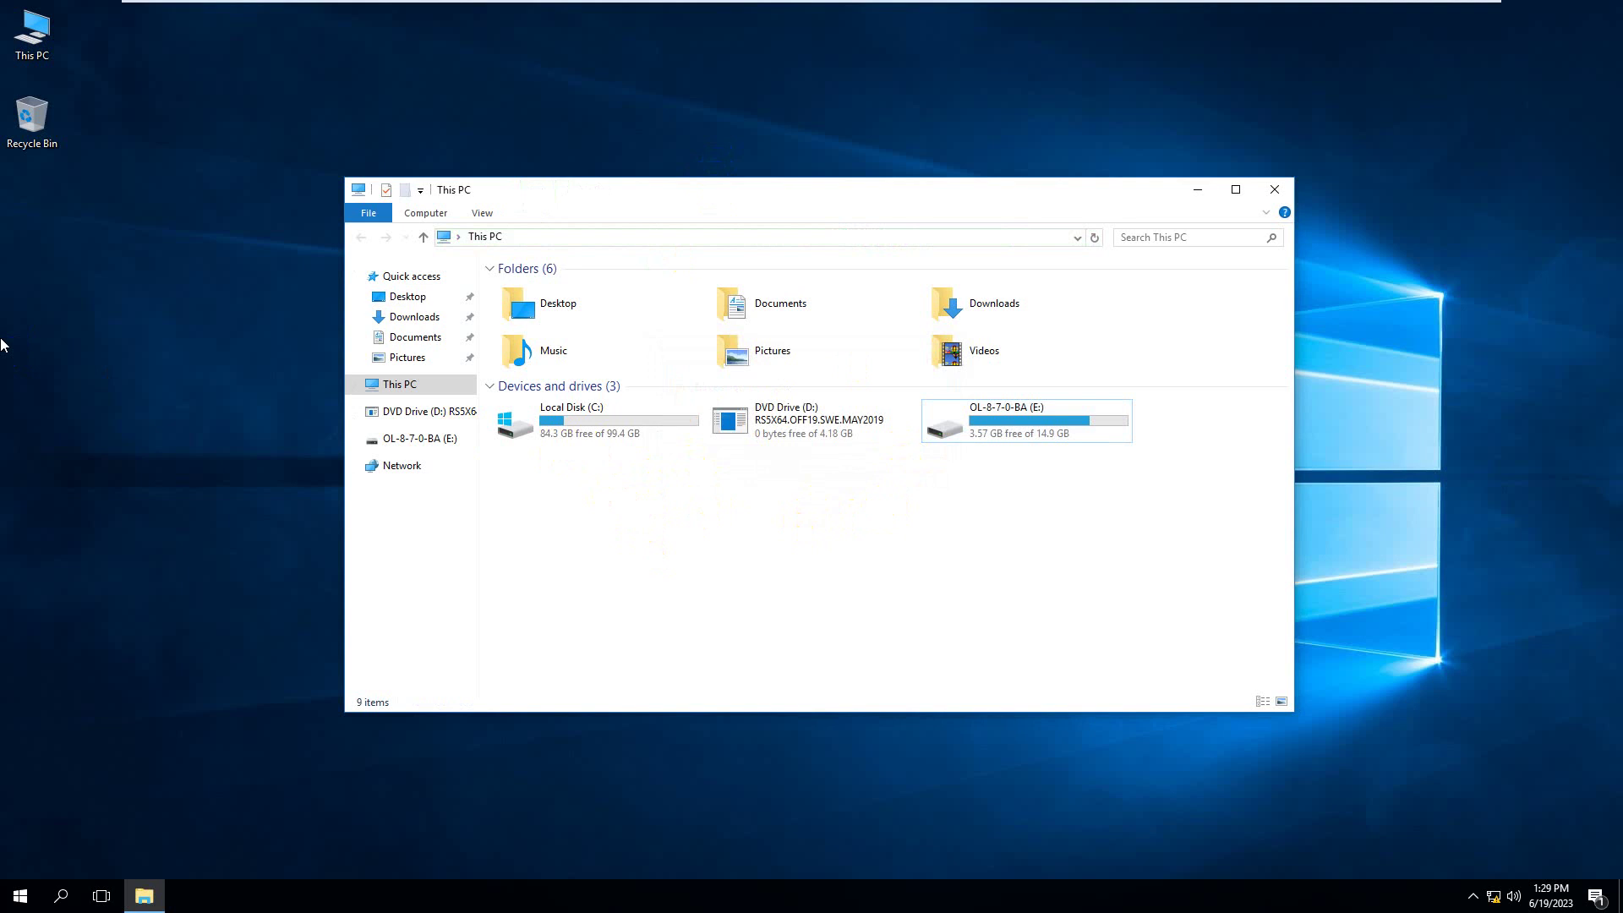
pyautogui.hotkey('alt', 'F4')
pyautogui.click(692, 604)
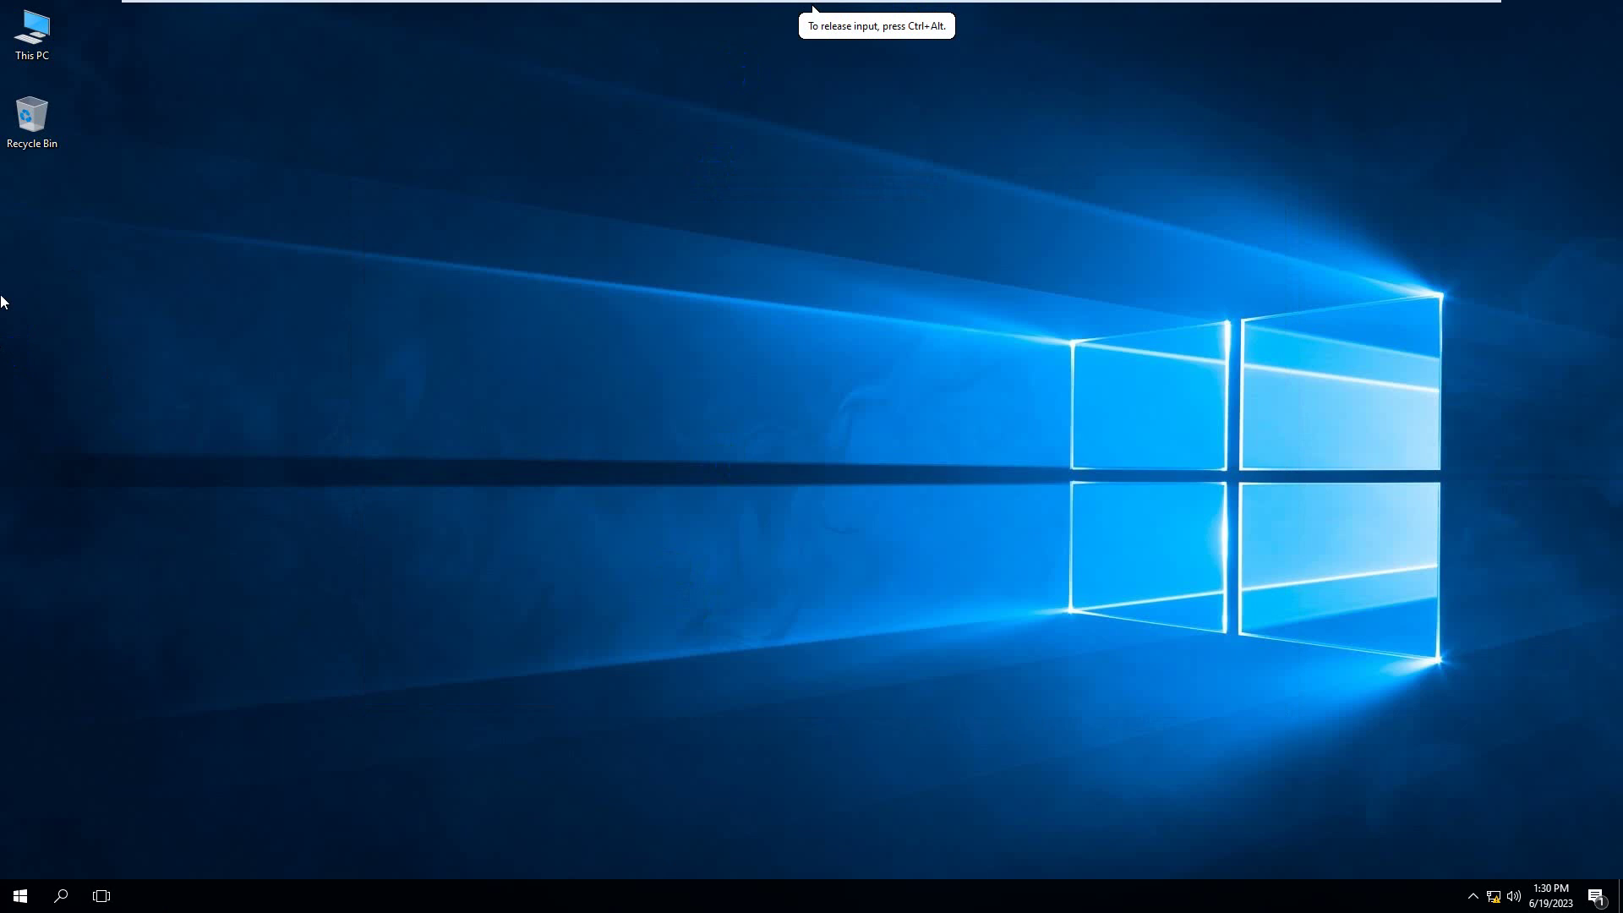
# - On the server, open the Start Menu and Taskbar policies and select Lock the Taskbar to read its description
pyautogui.moveTo(1078, 9)
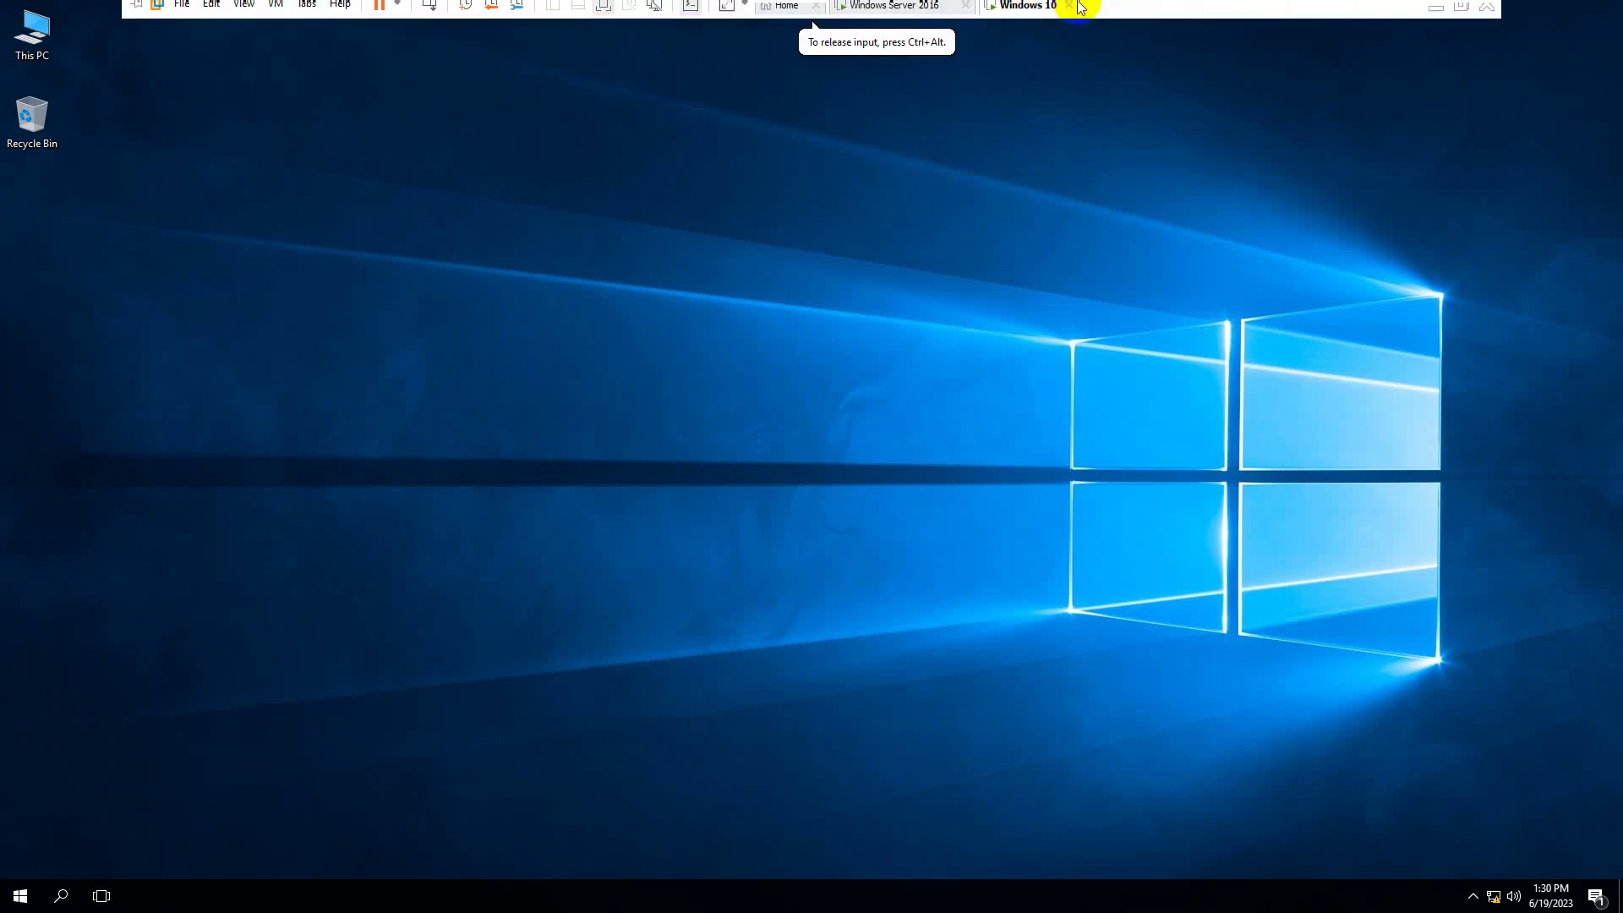
pyautogui.click(923, 12)
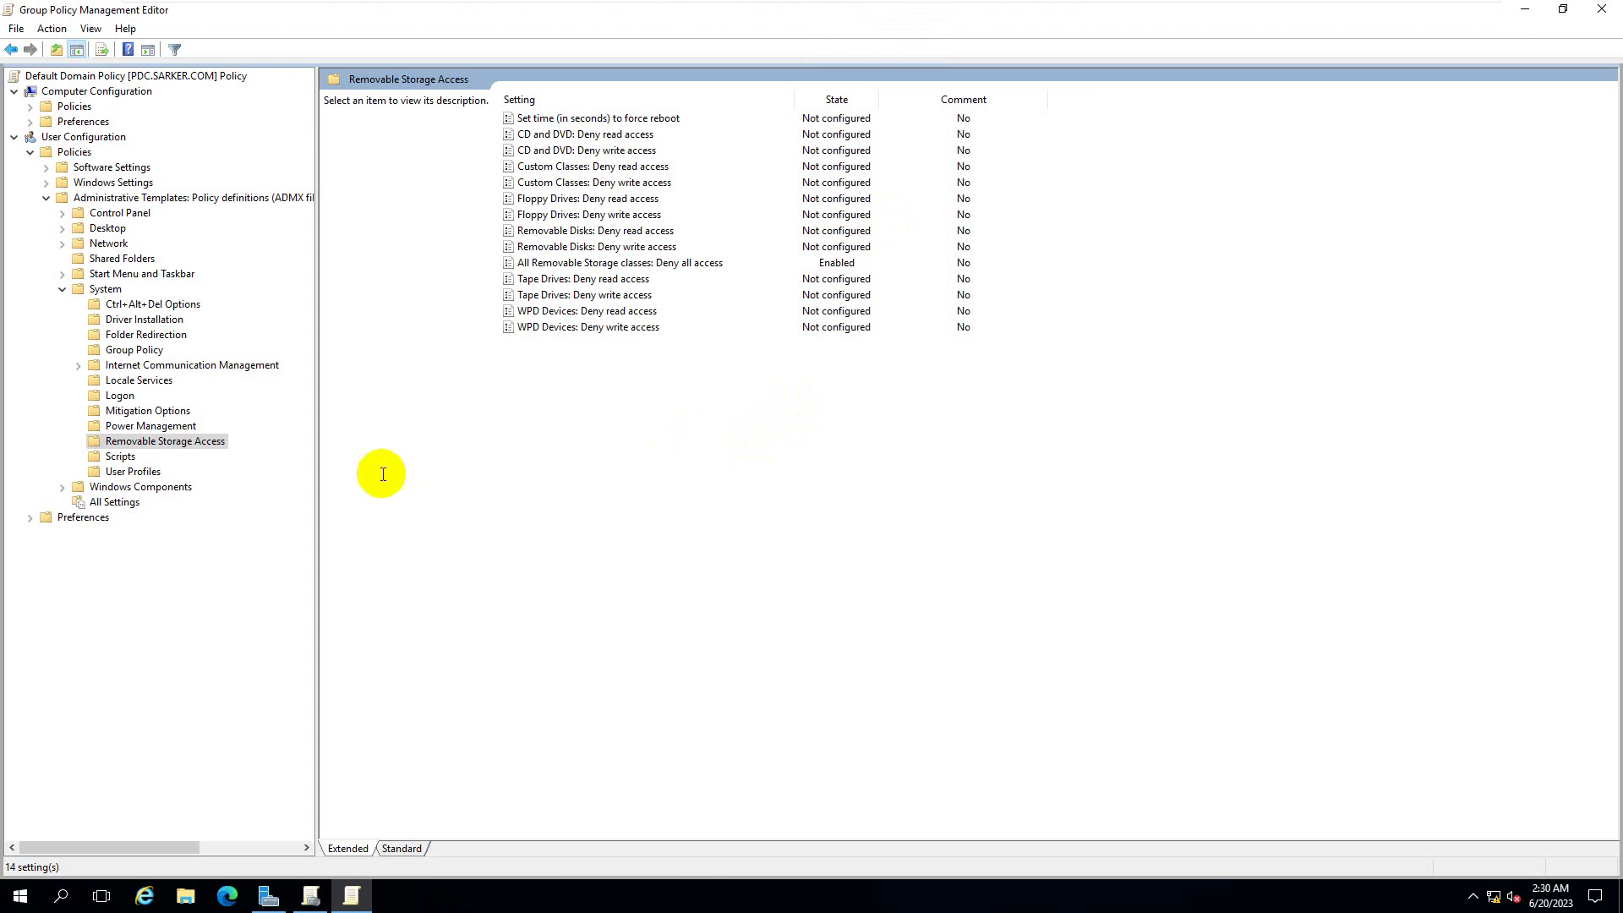
pyautogui.click(62, 289)
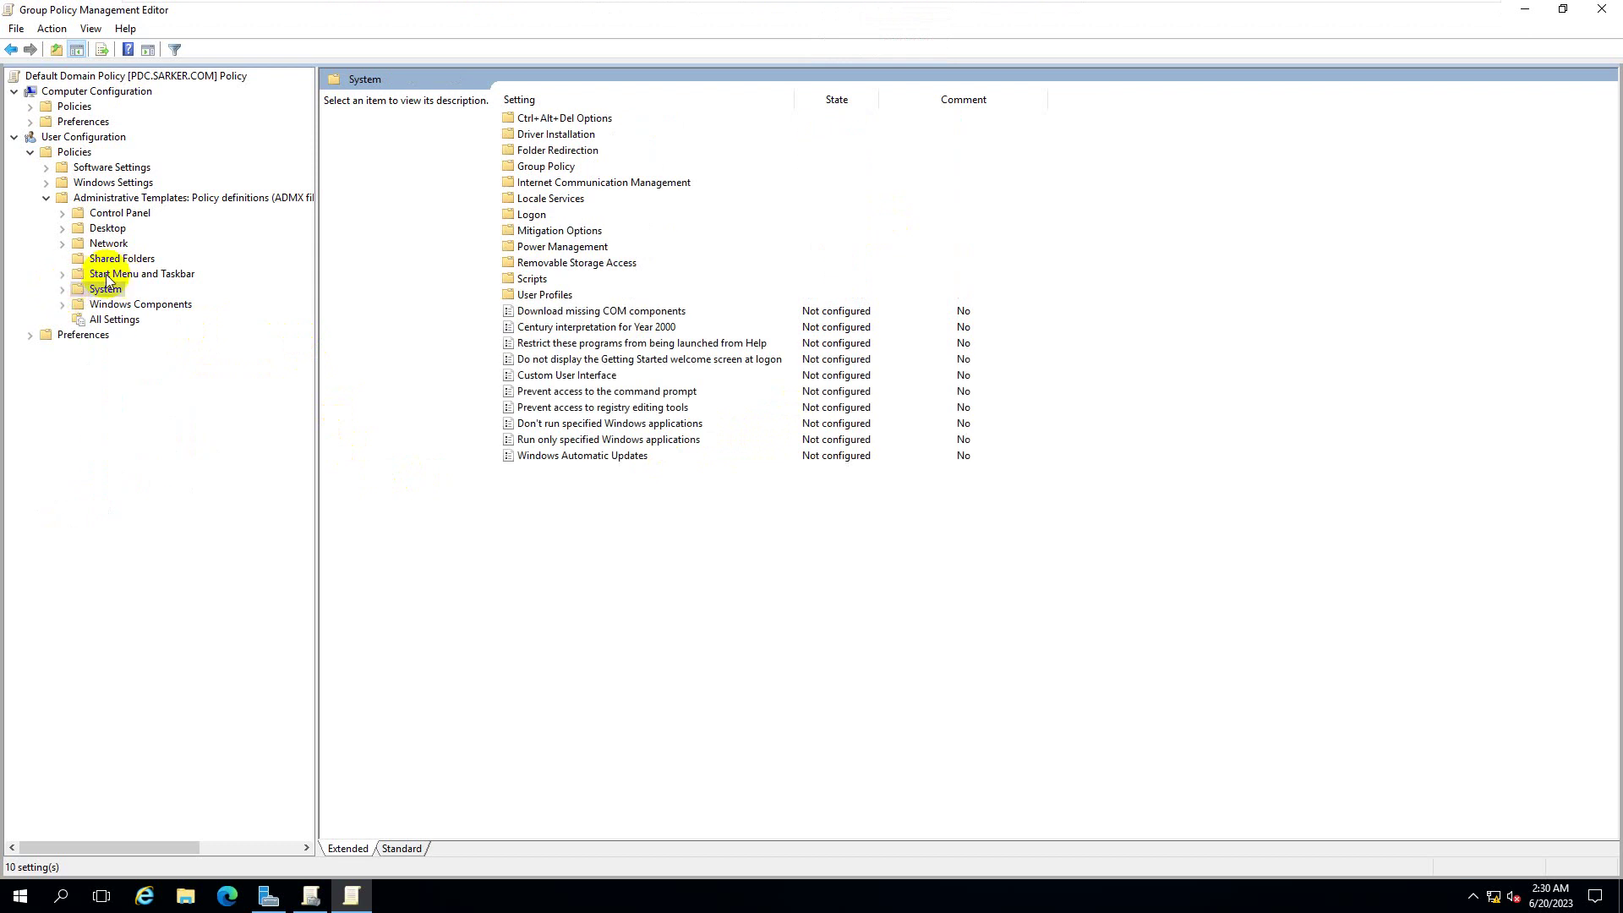
pyautogui.click(107, 273)
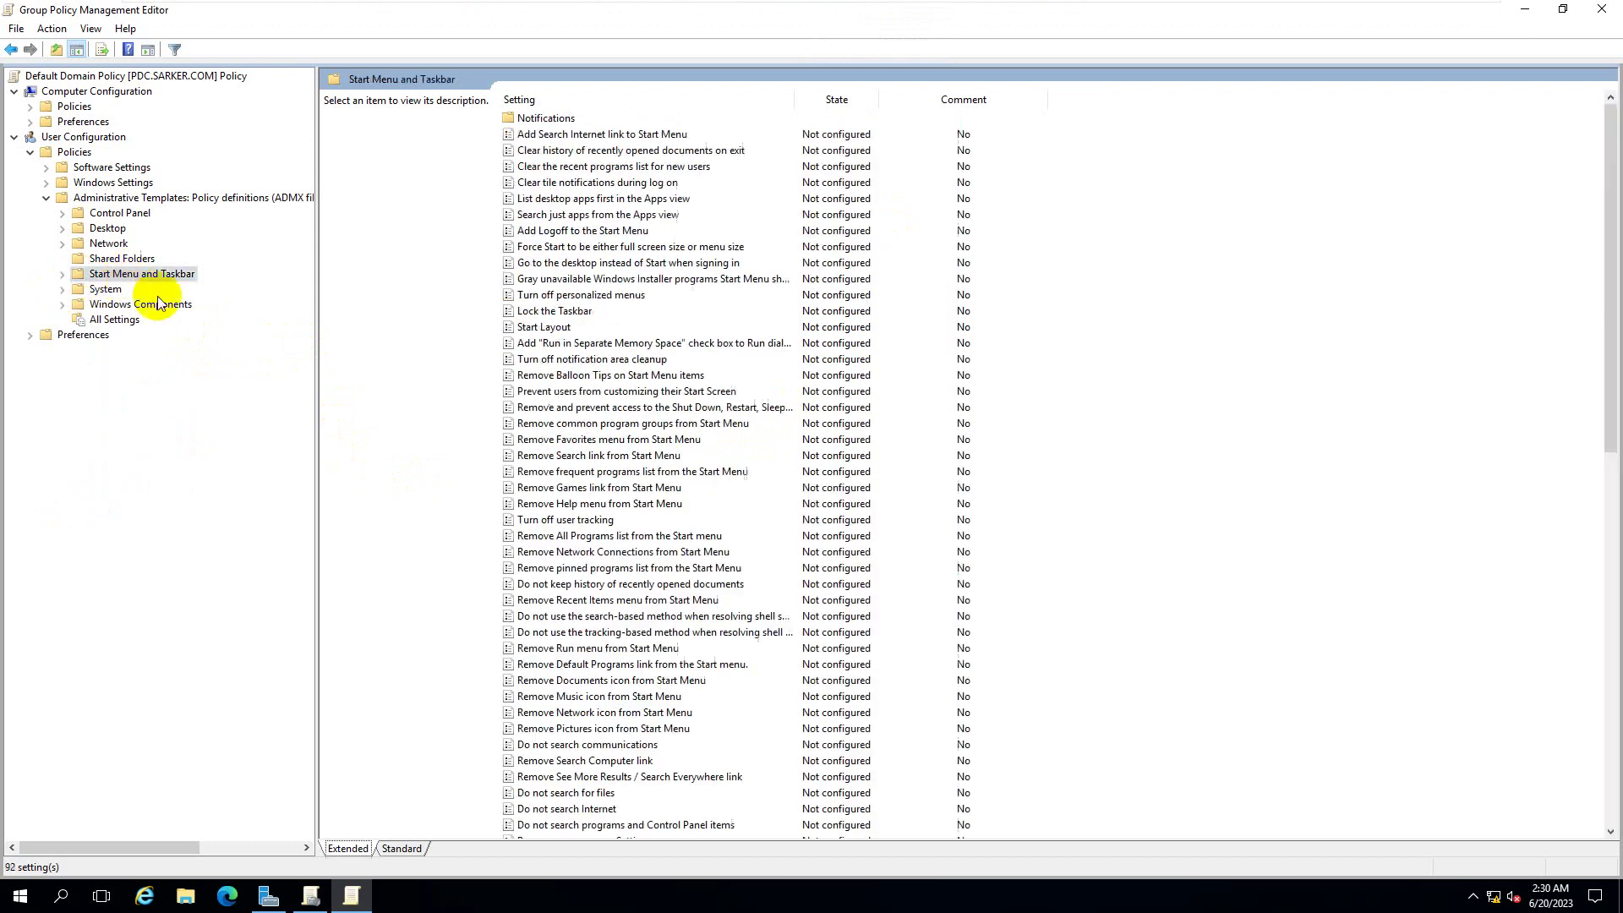
pyautogui.click(62, 274)
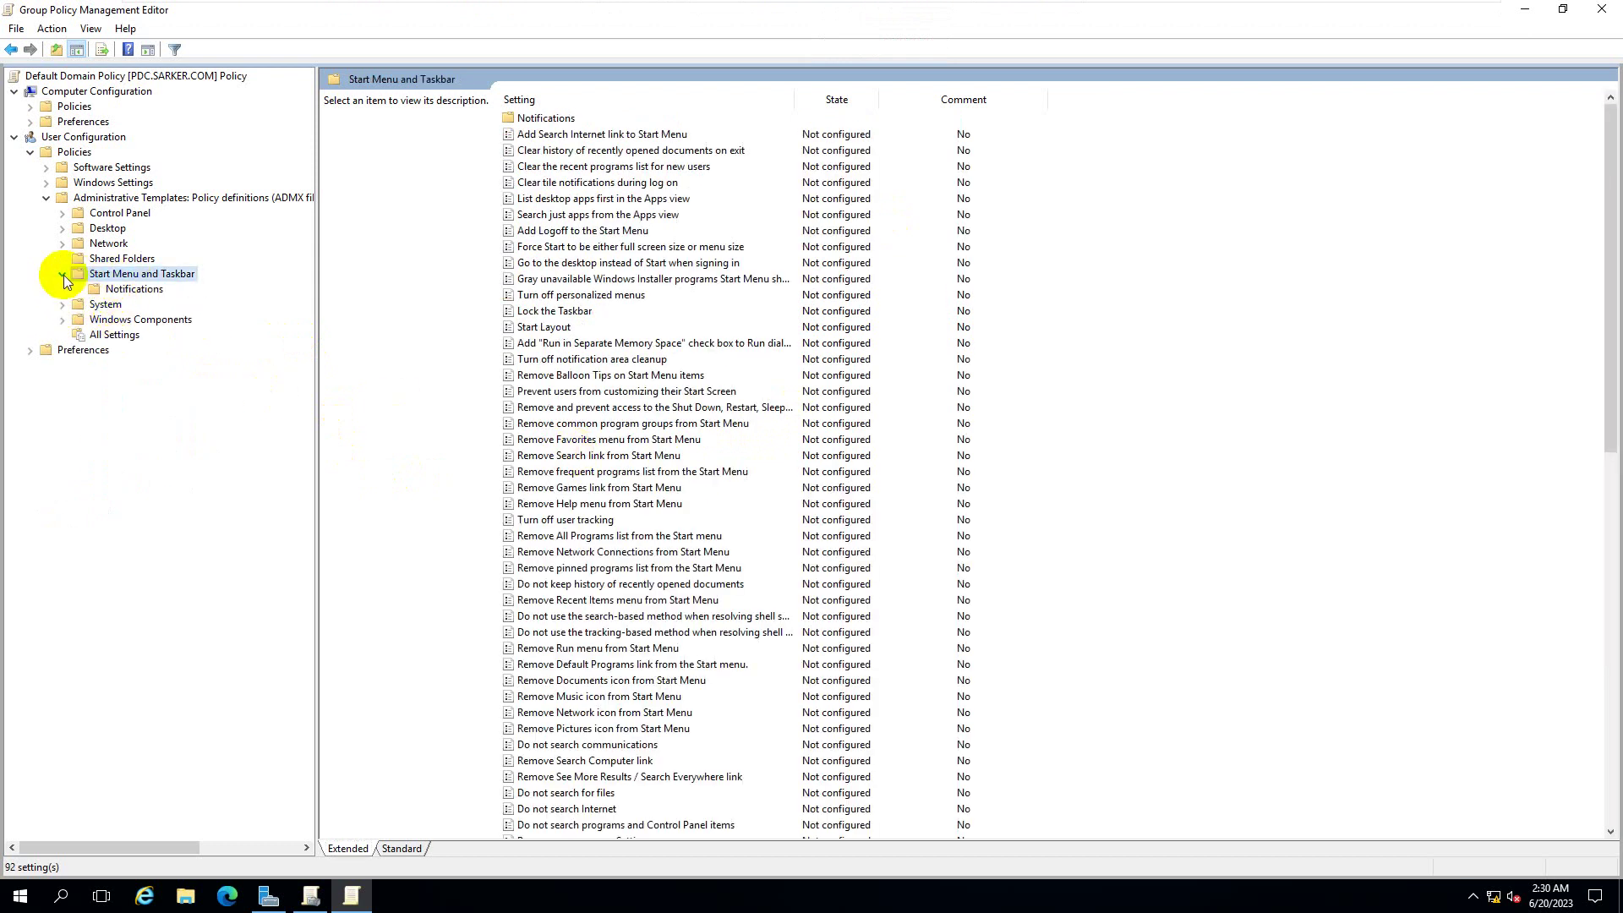
pyautogui.click(63, 275)
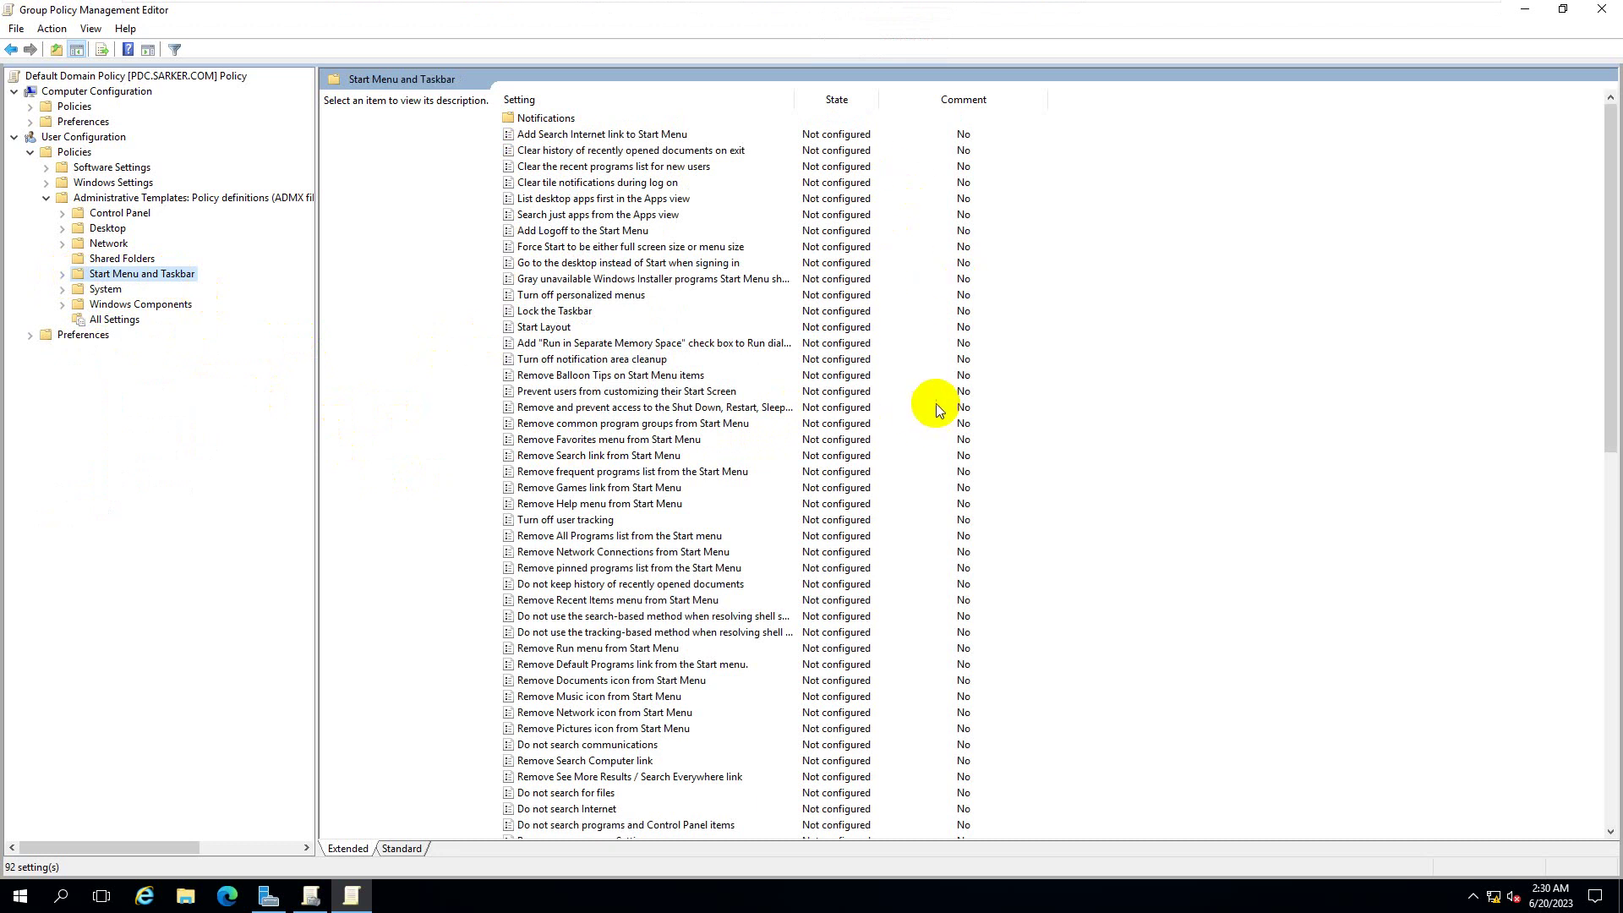
pyautogui.click(553, 312)
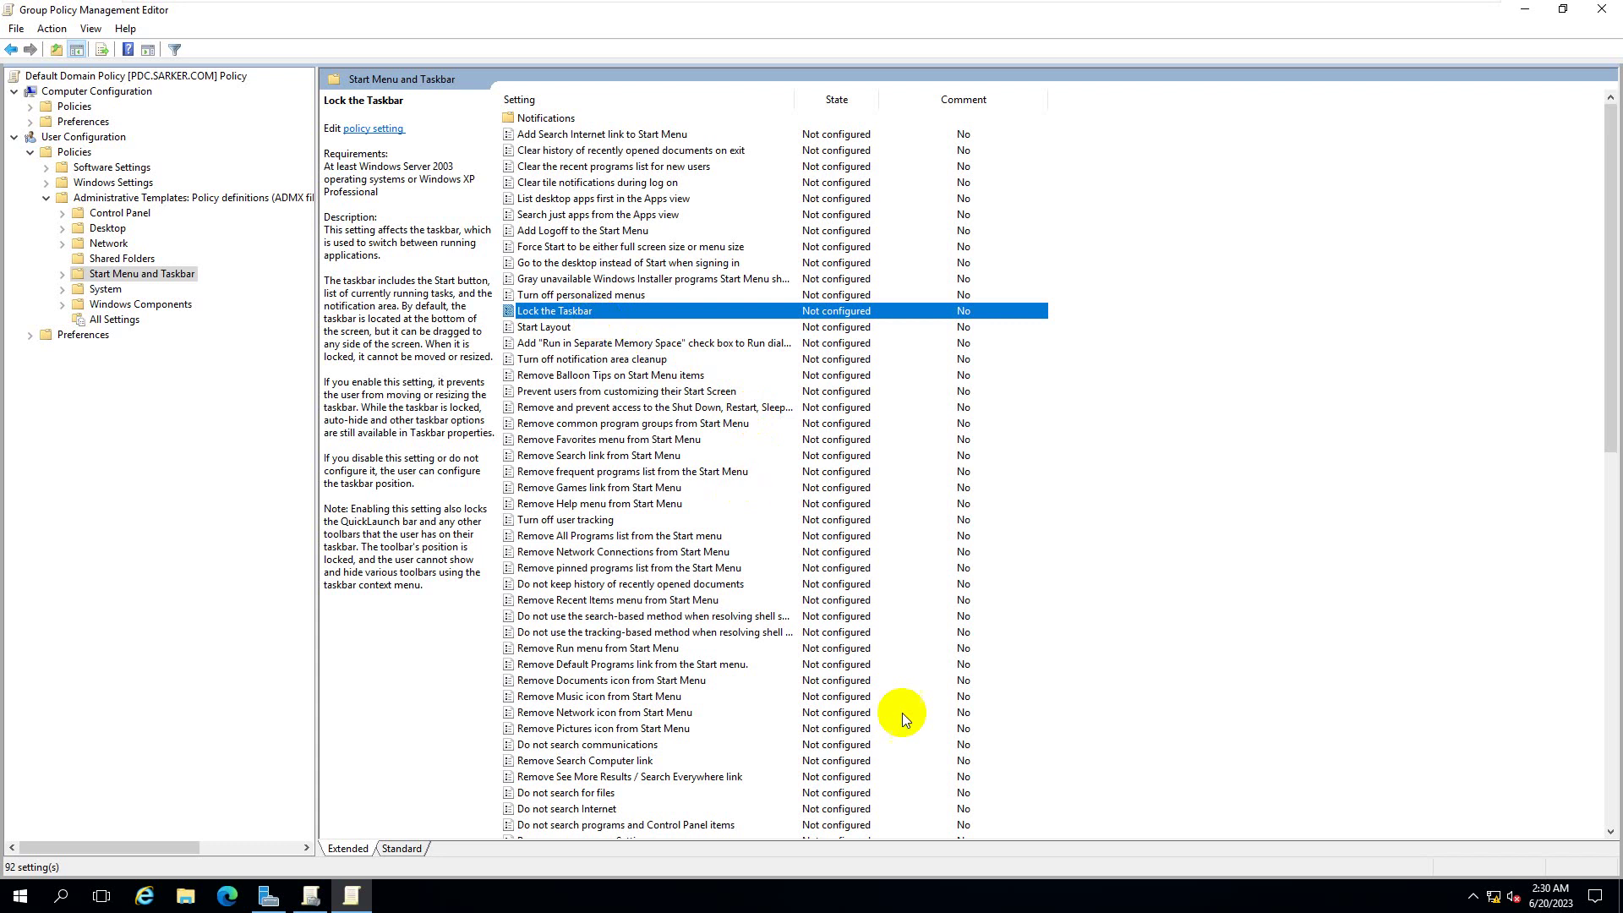
# - Unlock the server's taskbar, move it to the right, top and left edges, and resize it
pyautogui.rightClick(1003, 903)
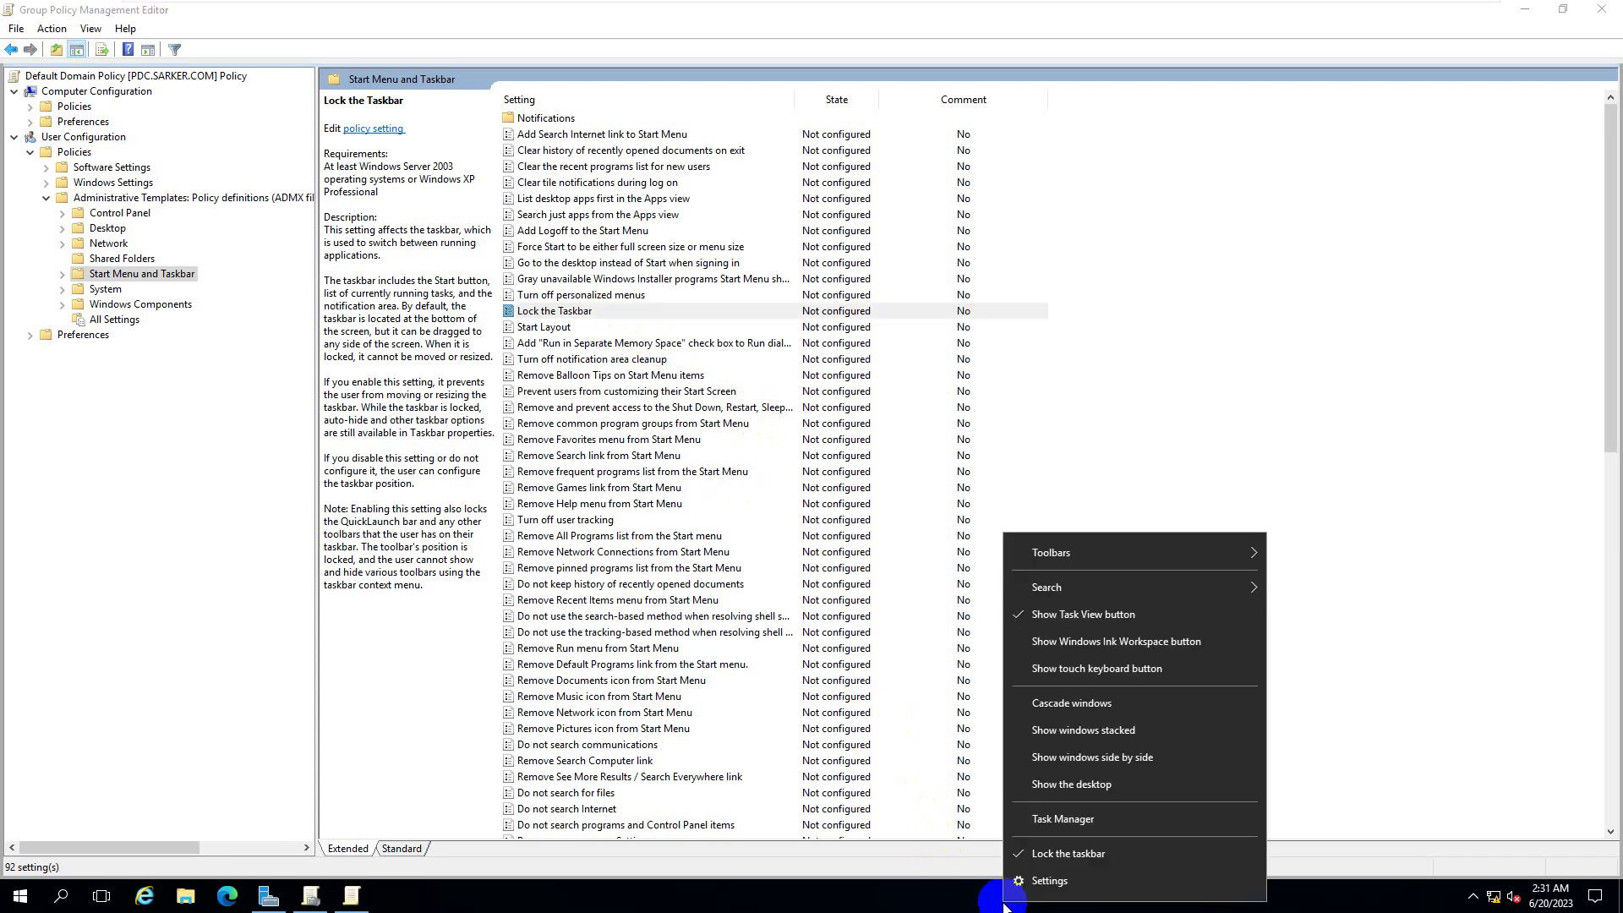
pyautogui.click(1074, 856)
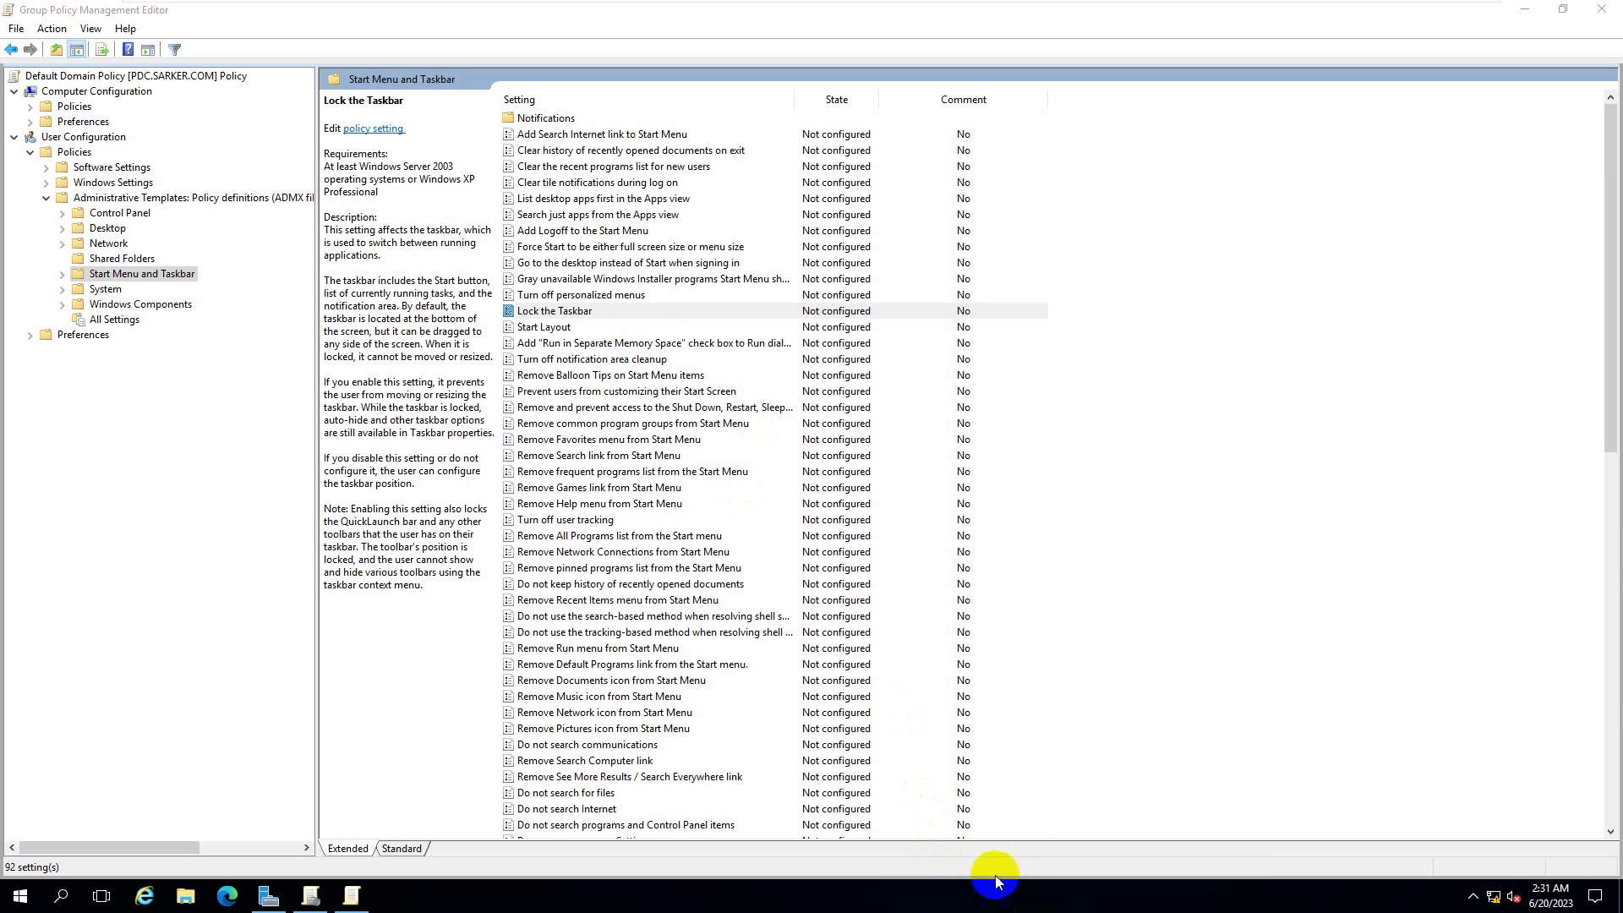
pyautogui.moveTo(987, 873)
pyautogui.mouseDown()
pyautogui.moveTo(992, 800)
pyautogui.moveTo(985, 876)
pyautogui.mouseUp()
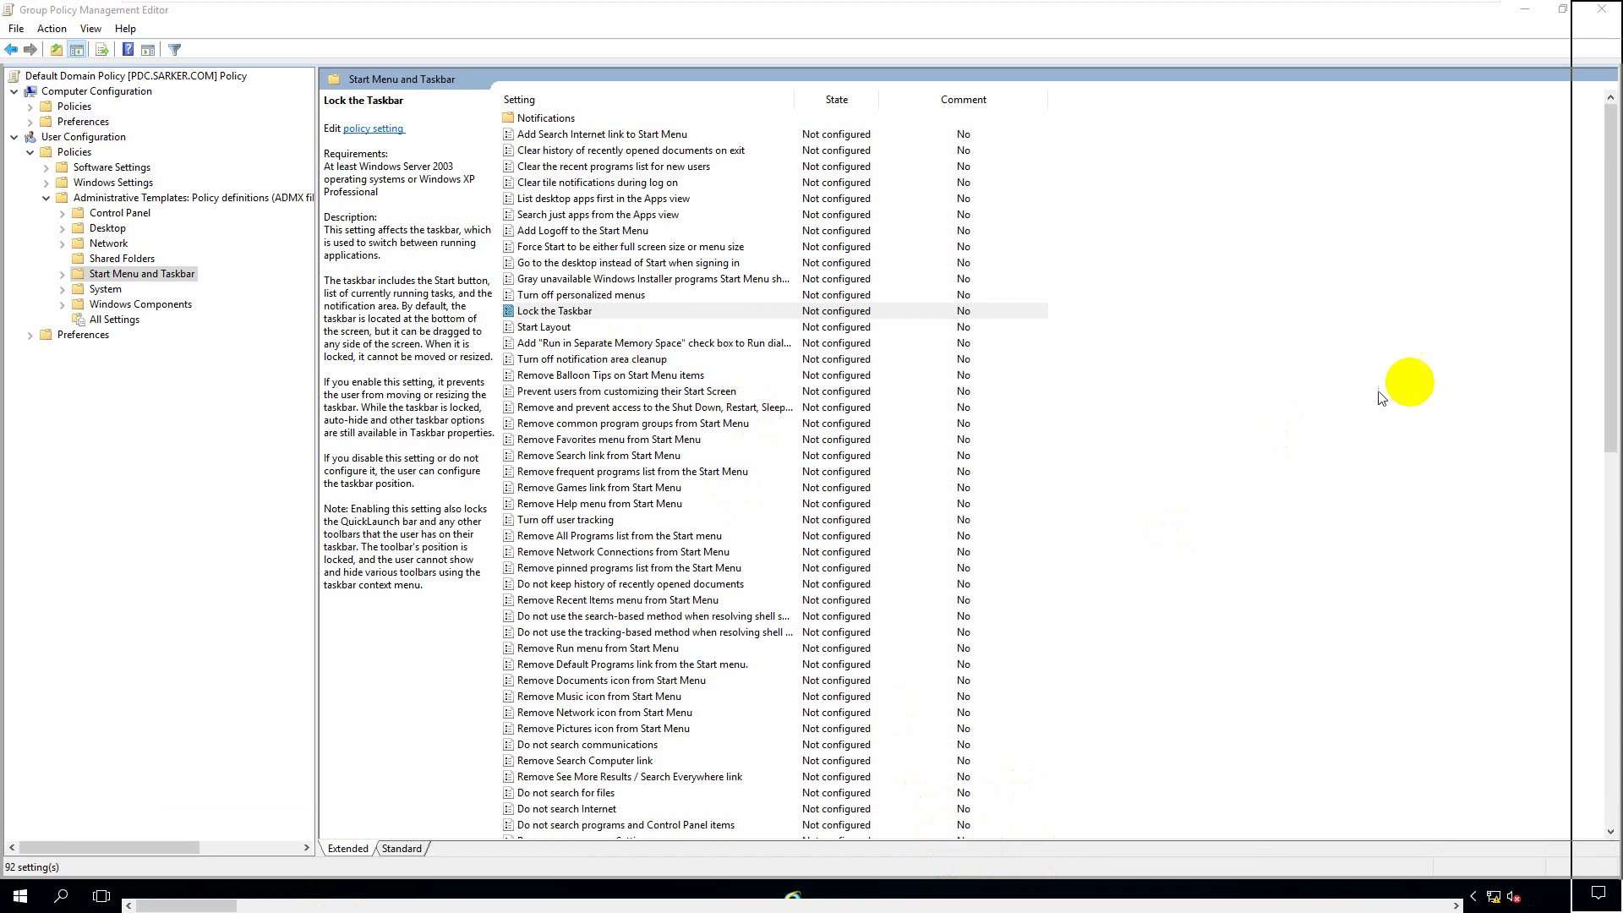
pyautogui.moveTo(1380, 397); pyautogui.dragTo(1610, 351)
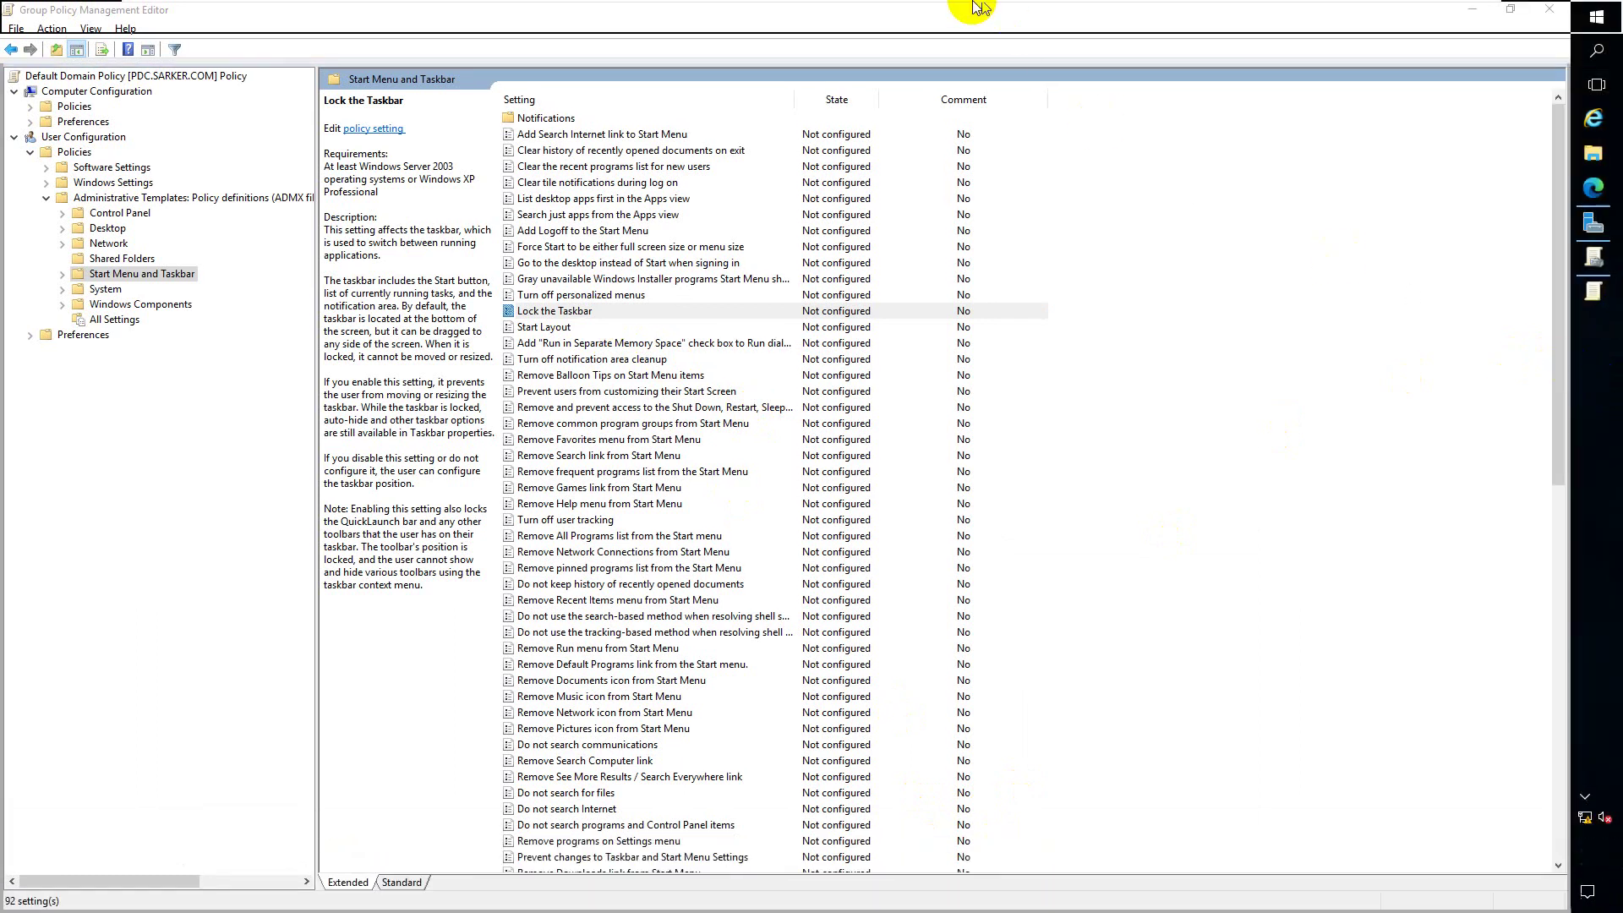
pyautogui.moveTo(978, 8); pyautogui.dragTo(724, 891)
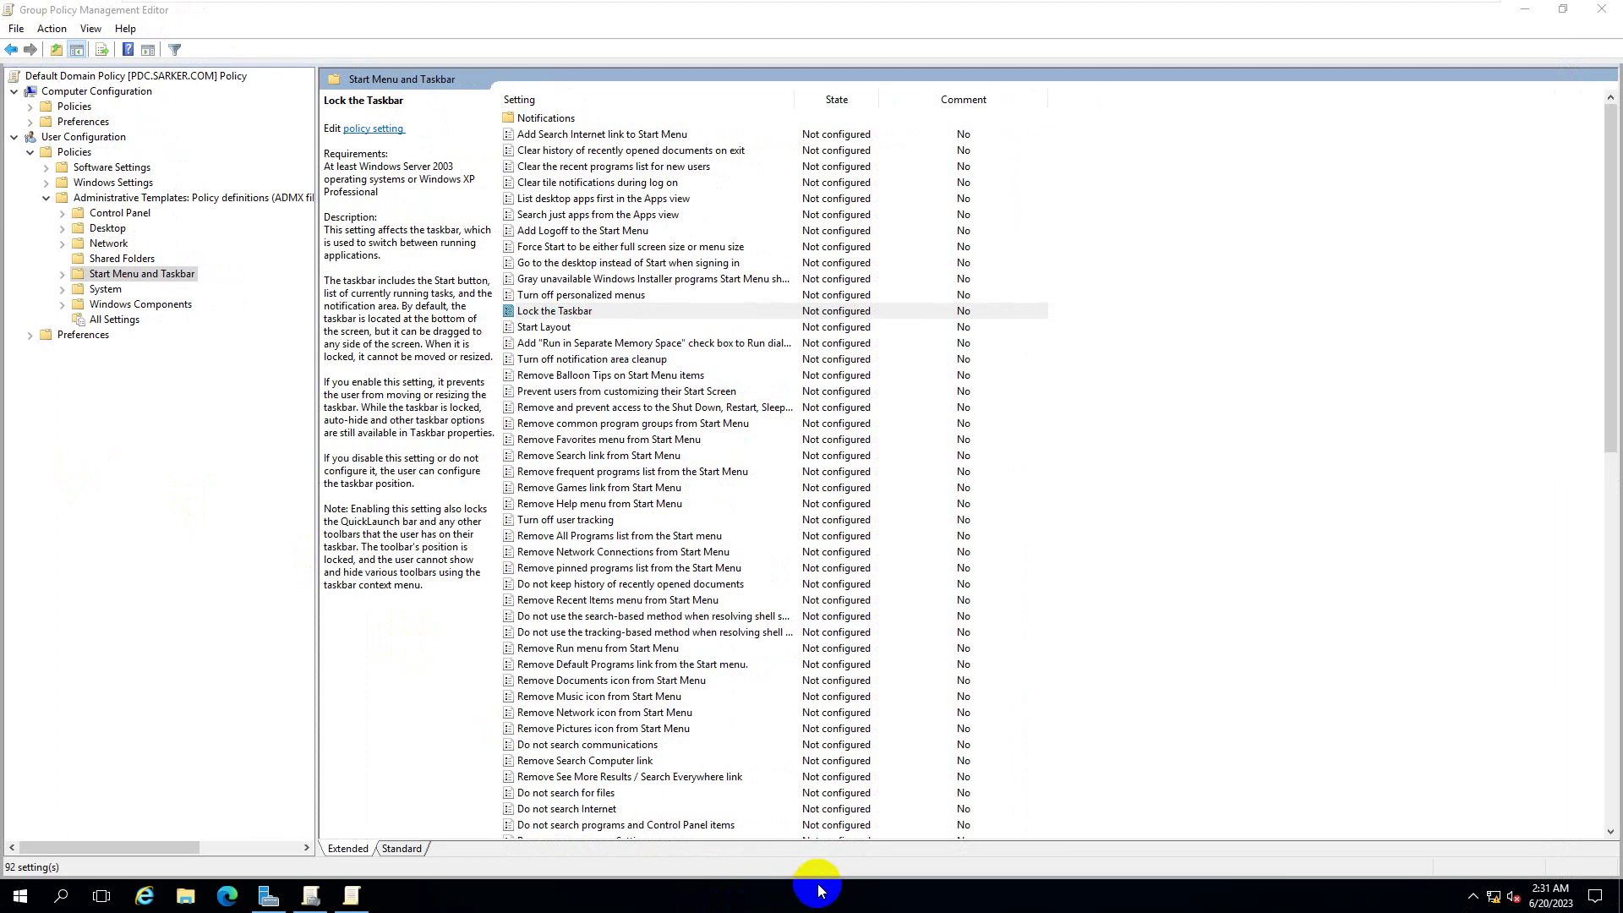
pyautogui.moveTo(819, 880)
pyautogui.mouseDown()
pyautogui.moveTo(826, 847)
pyautogui.moveTo(821, 871)
pyautogui.mouseUp()
# - Set the Lock the Taskbar policy to Enabled and apply it
pyautogui.doubleClick(563, 312)
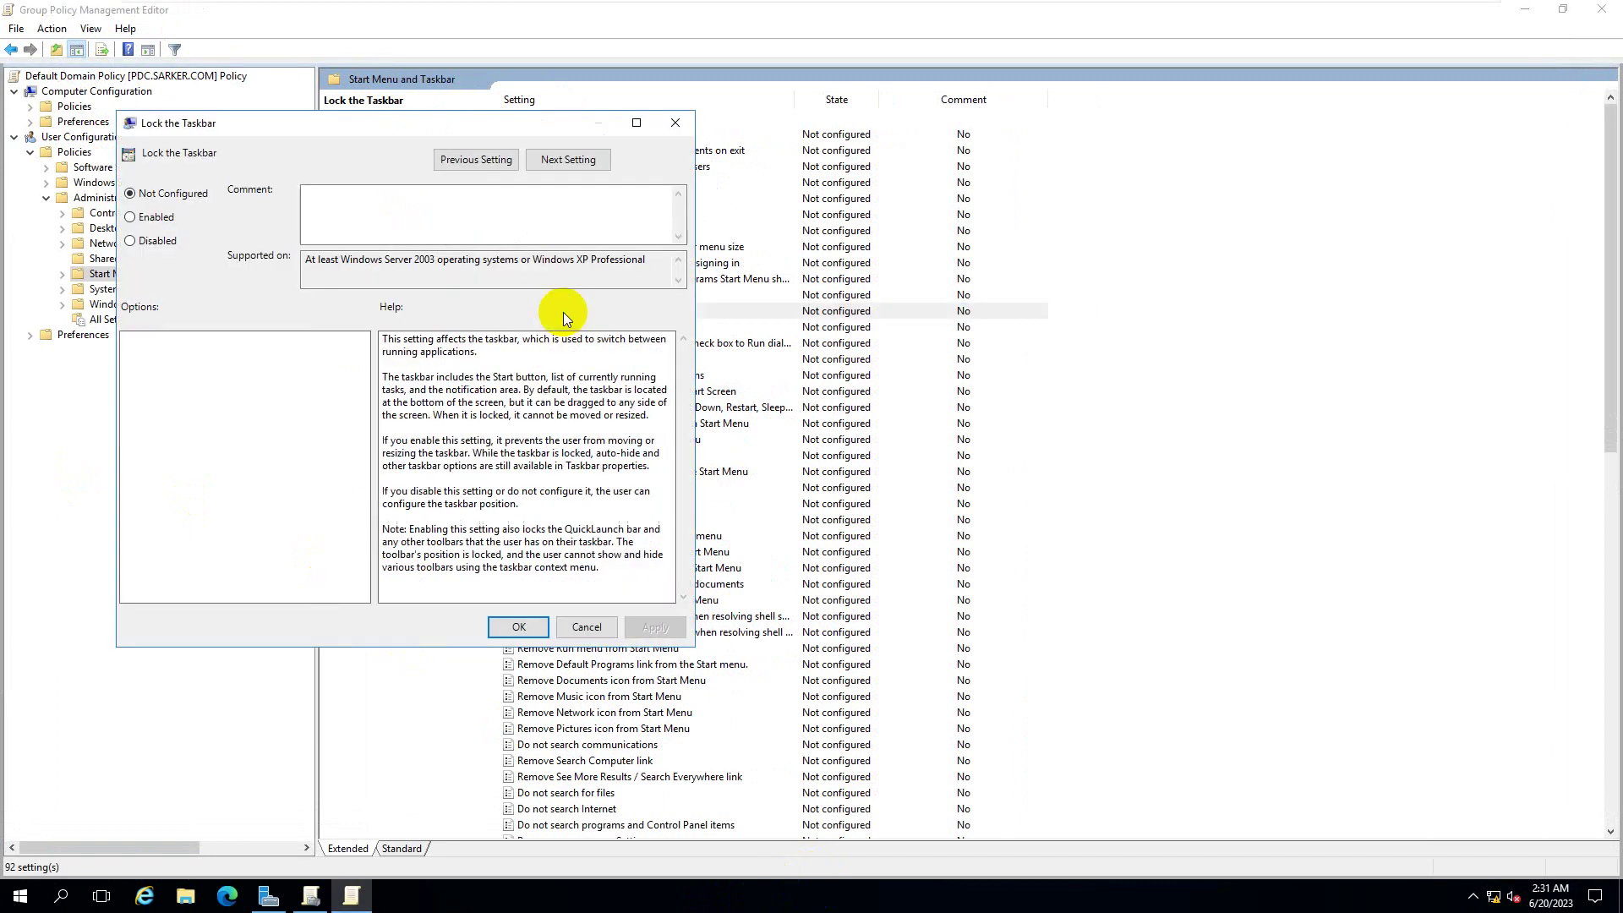
pyautogui.click(131, 217)
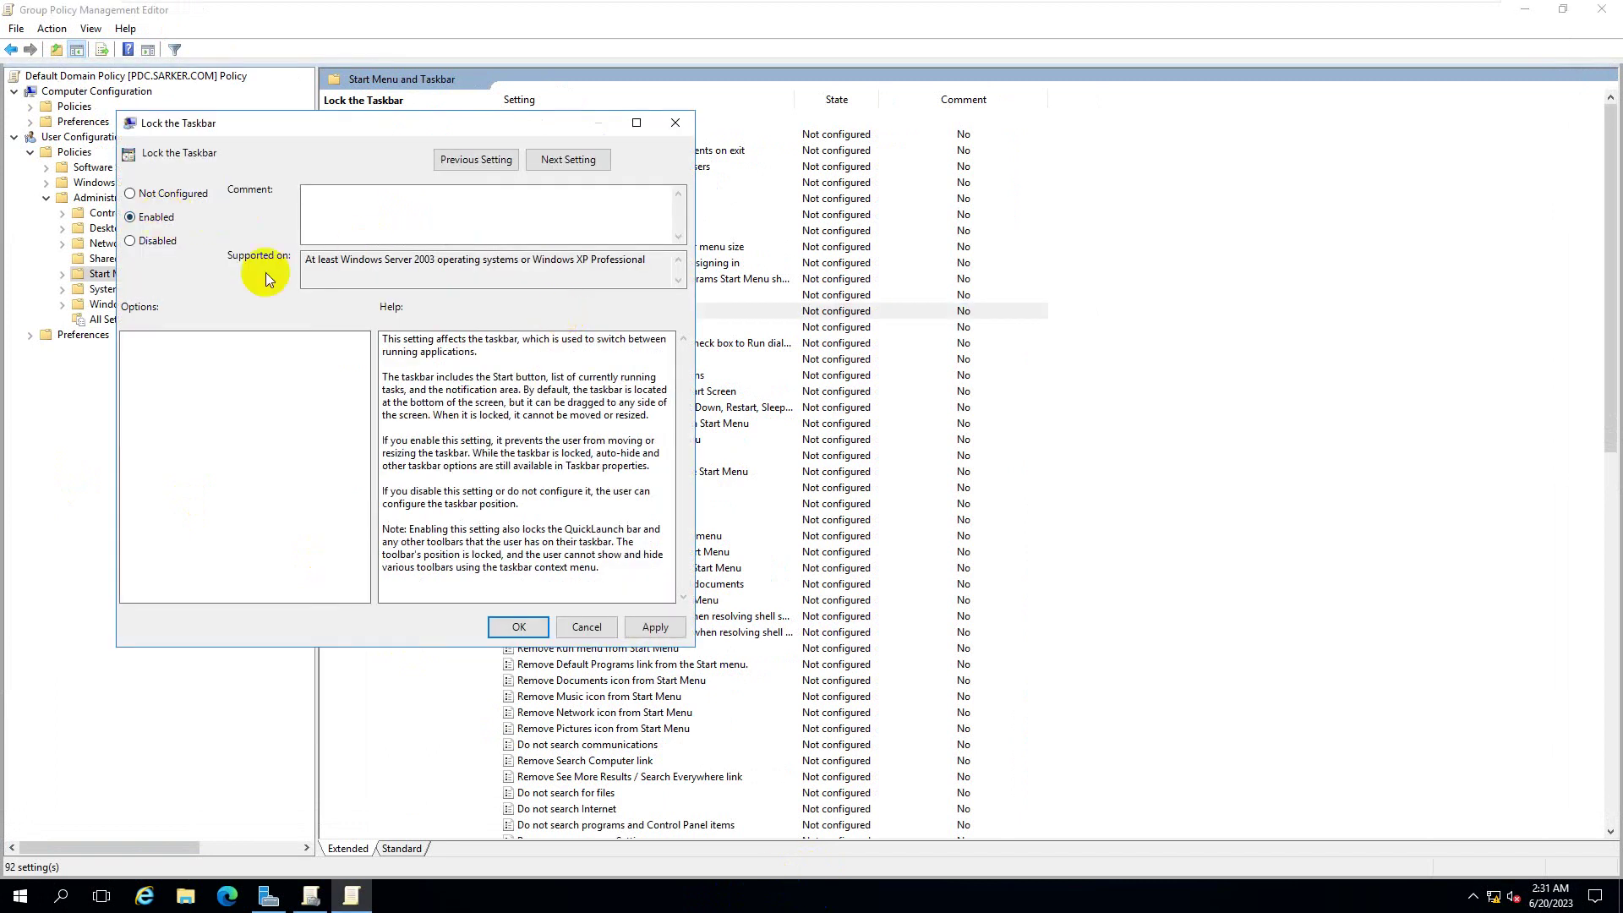
pyautogui.click(653, 625)
pyautogui.click(519, 626)
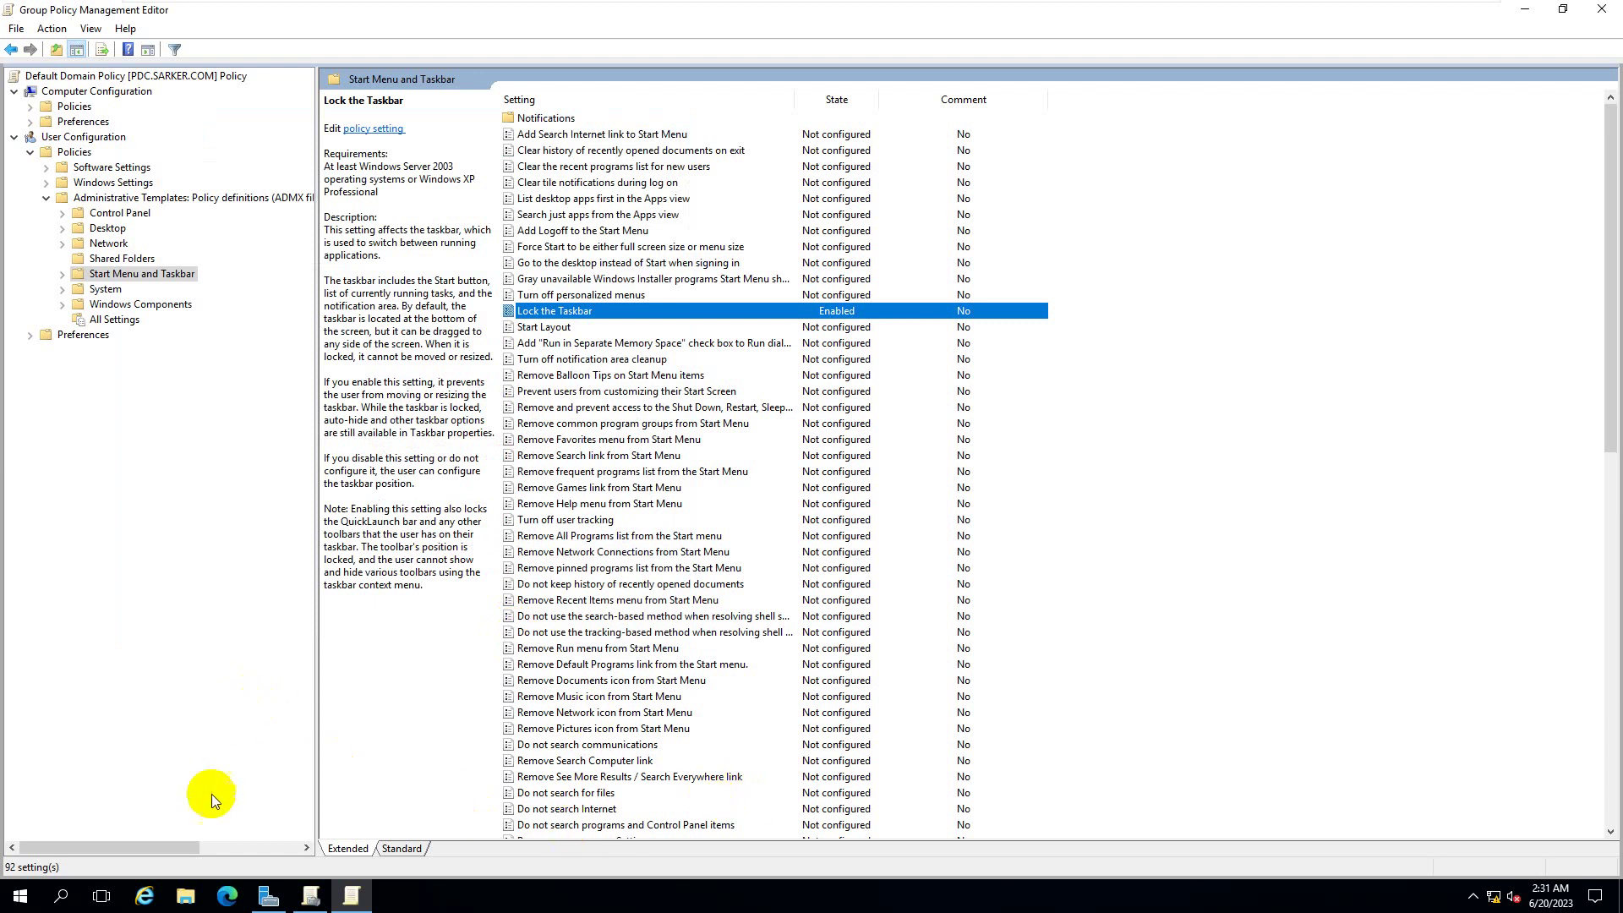
pyautogui.press('super+r')
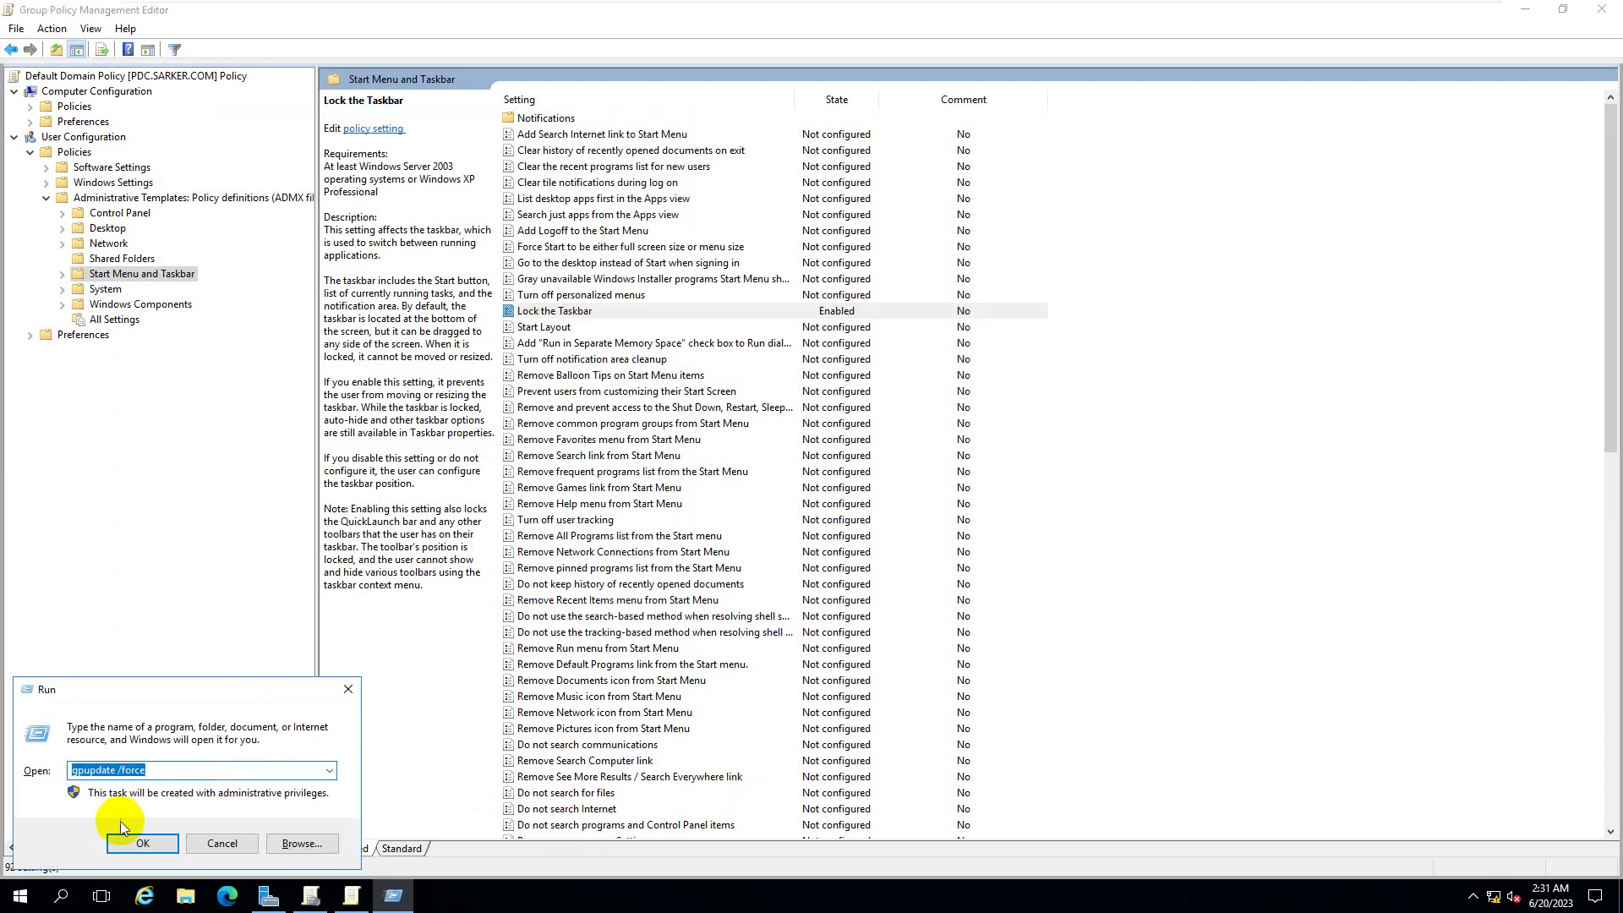
# - On the Windows 10 client, unlock the taskbar and move it to the right screen edge
pyautogui.moveTo(1071, 9)
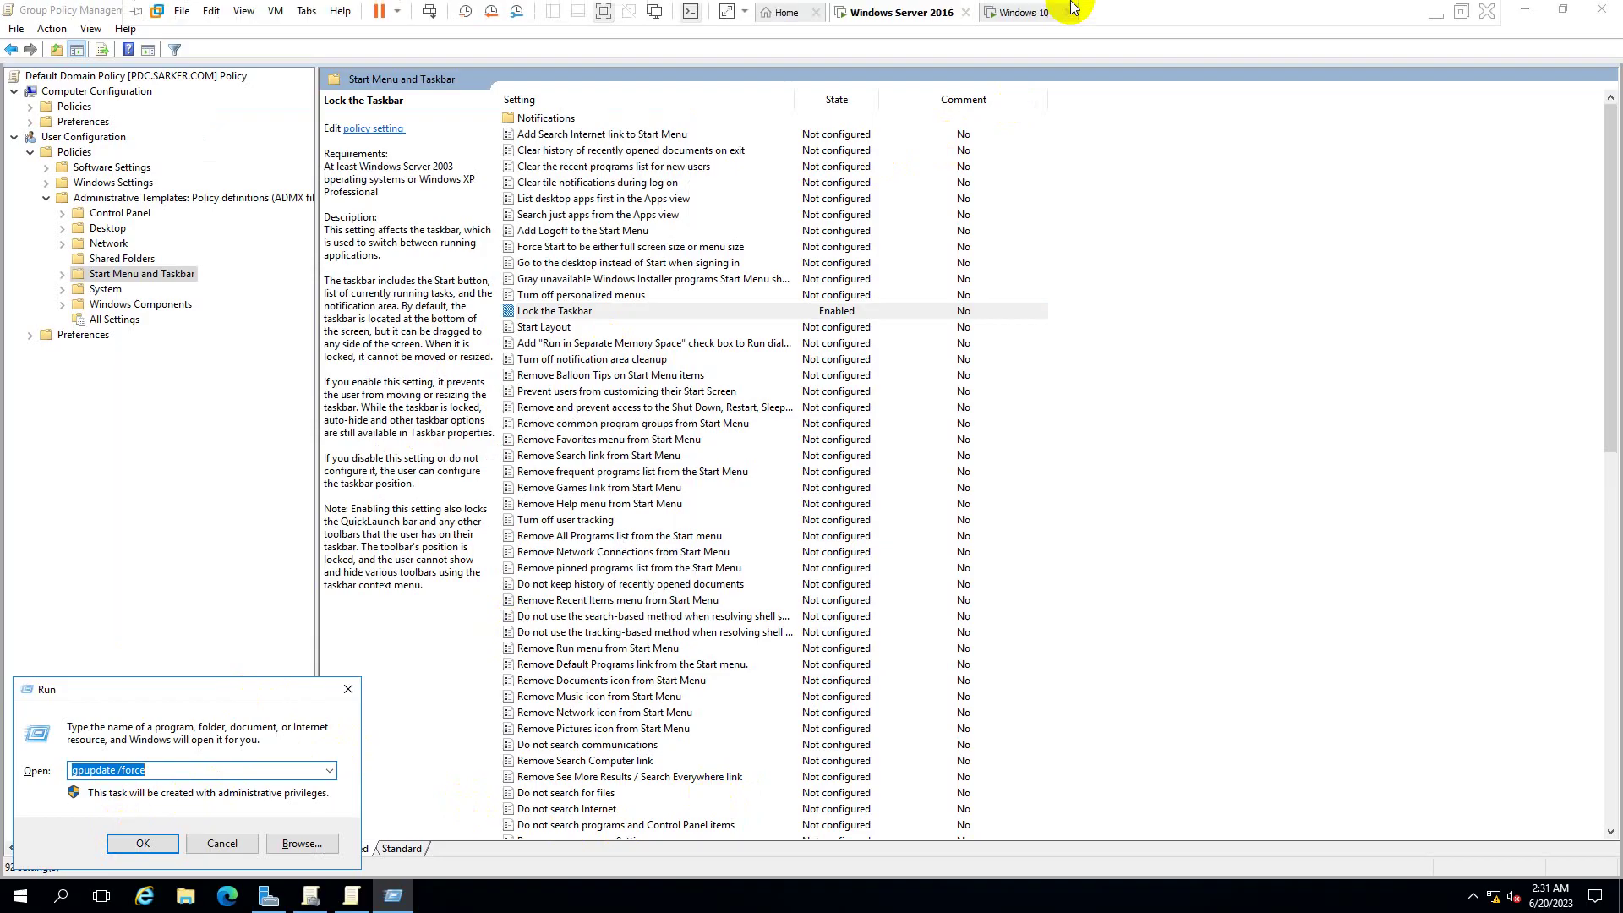
pyautogui.click(1007, 11)
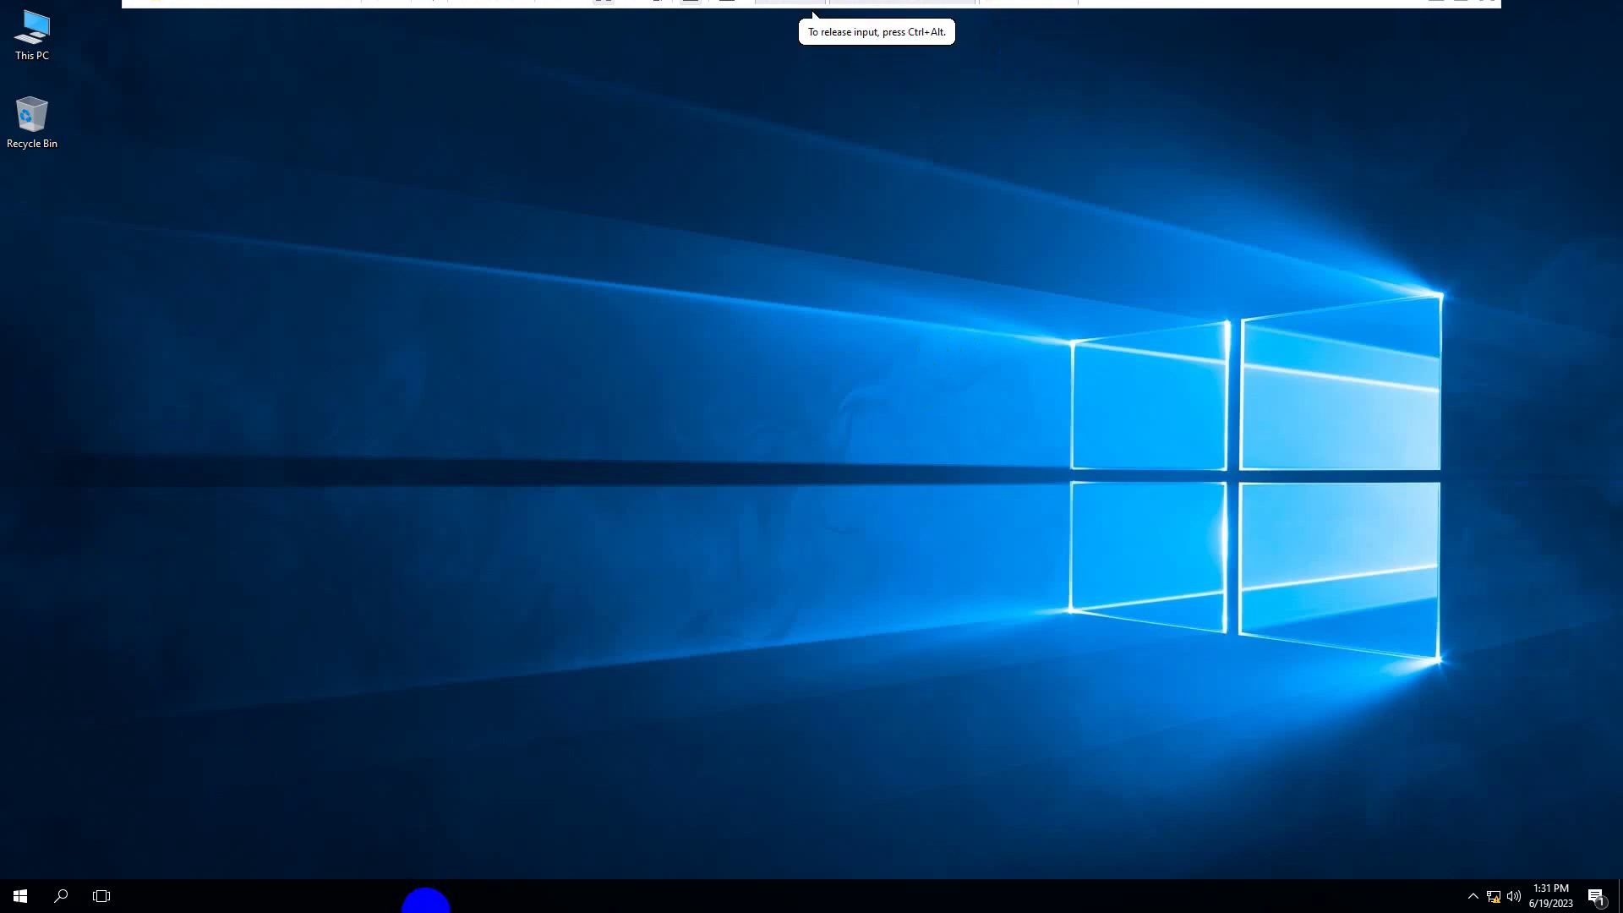
pyautogui.rightClick(591, 898)
pyautogui.click(672, 843)
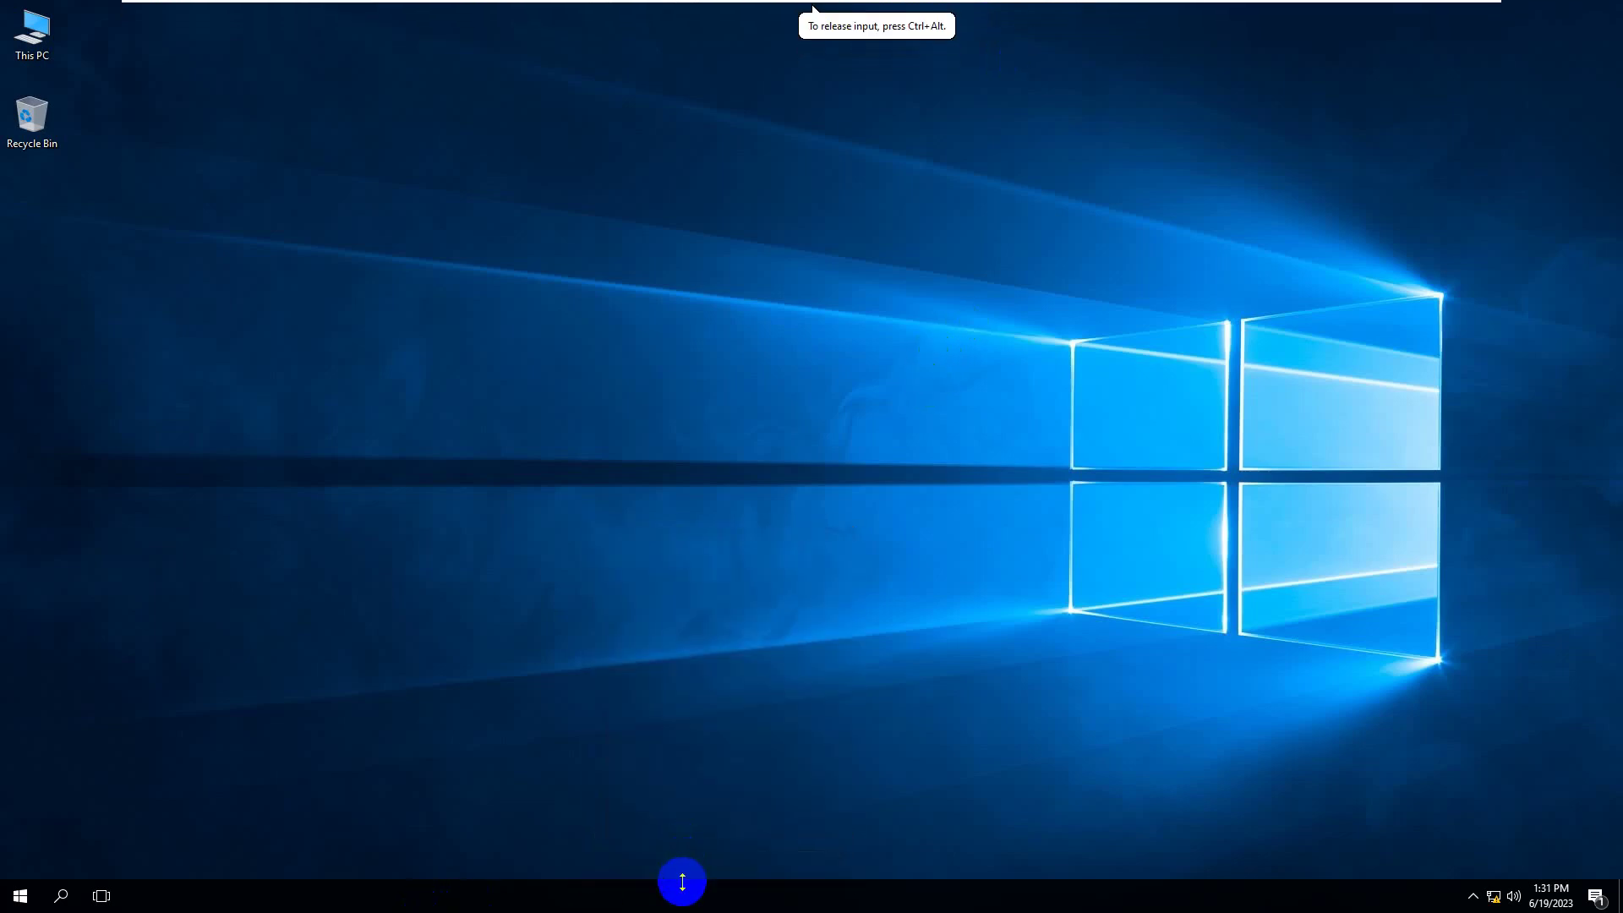
pyautogui.moveTo(662, 894); pyautogui.dragTo(786, 817)
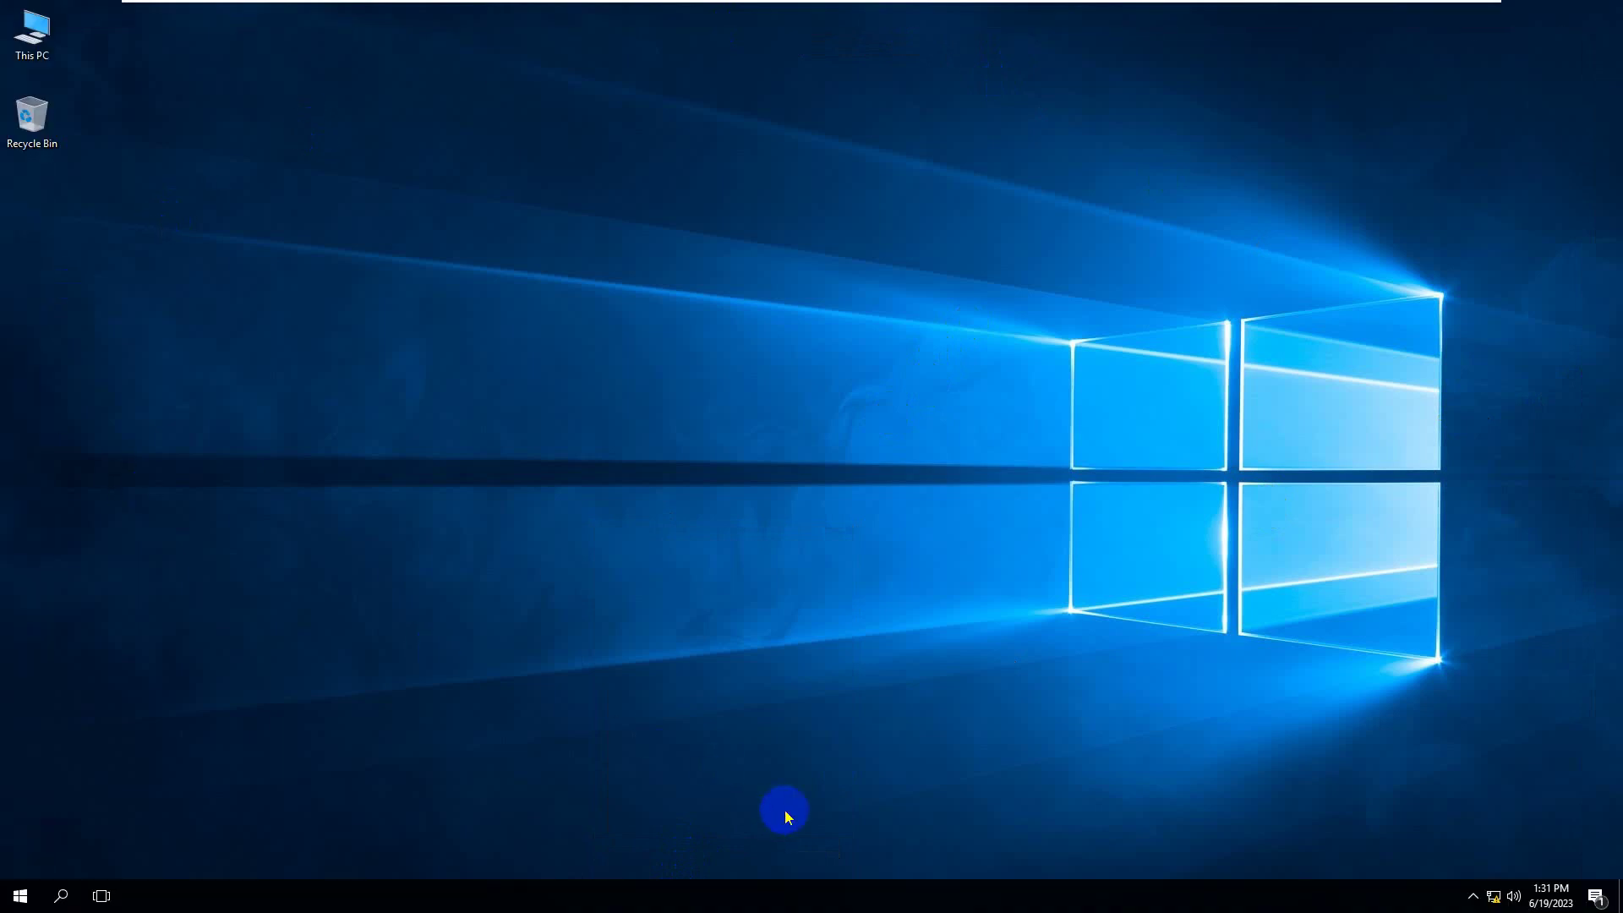
# - Toggle the client's taskbar lock, run gpupdate /force on the server, then return to Windows 10
pyautogui.rightClick(858, 897)
pyautogui.click(911, 863)
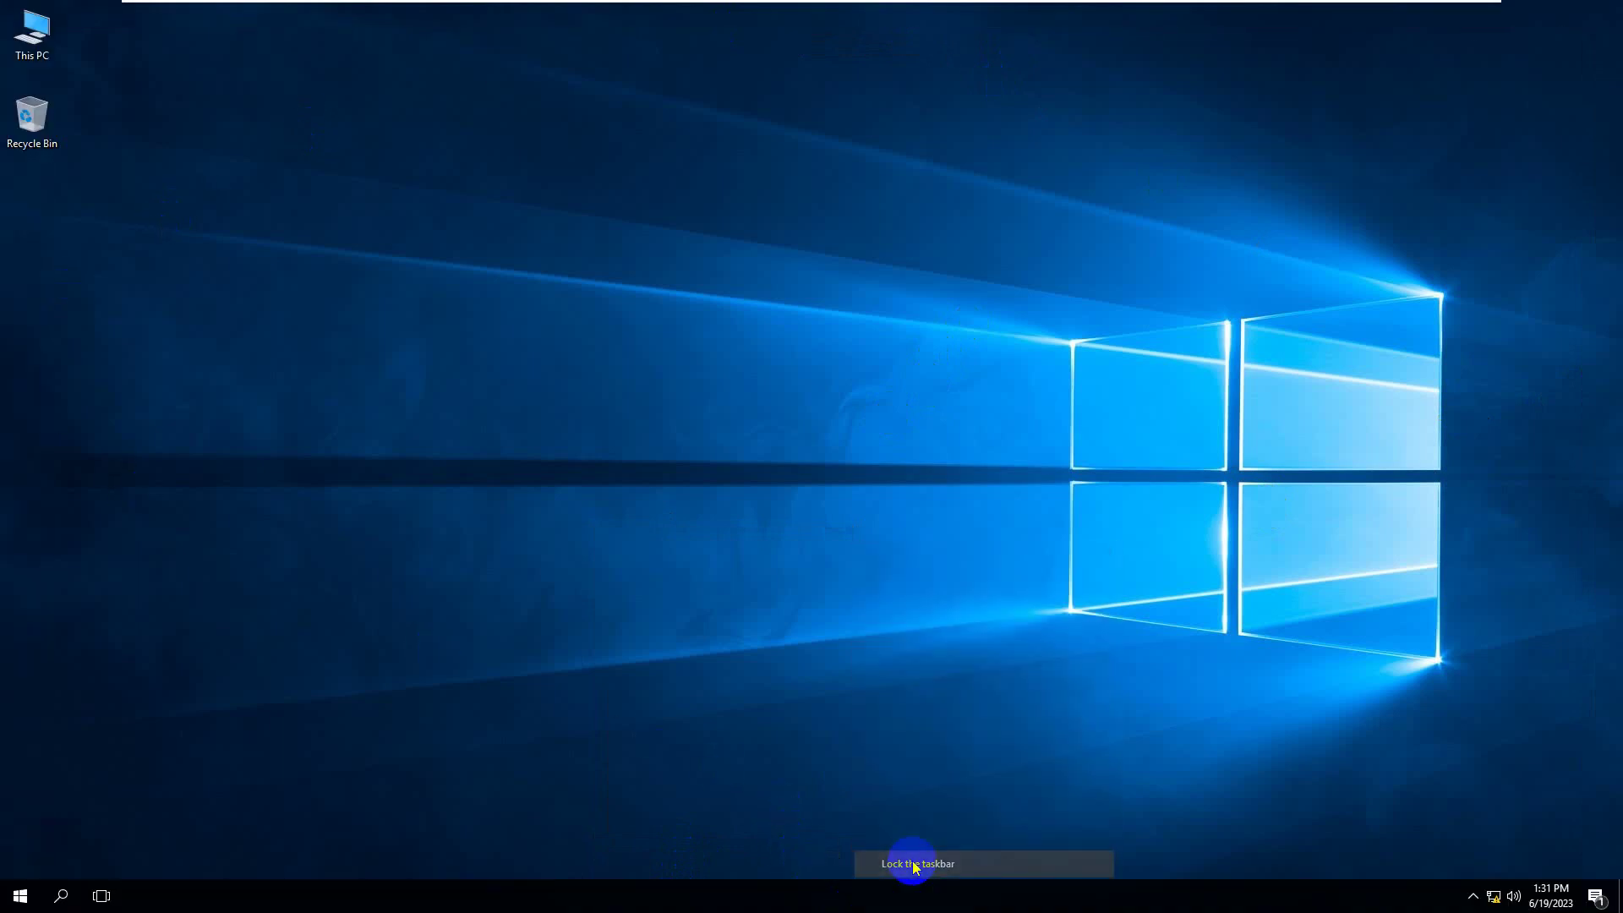
pyautogui.moveTo(1015, 15)
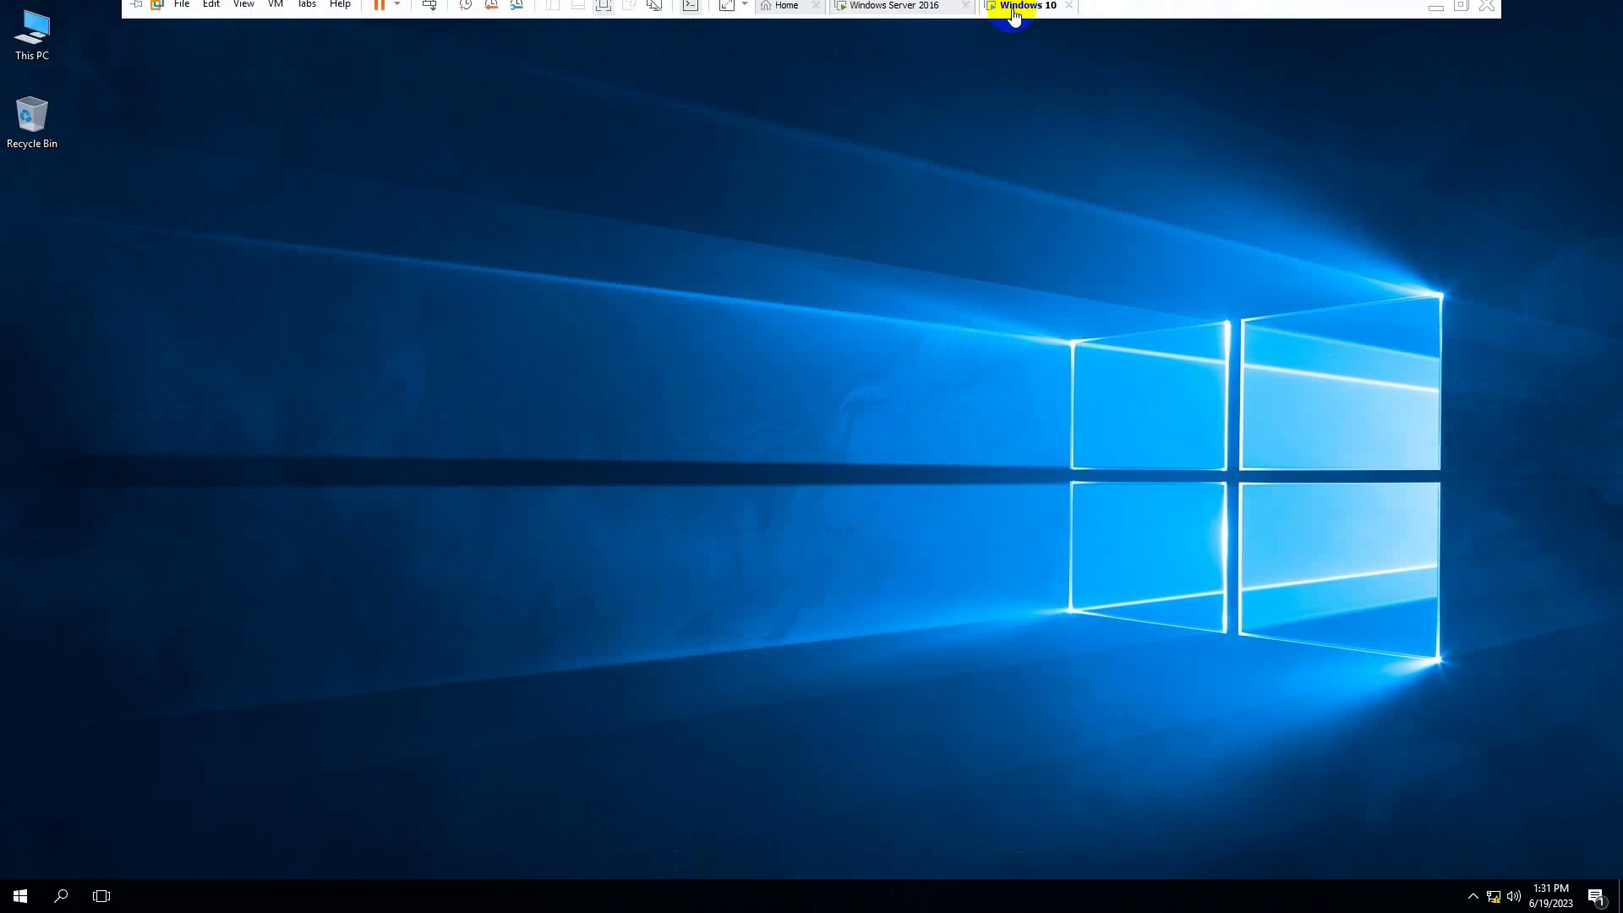
pyautogui.click(906, 17)
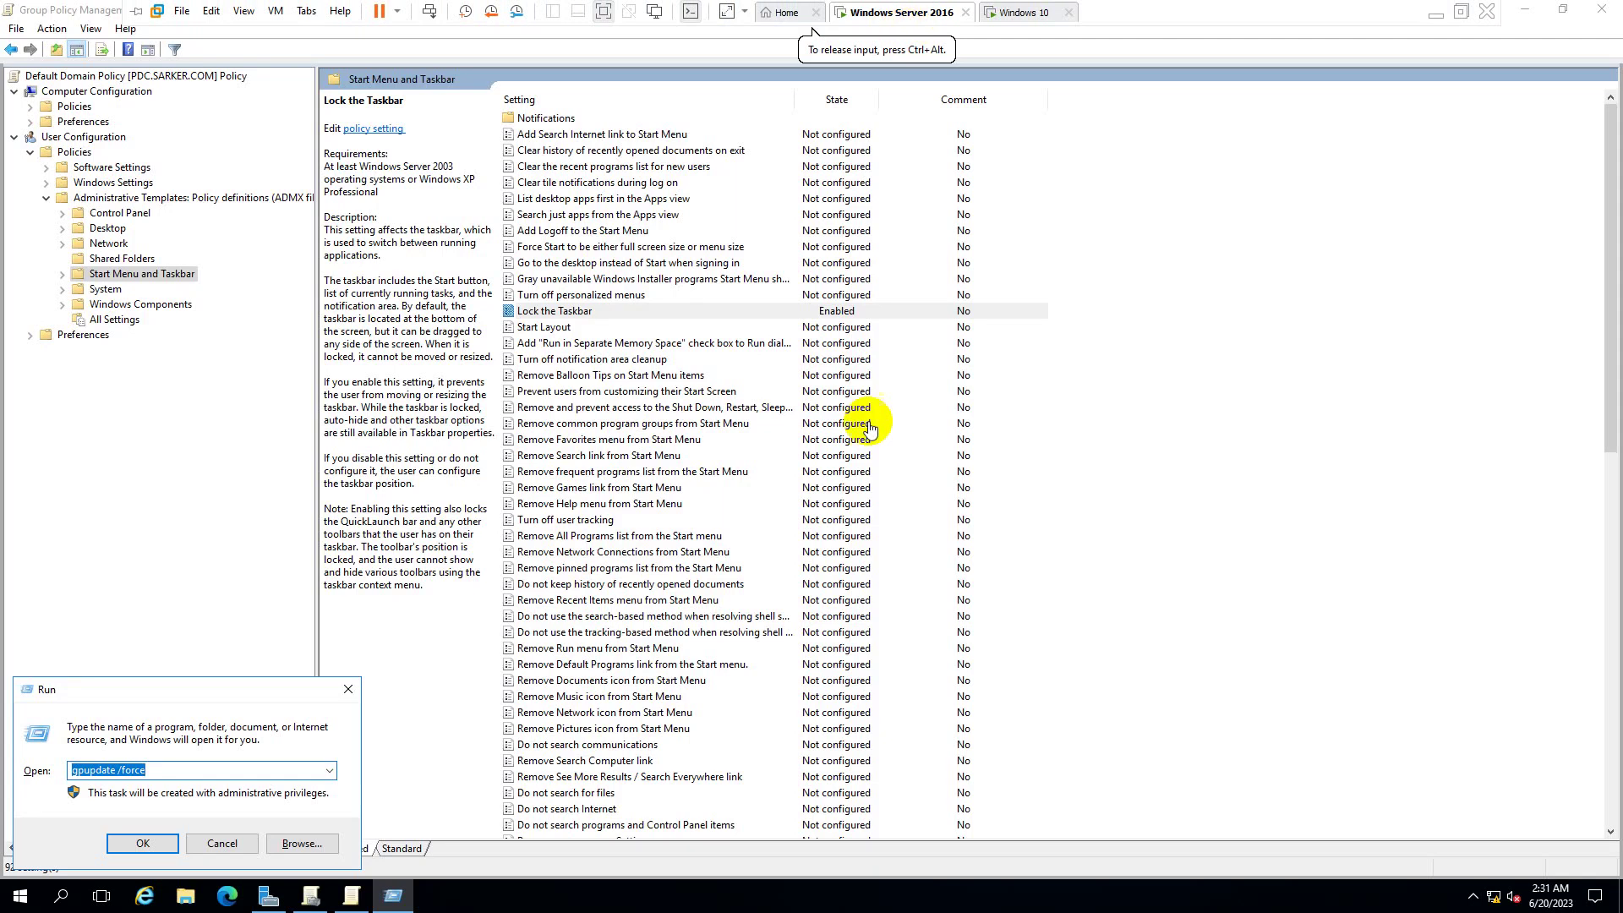
pyautogui.click(142, 843)
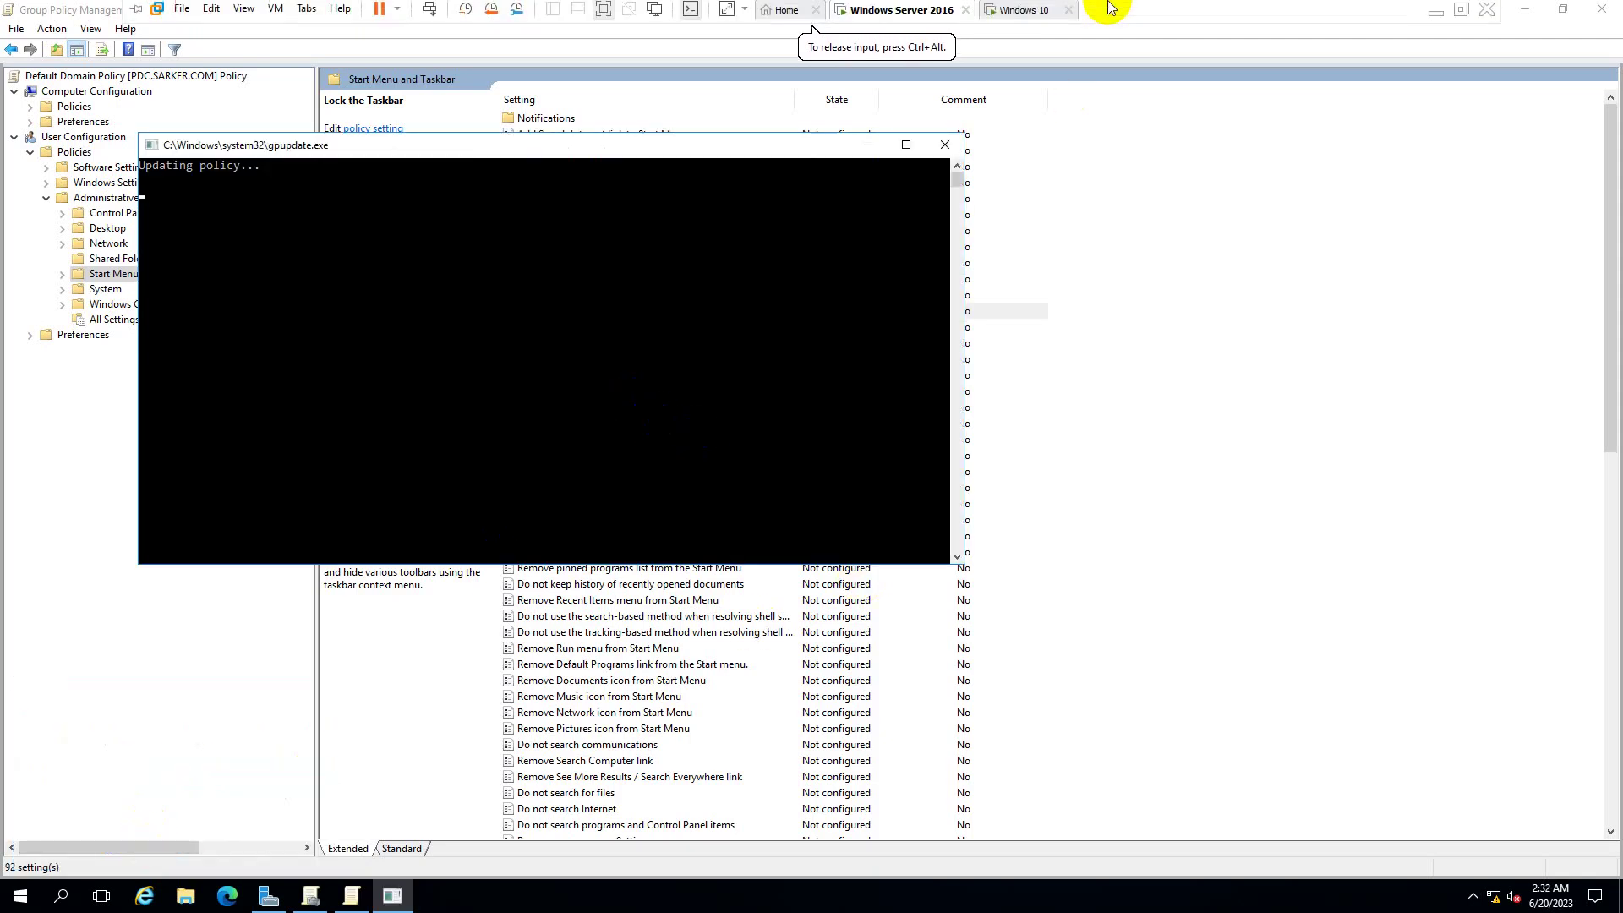
pyautogui.click(765, 369)
pyautogui.moveTo(749, 340); pyautogui.dragTo(1298, 366)
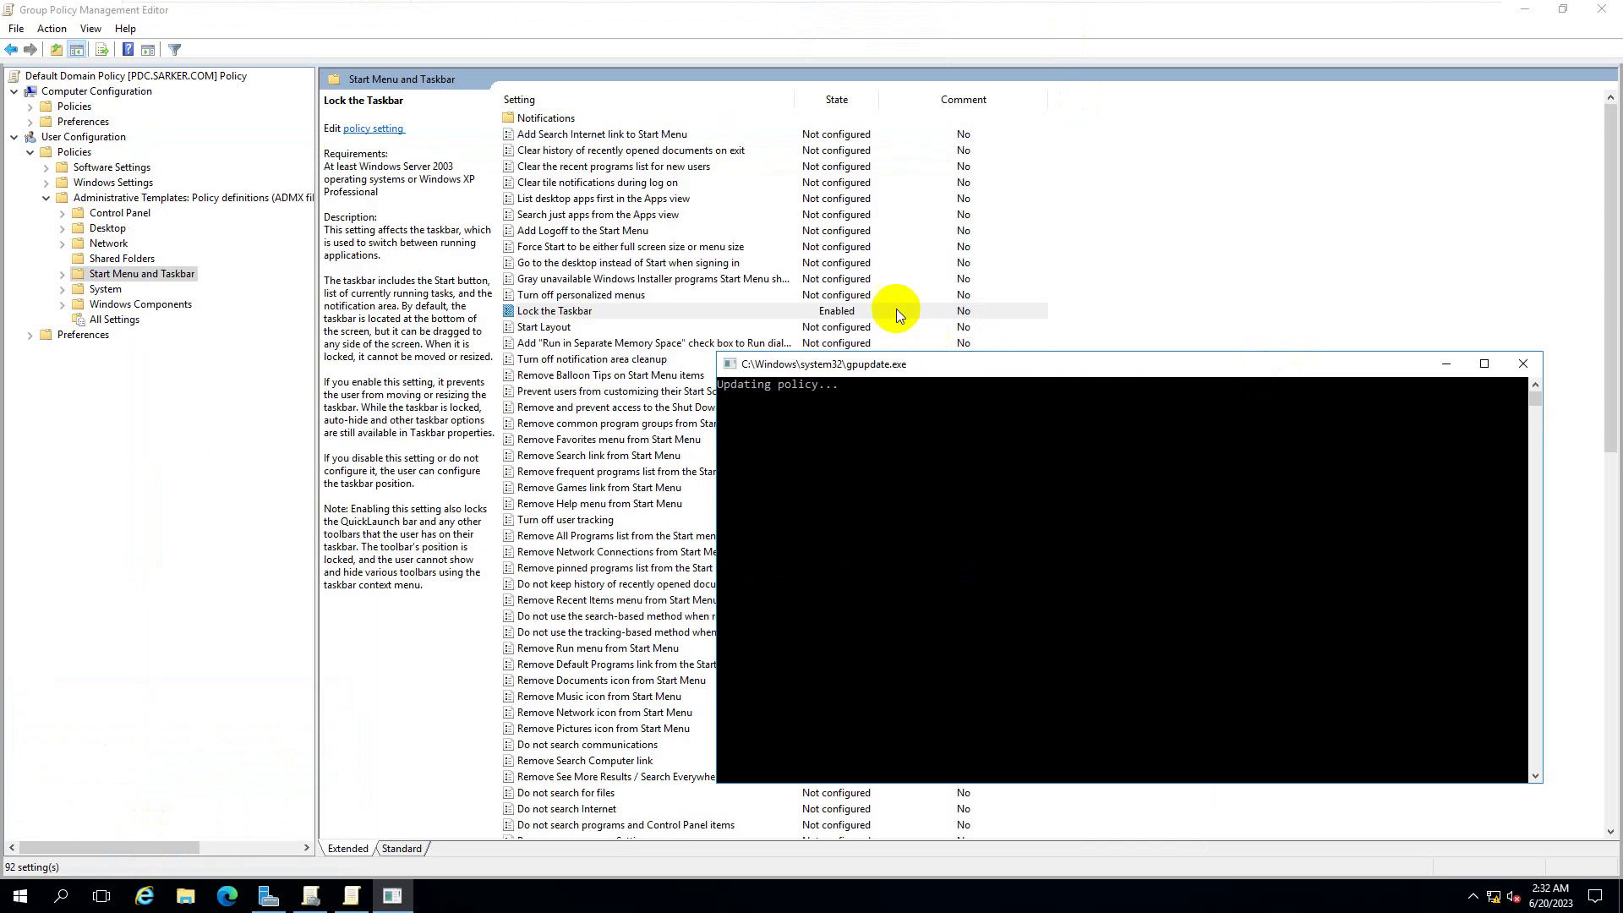
pyautogui.moveTo(979, 375); pyautogui.dragTo(724, 221)
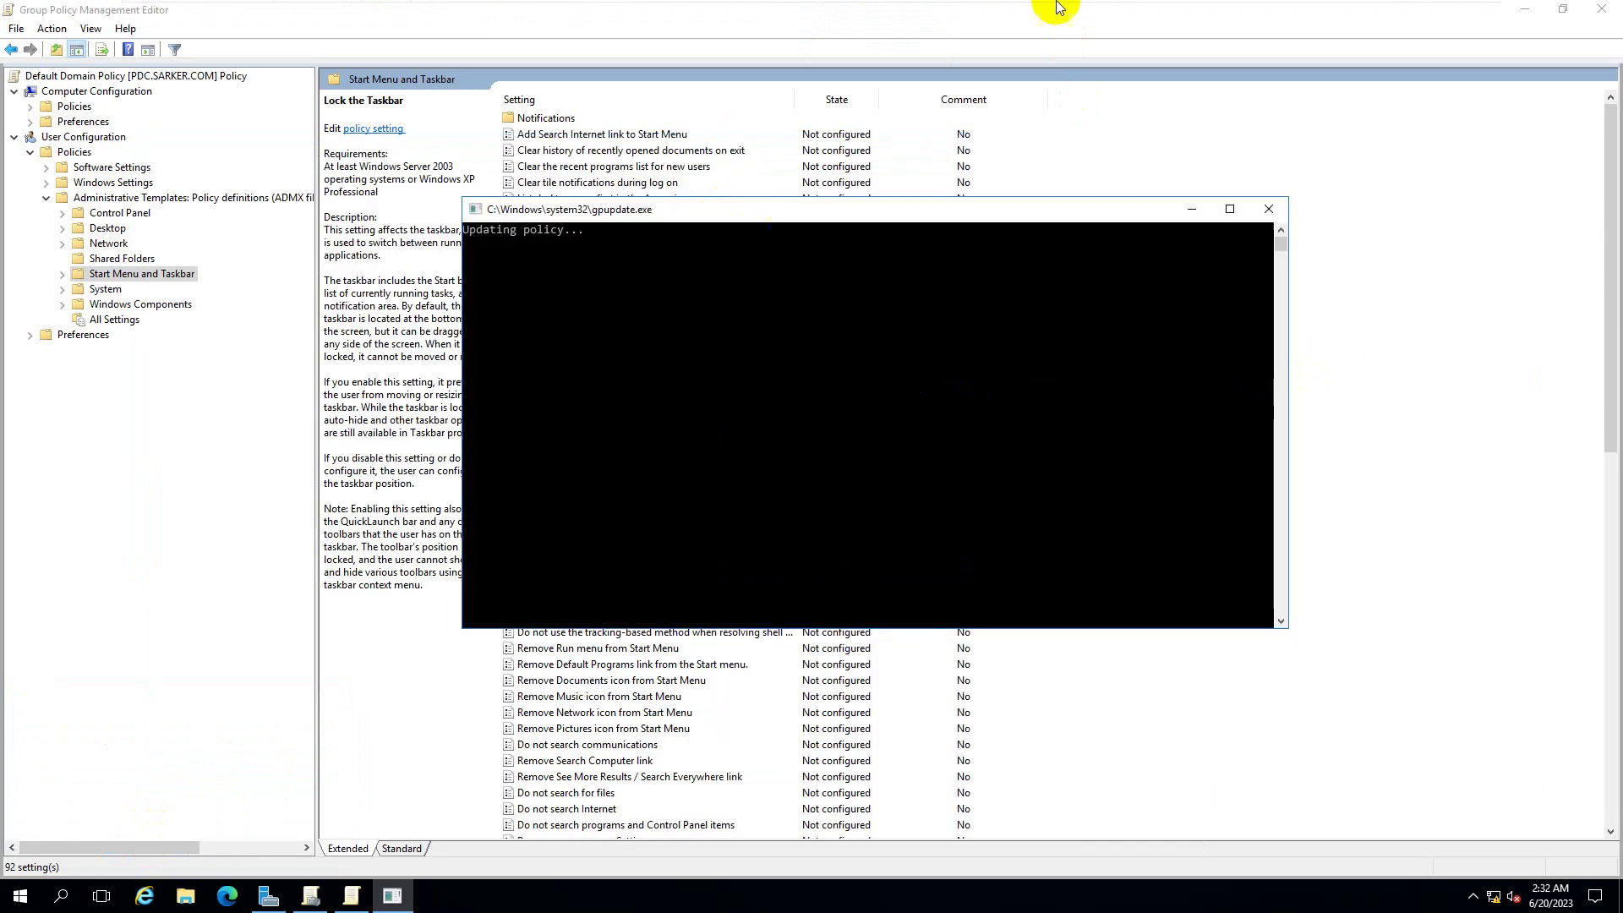
pyautogui.moveTo(1097, 7)
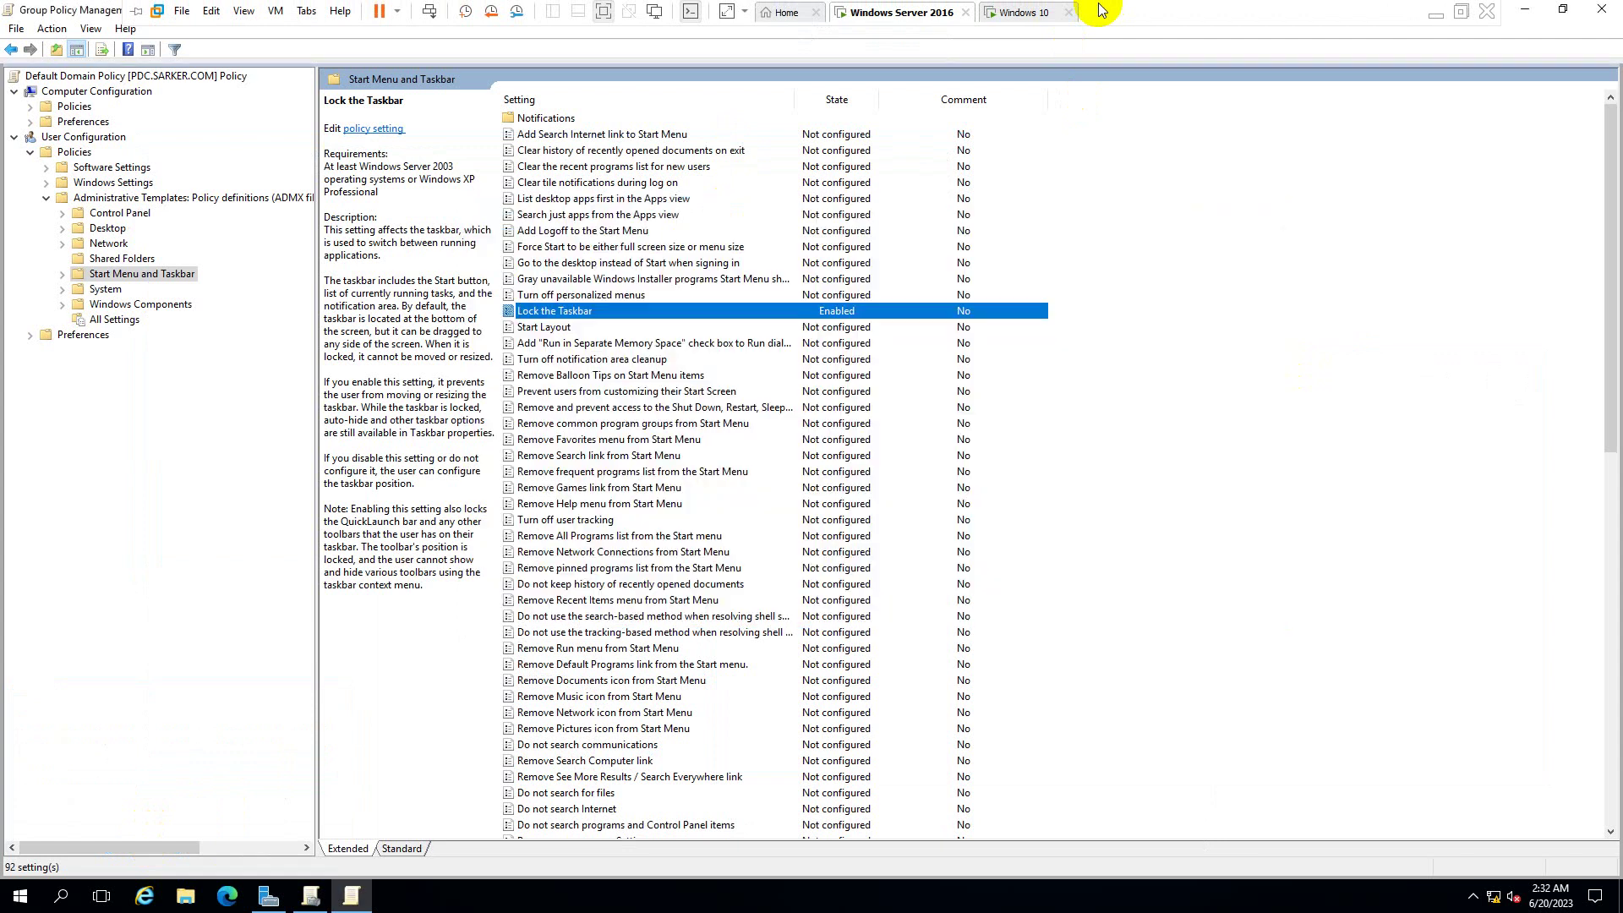
pyautogui.click(1018, 13)
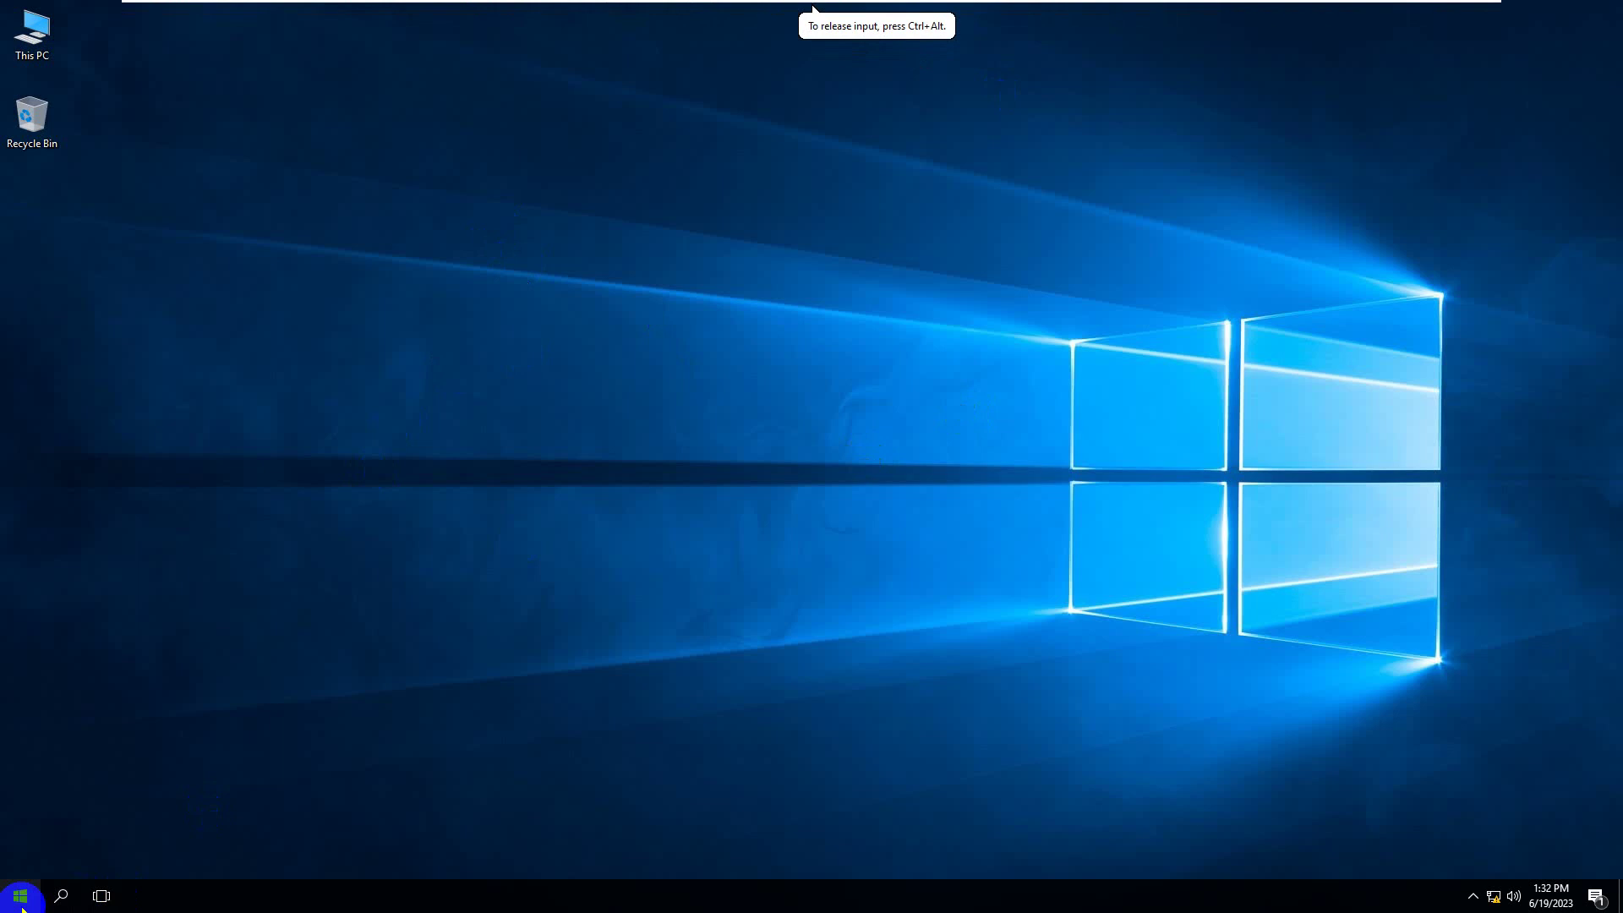
# - Run gpupdate /force on Windows 10 and confirm the 'Lock the taskbar' option is greyed out
pyautogui.press('super+r')
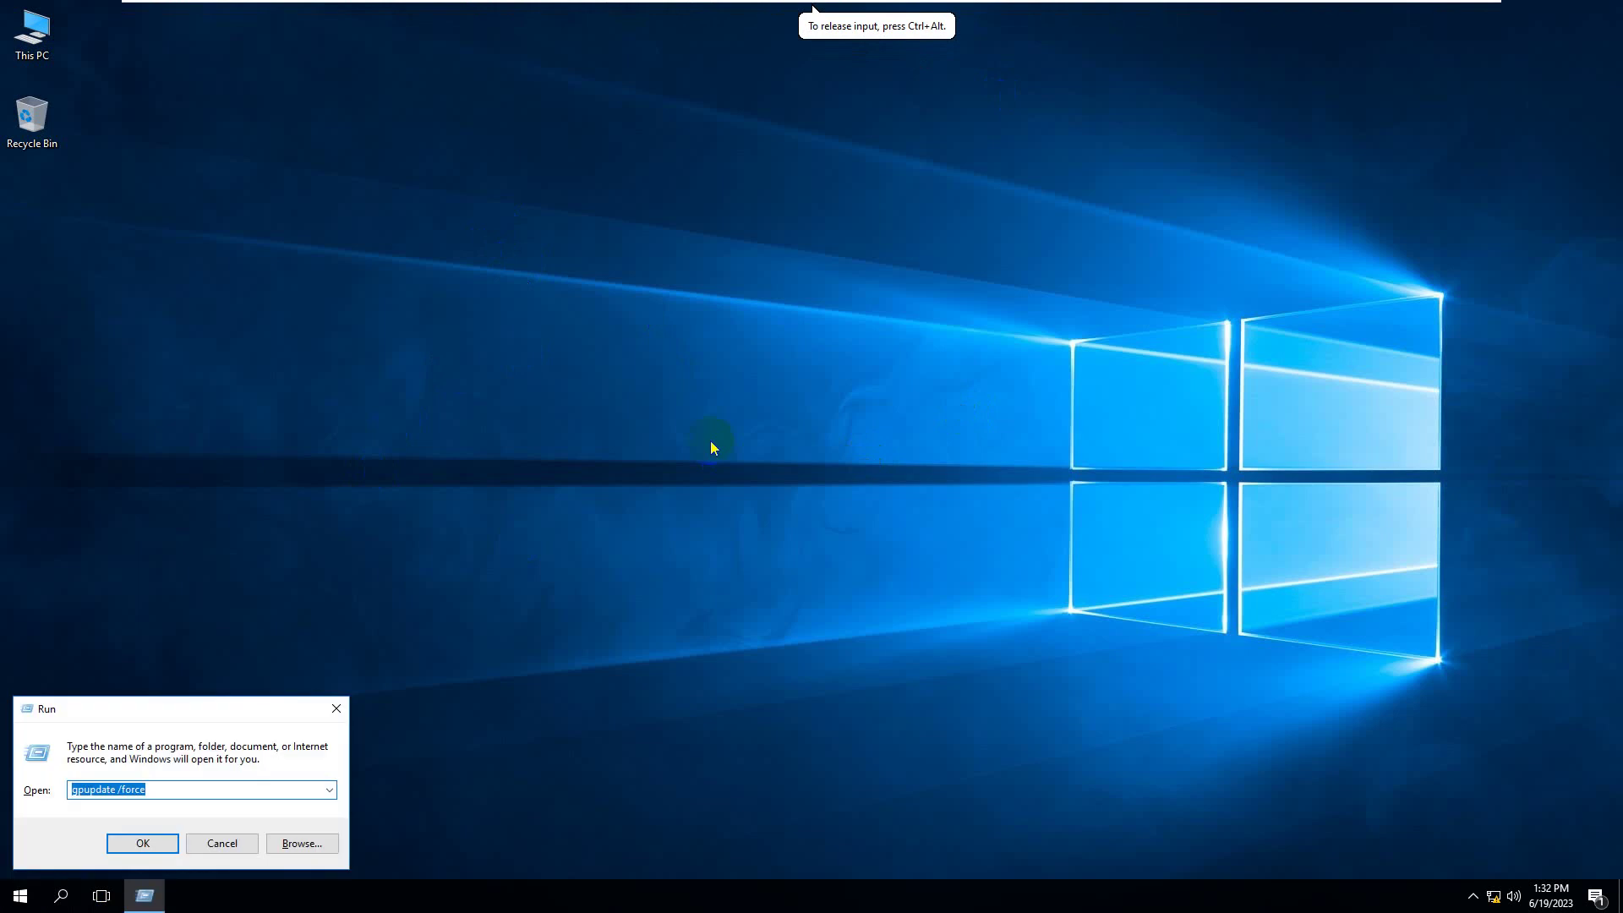
pyautogui.press('Return')
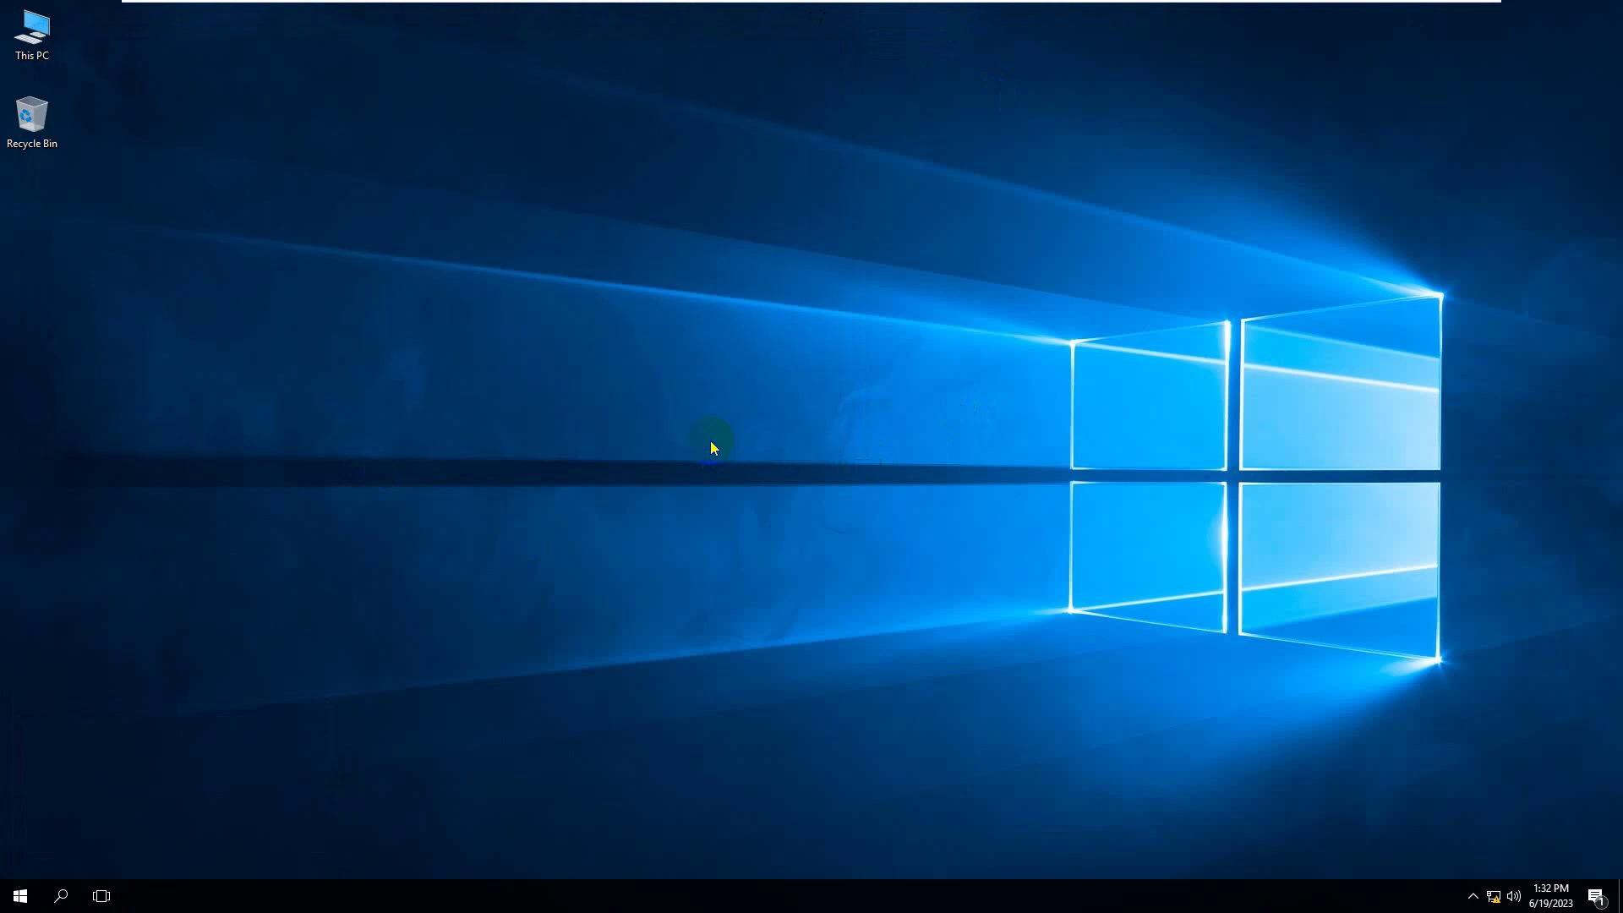
pyautogui.rightClick(856, 899)
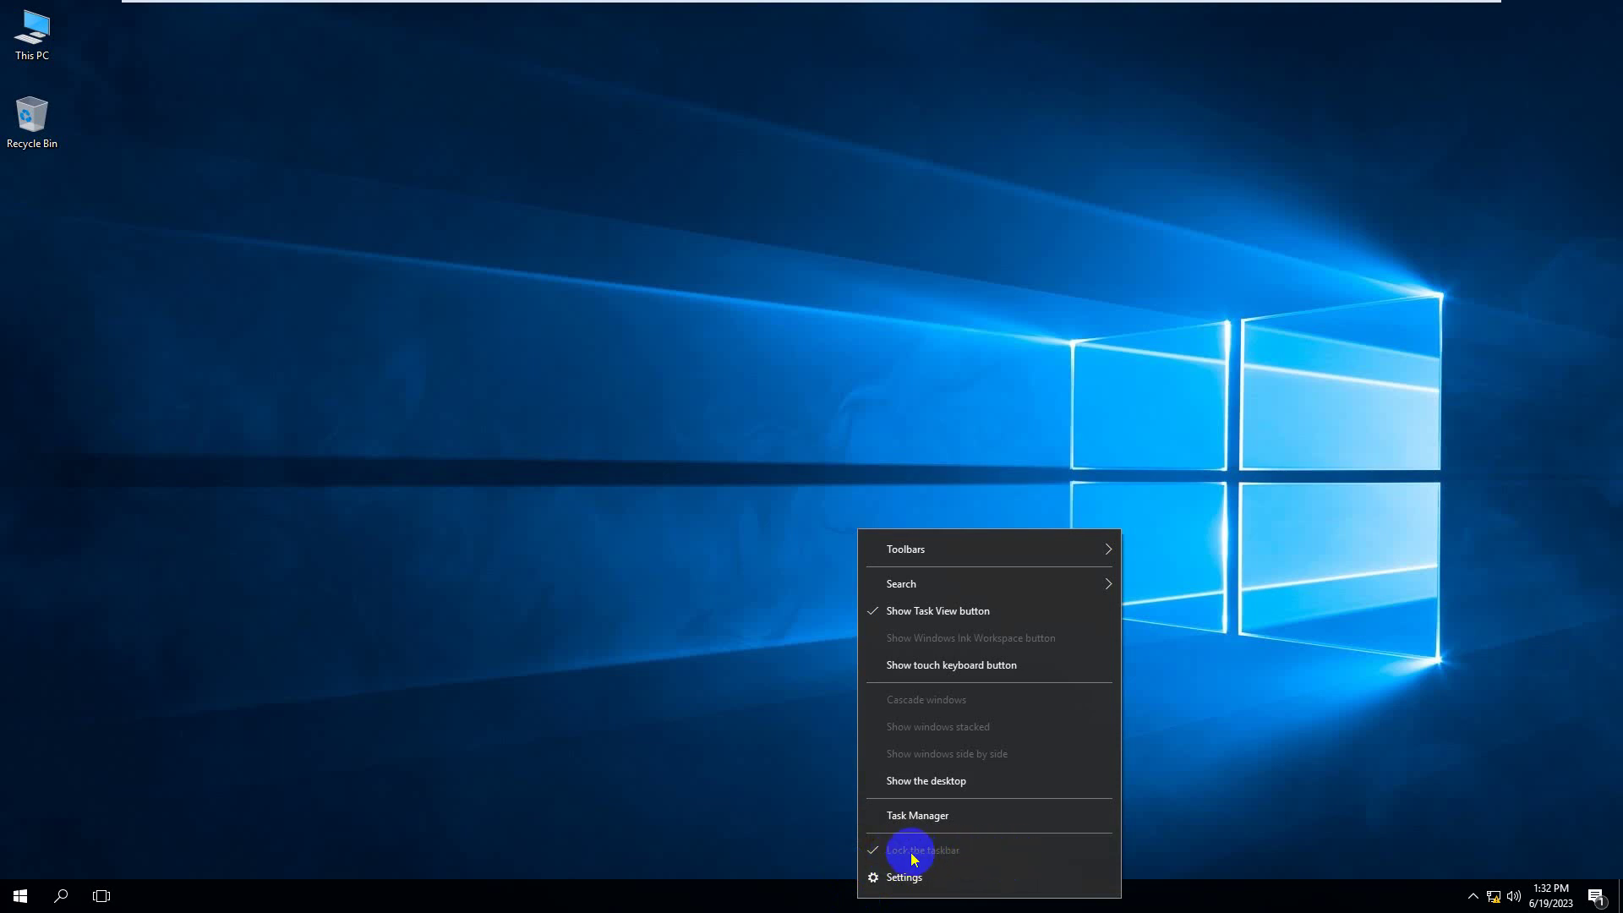
pyautogui.click(1132, 476)
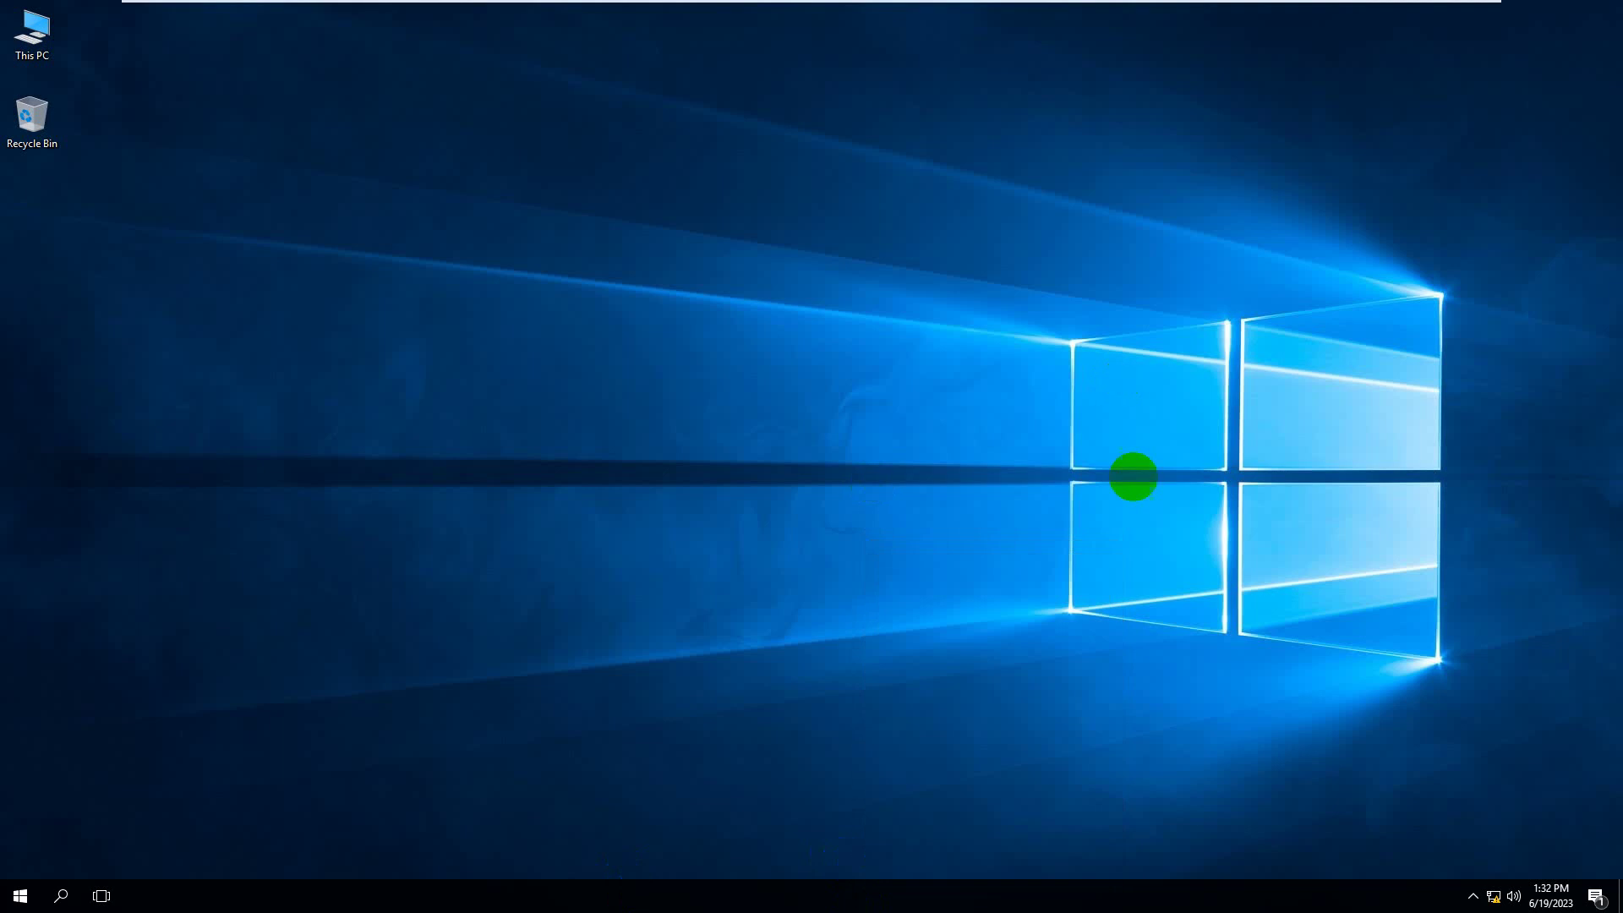
pyautogui.click(1367, 361)
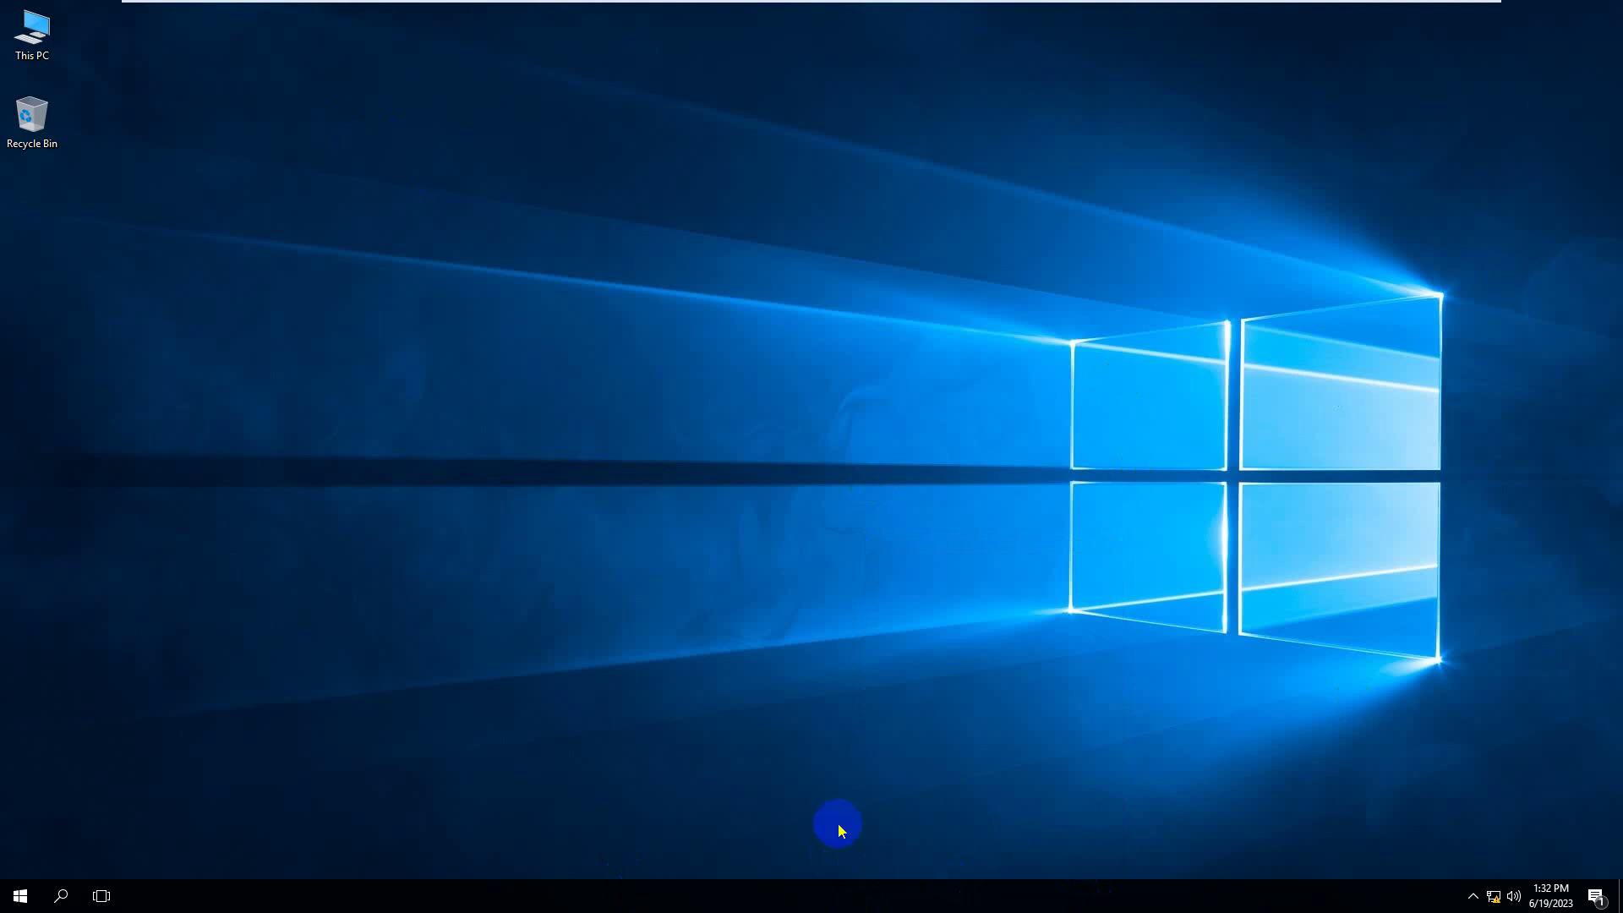
pyautogui.click(889, 322)
pyautogui.click(977, 373)
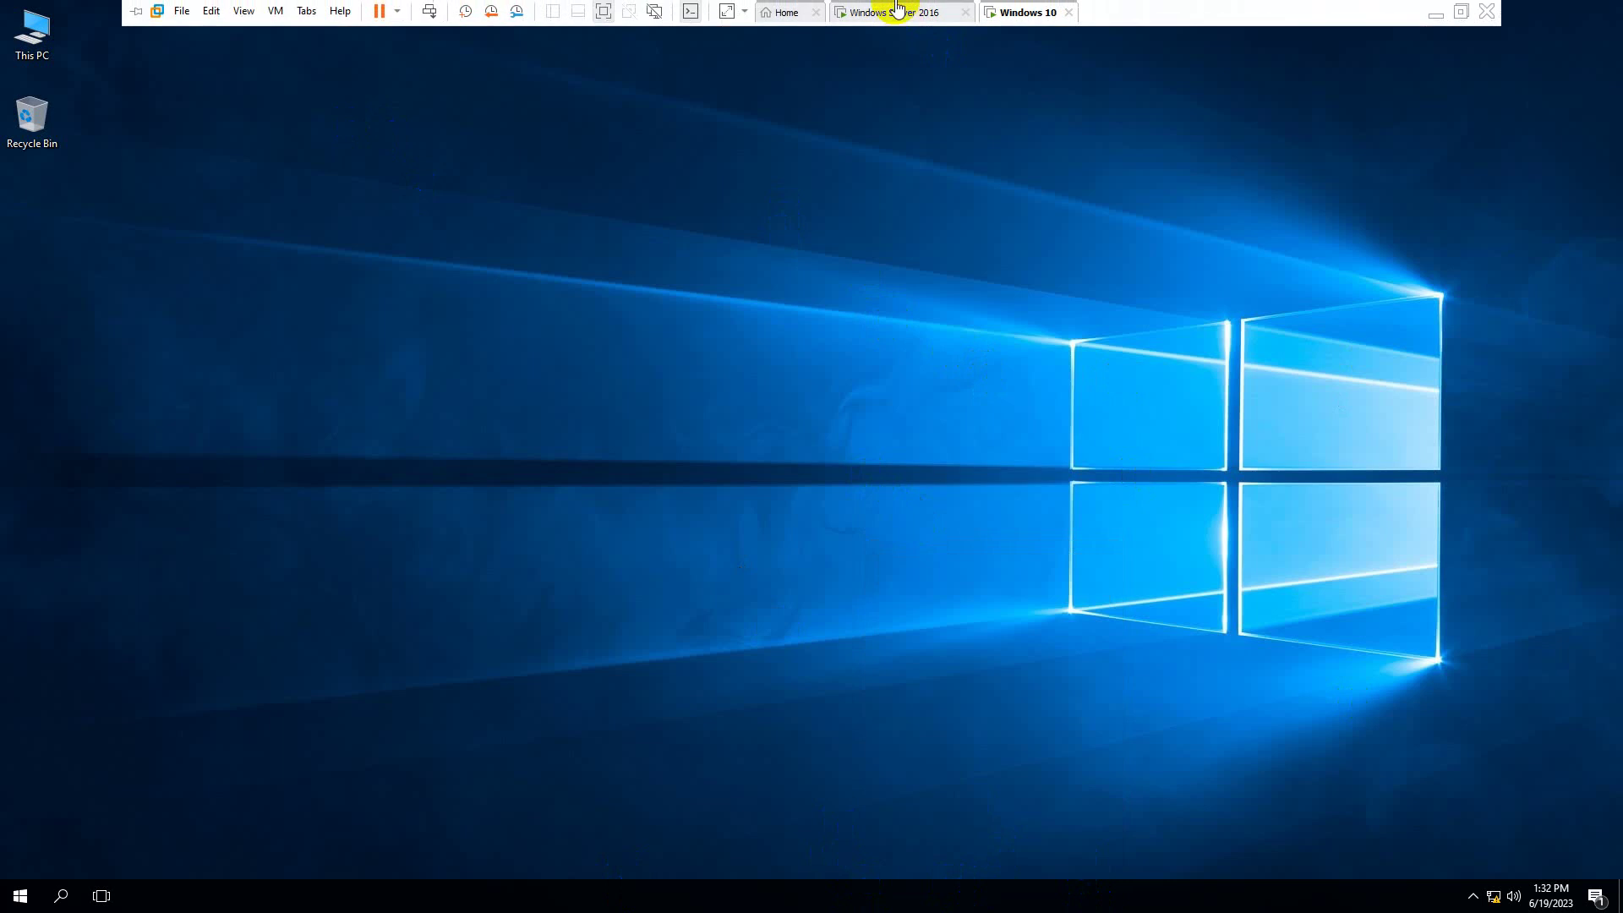
# - On the server, read the Remove Balloon Tips and Remove frequent programs list policy descriptions
pyautogui.click(897, 6)
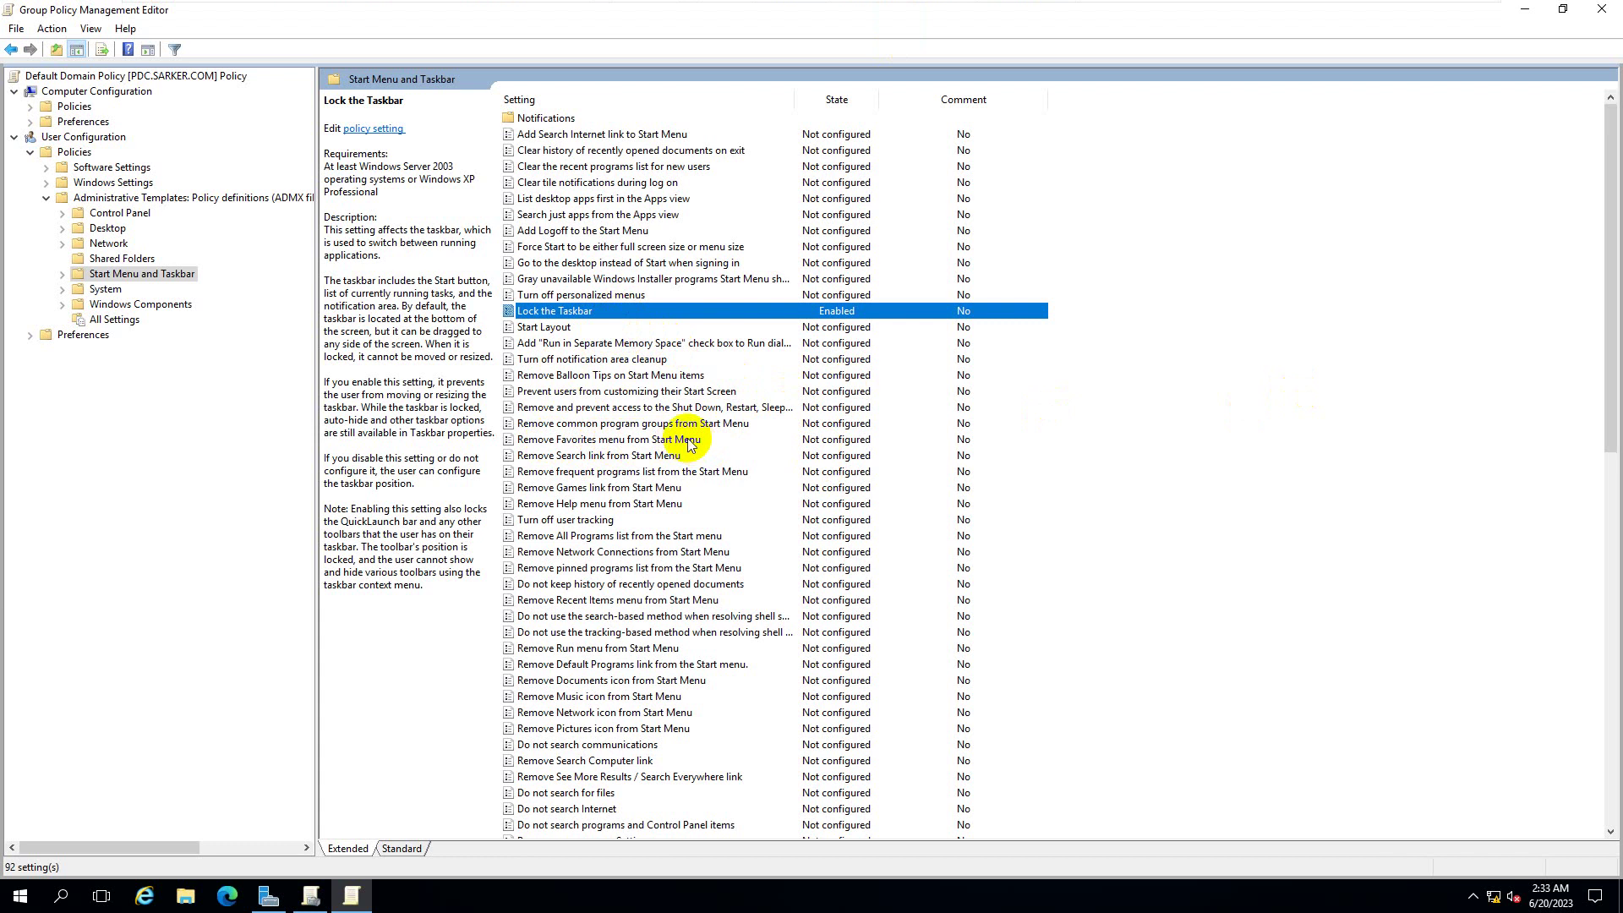
pyautogui.click(20, 894)
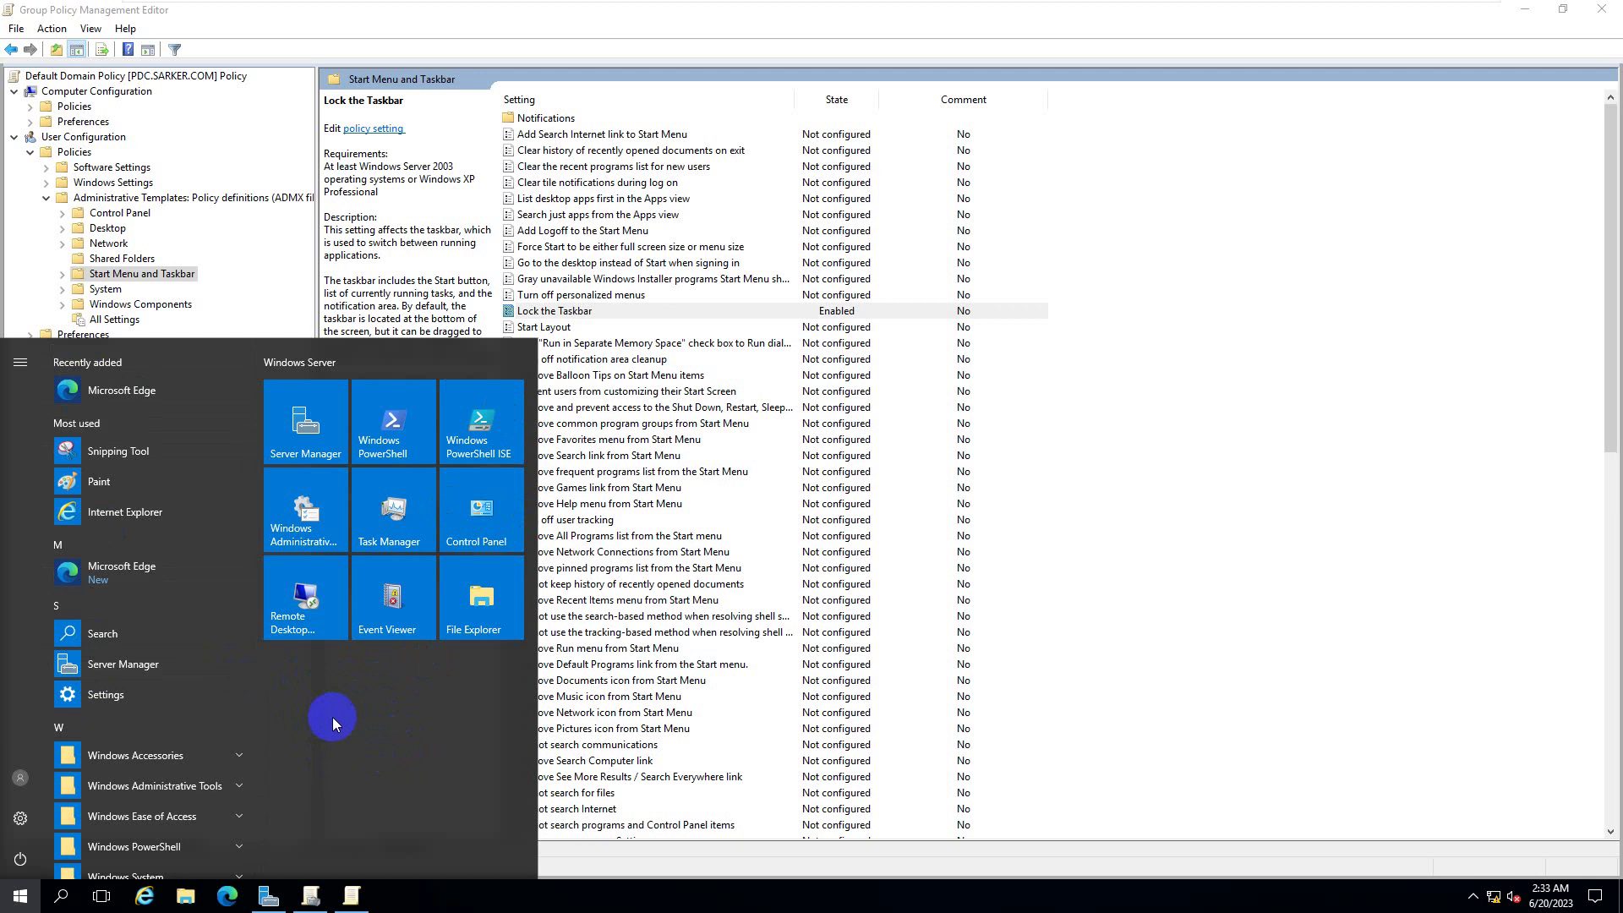
pyautogui.click(639, 377)
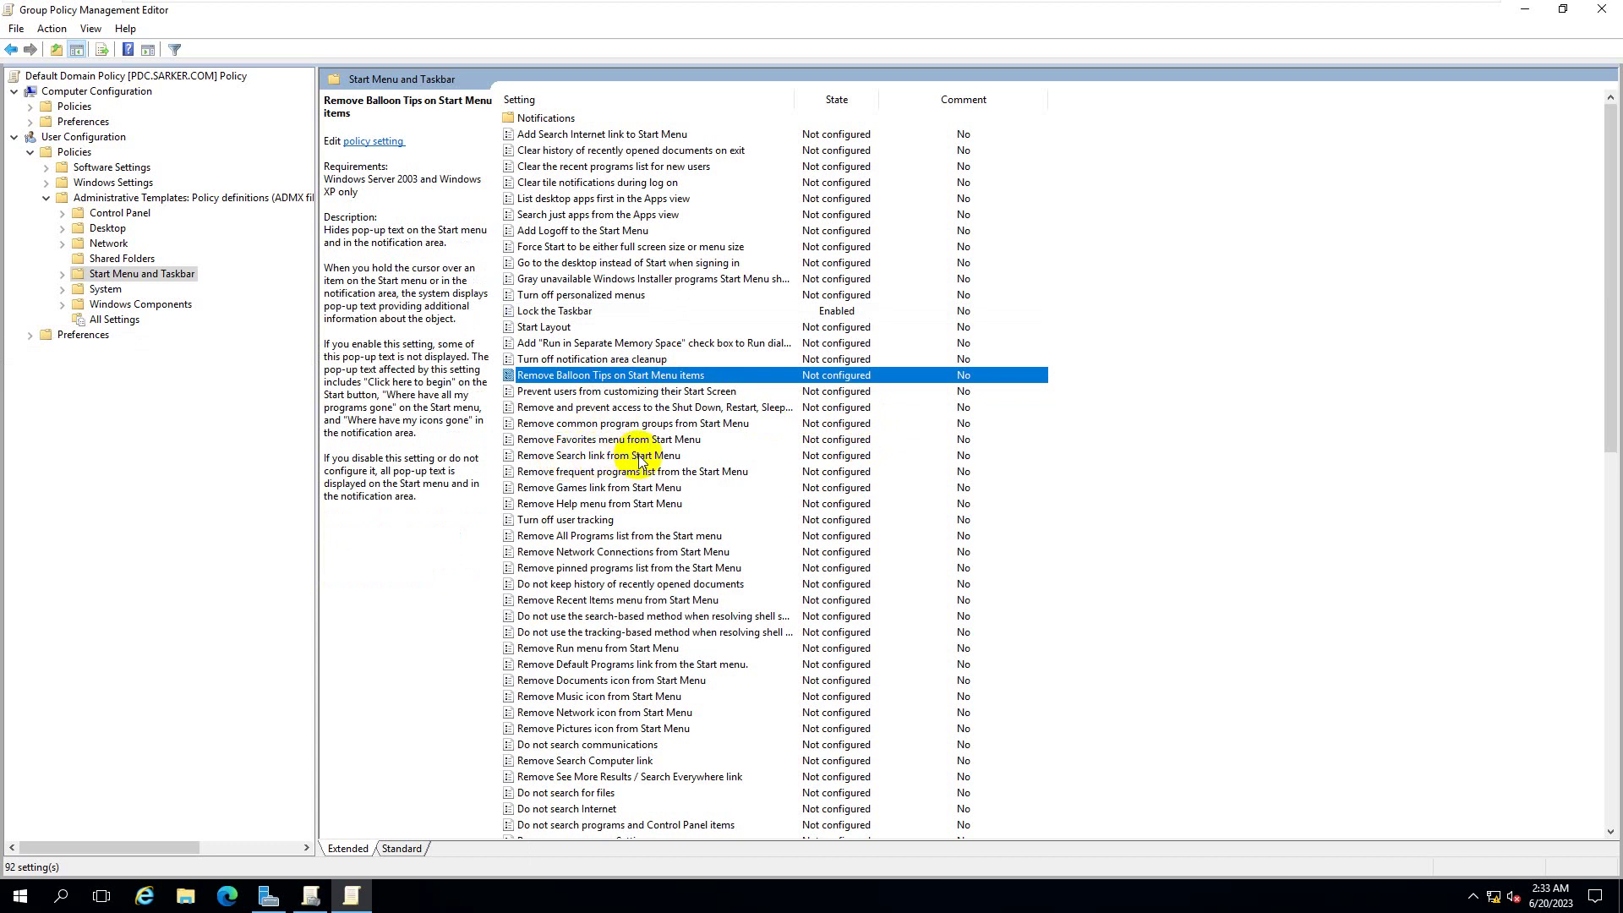
pyautogui.click(20, 896)
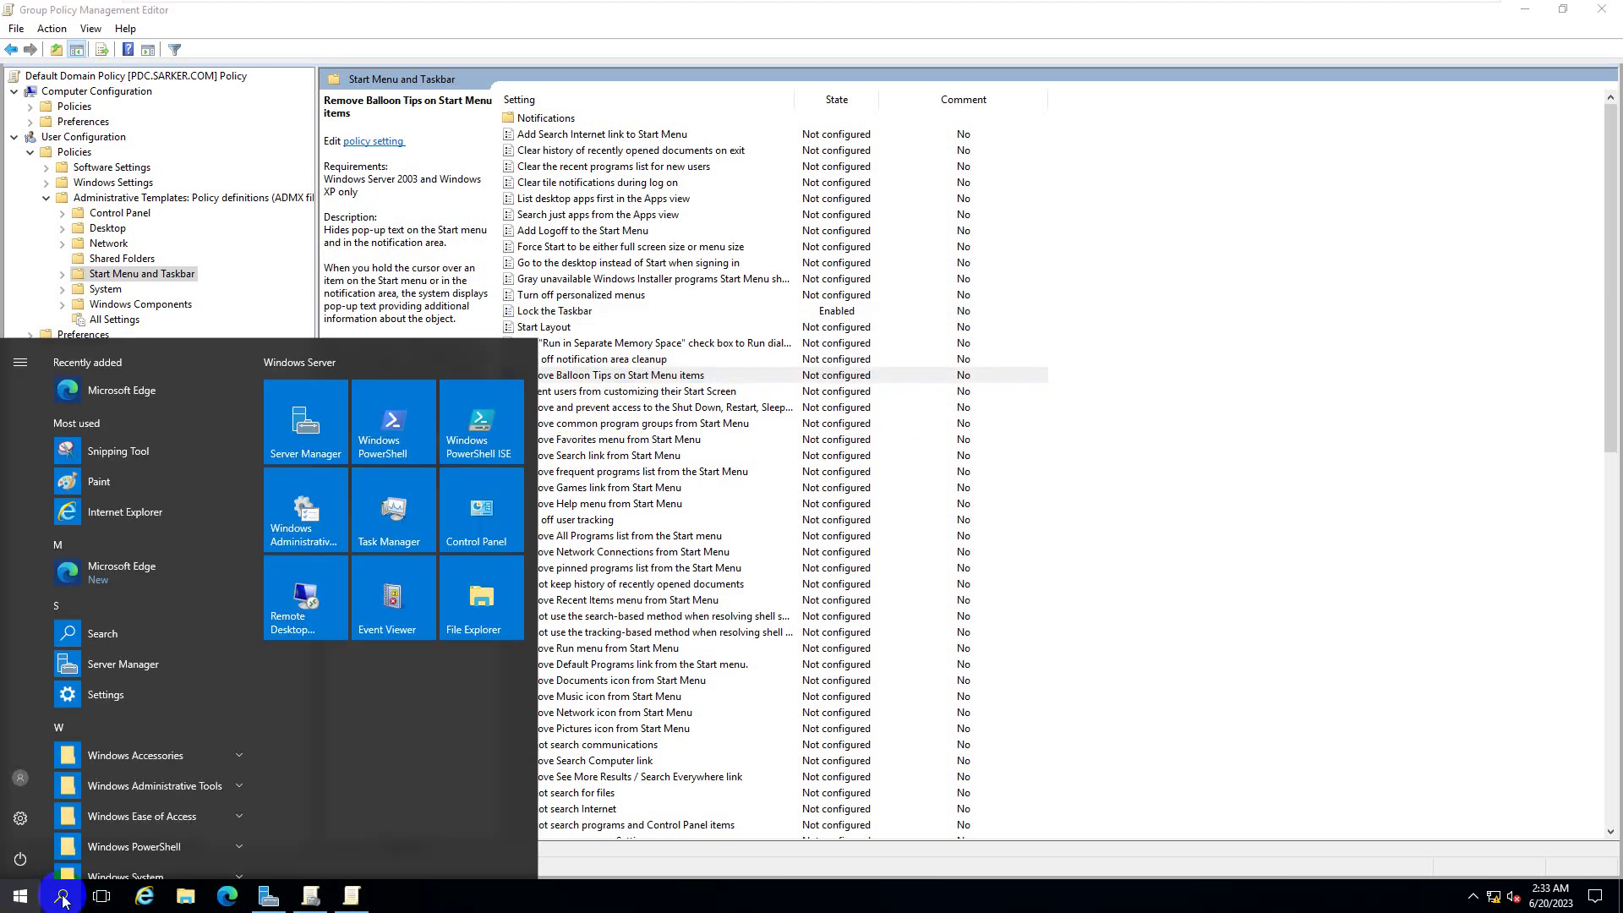
pyautogui.click(100, 634)
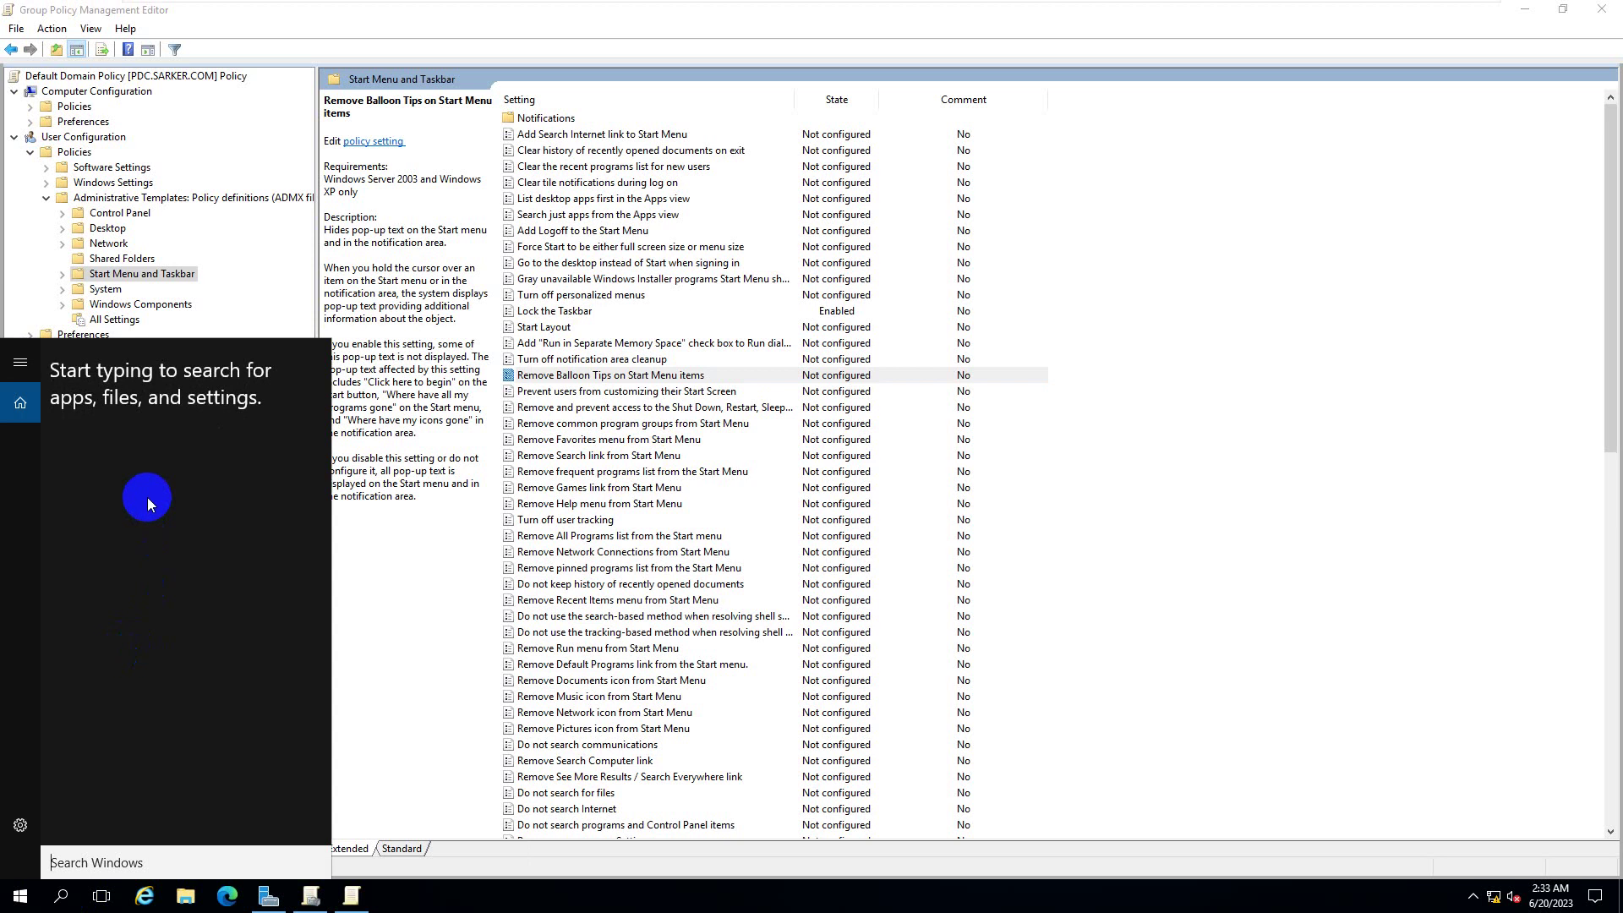
pyautogui.click(627, 471)
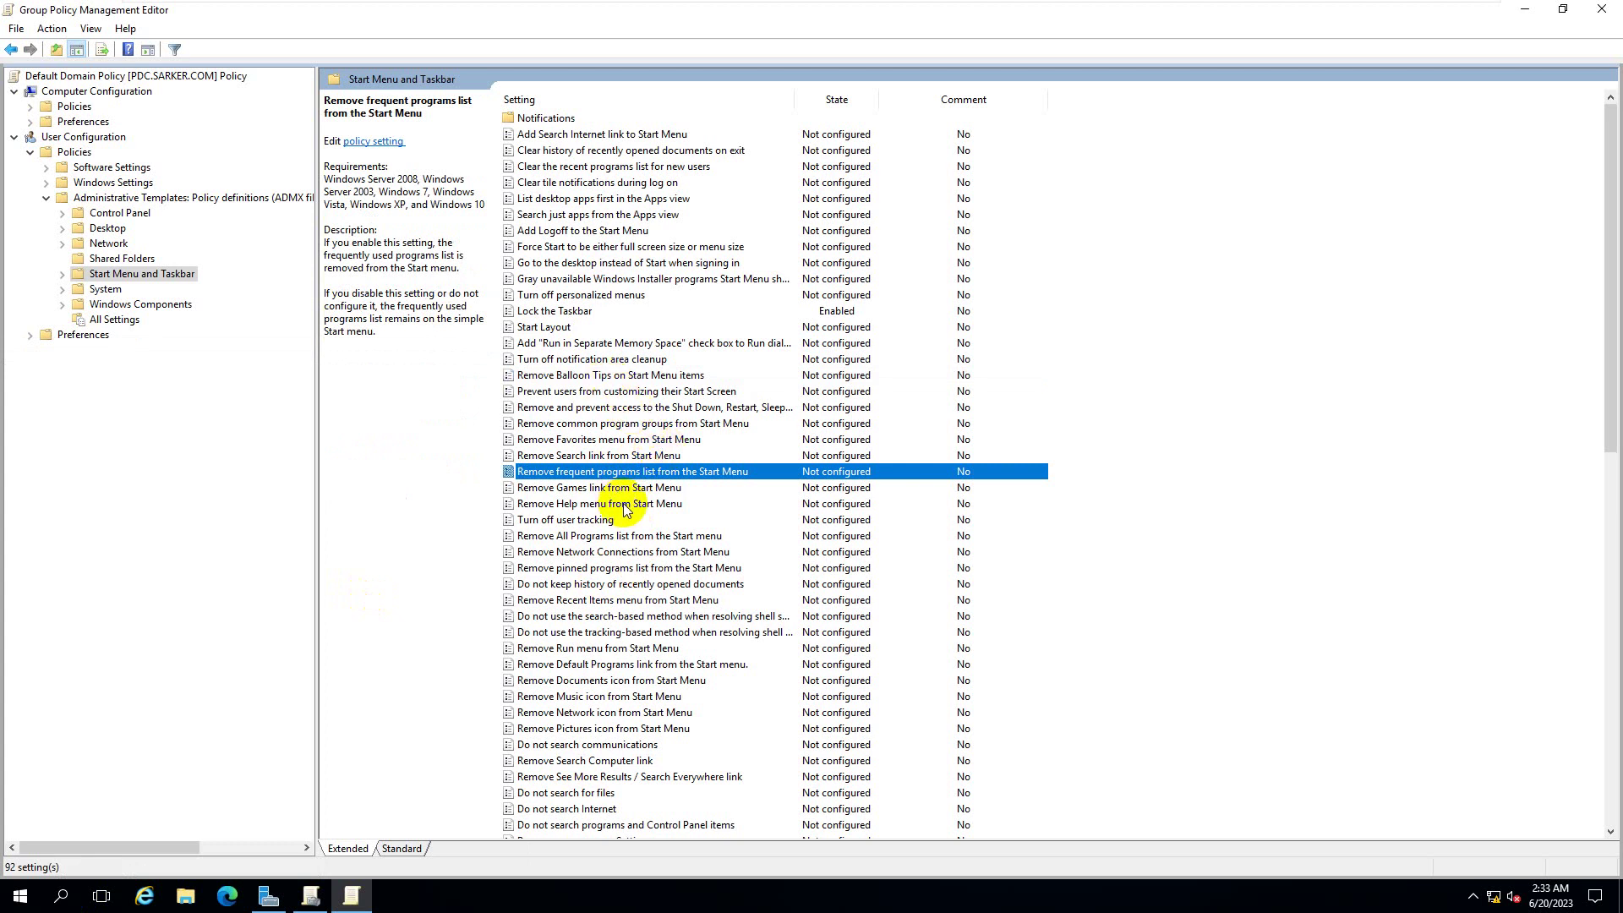
# - Scroll to the end of the Start Menu and Taskbar list and select Remove the battery meter
pyautogui.scroll(-9, 625, 507)
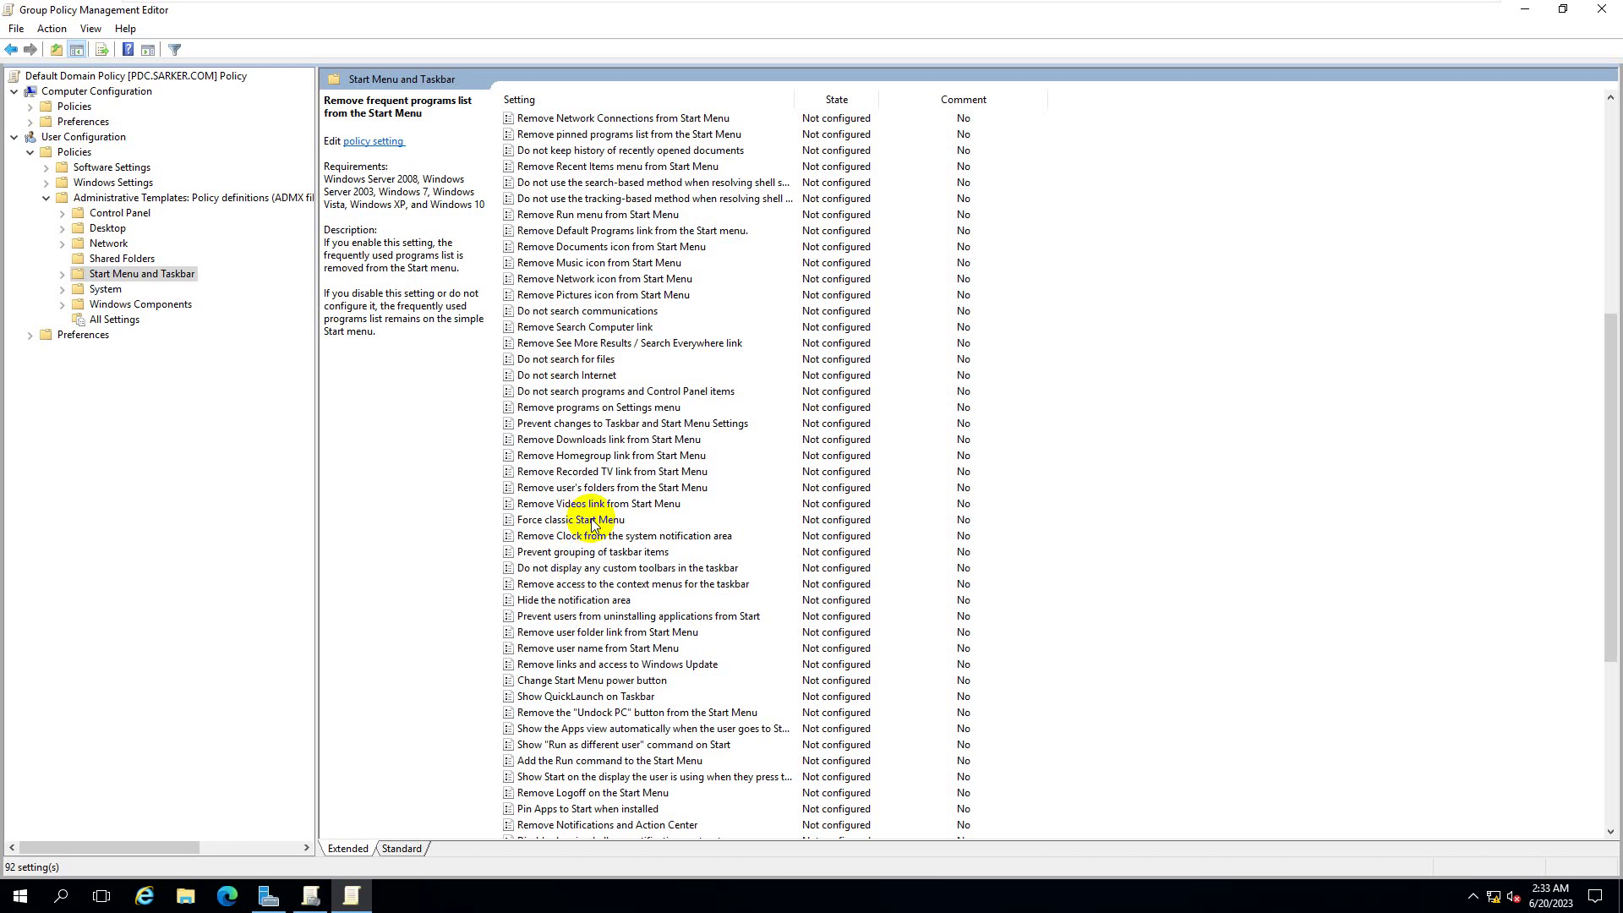
pyautogui.scroll(-7, 591, 523)
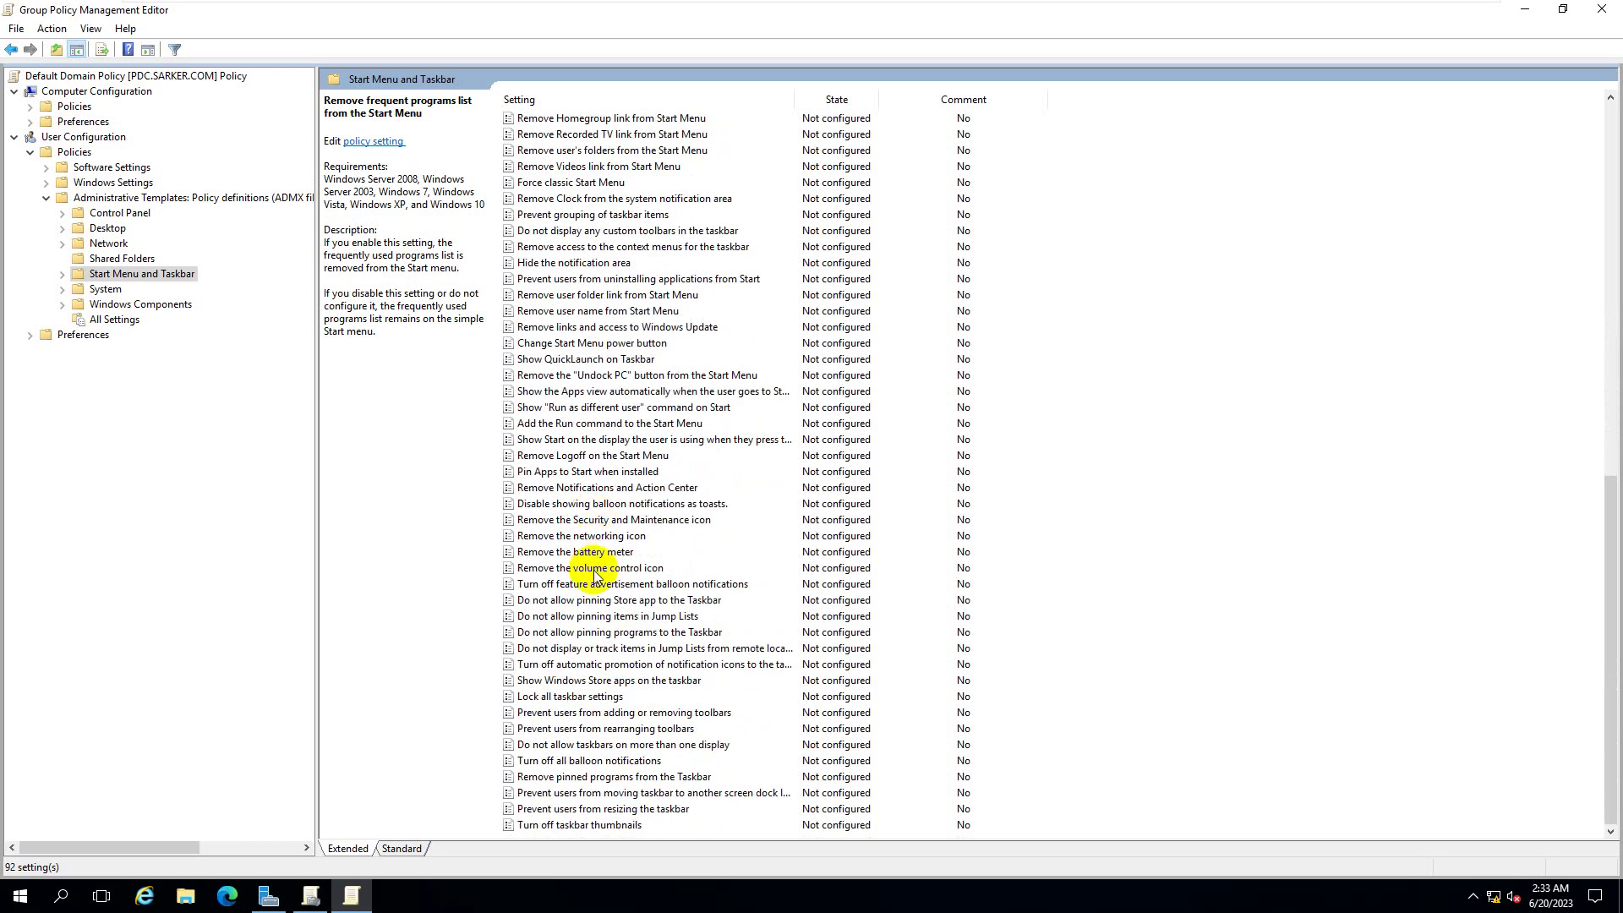
pyautogui.click(590, 554)
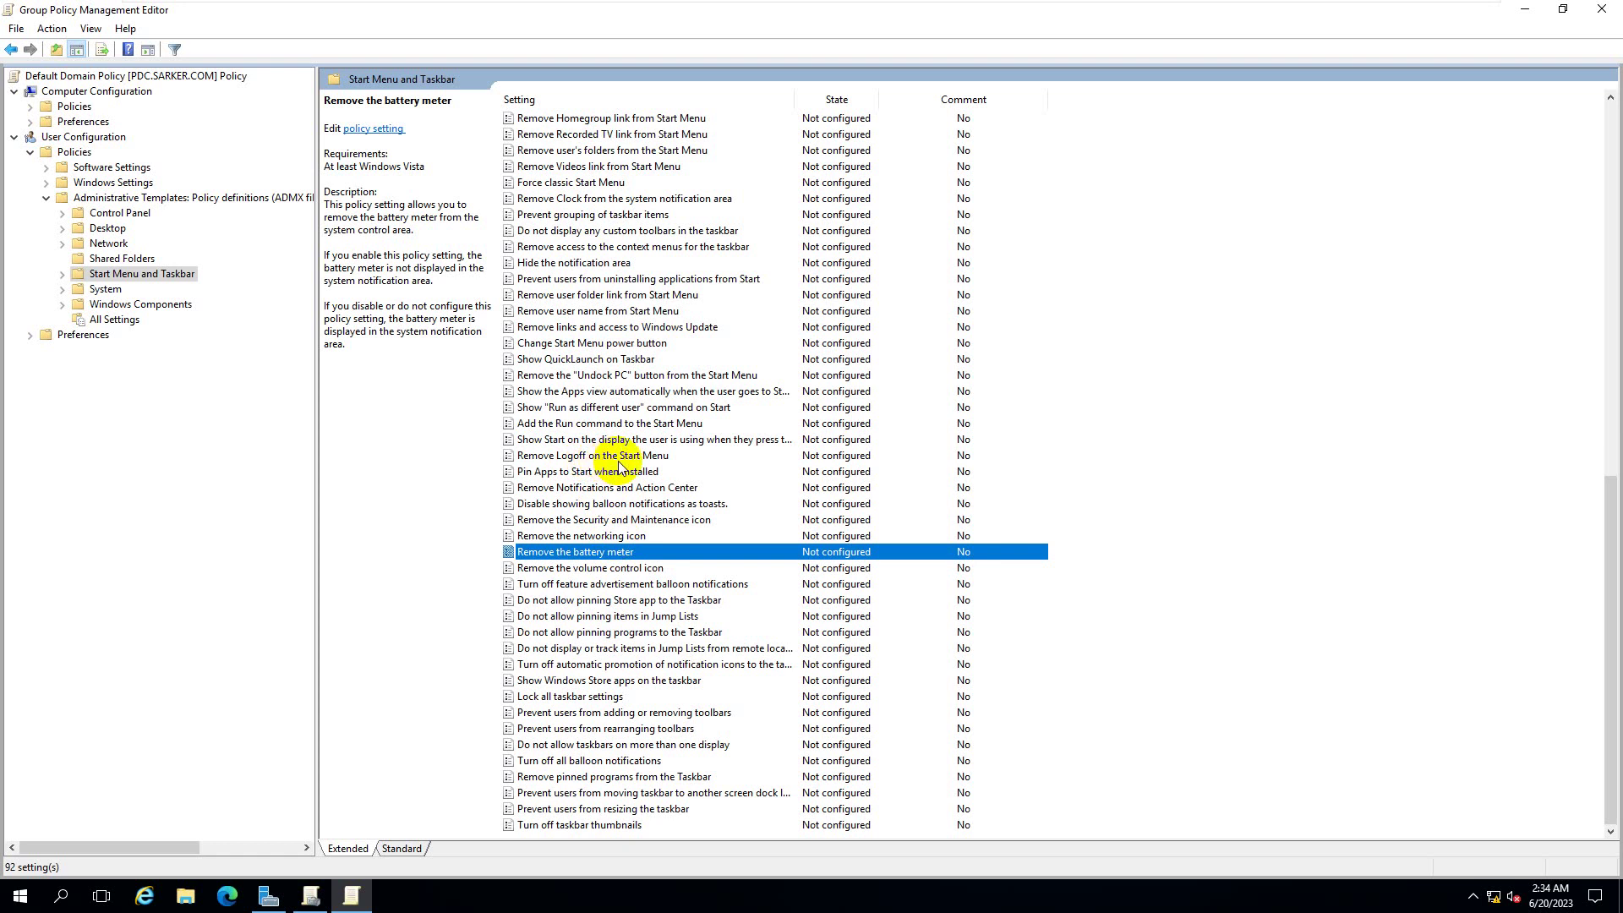
pyautogui.rightClick(588, 896)
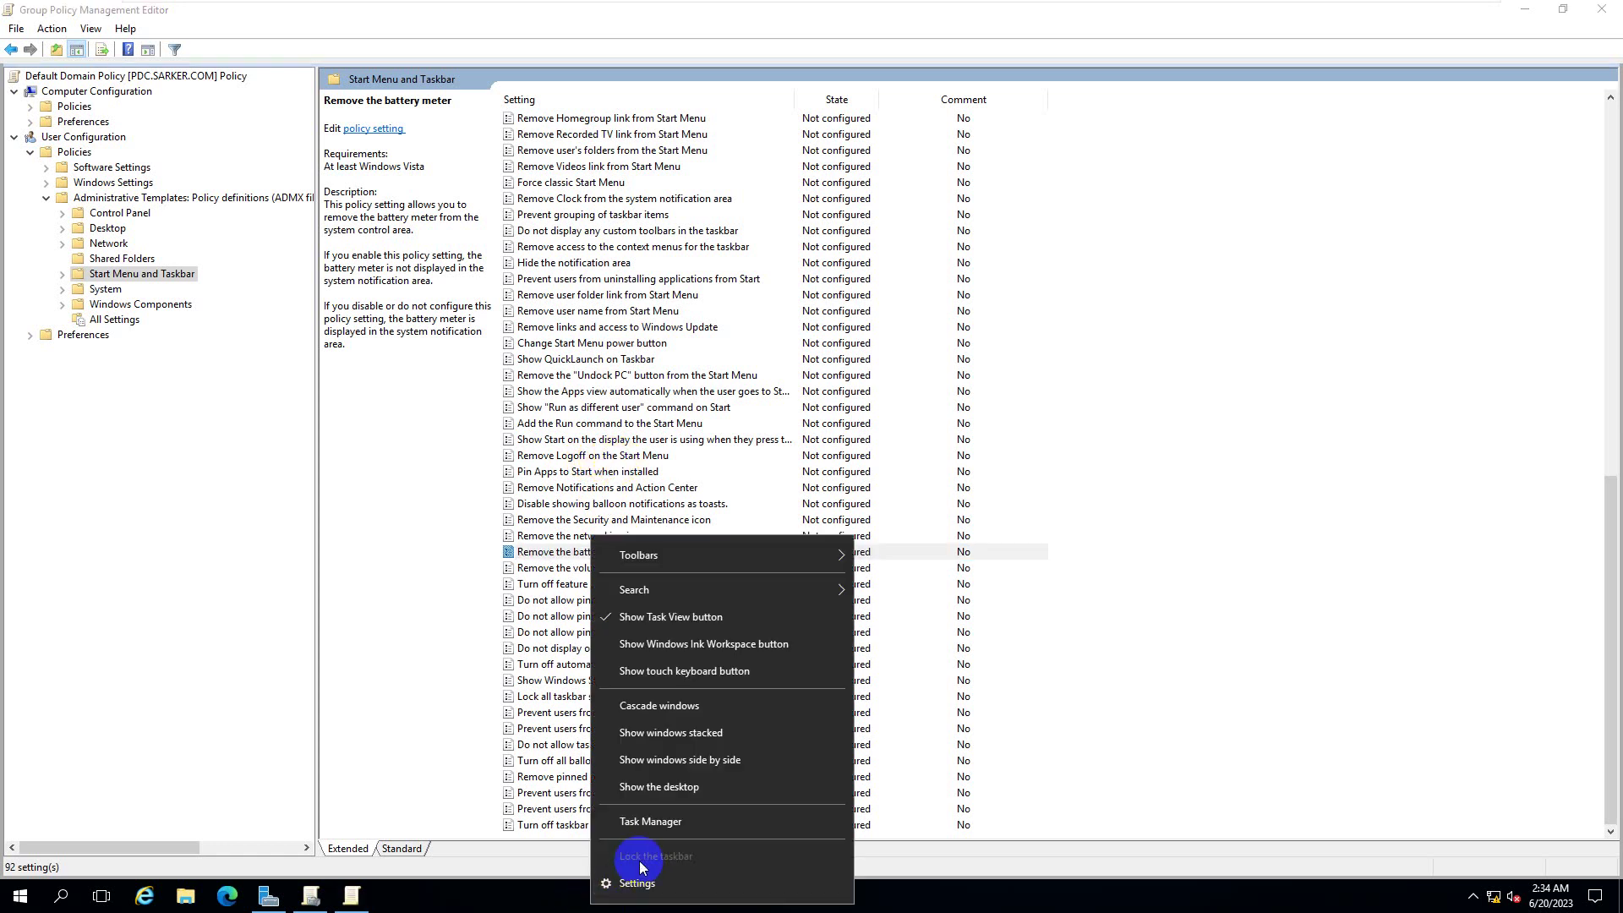
pyautogui.click(456, 546)
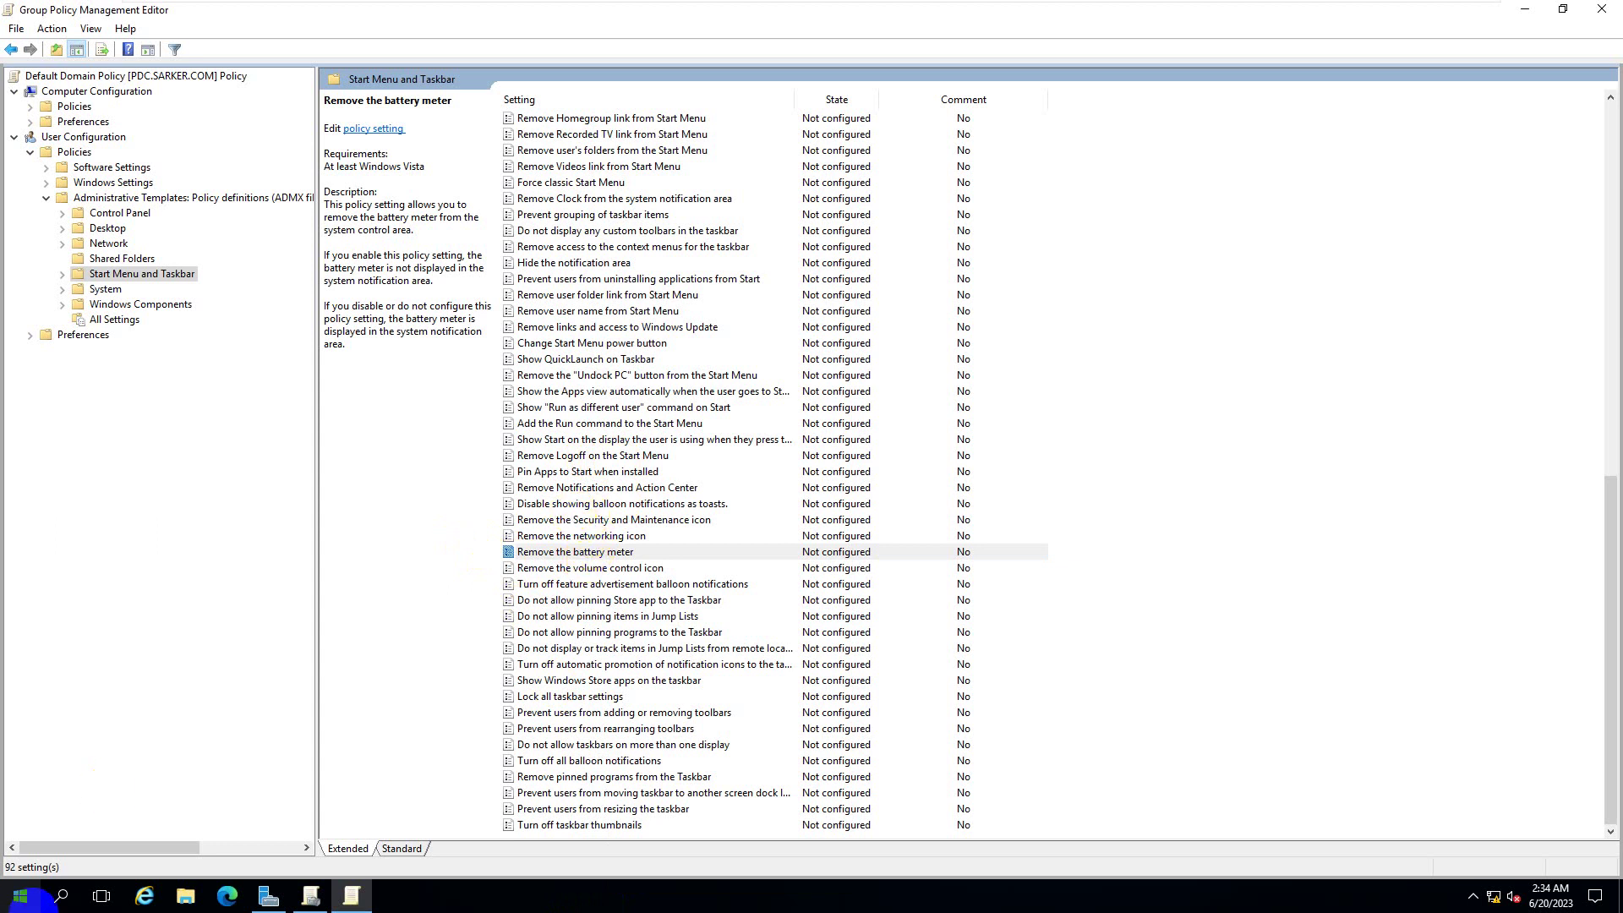
pyautogui.click(21, 898)
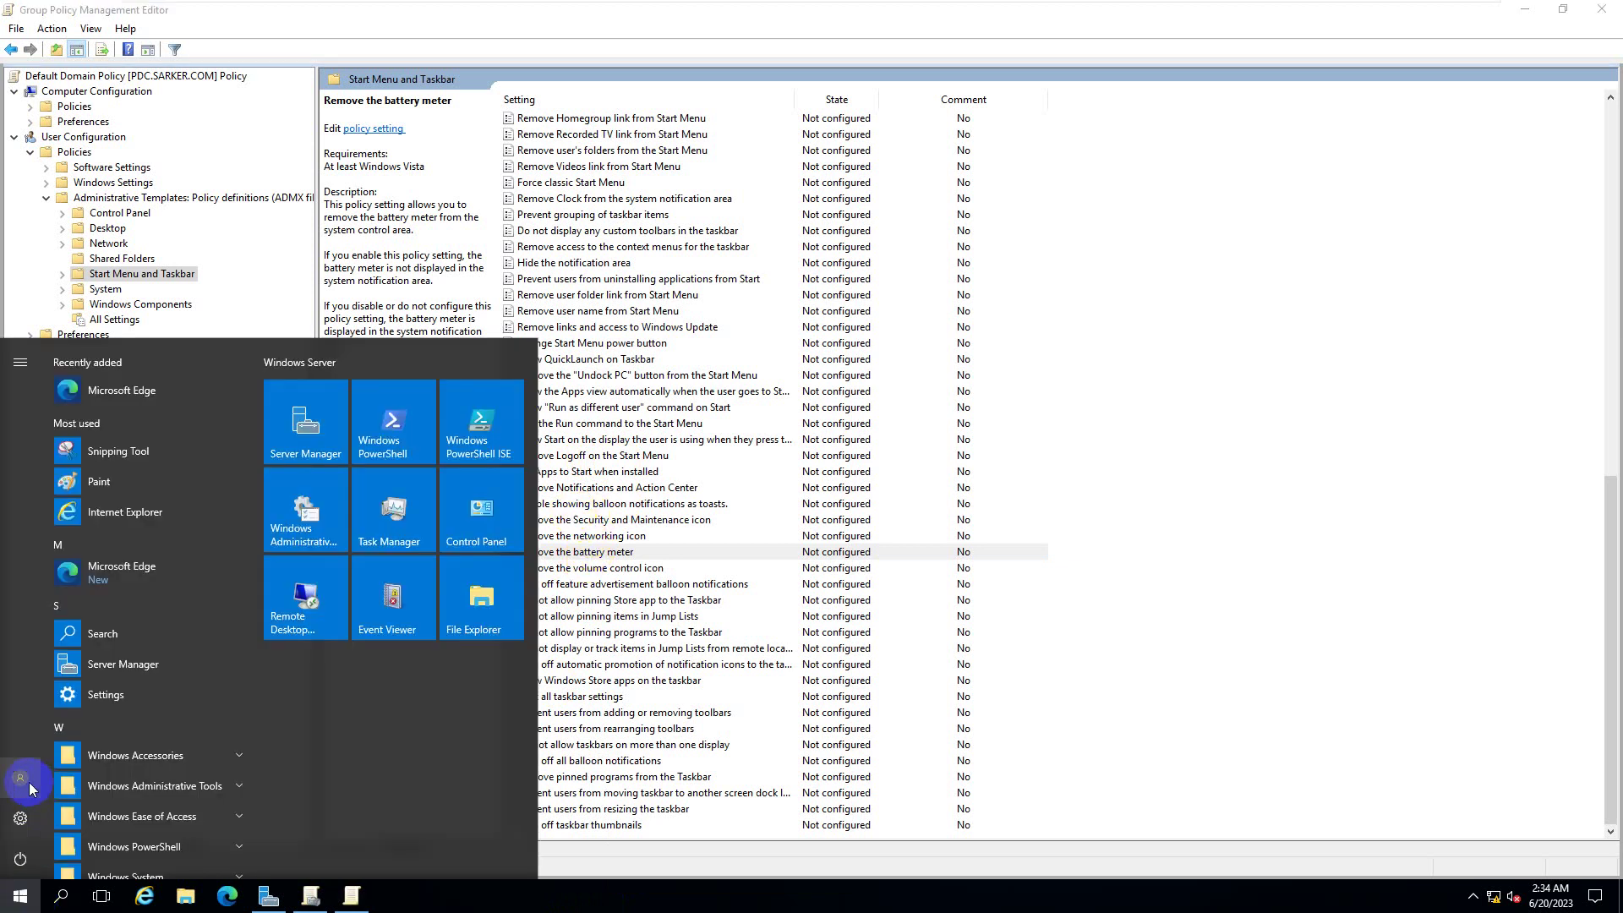
pyautogui.click(28, 783)
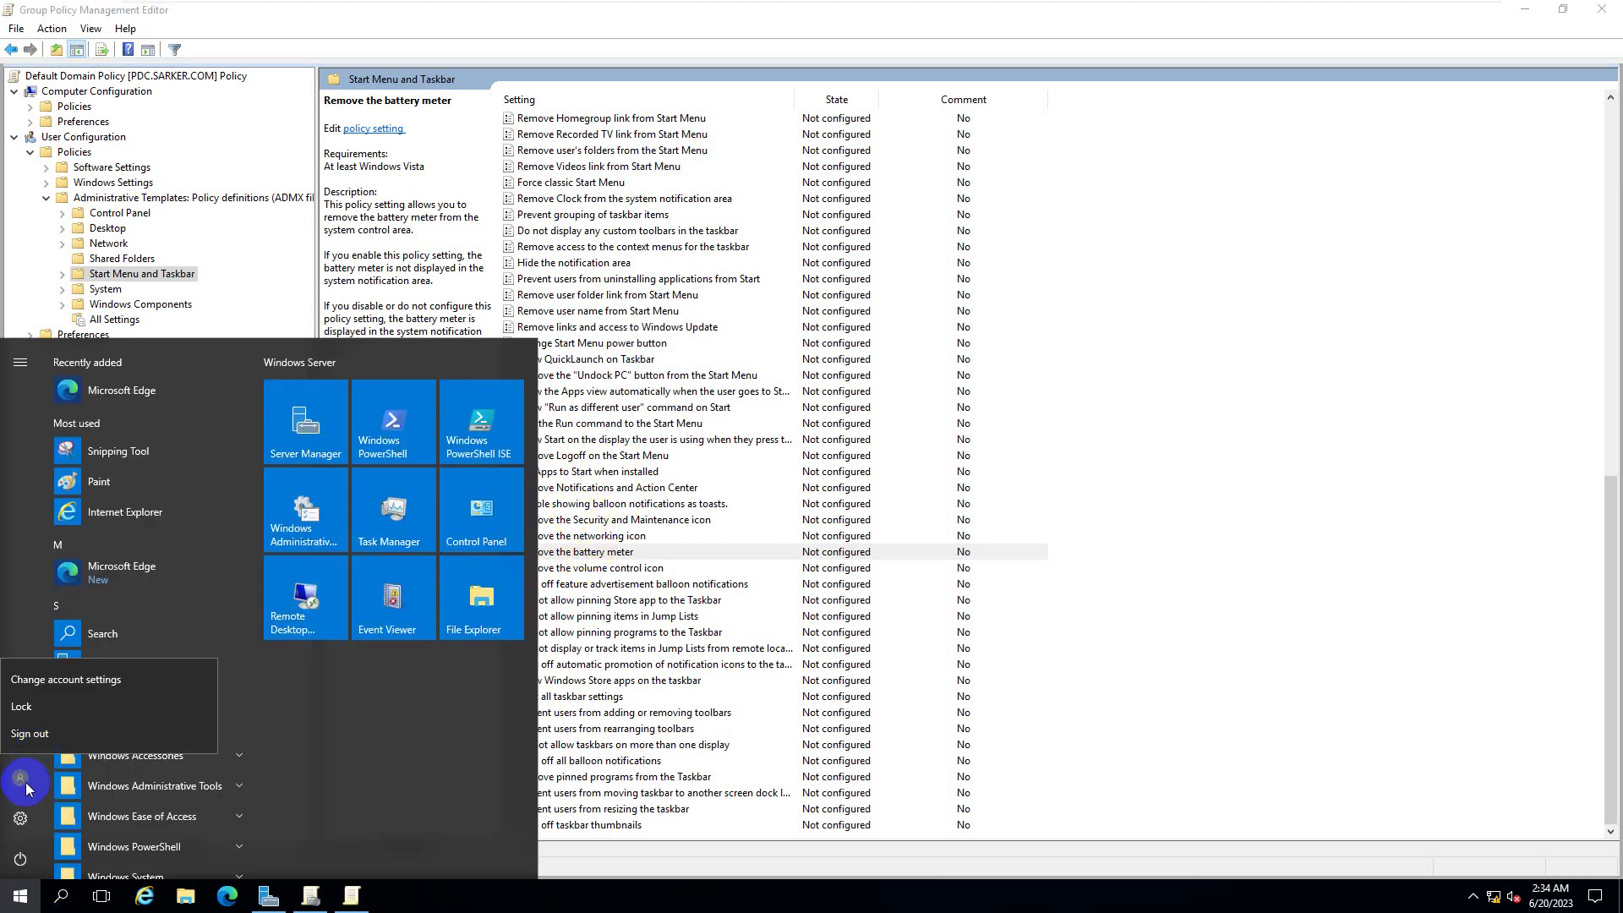
pyautogui.click(25, 787)
pyautogui.click(20, 818)
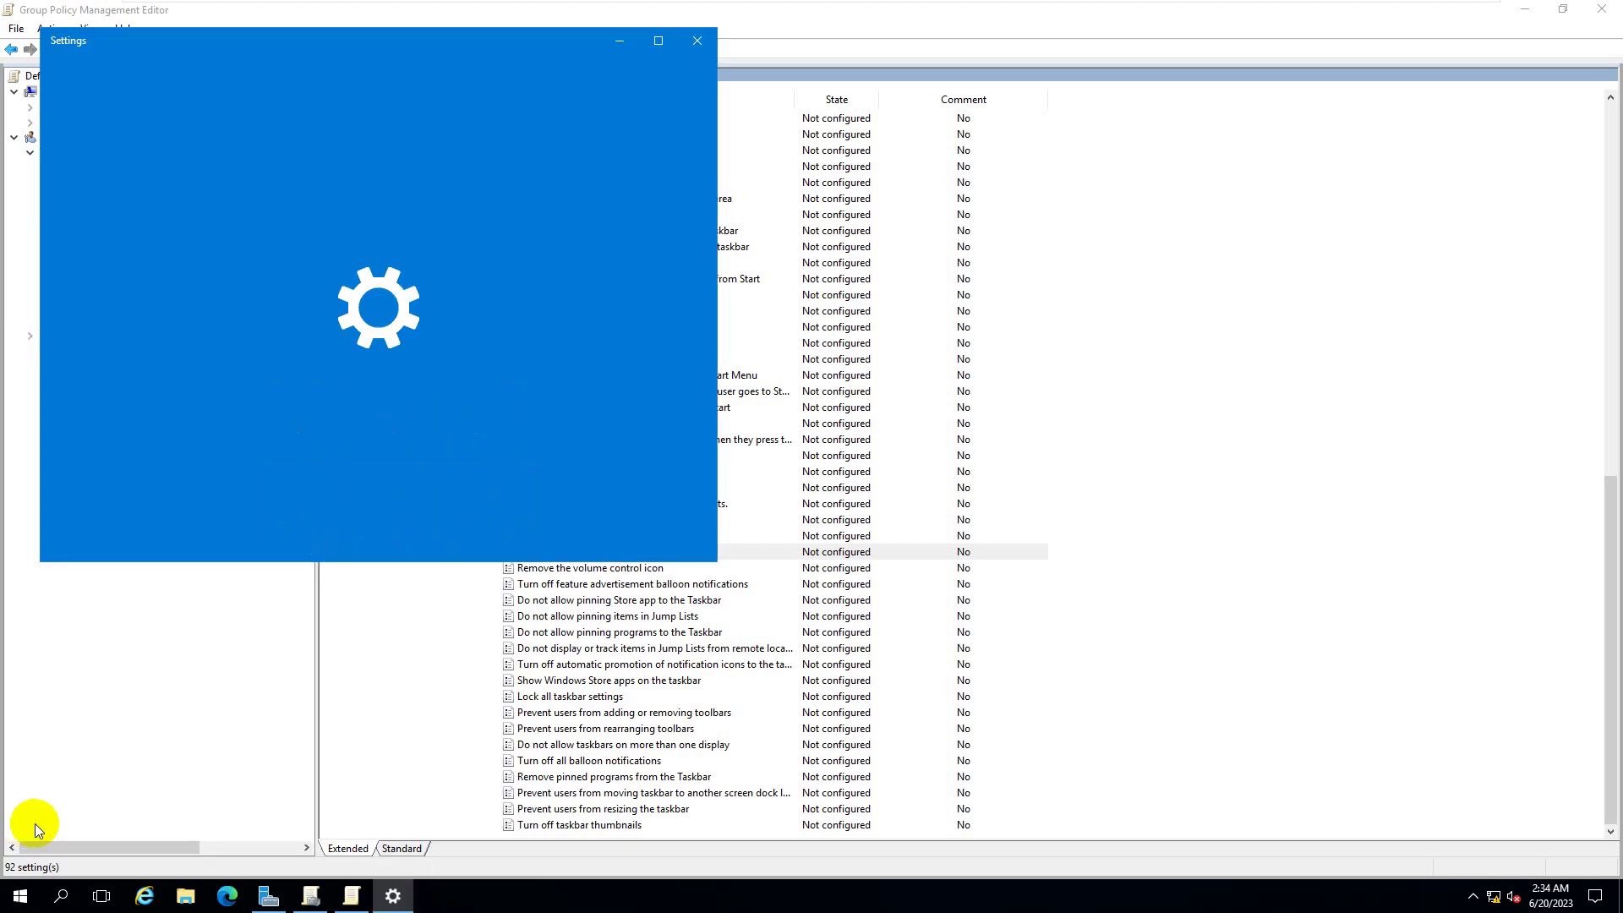
pyautogui.click(698, 40)
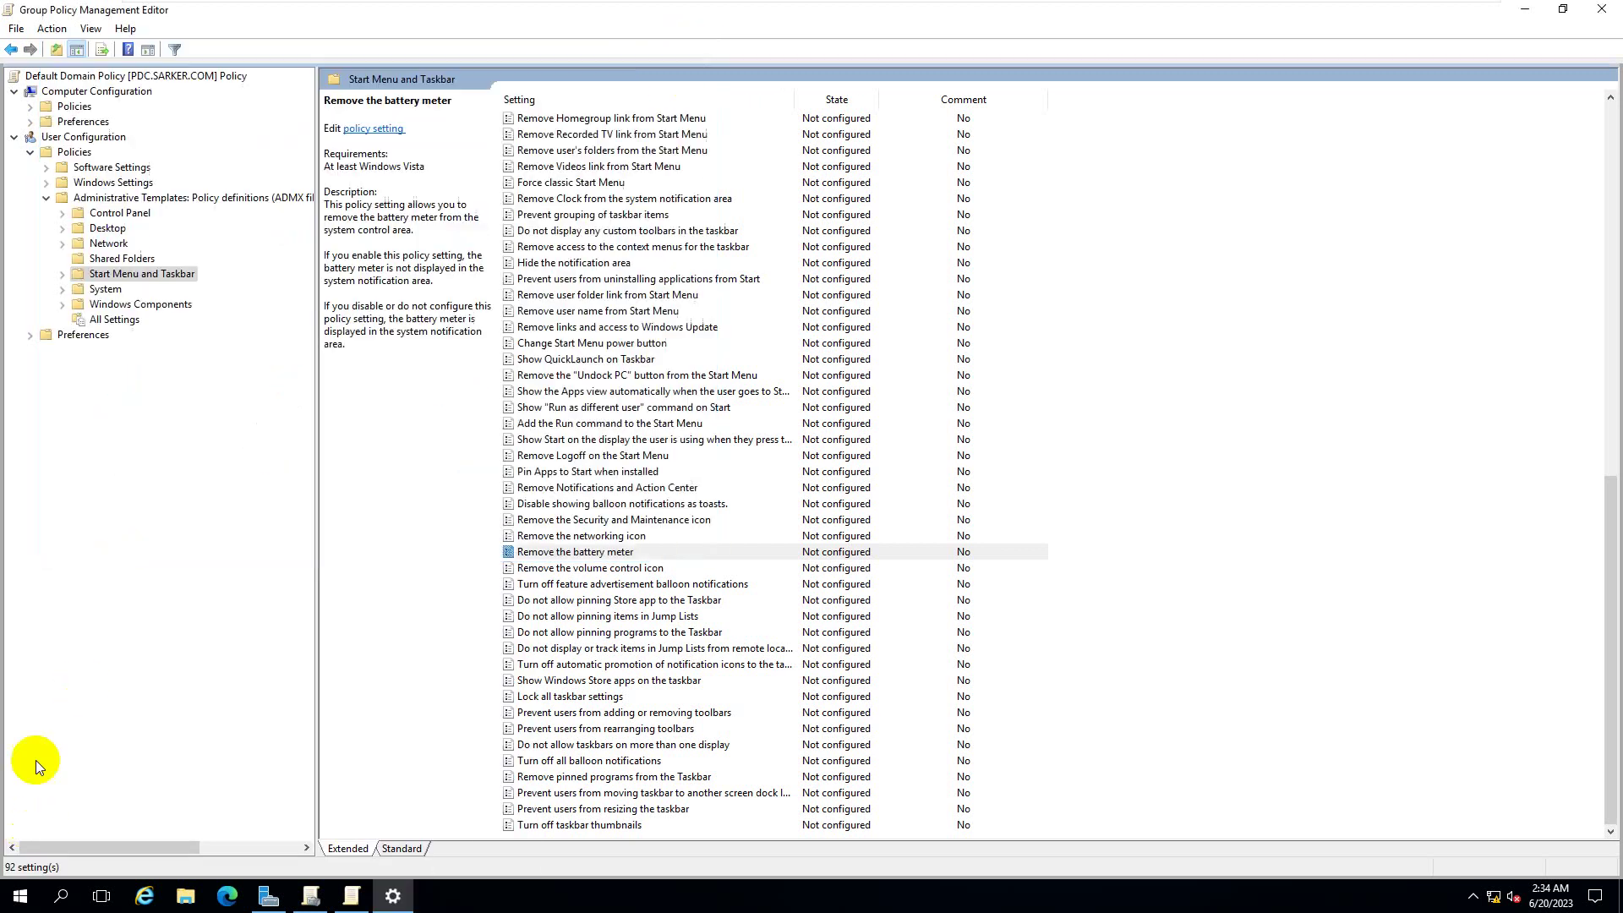
pyautogui.click(19, 894)
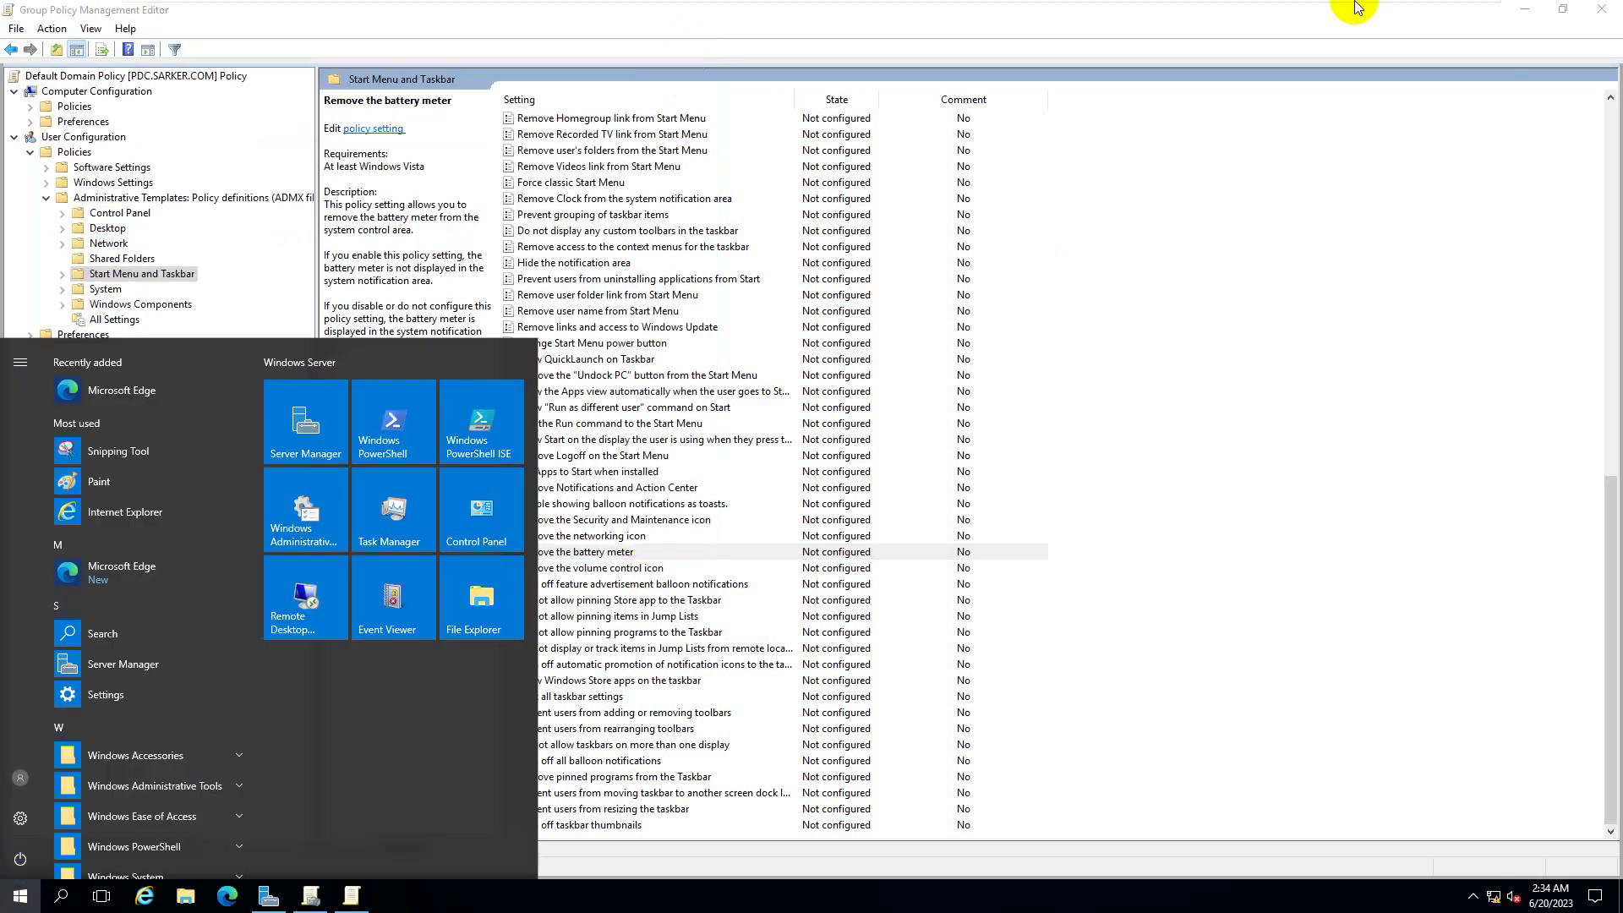
pyautogui.click(1028, 11)
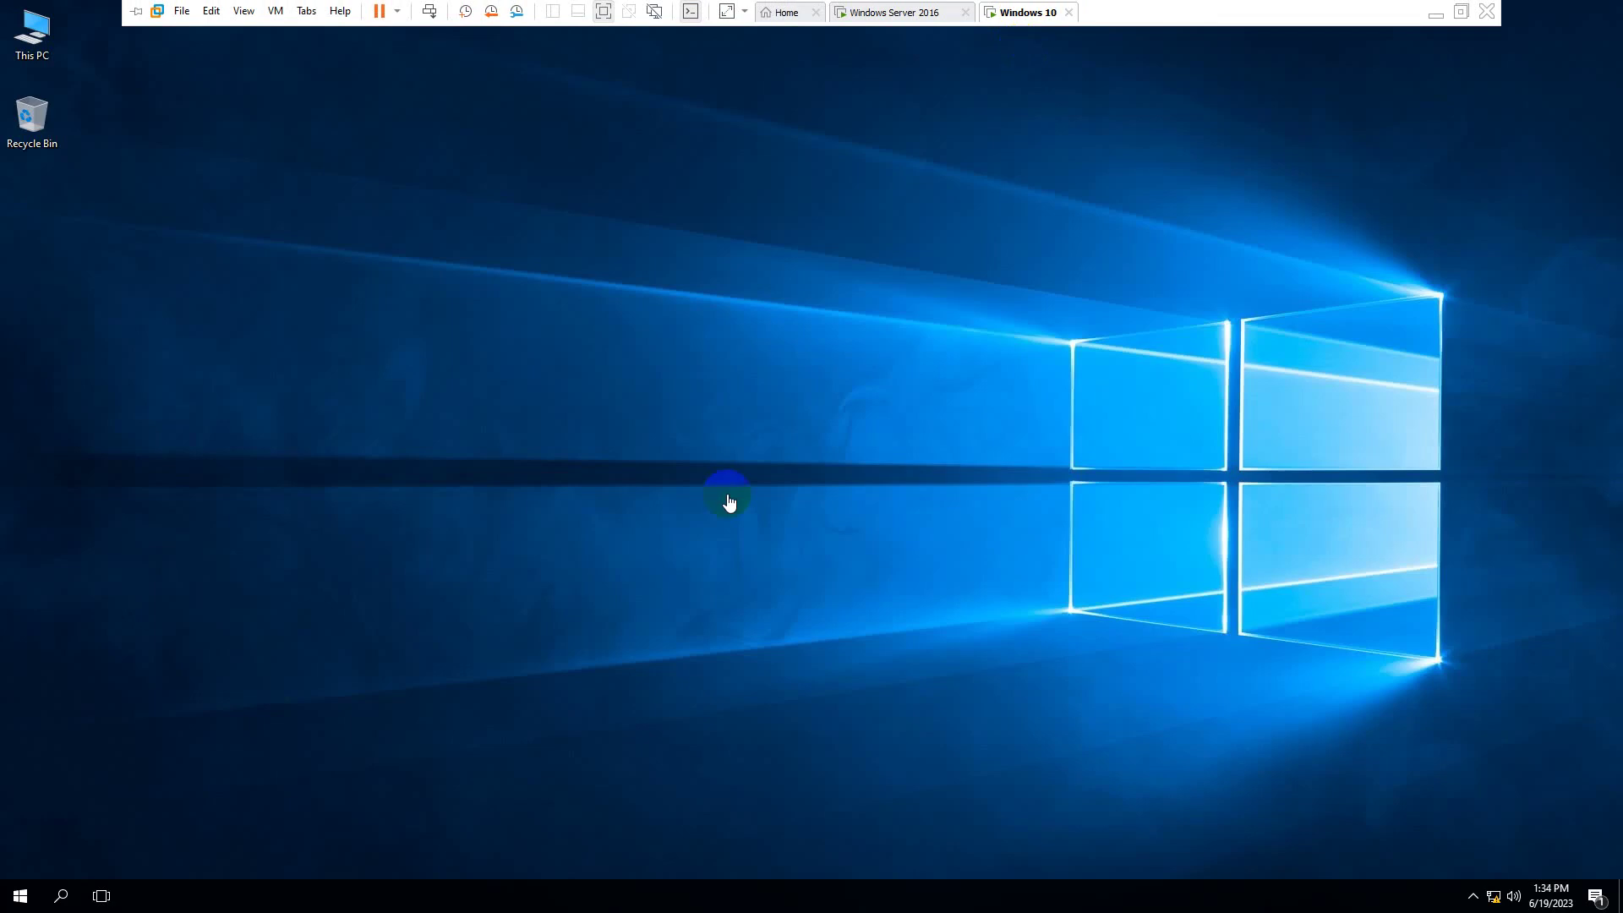
pyautogui.click(730, 502)
pyautogui.click(20, 895)
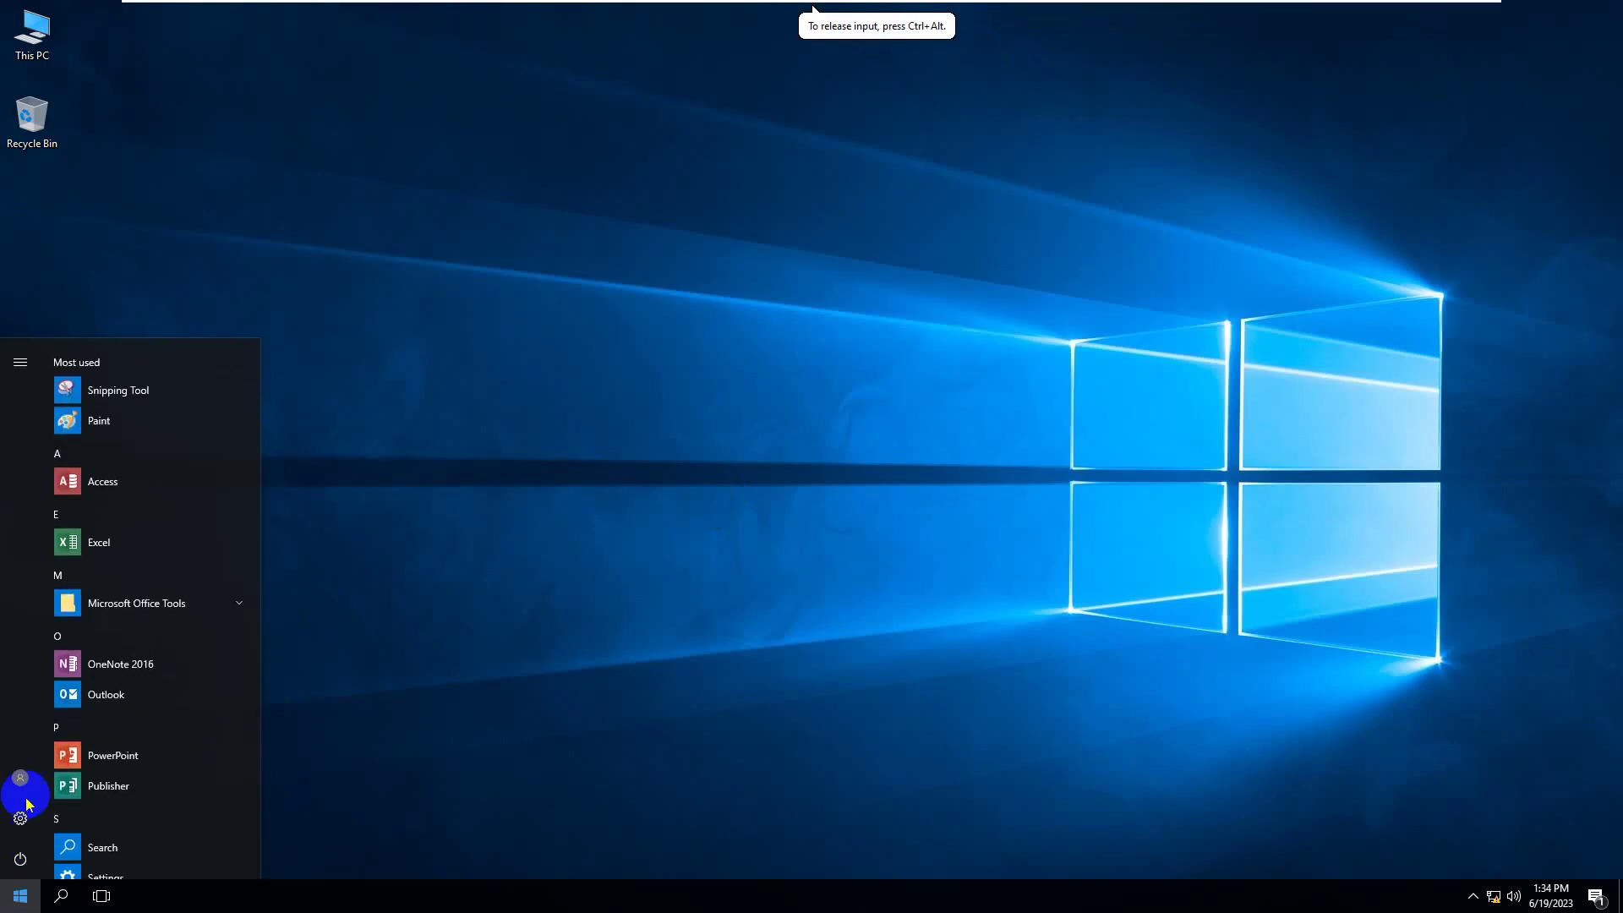
pyautogui.click(22, 775)
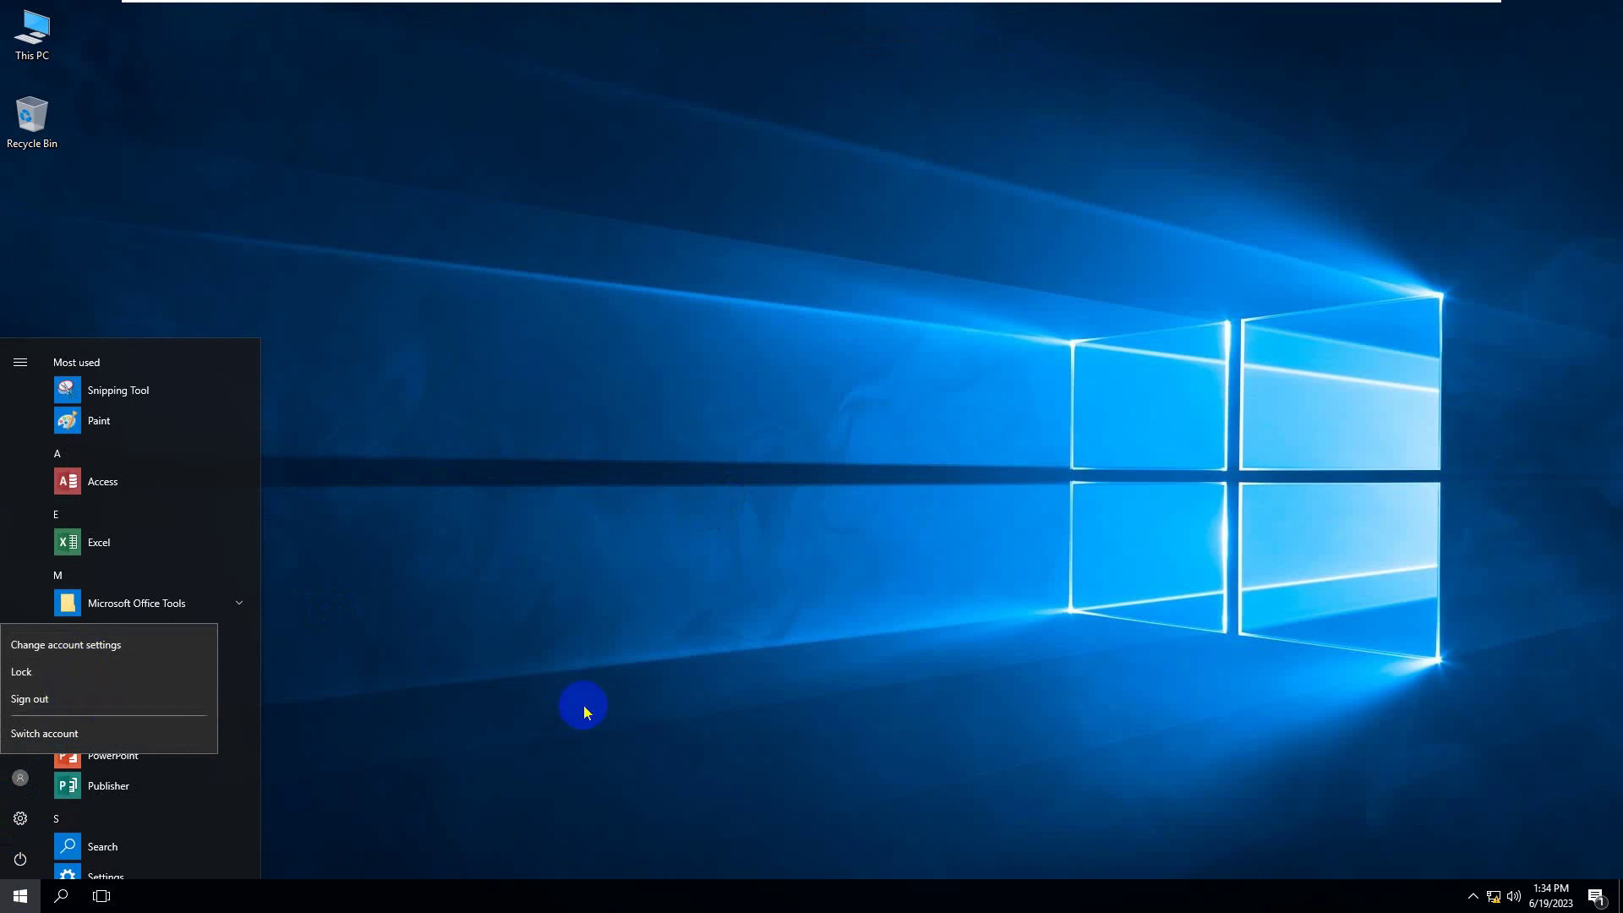
pyautogui.click(777, 541)
pyautogui.moveTo(1108, 5)
pyautogui.click(930, 12)
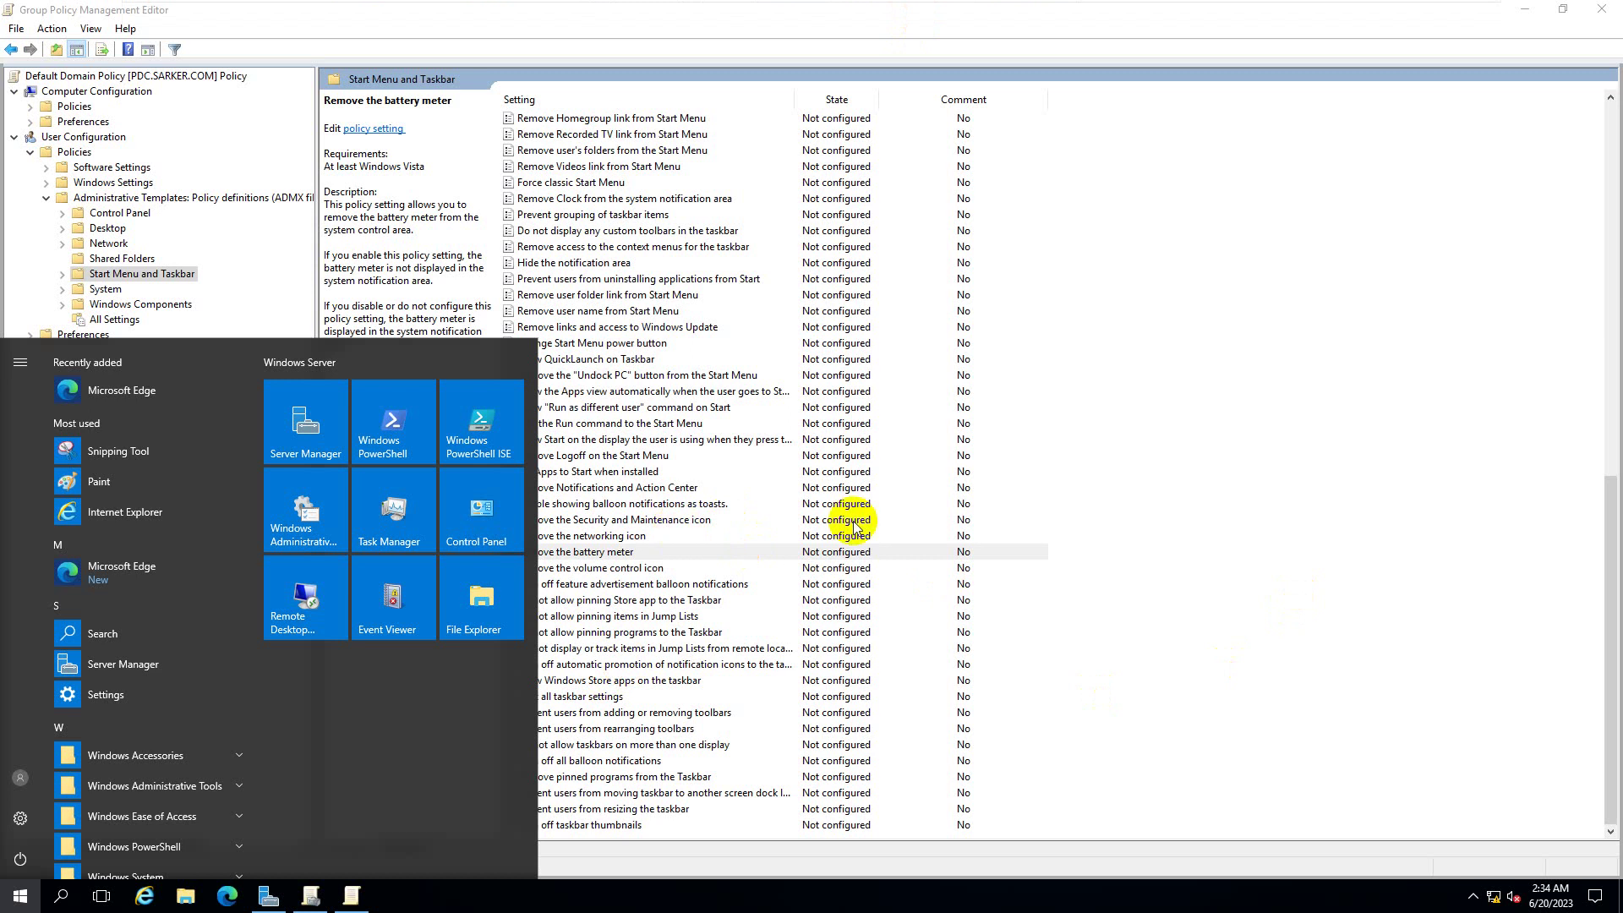
# - Close the Start menu and read Do not allow pinning programs and Remove pinned programs from the Taskbar
pyautogui.click(1098, 498)
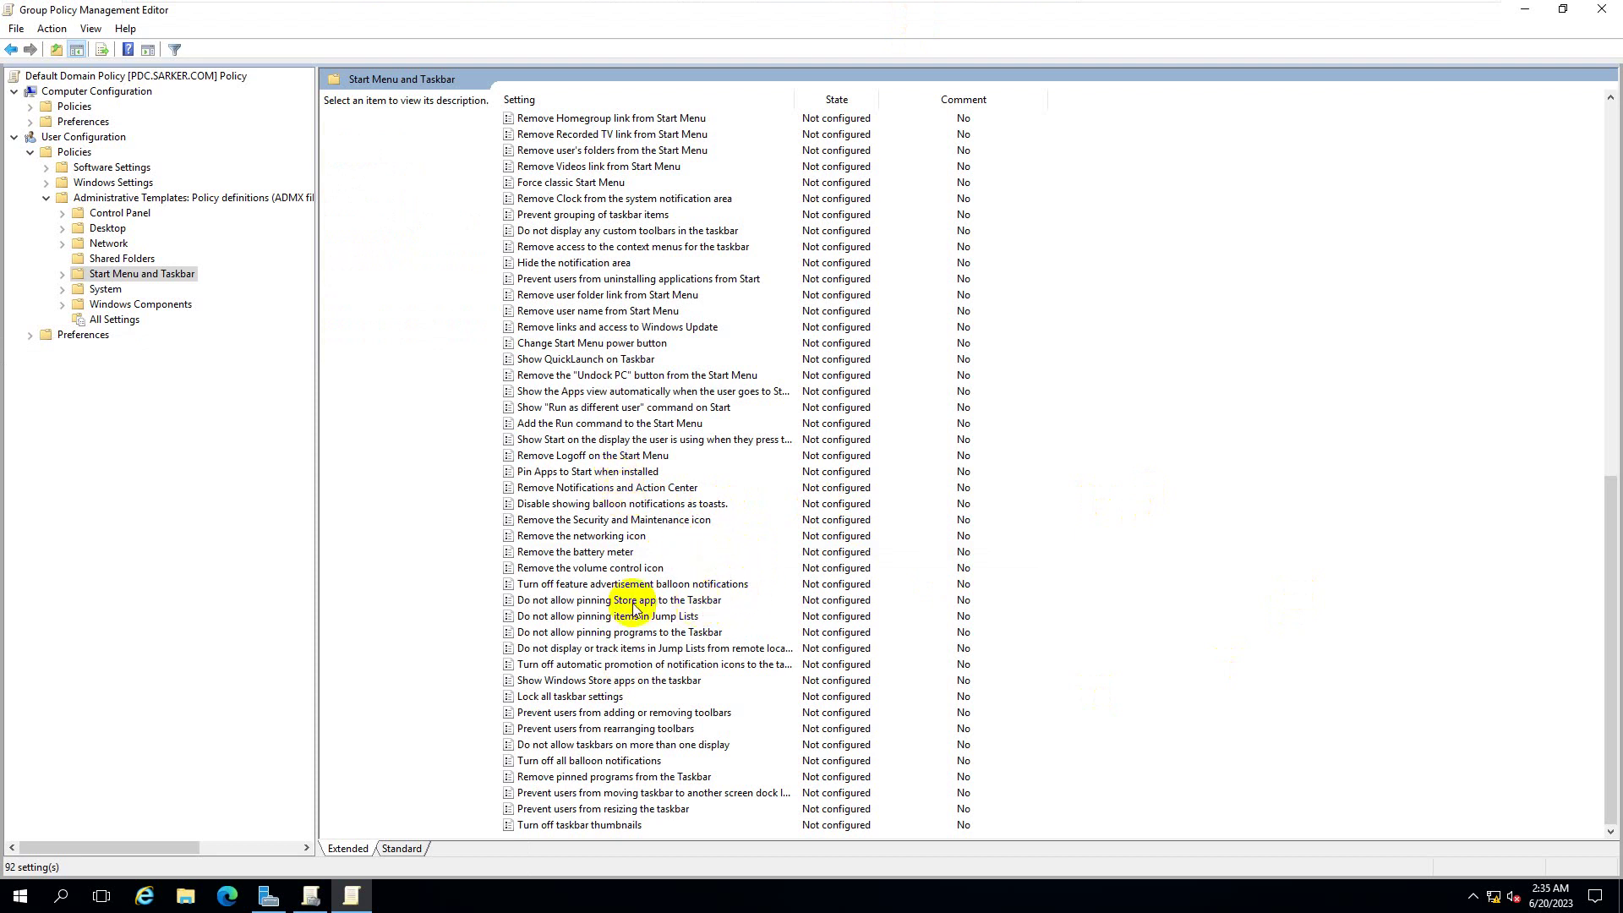
pyautogui.rightClick(515, 898)
pyautogui.click(466, 904)
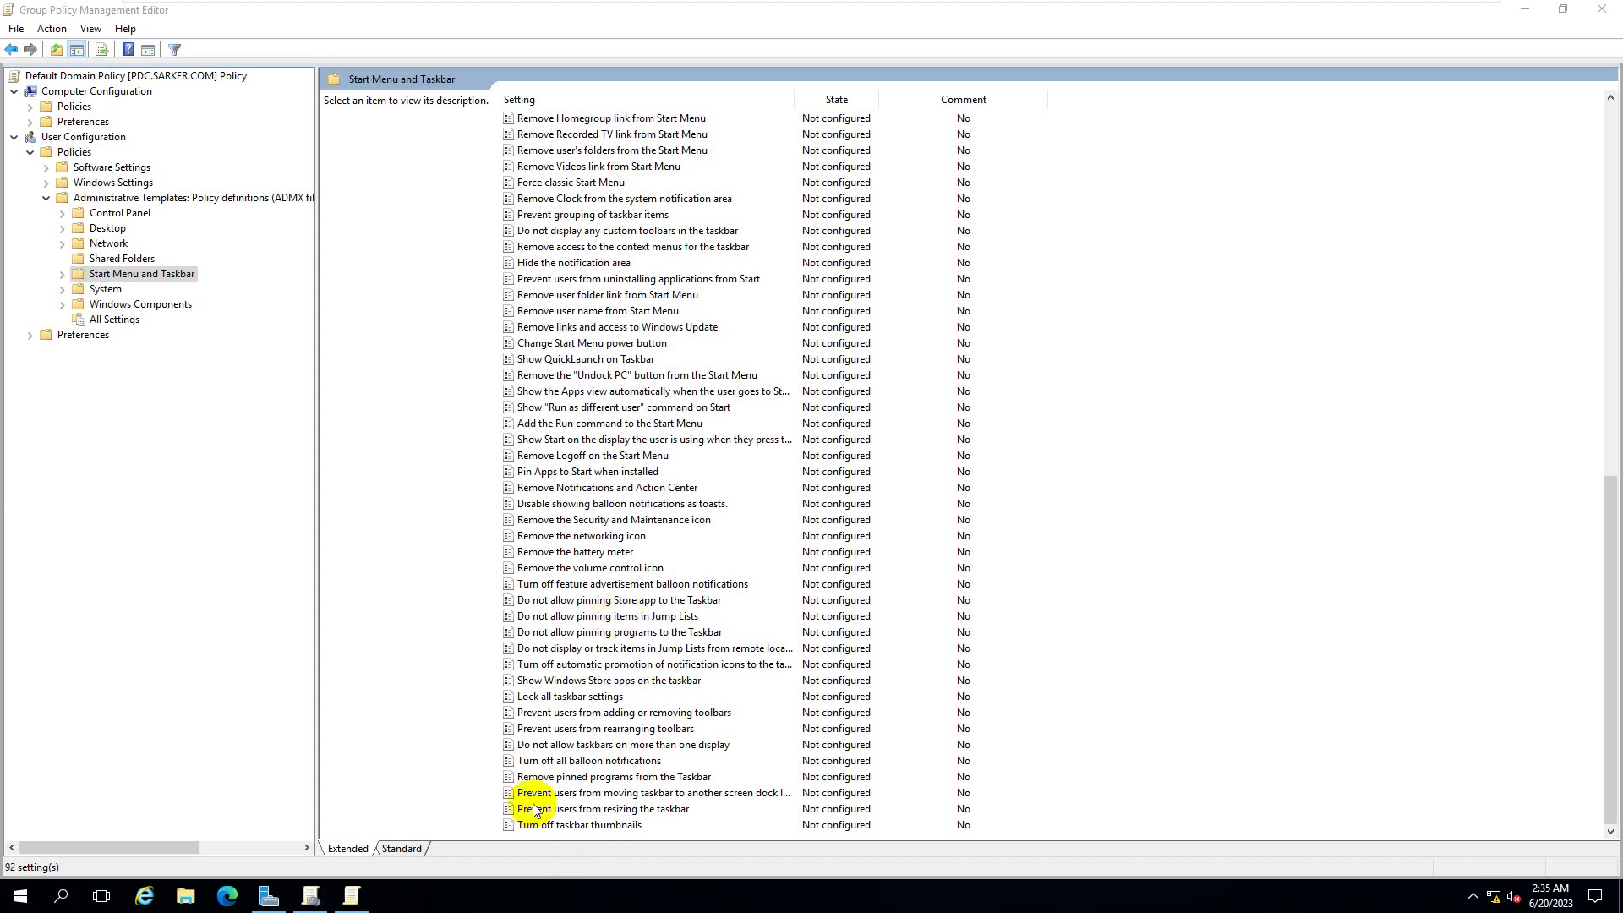
pyautogui.click(696, 633)
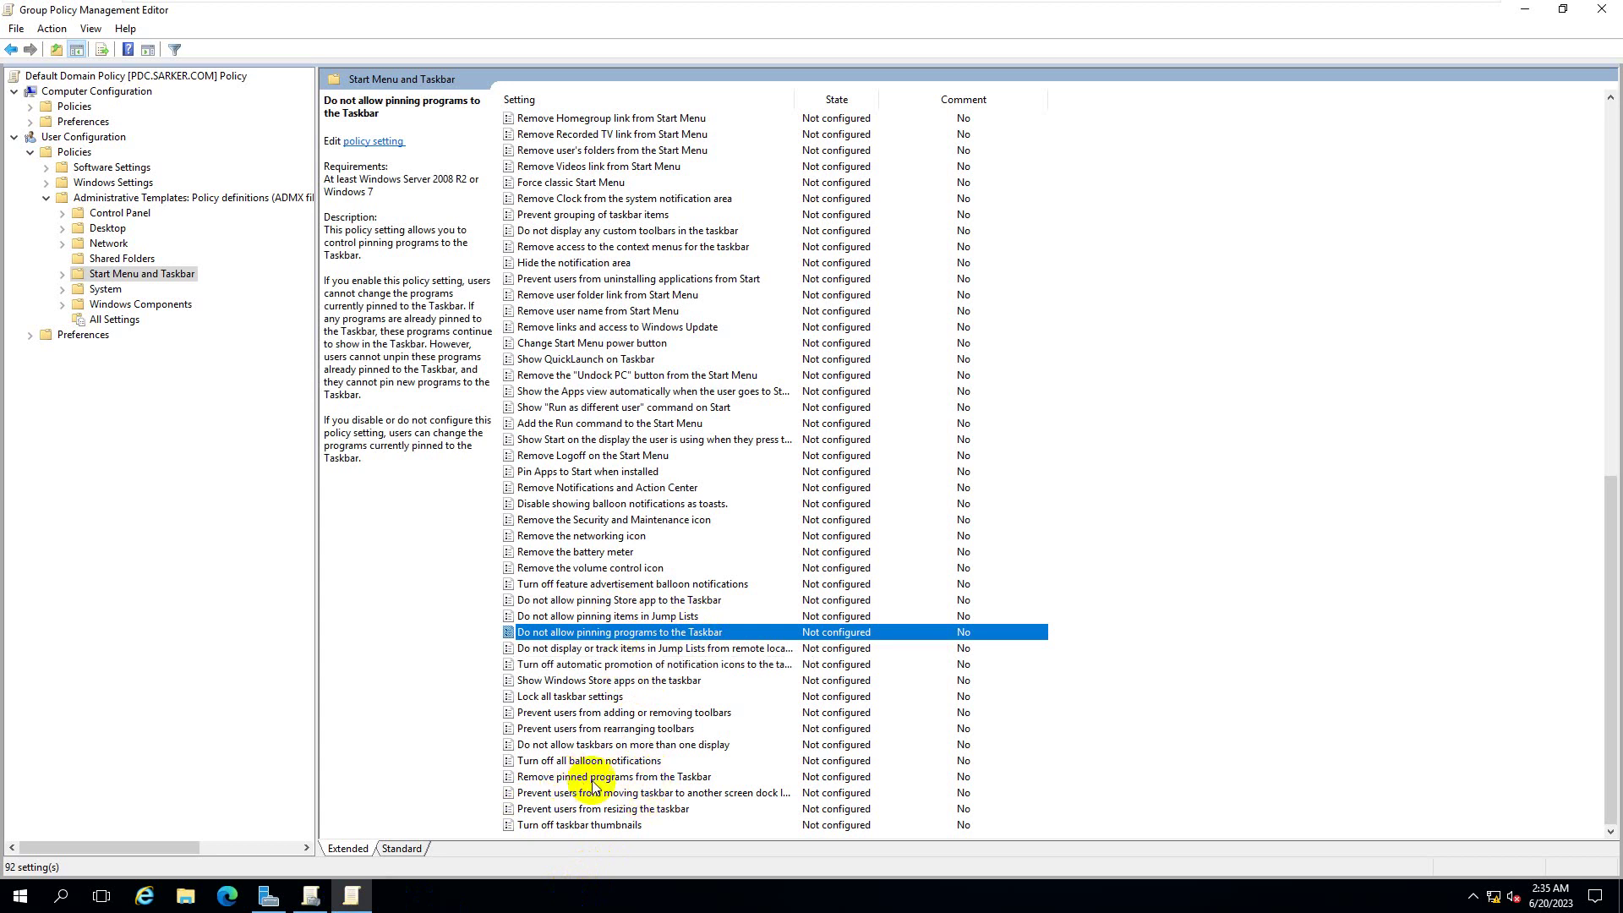
pyautogui.click(564, 778)
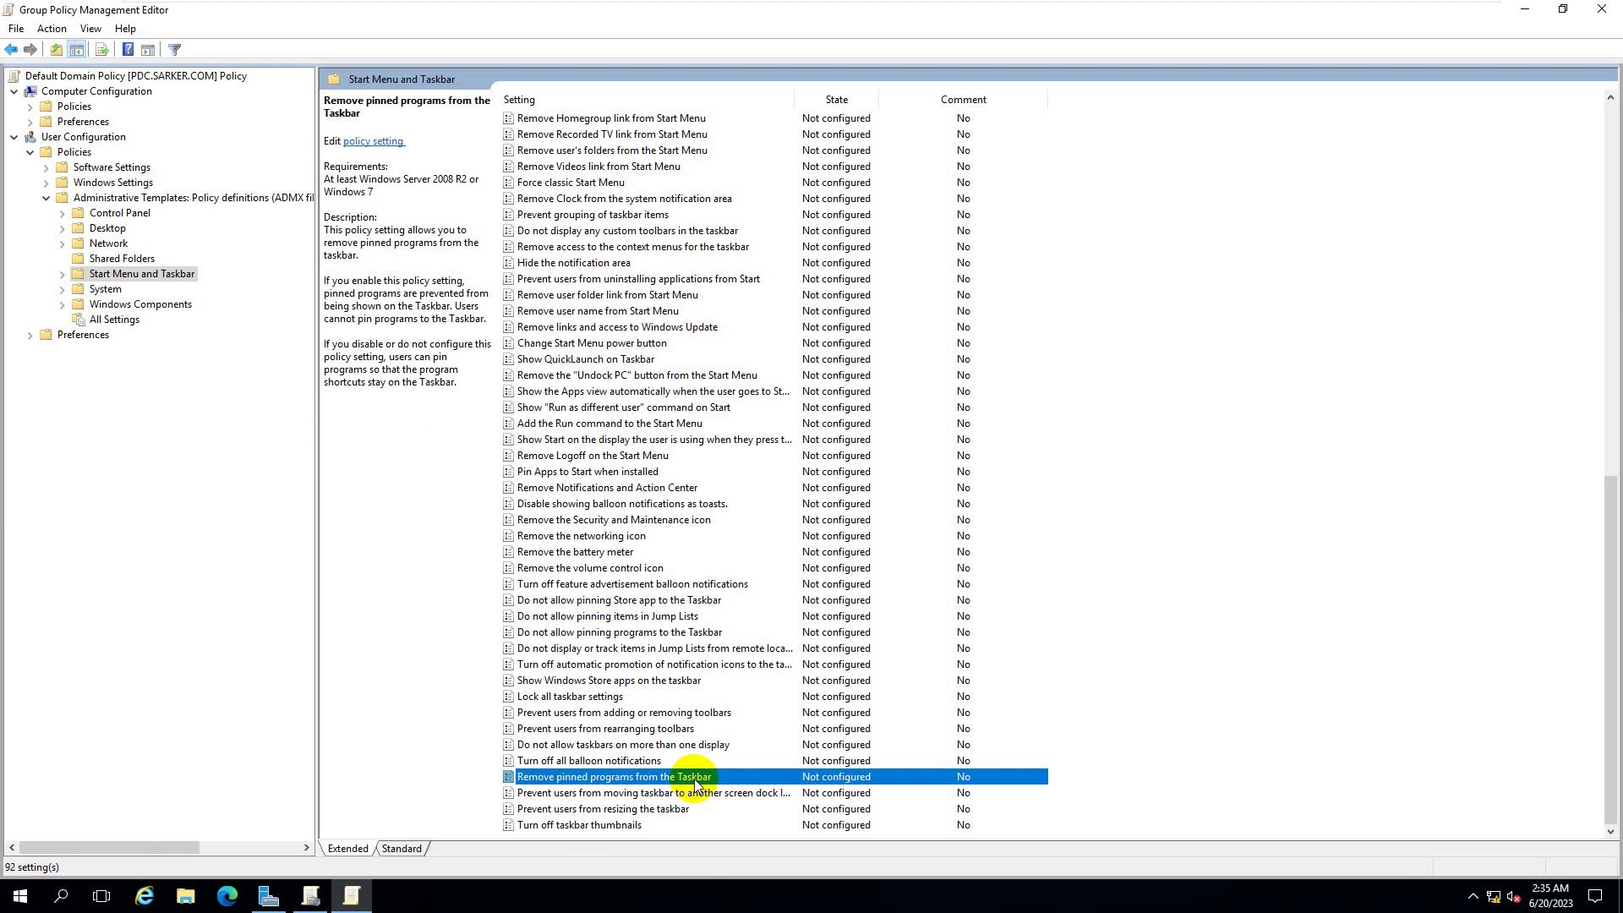
# - Pin Snipping Tool to Start and check the new tile
pyautogui.click(25, 901)
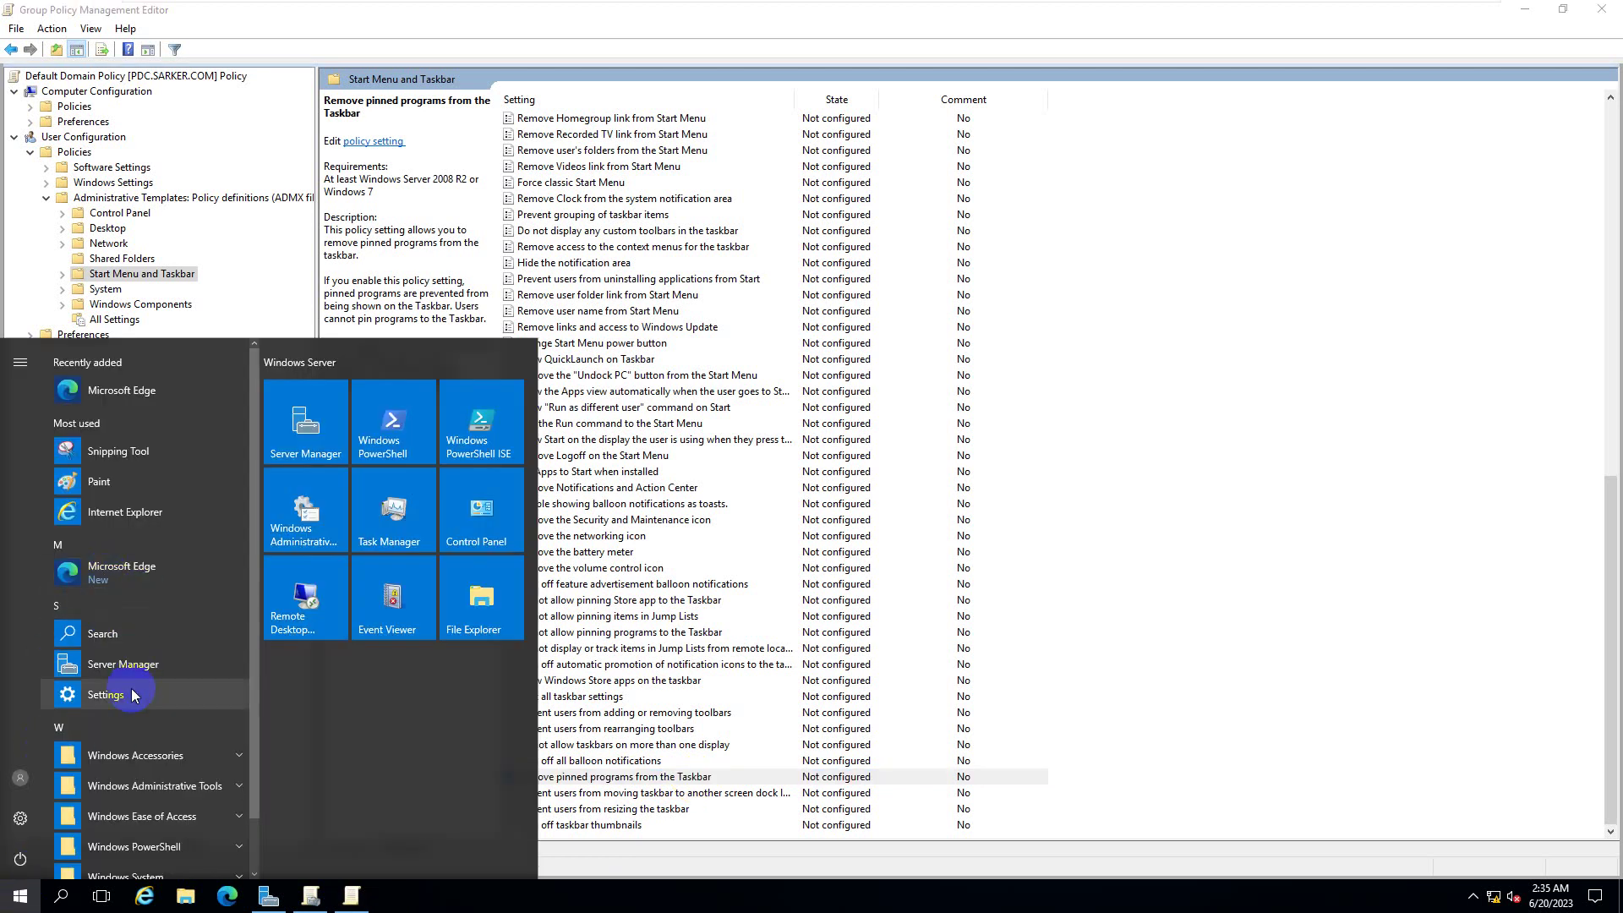
pyautogui.rightClick(98, 462)
pyautogui.click(142, 476)
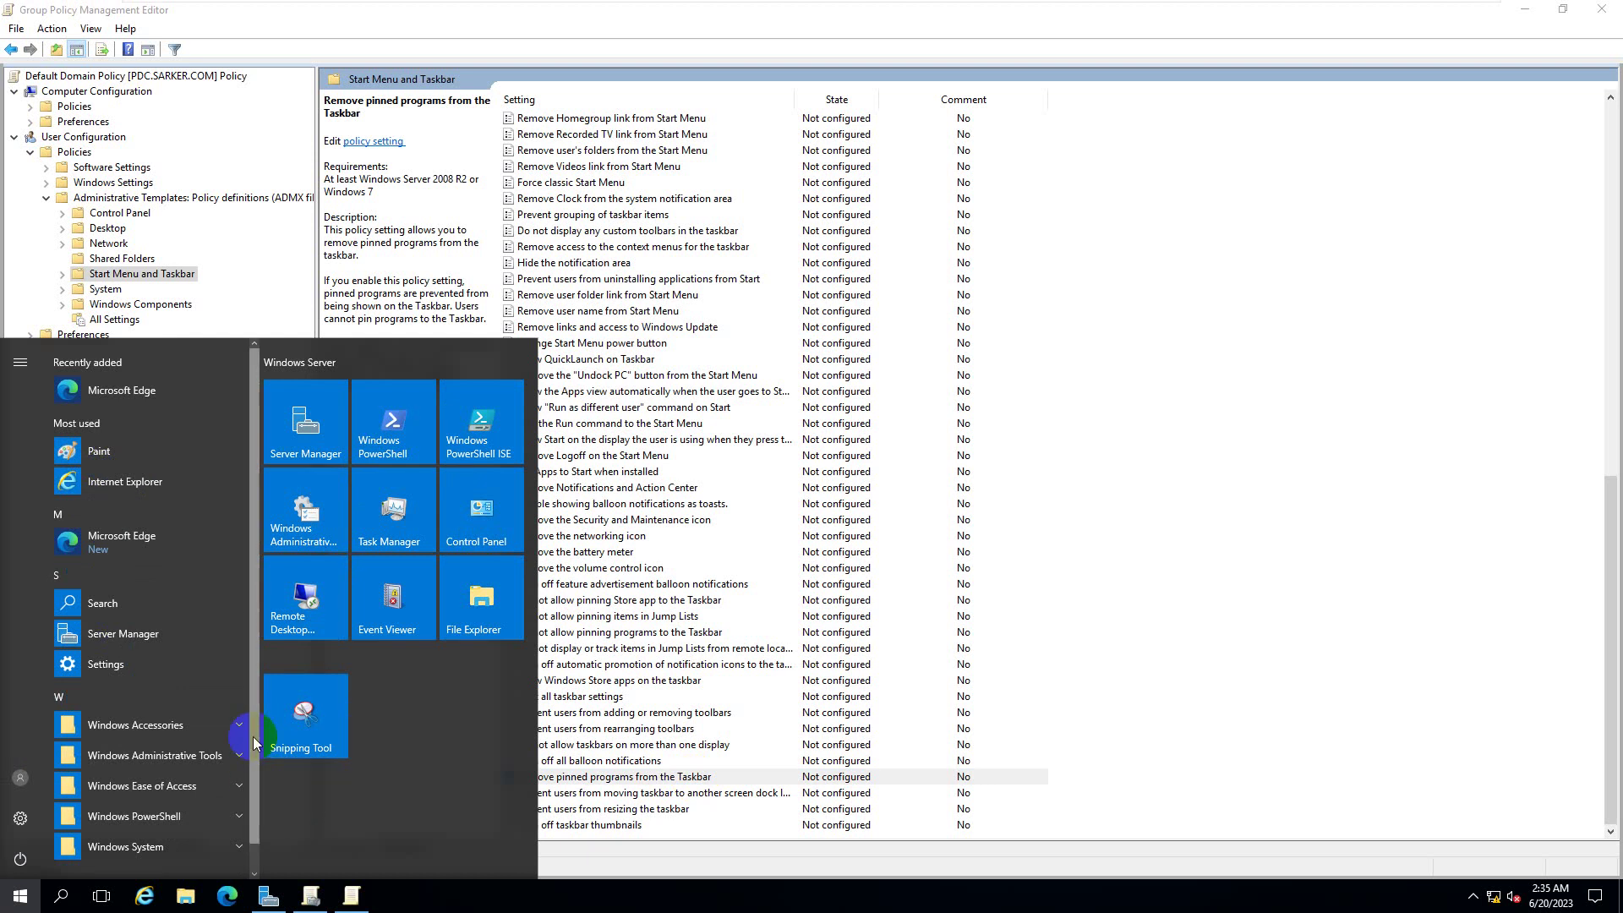
pyautogui.click(335, 754)
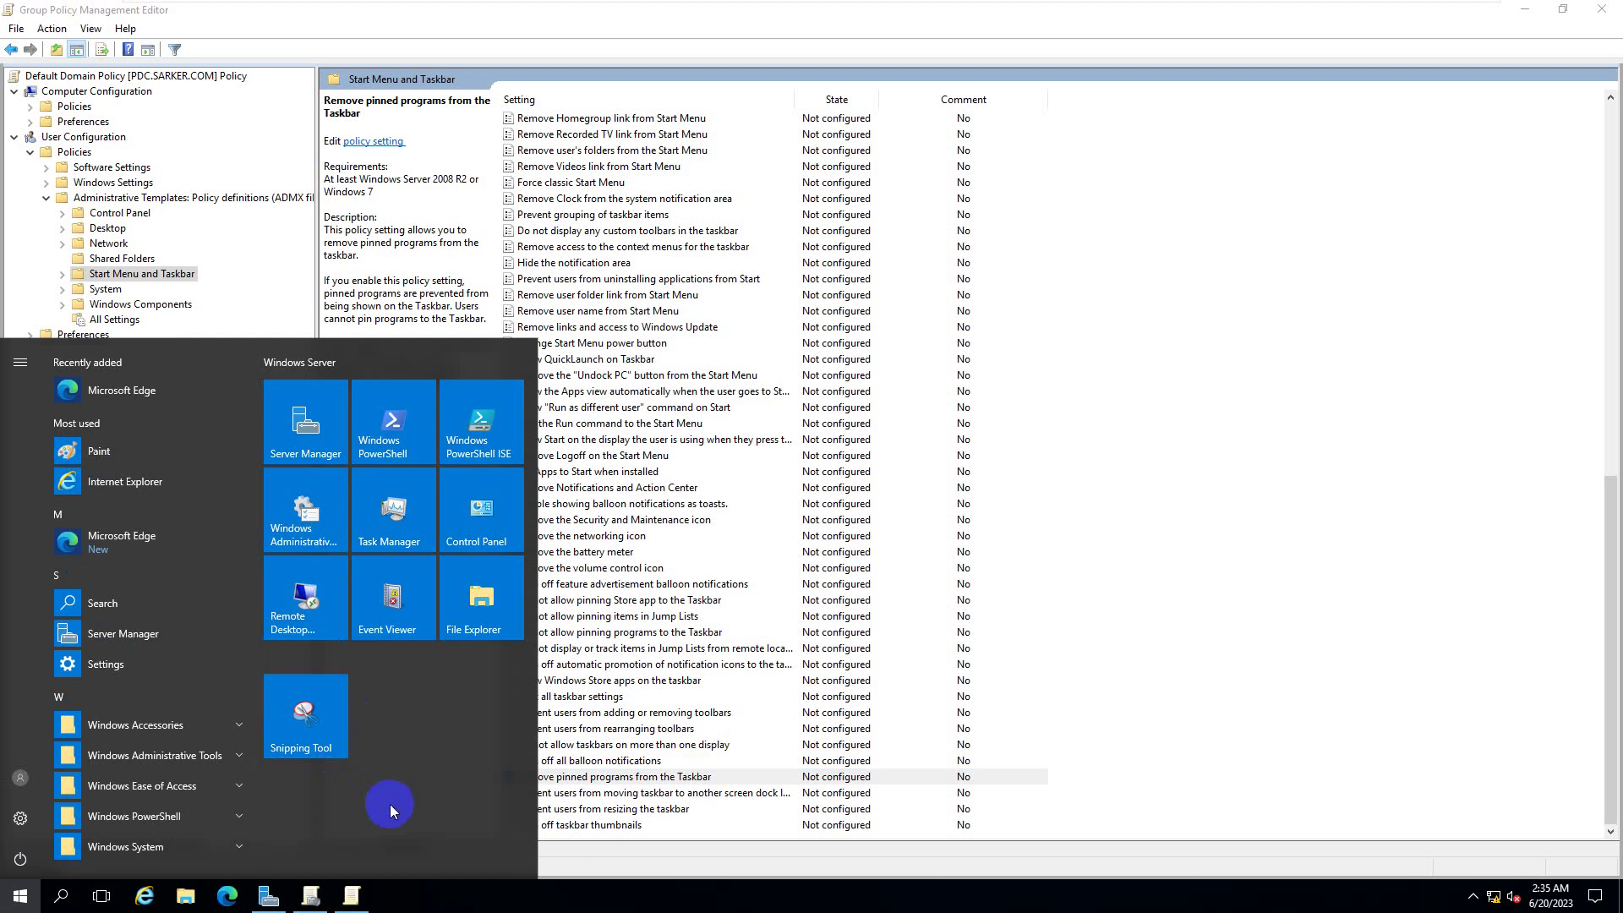
pyautogui.click(286, 732)
# - Read the taskbar pinning policies: Store apps, Jump Lists, programs and Remove pinned programs
pyautogui.click(765, 602)
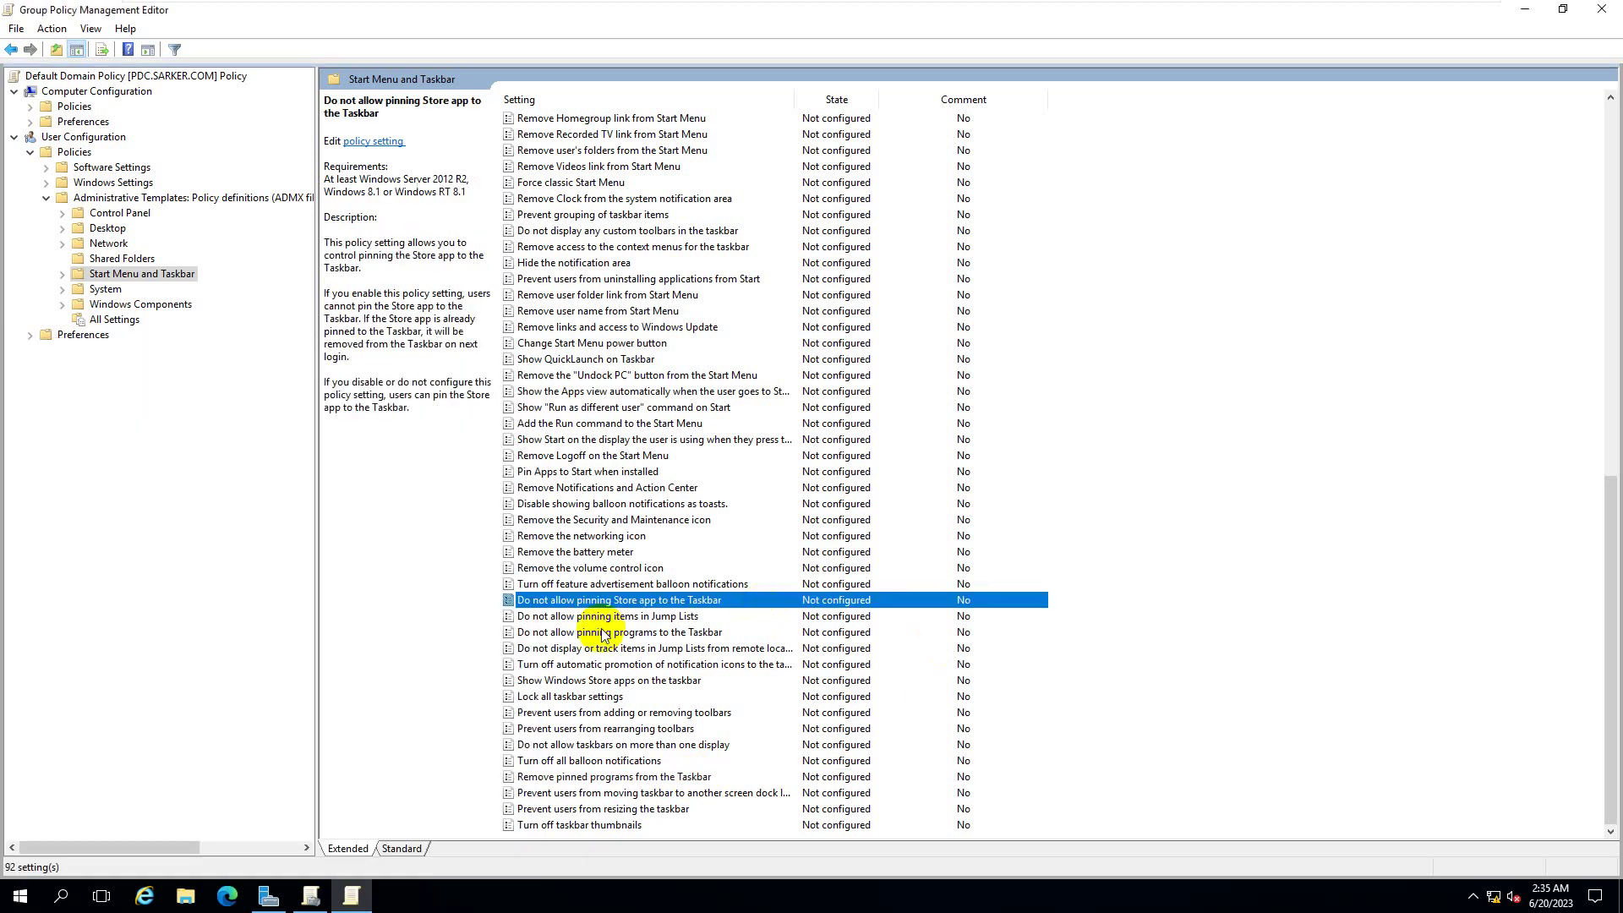
pyautogui.click(541, 778)
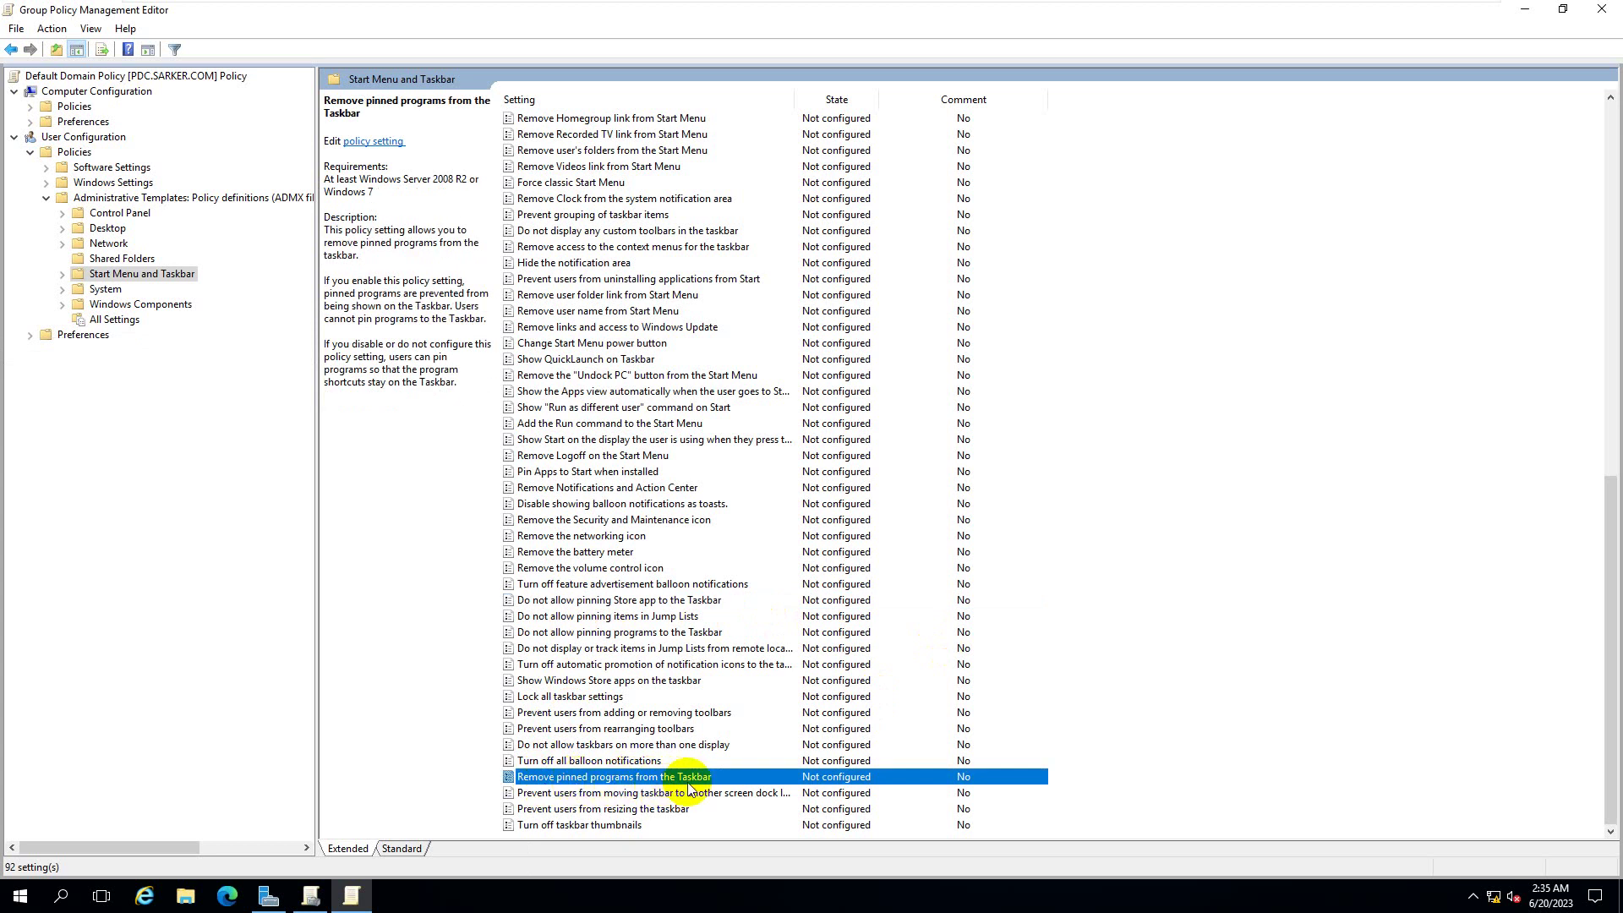
pyautogui.click(634, 895)
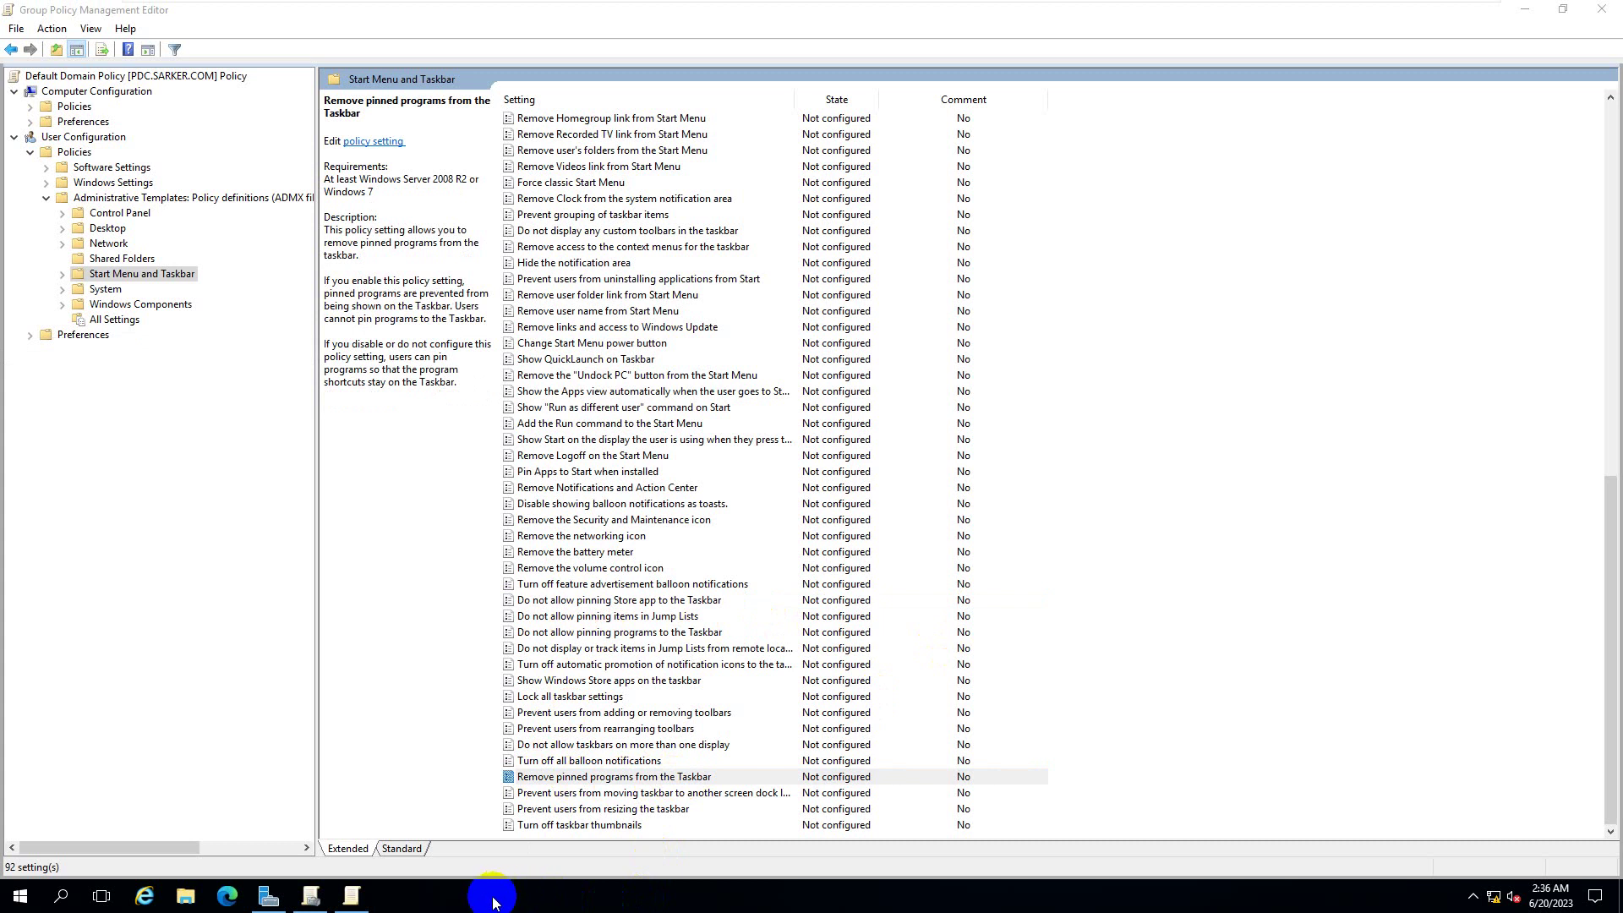
pyautogui.click(543, 894)
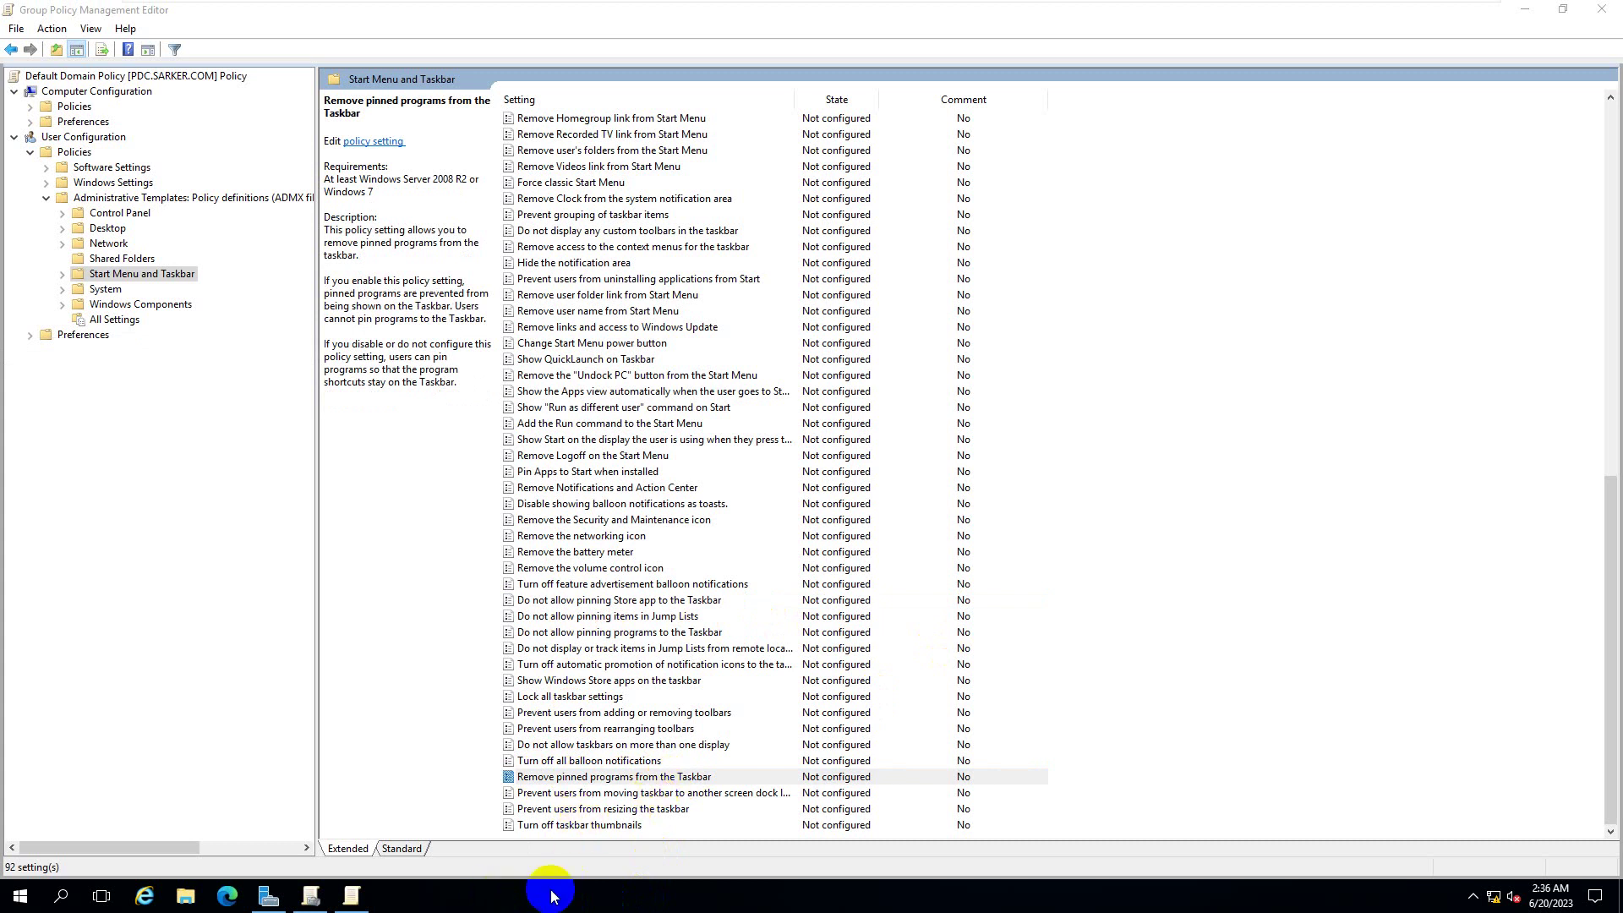
pyautogui.click(710, 776)
pyautogui.click(641, 619)
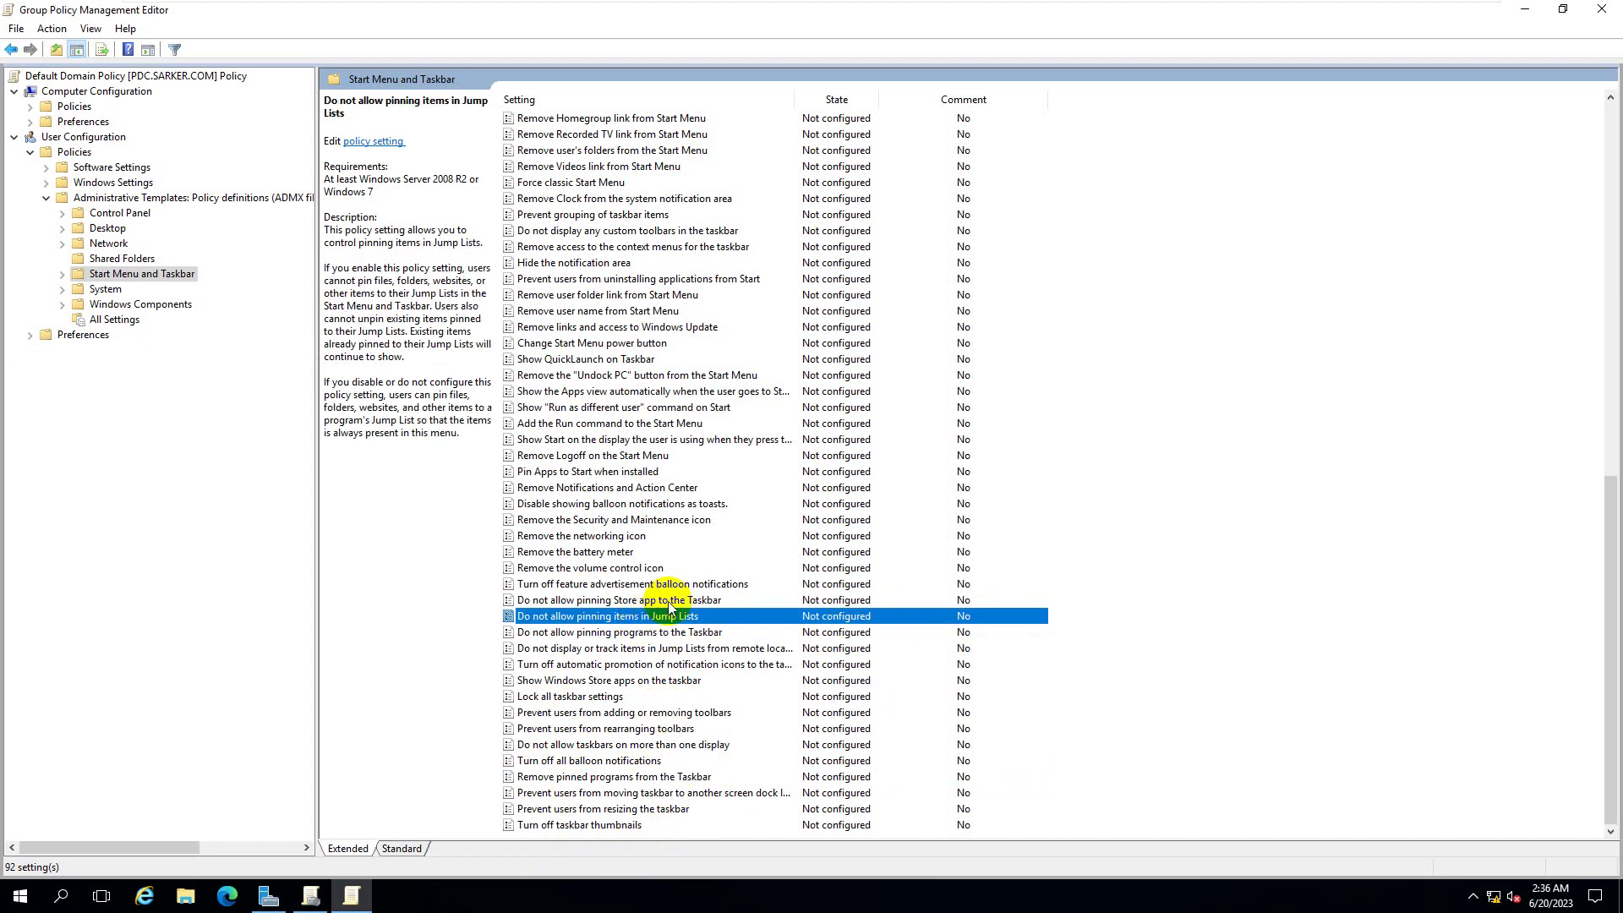
pyautogui.click(666, 601)
pyautogui.click(672, 633)
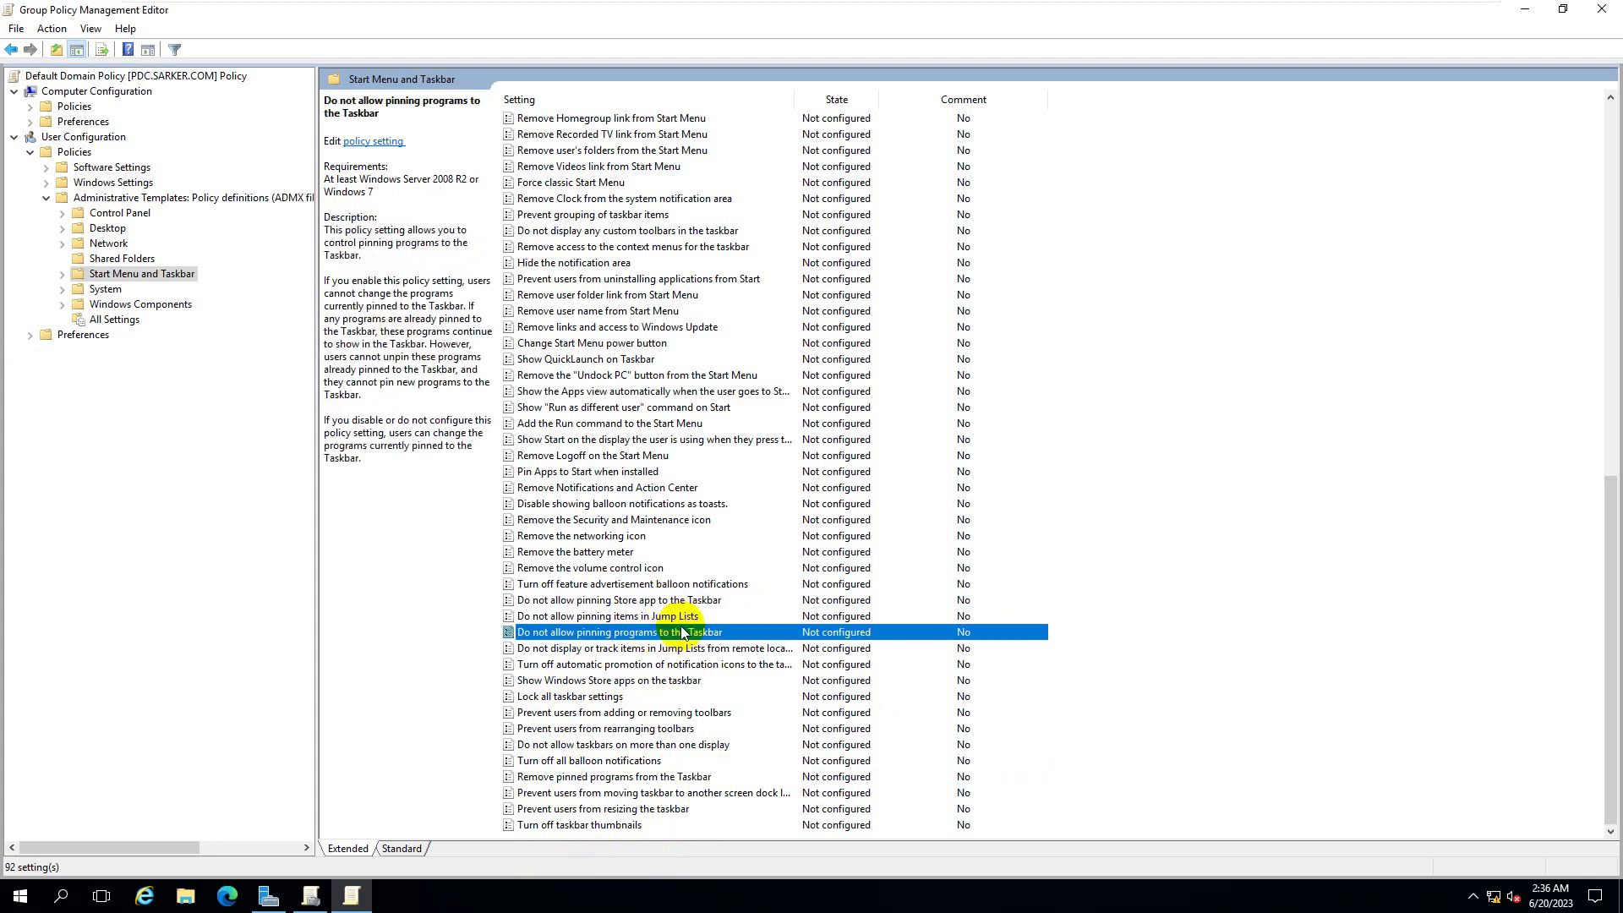
pyautogui.click(651, 778)
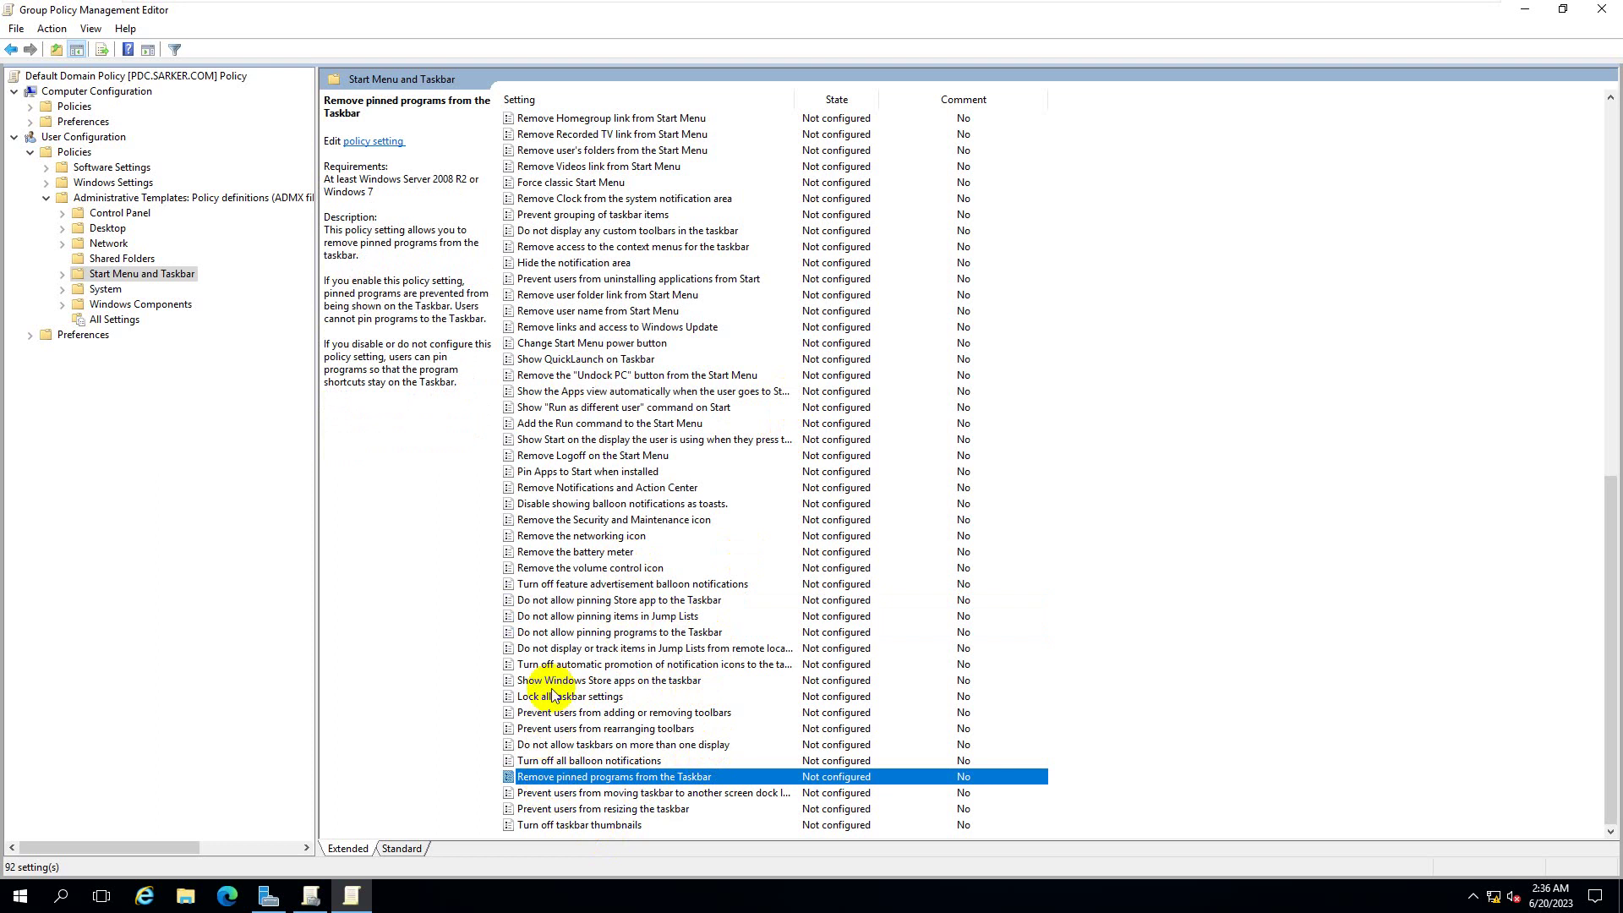
# - Read the Remove the battery meter, Remove the networking icon and Remove Logoff policy descriptions
pyautogui.click(551, 555)
pyautogui.click(558, 541)
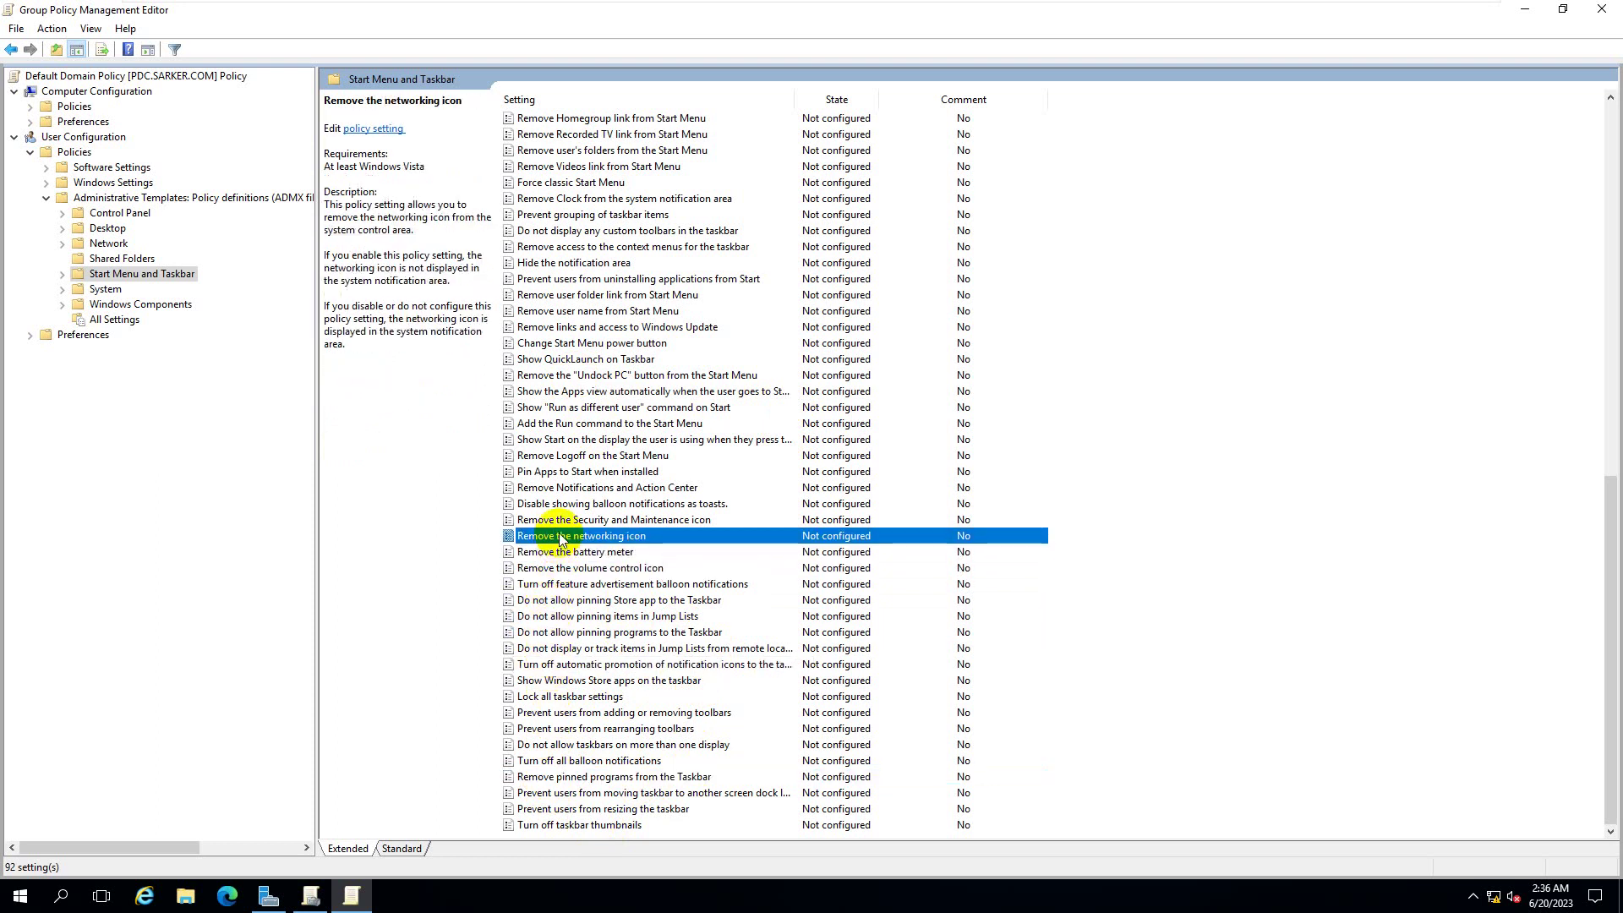
pyautogui.click(551, 460)
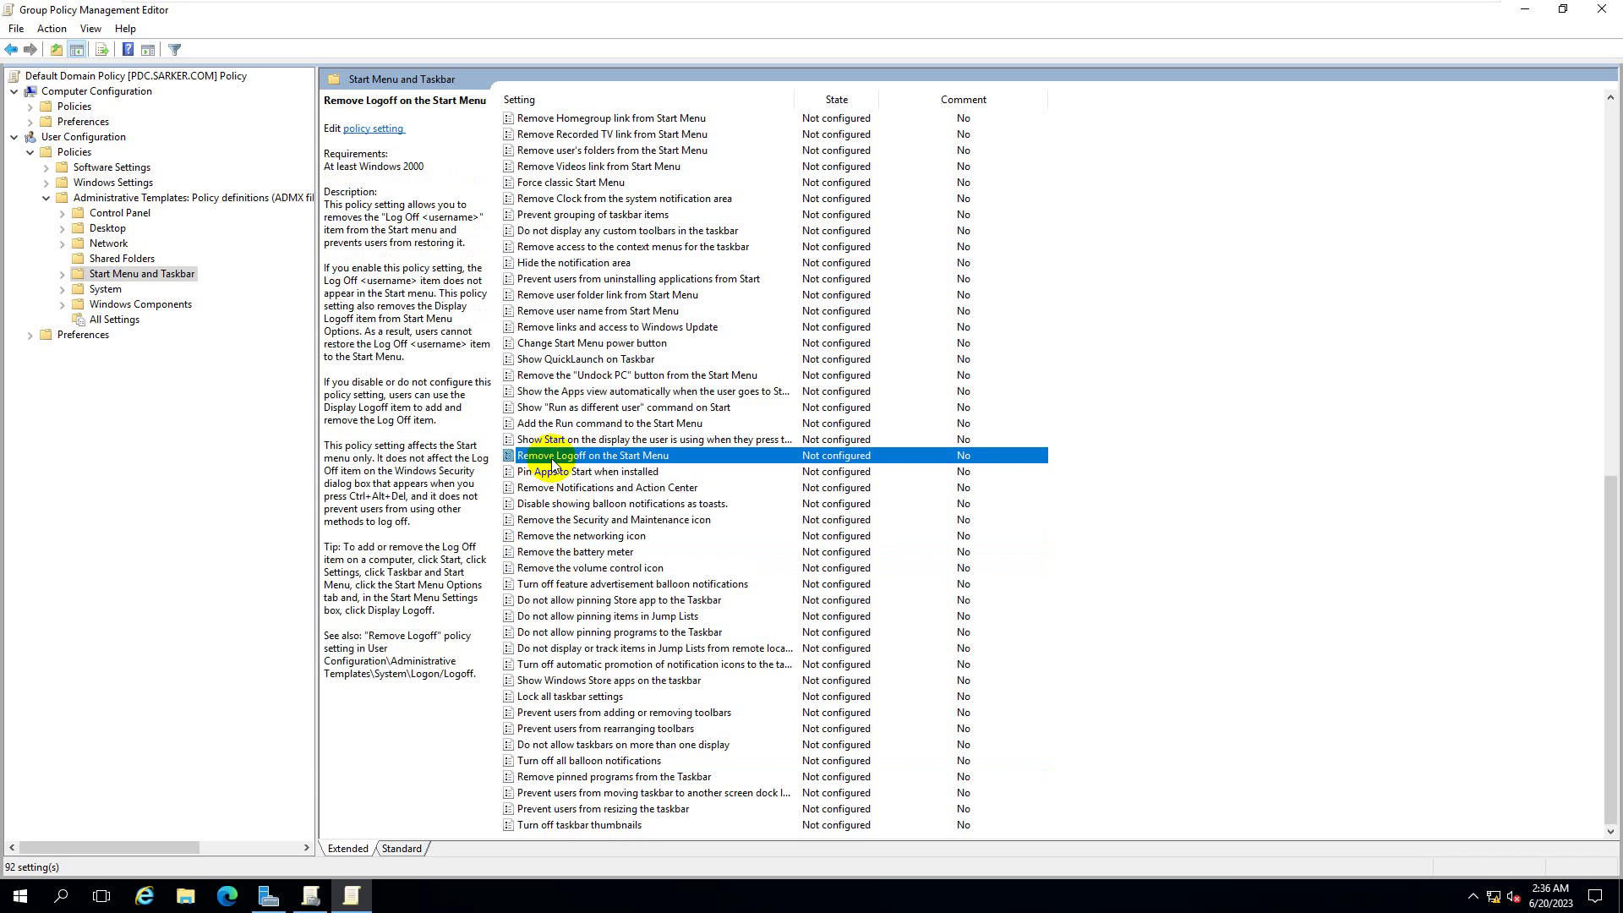
pyautogui.scroll(2, 551, 458)
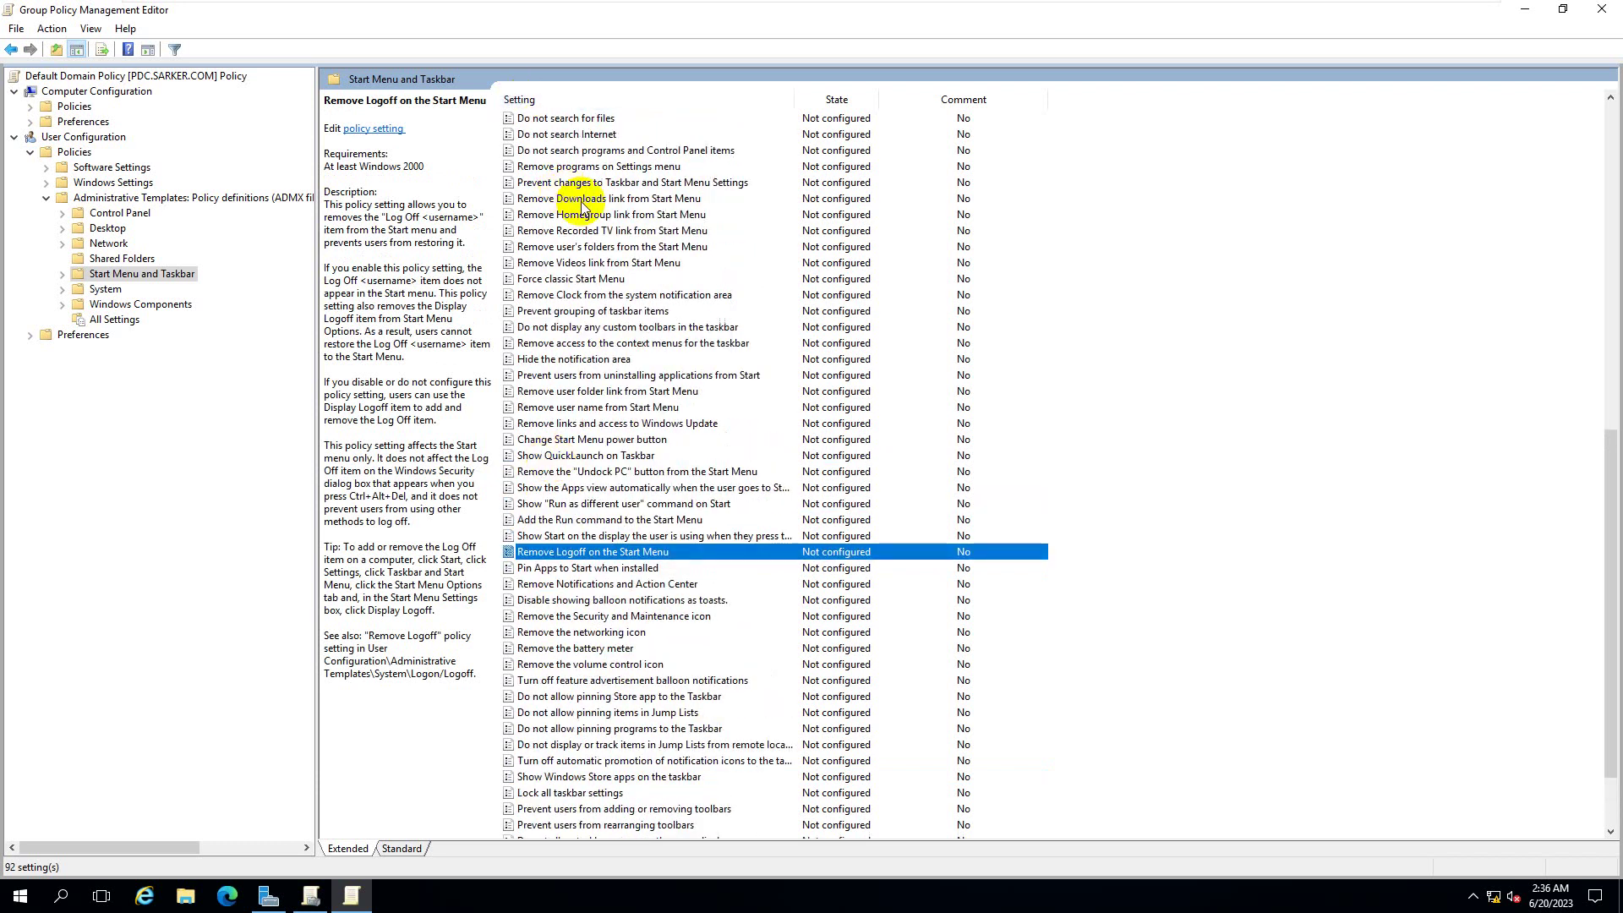
pyautogui.click(582, 203)
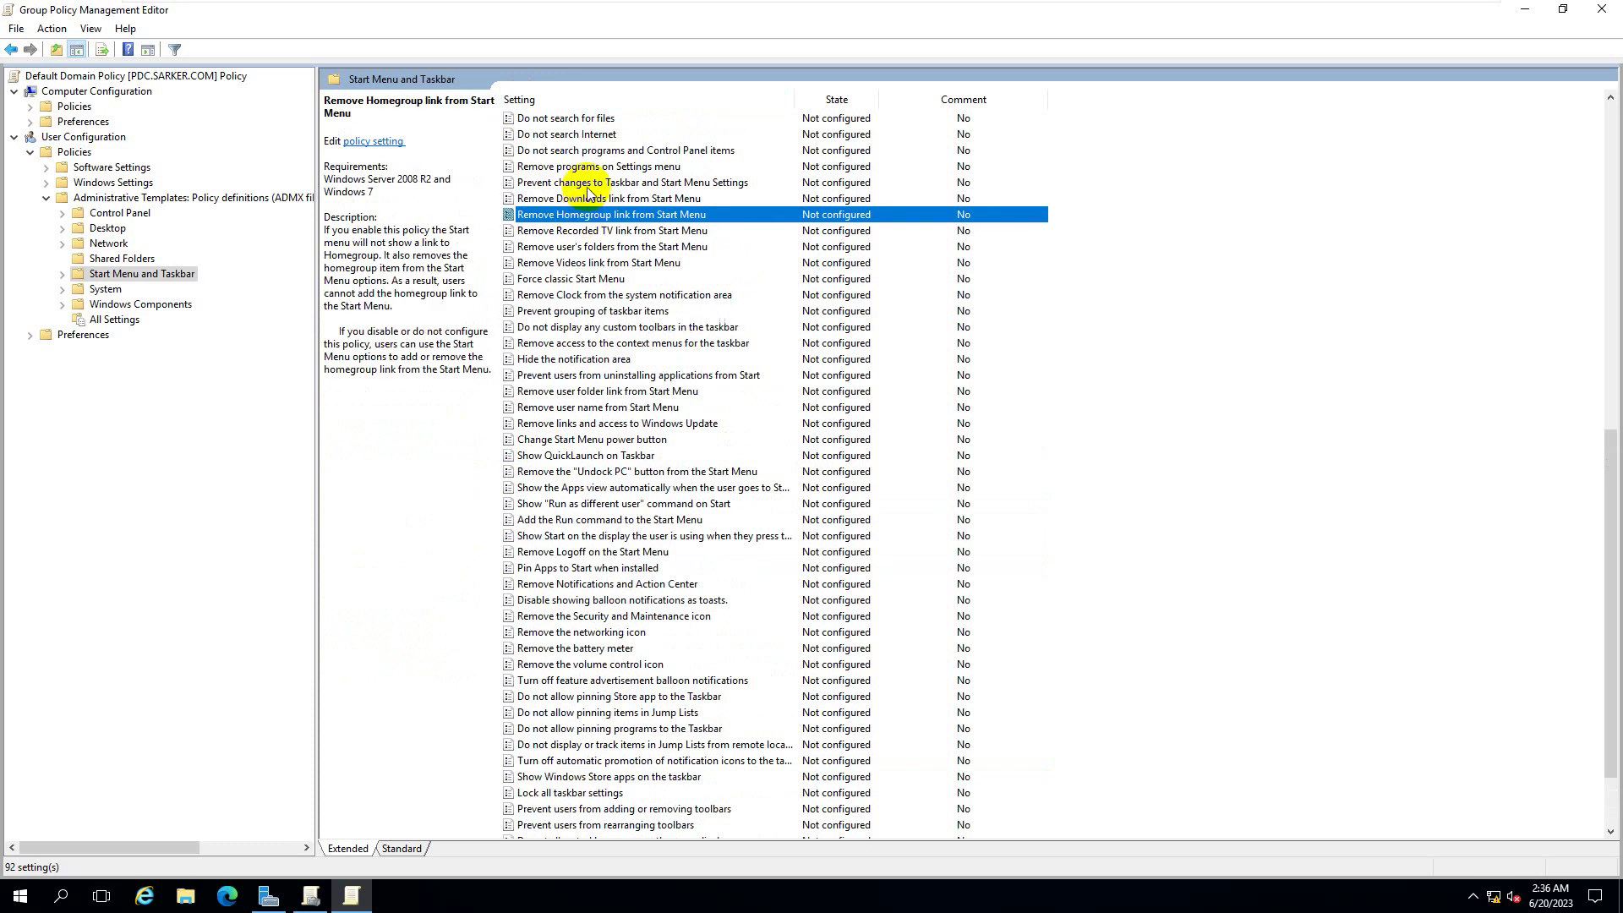
pyautogui.click(608, 168)
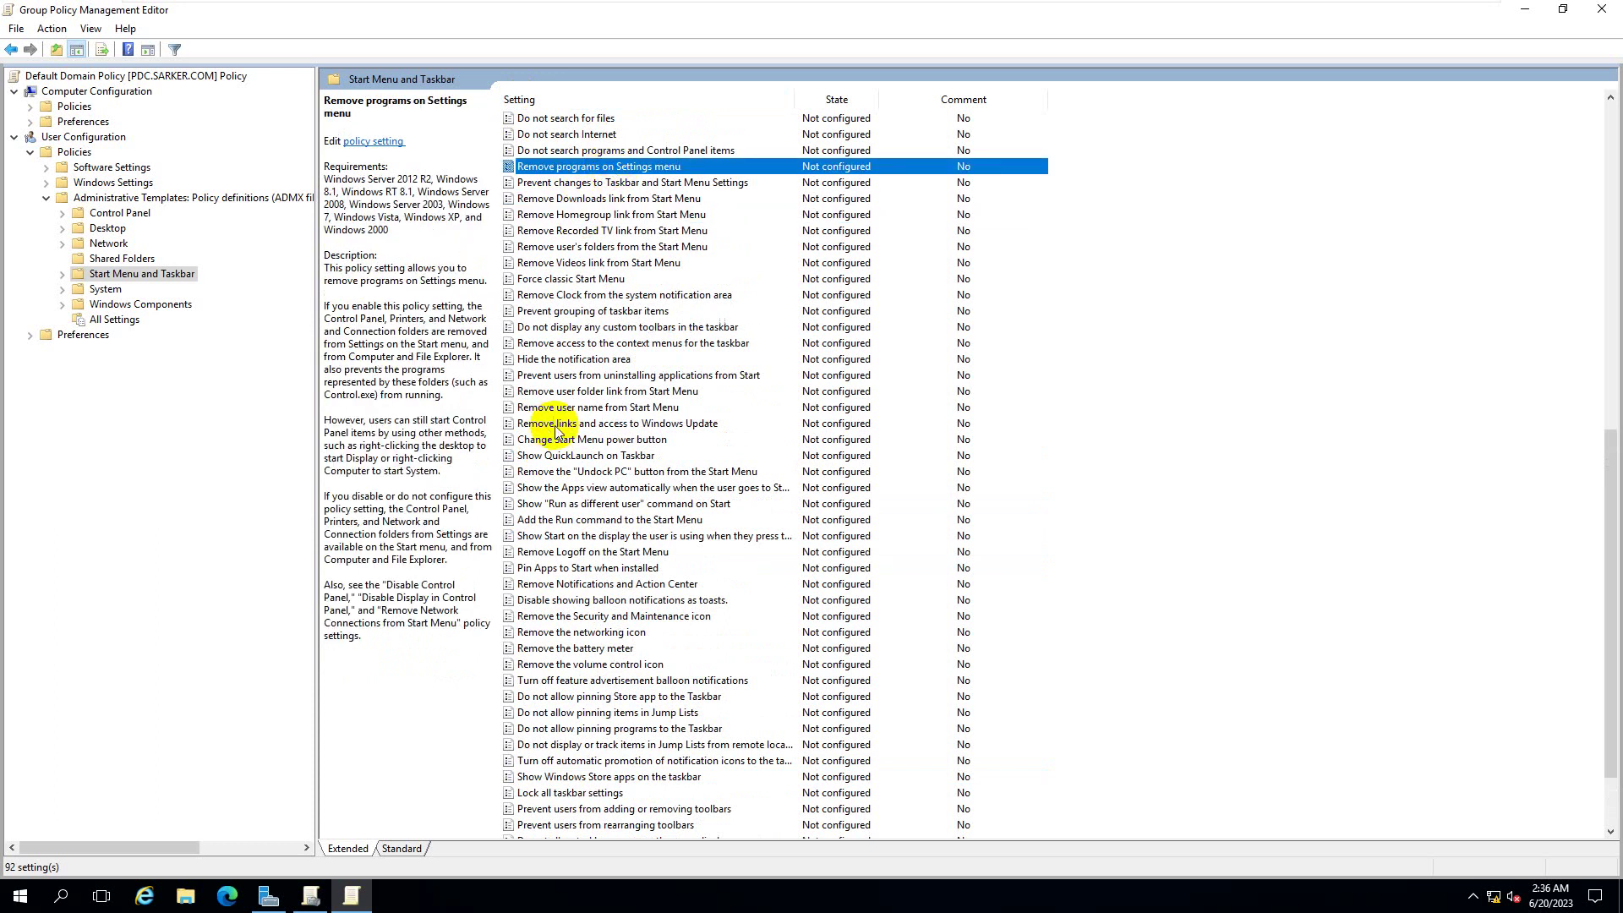
pyautogui.scroll(3, 731, 380)
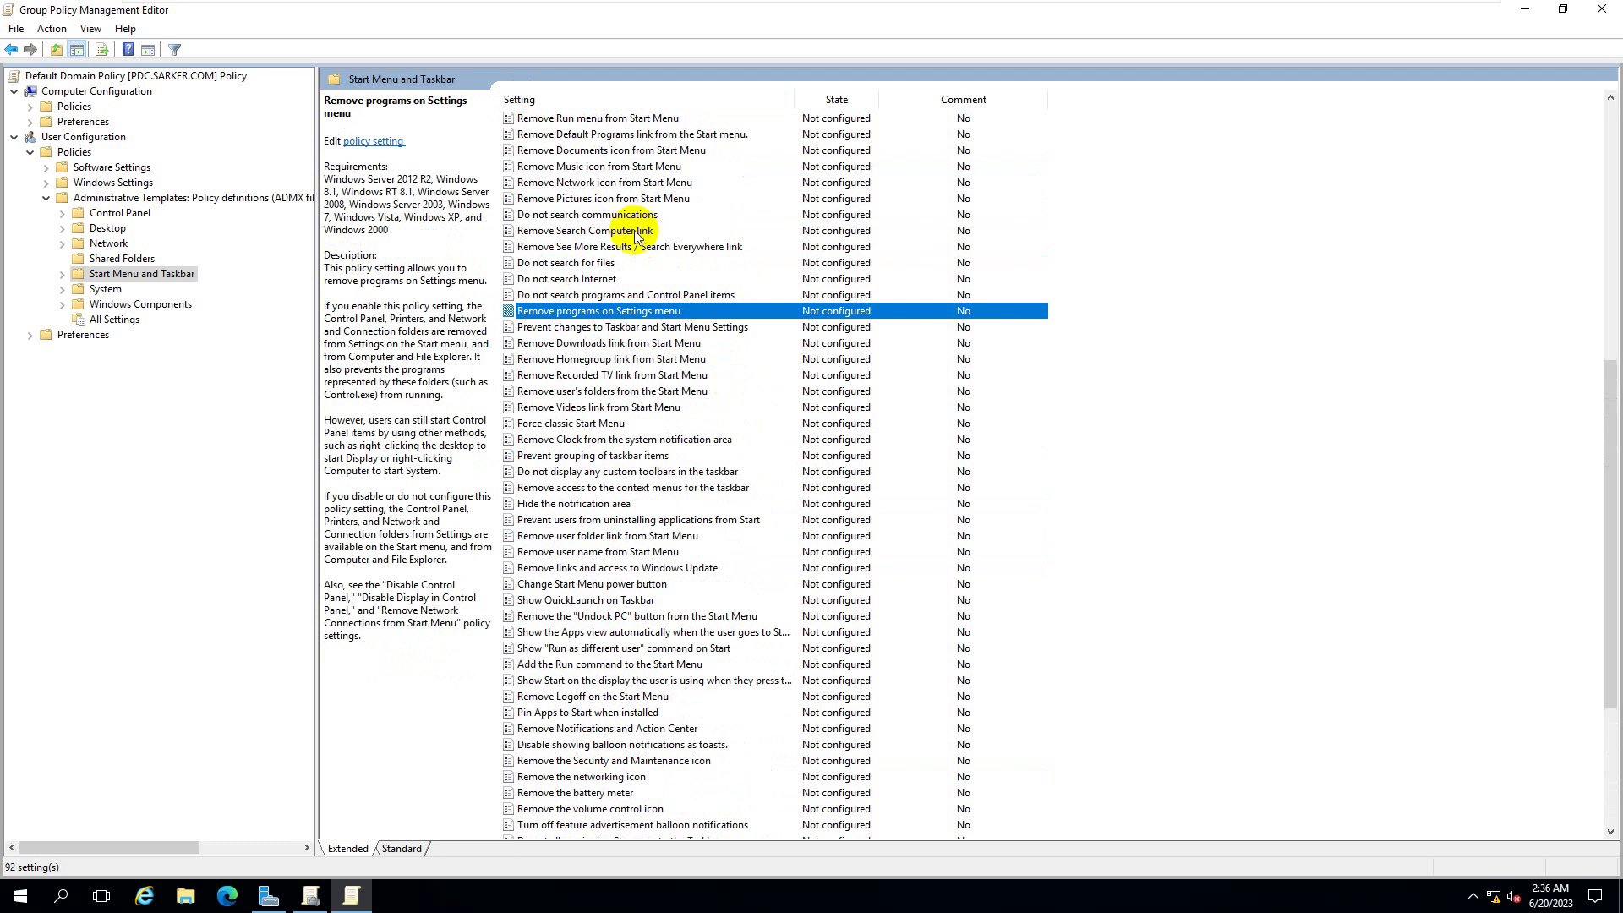
pyautogui.scroll(2, 617, 215)
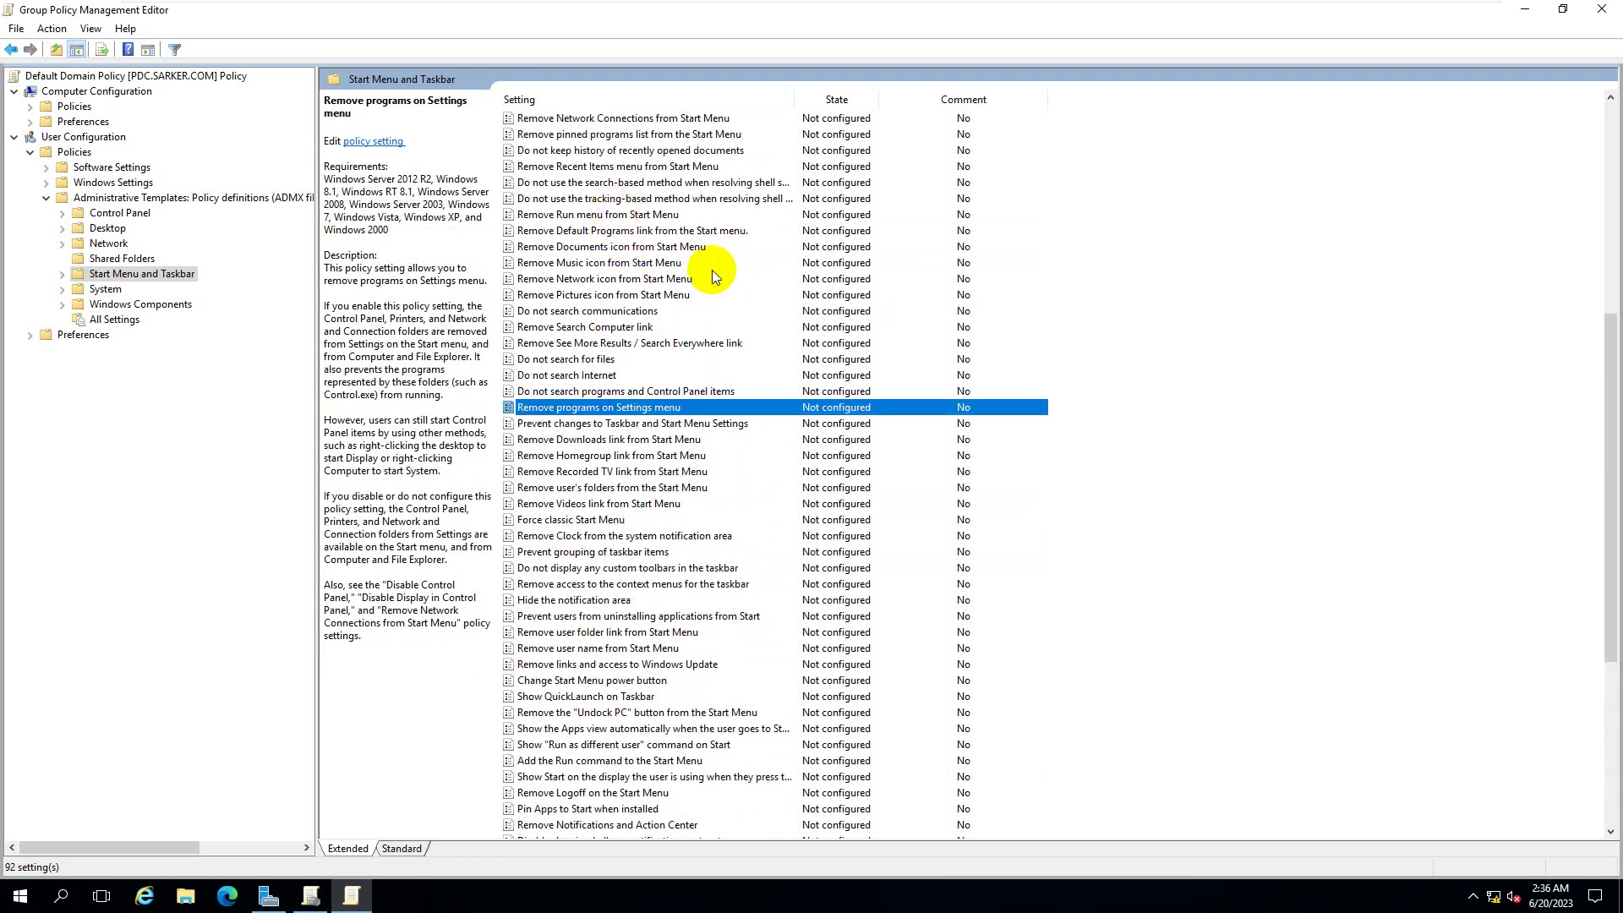
pyautogui.click(556, 169)
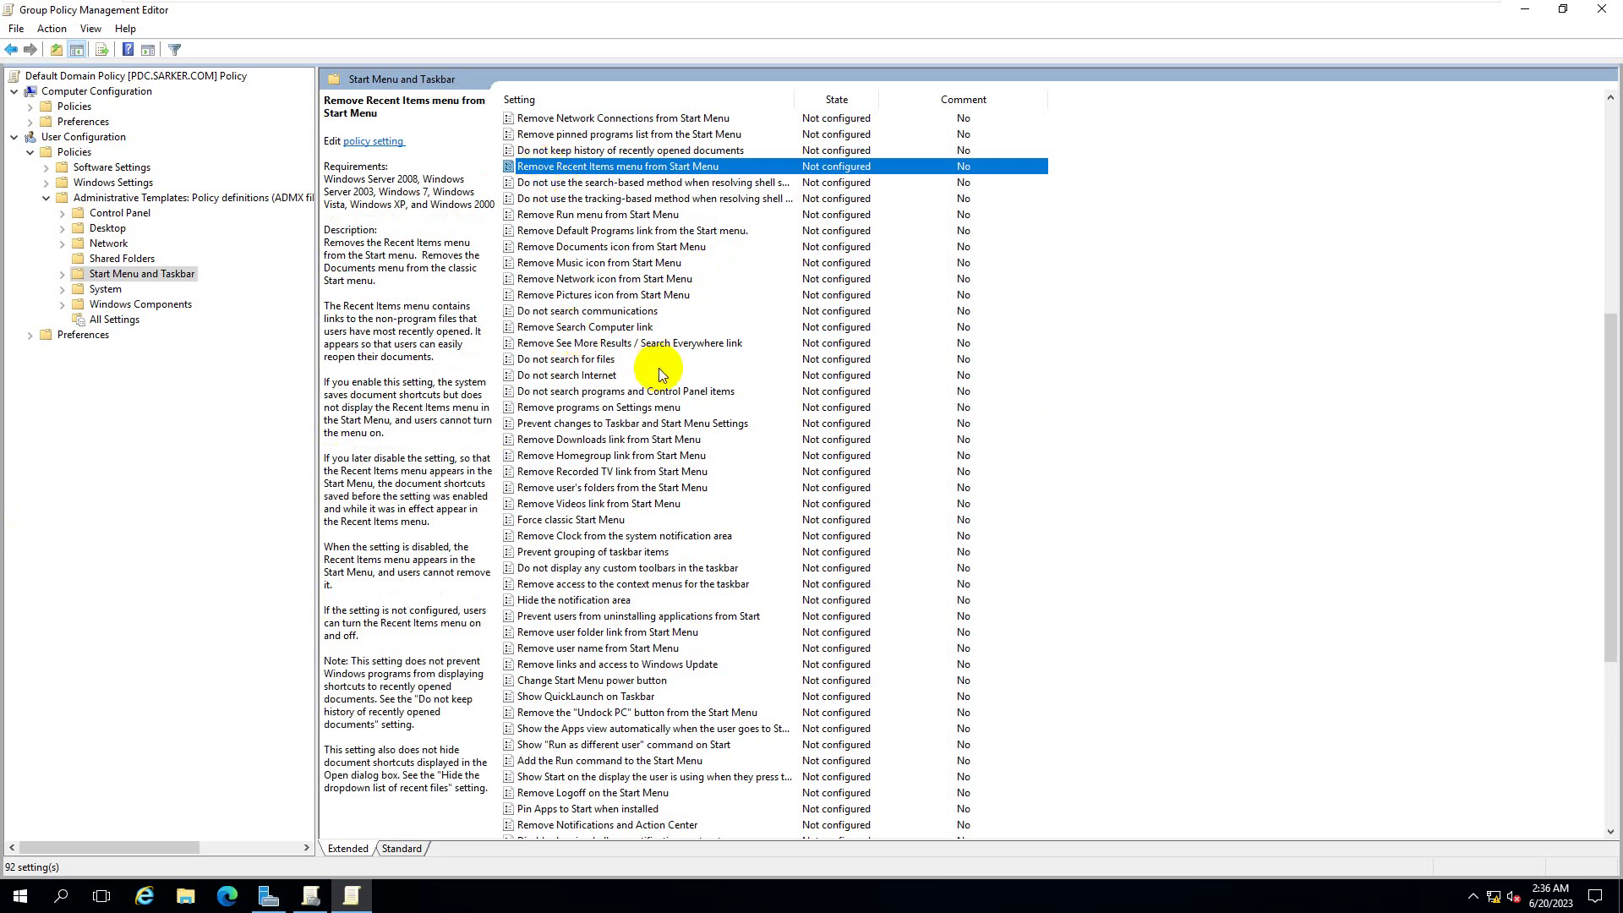
pyautogui.scroll(1, 651, 288)
pyautogui.click(550, 183)
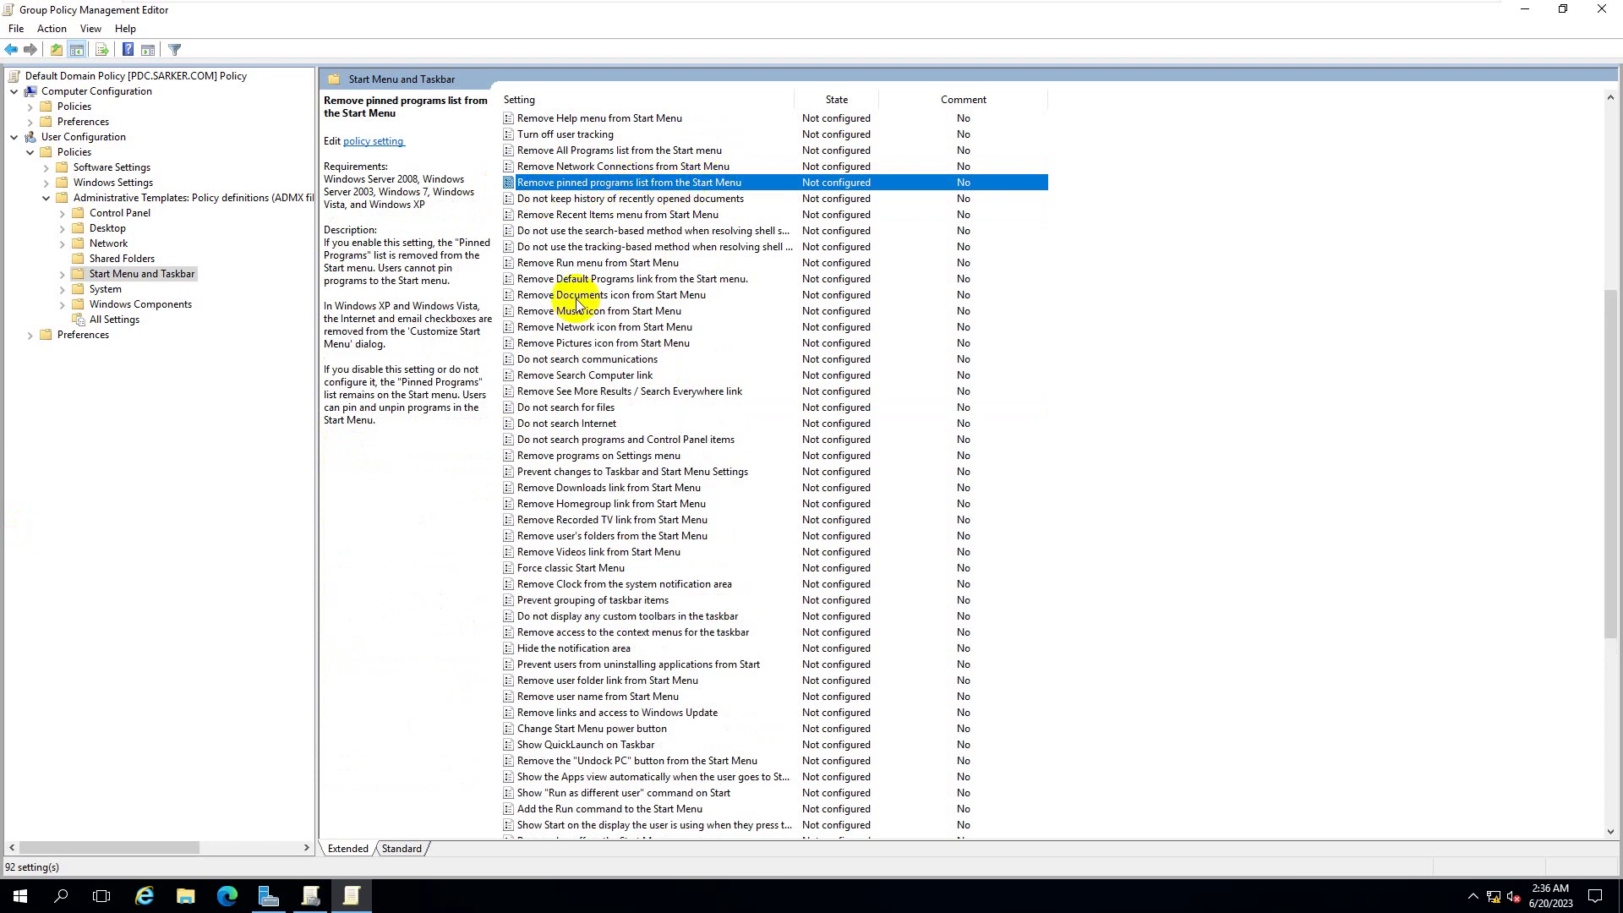
# - Open the server's Start menu and look at the pinned Snipping Tool tile
pyautogui.click(21, 895)
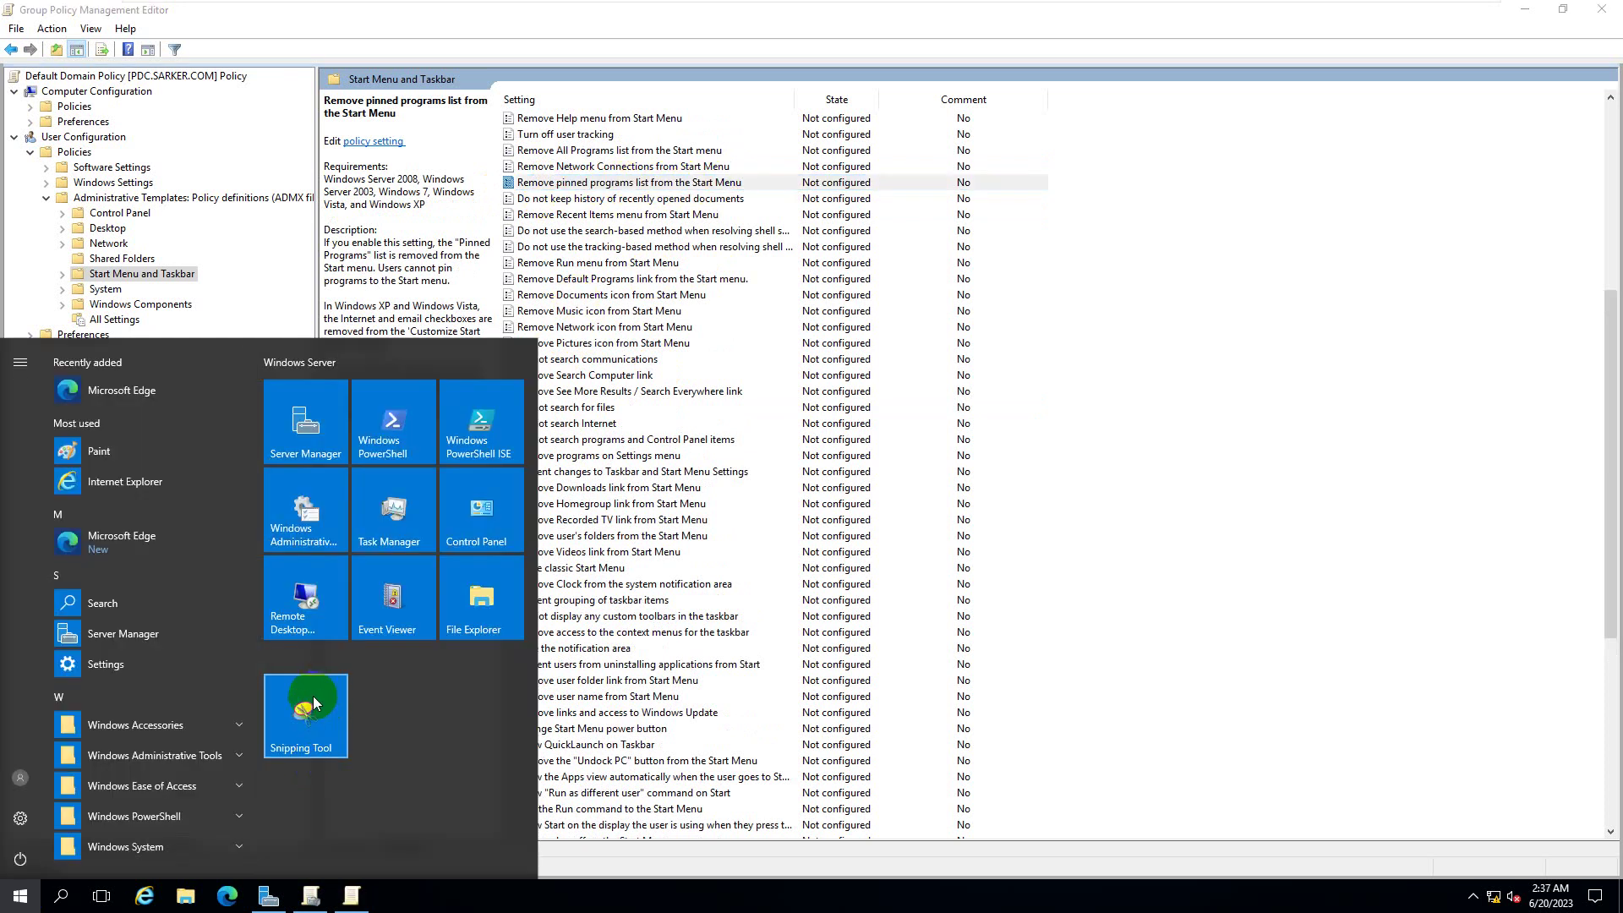
pyautogui.click(305, 734)
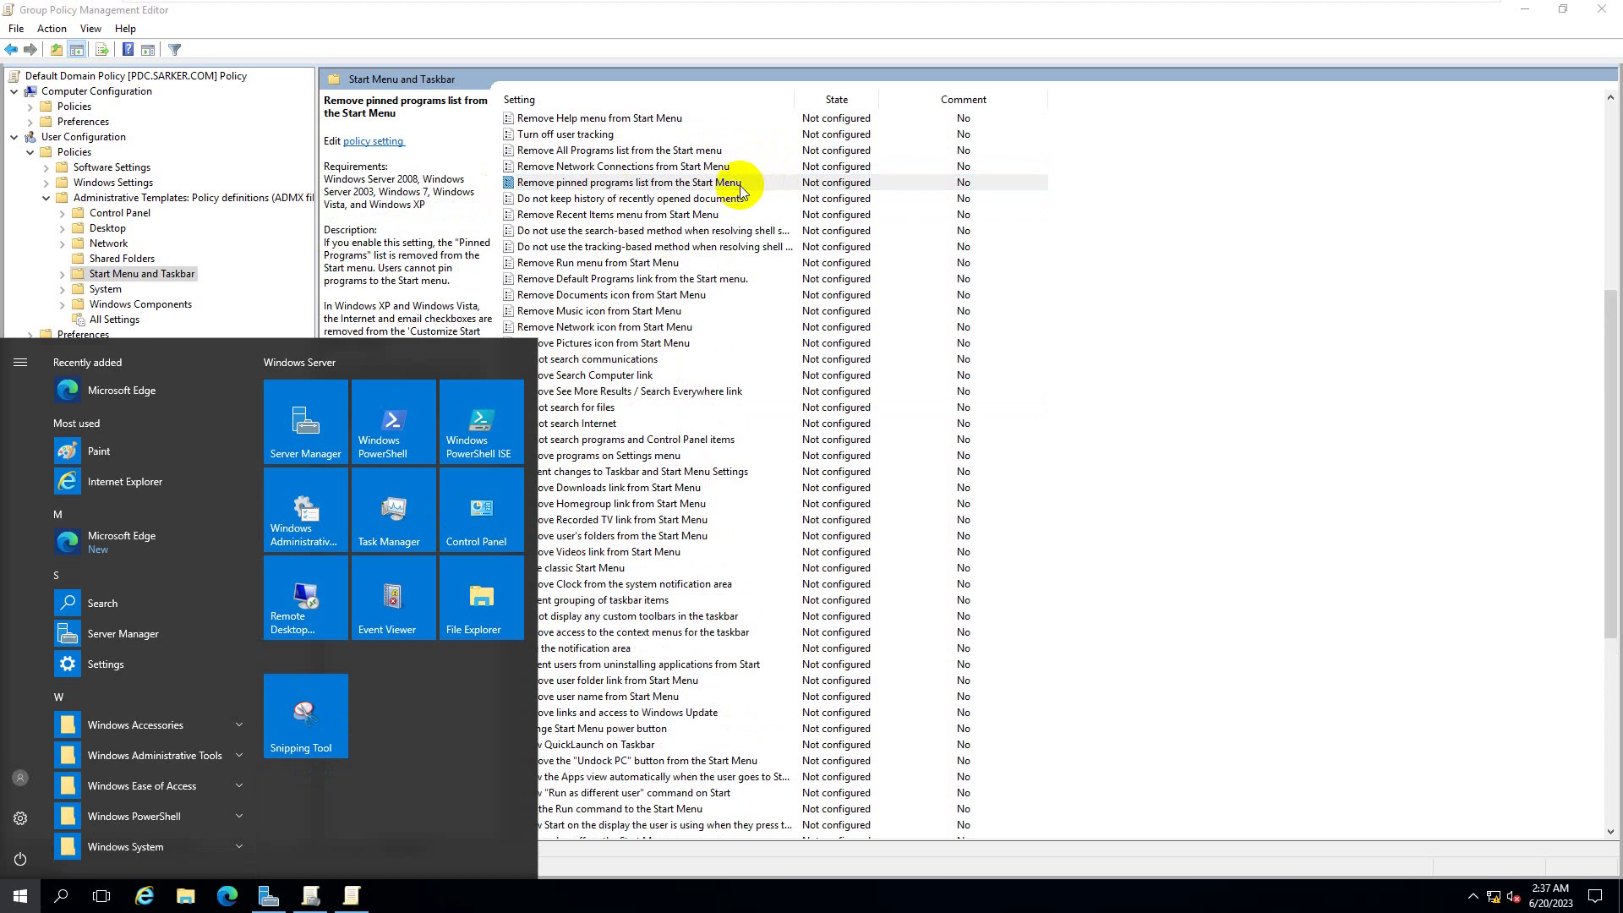
pyautogui.click(326, 731)
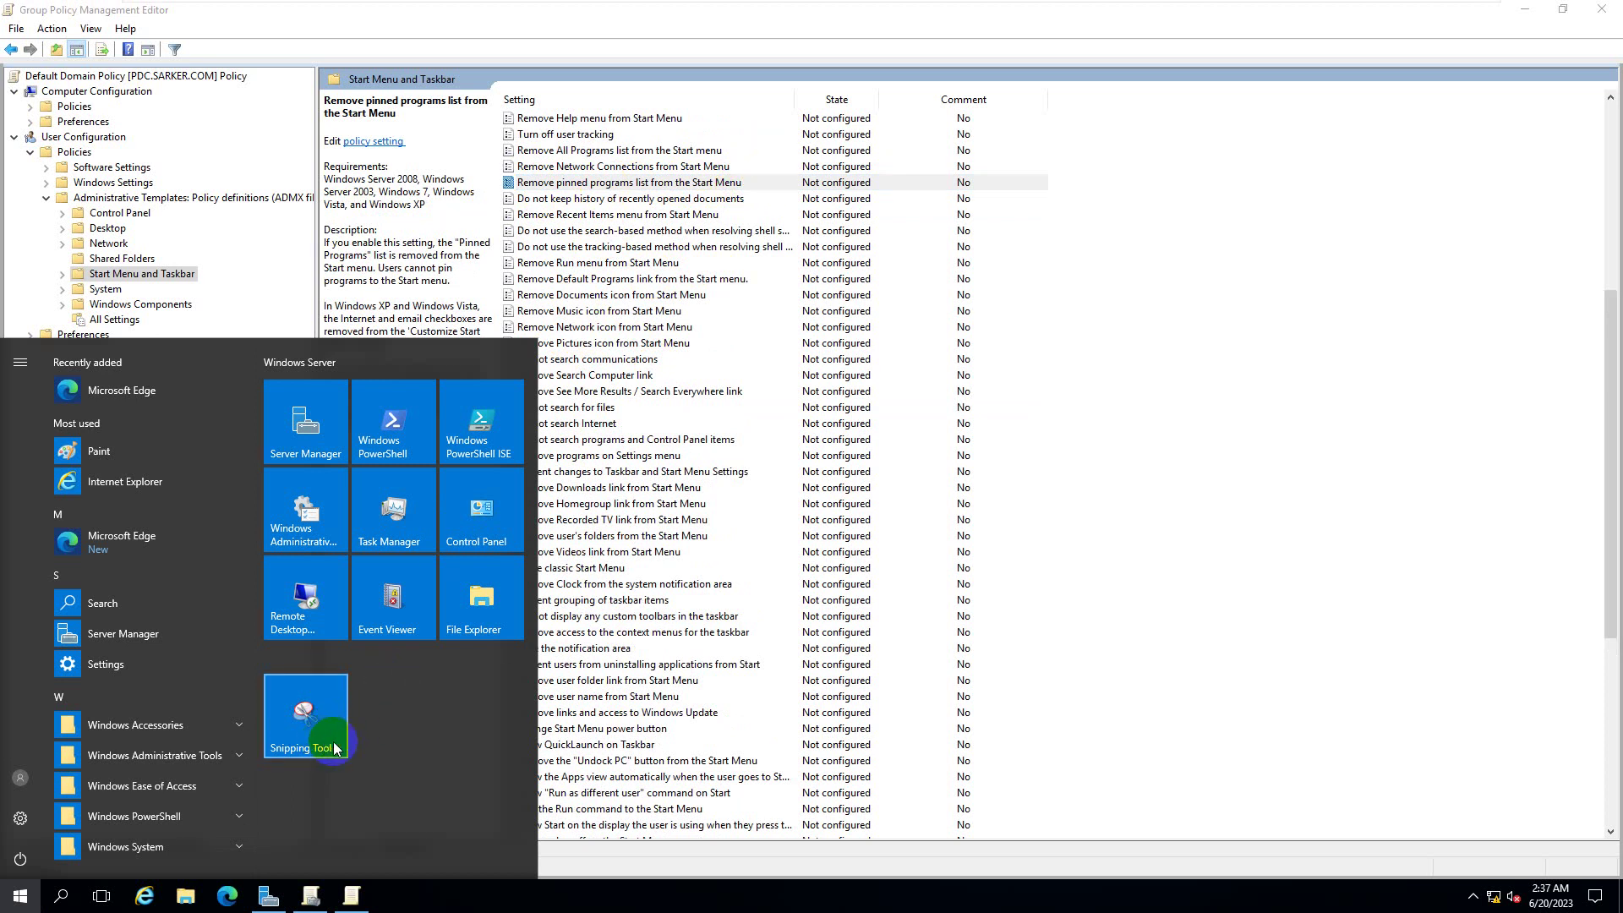
pyautogui.click(337, 743)
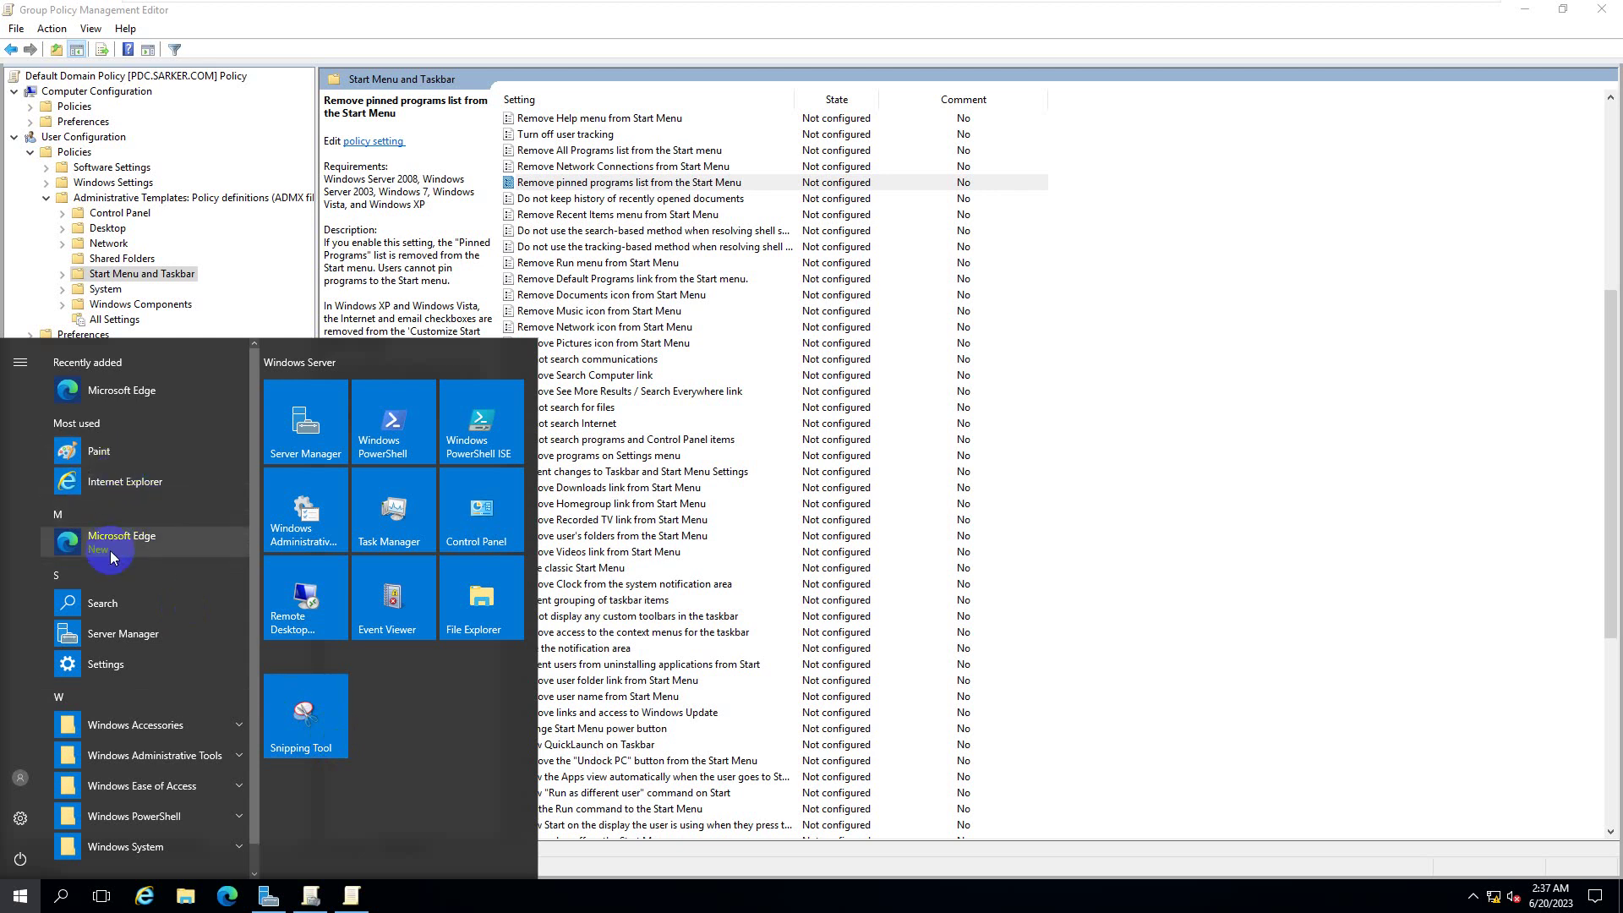
# - Unpin Internet Explorer from the taskbar via its Start menu entry
pyautogui.rightClick(120, 494)
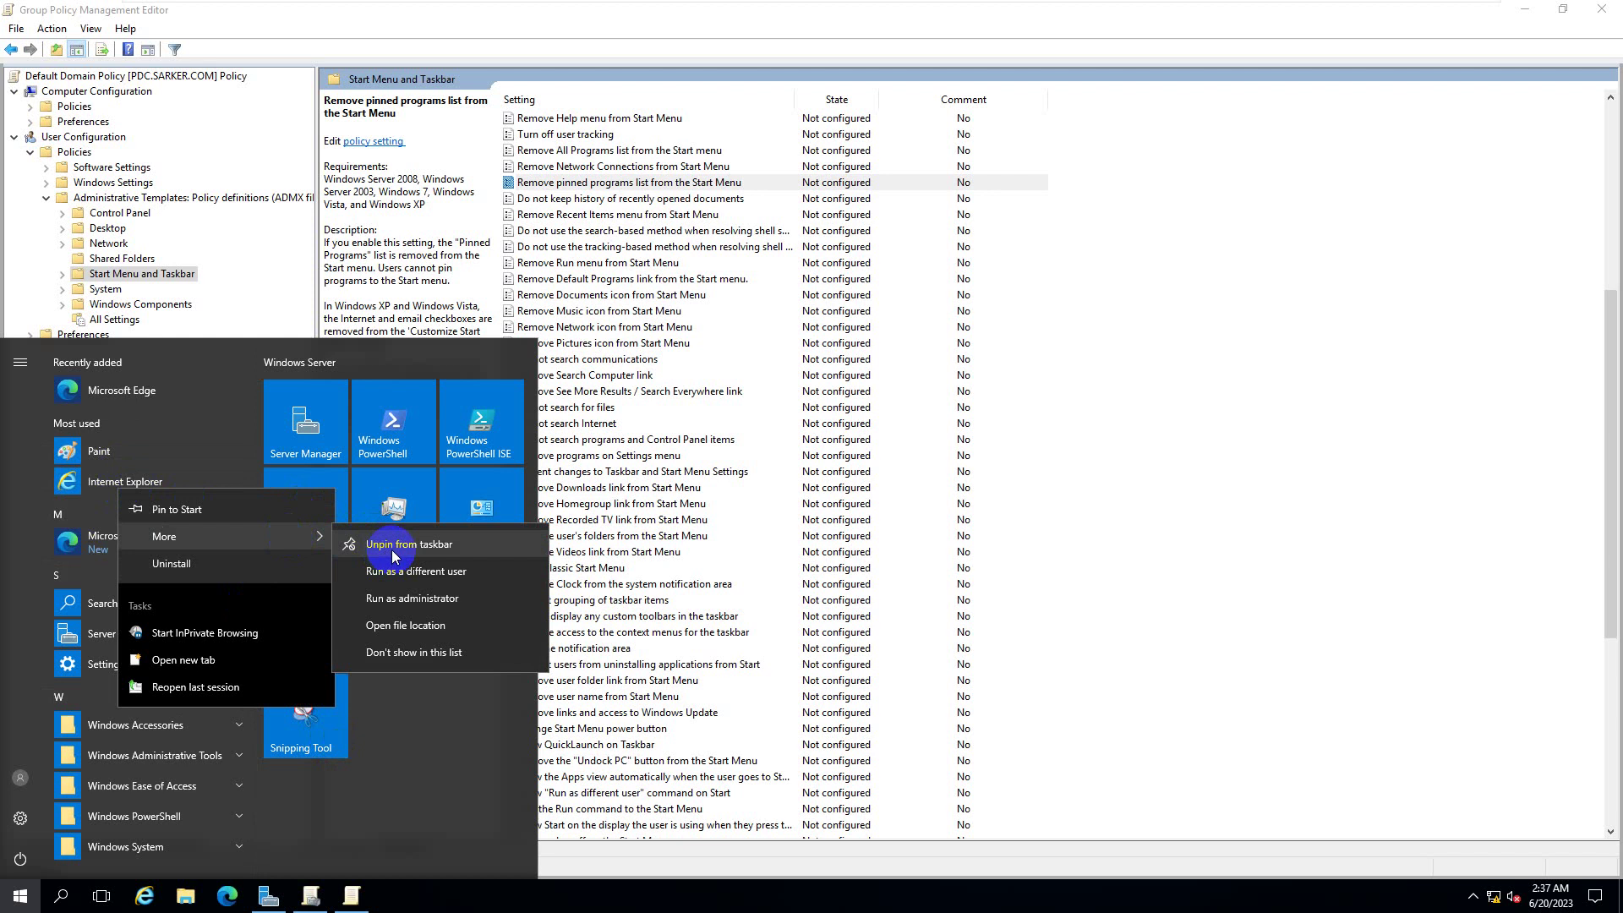
pyautogui.click(393, 546)
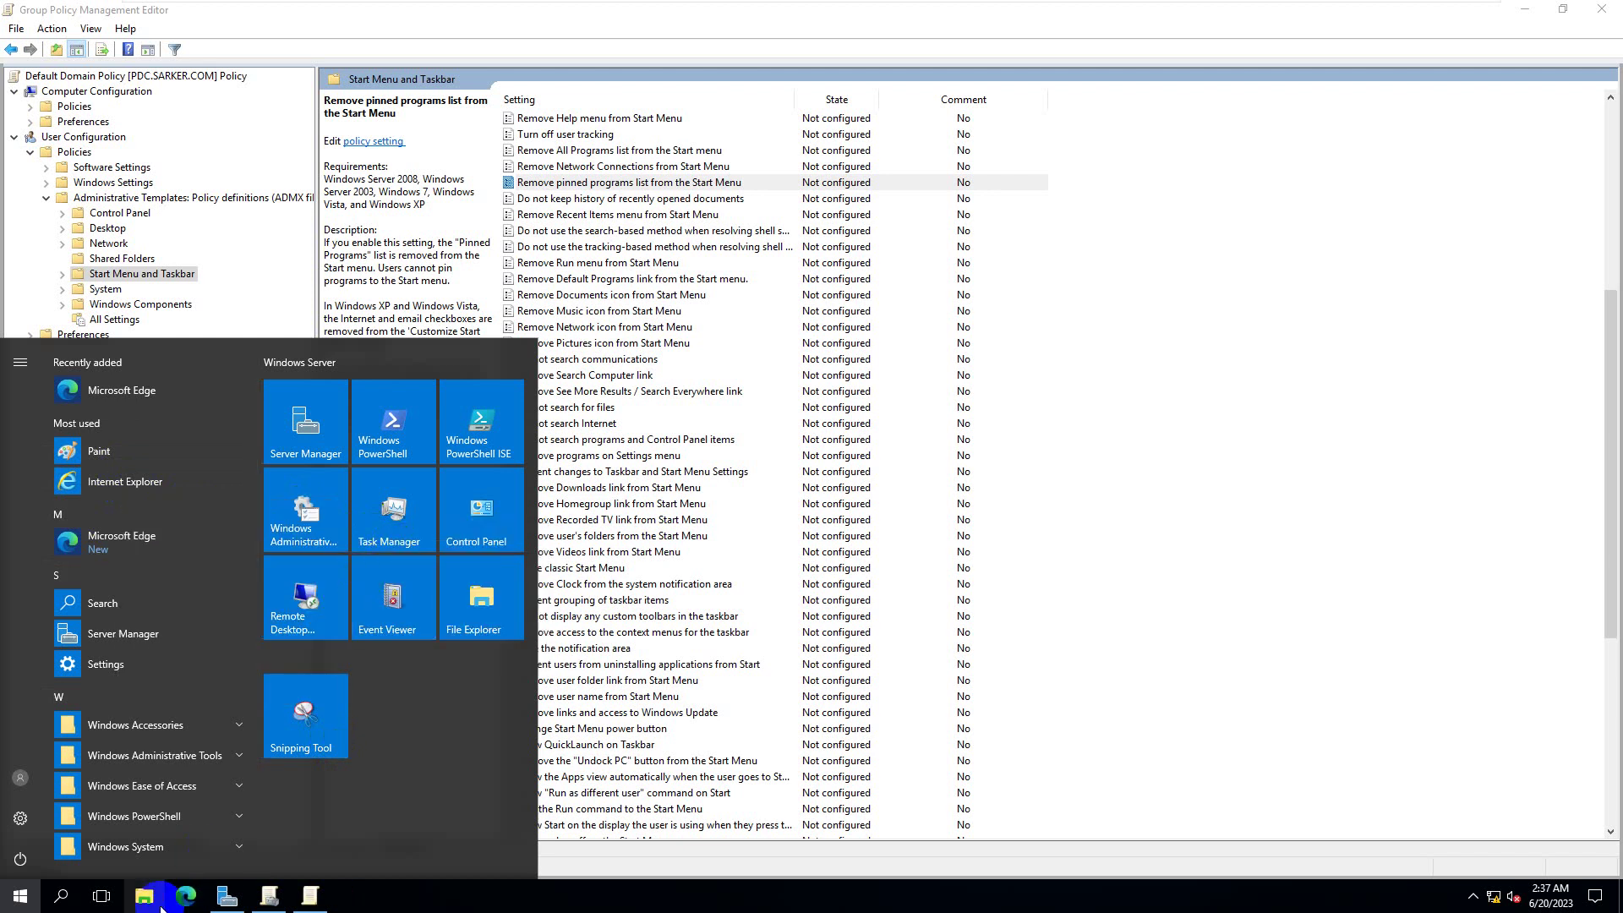
pyautogui.rightClick(137, 493)
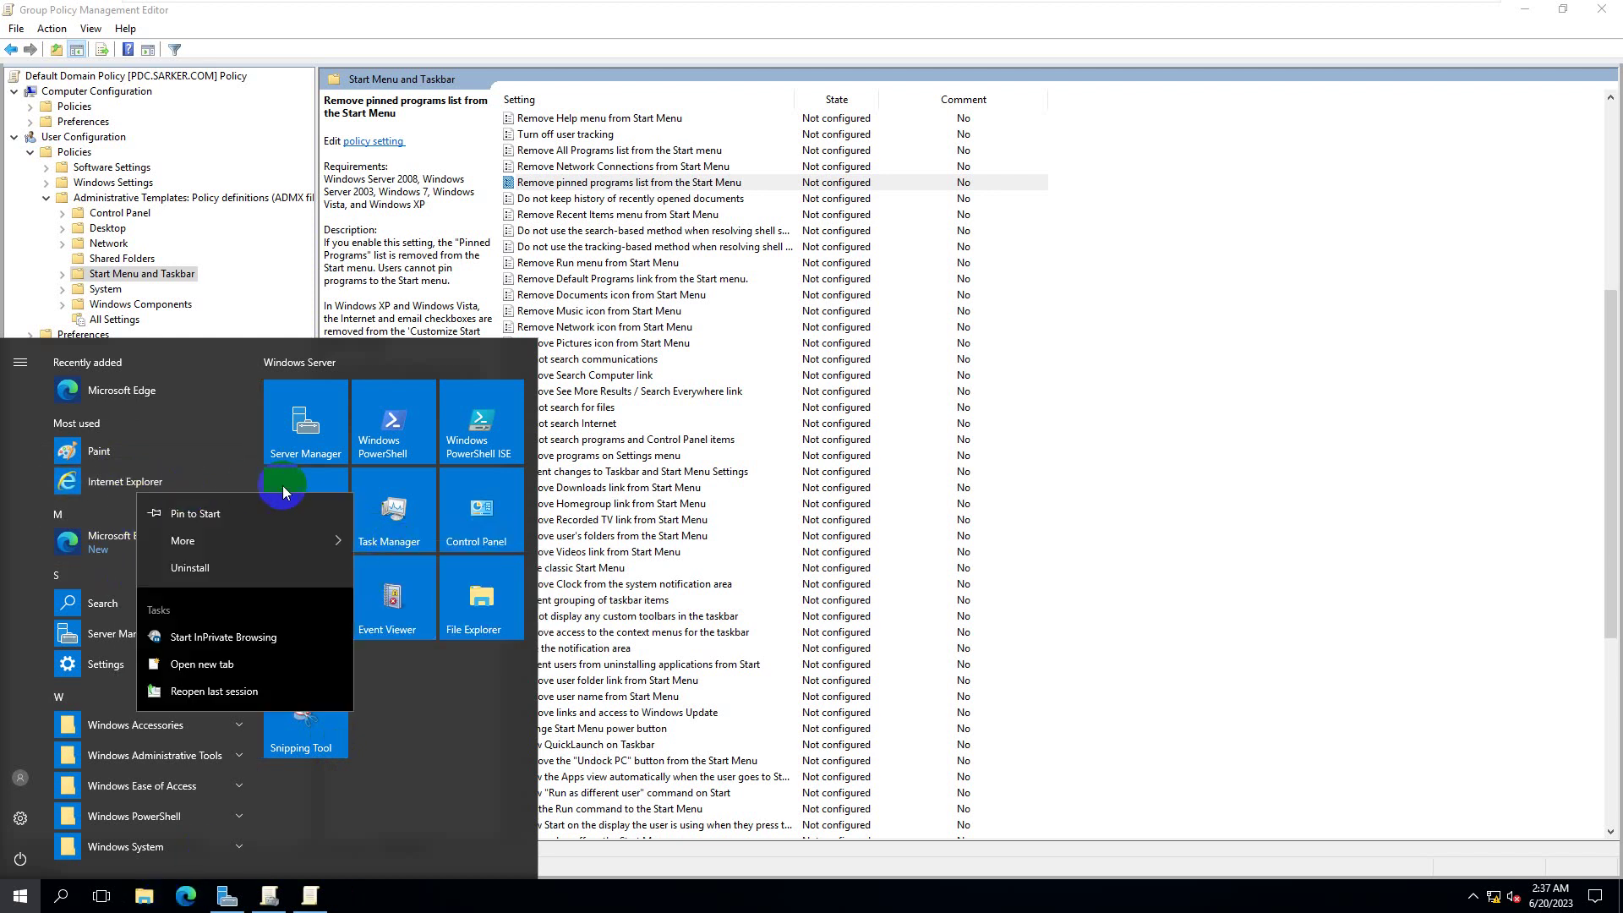
pyautogui.moveTo(301, 545)
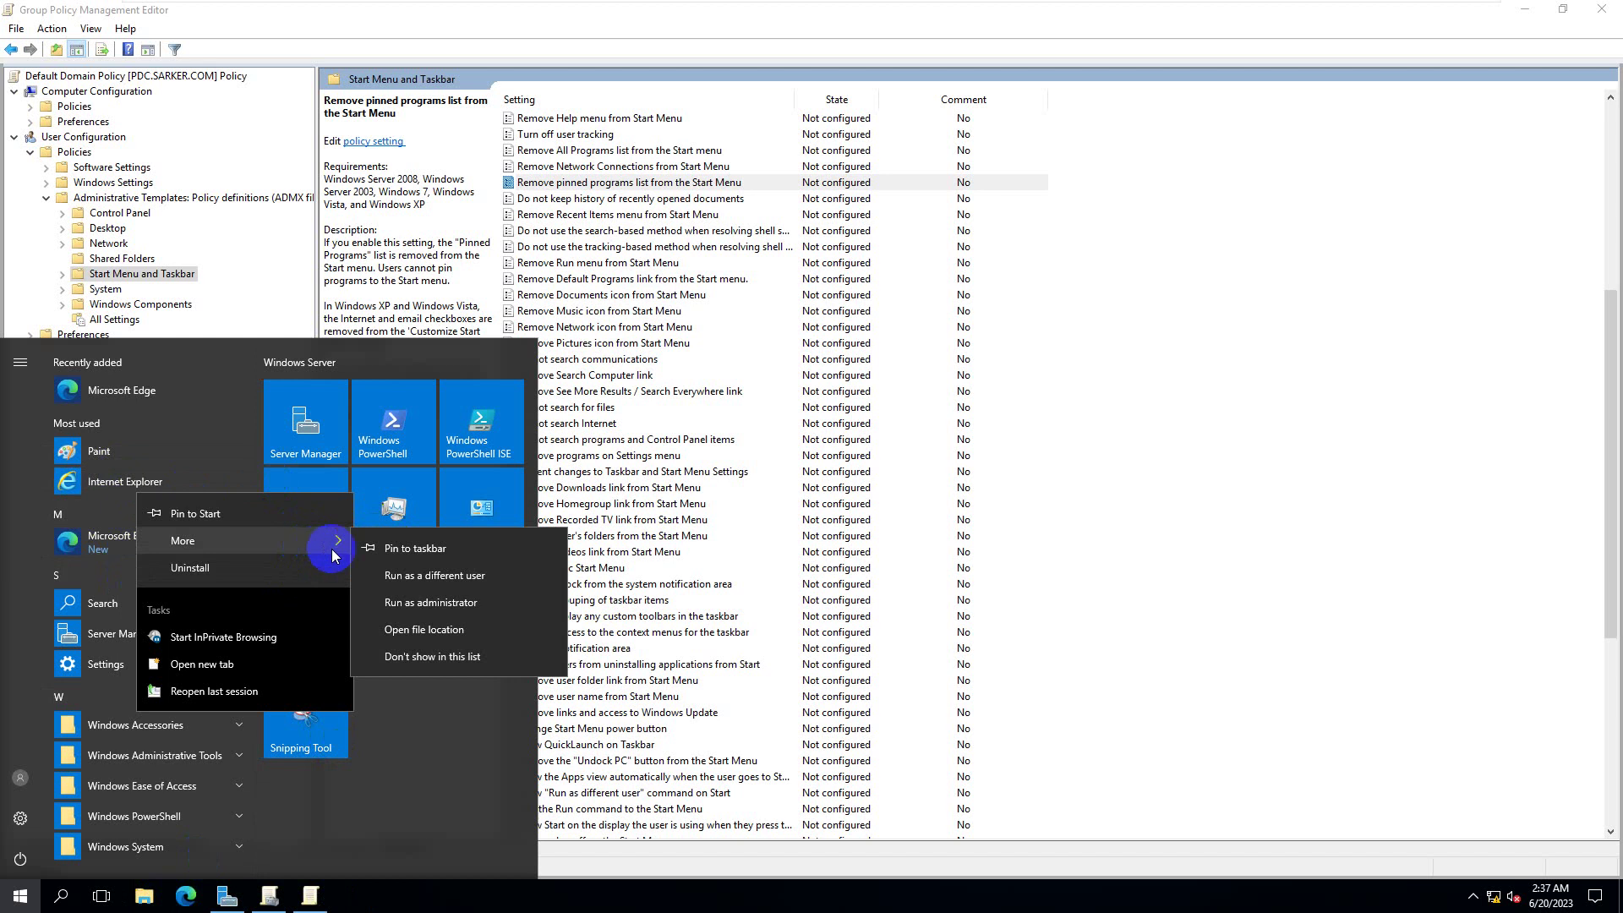
pyautogui.scroll(-4, 1175, 583)
pyautogui.click(1133, 624)
# - Select the Remove pinned programs from the Taskbar policy and confirm Internet Explorer is unpinned
pyautogui.scroll(-4, 1132, 626)
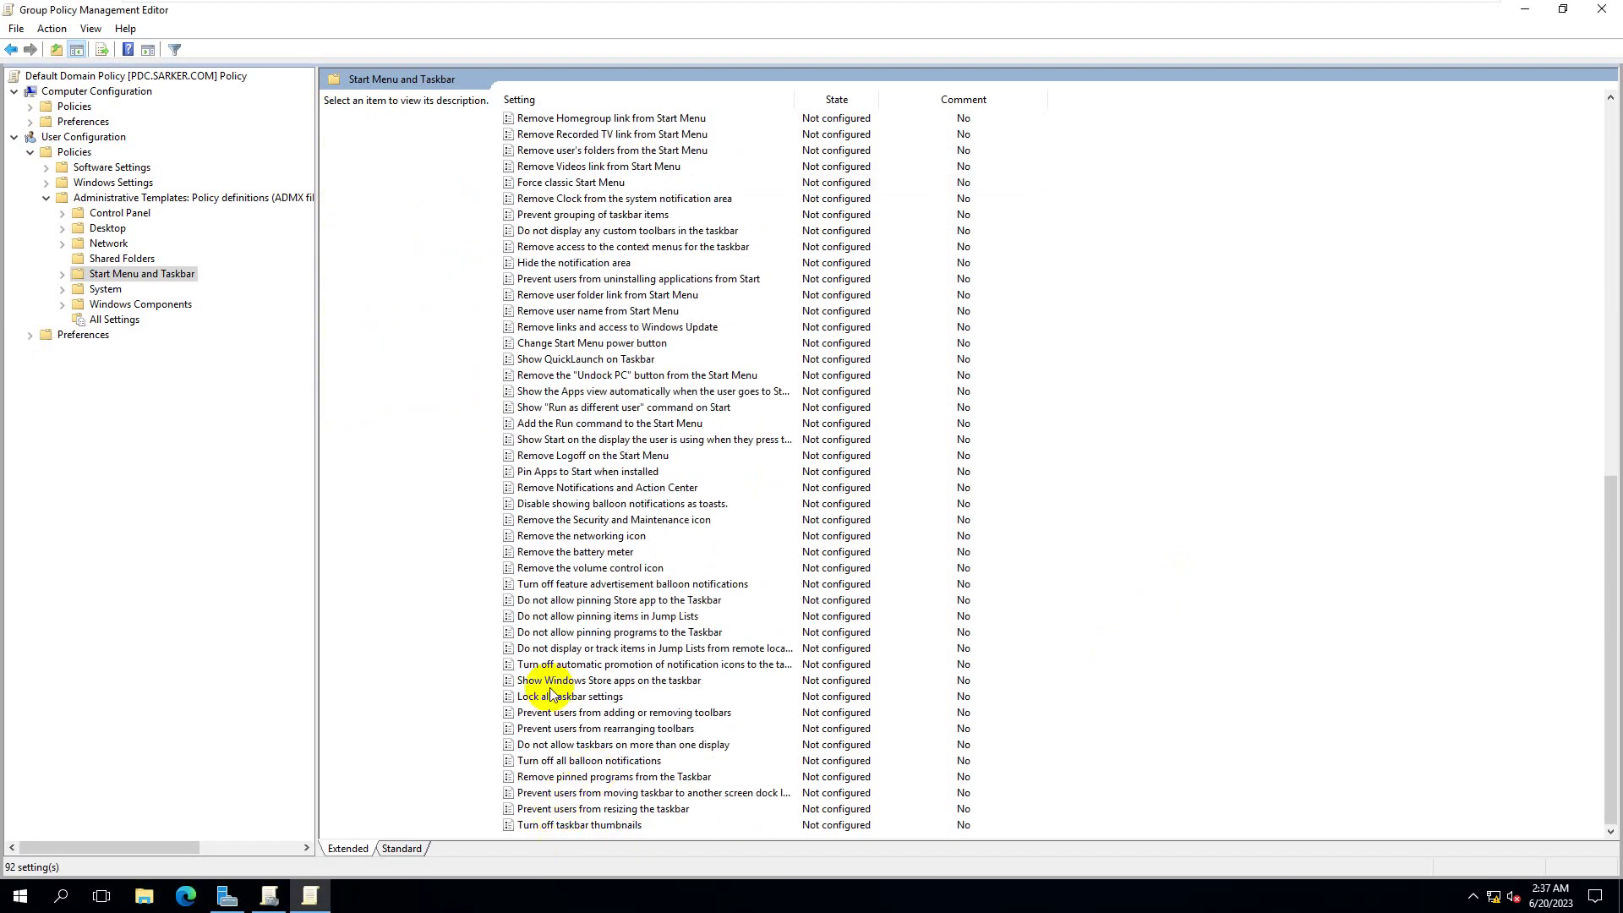
pyautogui.click(543, 778)
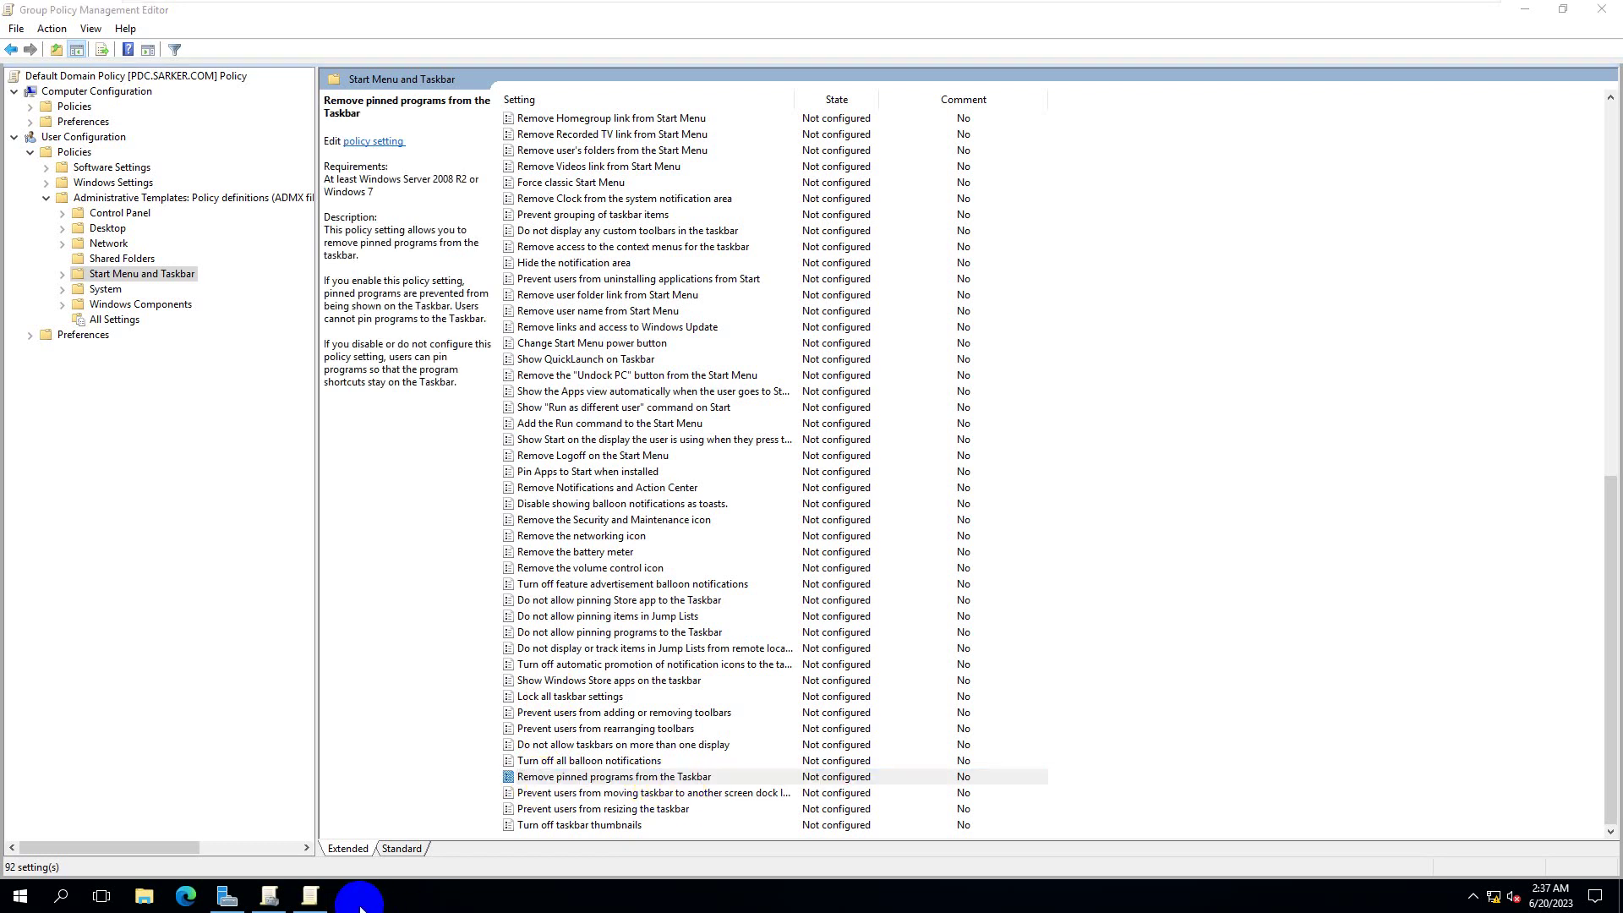
pyautogui.click(355, 898)
pyautogui.click(20, 896)
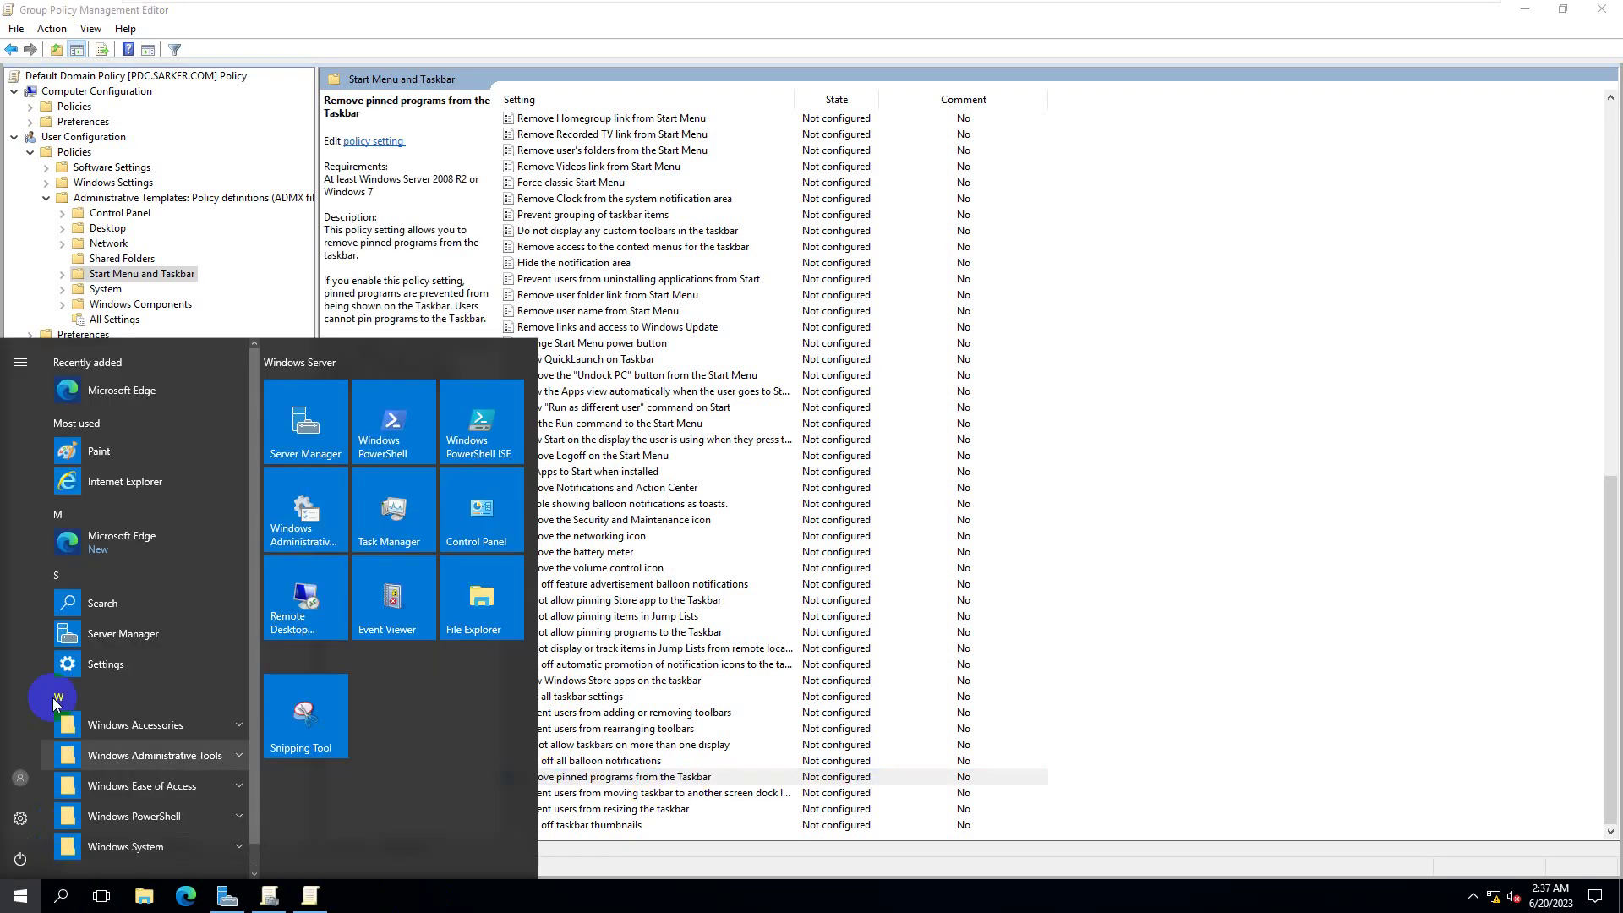
pyautogui.rightClick(137, 490)
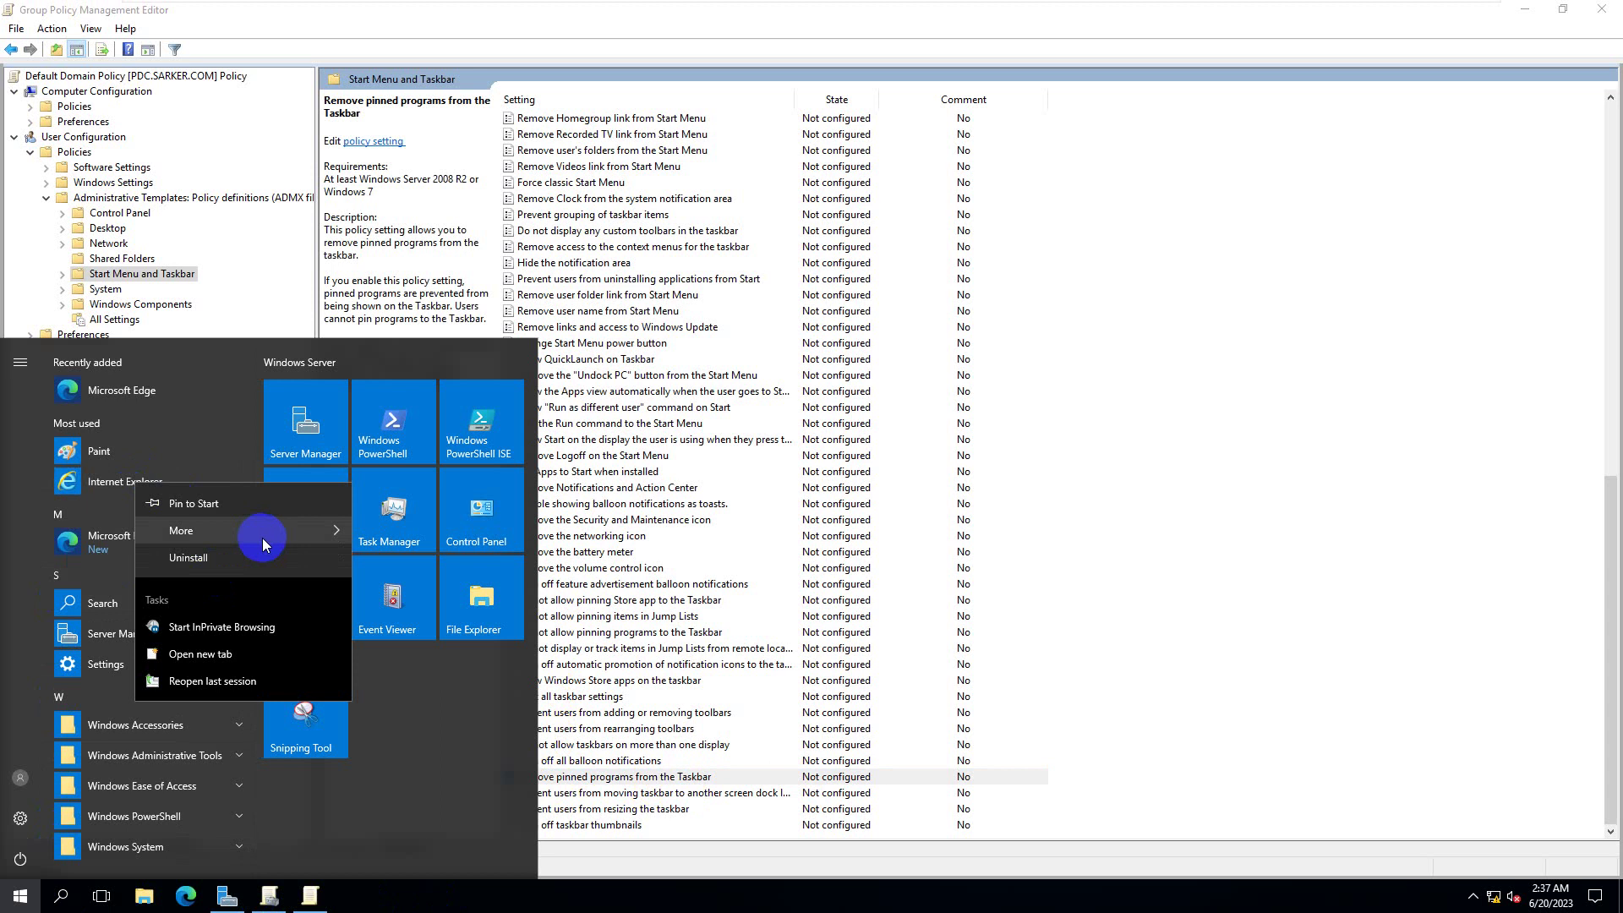
pyautogui.moveTo(262, 537)
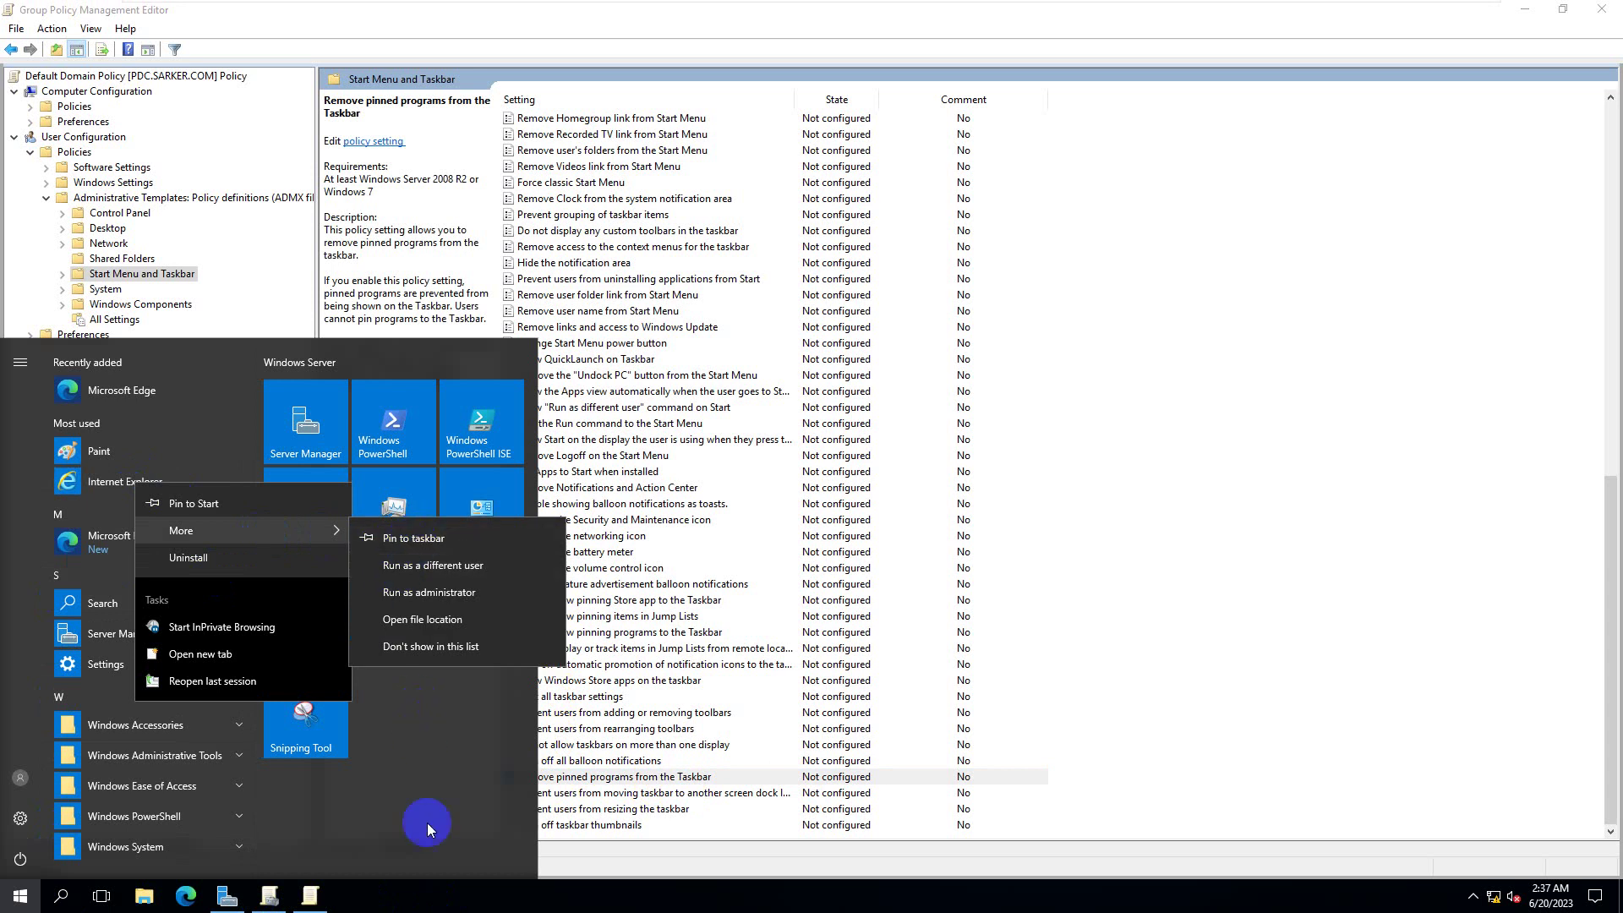
pyautogui.click(442, 885)
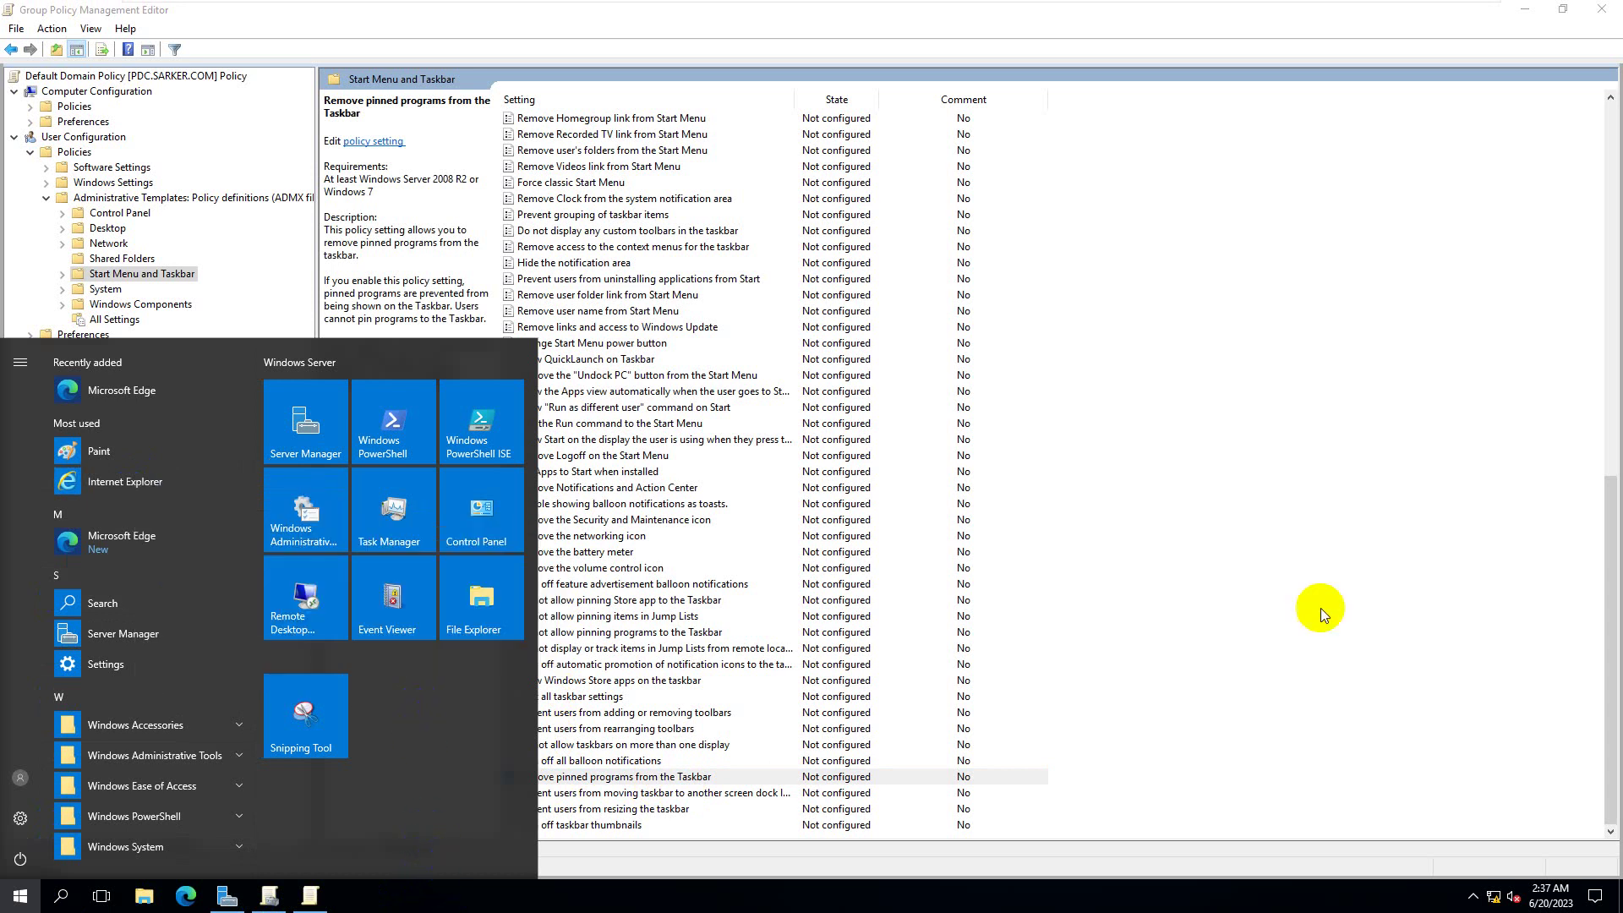
# - Dismiss the server's Start menu by clicking on the policy editor's settings list
pyautogui.click(1320, 607)
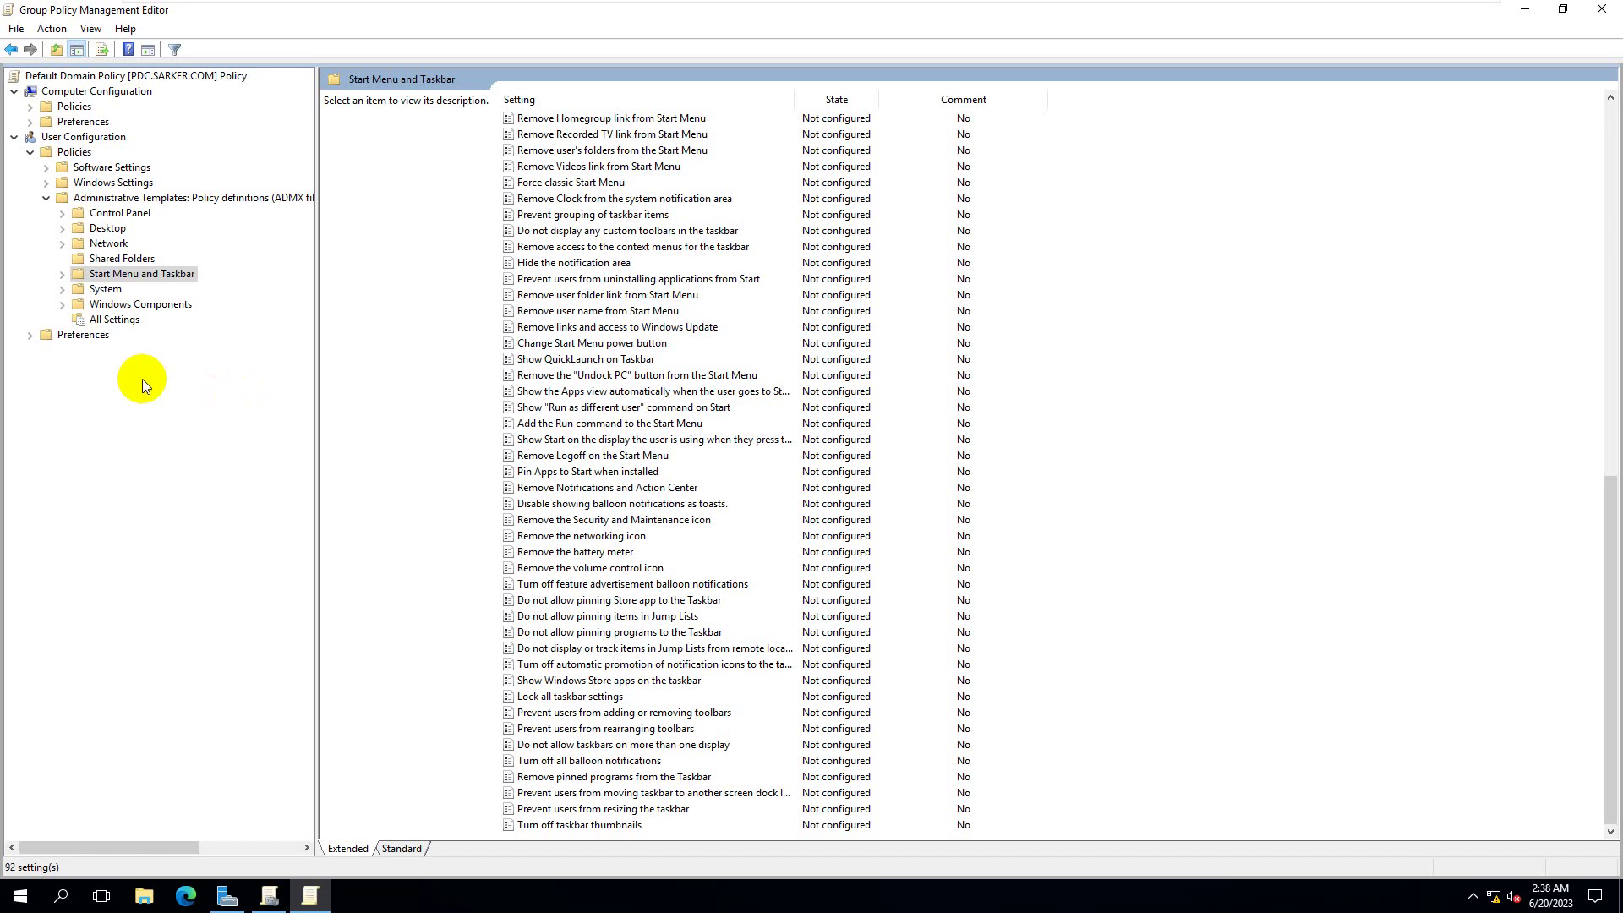
# - Under User Configuration > System, open Don't run specified Windows applications and choose Enabled
pyautogui.click(62, 290)
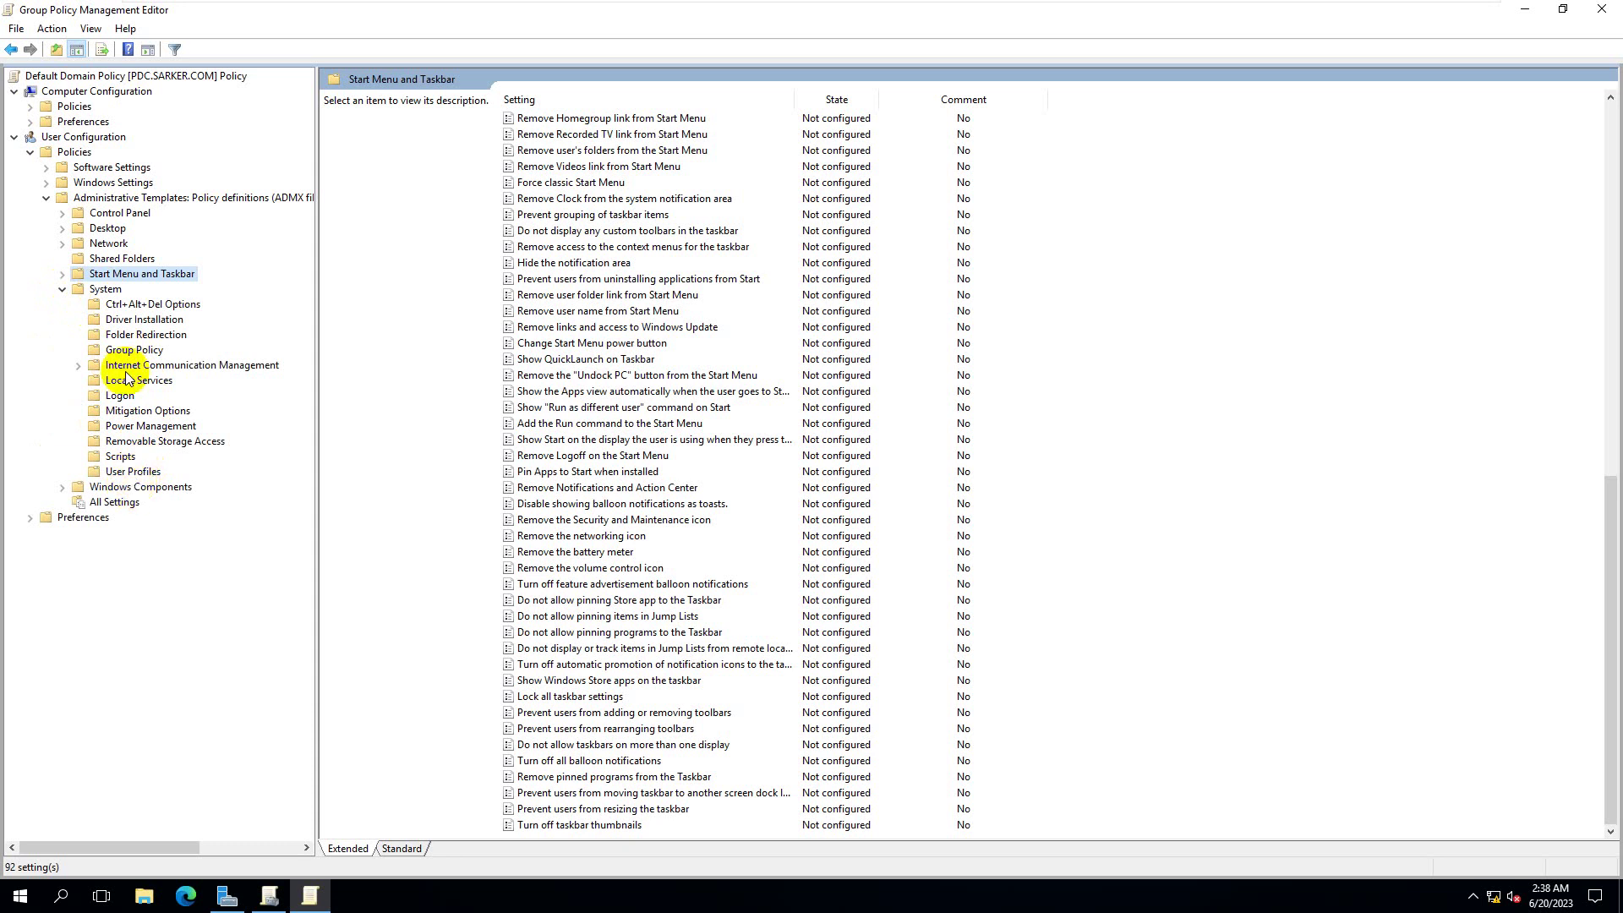
pyautogui.click(109, 290)
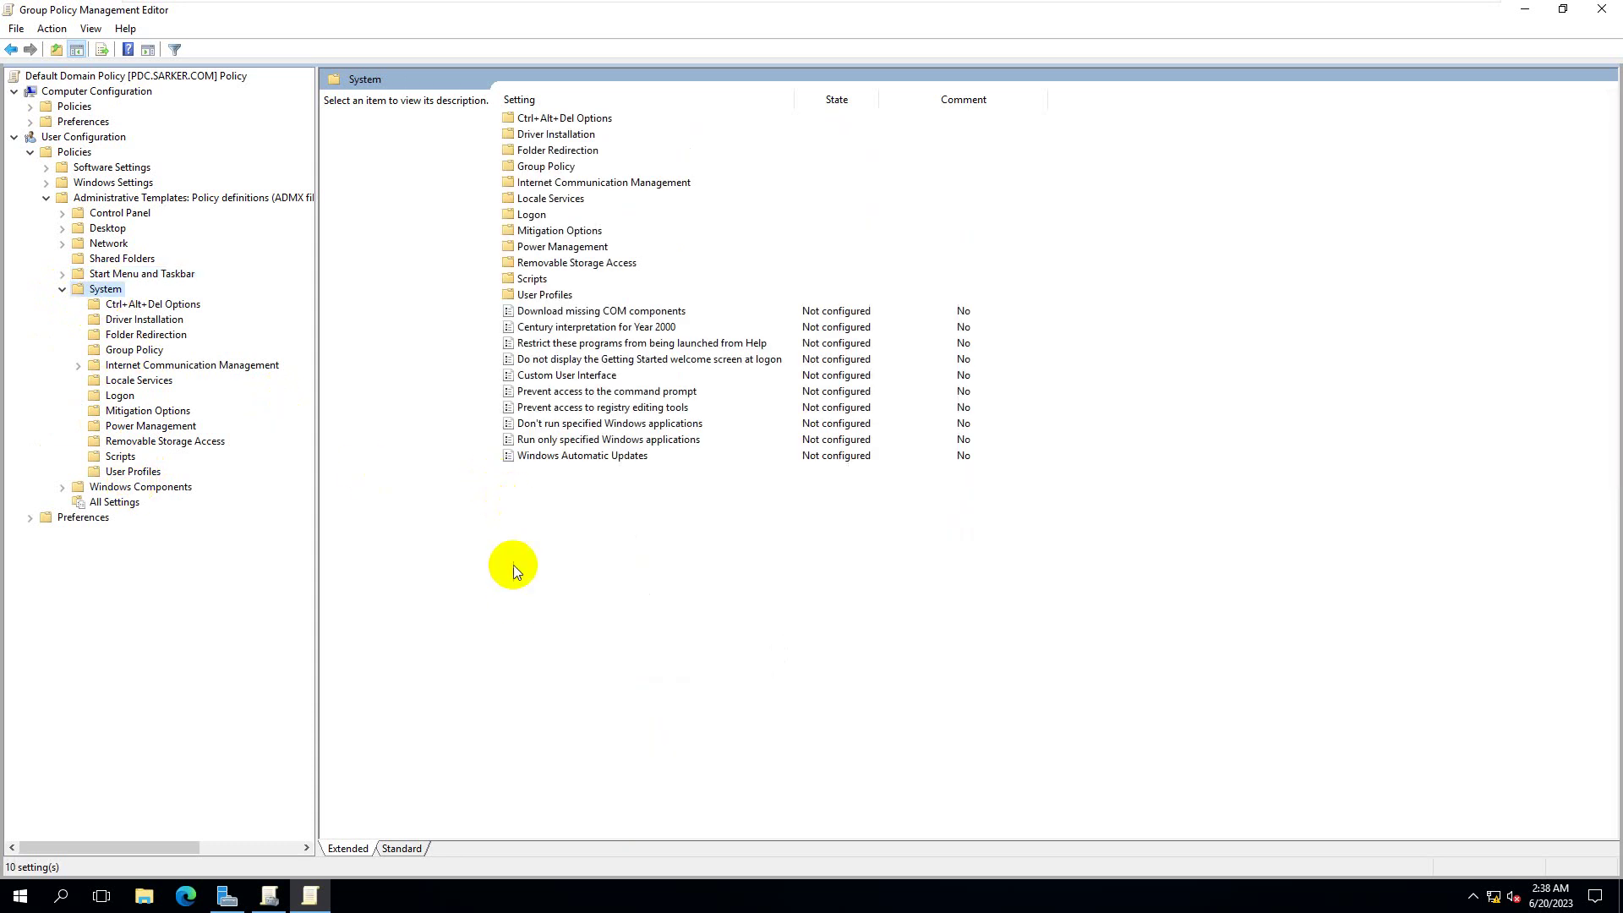
pyautogui.click(596, 425)
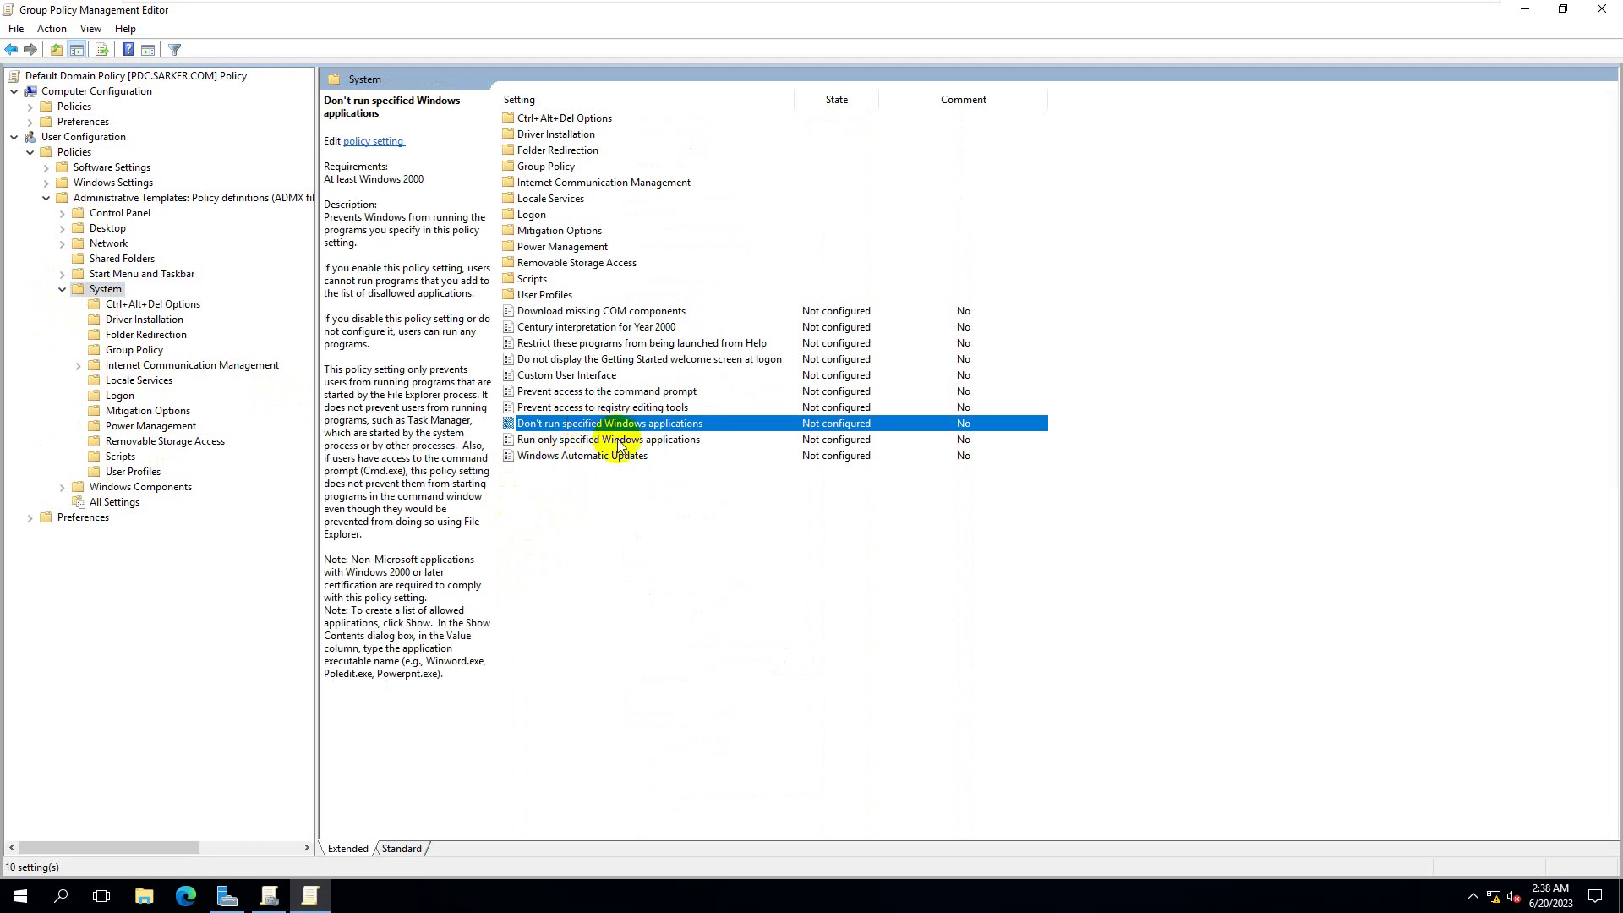
pyautogui.doubleClick(826, 427)
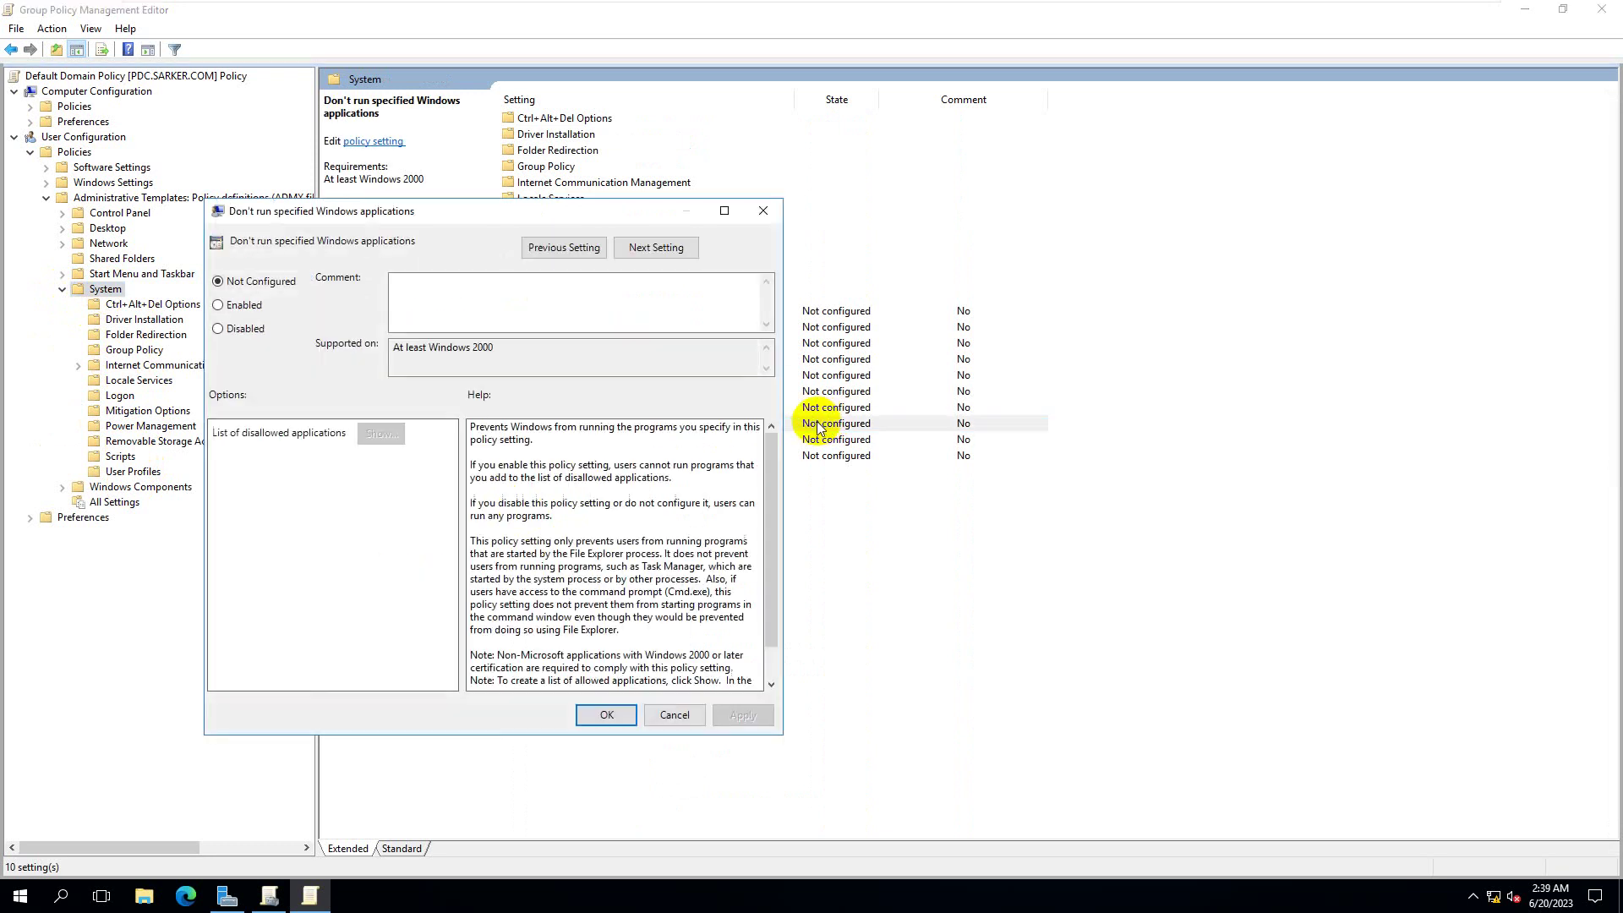
pyautogui.click(242, 305)
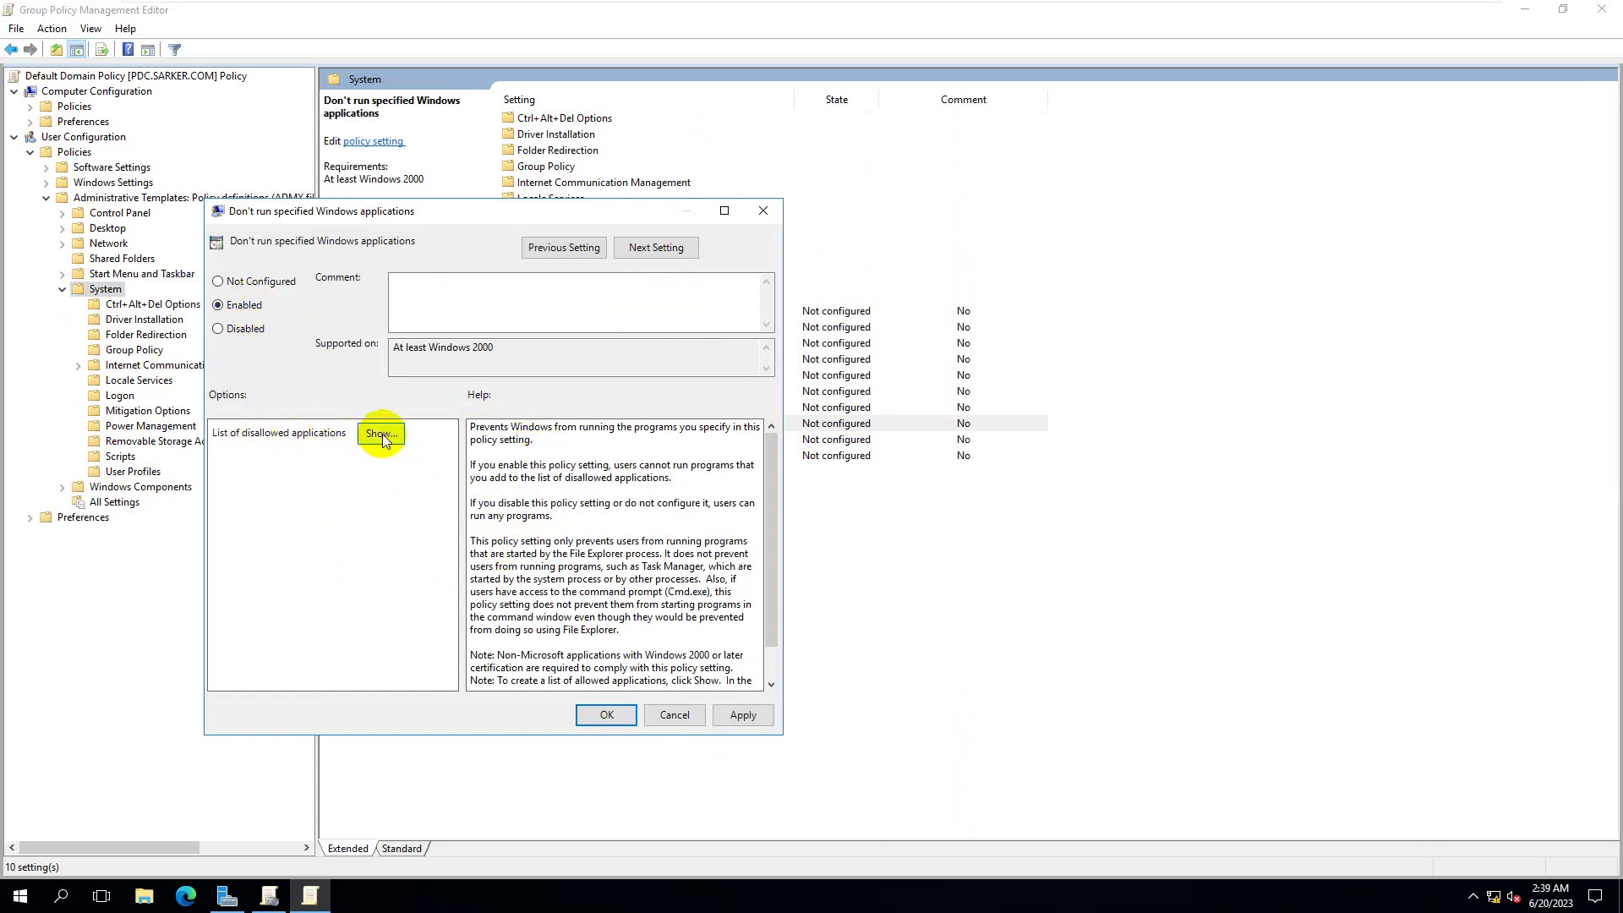
# - Open the disallowed applications list and enter iexplorer.exe as the first entry
pyautogui.click(382, 433)
pyautogui.moveTo(209, 32); pyautogui.dragTo(850, 191)
pyautogui.click(800, 269)
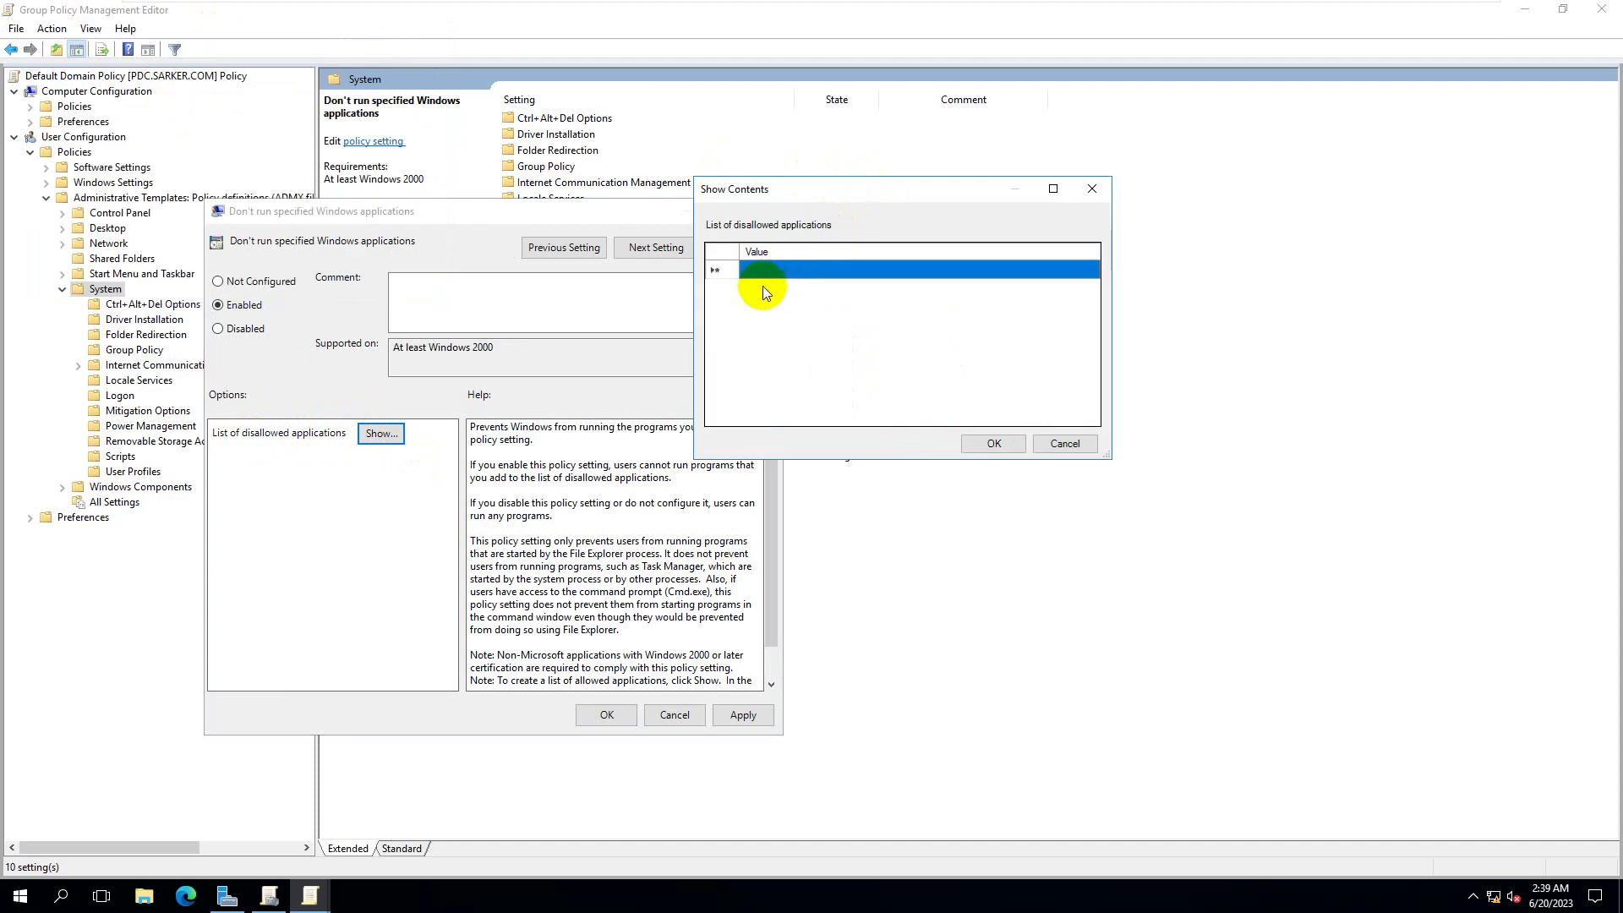
pyautogui.click(804, 272)
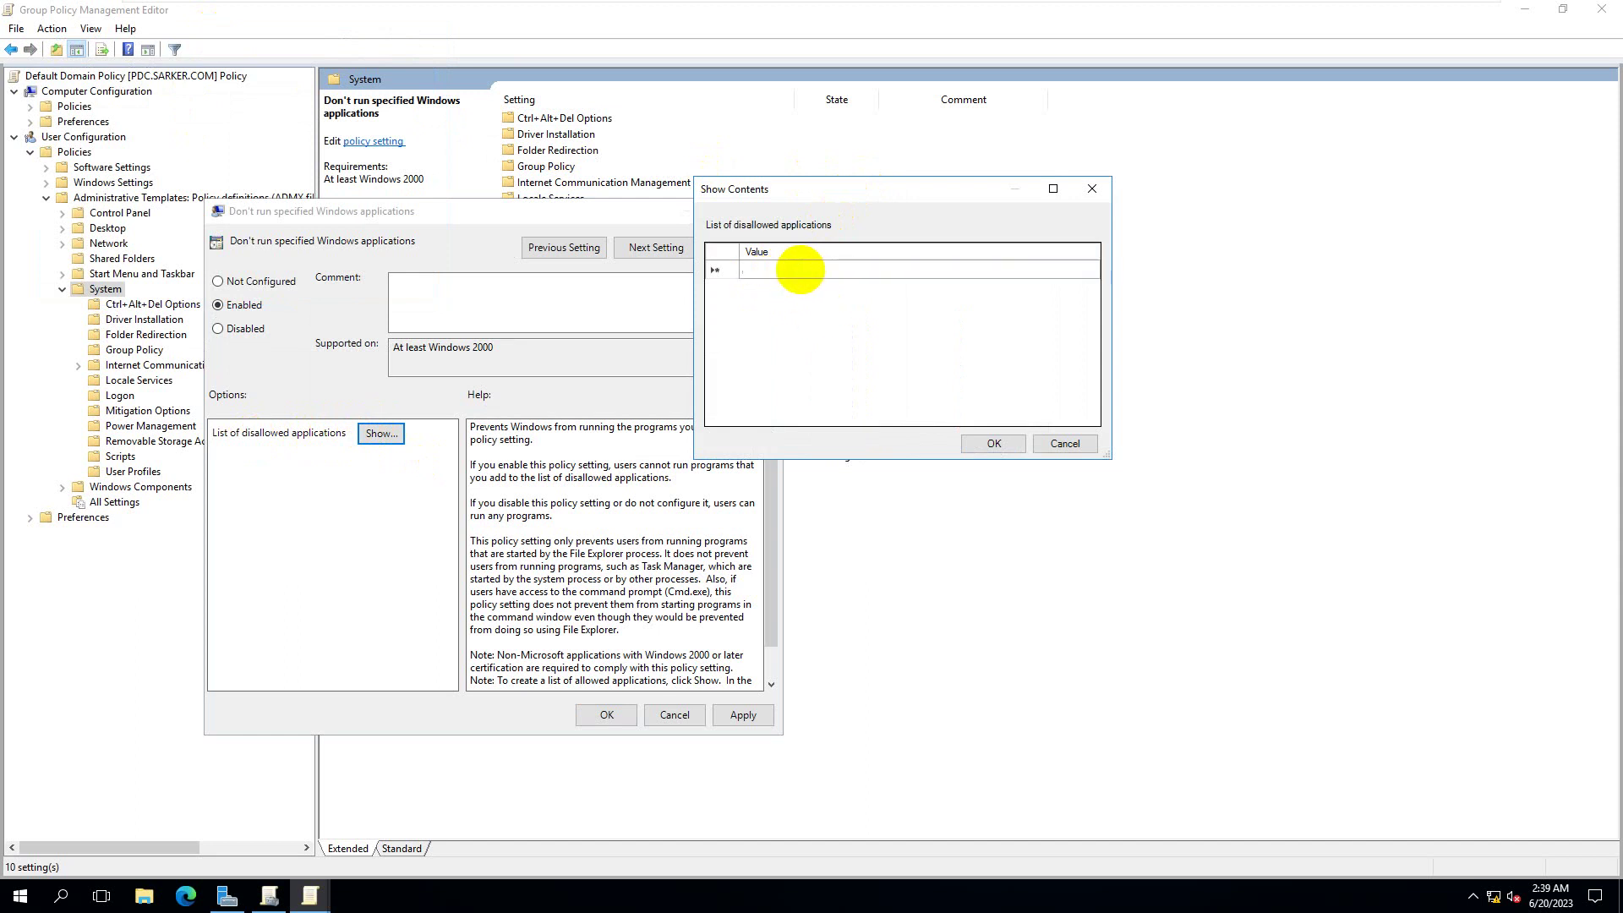
pyautogui.write('iex')
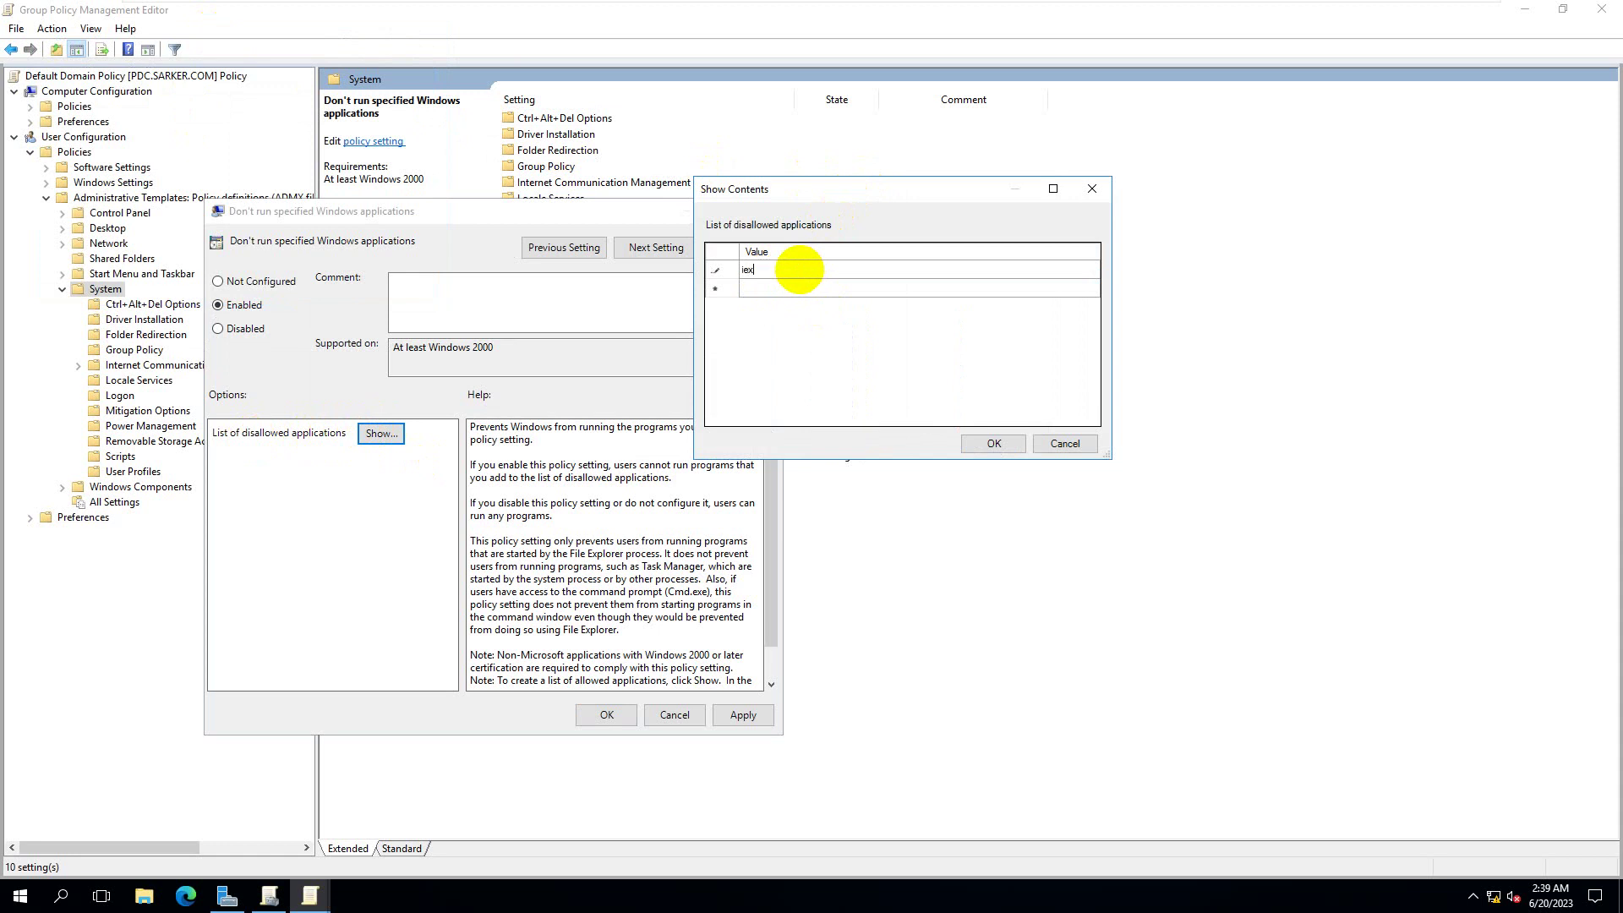
pyautogui.write('plorer.exe')
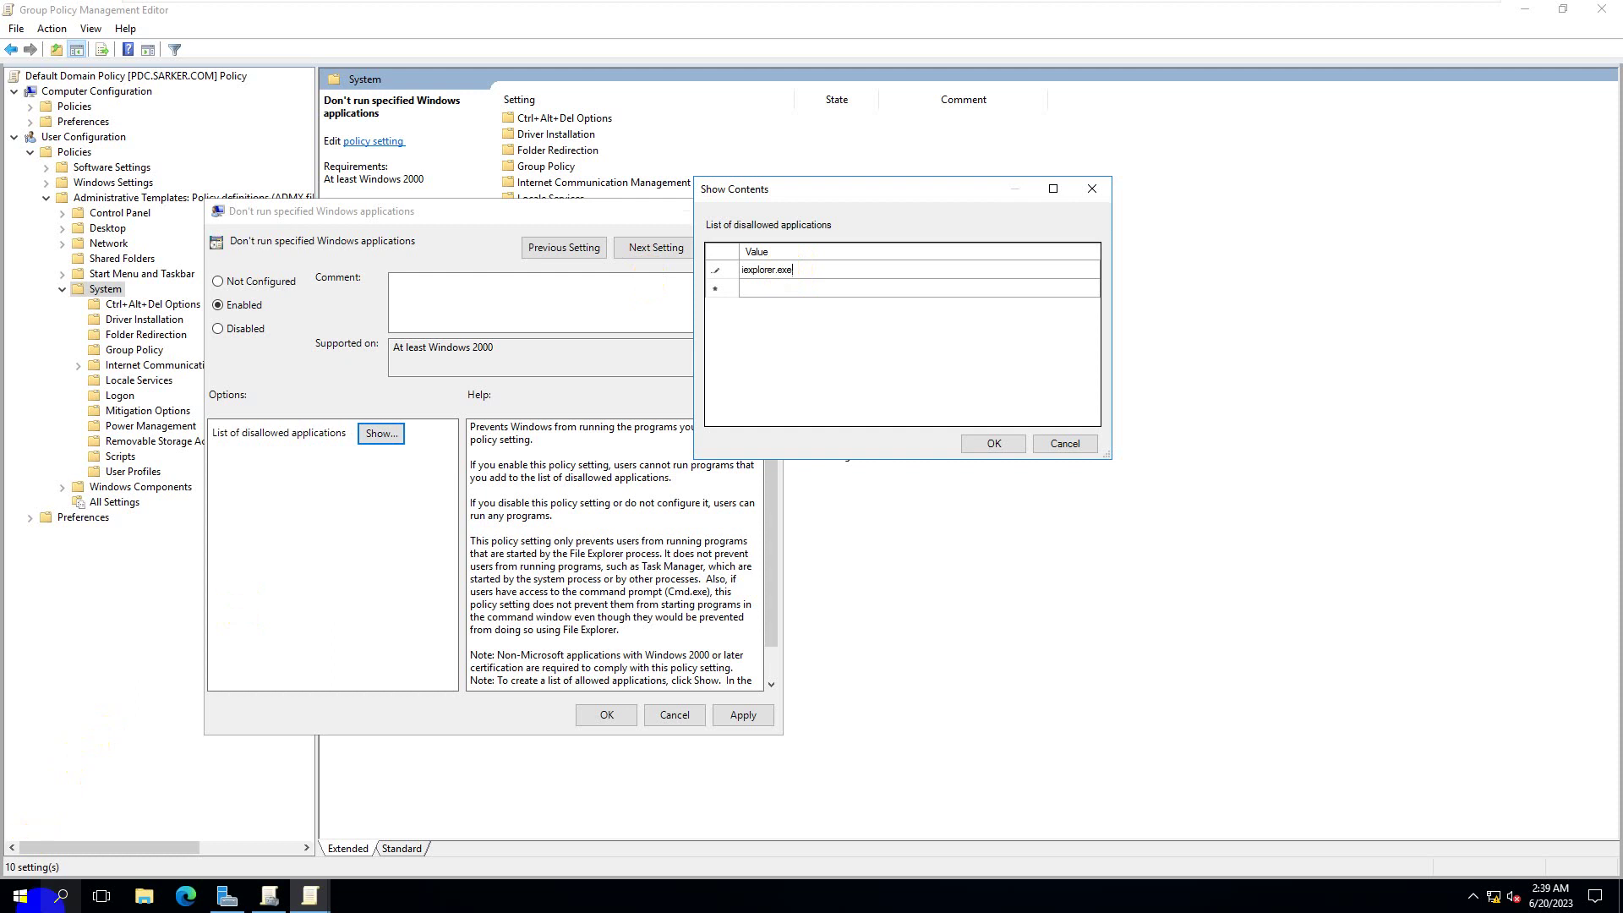
pyautogui.click(17, 897)
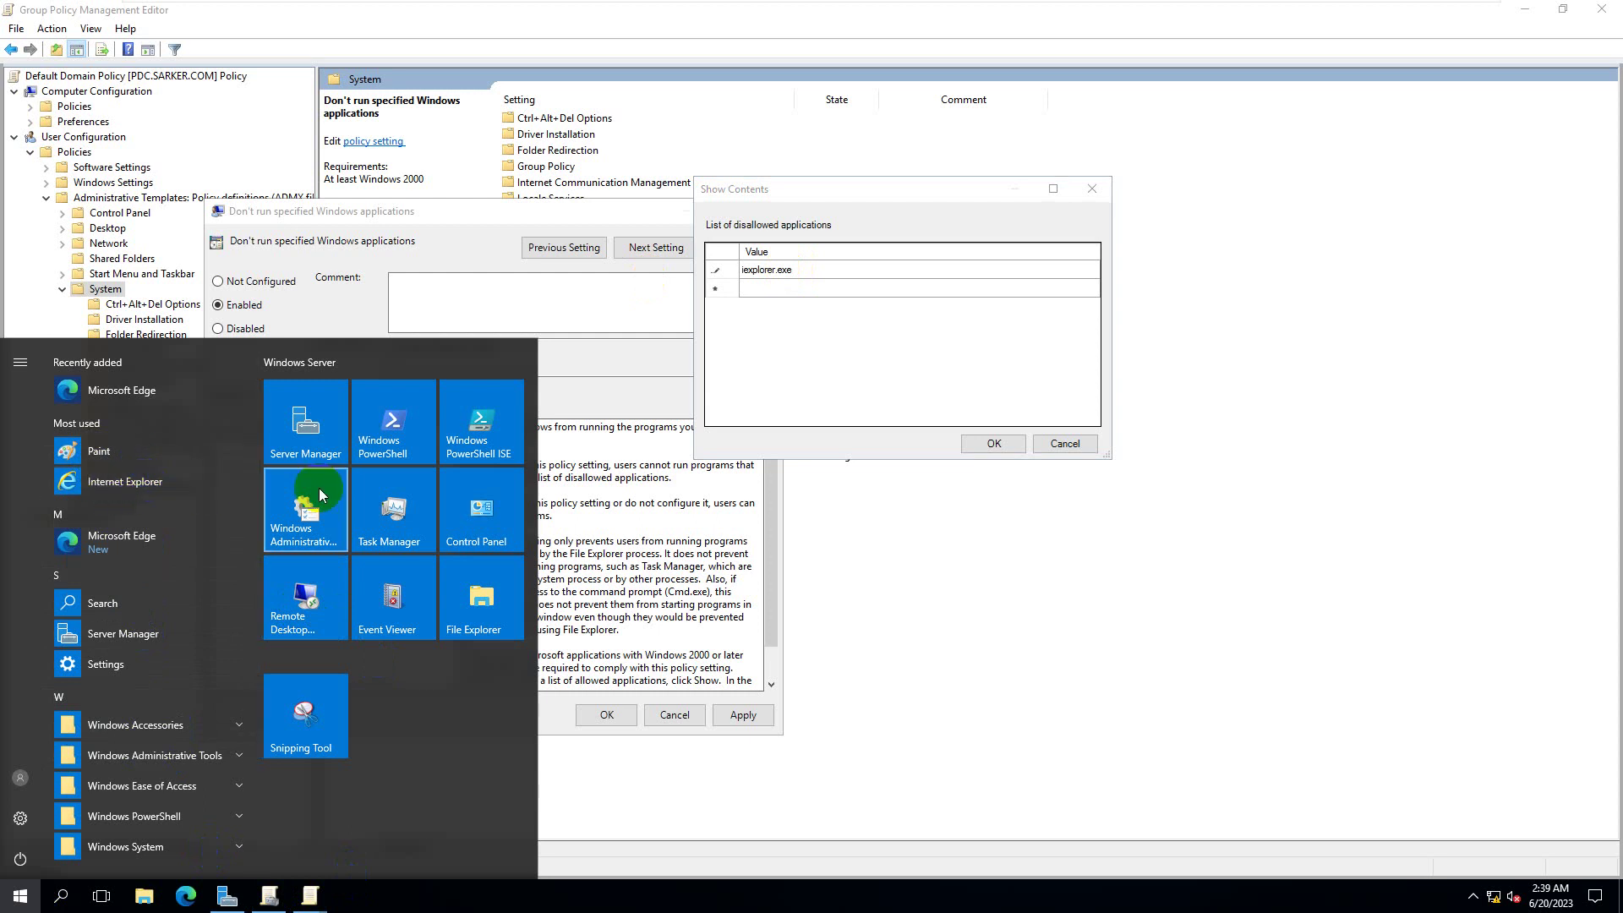
pyautogui.click(847, 277)
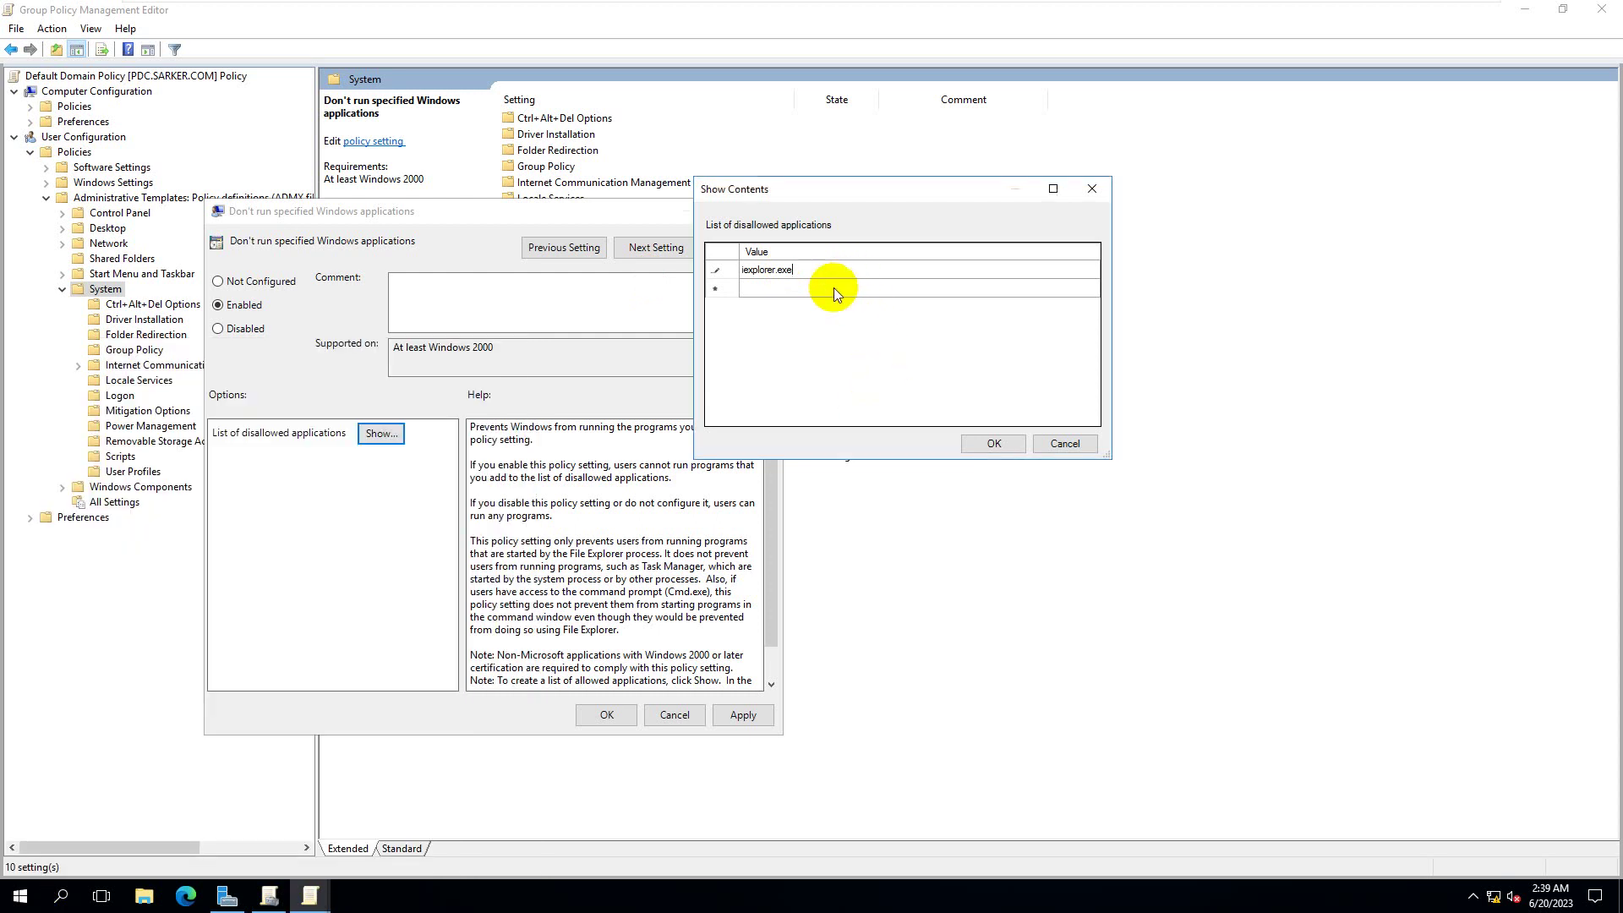
# - Add cmd.exe and notpad.exe as further entries and confirm the list
pyautogui.click(834, 288)
pyautogui.click(834, 286)
pyautogui.write('cmd.exe')
pyautogui.click(820, 307)
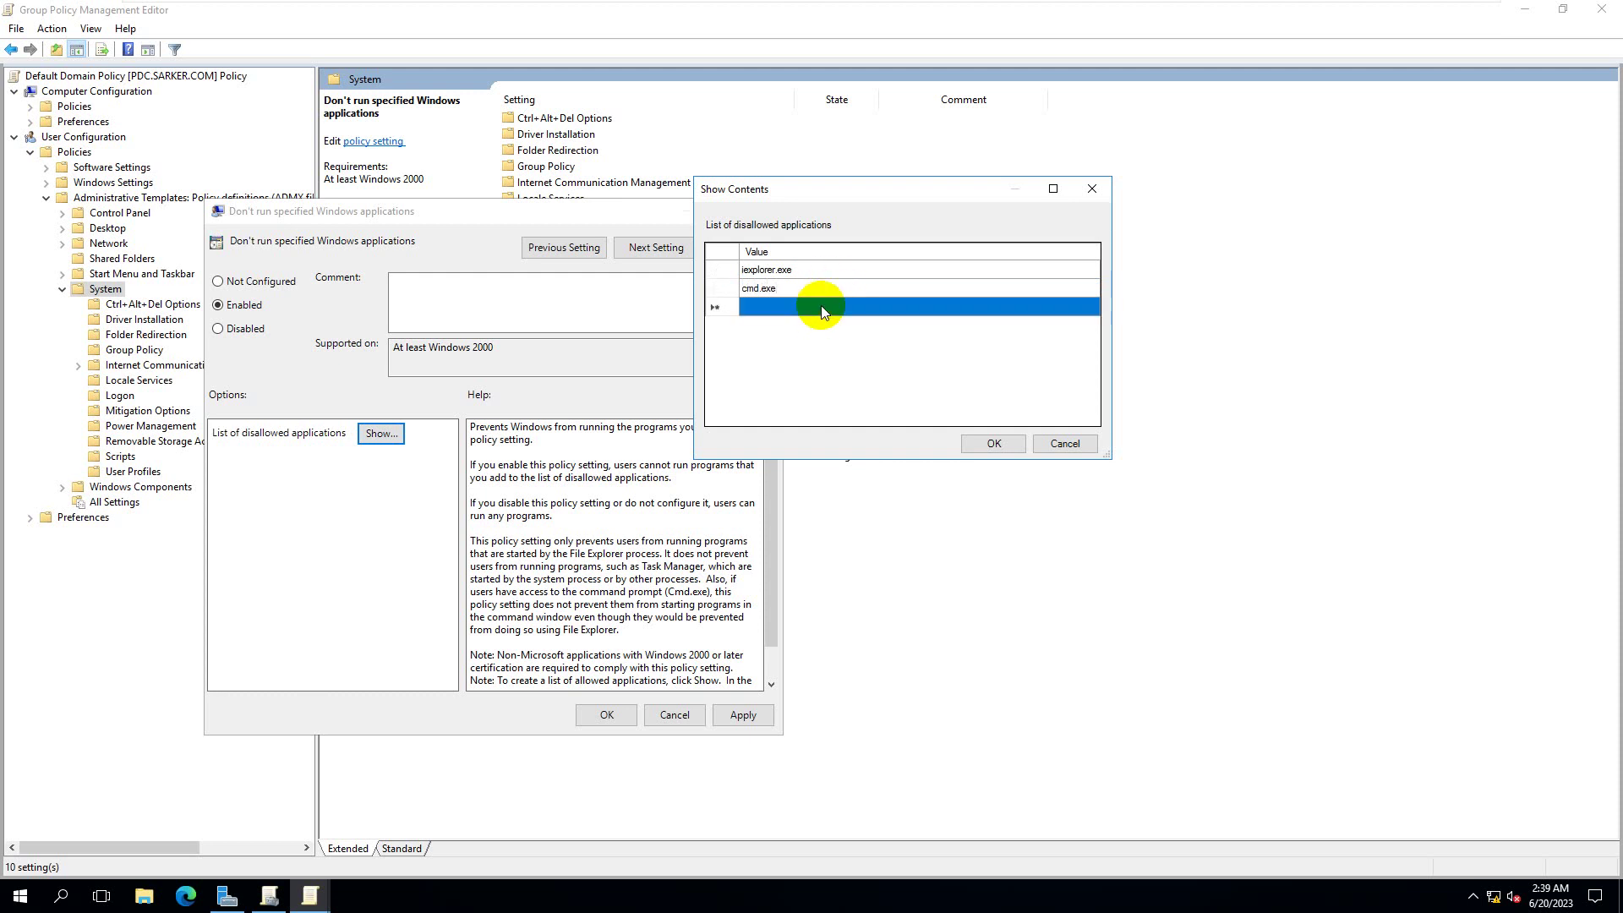
pyautogui.click(820, 307)
pyautogui.write('not')
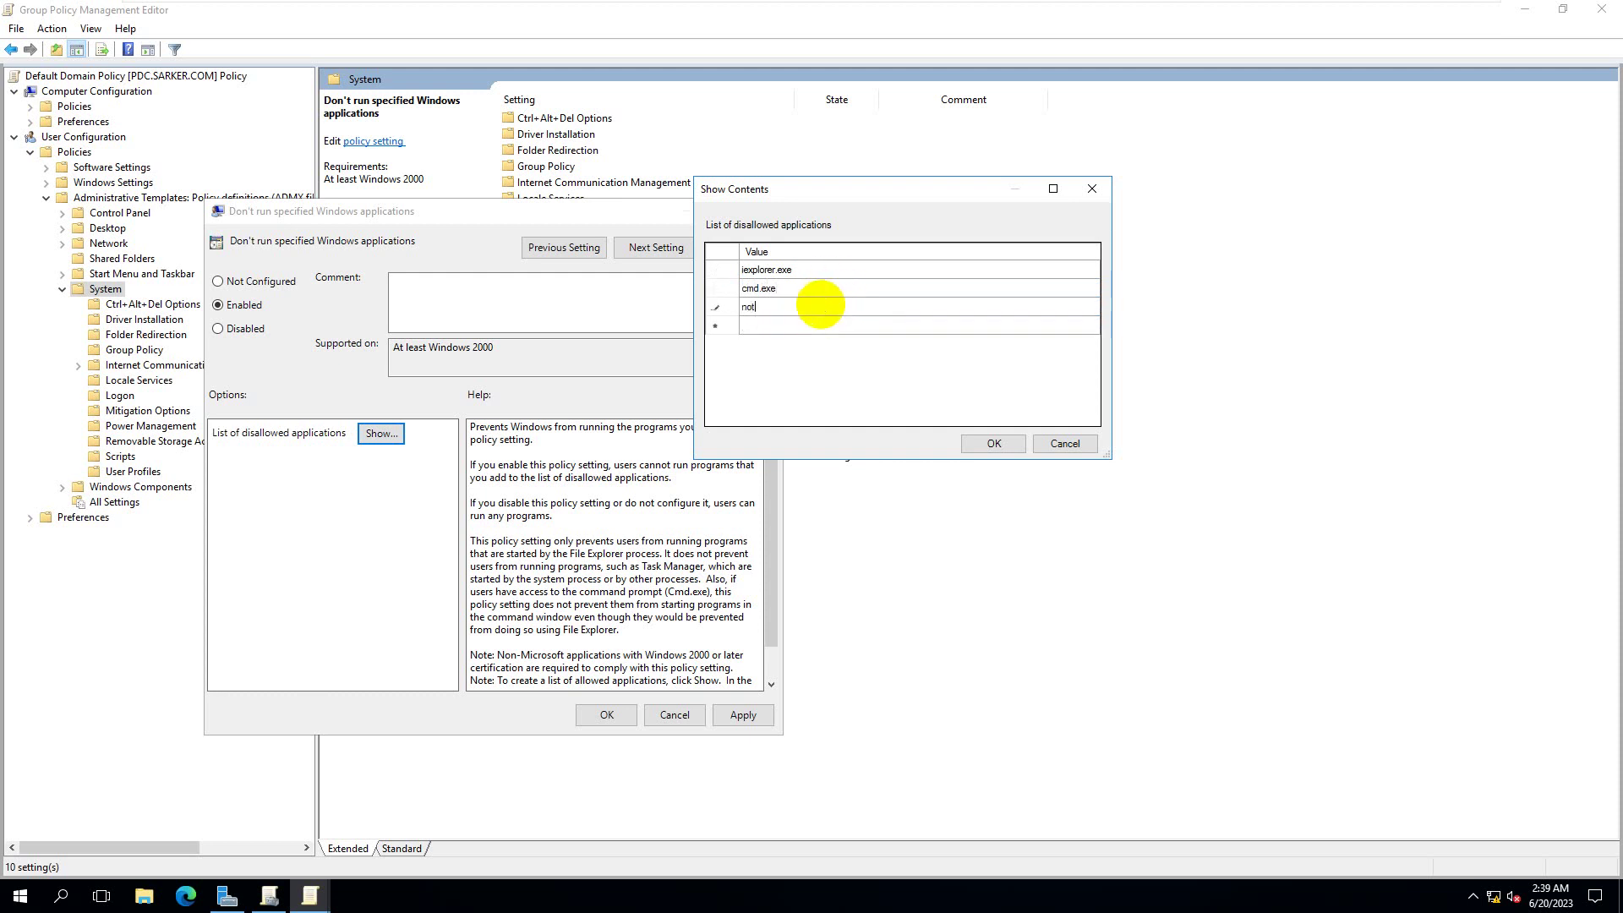
pyautogui.write('pad.exe')
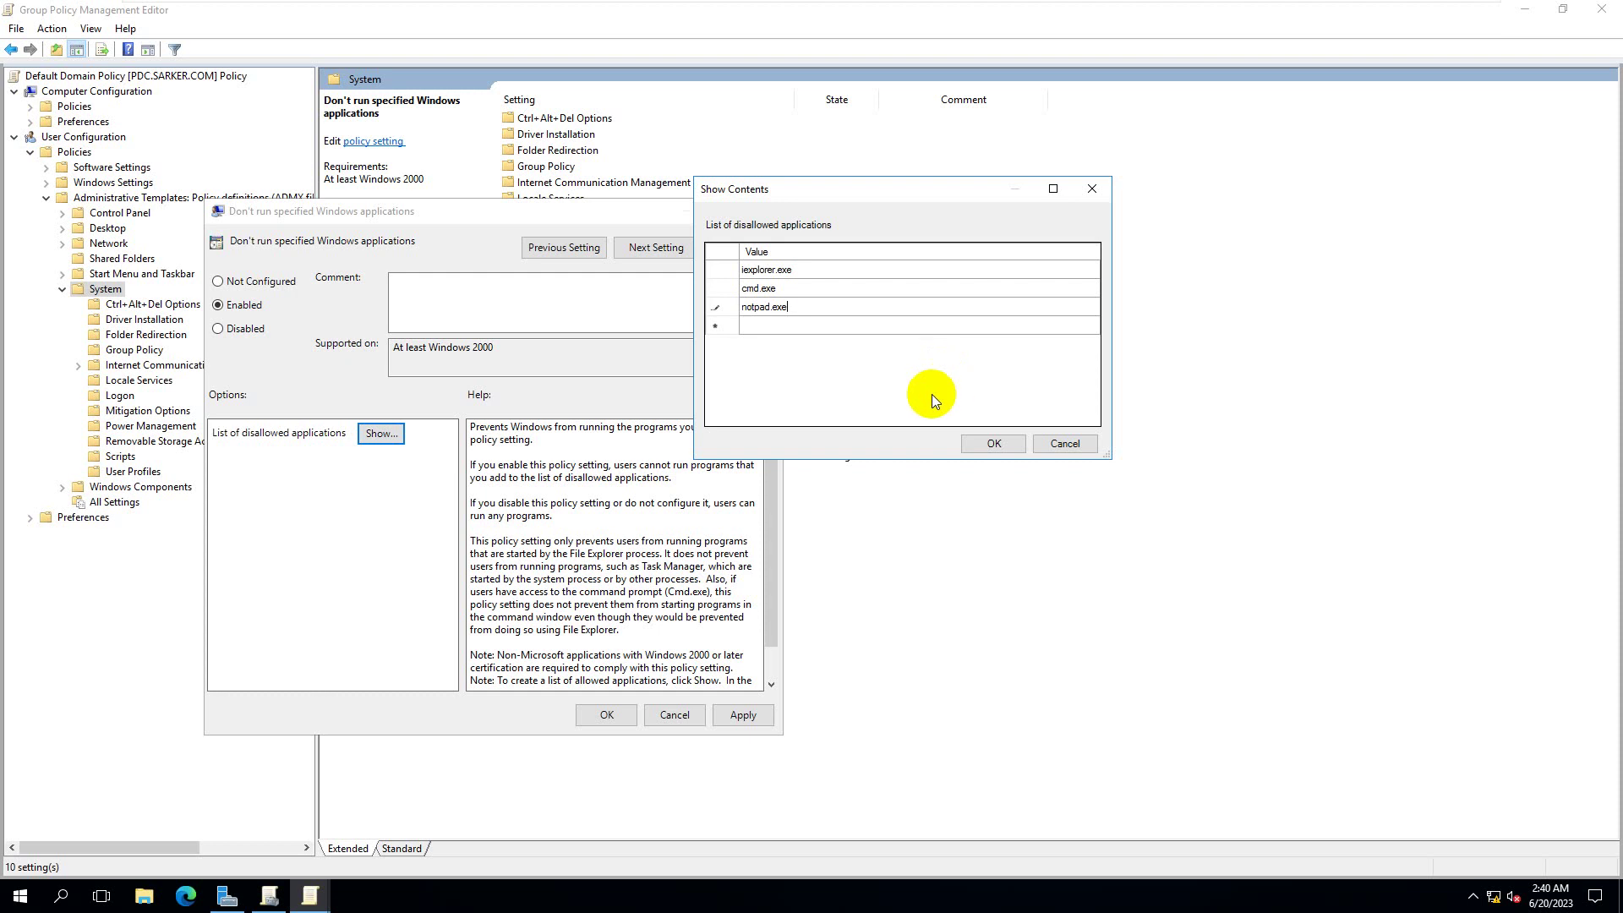
pyautogui.click(992, 442)
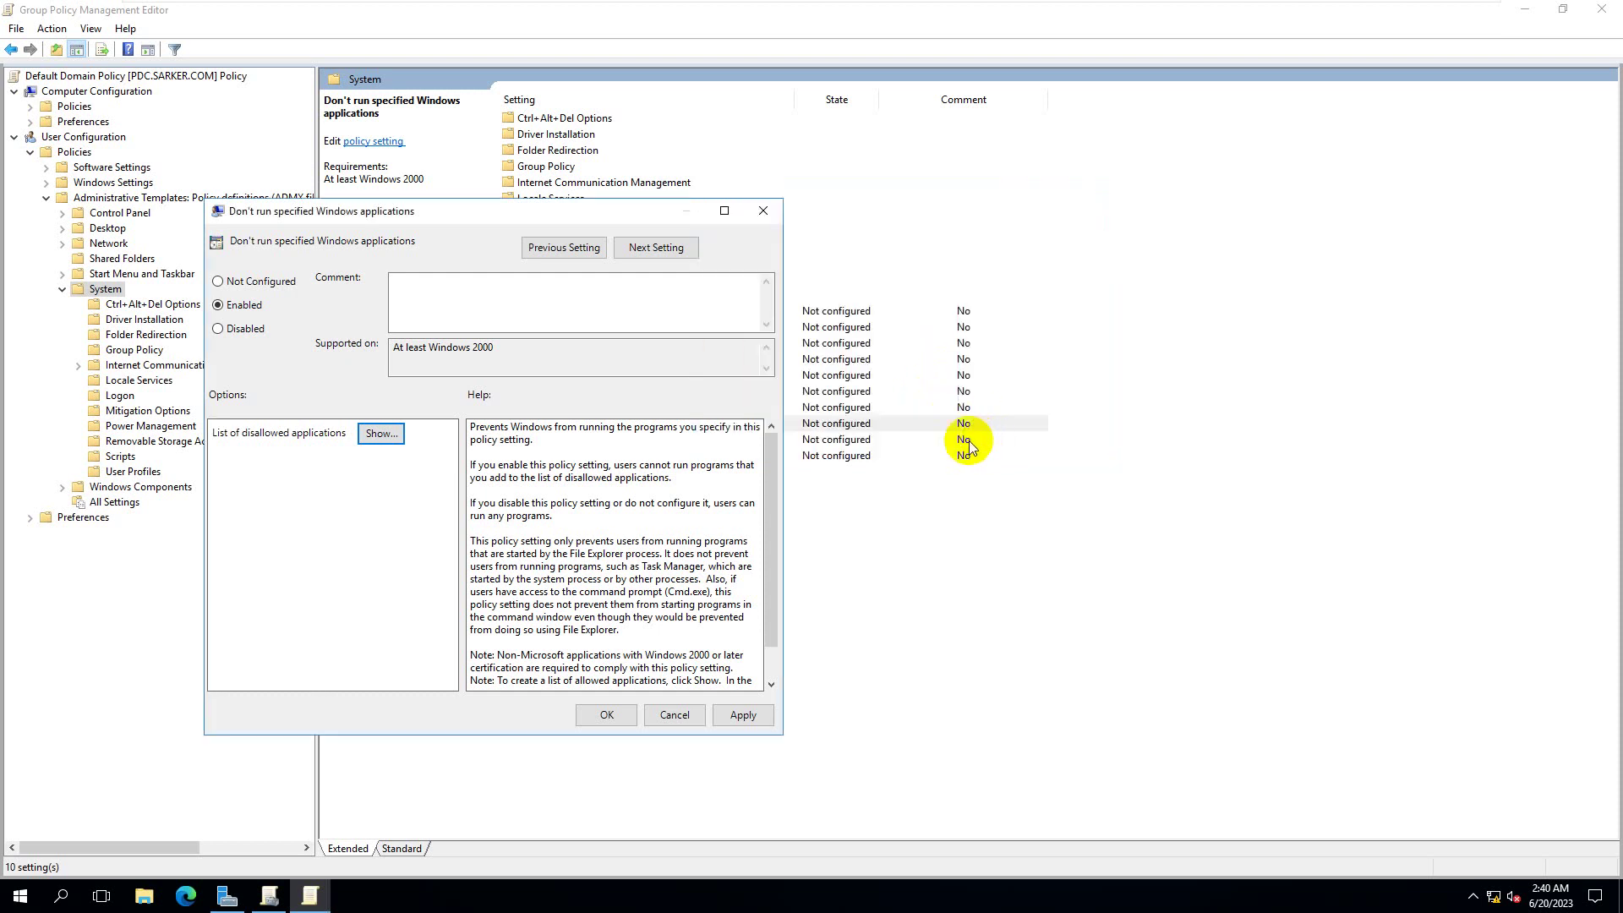
# - Apply the enabled policy, close its settings, and run gpupdate /force on the server
pyautogui.click(743, 715)
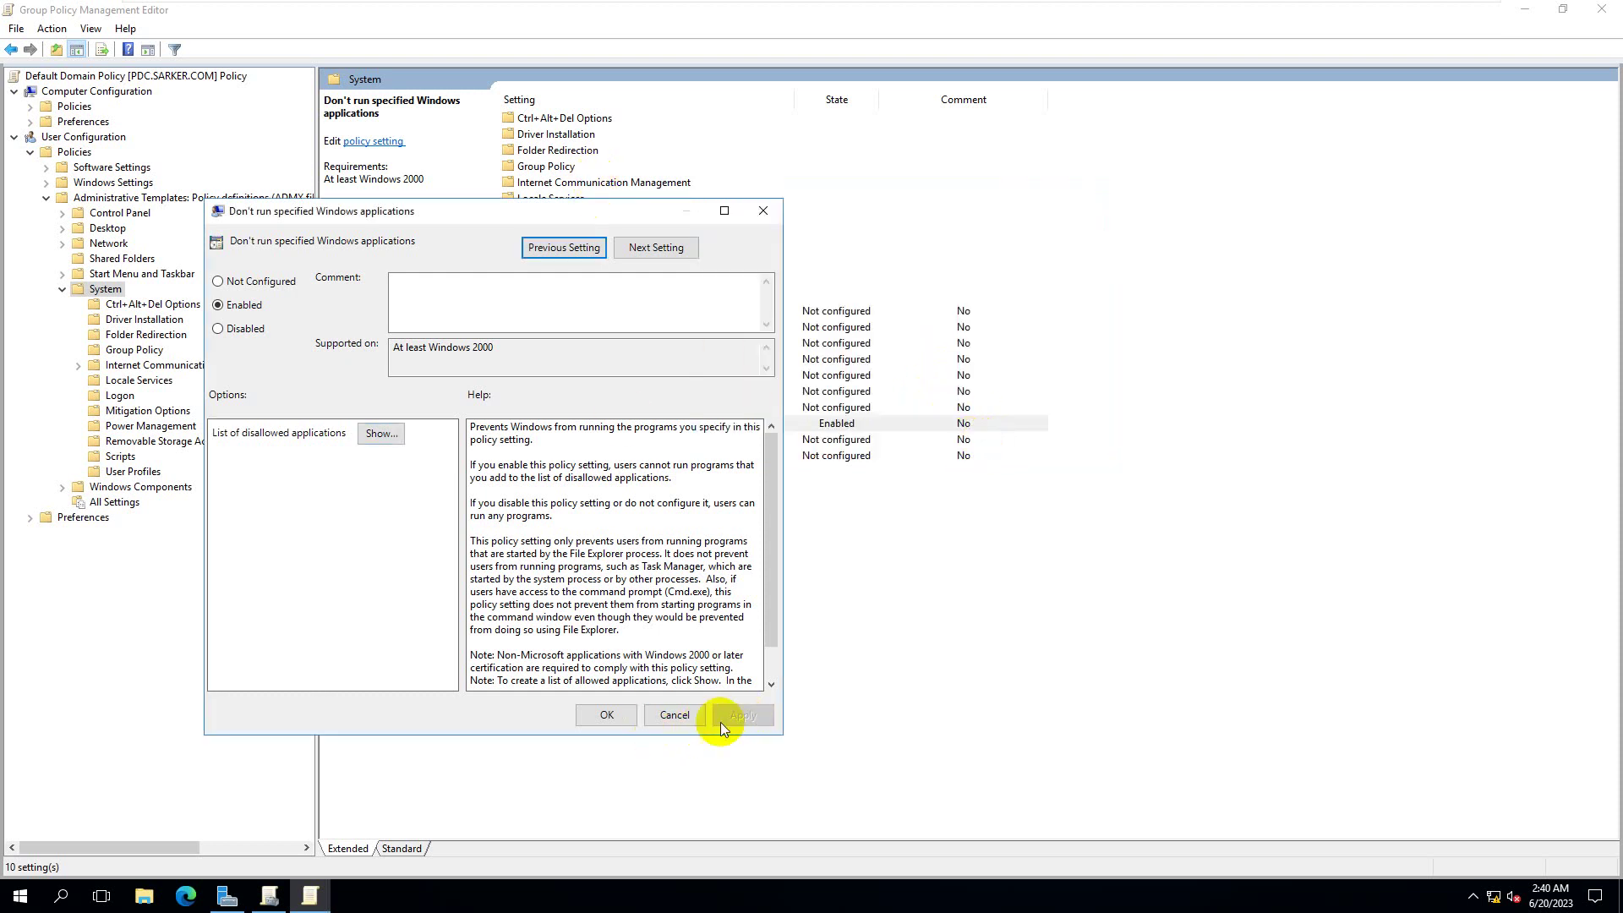
pyautogui.click(609, 715)
pyautogui.press('super+r')
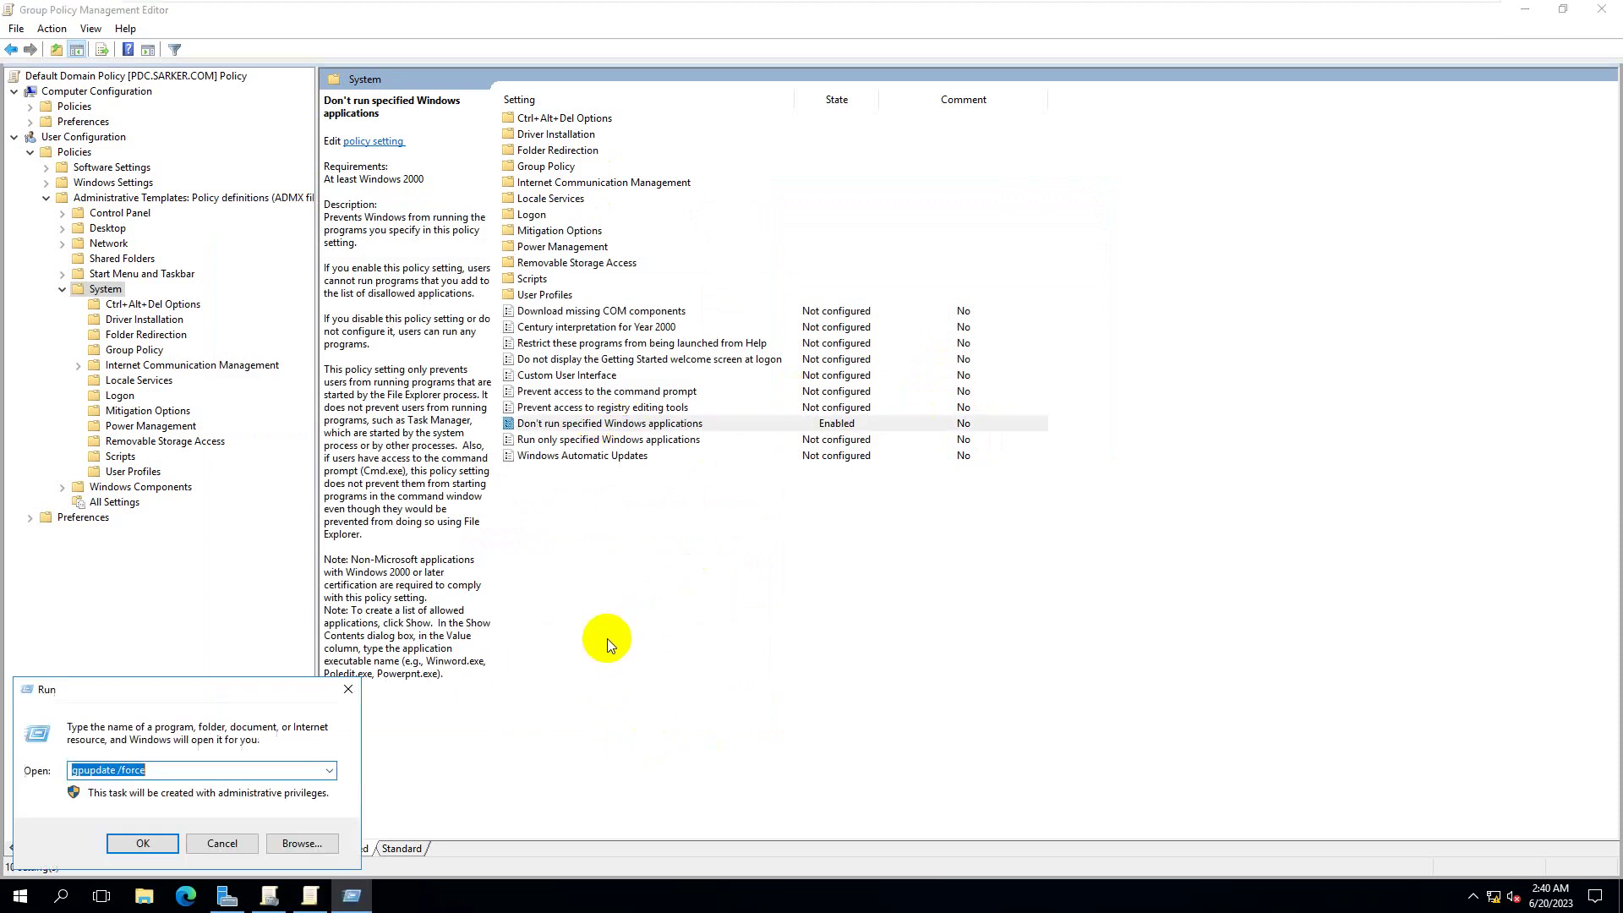
pyautogui.click(135, 839)
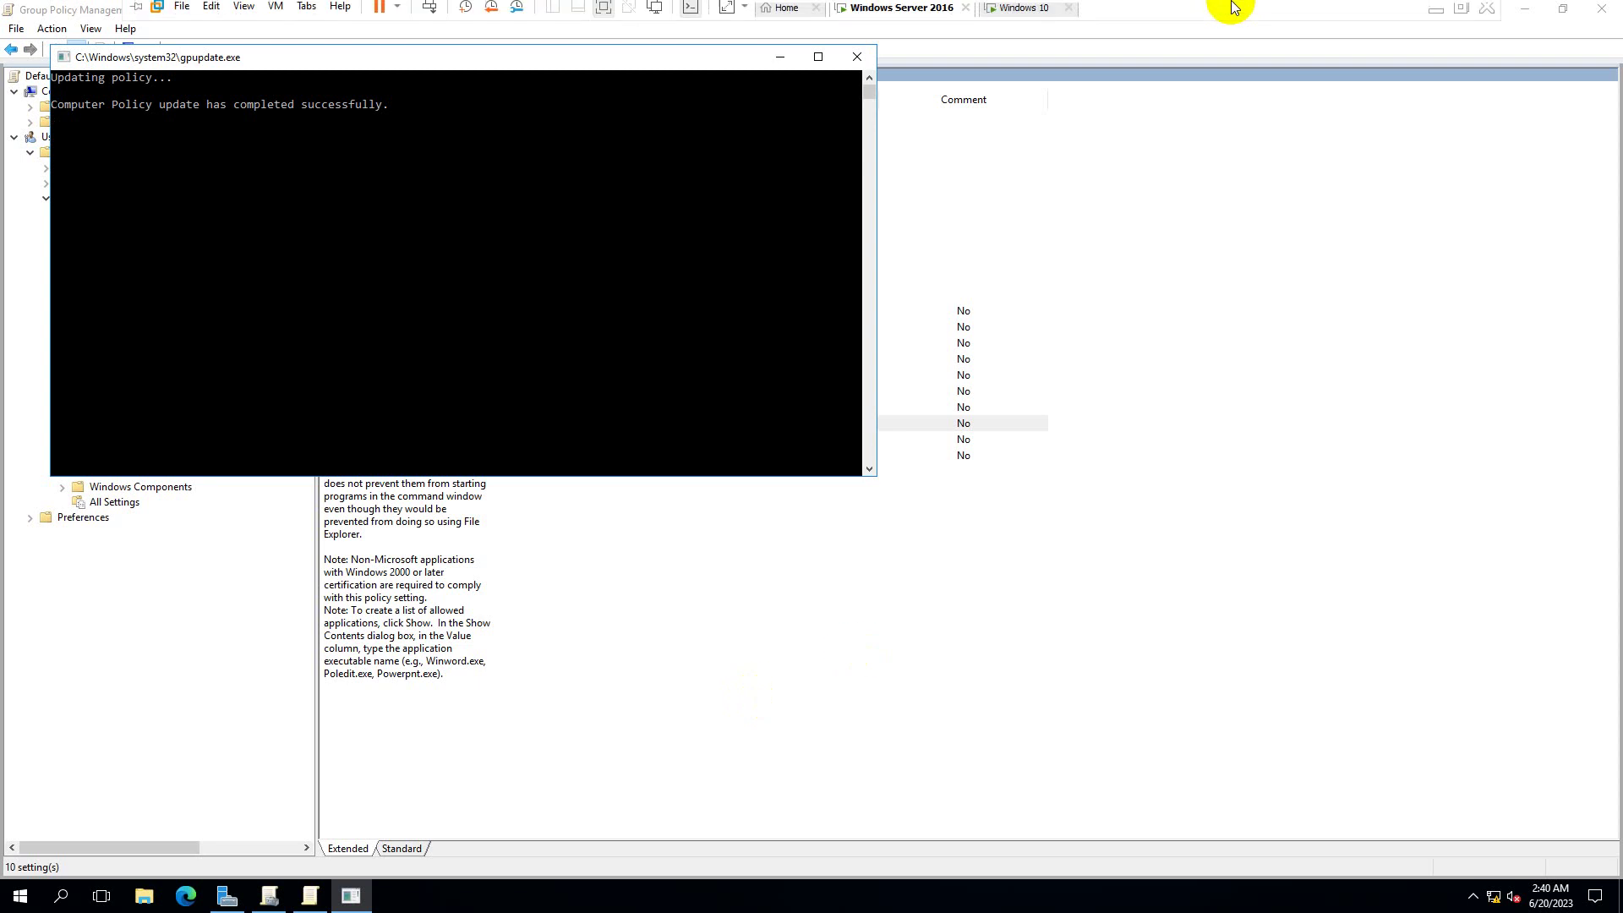
# - Run gpupdate /force from the Run box on the Windows 10 client
pyautogui.click(1027, 11)
pyautogui.rightClick(493, 257)
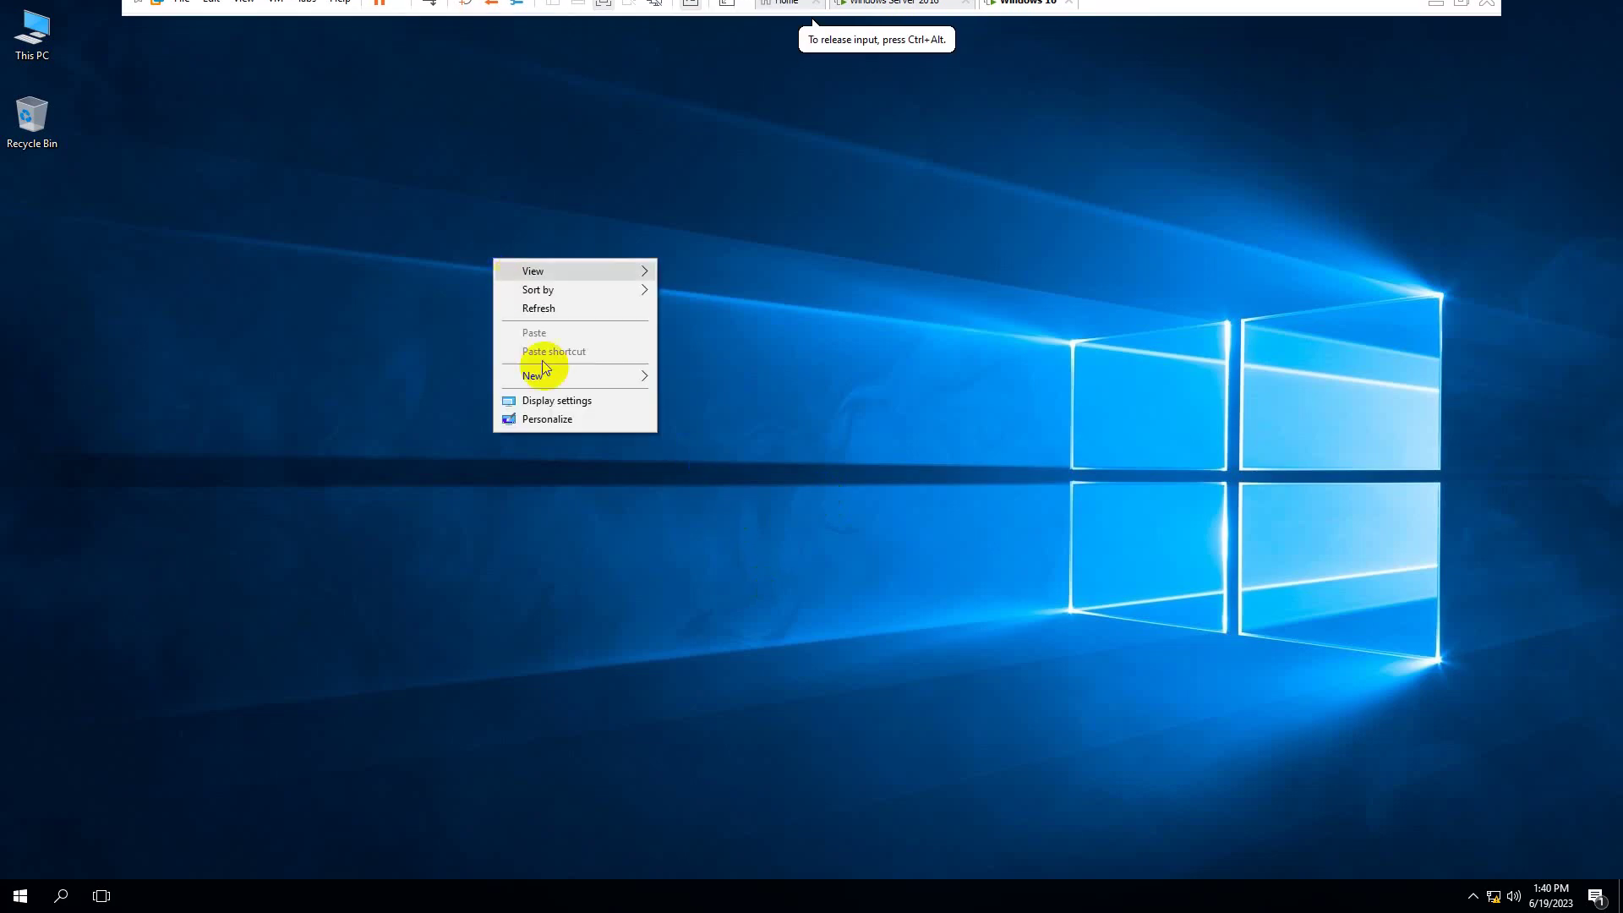
pyautogui.click(388, 381)
pyautogui.press('super+r')
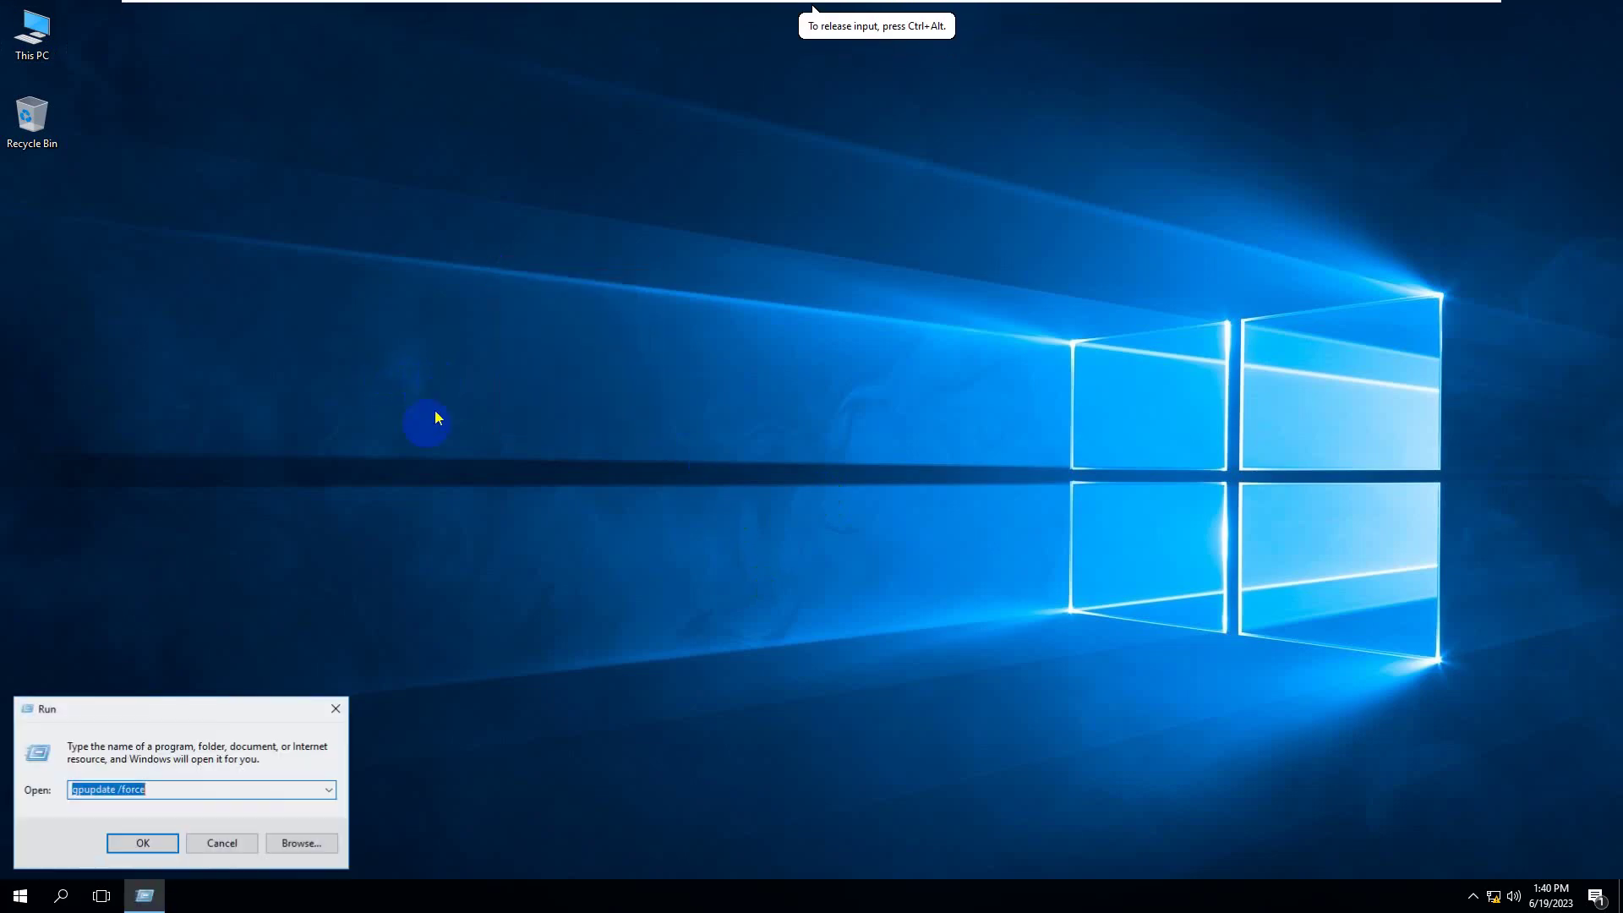
pyautogui.click(905, 10)
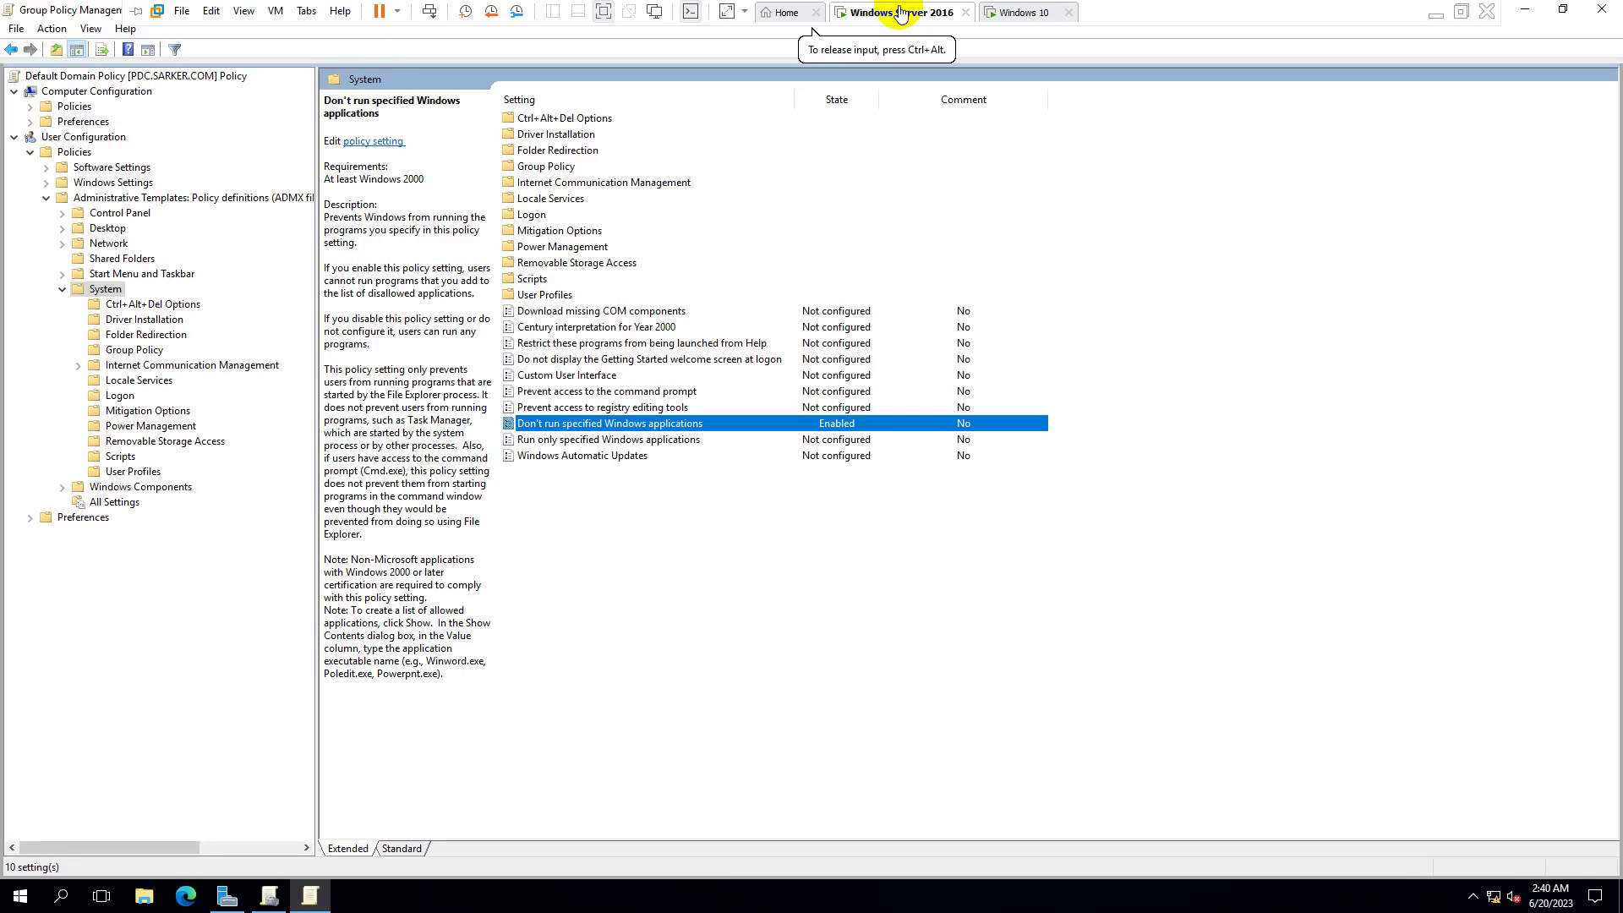
pyautogui.click(1020, 12)
pyautogui.click(143, 843)
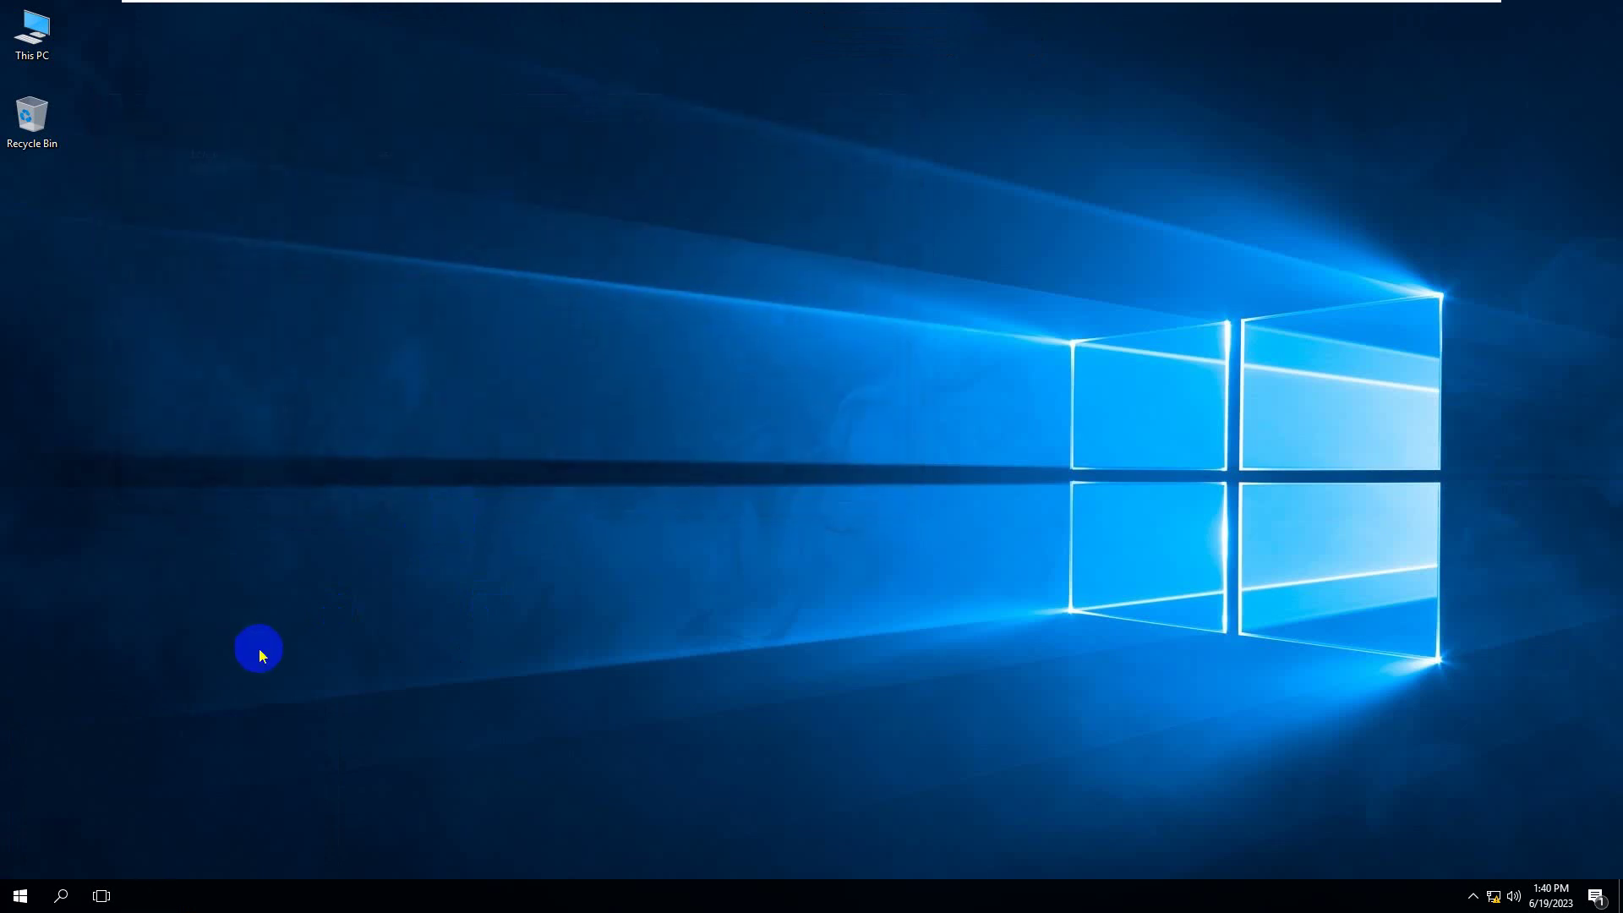
# - Launch Internet Explorer from a Start search for 'internet', then end the hung process
pyautogui.click(19, 897)
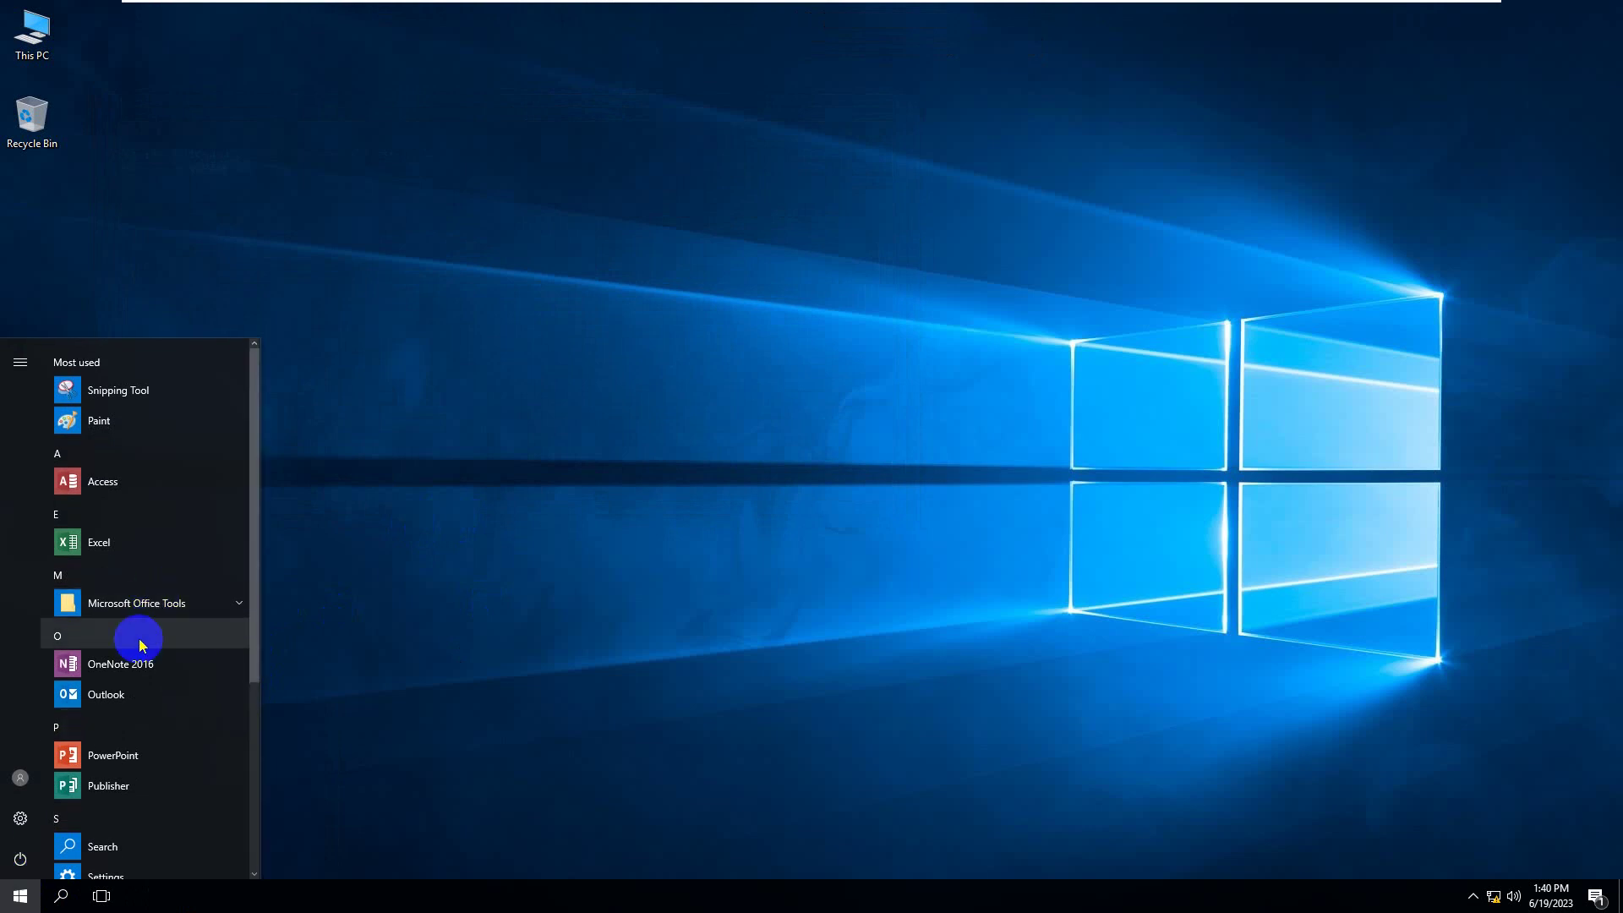
pyautogui.write('in')
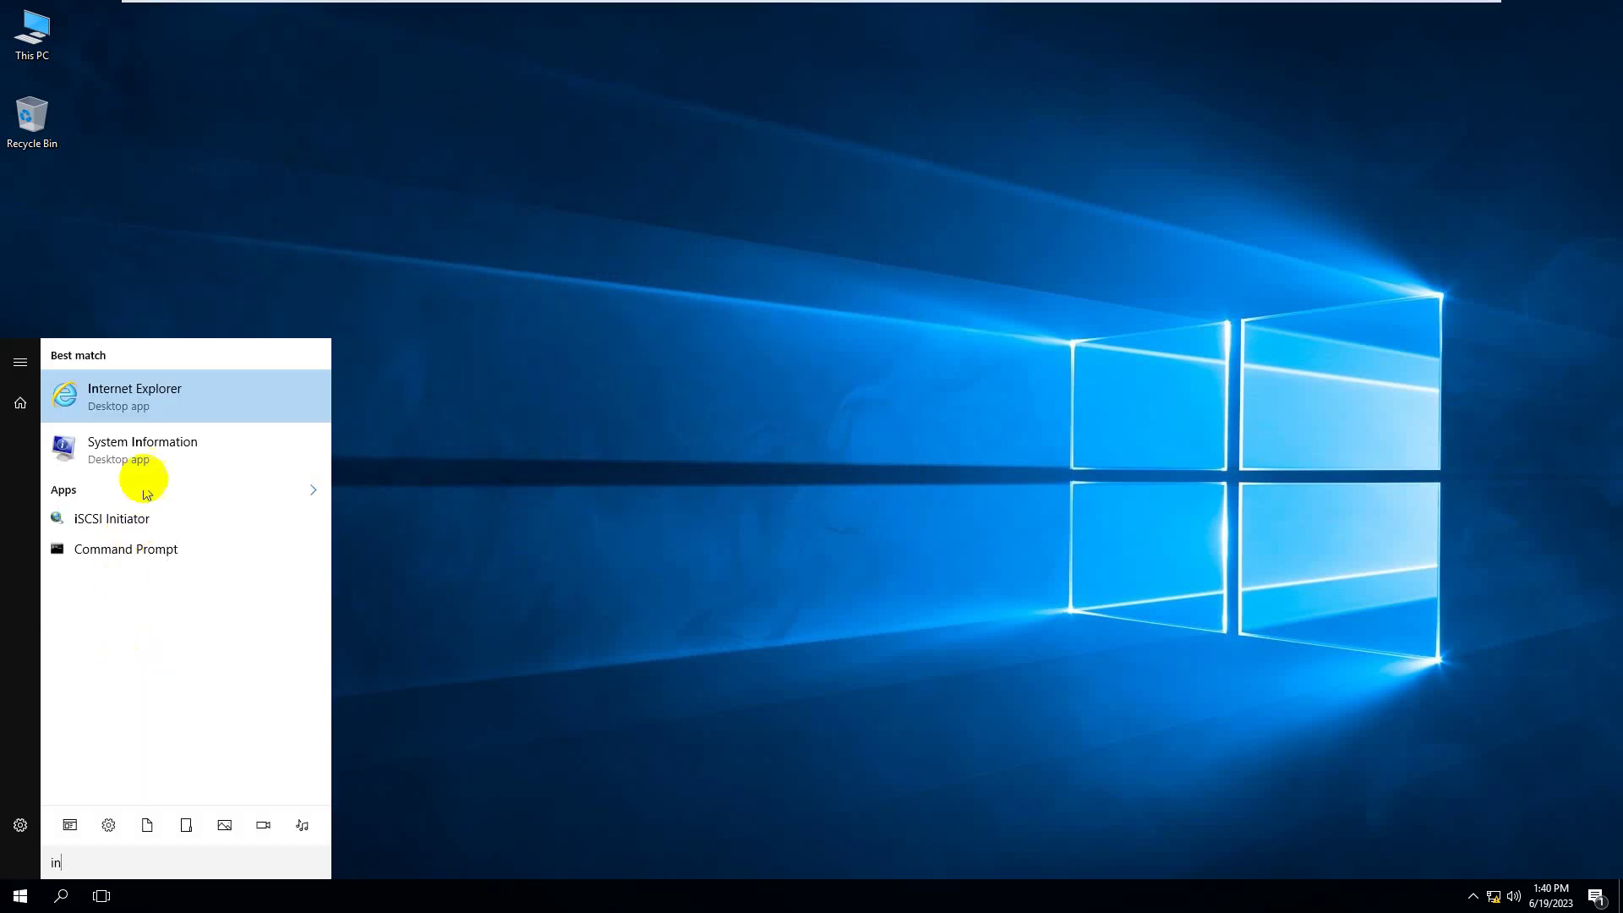
pyautogui.write('ternet')
pyautogui.click(163, 391)
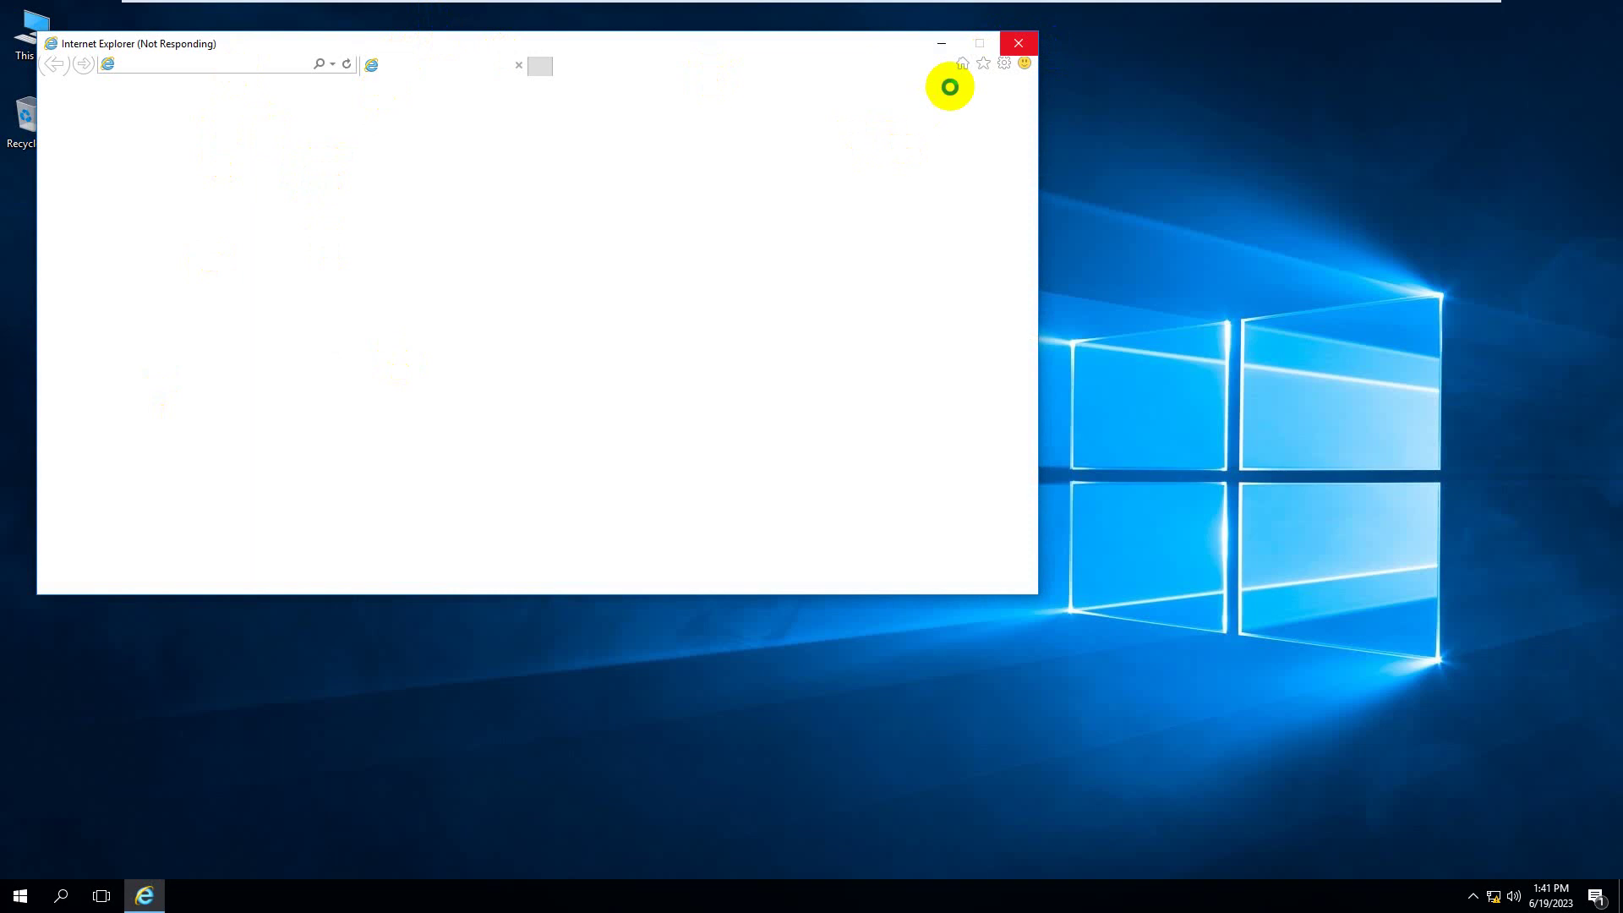
pyautogui.click(1017, 49)
pyautogui.moveTo(155, 888)
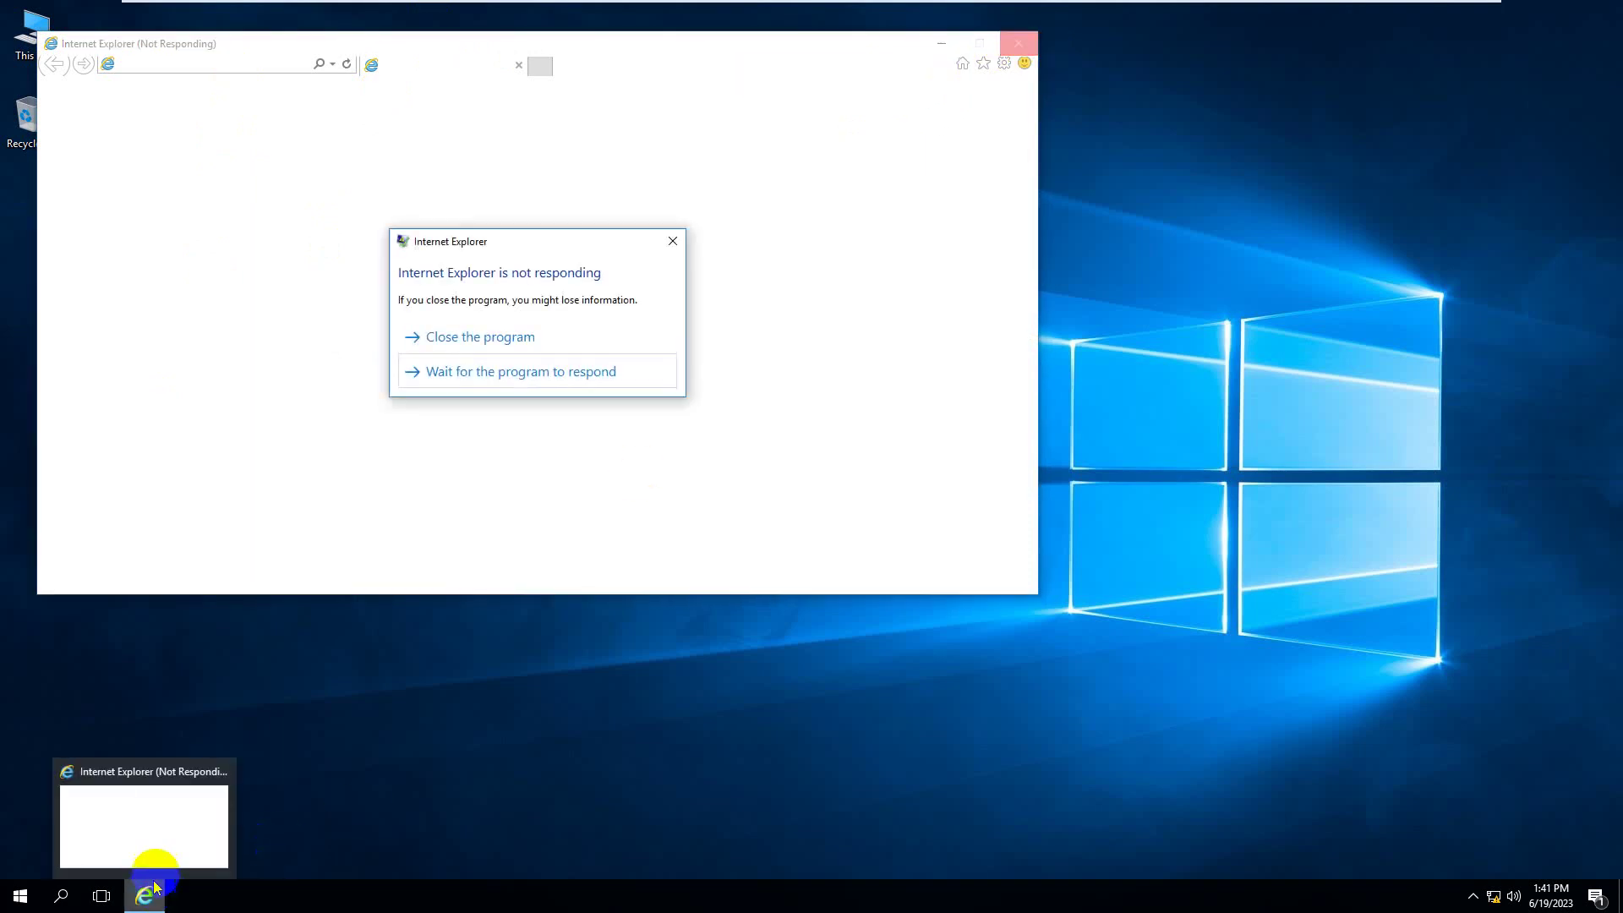
pyautogui.click(533, 338)
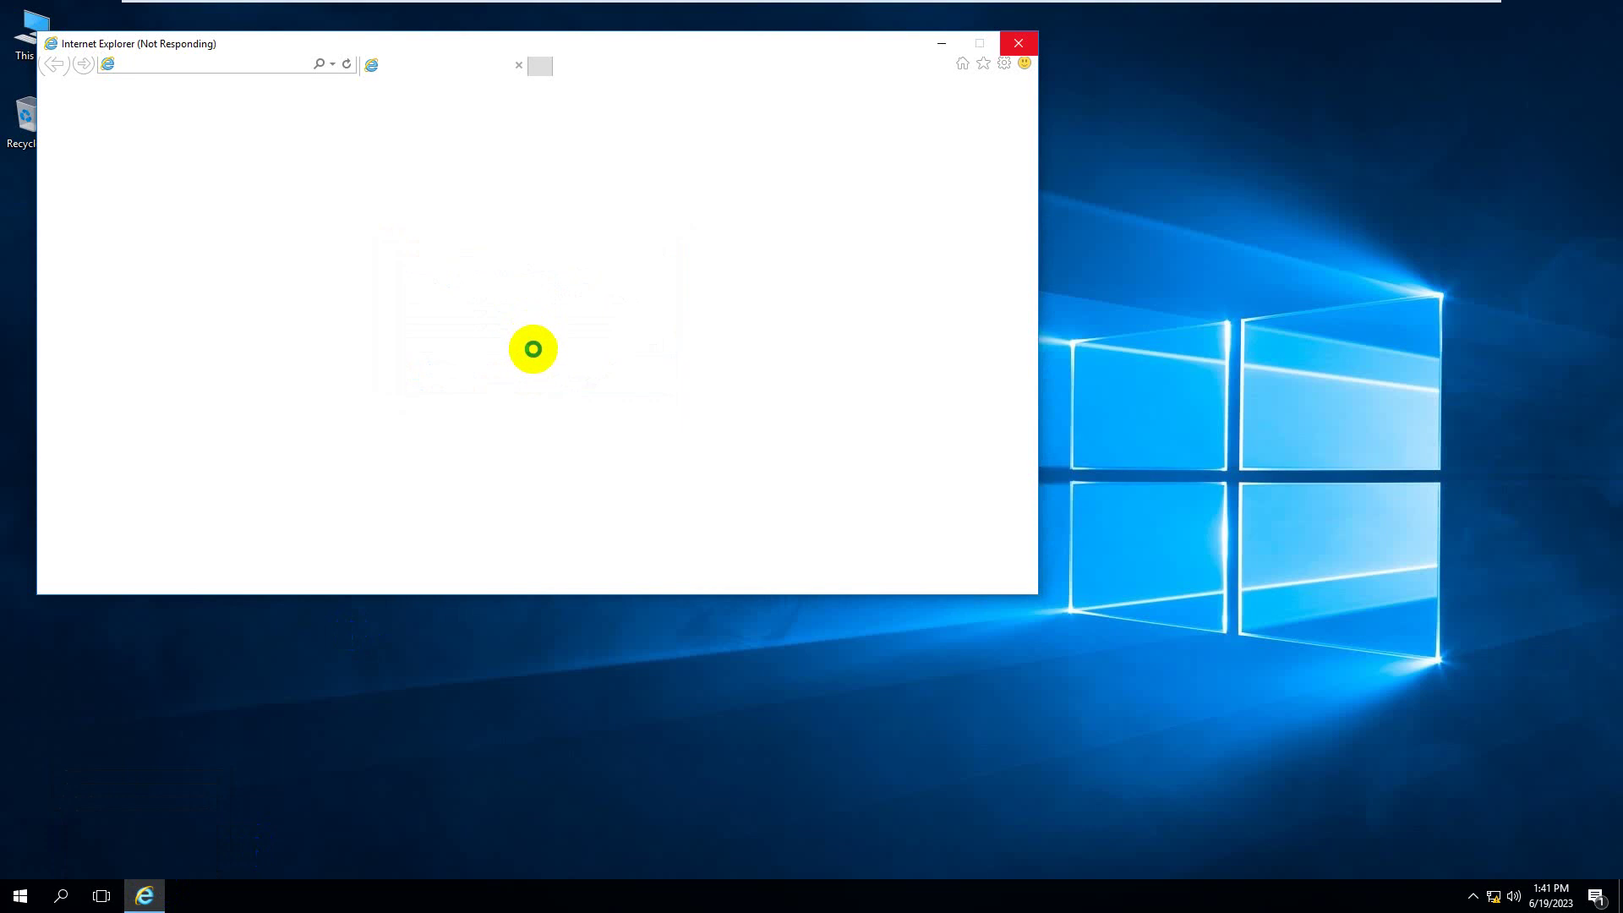
pyautogui.click(1014, 42)
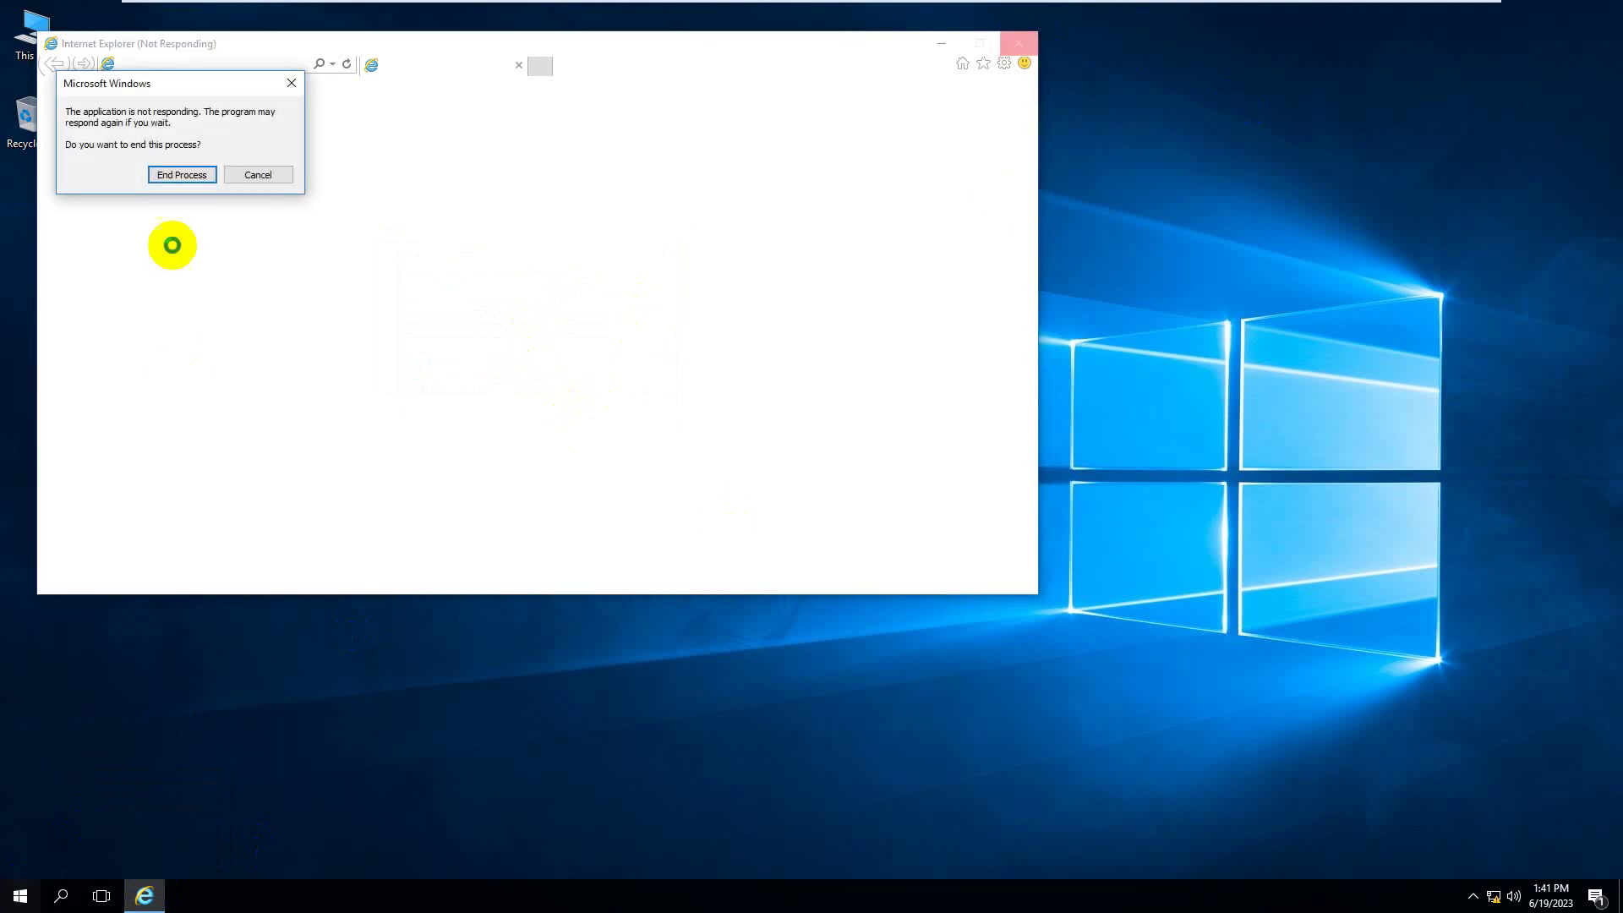
pyautogui.click(179, 178)
# - Pin Internet Explorer to the taskbar from its Start search result
pyautogui.click(20, 896)
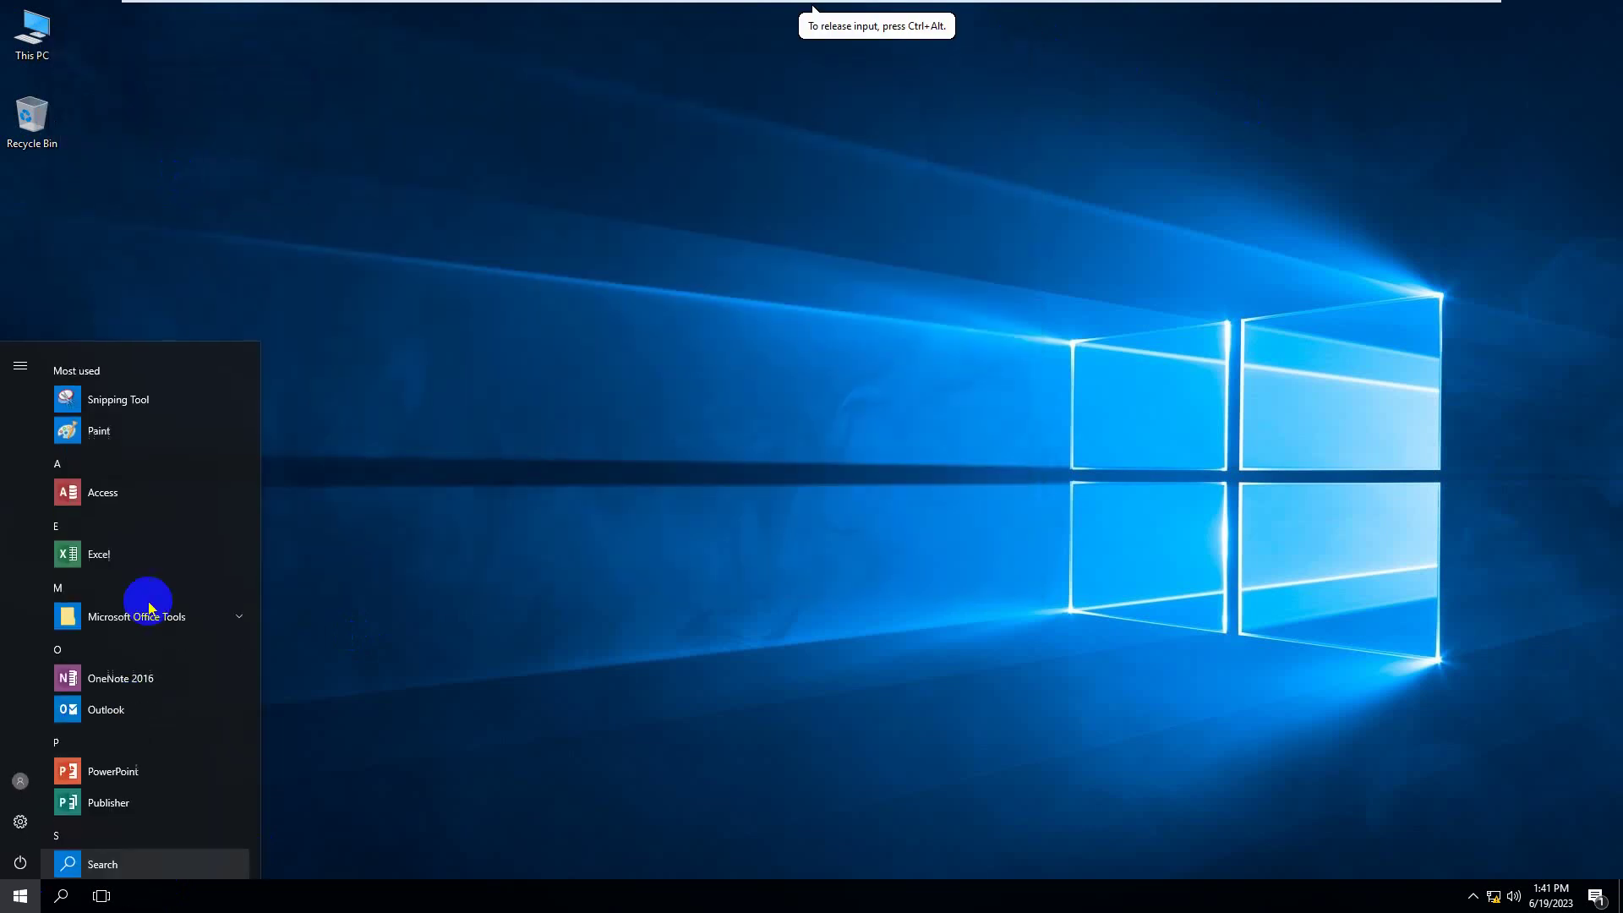
pyautogui.scroll(-4, 144, 803)
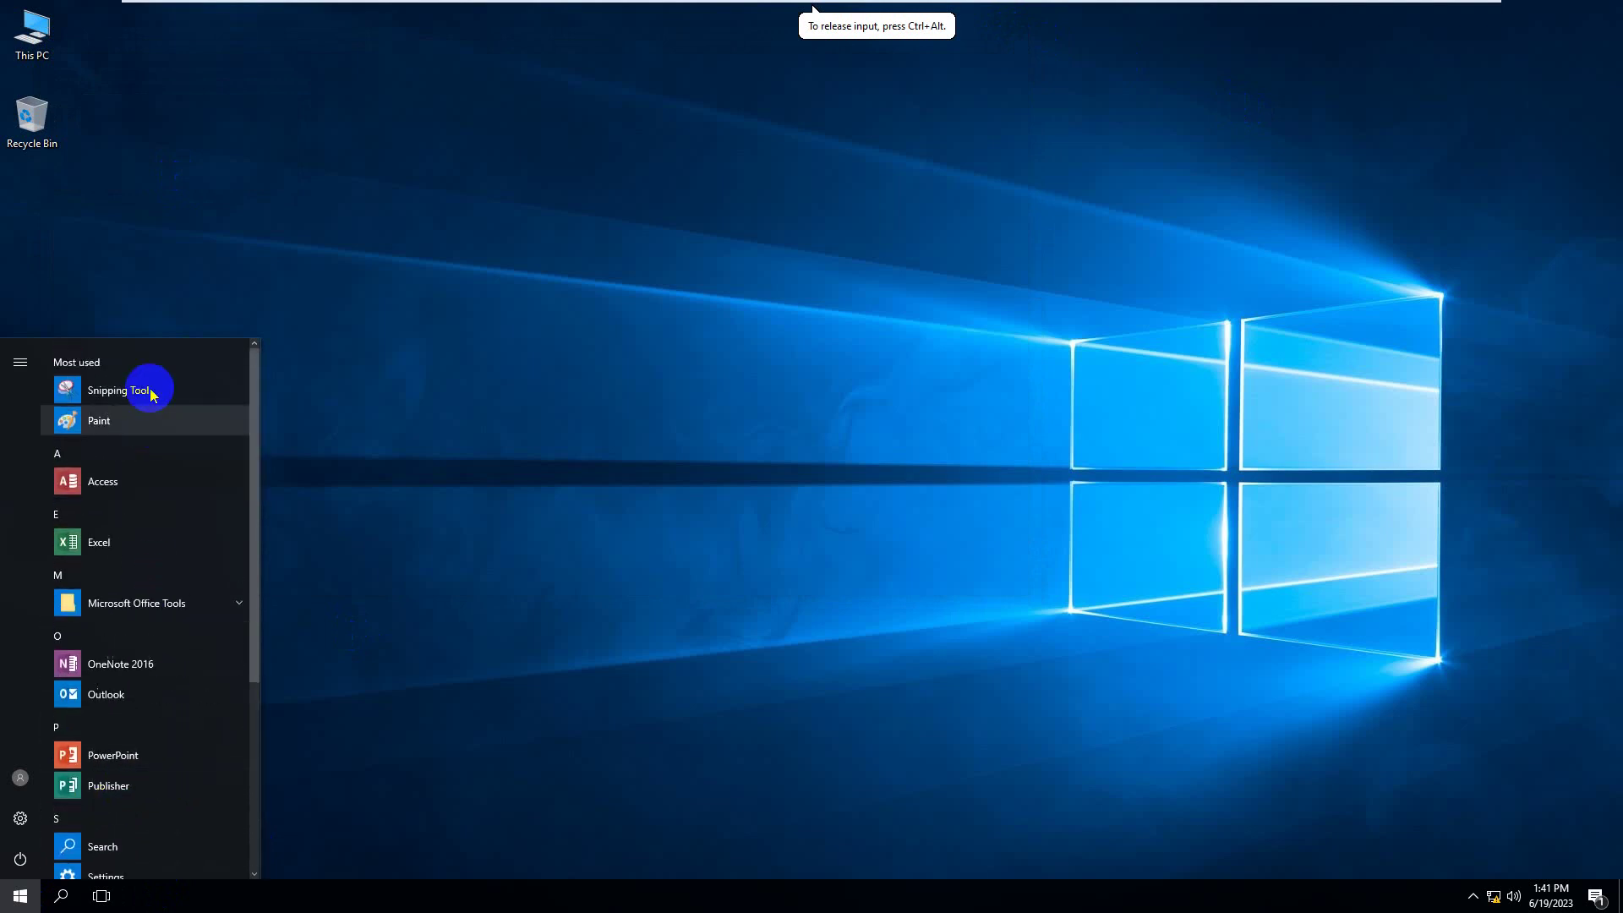
pyautogui.write('in')
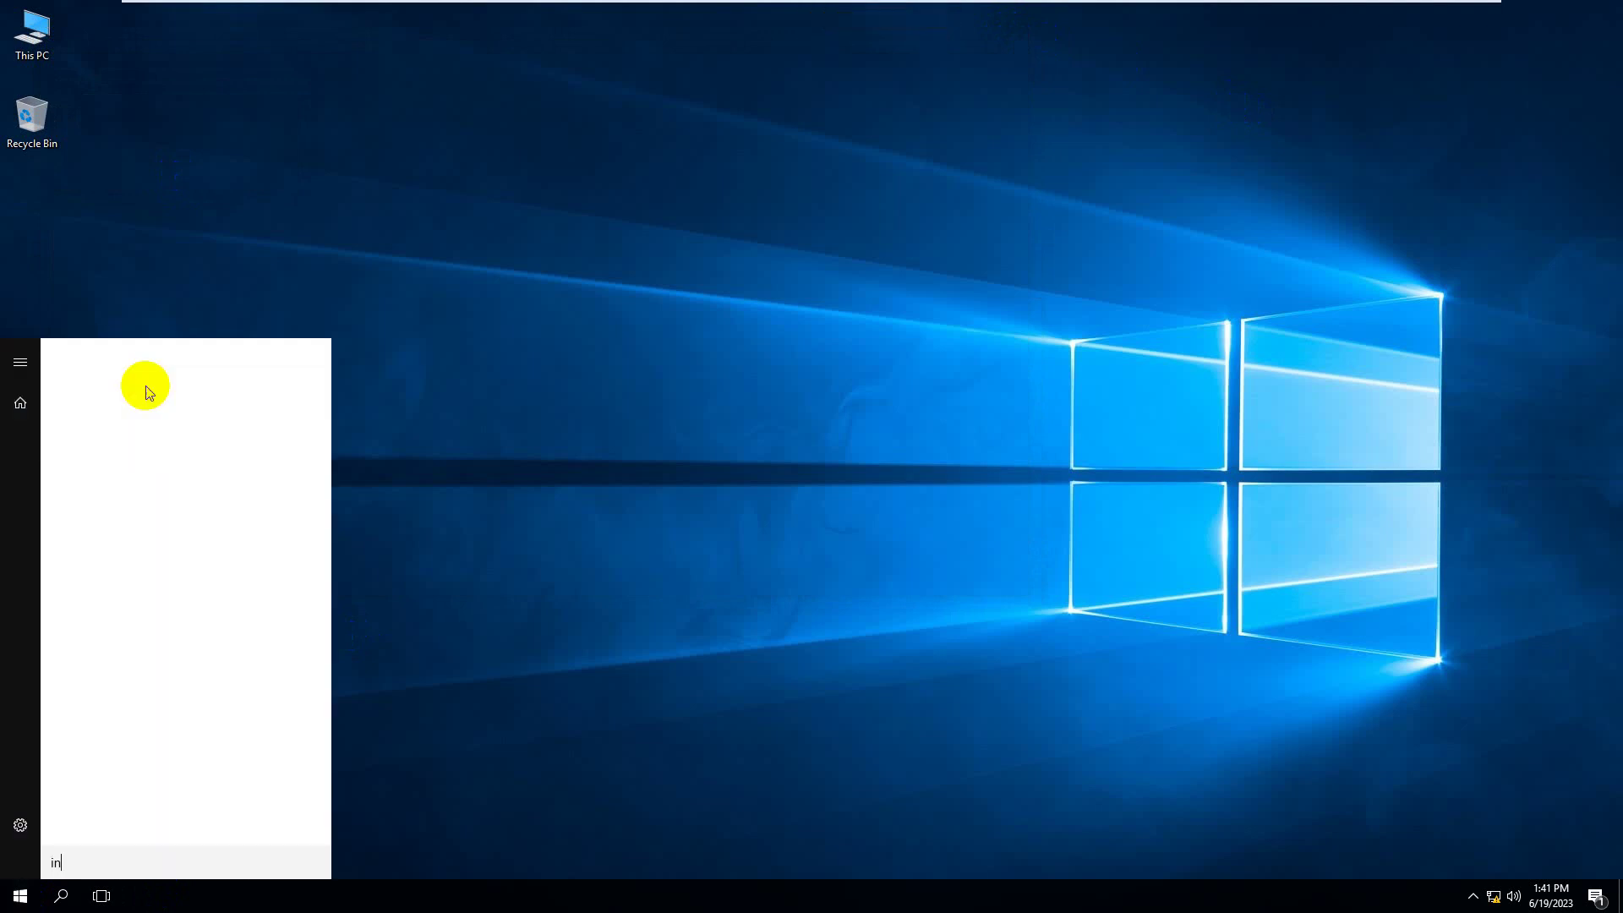
pyautogui.rightClick(179, 456)
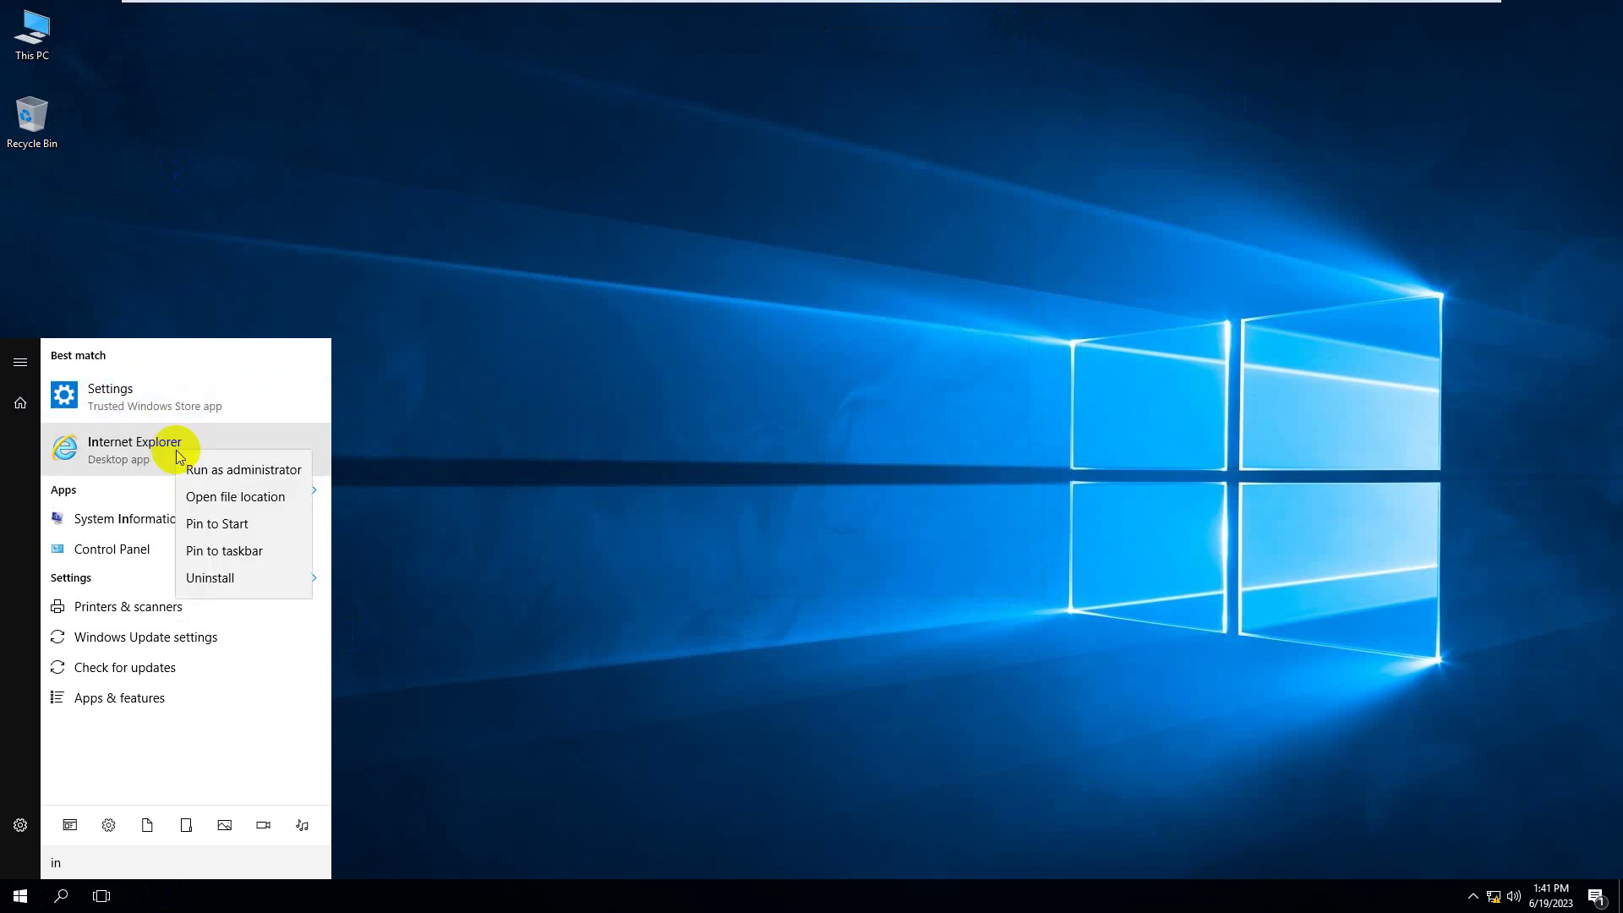
pyautogui.click(258, 550)
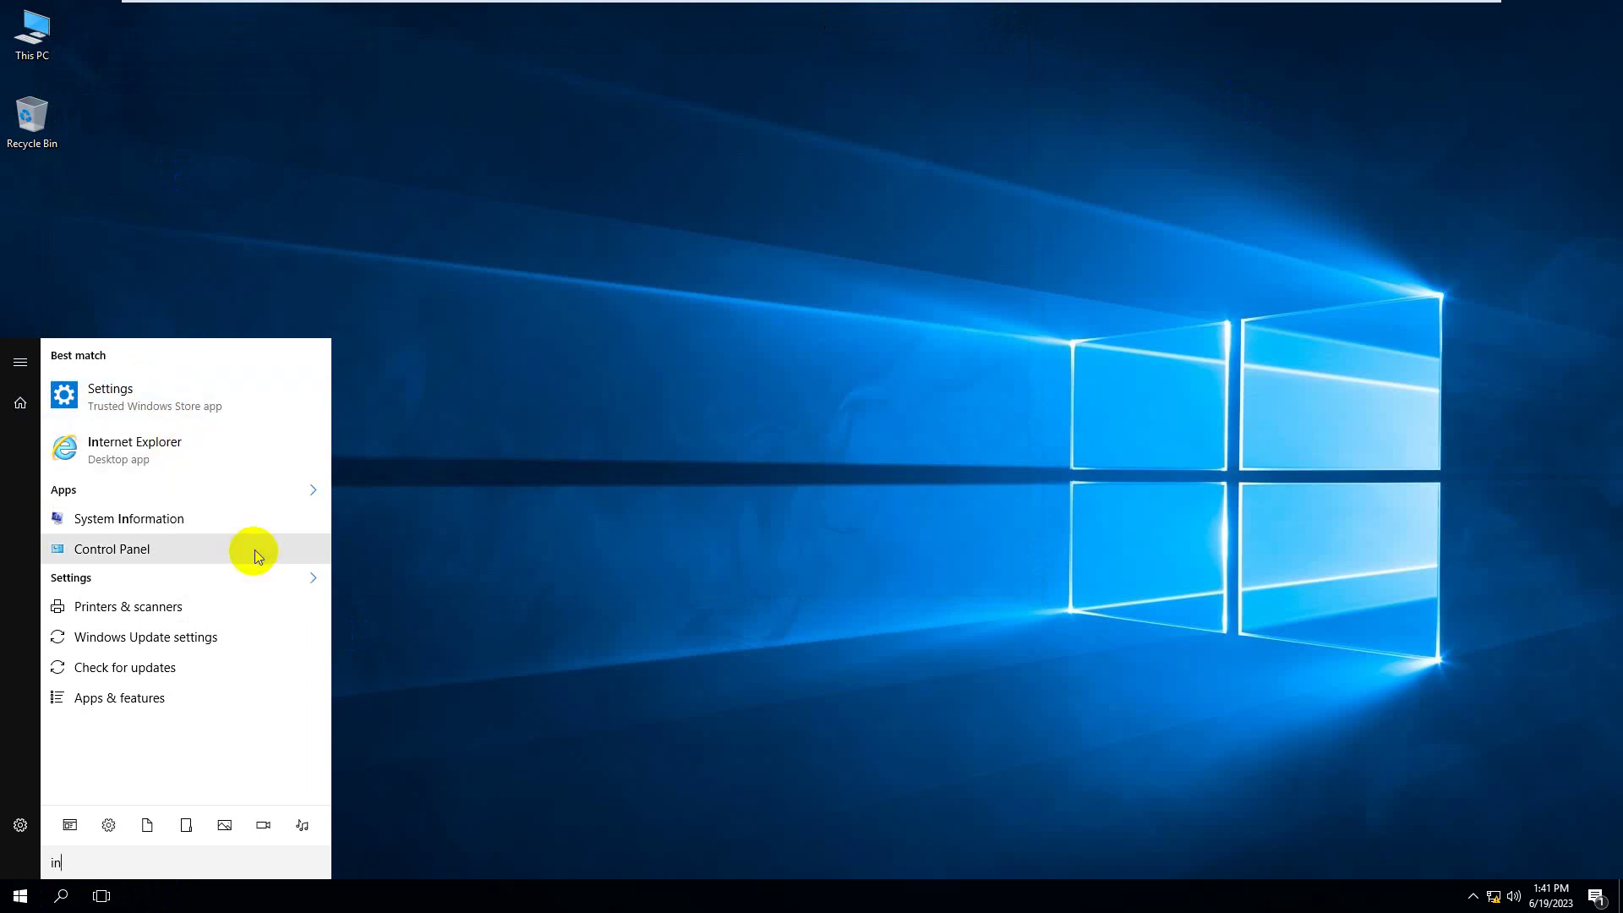
pyautogui.click(358, 583)
# - Launch Internet Explorer from its taskbar icon, then close it
pyautogui.click(150, 897)
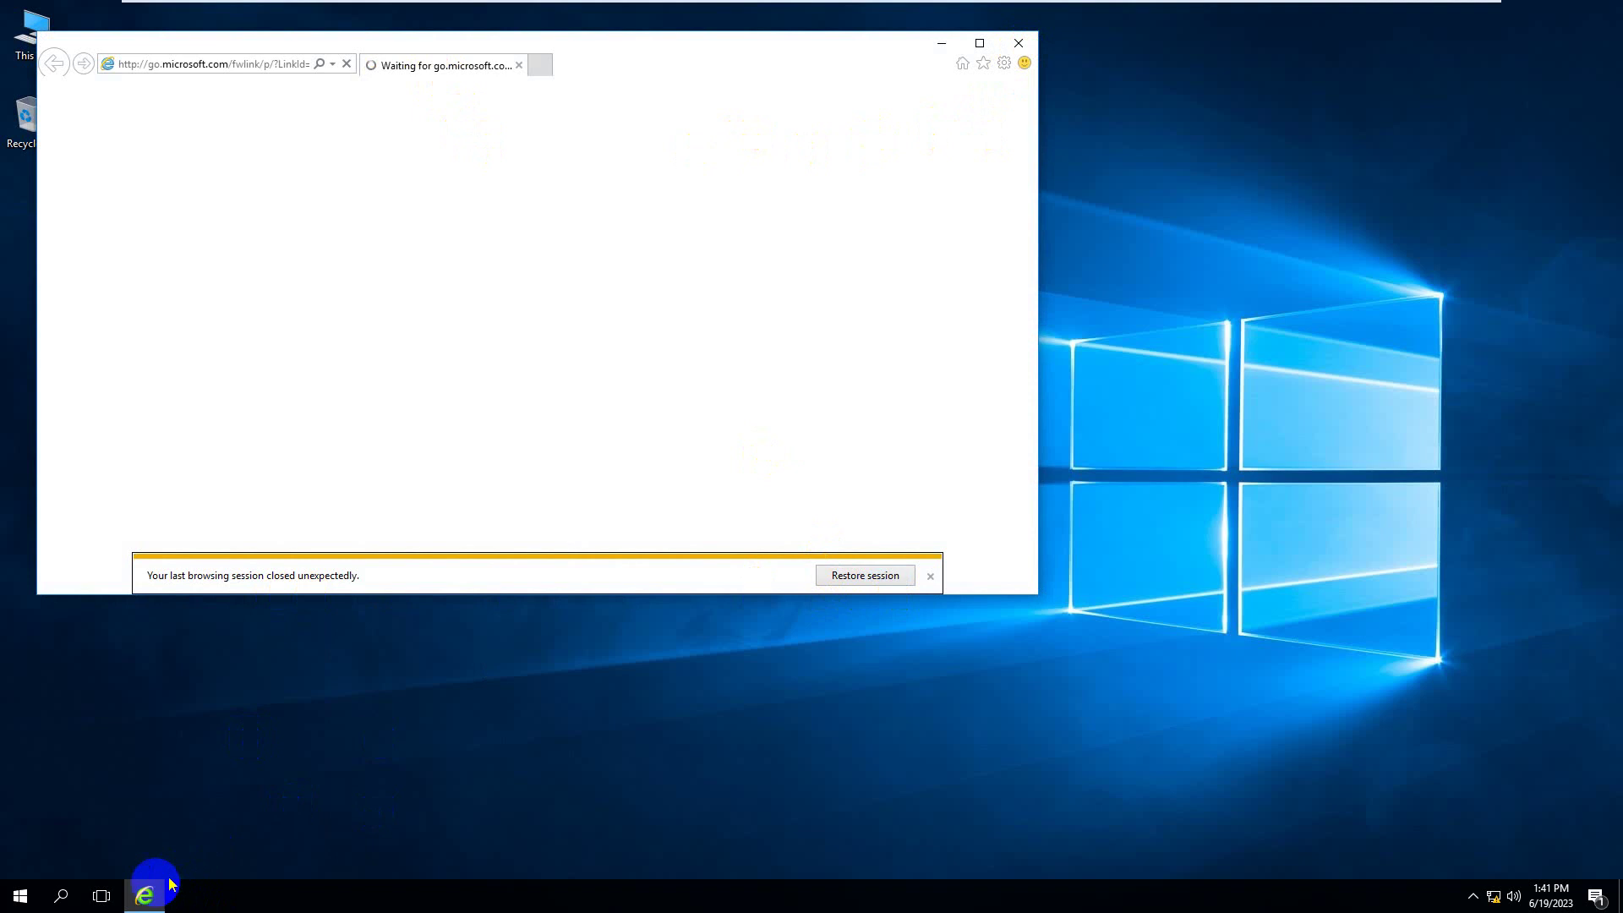
pyautogui.moveTo(152, 903)
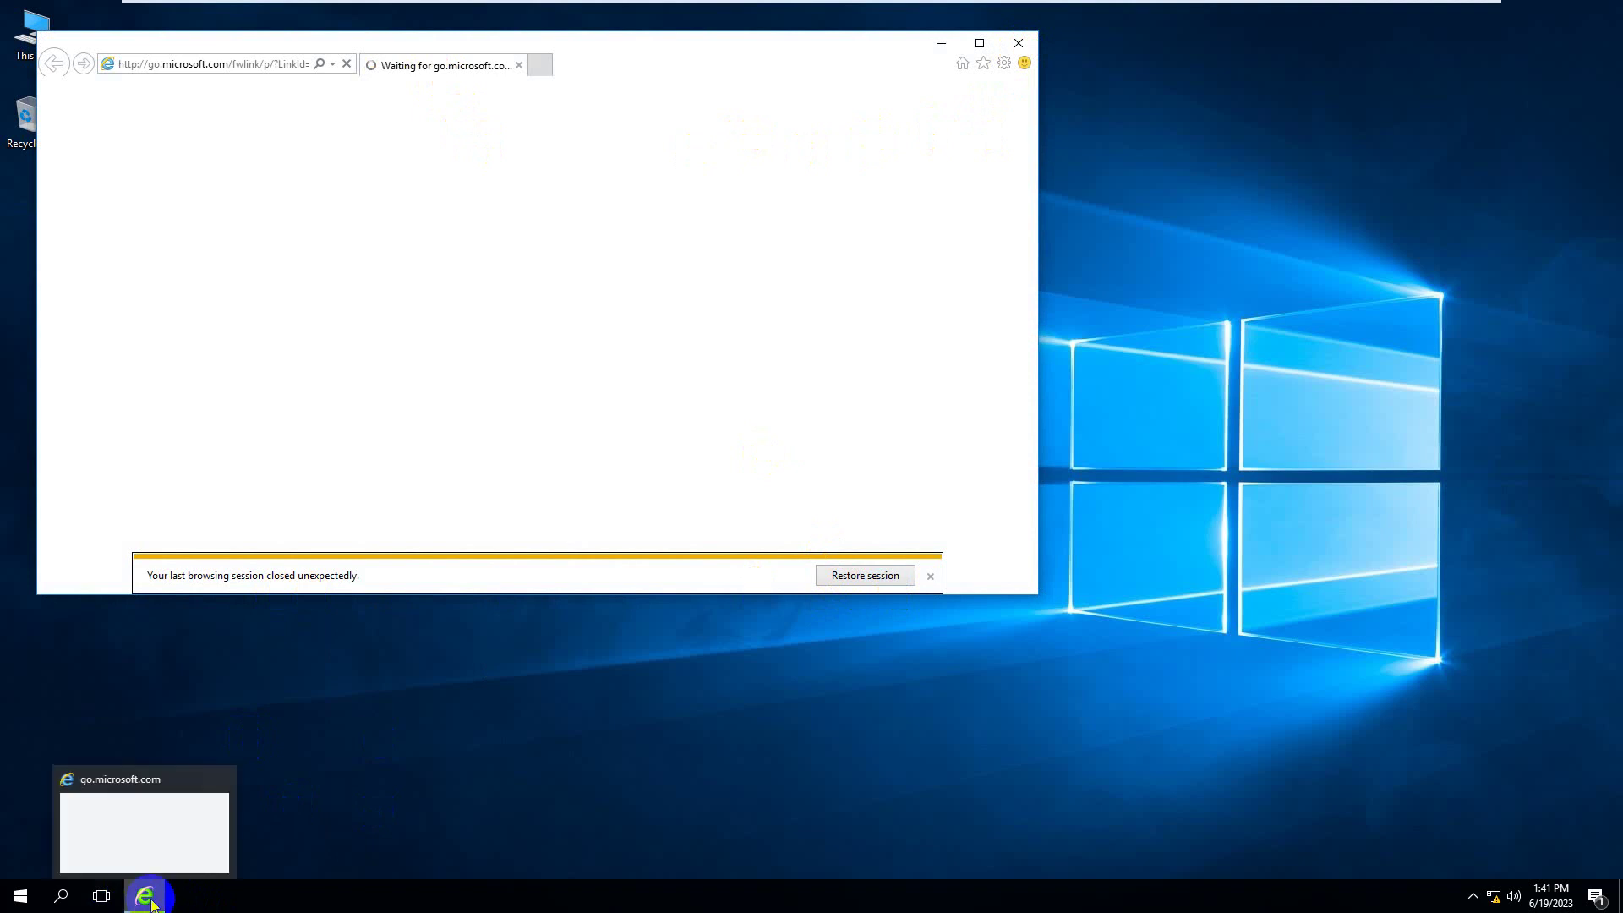
pyautogui.click(225, 778)
pyautogui.click(24, 899)
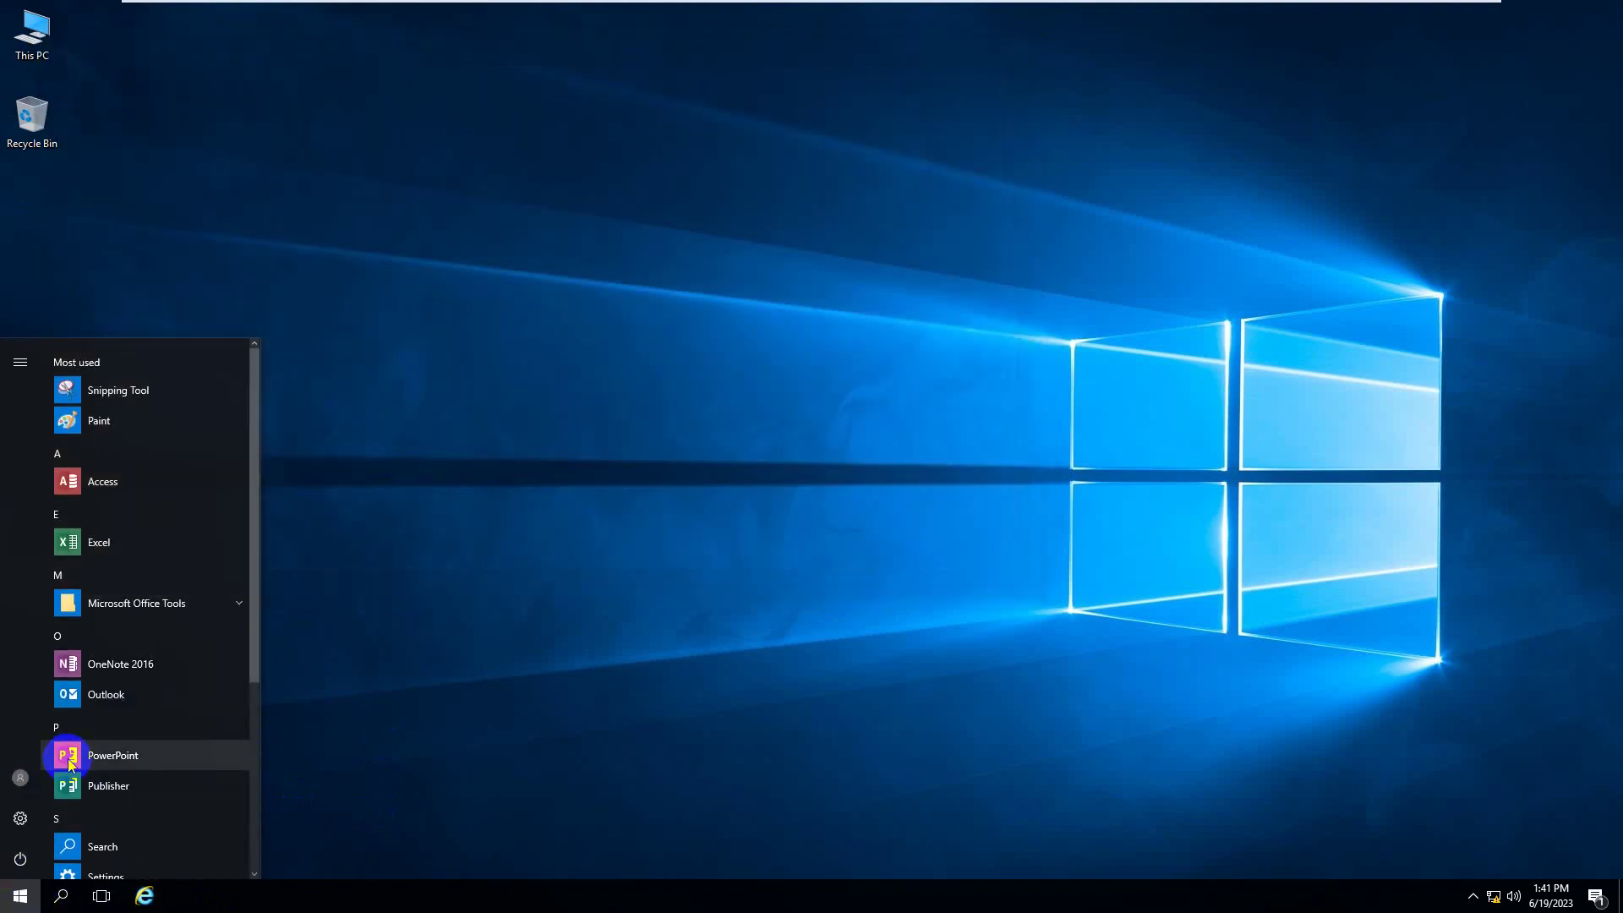
# - Try running cmd from the Run box, dismiss the Restrictions error, and reopen Run
pyautogui.click(69, 763)
pyautogui.press('super+r')
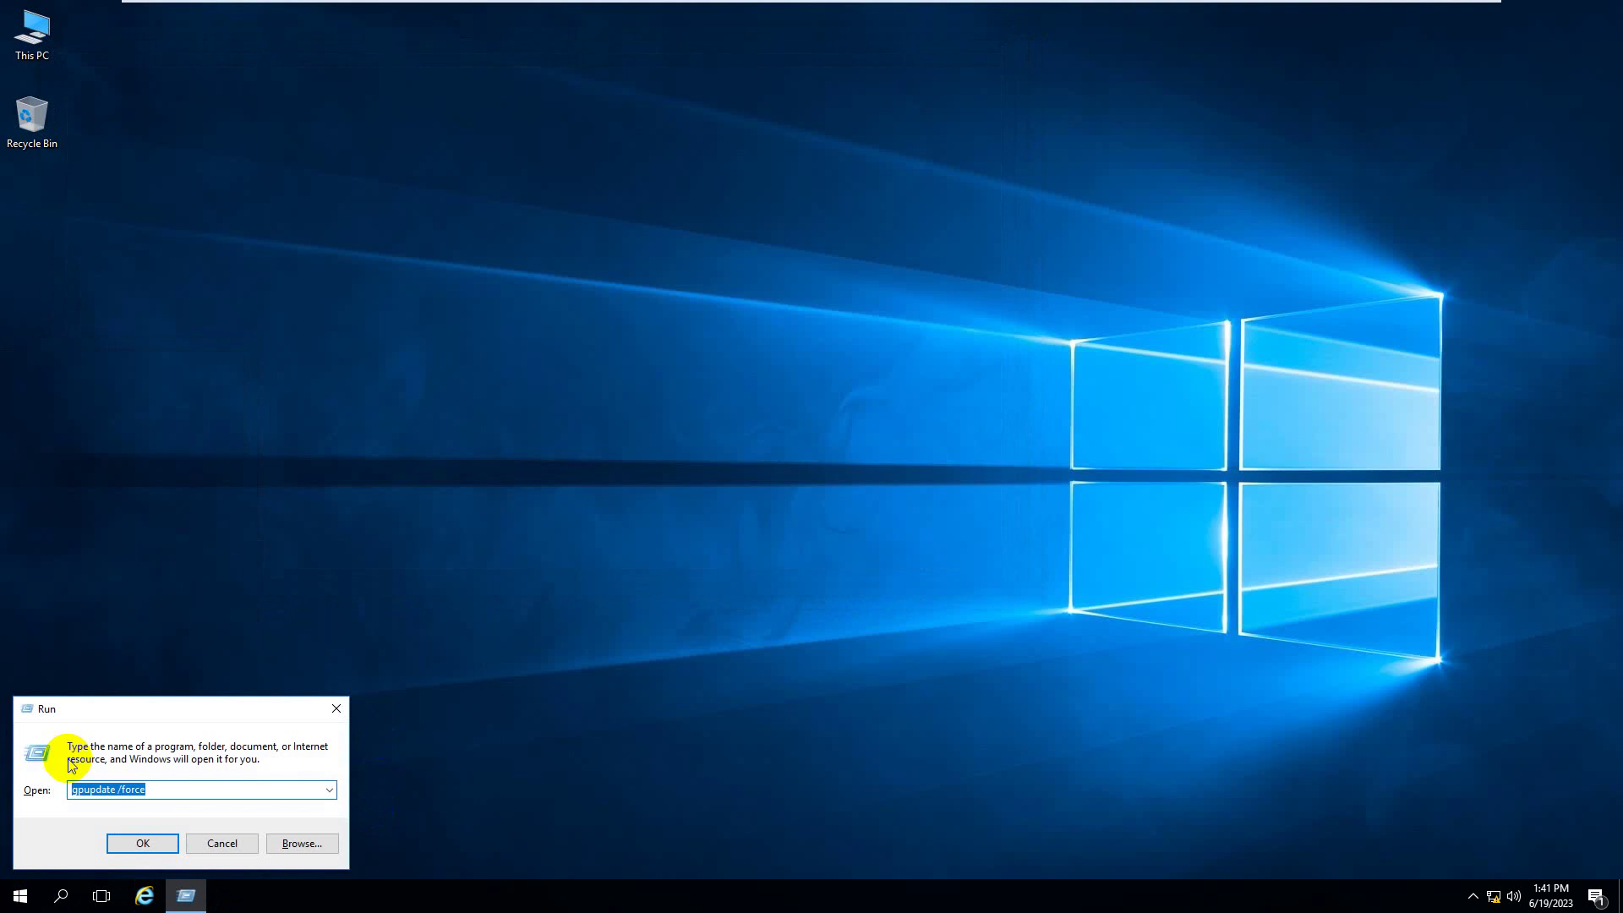
pyautogui.write('cmd')
pyautogui.press('Return')
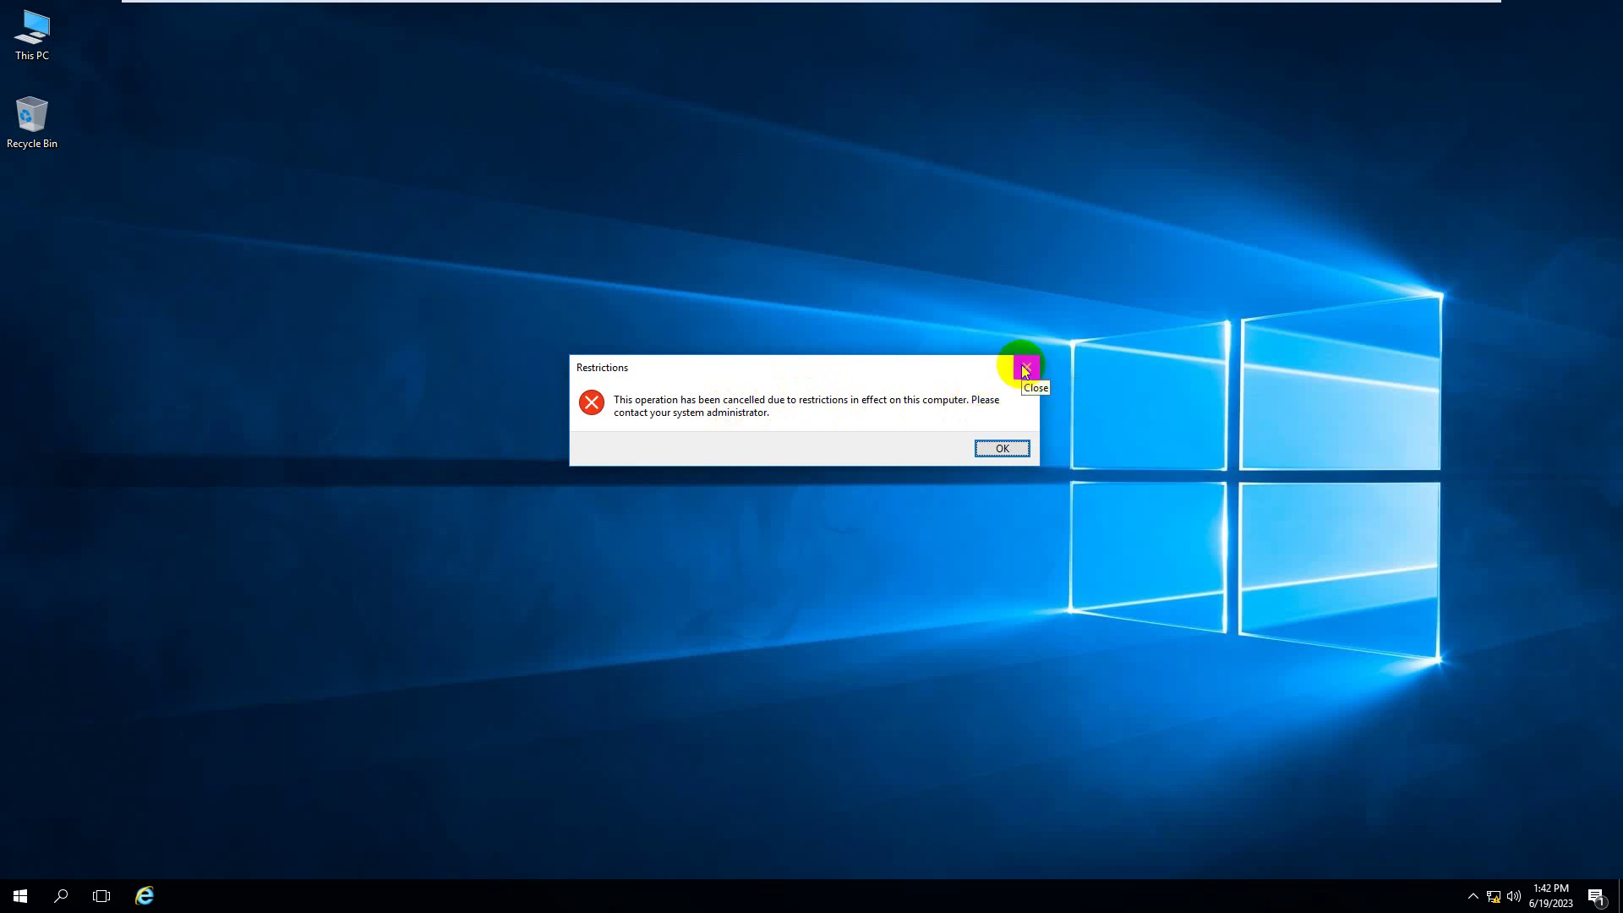
pyautogui.click(1026, 370)
pyautogui.press('super+r')
# - On the server, change the iexplorer.exe entry to iexplor.exe in the disallowed applications list
pyautogui.write('cmd')
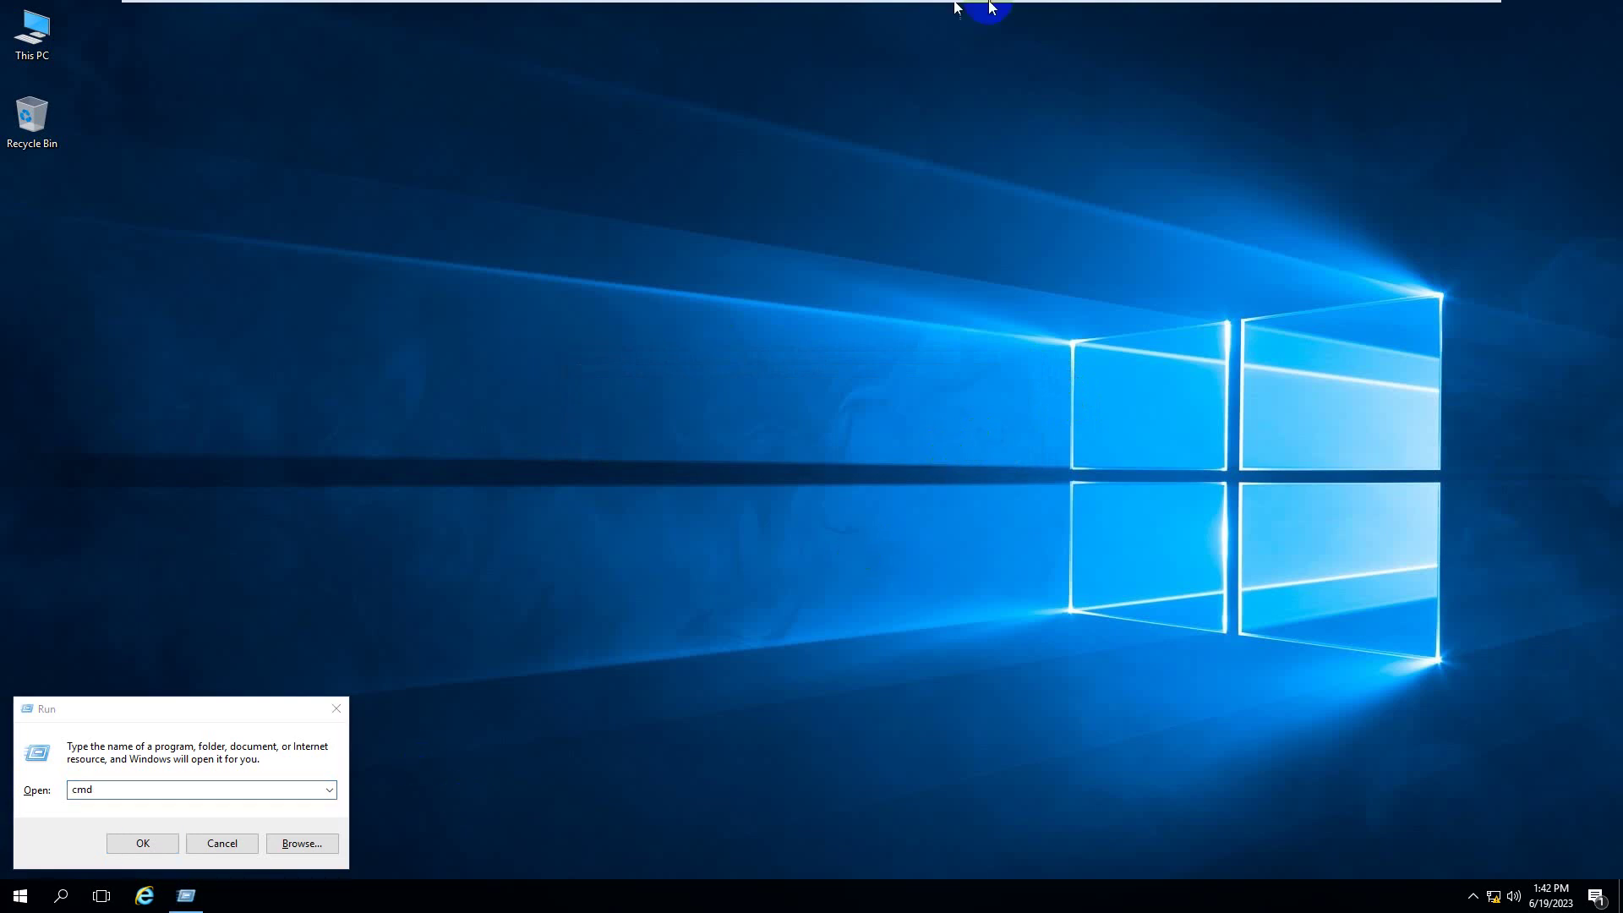
pyautogui.click(902, 12)
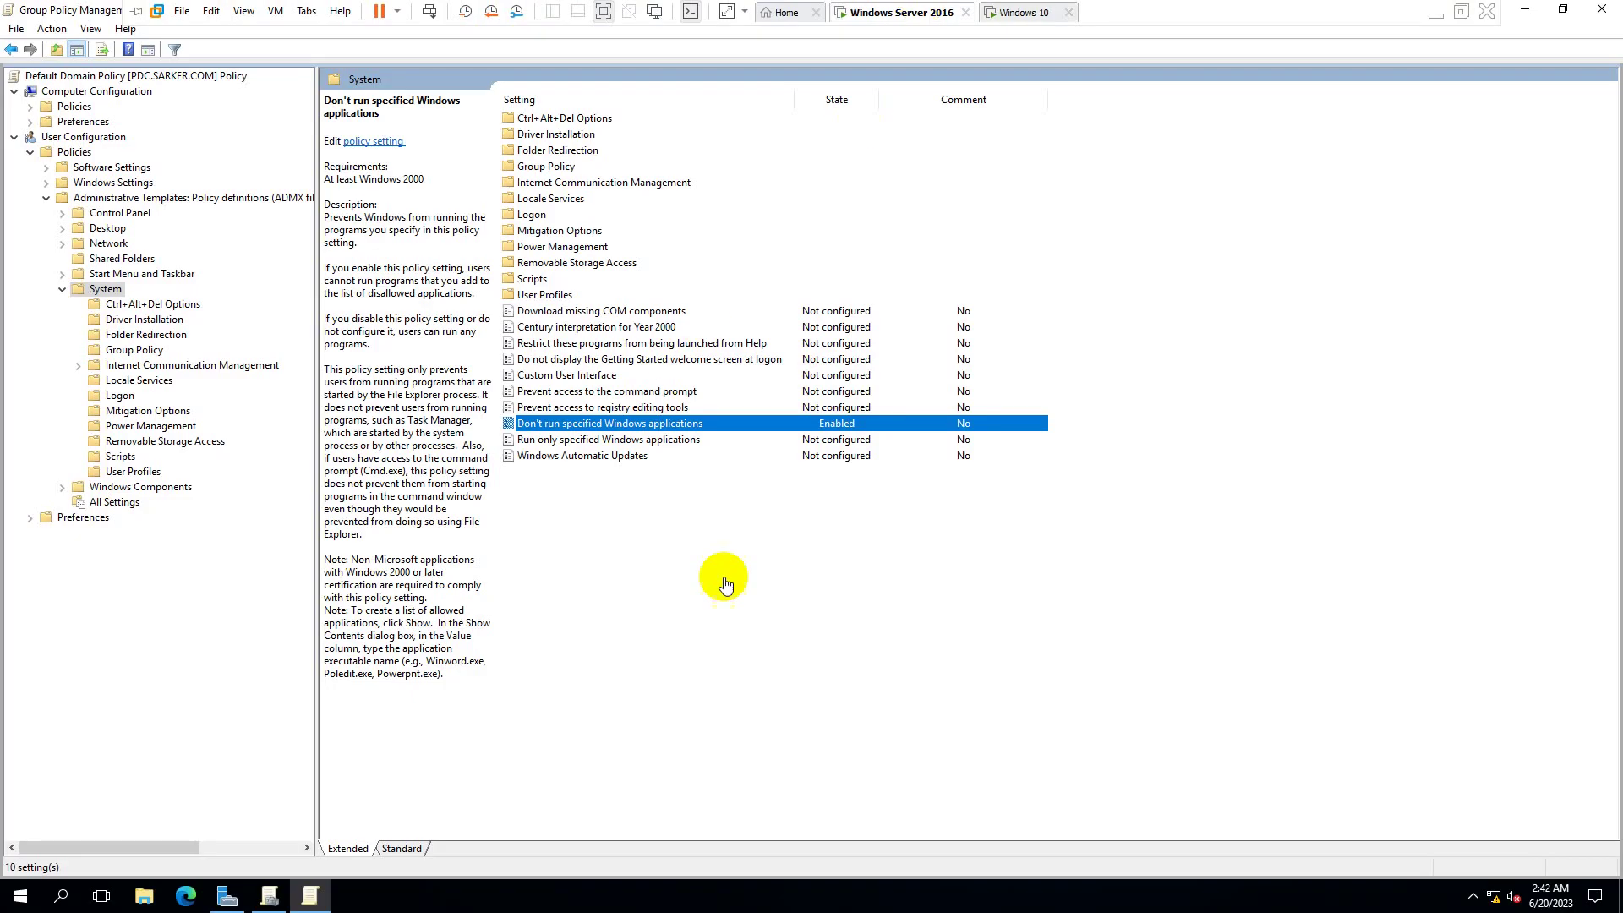
pyautogui.doubleClick(726, 426)
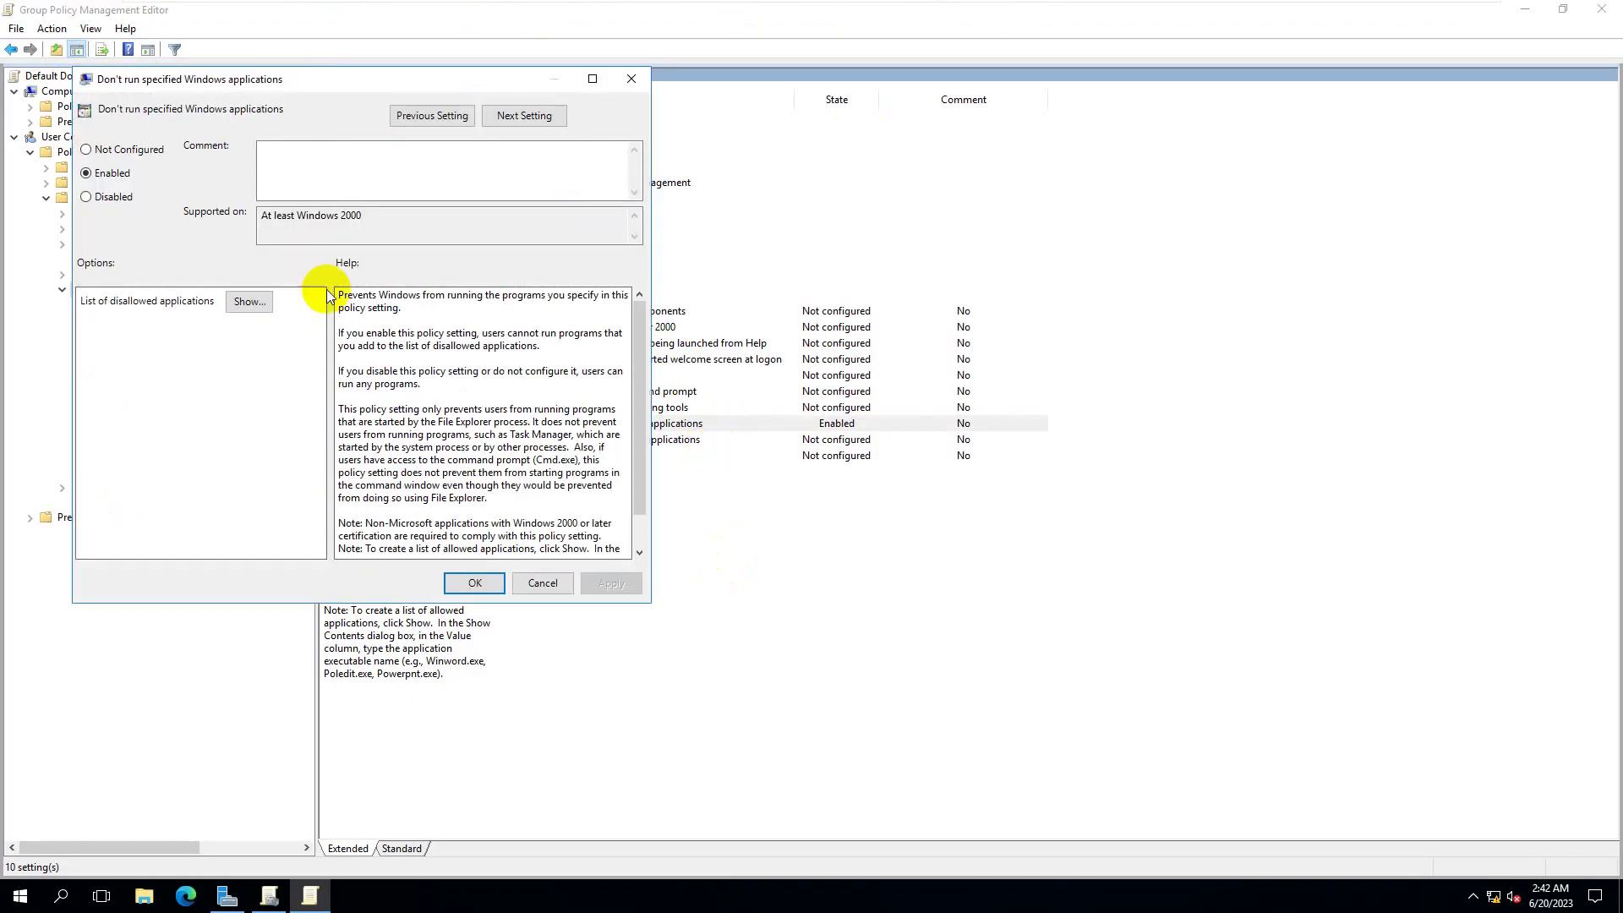
pyautogui.click(248, 302)
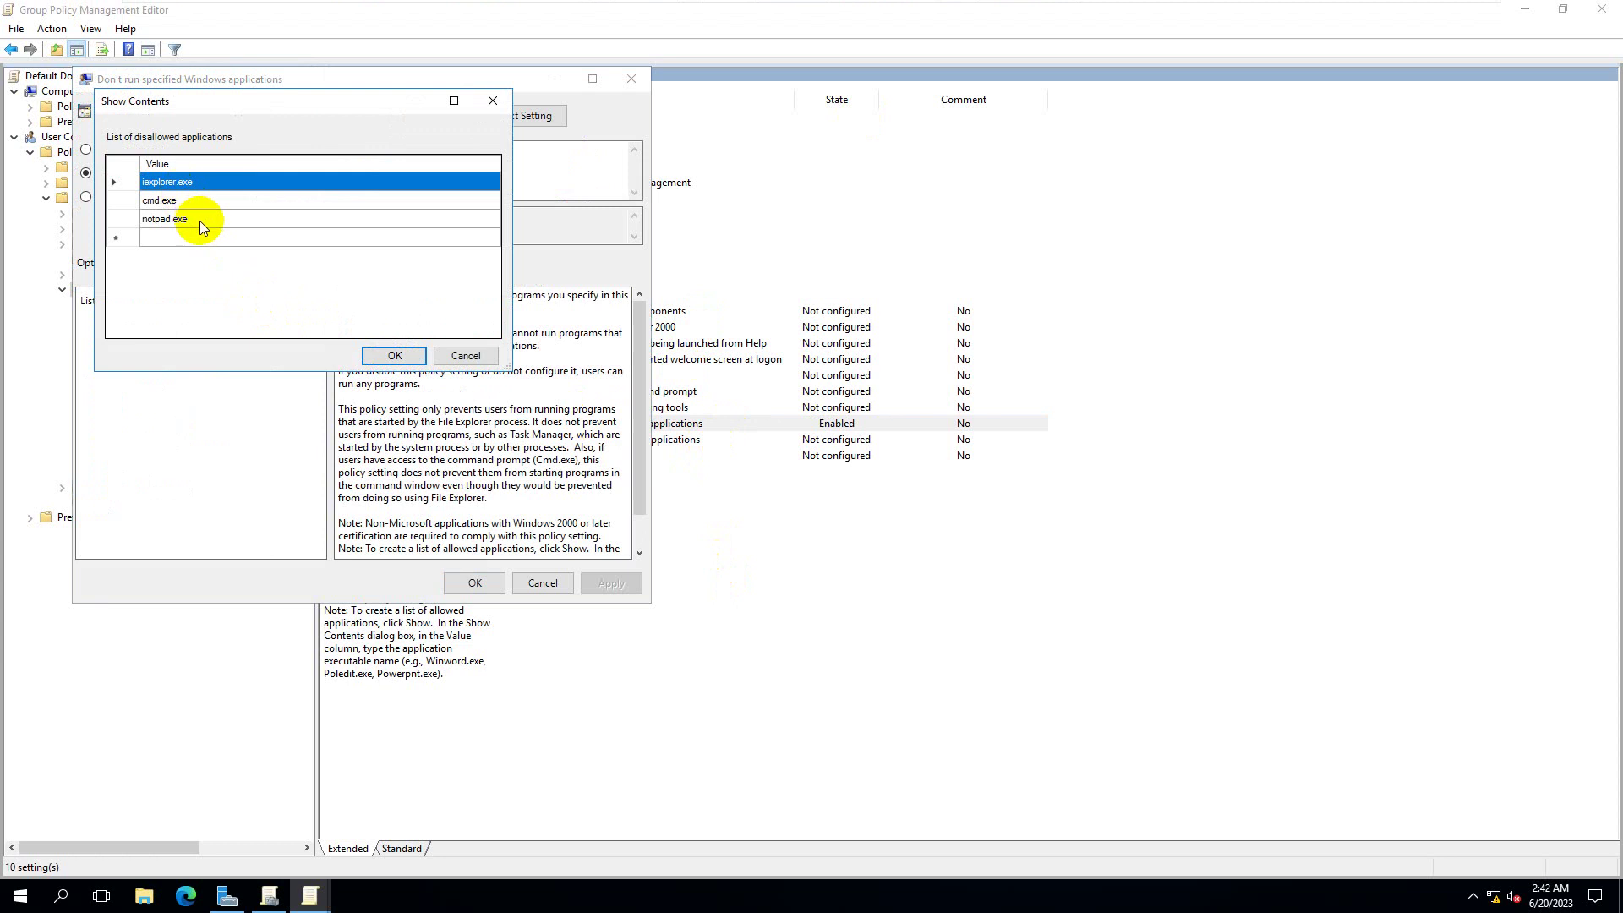
pyautogui.click(177, 186)
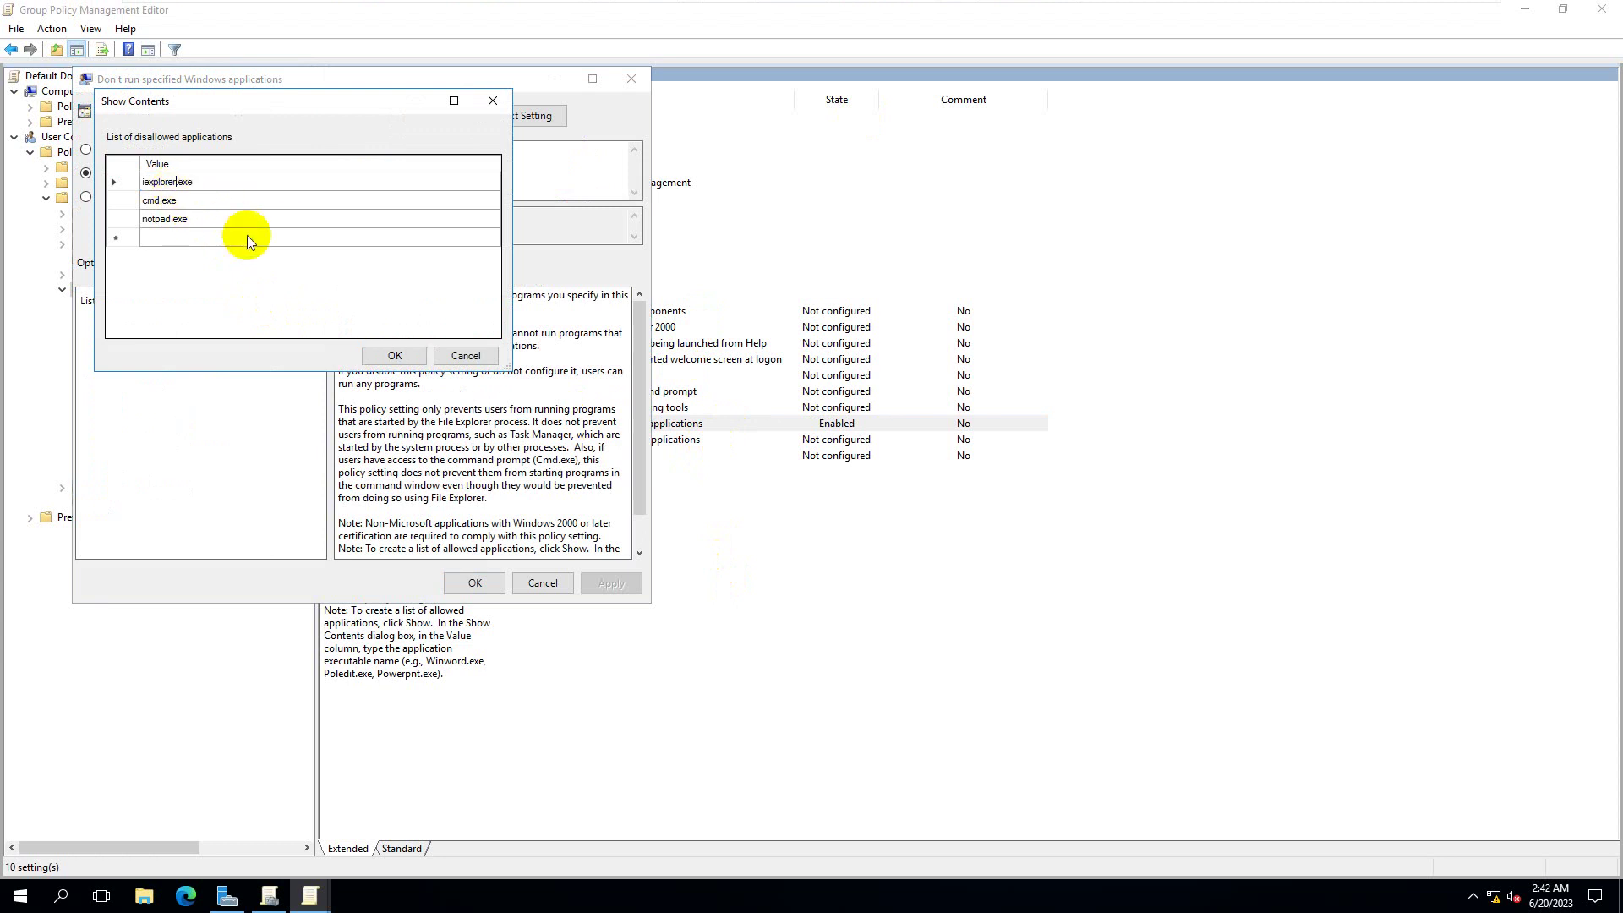
pyautogui.press('BackSpace')
pyautogui.press('BackSpace')
pyautogui.click(18, 900)
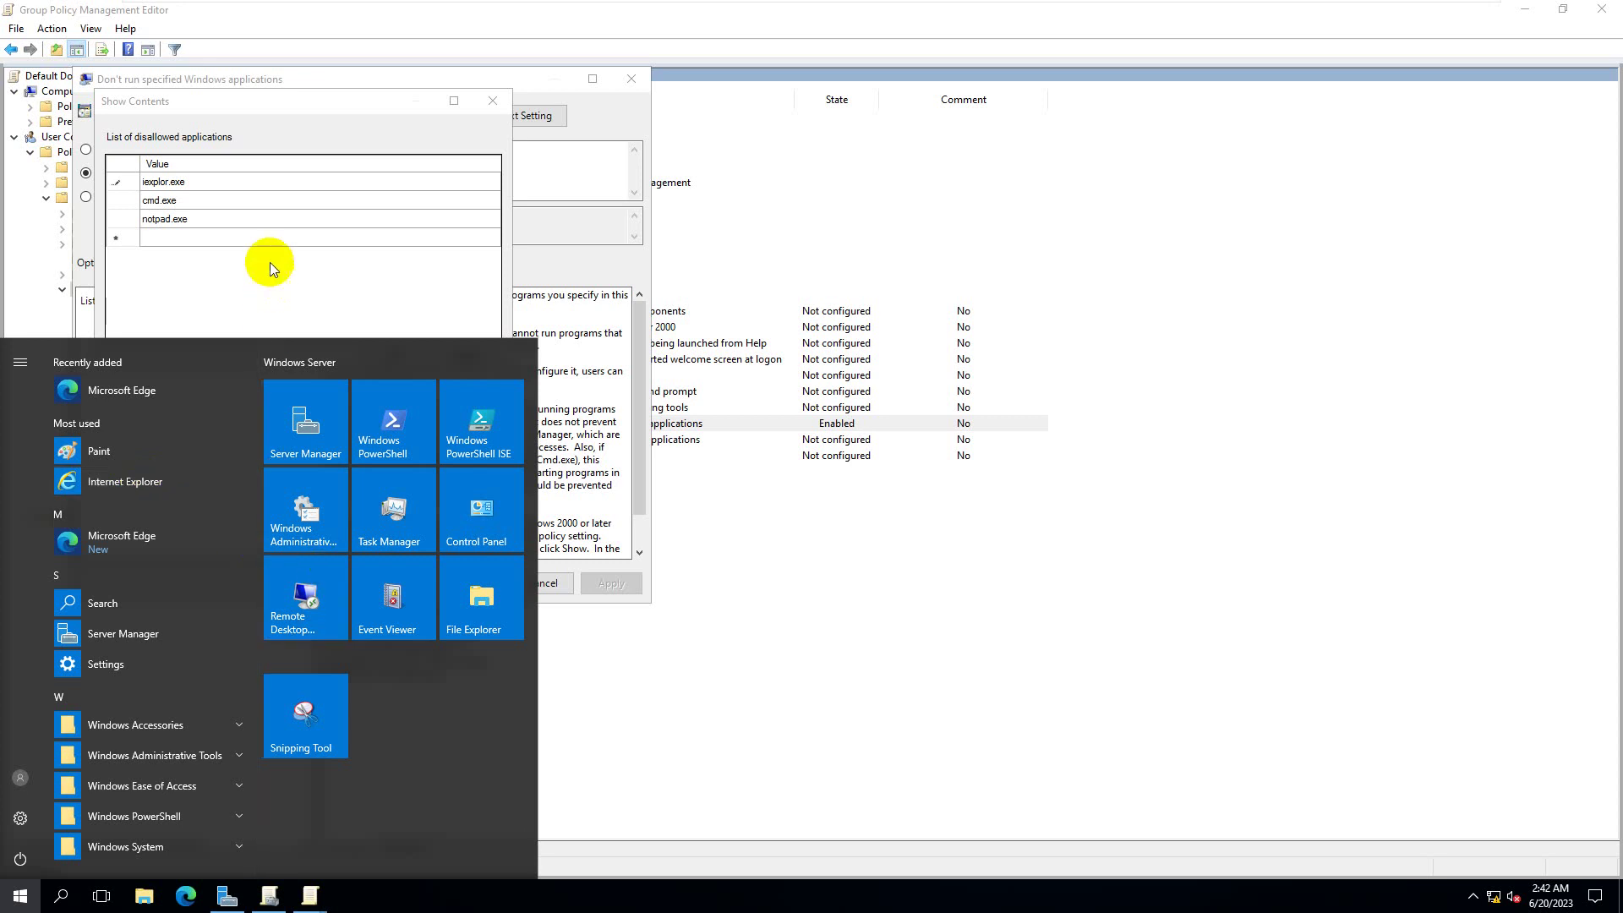
pyautogui.click(271, 185)
pyautogui.click(465, 351)
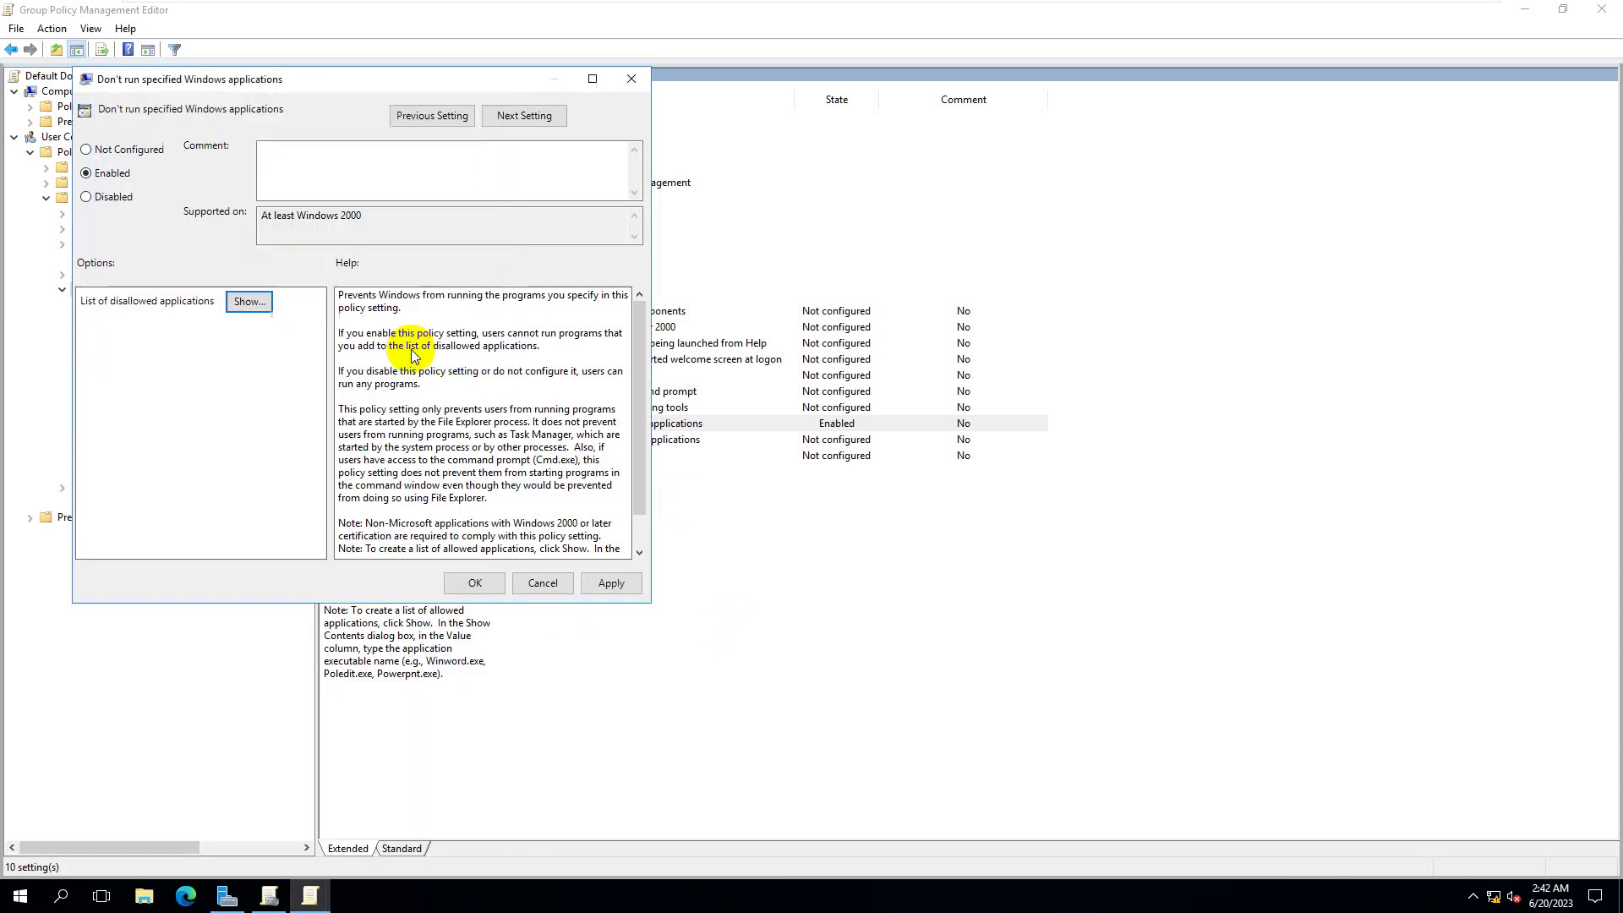
# - Apply and save the policy, then run gpupdate /force on the server
pyautogui.click(614, 583)
pyautogui.click(478, 583)
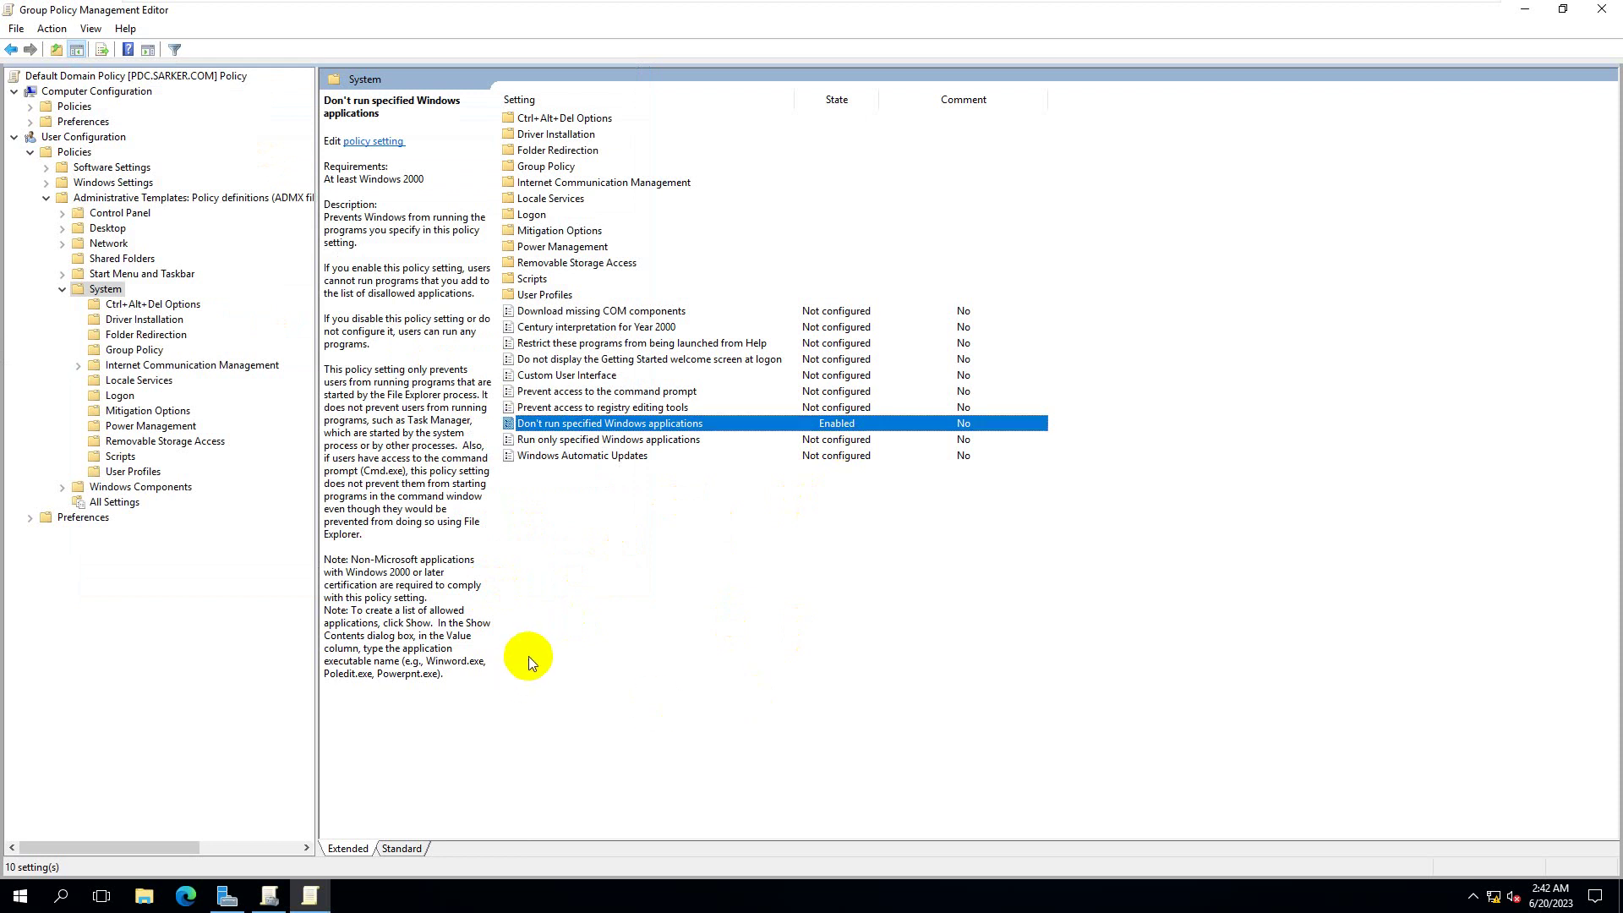
pyautogui.press('super+r')
pyautogui.click(126, 848)
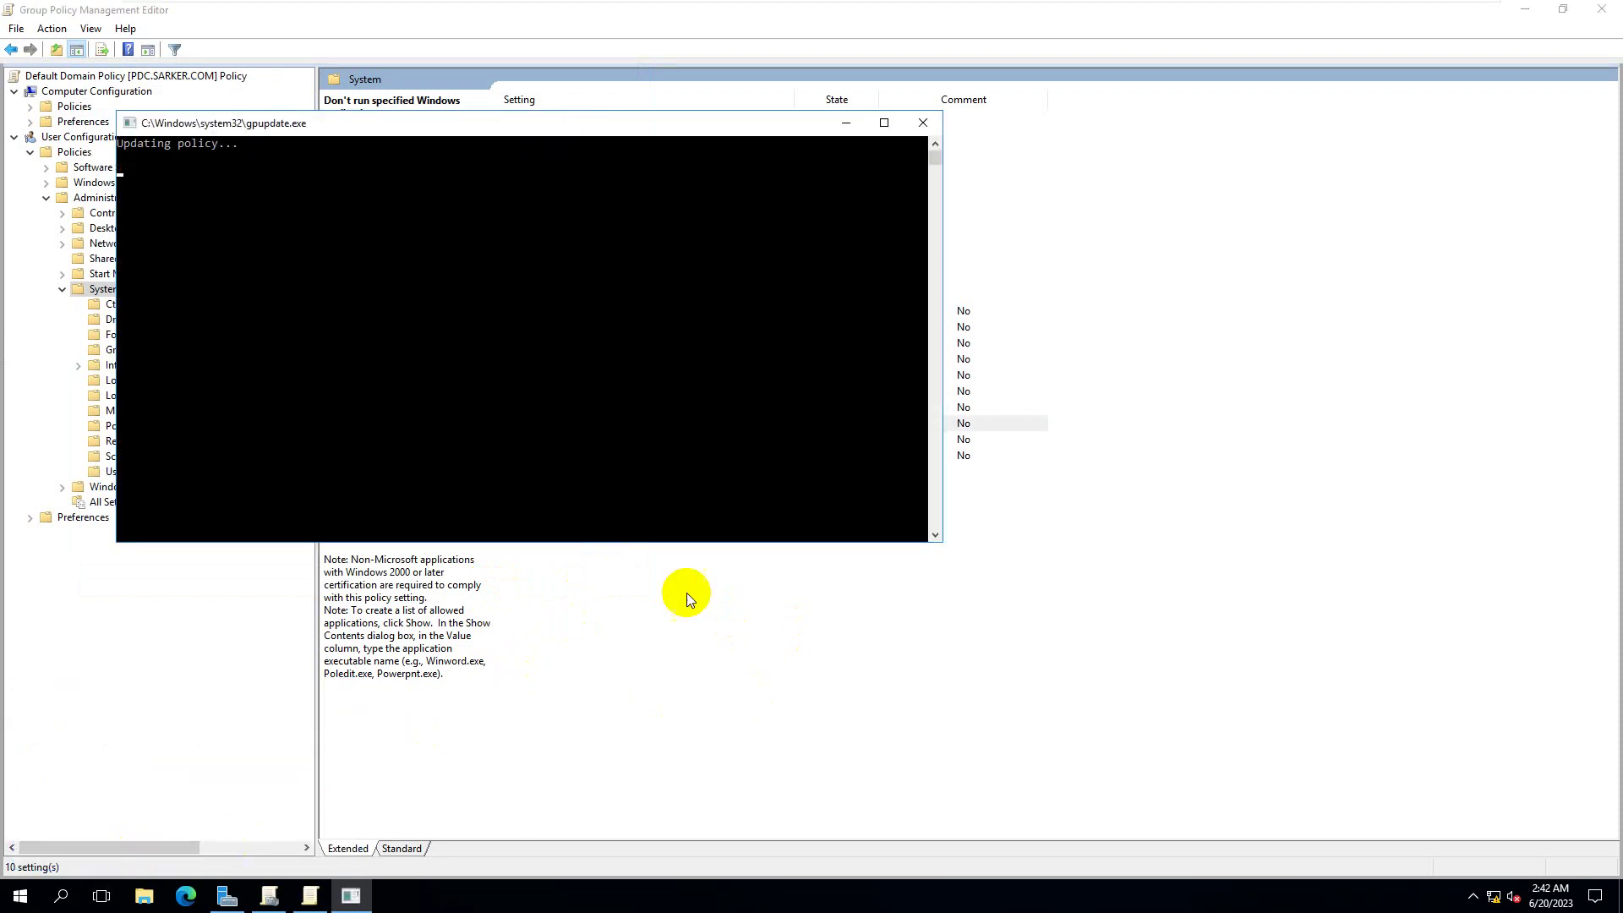
# - On the Windows 10 client, rerun gpupdate /force picked from the Run history
pyautogui.moveTo(1249, 4)
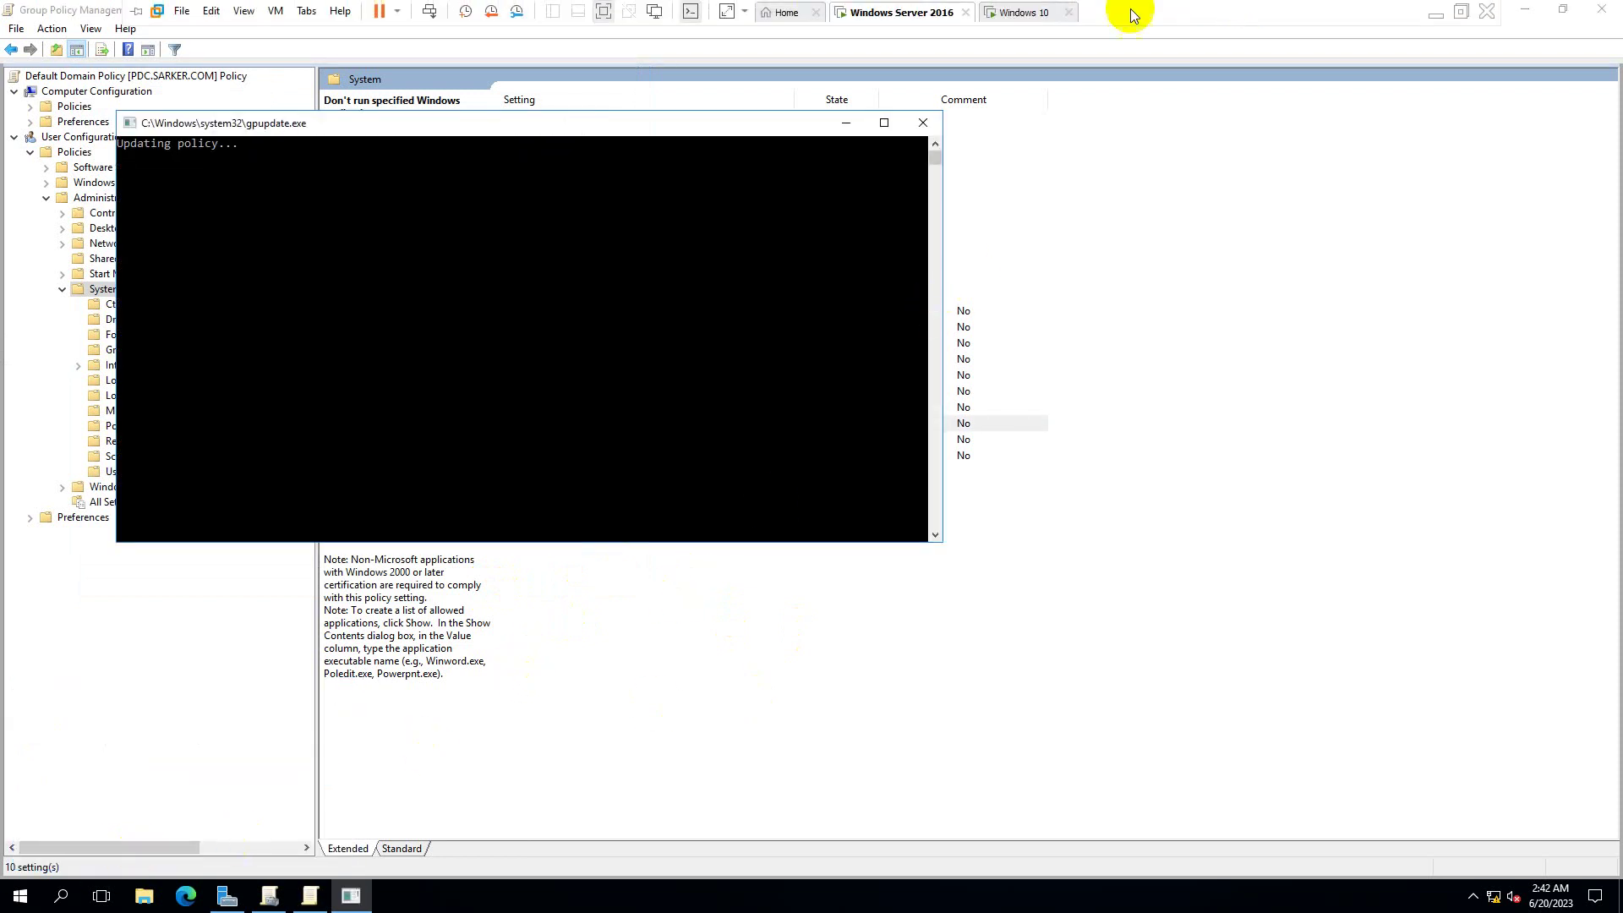
pyautogui.click(1029, 13)
pyautogui.click(710, 474)
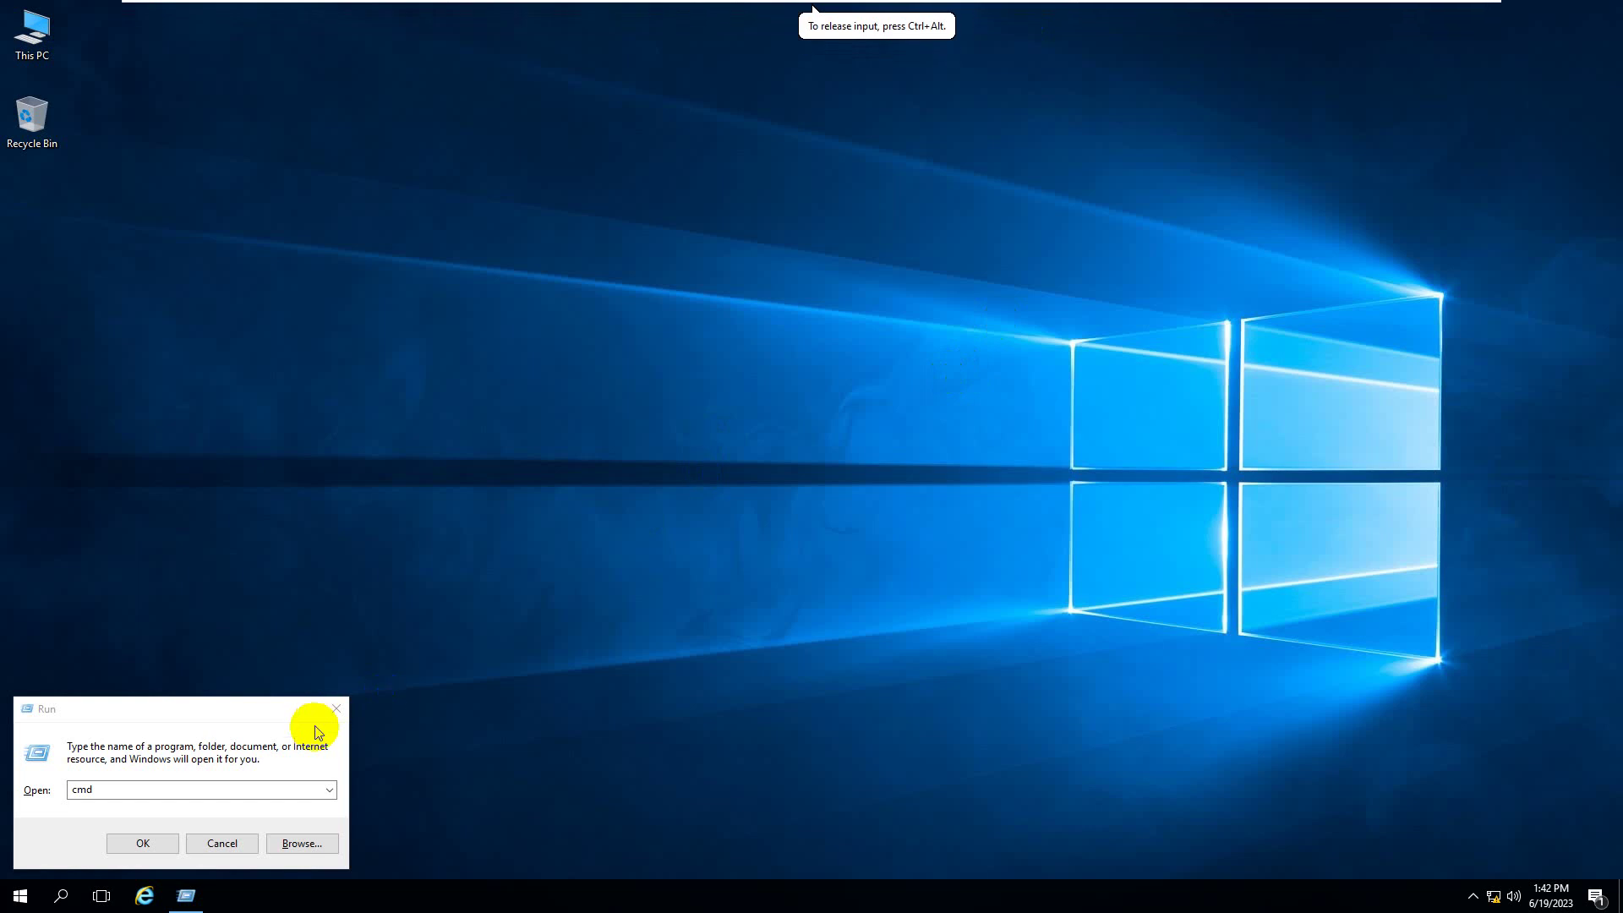
pyautogui.click(334, 790)
pyautogui.click(318, 804)
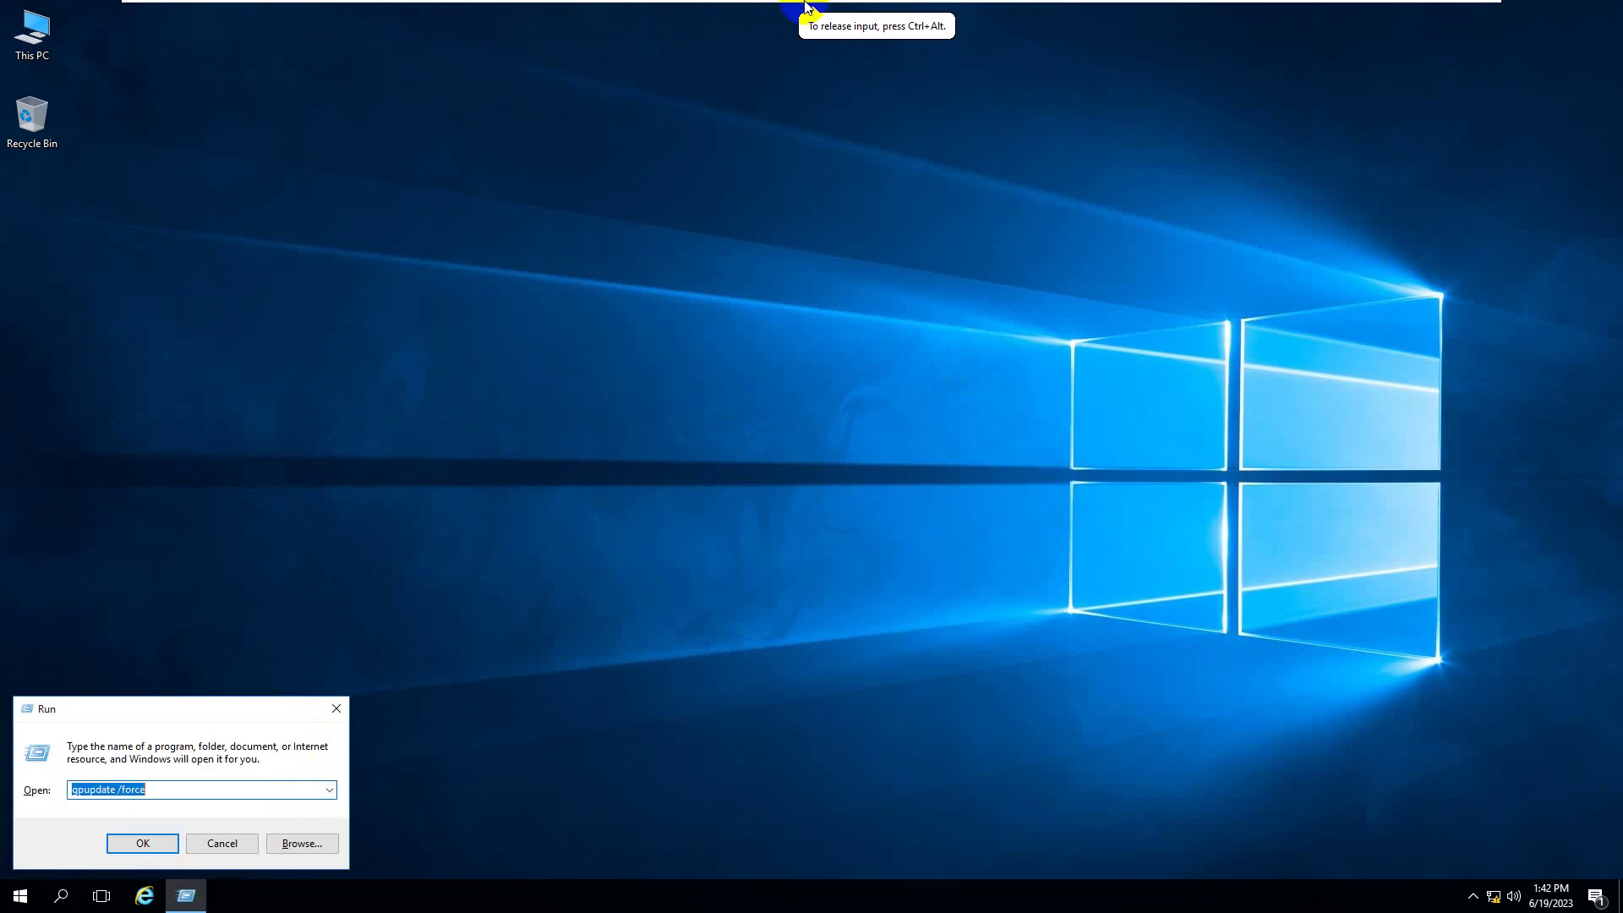
pyautogui.moveTo(809, 4)
pyautogui.click(880, 6)
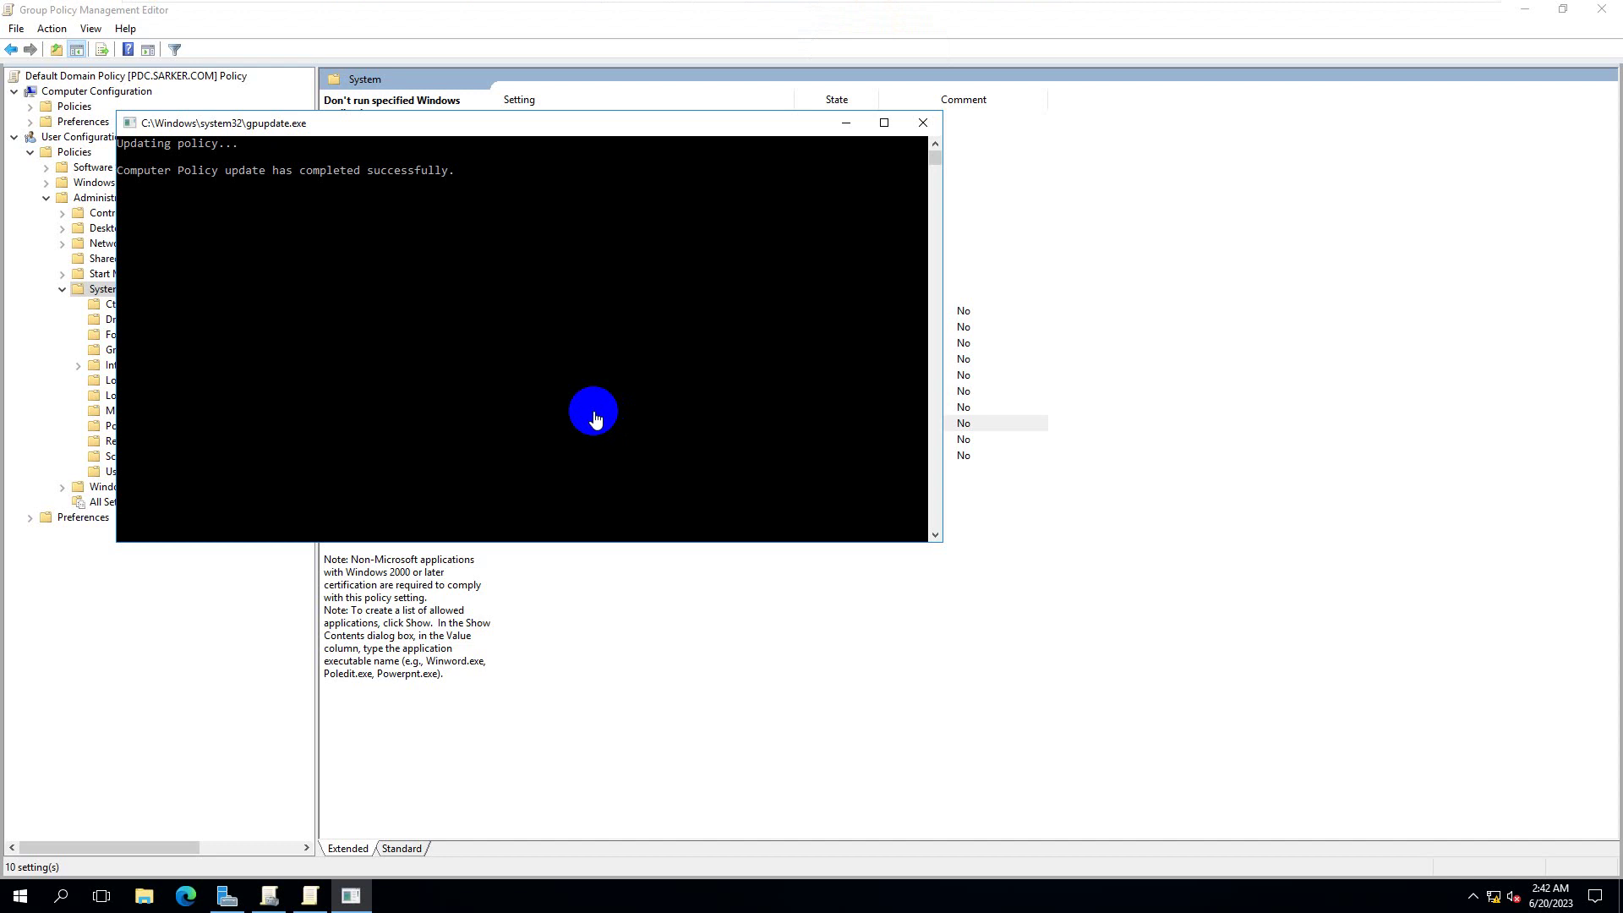
pyautogui.click(1124, 10)
pyautogui.click(142, 843)
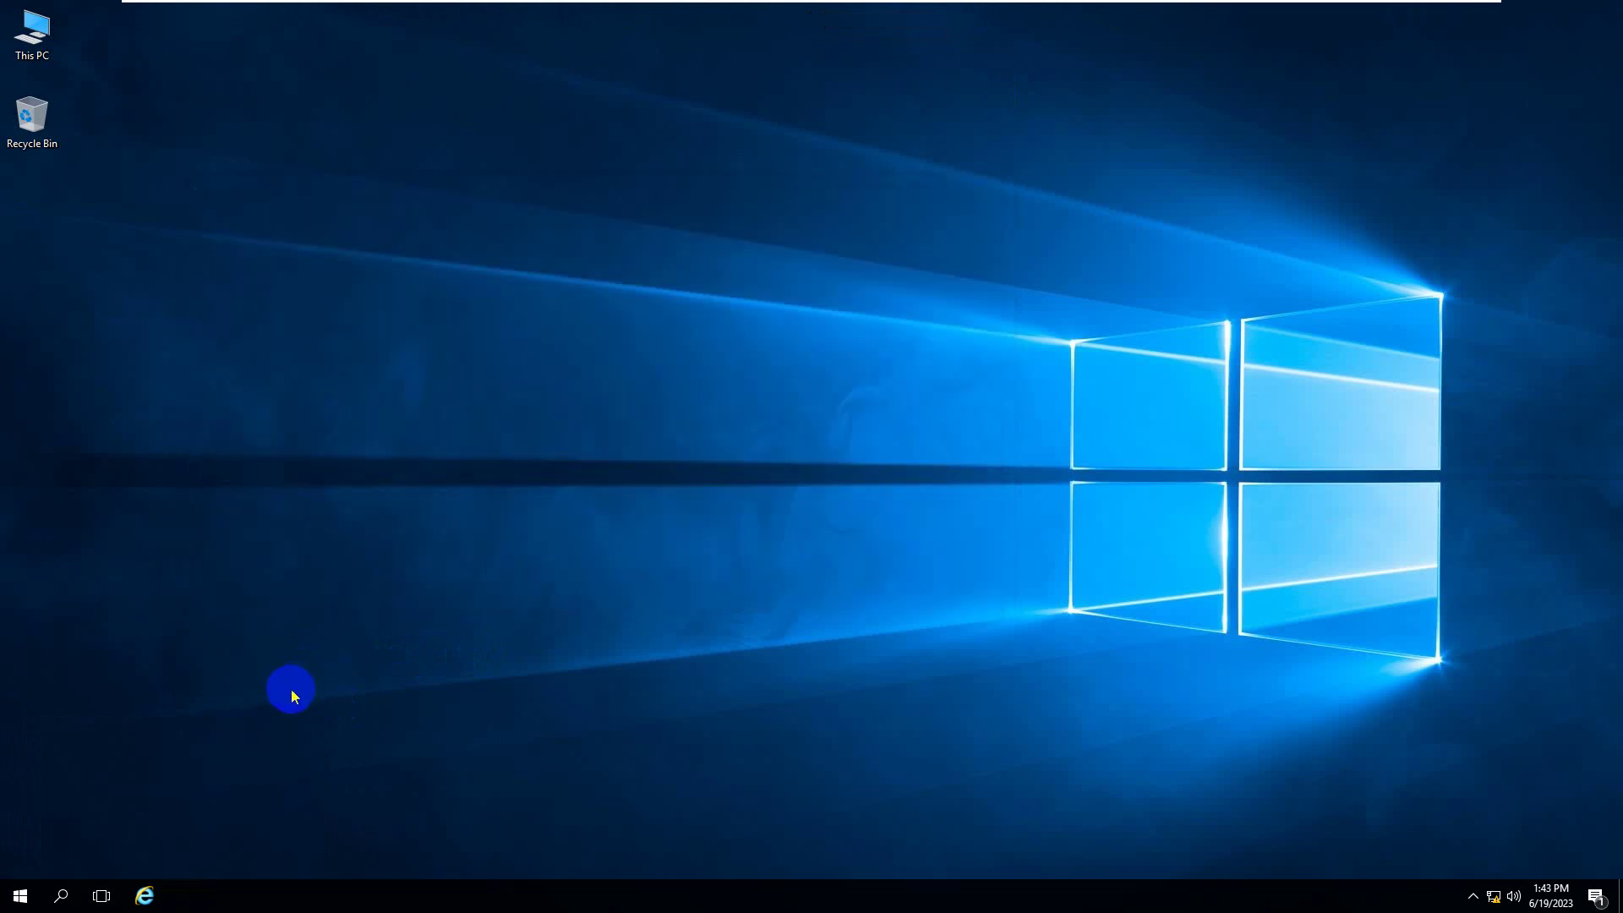
# - Launch Internet Explorer from the client taskbar, close it, and return to the server
pyautogui.click(159, 904)
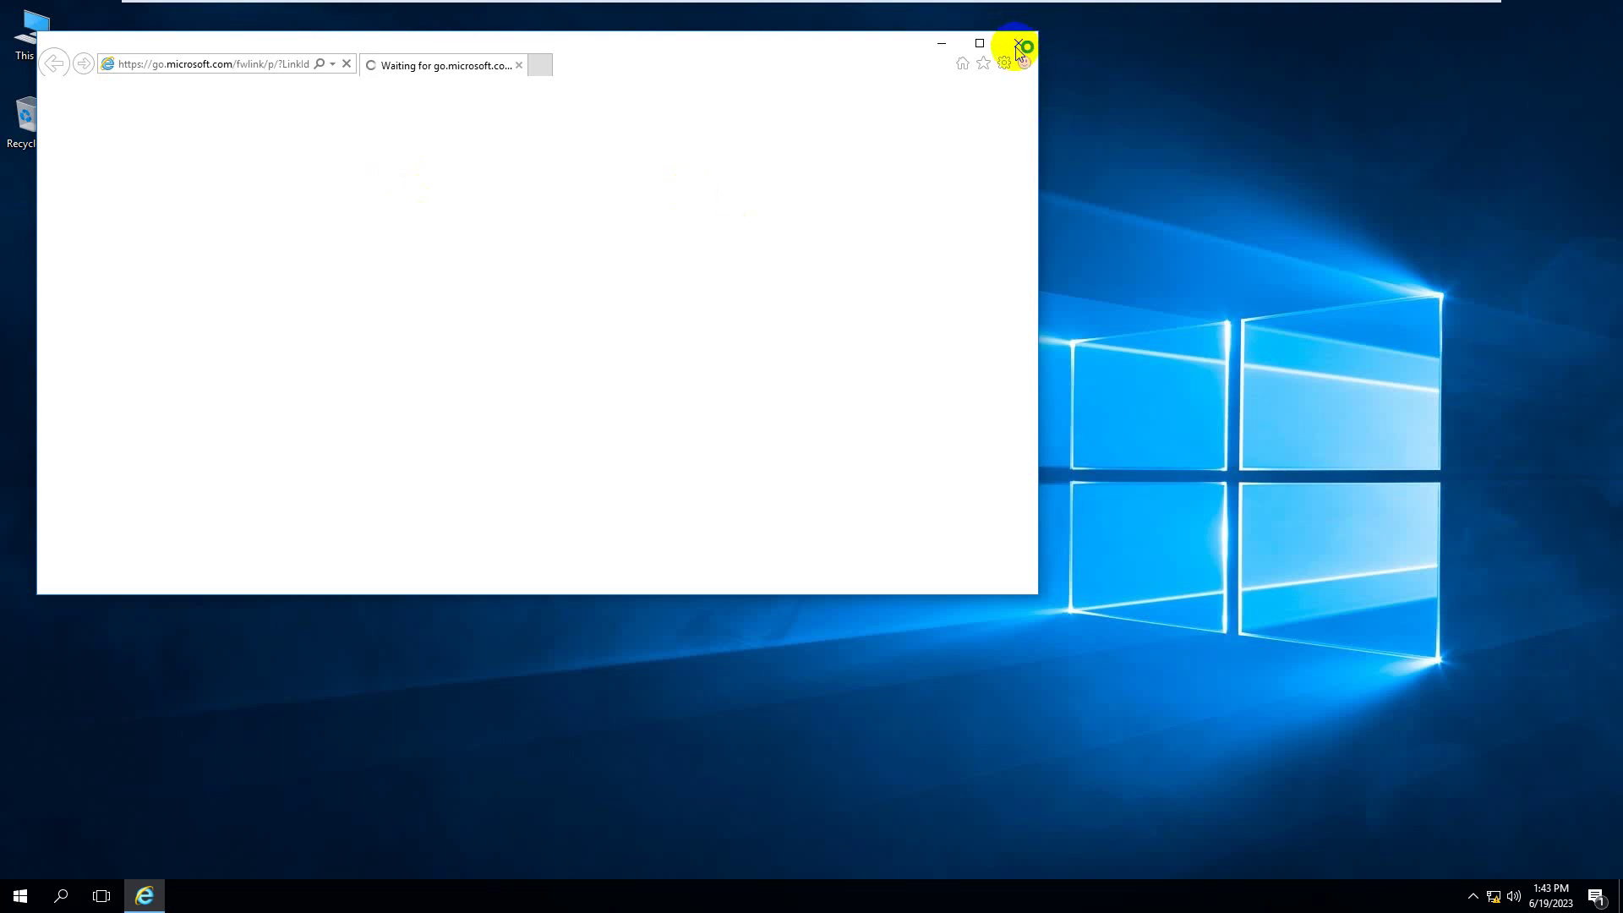
pyautogui.moveTo(146, 896)
pyautogui.click(224, 769)
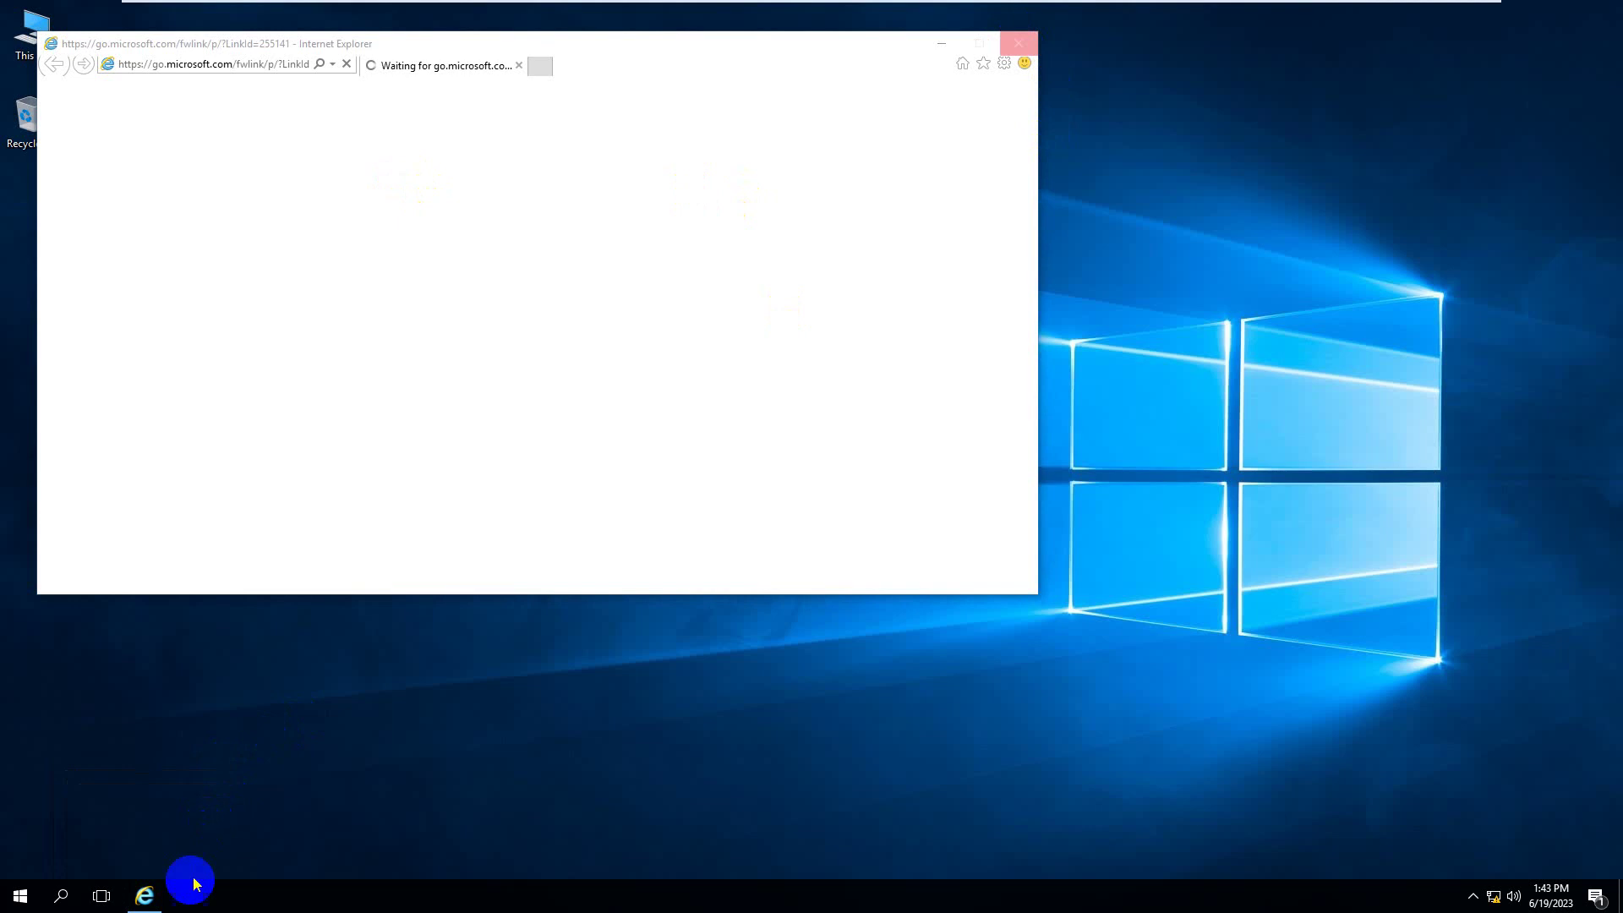
pyautogui.click(926, 17)
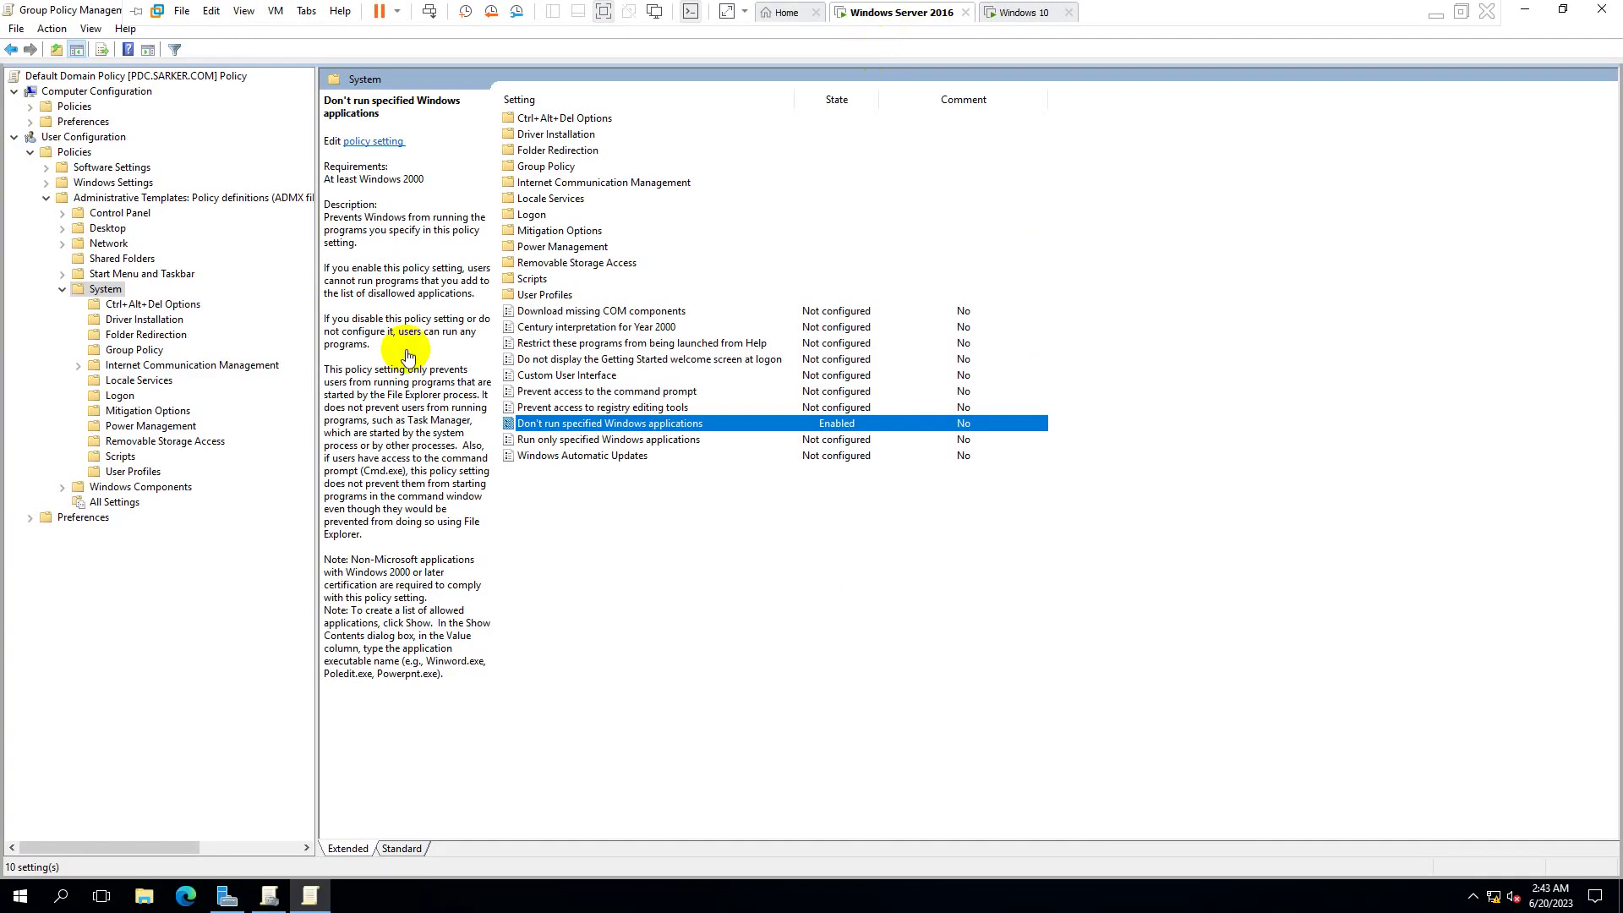
# - Check the disallowed list holds iexplor.exe, cmd.exe and notpad.exe, then return to the client
pyautogui.doubleClick(628, 424)
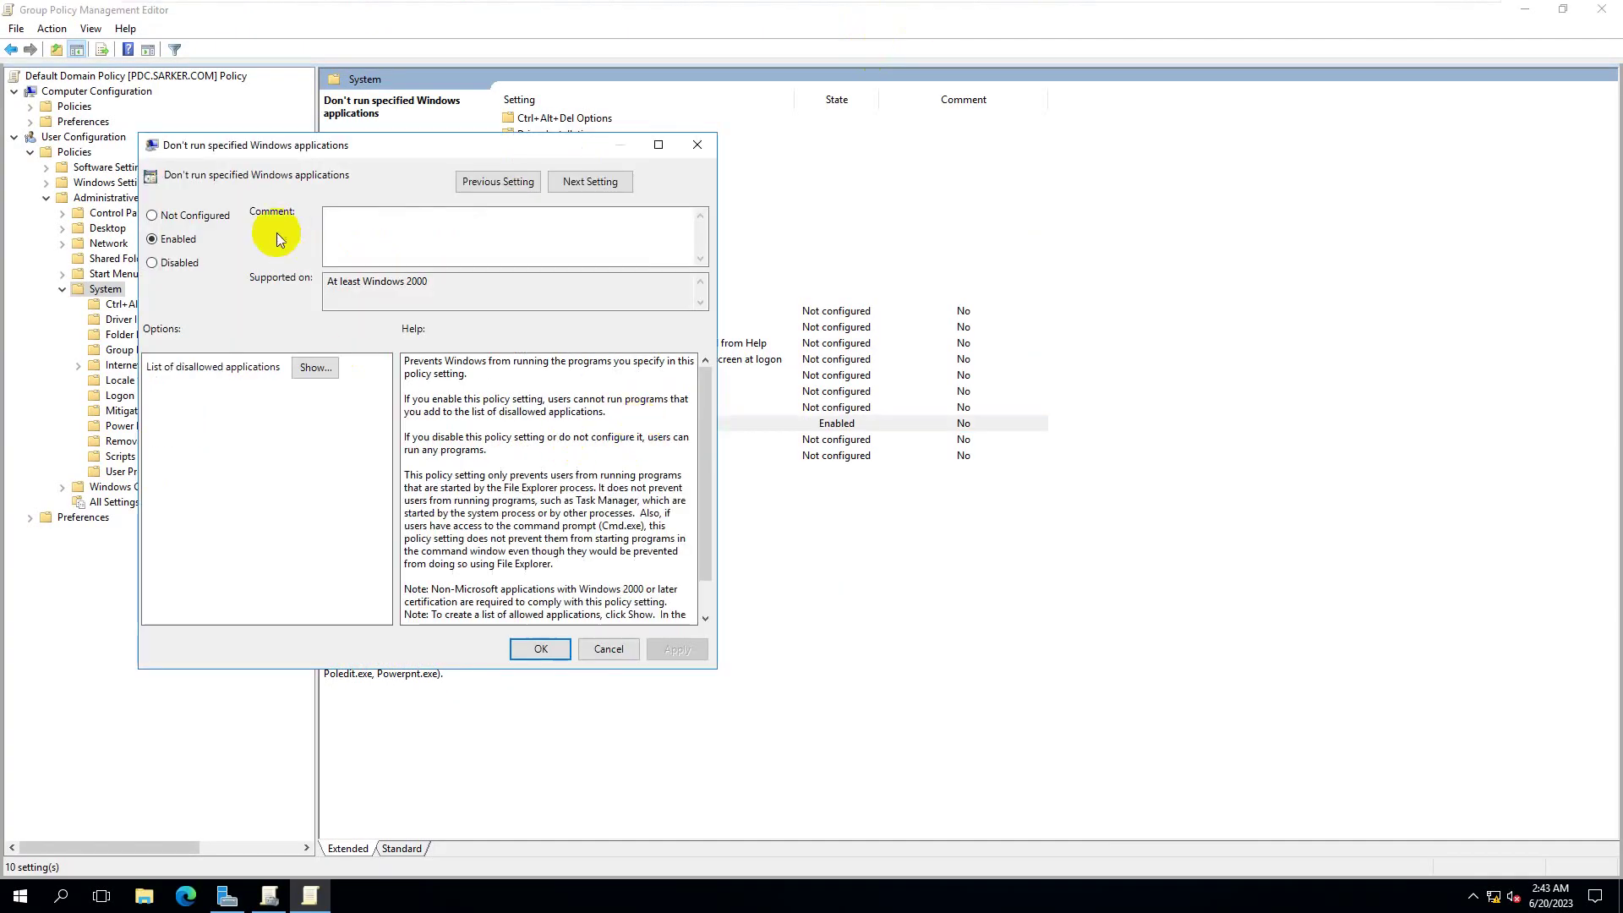
pyautogui.click(315, 367)
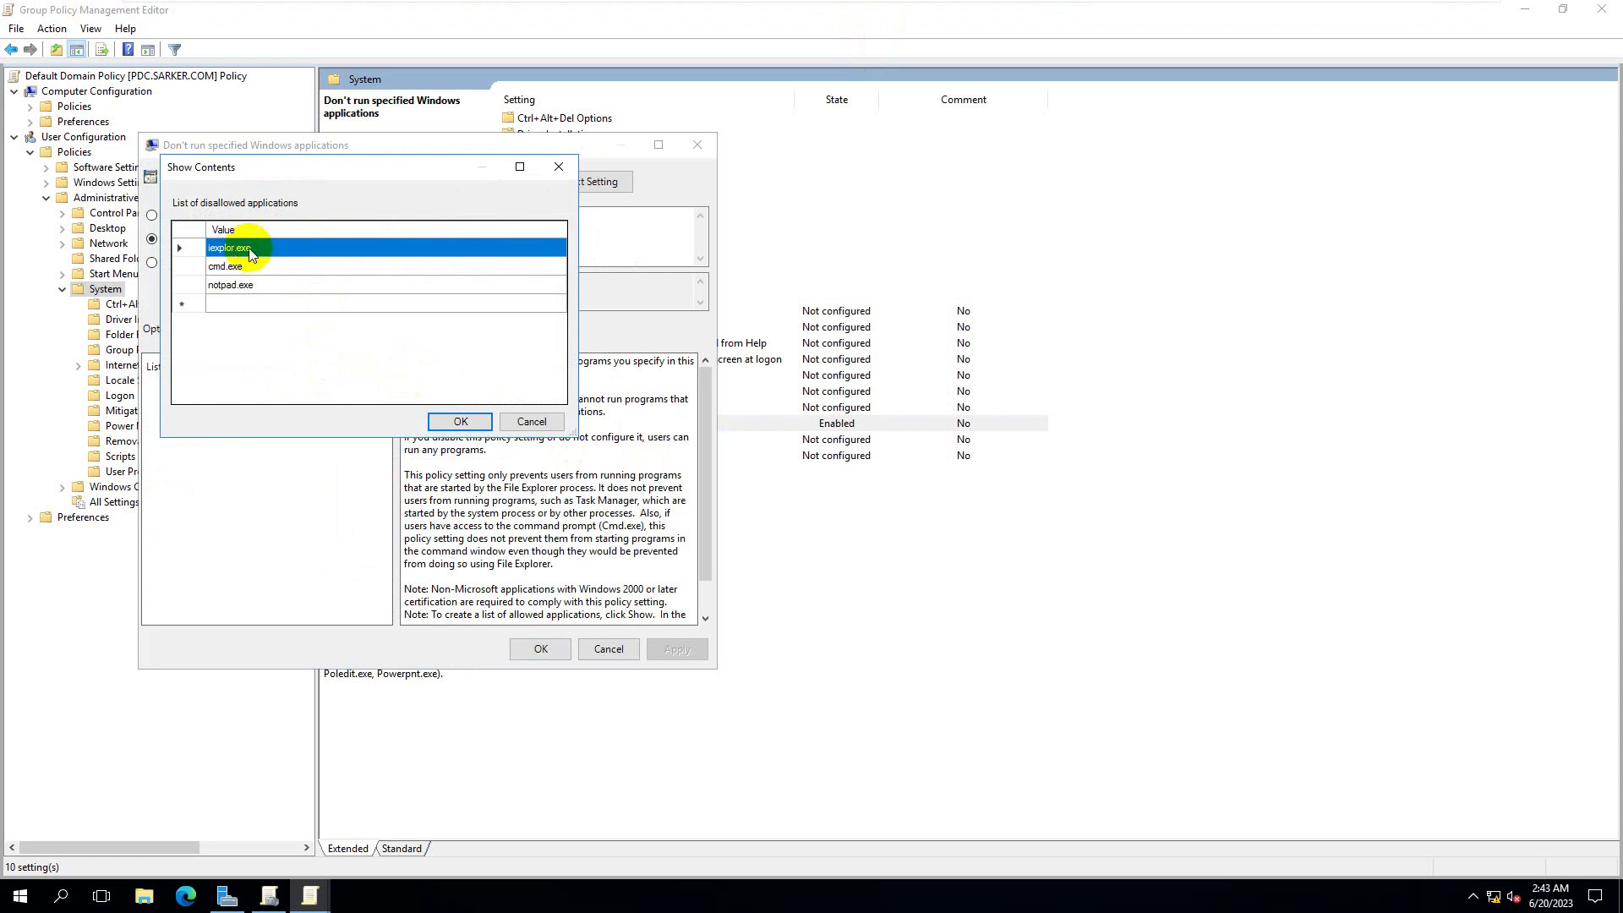
pyautogui.click(1023, 13)
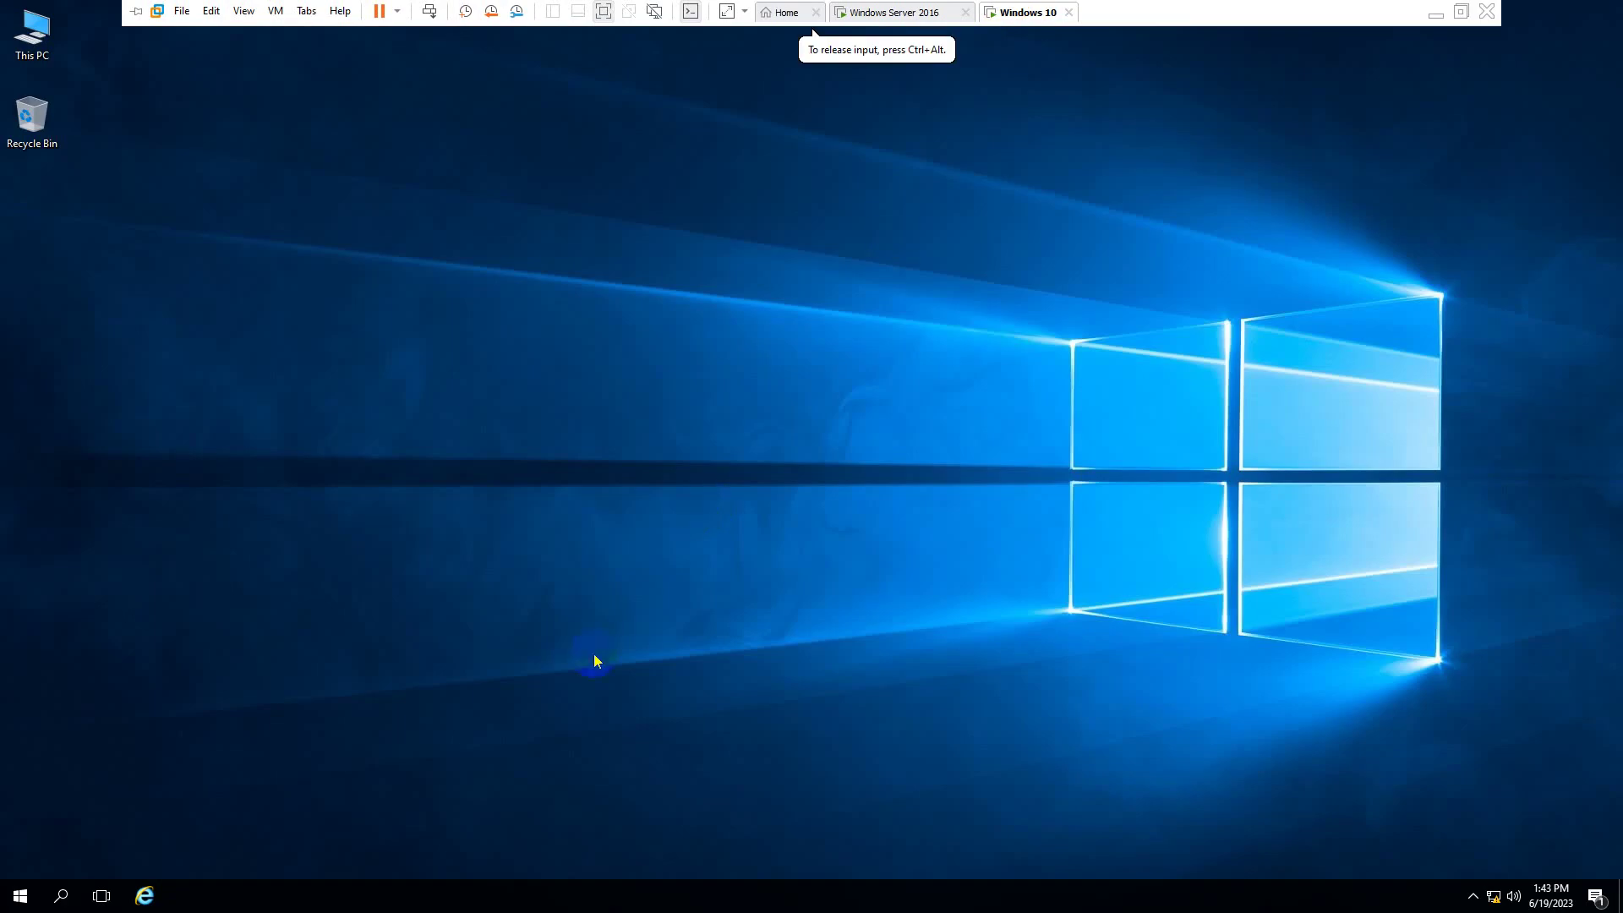
# - Create a New Text Document on the client desktop, open it in Notepad, then close Notepad
pyautogui.rightClick(418, 304)
pyautogui.click(357, 319)
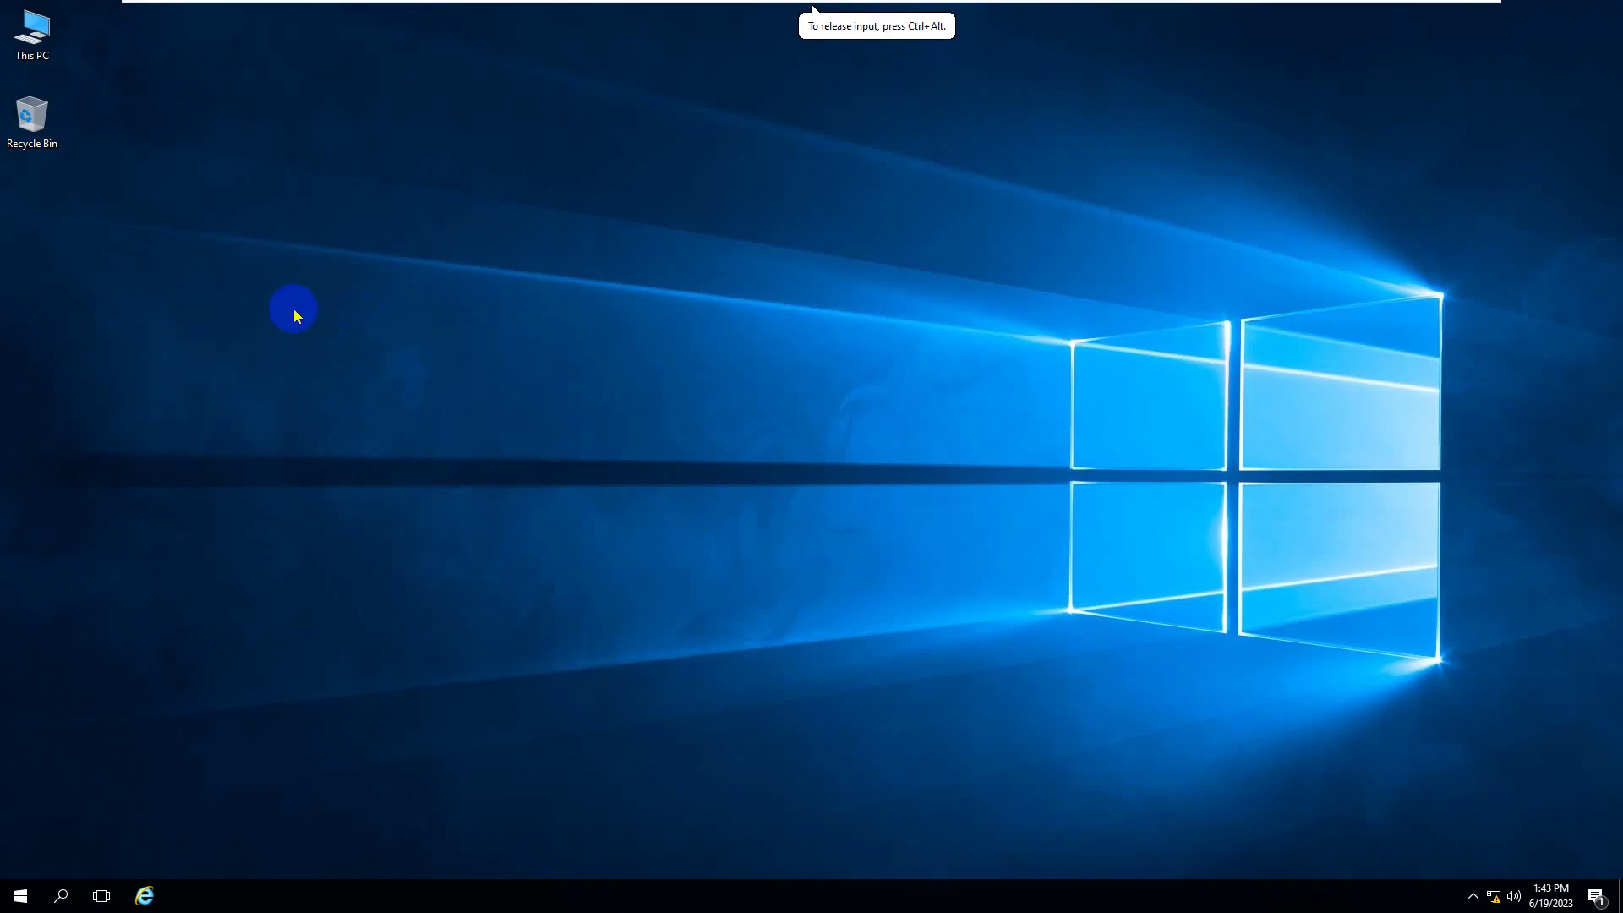
pyautogui.rightClick(293, 308)
pyautogui.moveTo(413, 428)
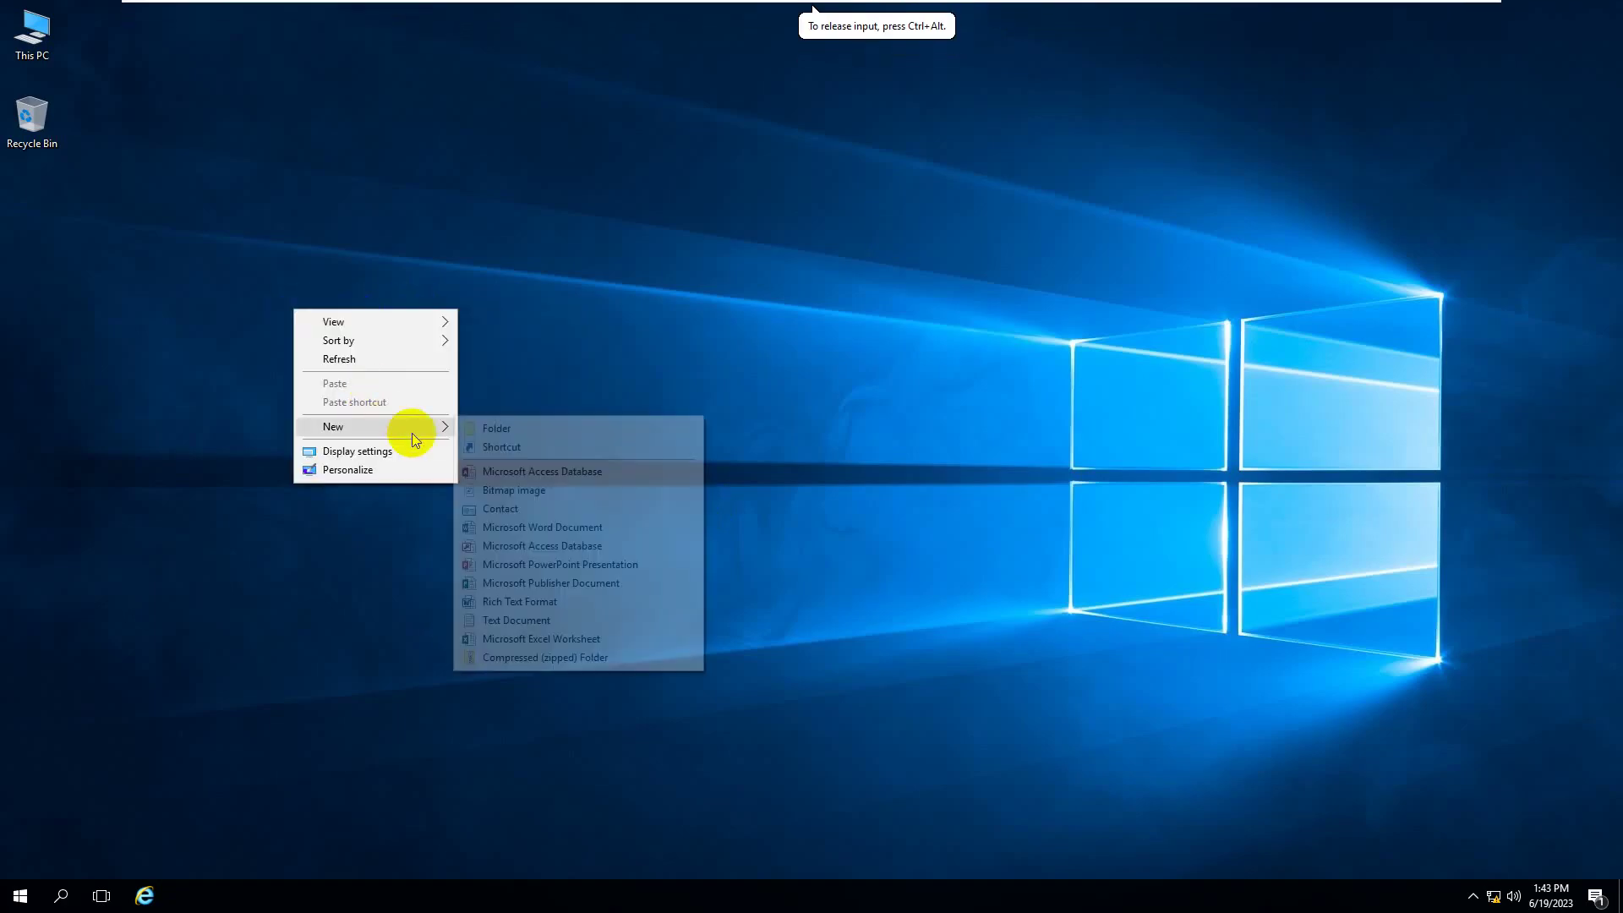
pyautogui.click(507, 620)
pyautogui.click(284, 397)
pyautogui.click(287, 277)
pyautogui.doubleClick(288, 277)
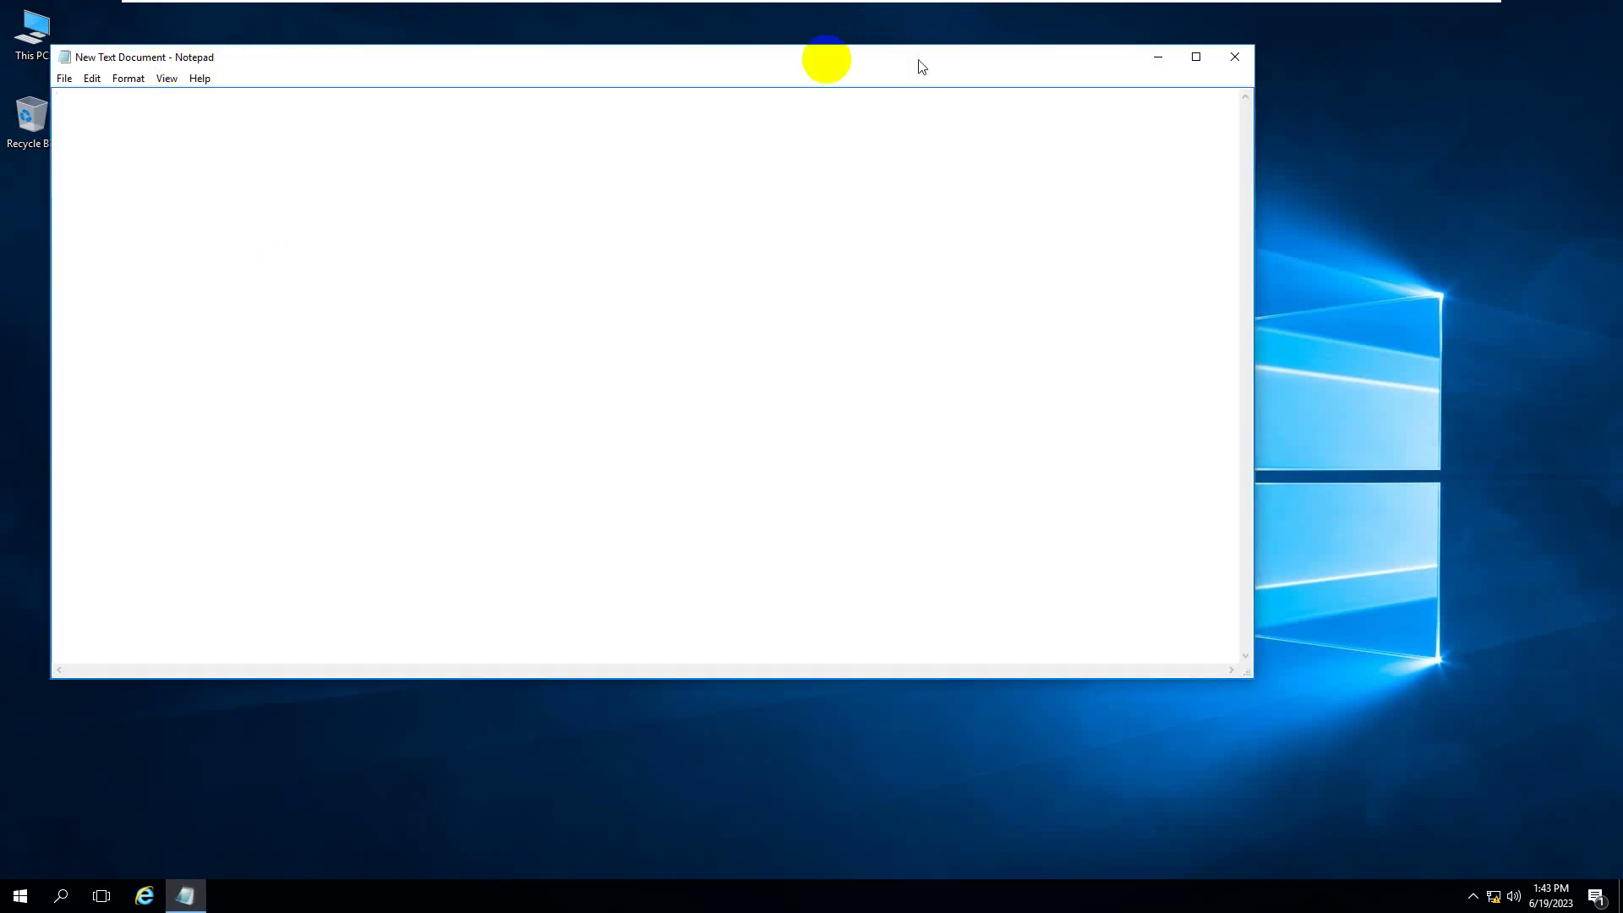
pyautogui.click(1235, 56)
# - Show the text document's Properties, then return to the server
pyautogui.click(383, 361)
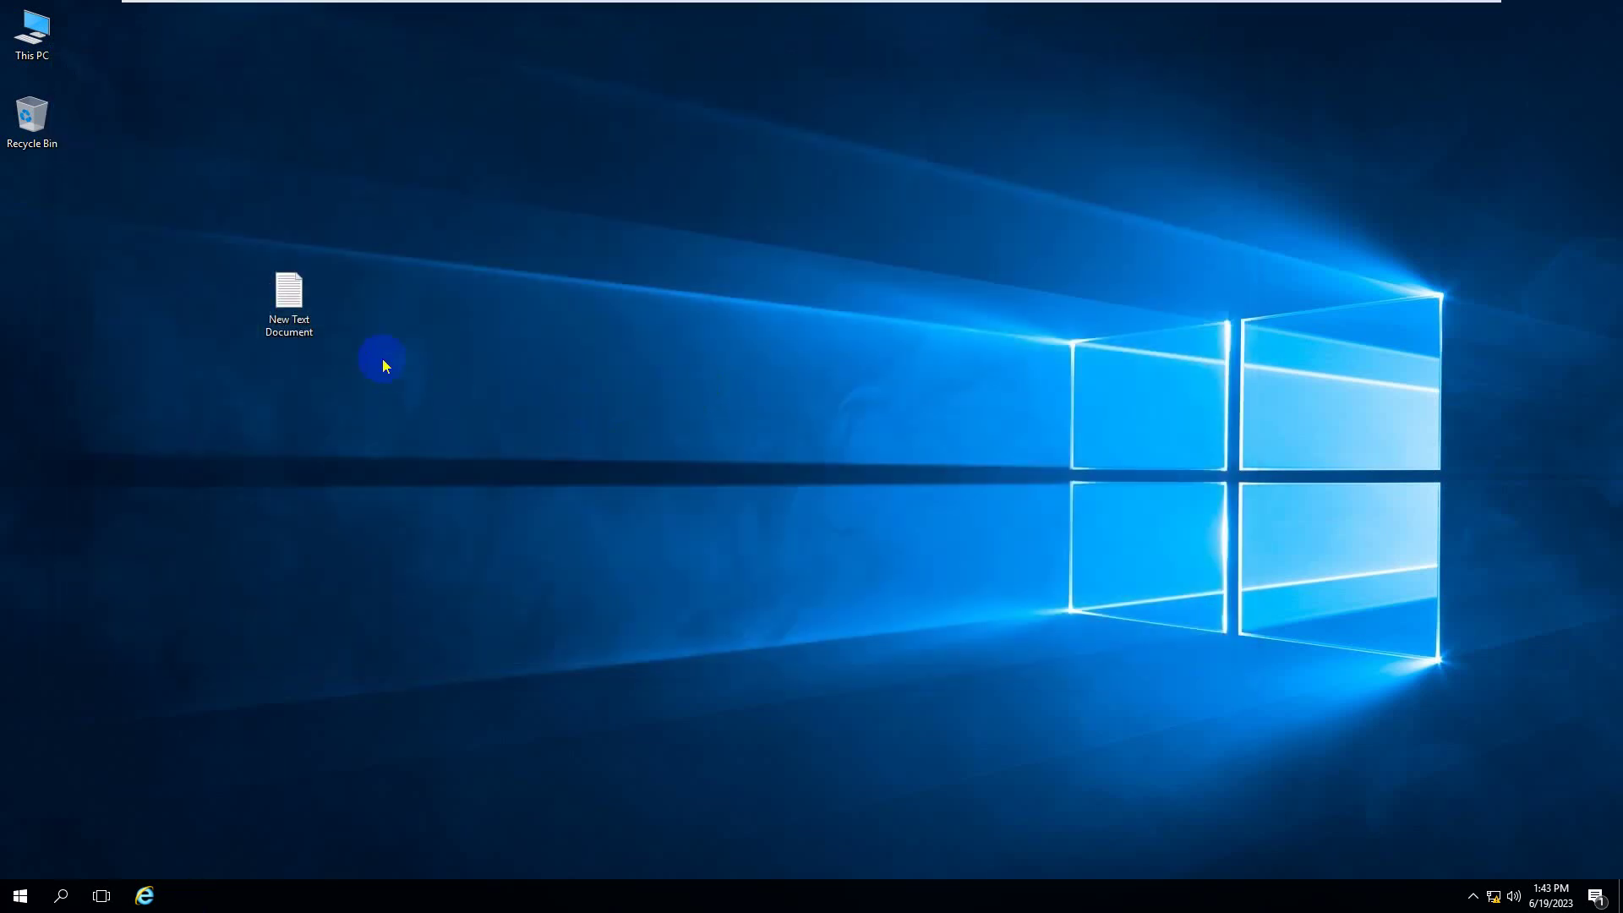
pyautogui.rightClick(282, 327)
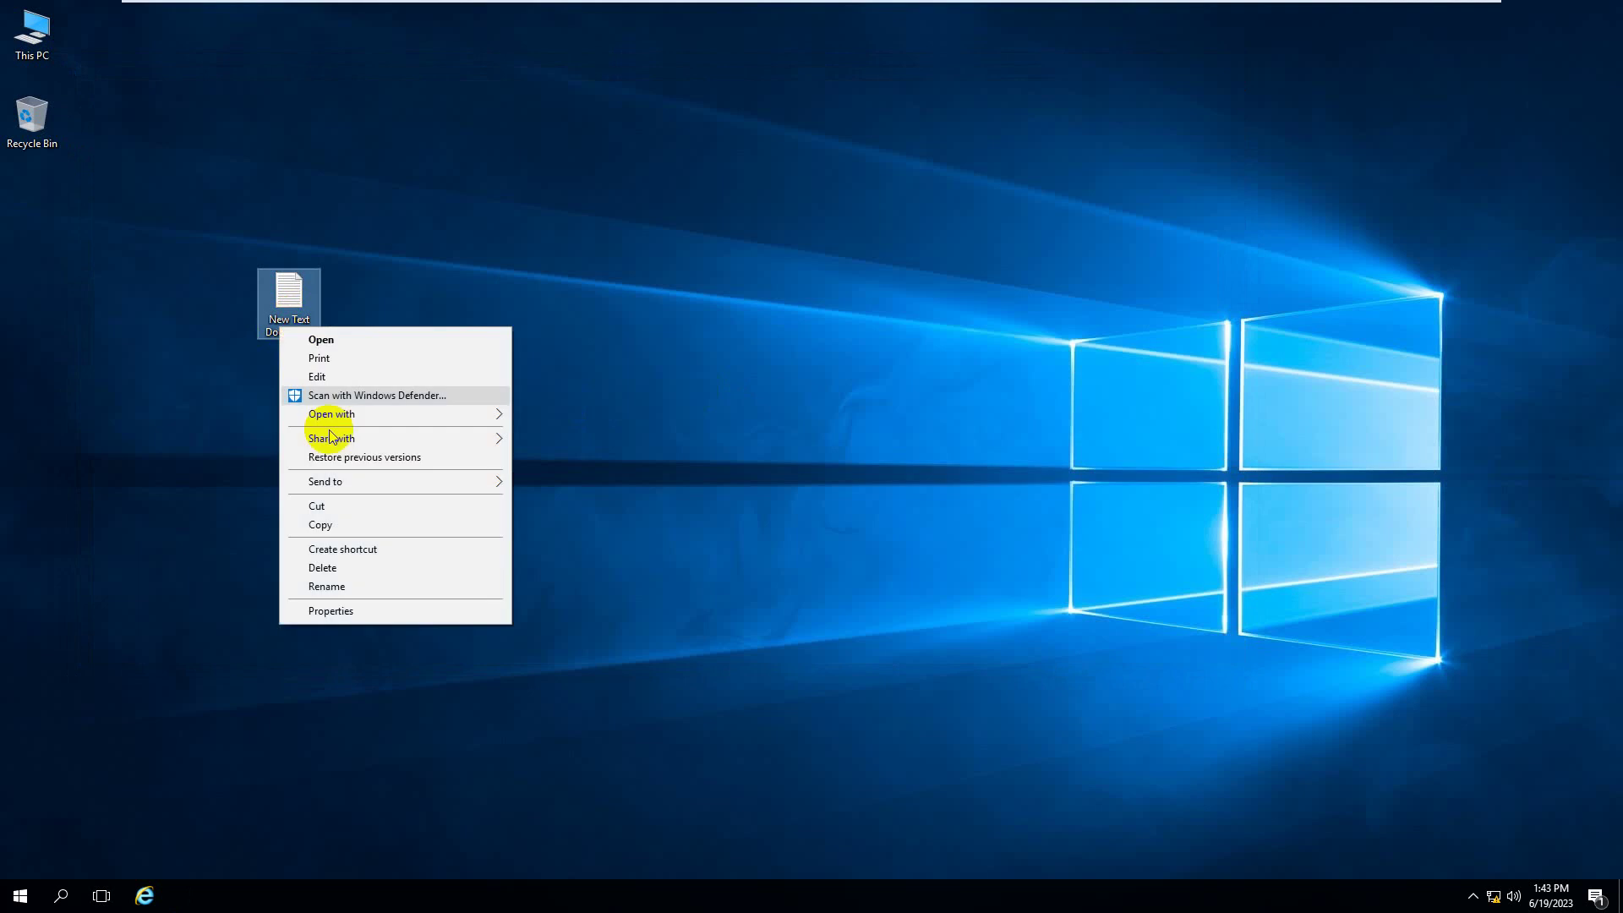
pyautogui.click(333, 611)
pyautogui.click(490, 342)
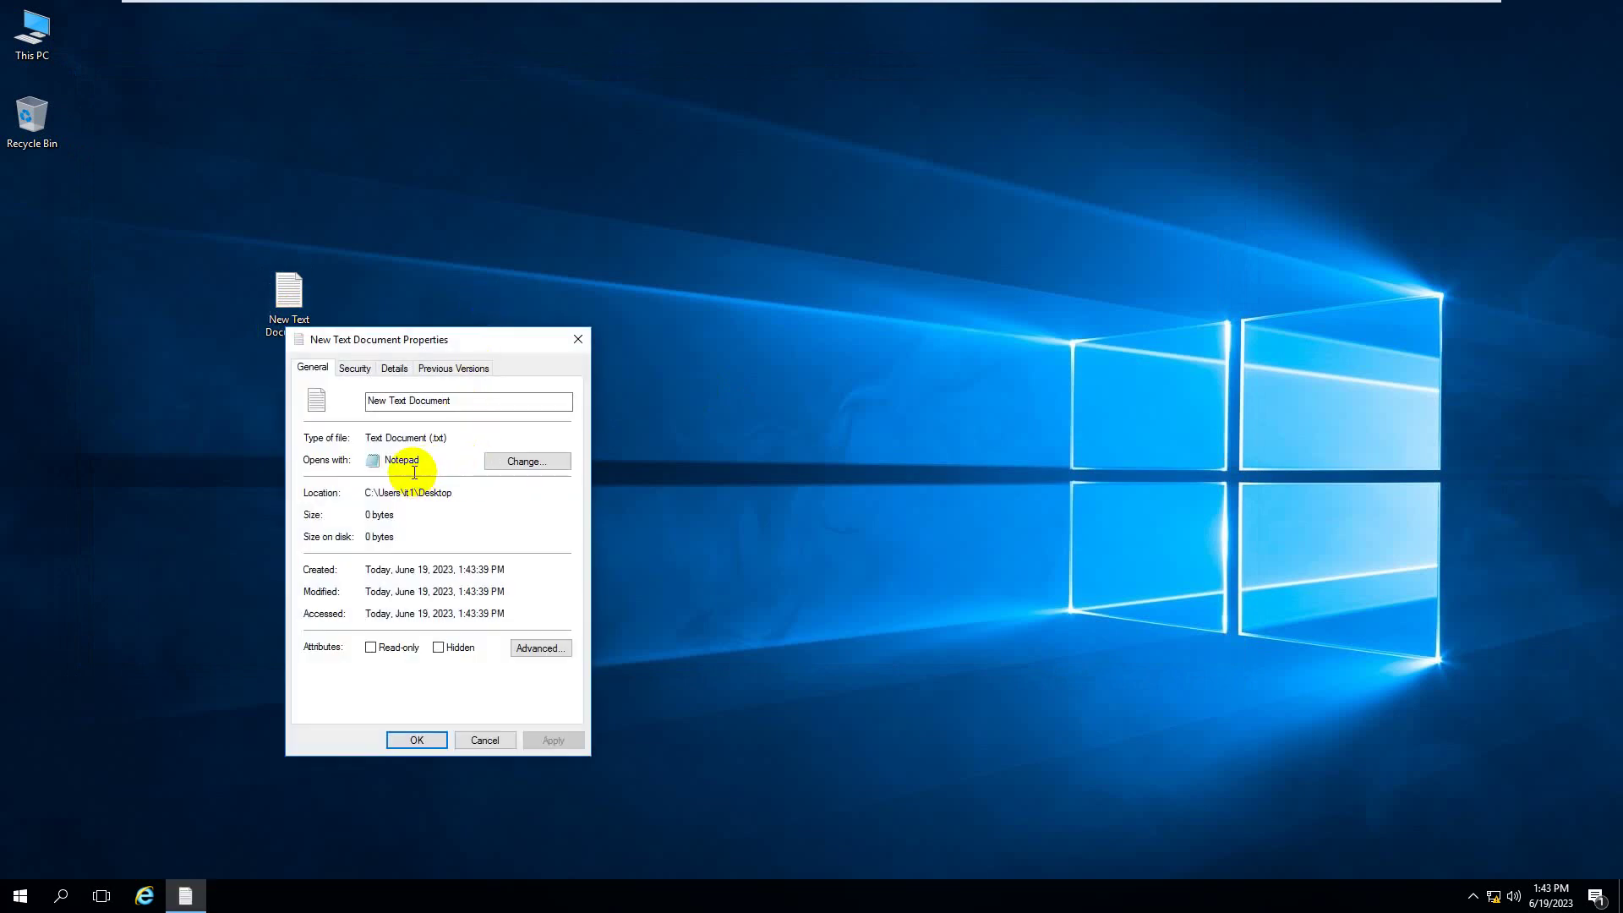
pyautogui.click(922, 11)
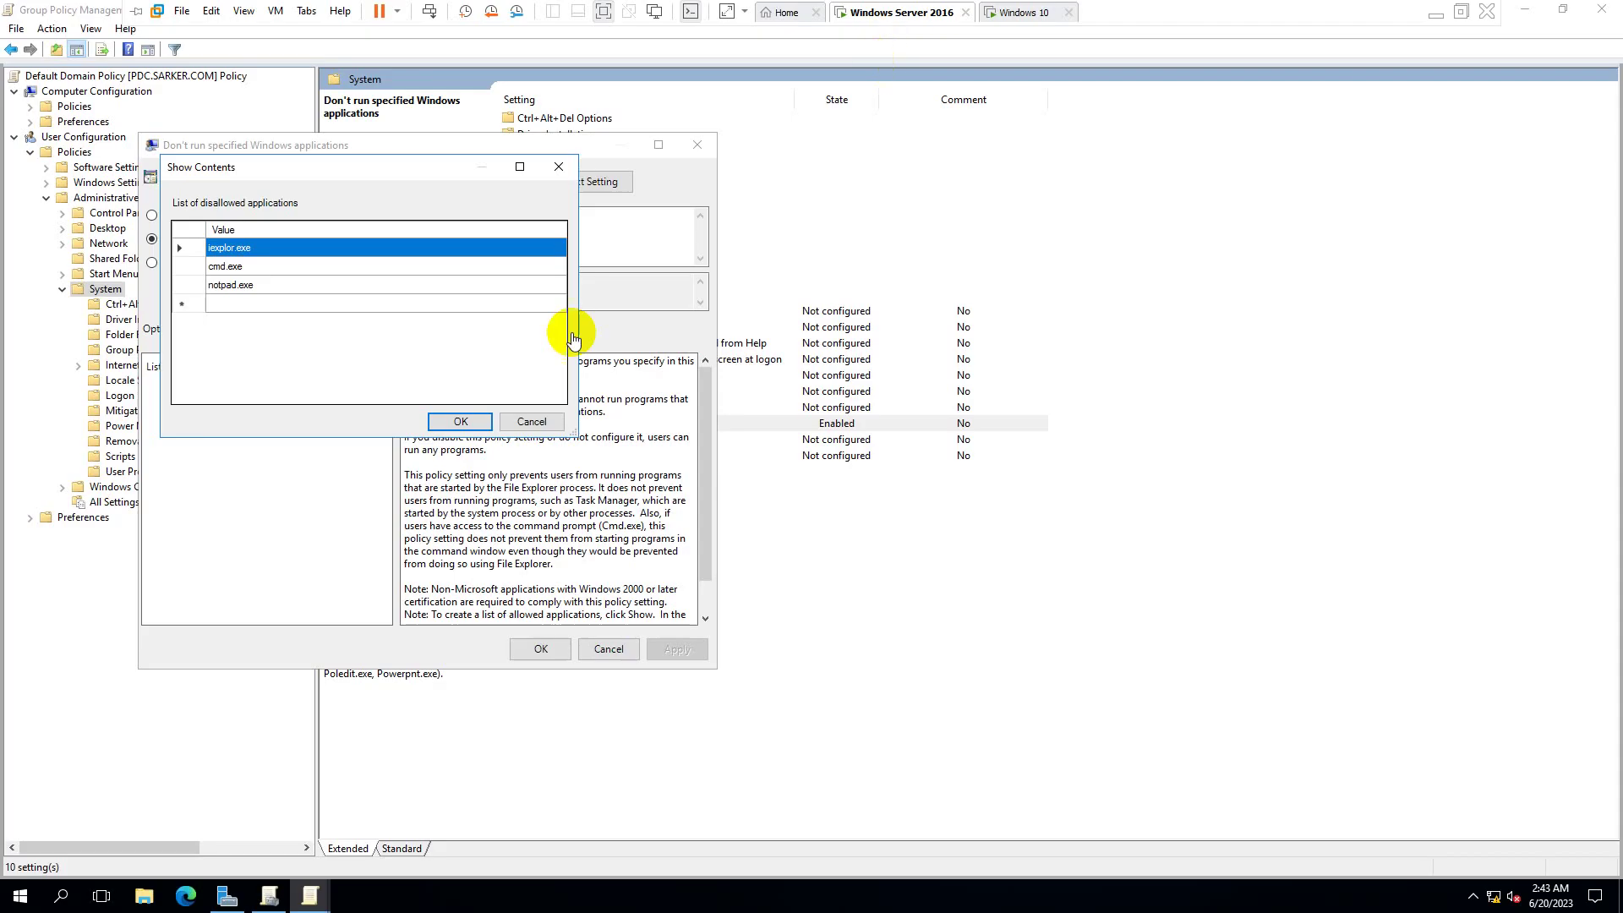
# - Correct the notpad.exe entry to notepad.exe in the disallowed applications list
pyautogui.click(236, 285)
pyautogui.click(231, 286)
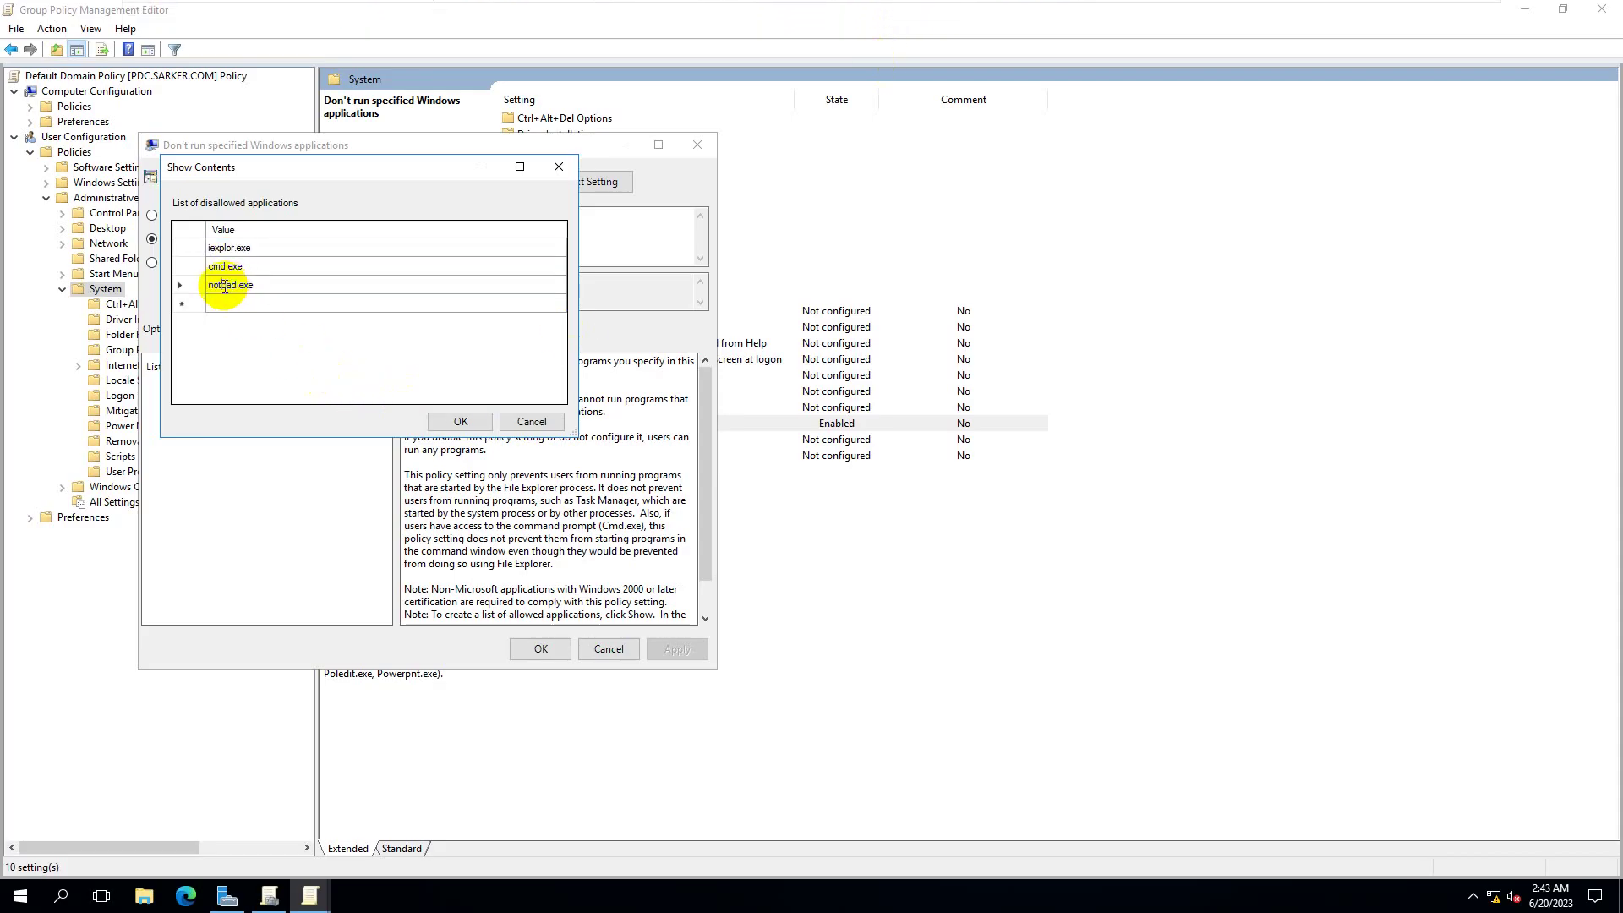
pyautogui.write('e')
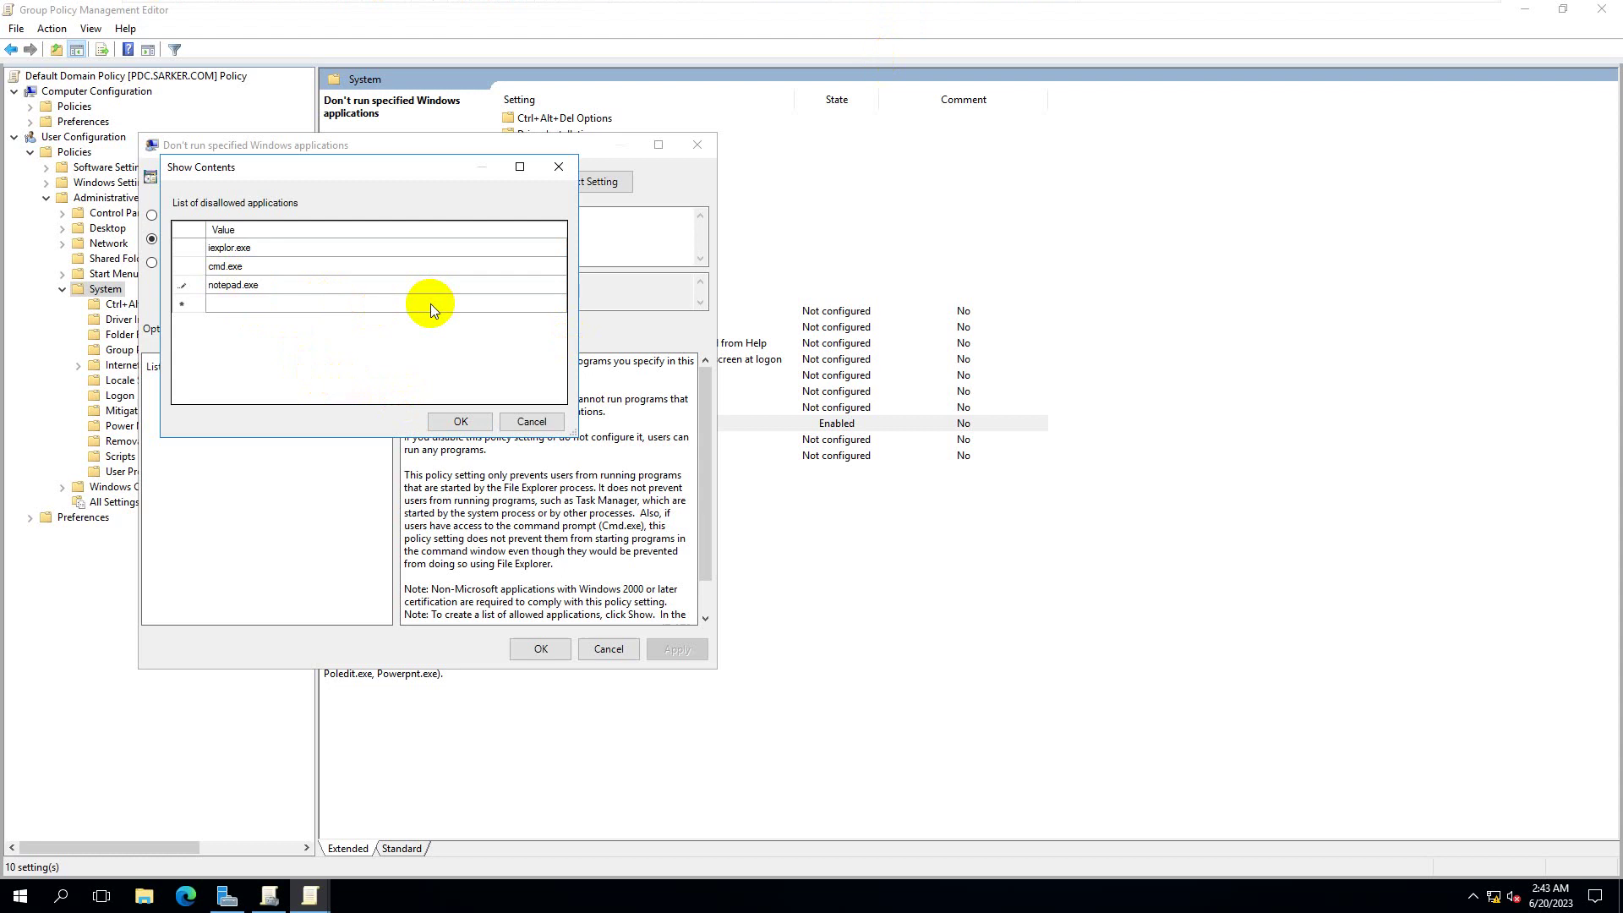
pyautogui.click(461, 421)
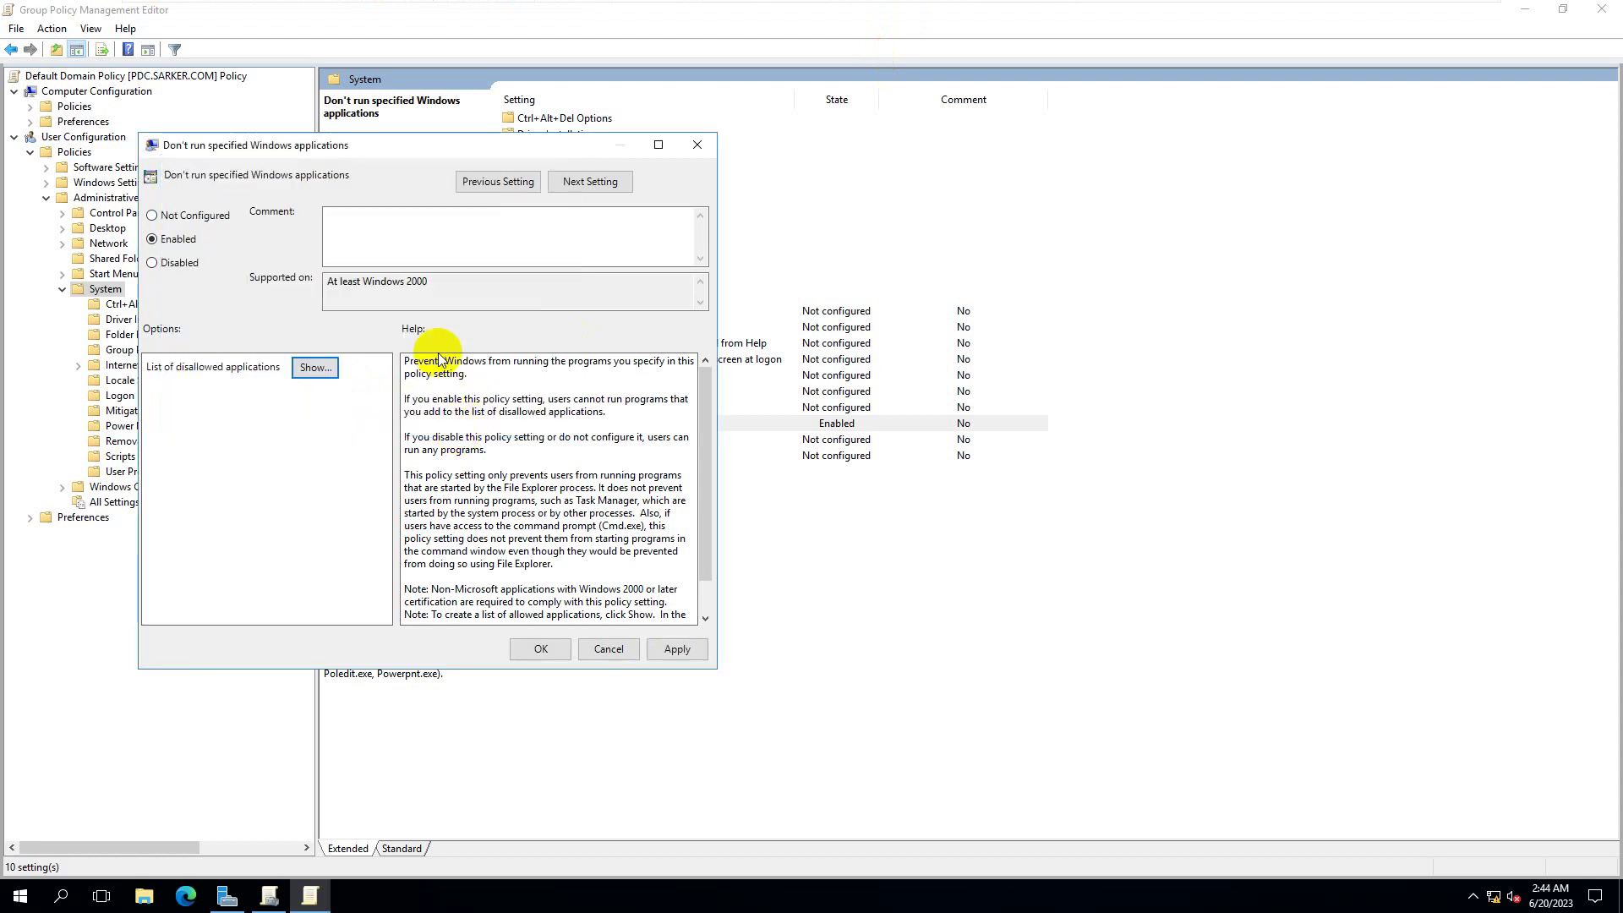
# - Apply and save the policy, run gpupdate /force on the server, and return to the client
pyautogui.click(666, 646)
pyautogui.click(543, 651)
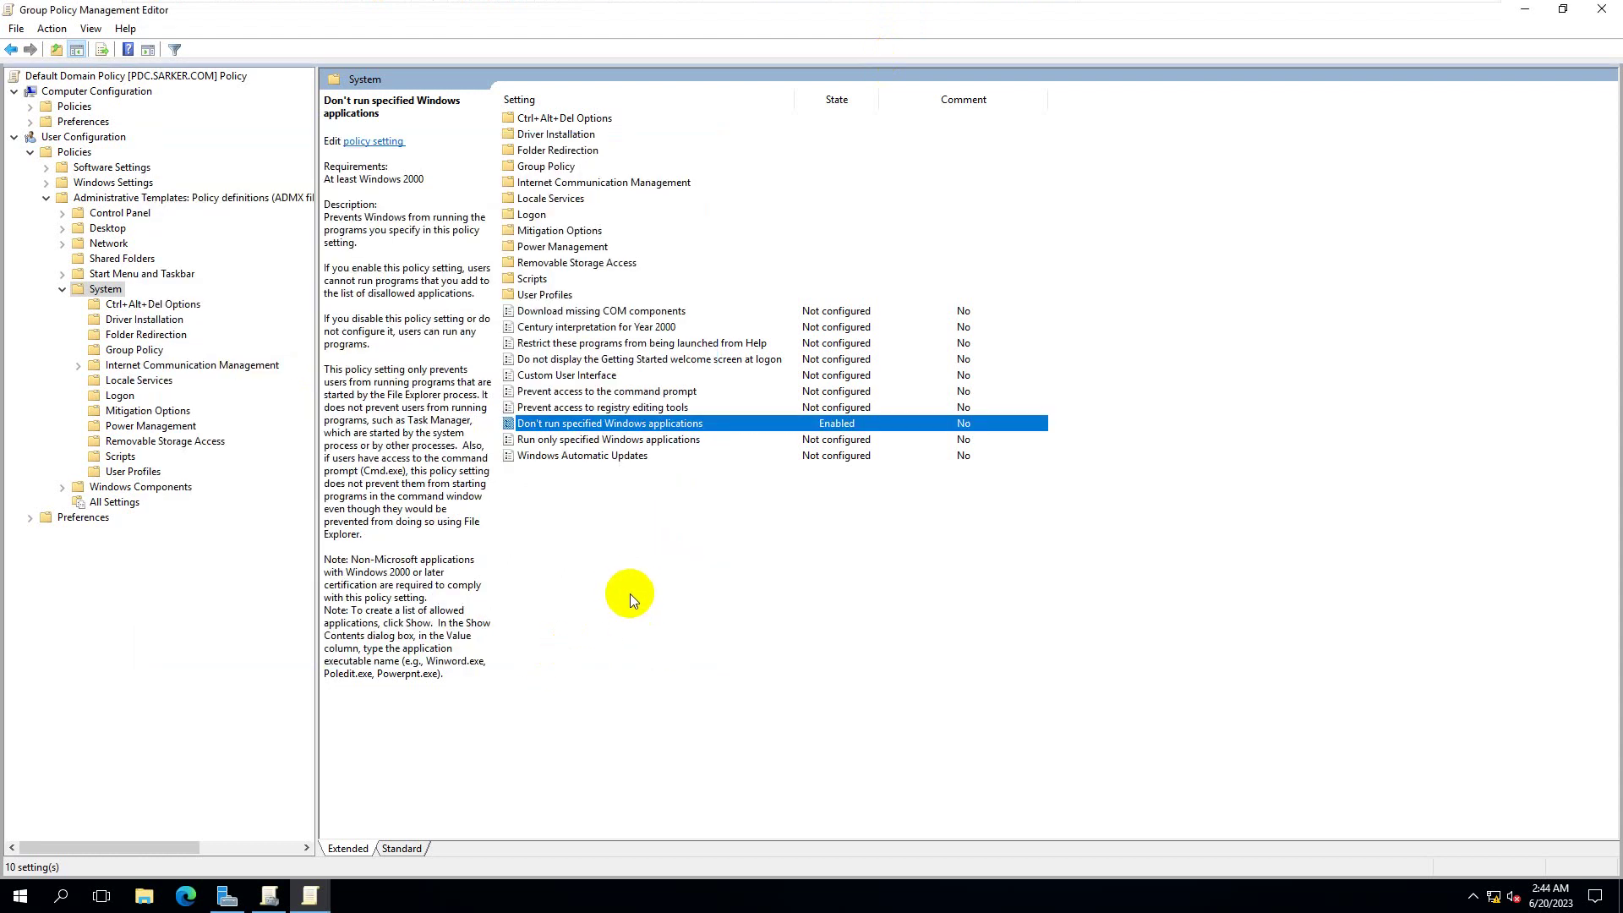
pyautogui.press('super+r')
pyautogui.press('Return')
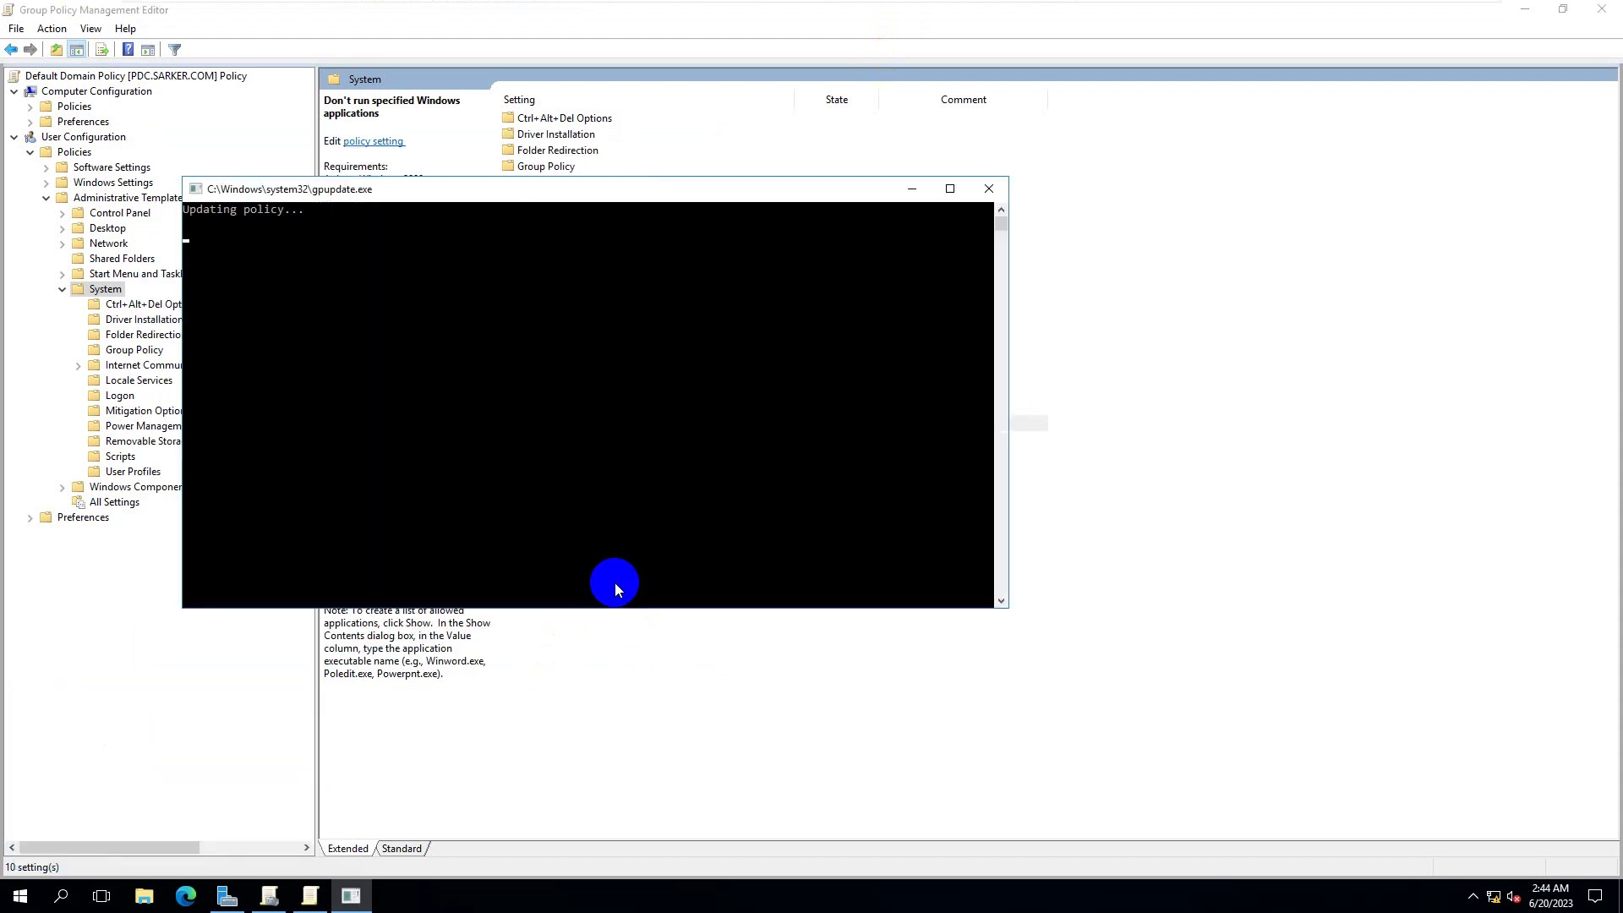
pyautogui.click(1044, 12)
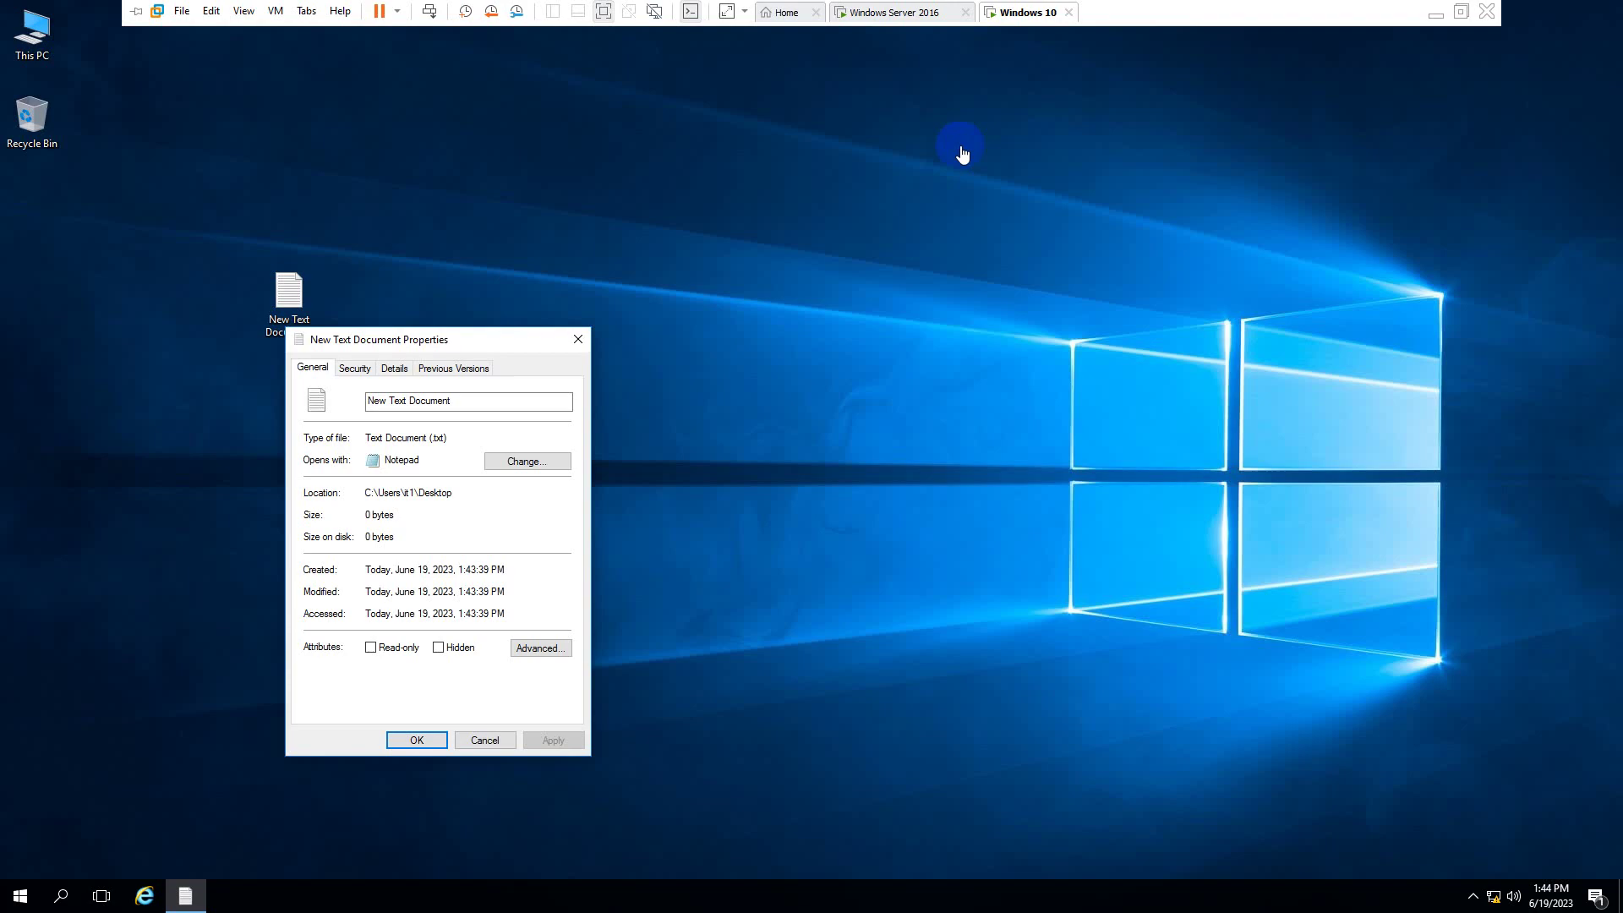
# - Retest Internet Explorer from the taskbar; it still opens, so close it again
pyautogui.click(145, 896)
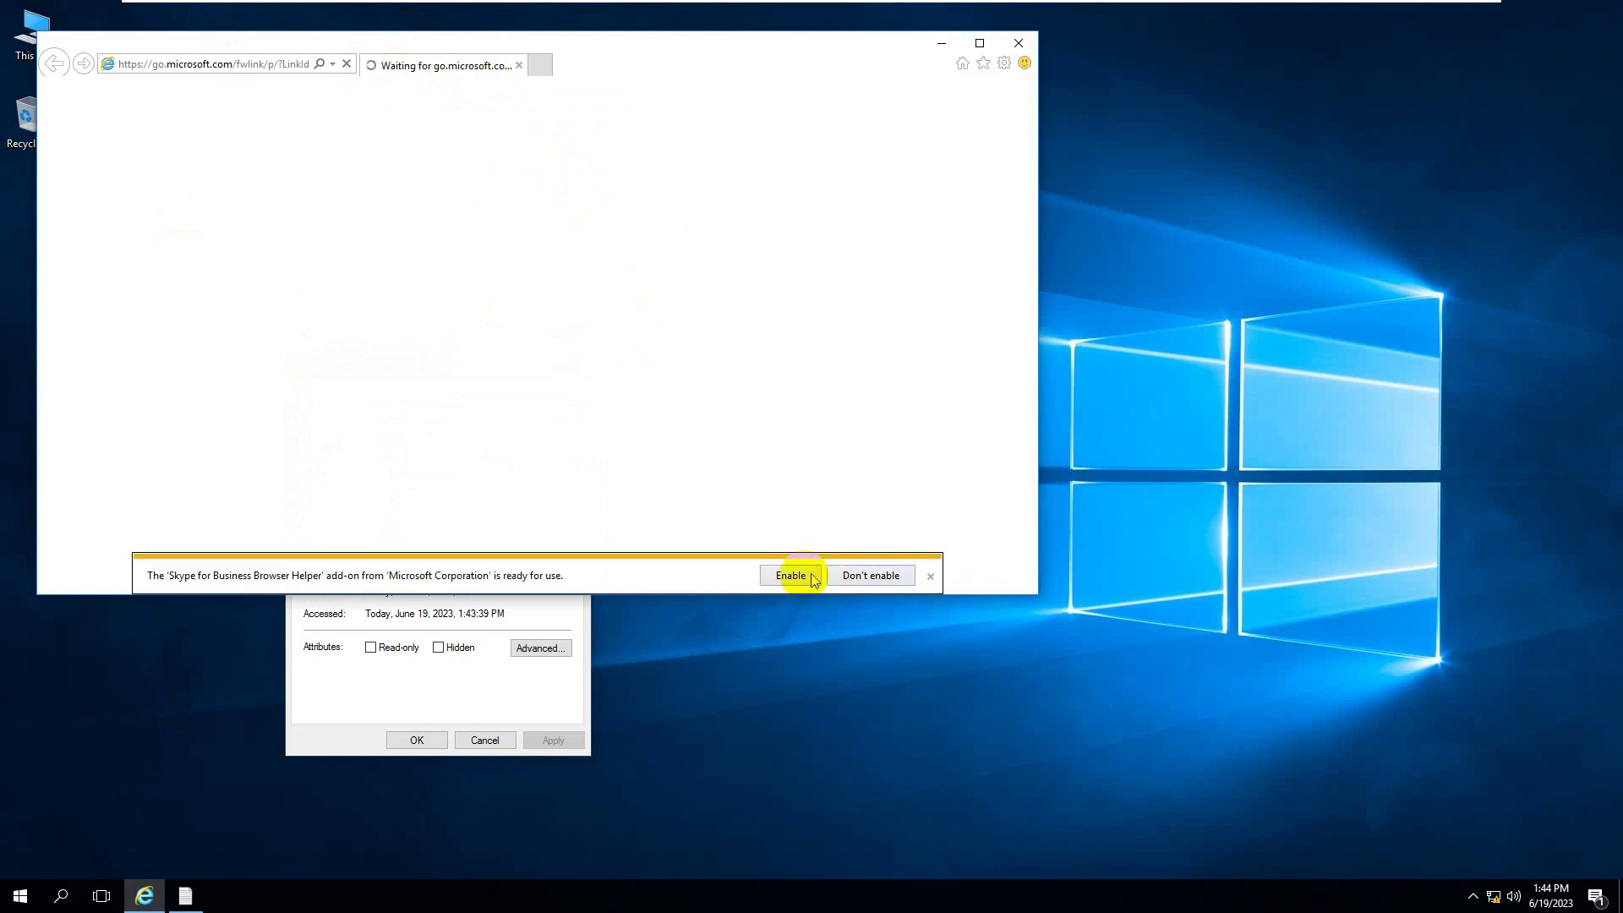
pyautogui.click(931, 577)
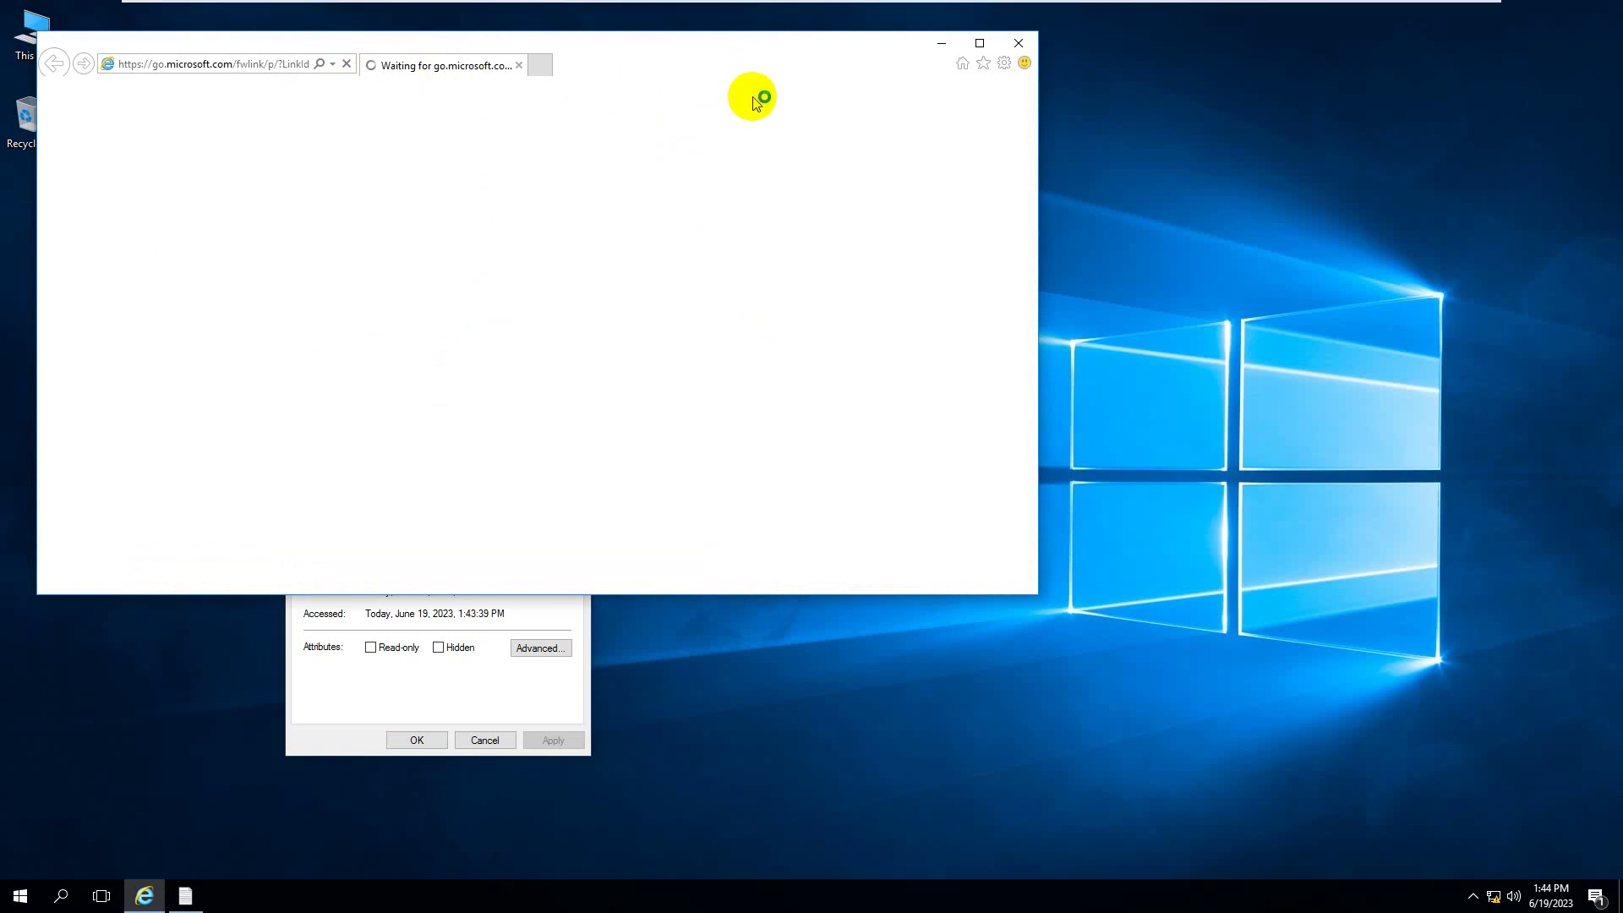
pyautogui.click(1021, 46)
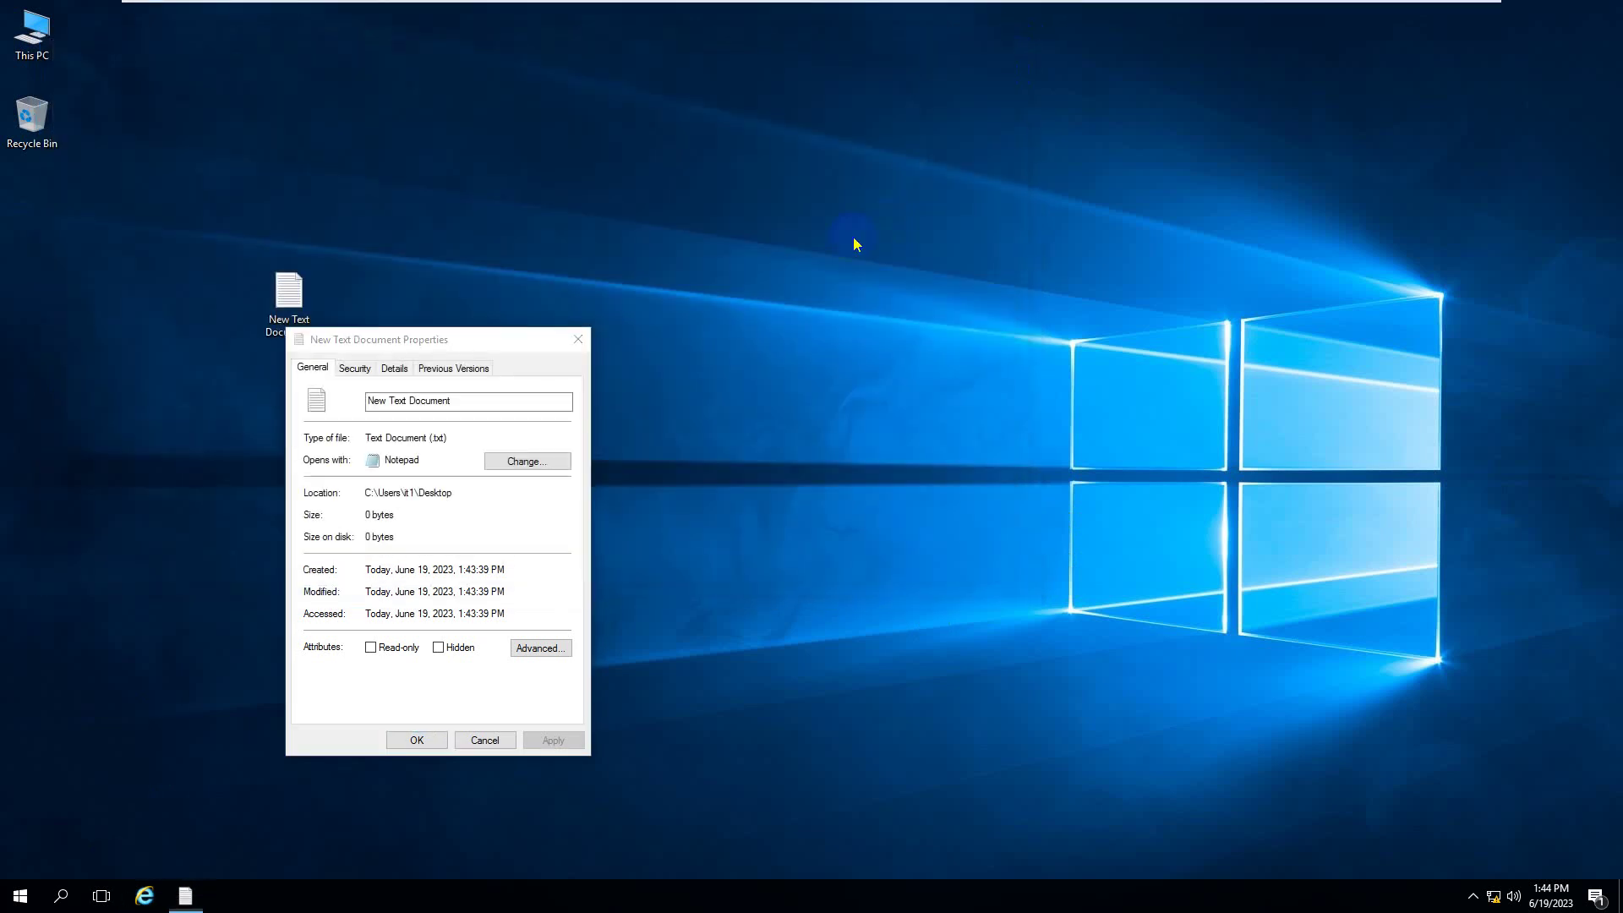
pyautogui.moveTo(1105, 7)
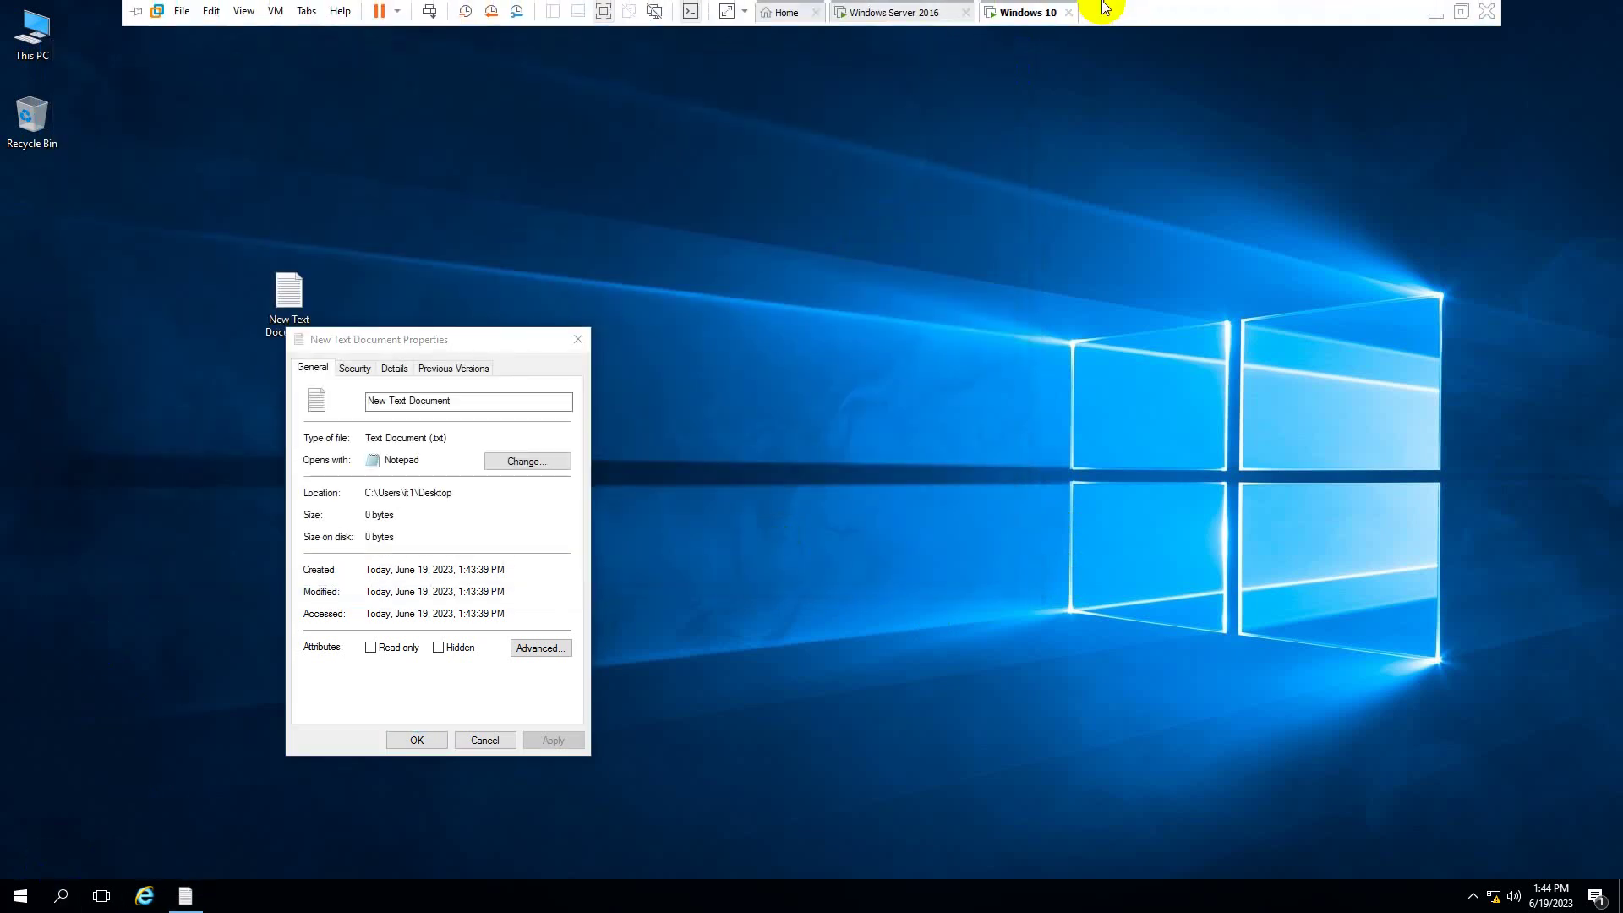
# - Cancel the text file's Properties, then confirm New Text Document still opens in Notepad and close it
pyautogui.click(928, 22)
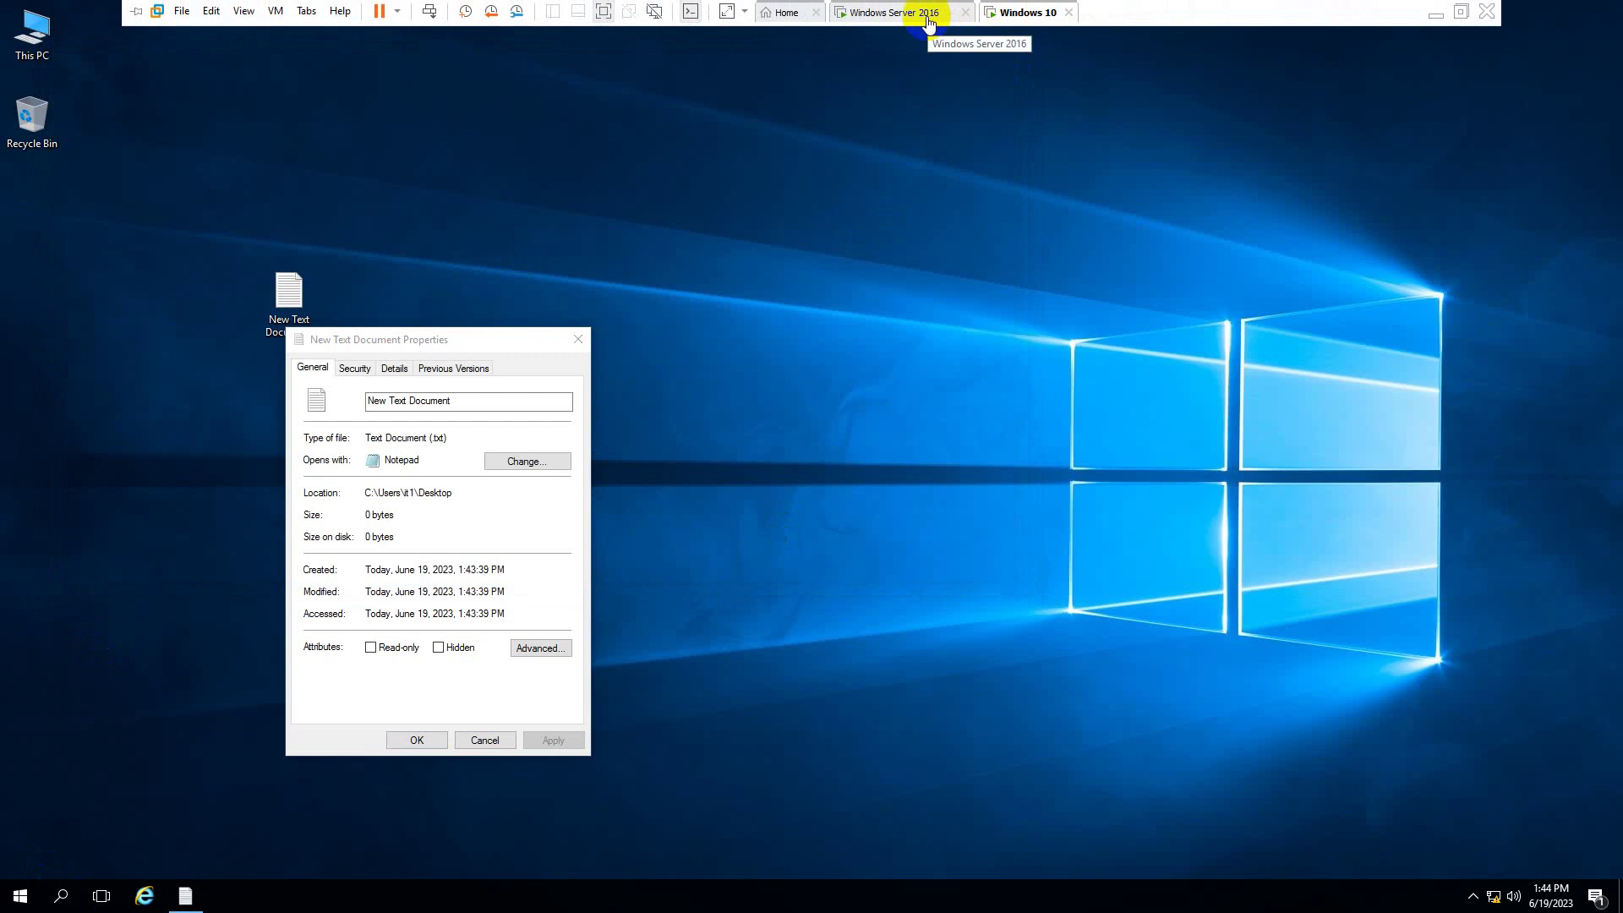
pyautogui.click(499, 743)
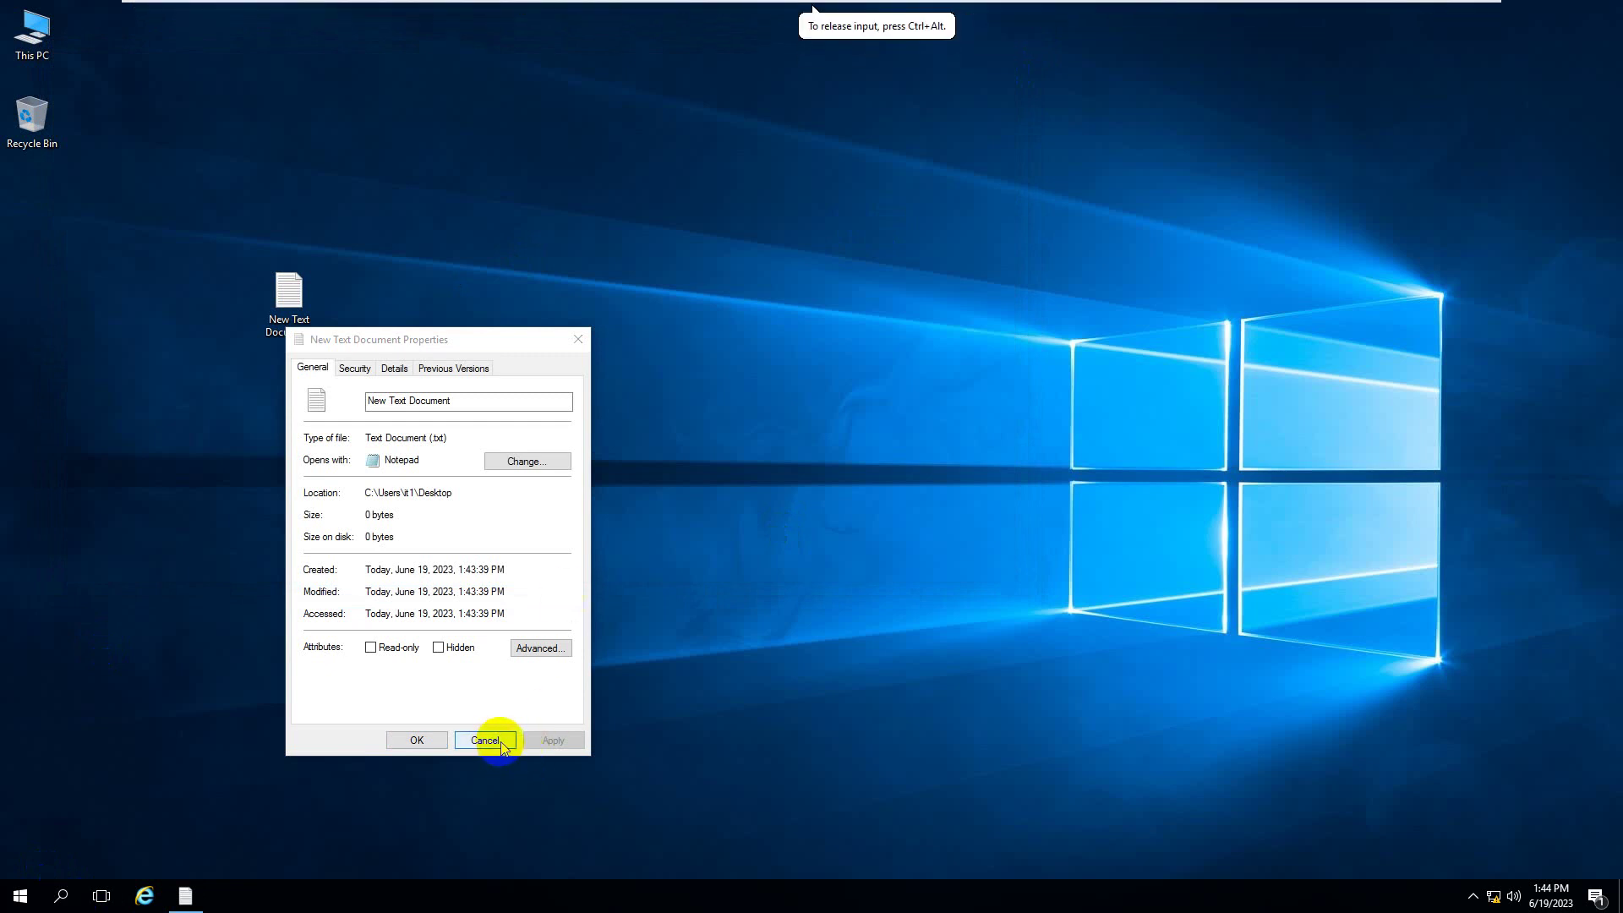
pyautogui.click(502, 742)
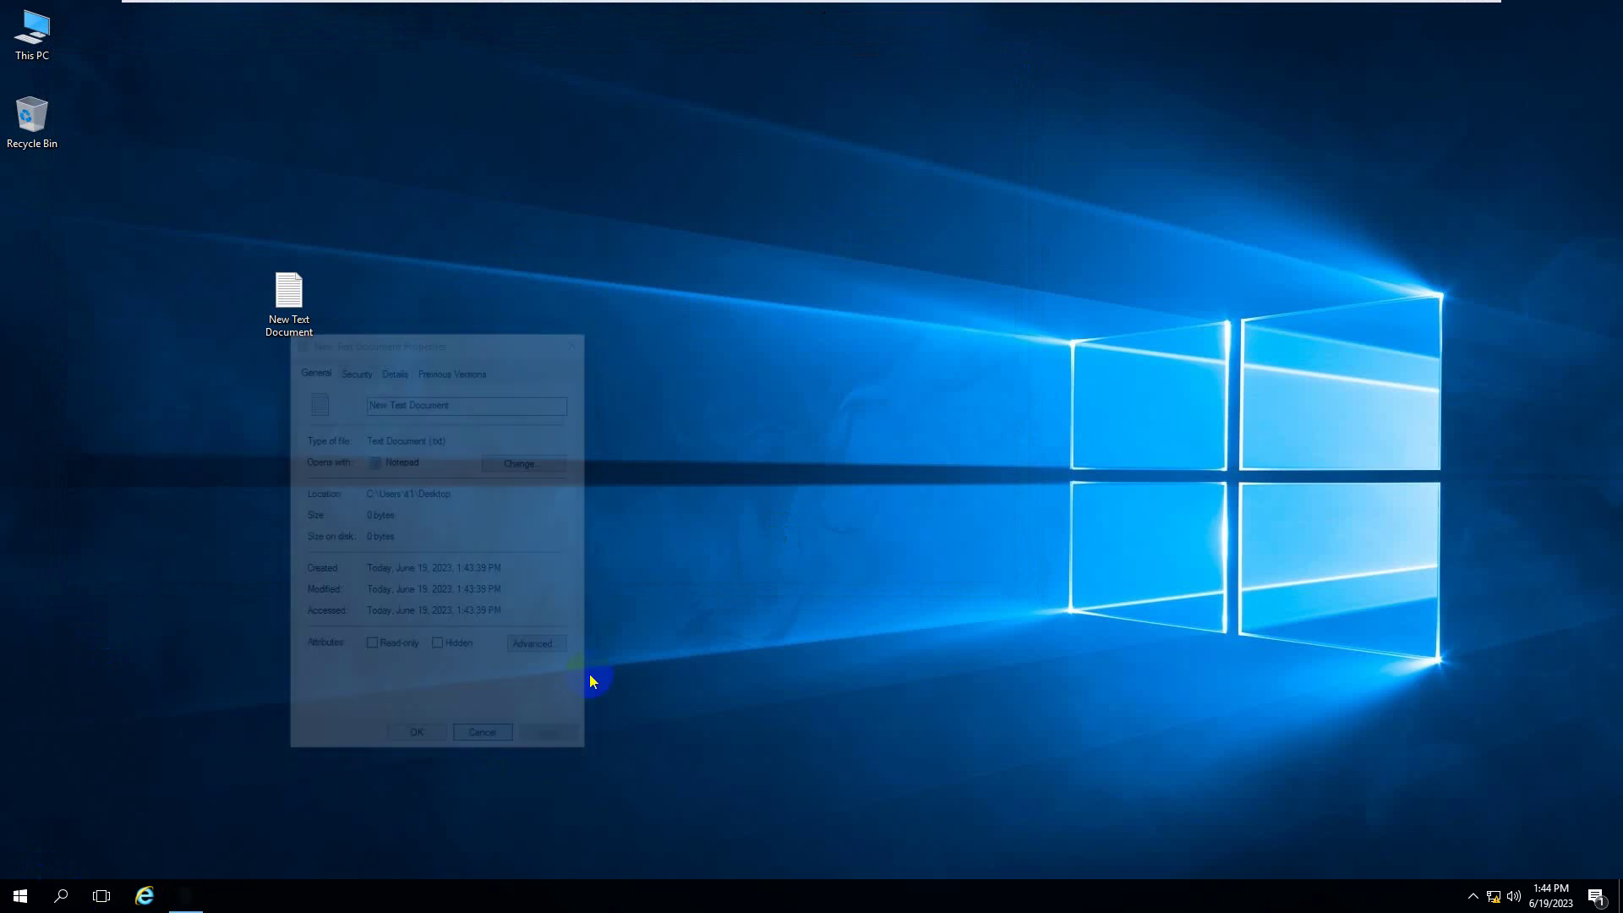
pyautogui.click(286, 314)
pyautogui.doubleClick(285, 312)
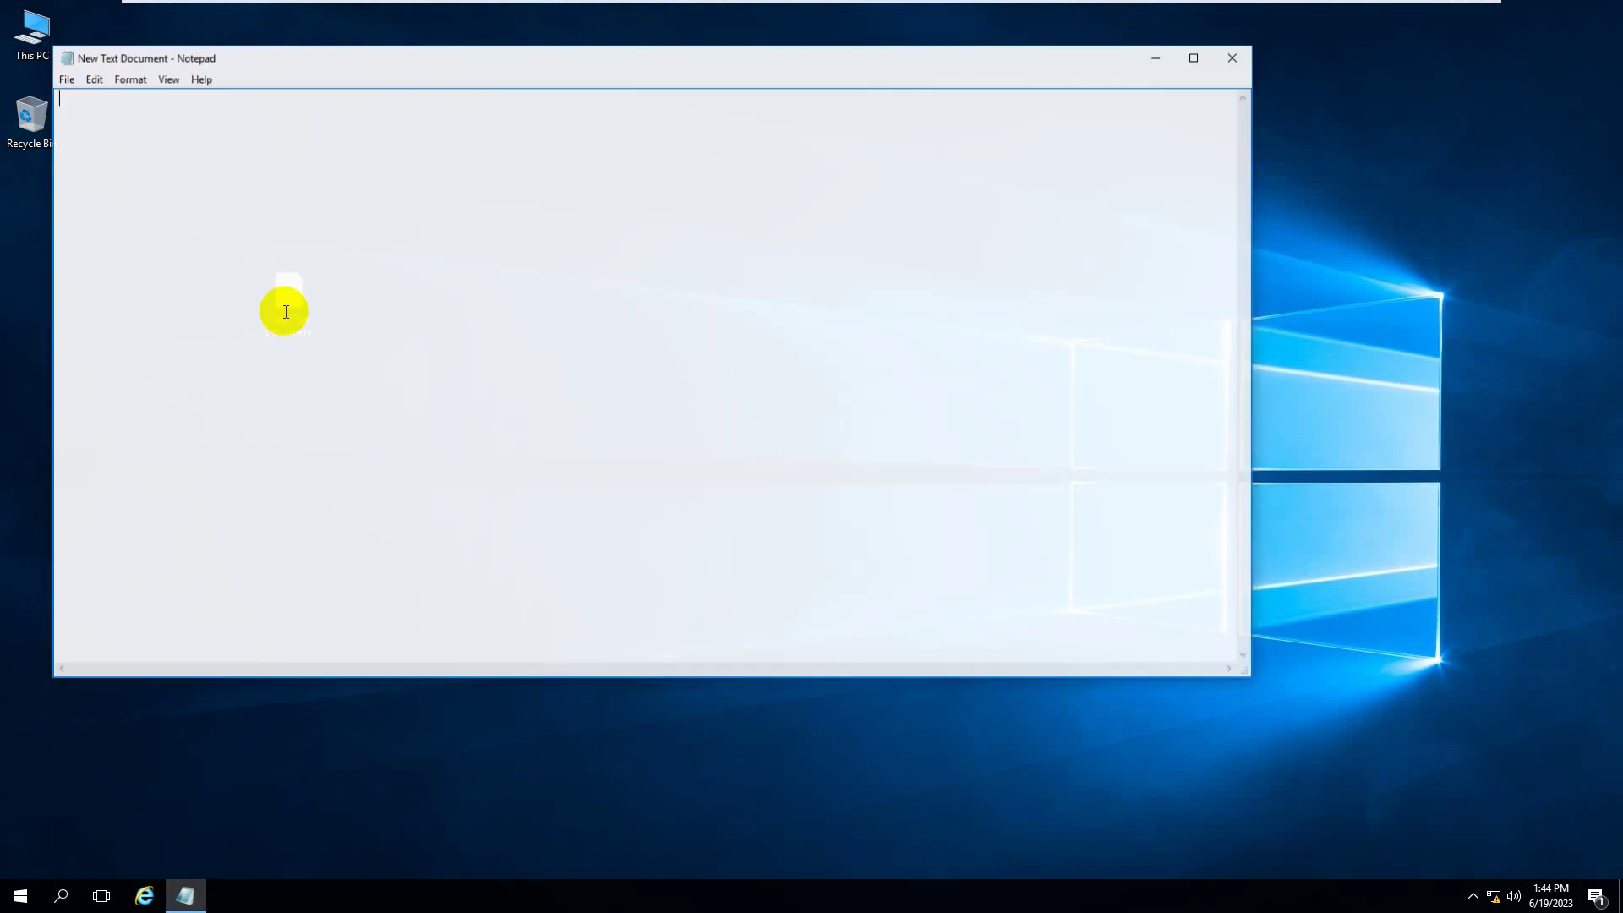
pyautogui.click(1235, 59)
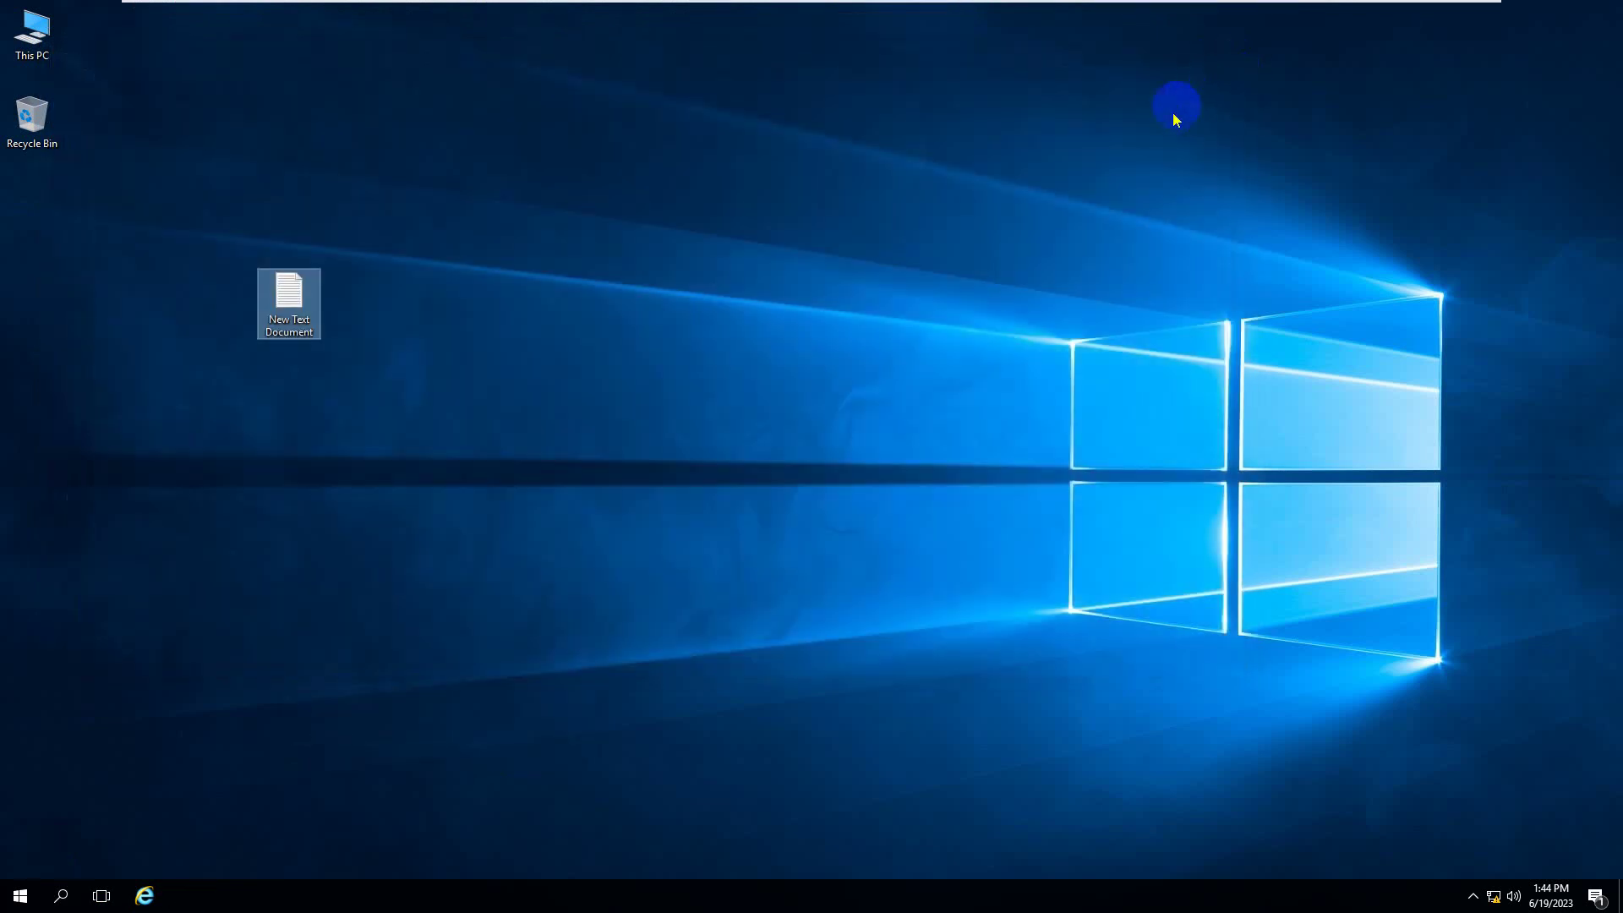
# - Force a group policy refresh on the Windows 10 client with gpupdate /force
pyautogui.press('super+r')
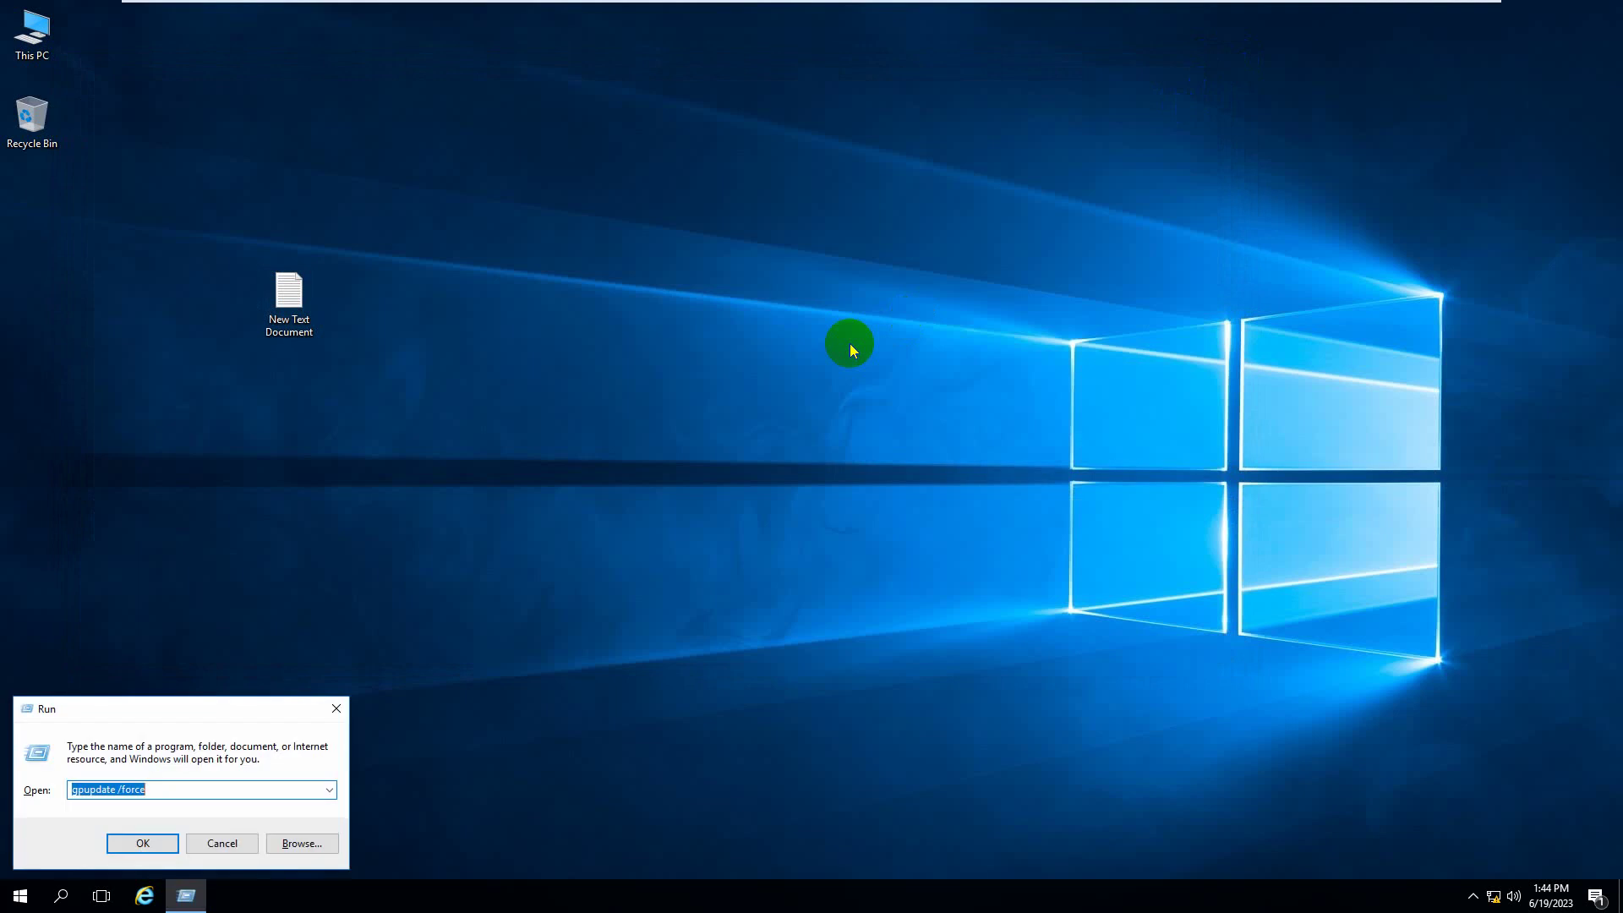
pyautogui.press('Return')
pyautogui.moveTo(987, 5)
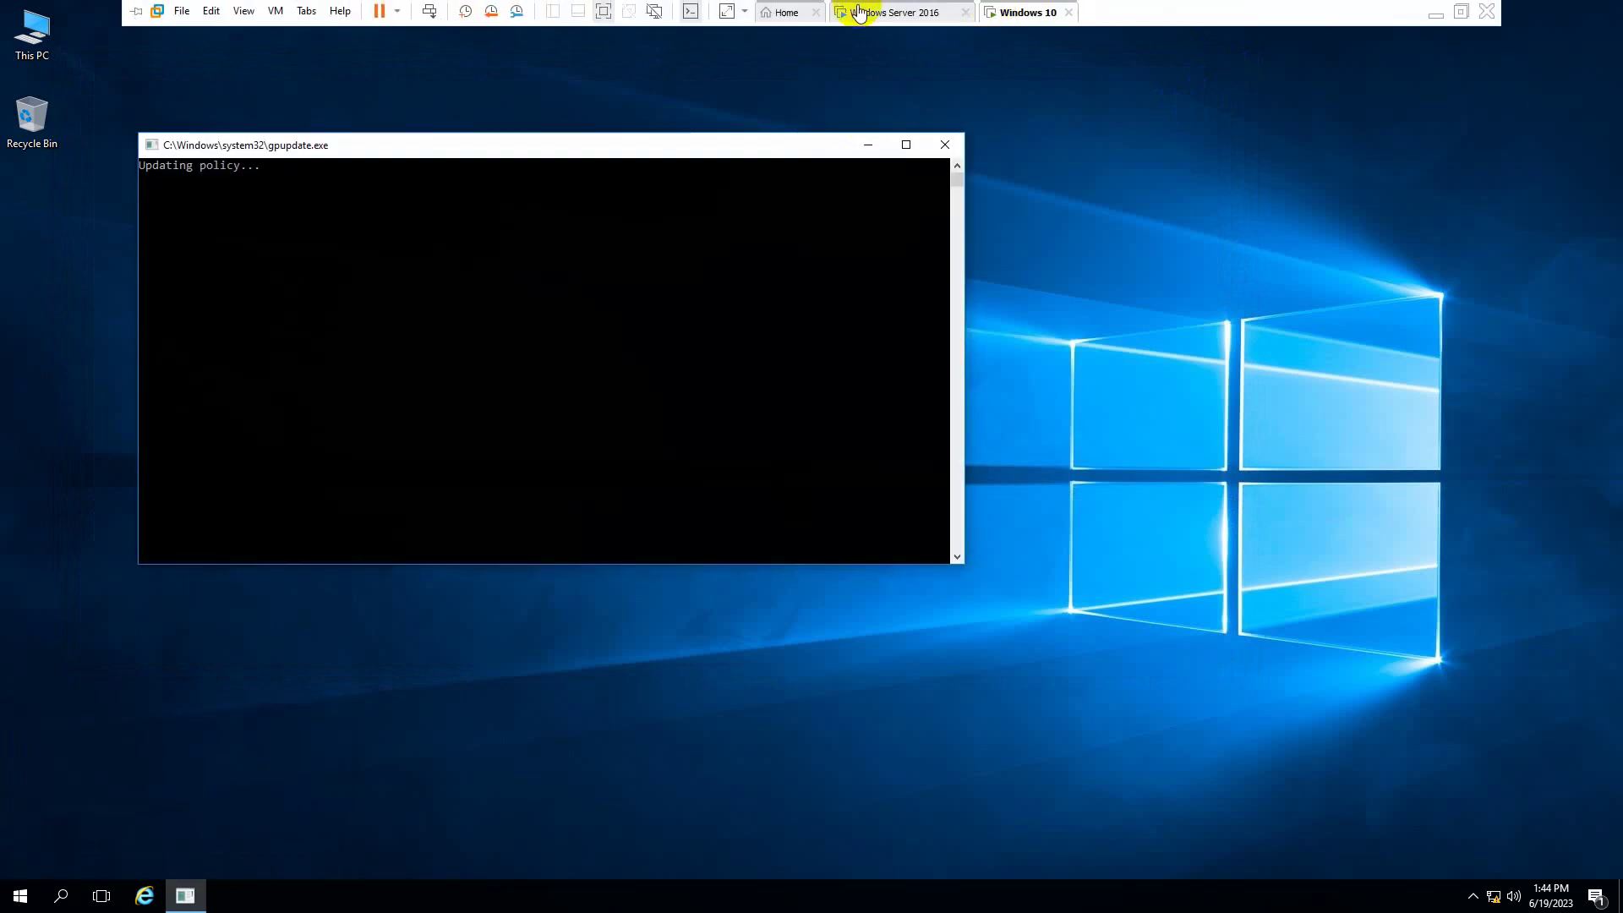
pyautogui.click(854, 12)
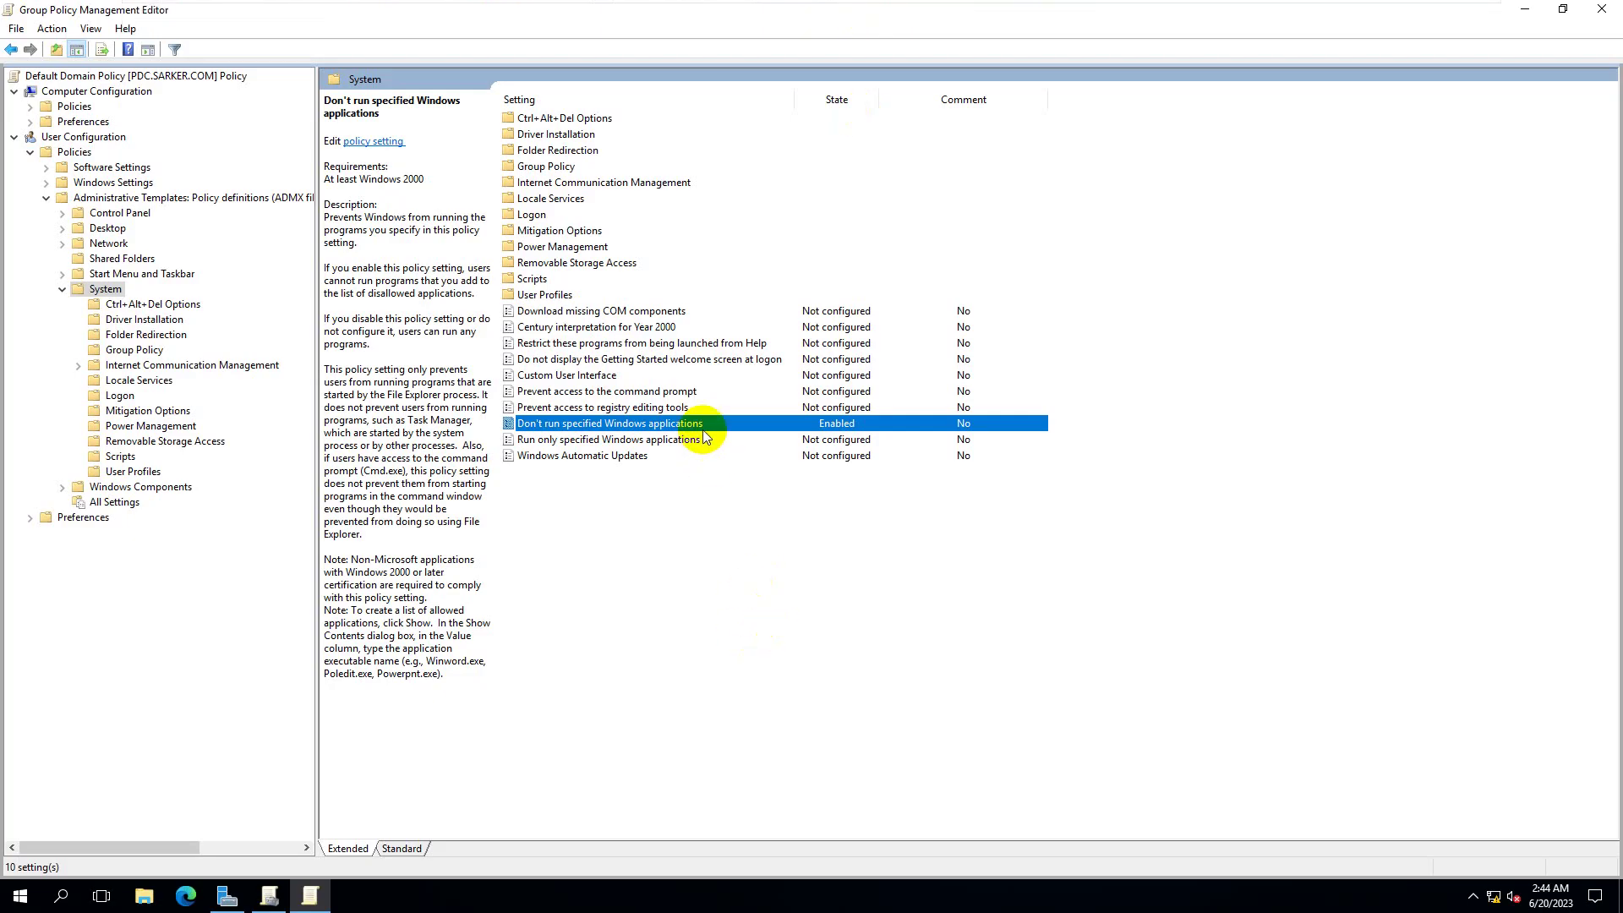
pyautogui.click(1019, 12)
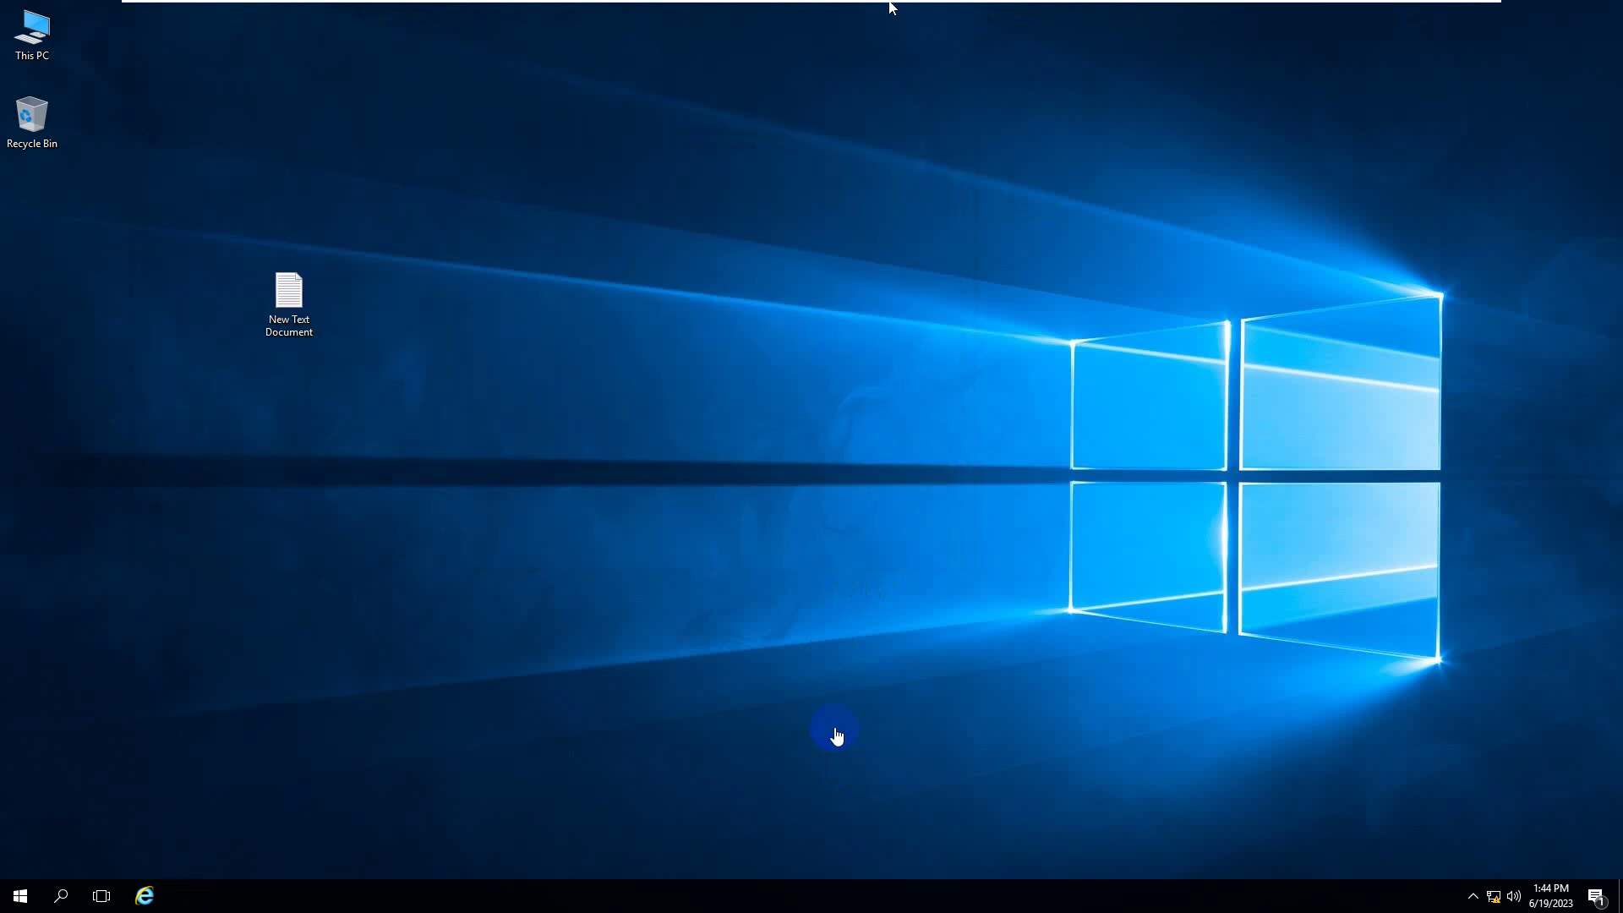
# - Verify New Text Document is now blocked from Notepad while Internet Explorer still launches
pyautogui.doubleClick(288, 297)
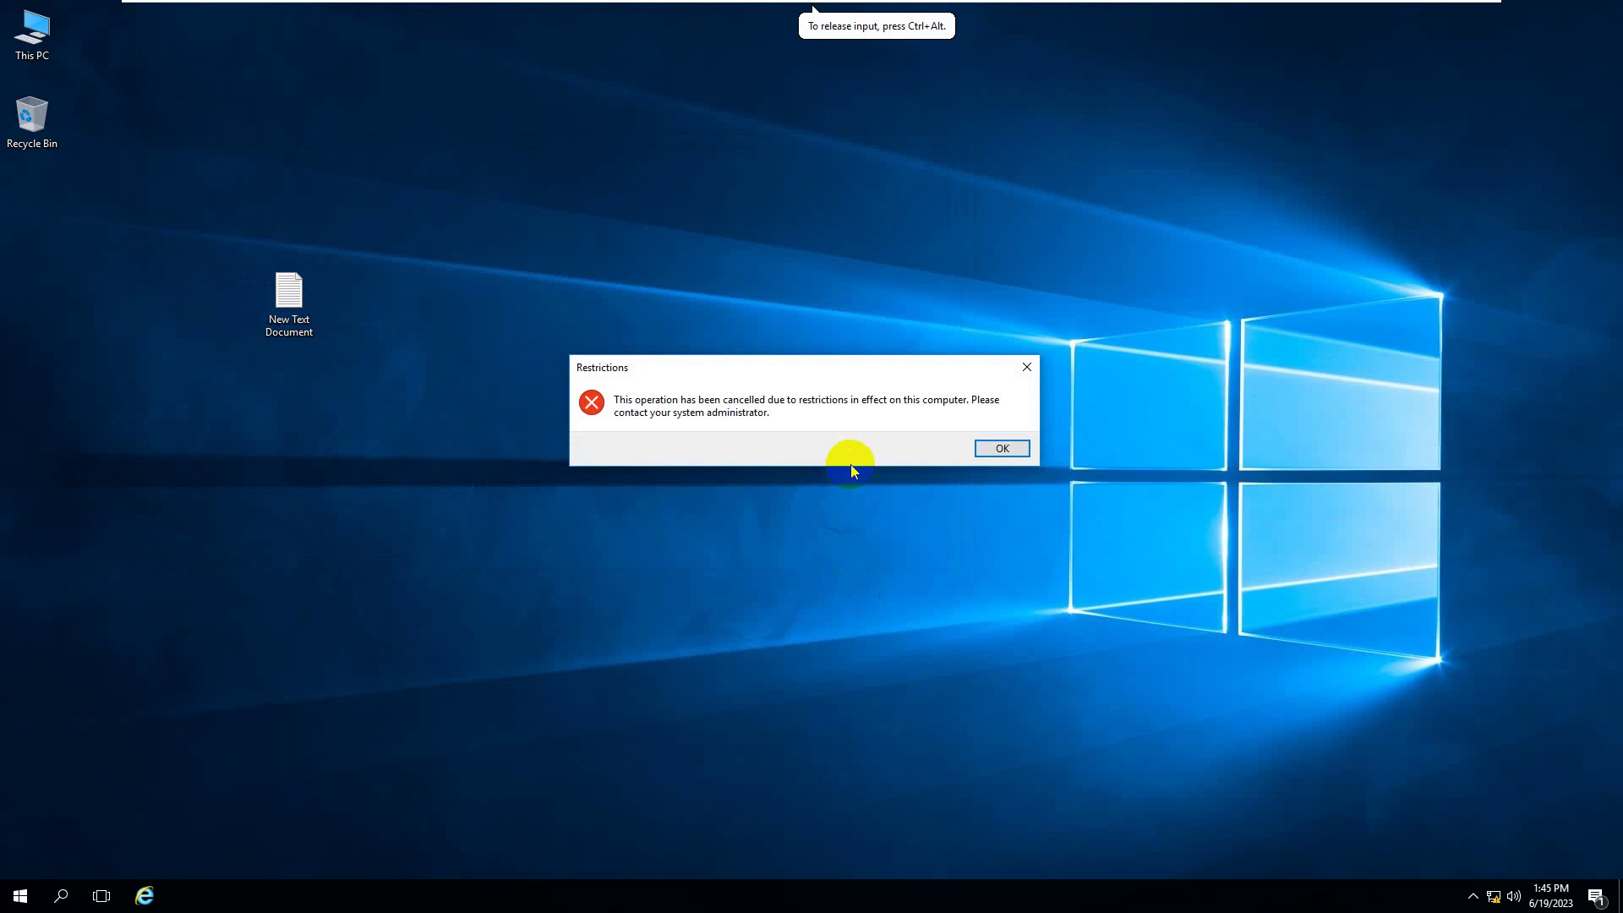
pyautogui.click(145, 894)
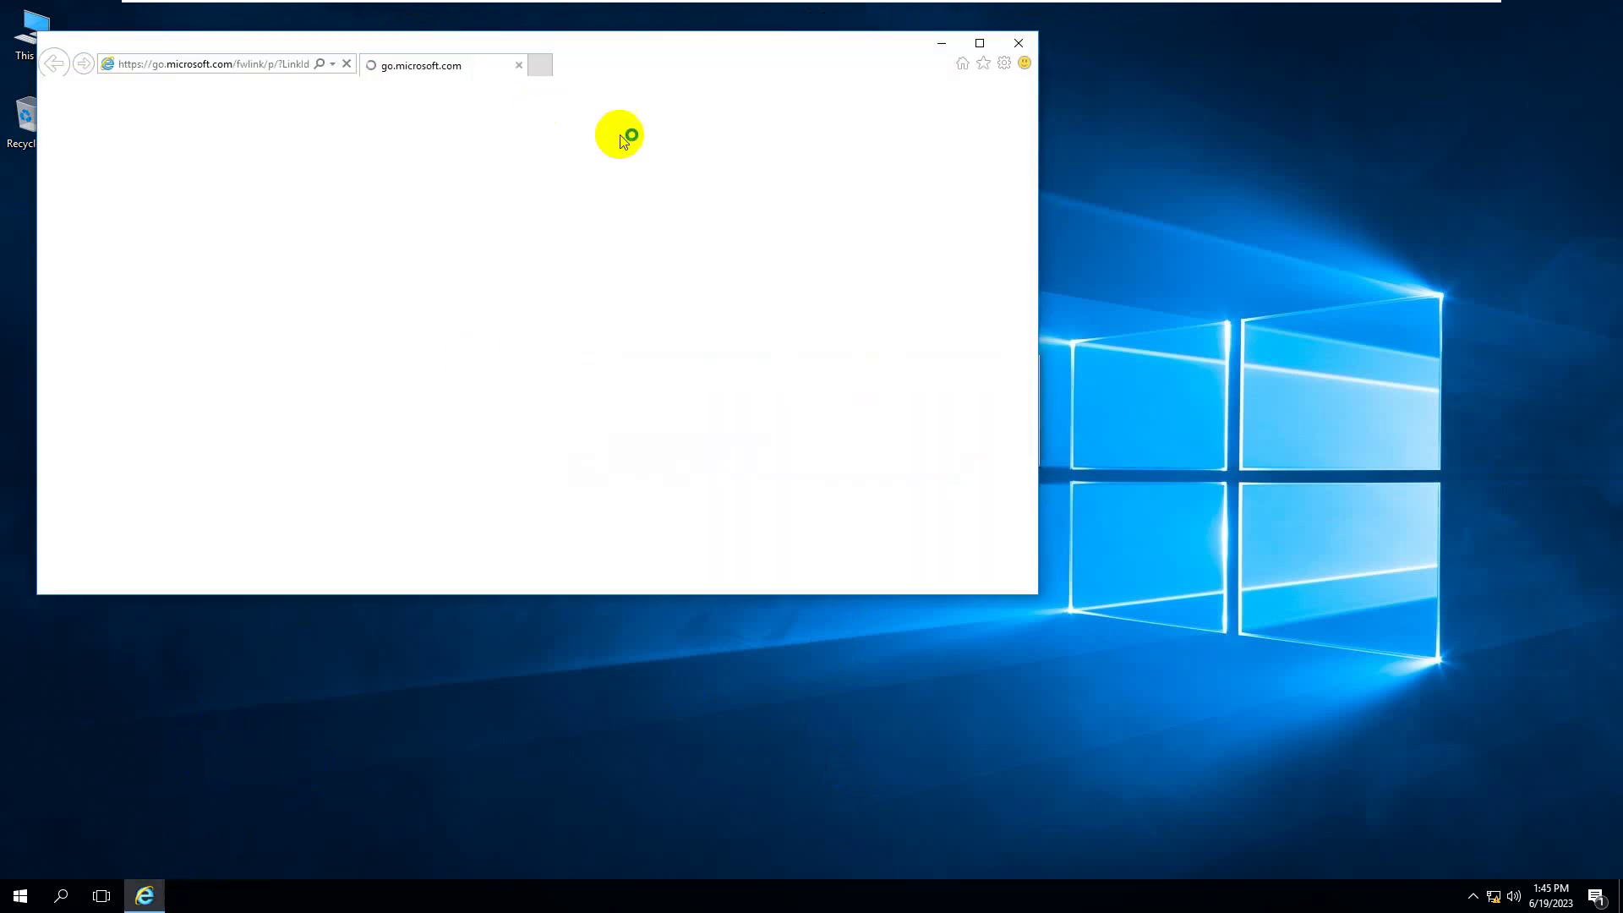
pyautogui.click(1030, 50)
# - On the server, reopen the Don't run specified Windows applications policy
pyautogui.moveTo(1257, 7)
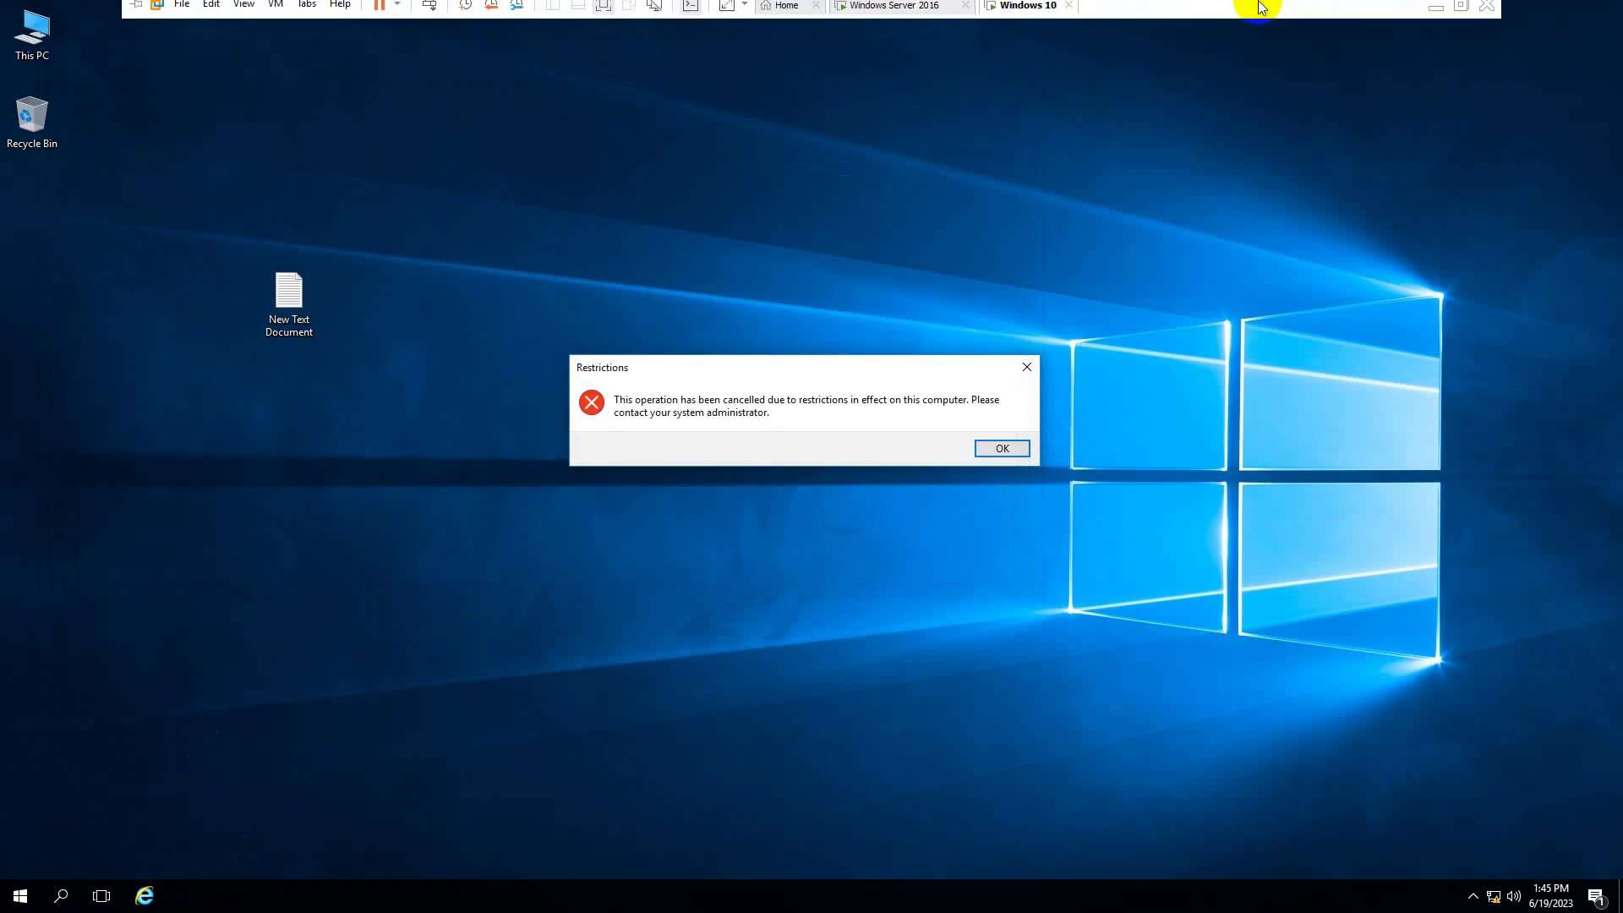
pyautogui.click(902, 25)
pyautogui.doubleClick(757, 426)
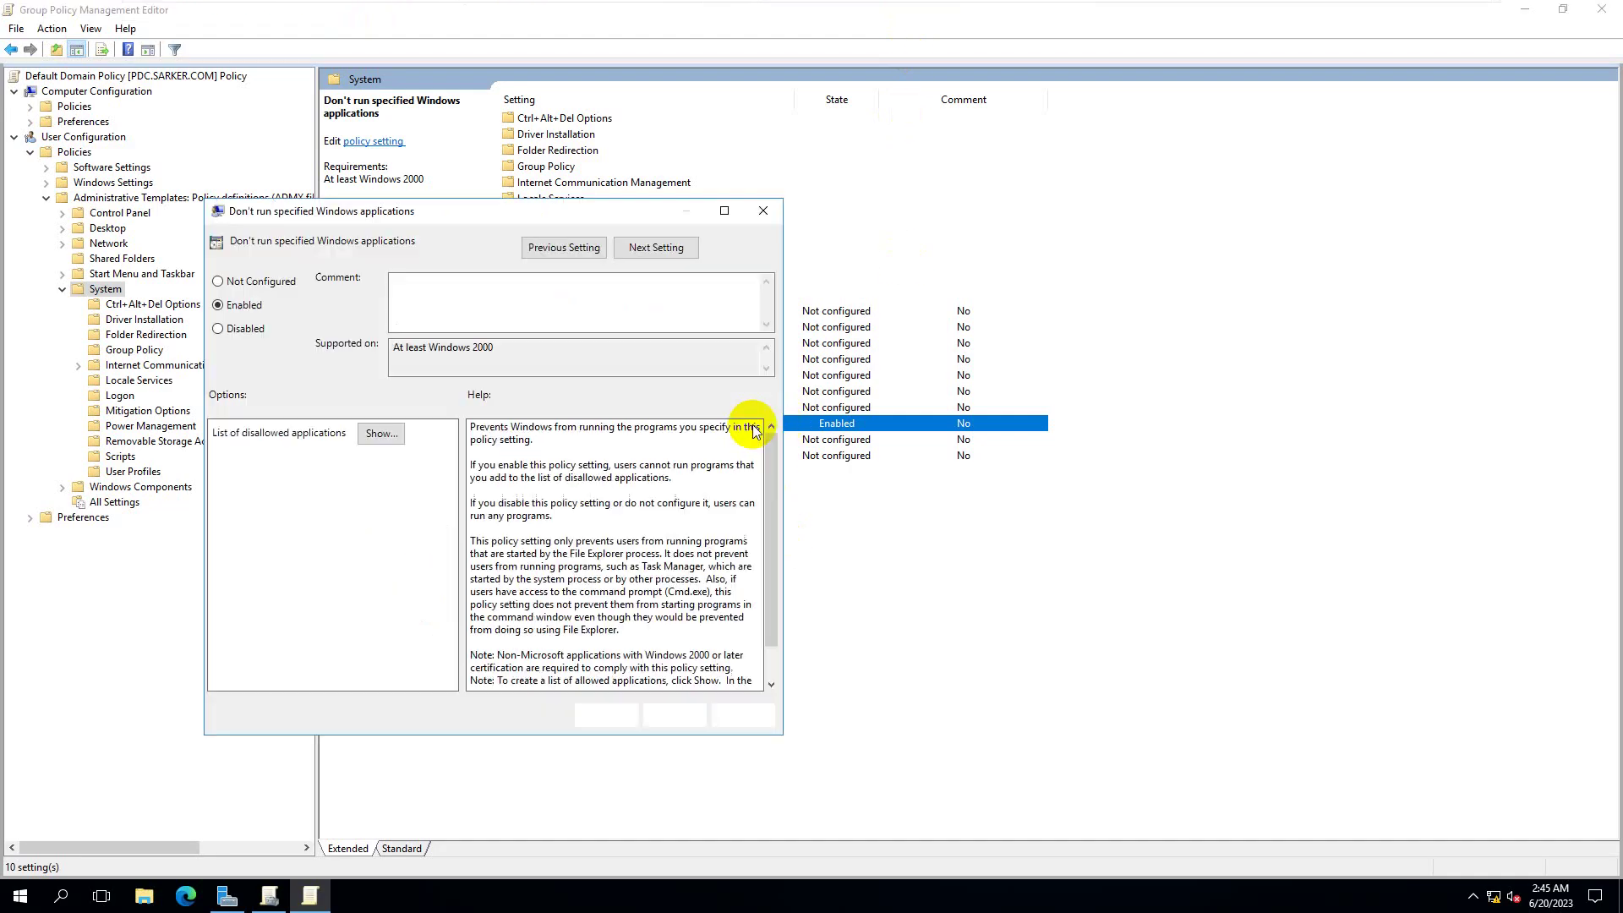
# - Correct the disallowed entry iexplor.exe to iexplore.exe and save the policy
pyautogui.click(382, 433)
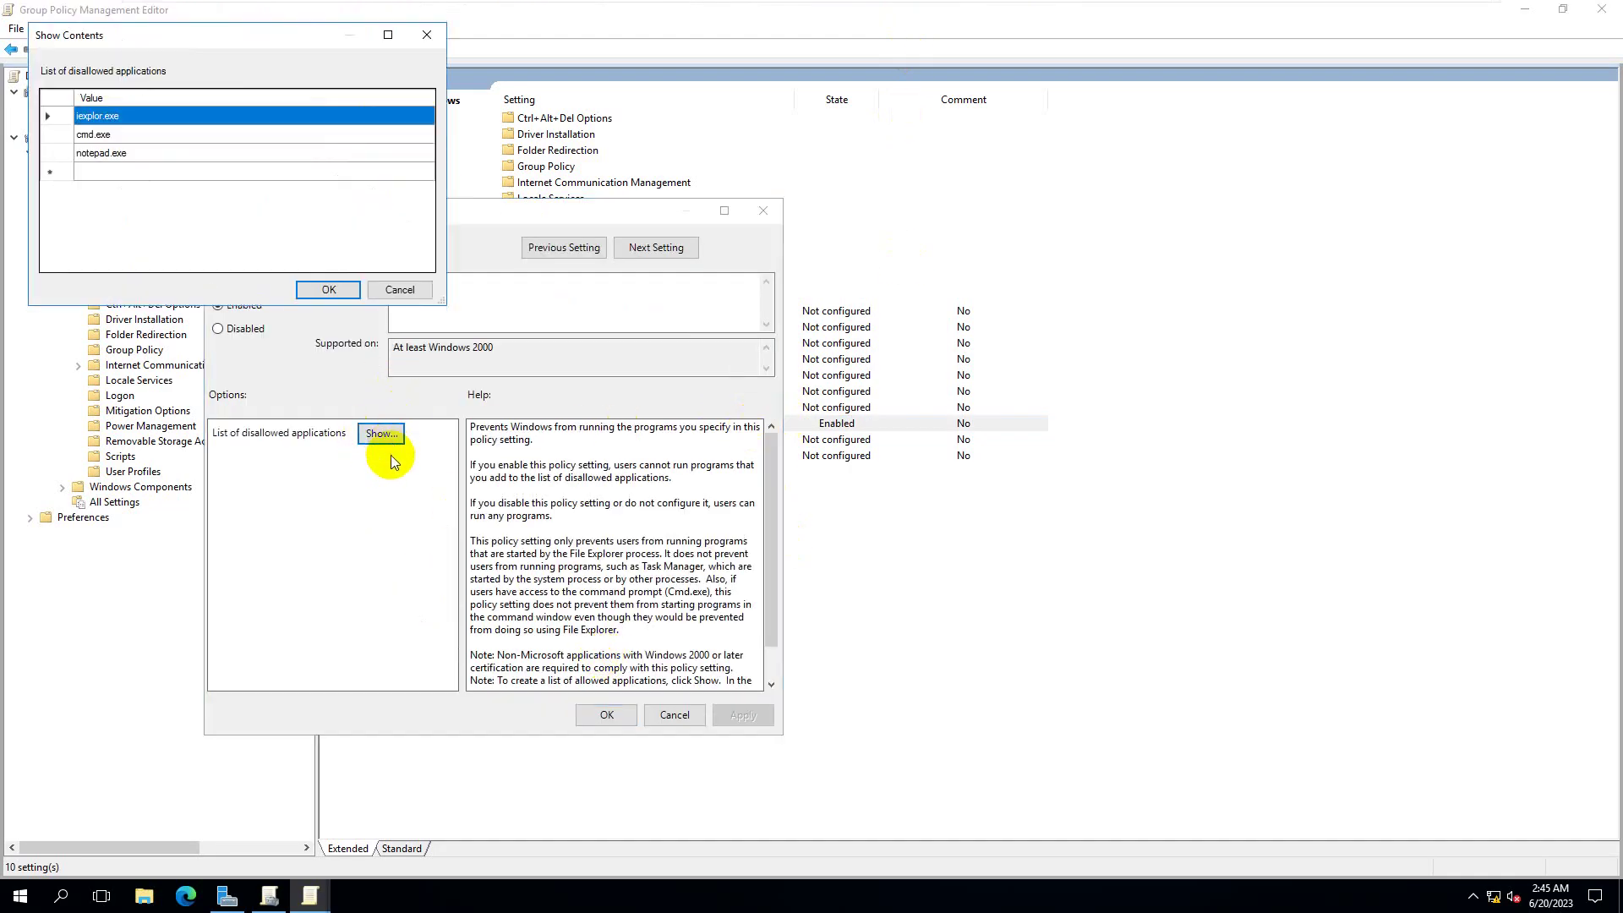
pyautogui.click(102, 116)
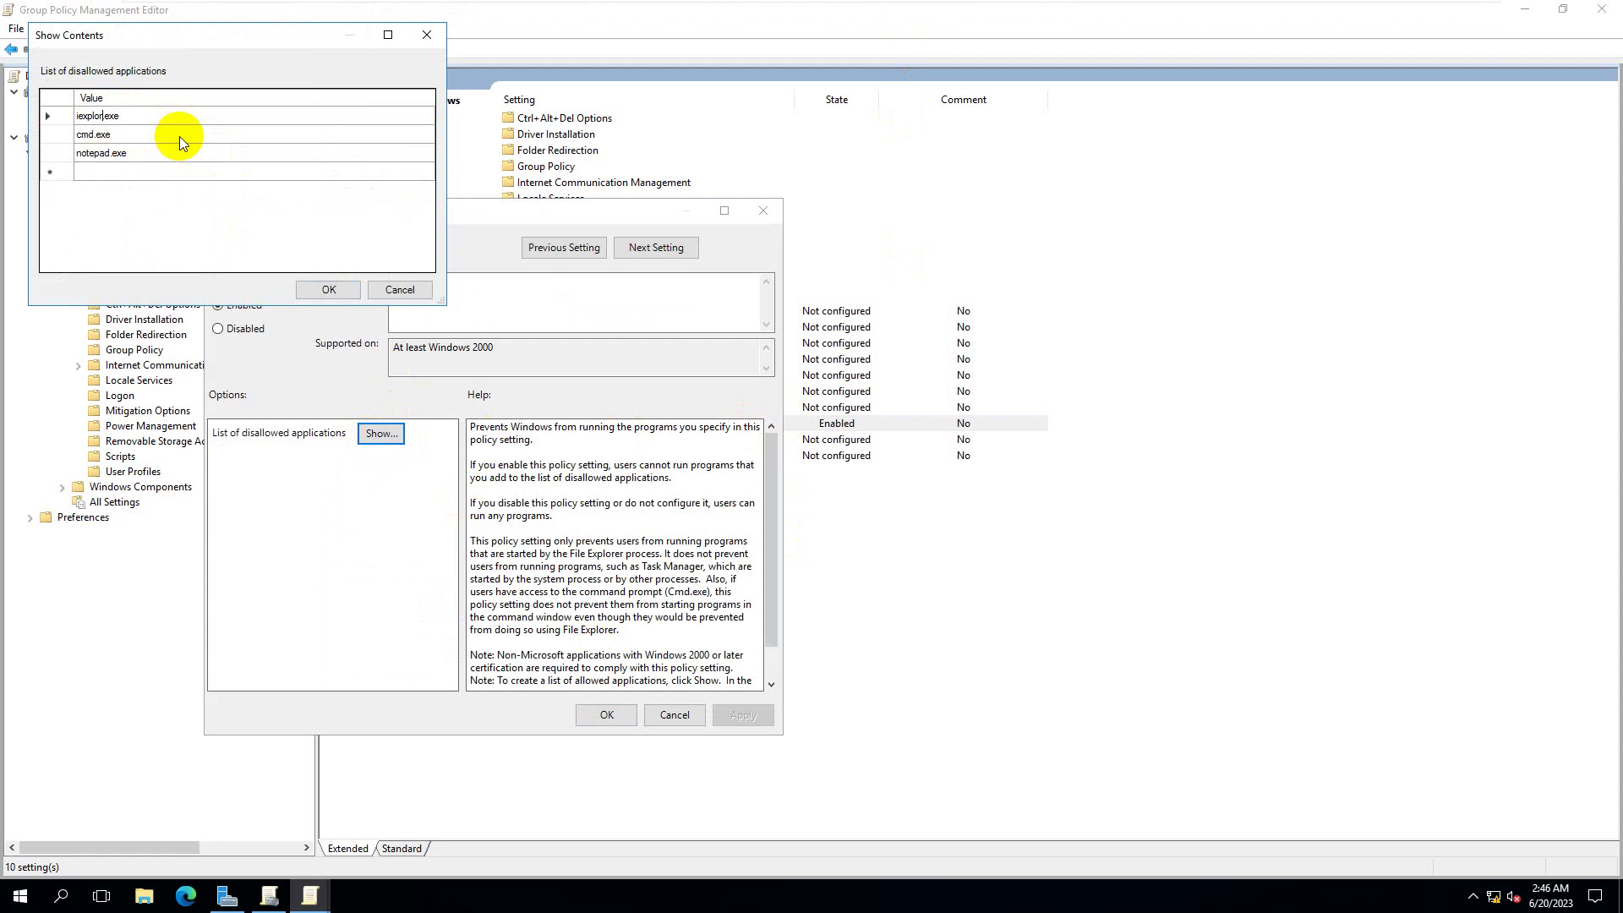
pyautogui.write('e')
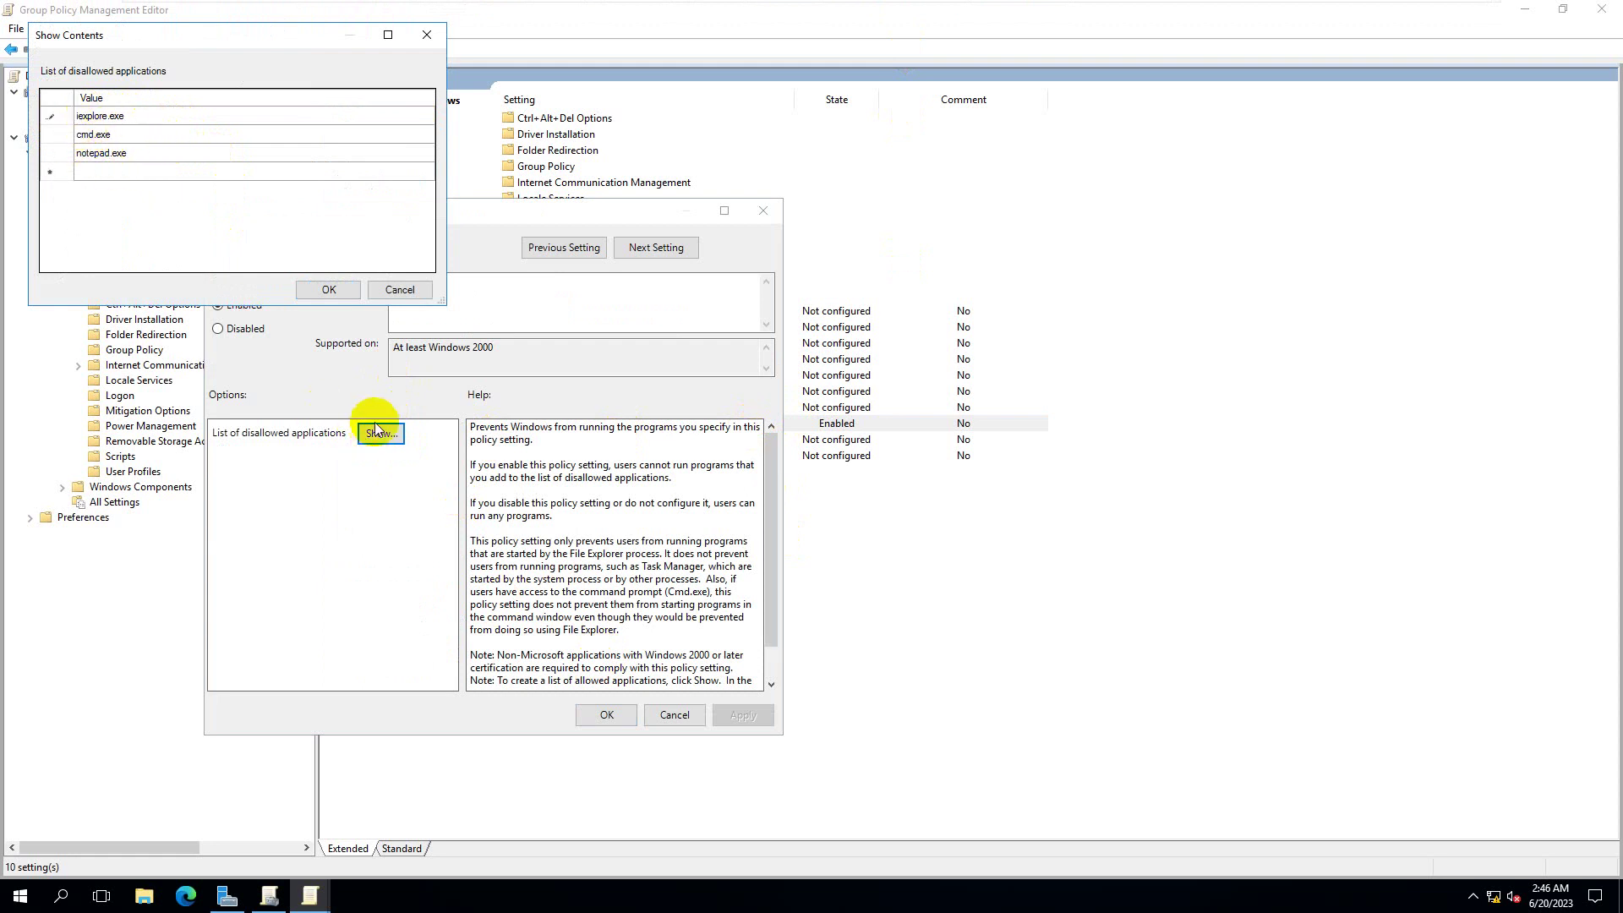
pyautogui.click(328, 290)
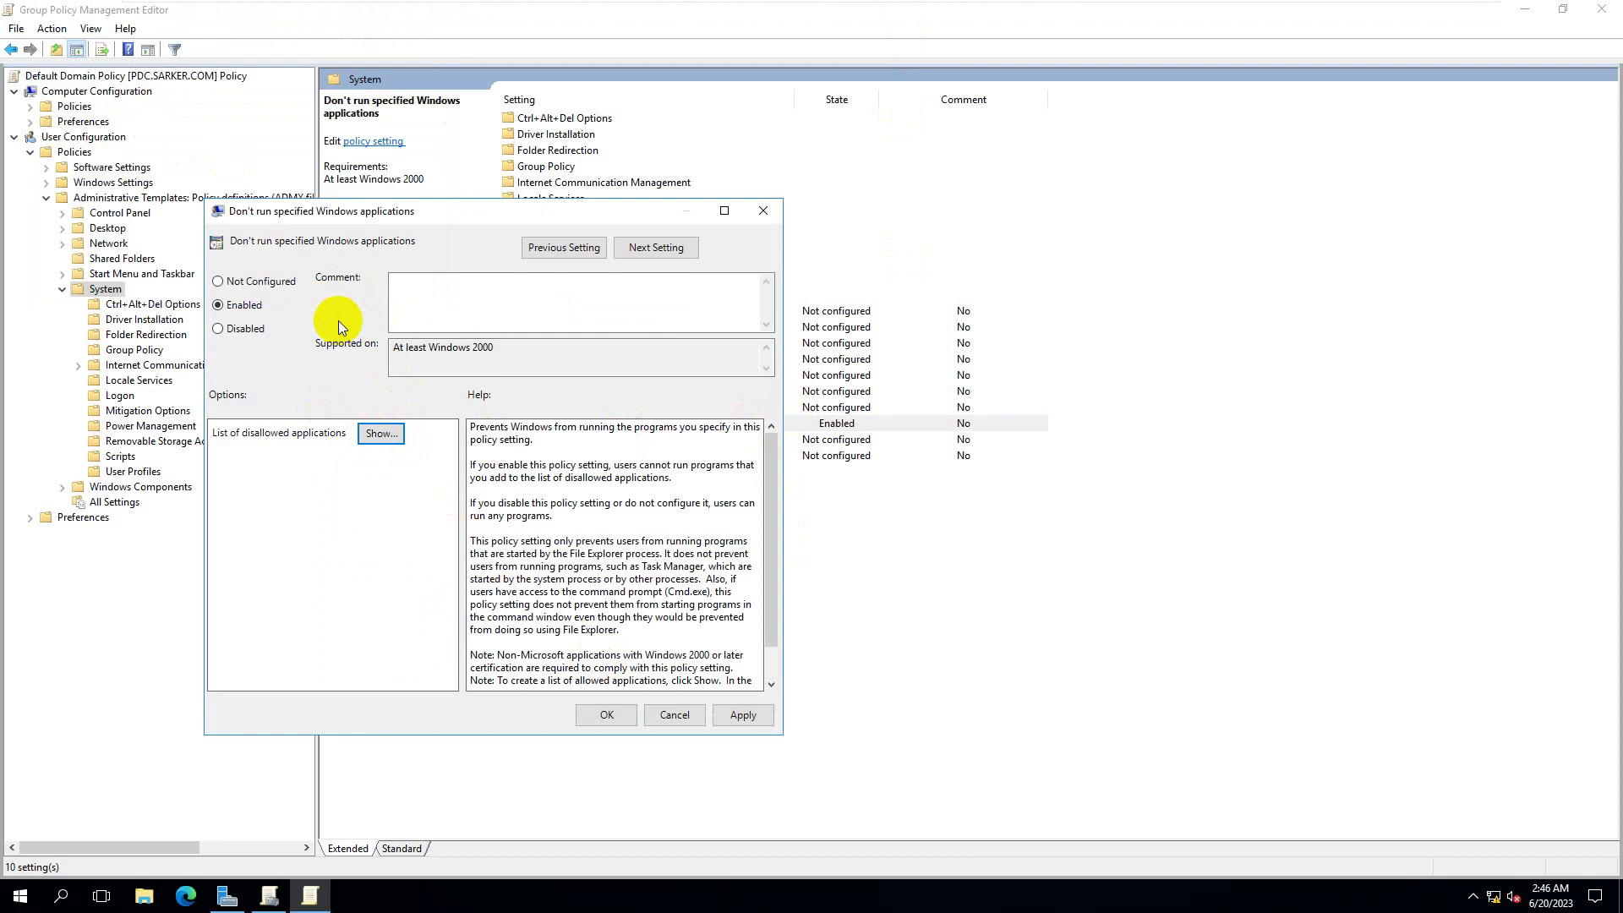
pyautogui.click(743, 716)
pyautogui.click(605, 715)
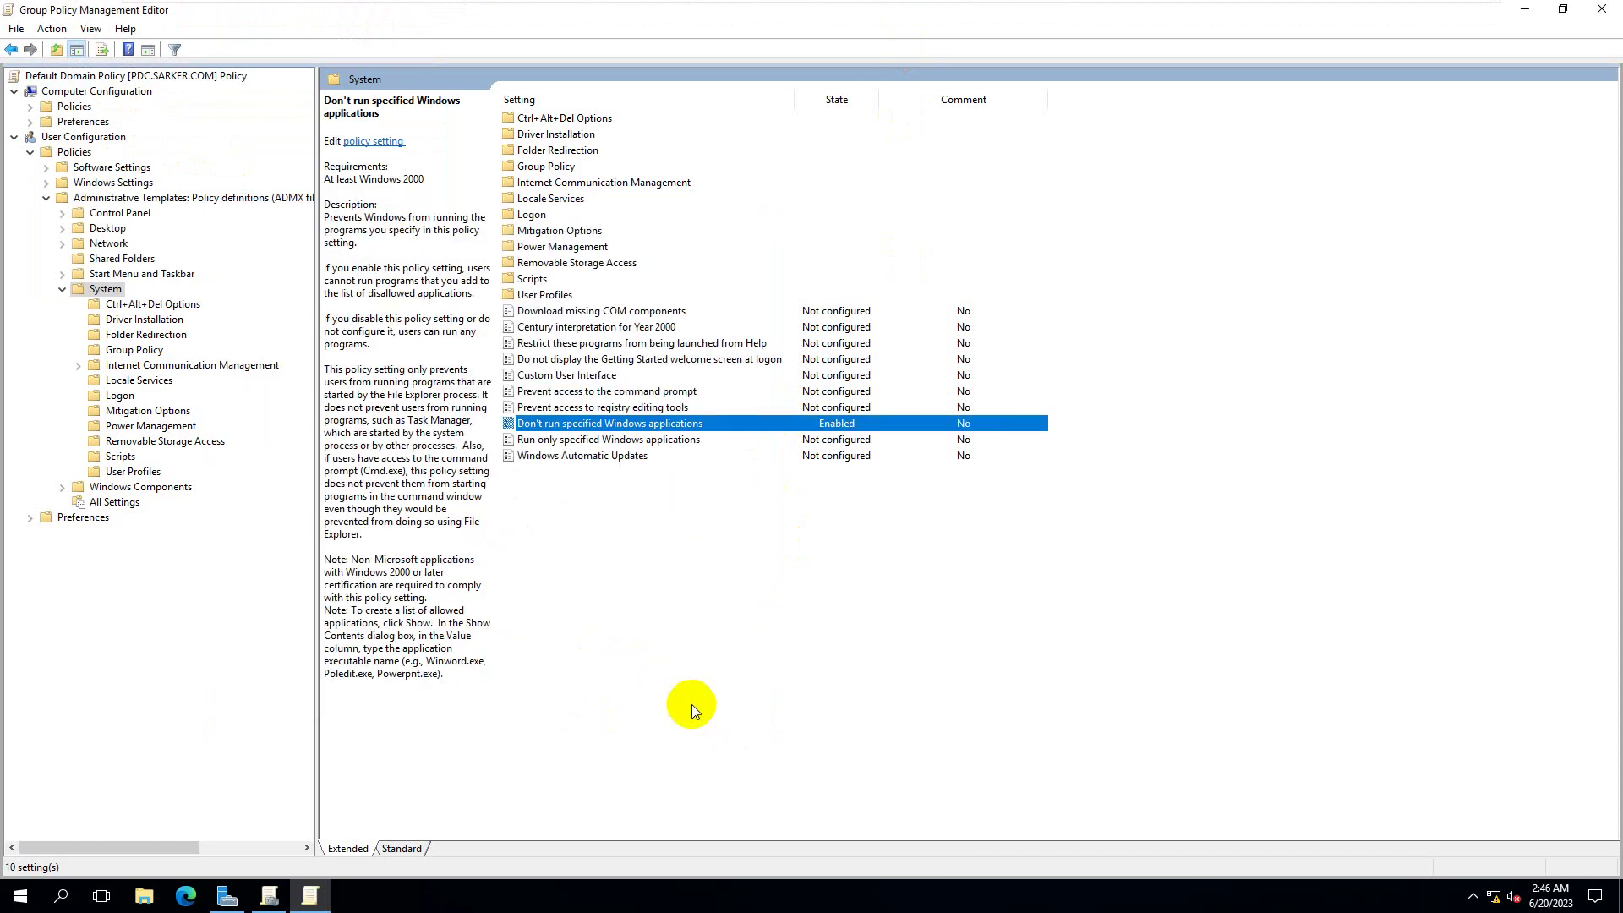
# - Run gpupdate /force on the server to refresh group policy
pyautogui.press('super+r')
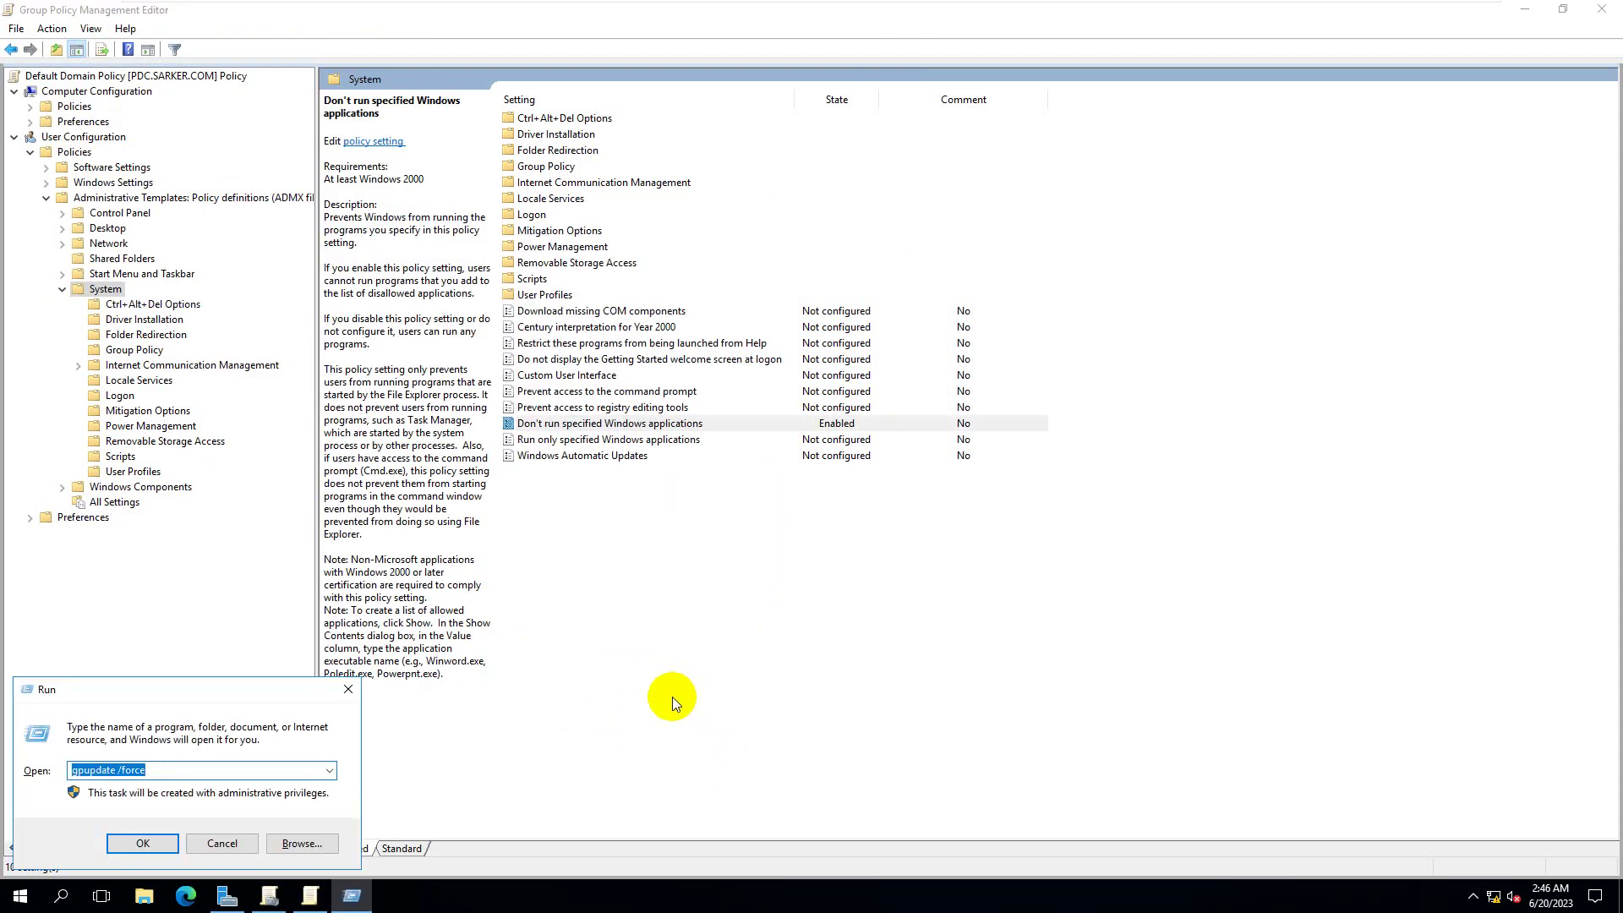
pyautogui.press('Return')
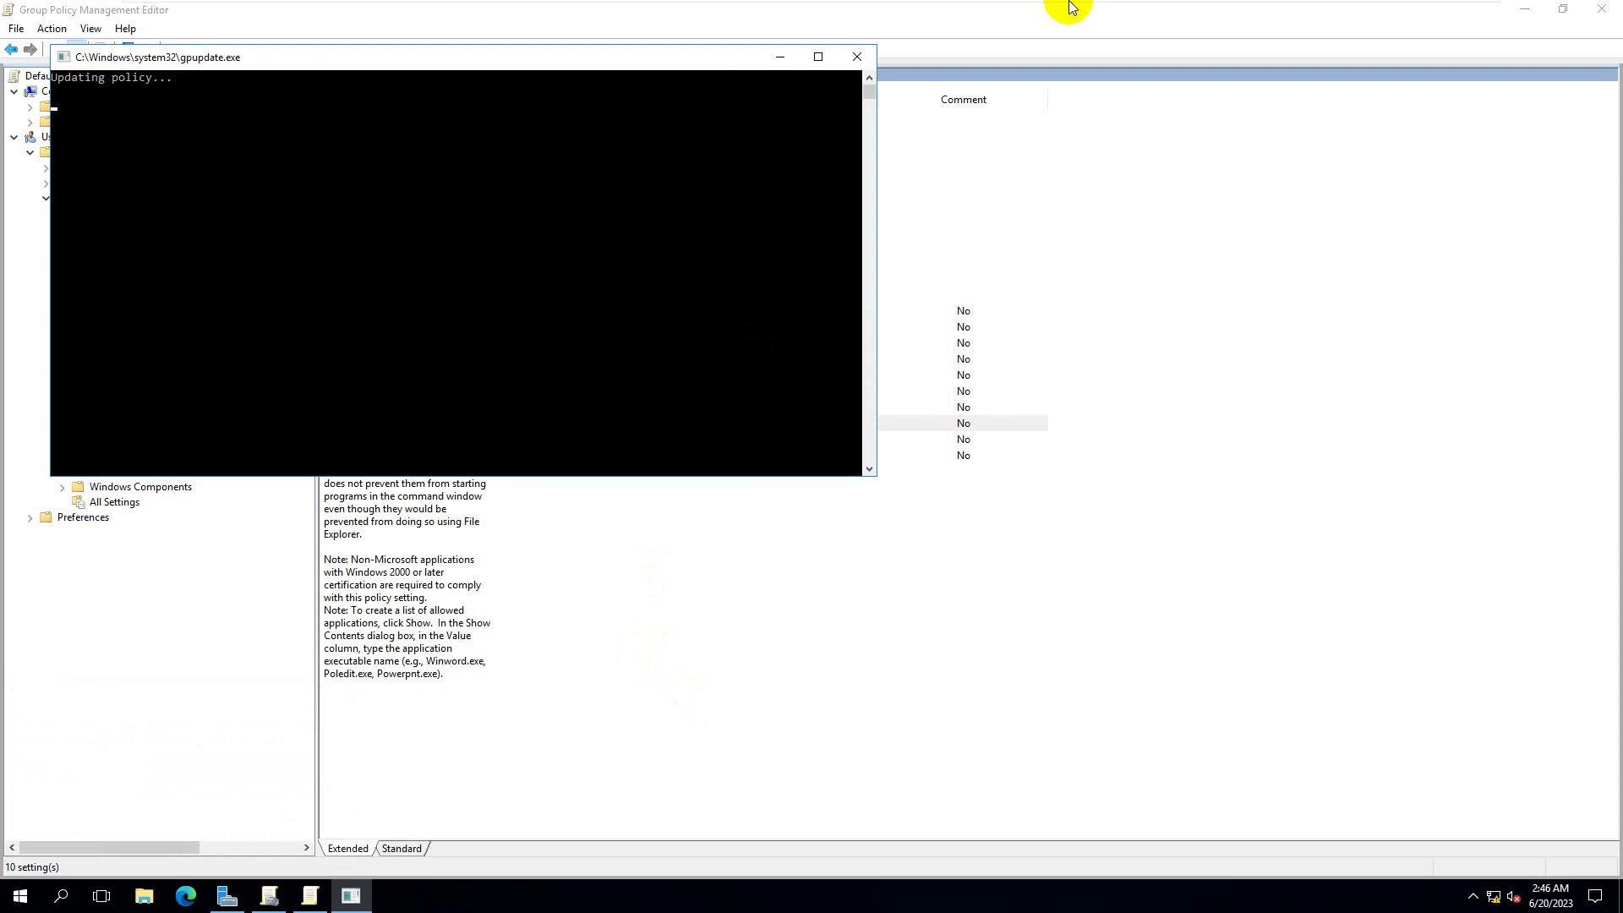
pyautogui.moveTo(1072, 7)
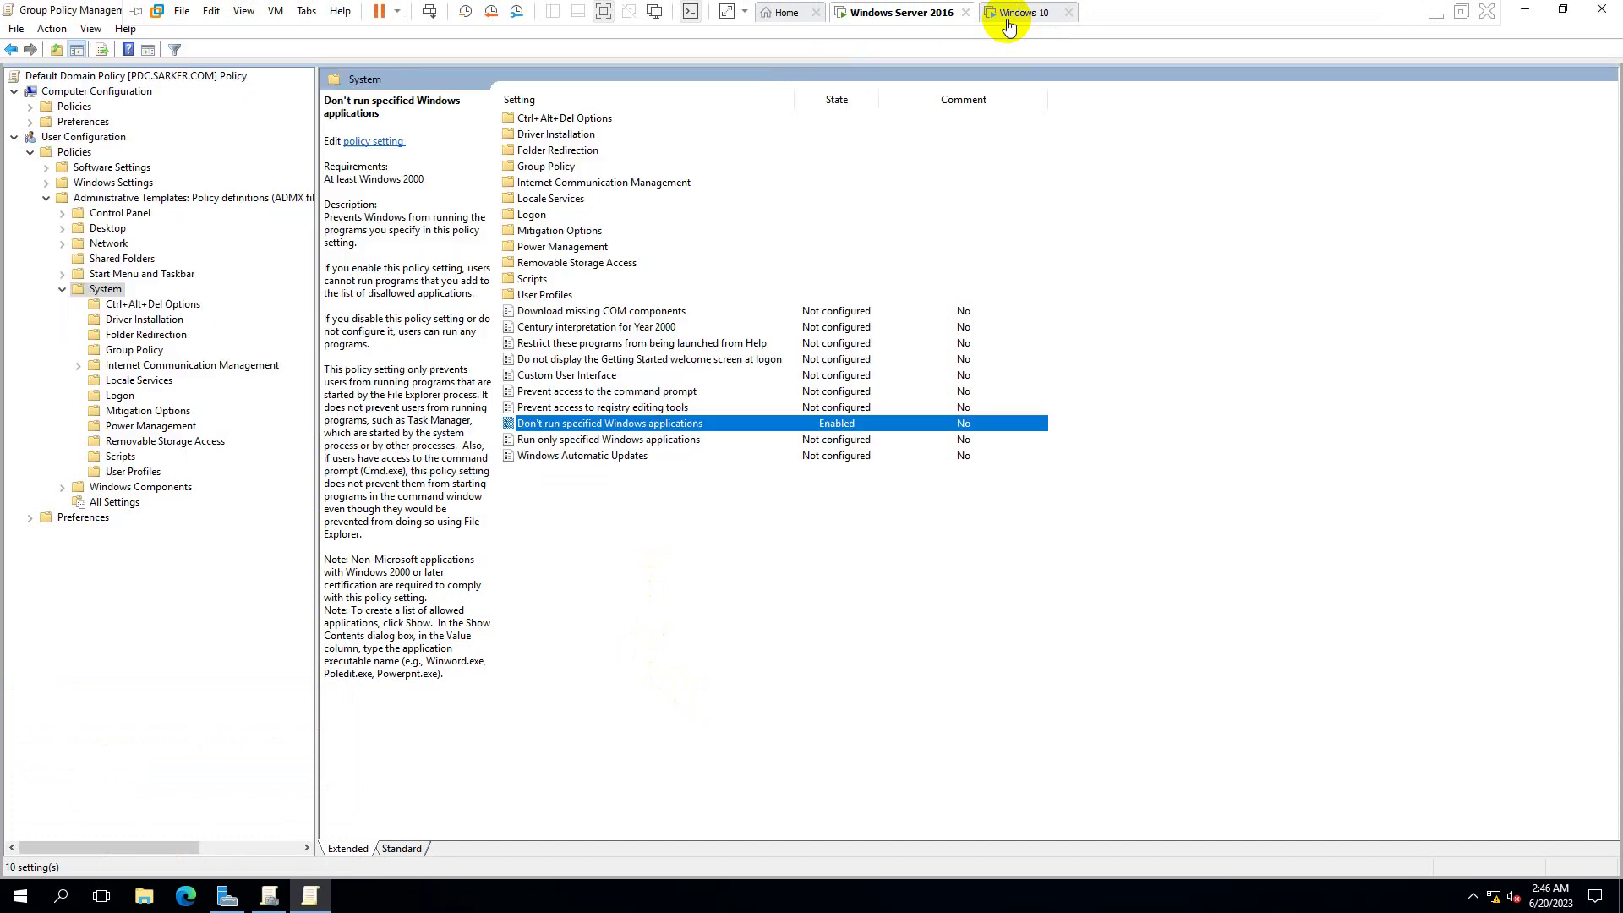
# - On Windows 10, dismiss the Restrictions error and run gpupdate /force
pyautogui.click(1007, 19)
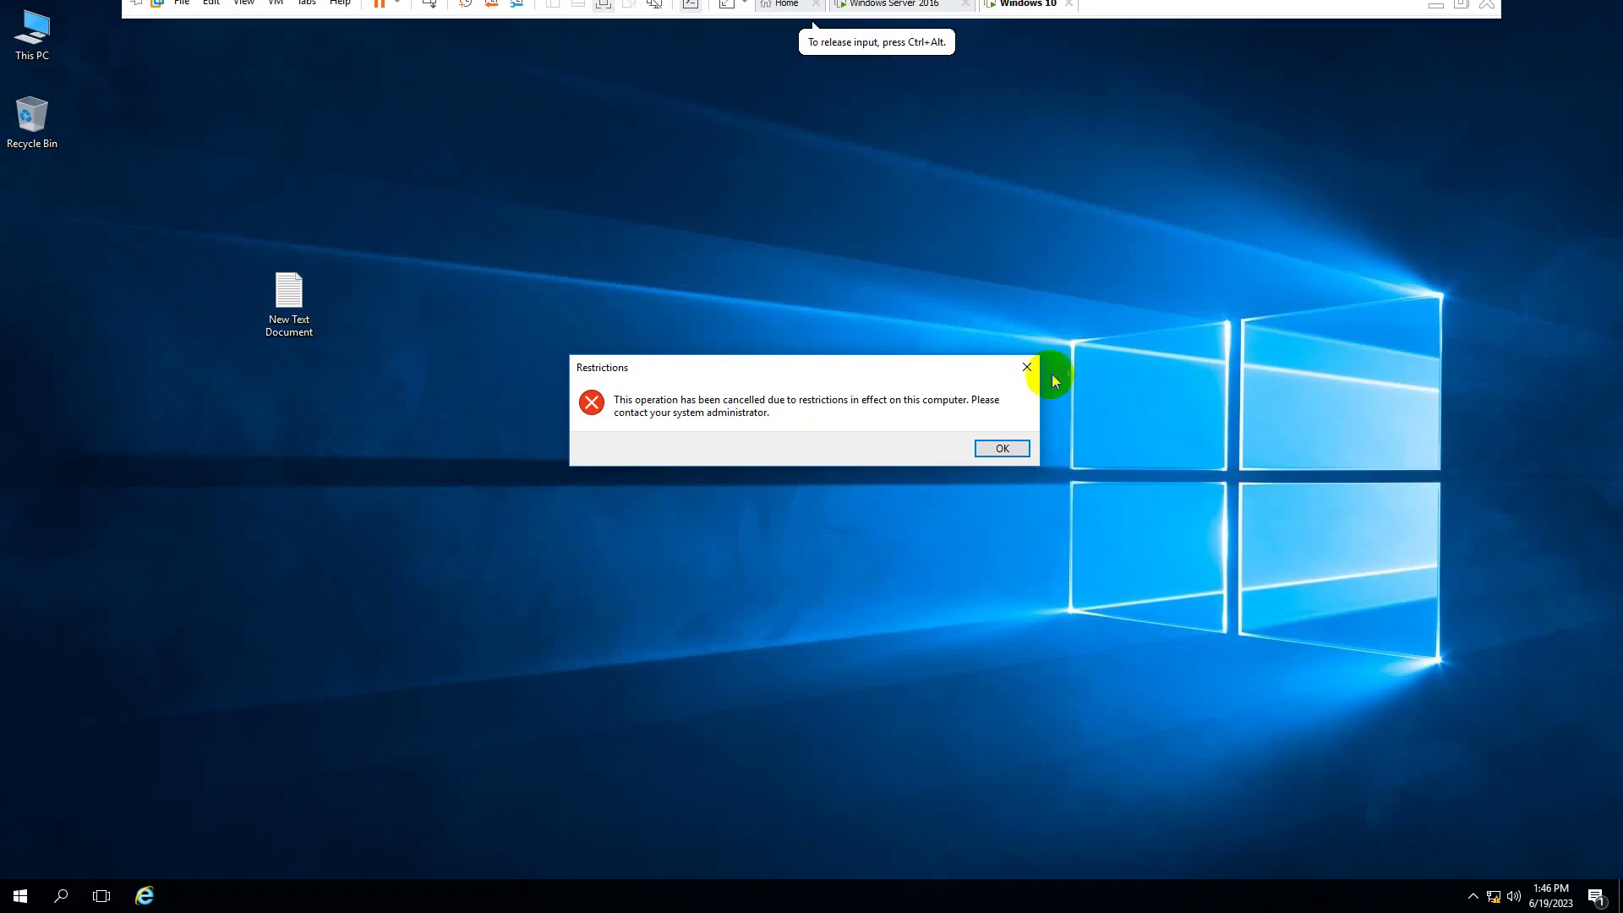
pyautogui.click(1032, 373)
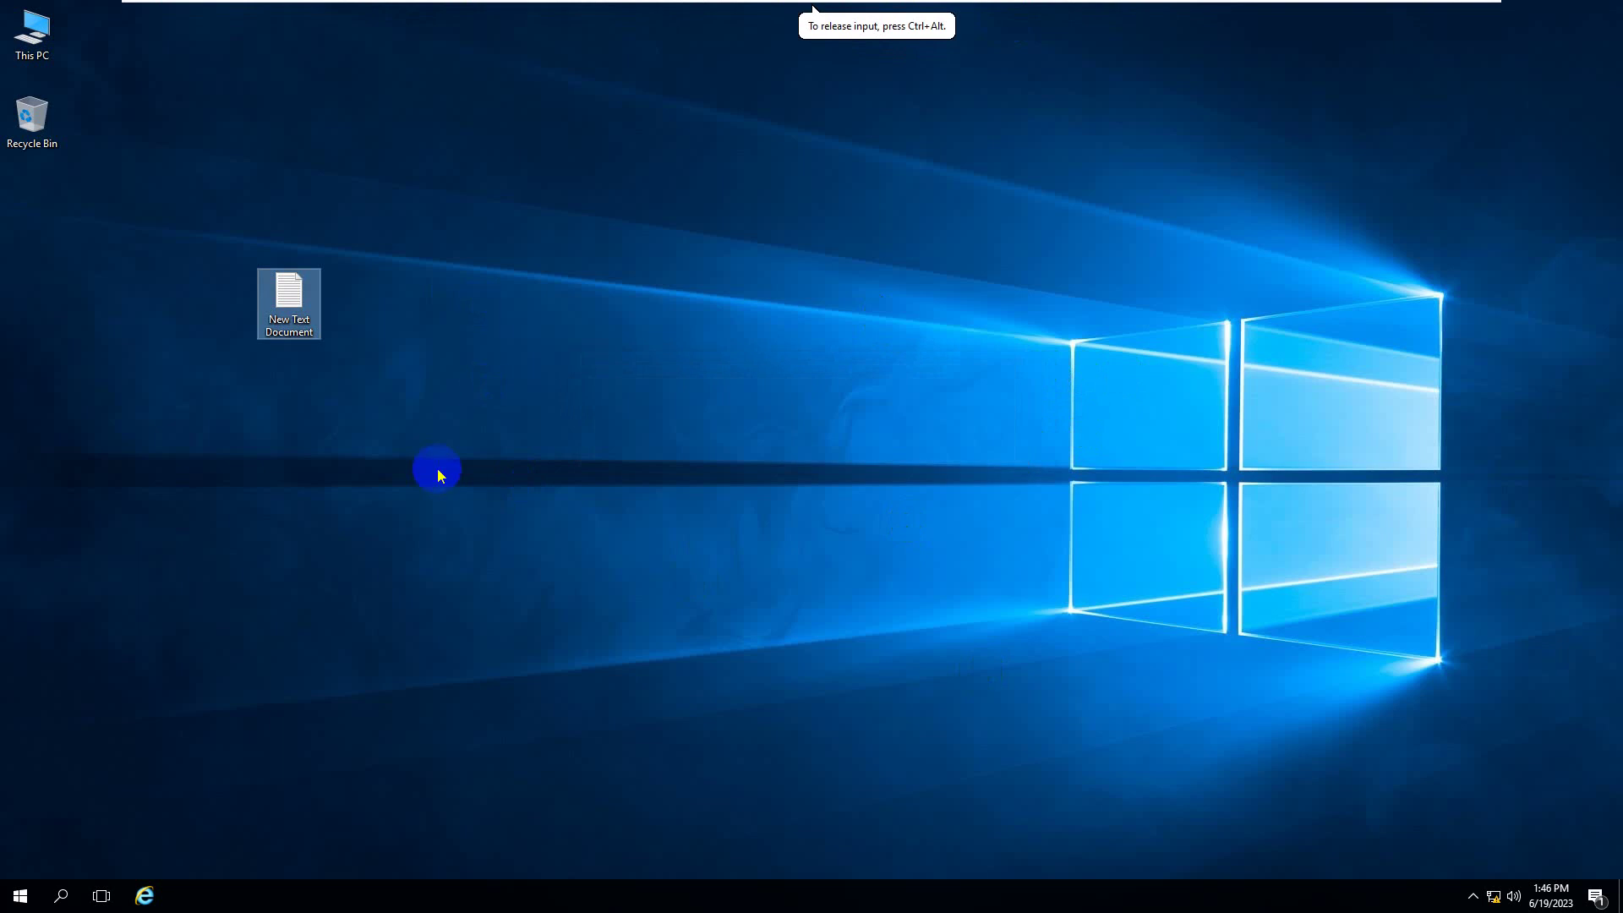
pyautogui.press('super+r')
pyautogui.click(145, 840)
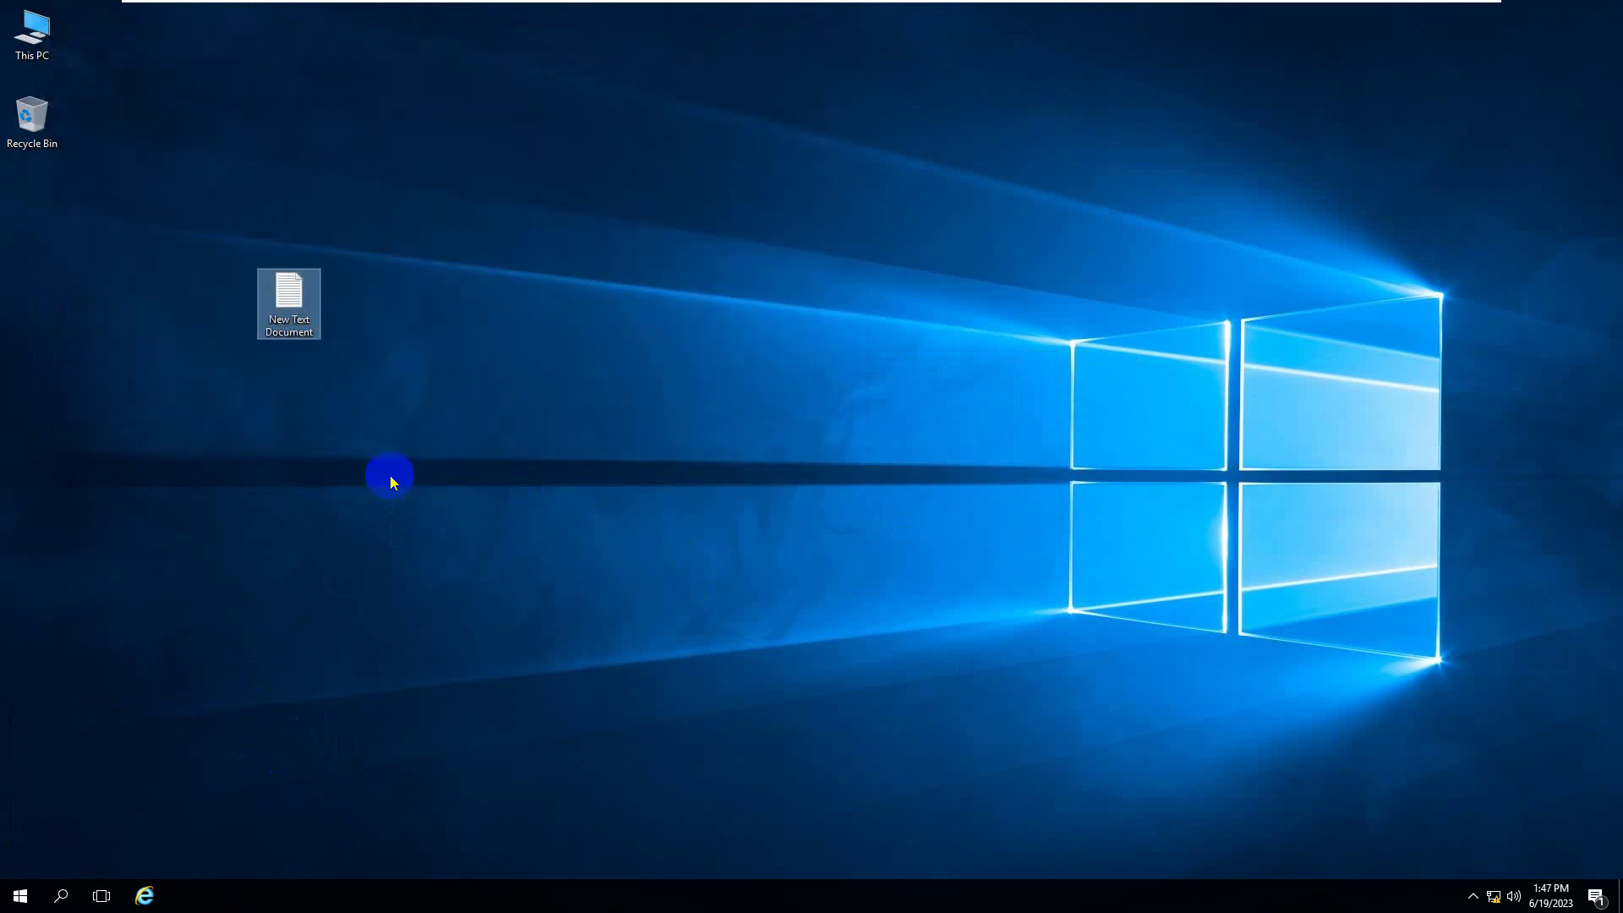
# - Confirm Internet Explorer is now blocked by a Restrictions message, then return to the server
pyautogui.click(388, 475)
pyautogui.click(145, 896)
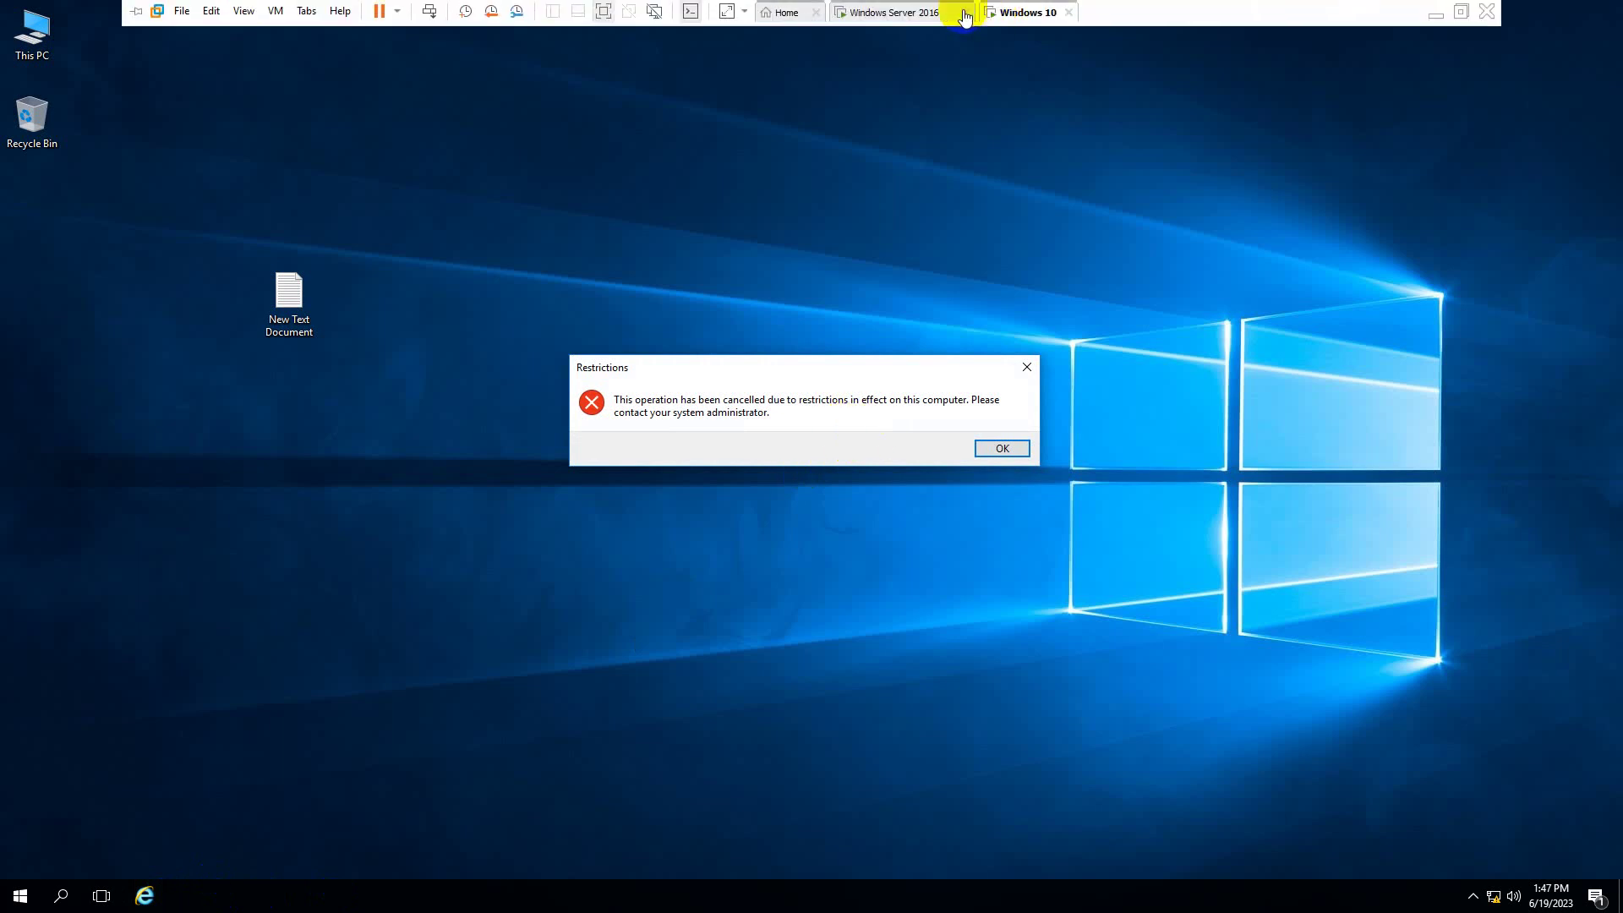
pyautogui.click(930, 12)
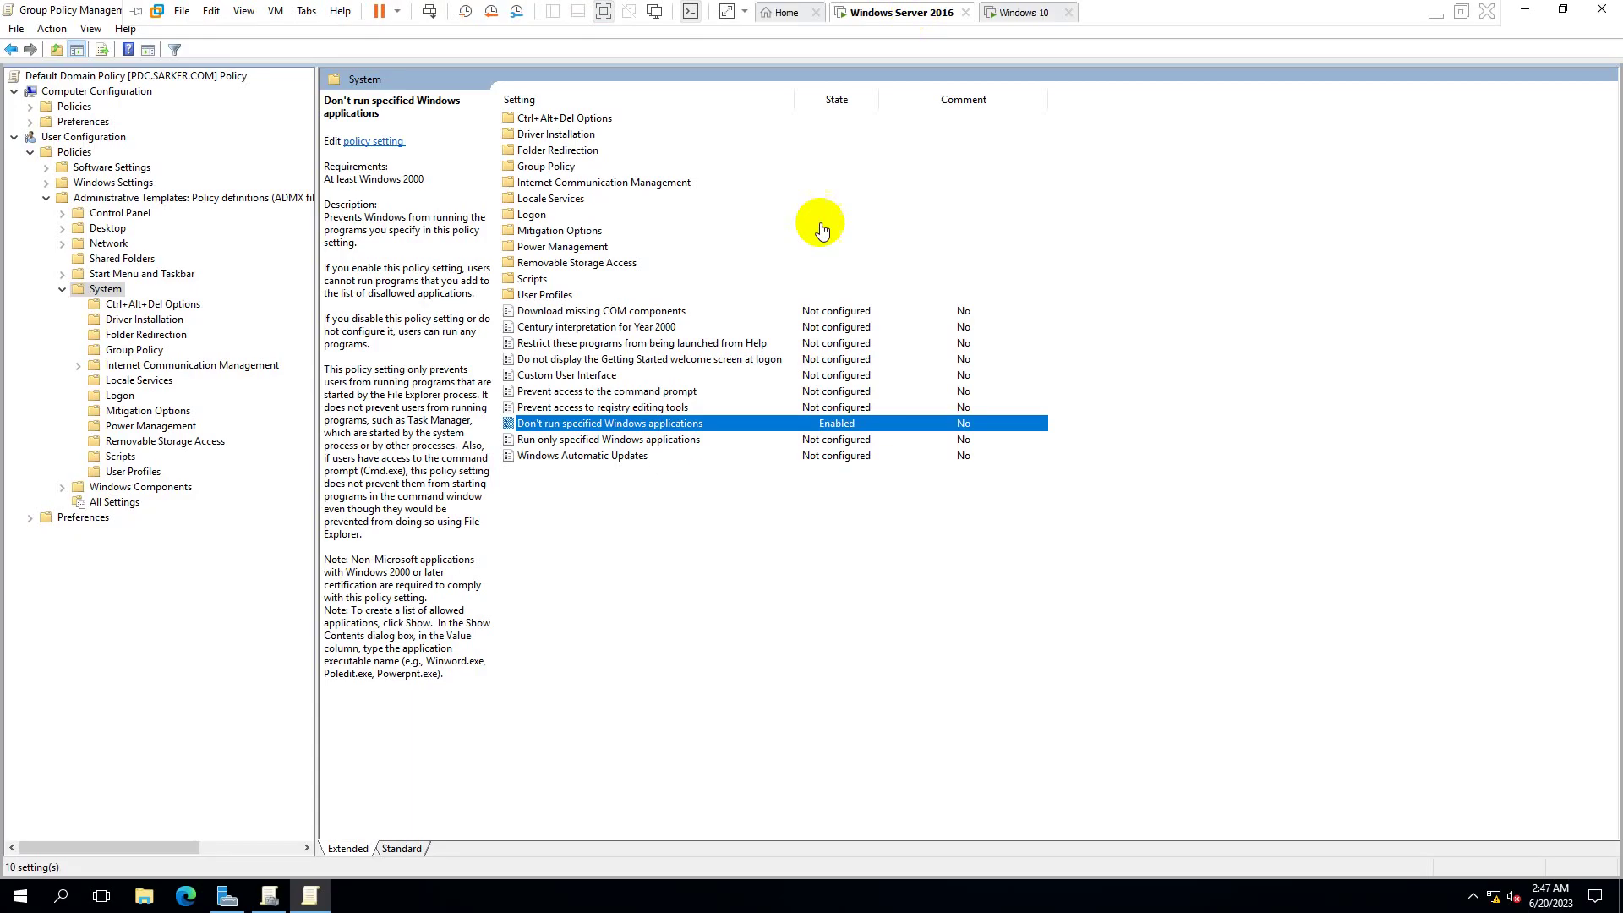
pyautogui.doubleClick(645, 423)
pyautogui.click(251, 308)
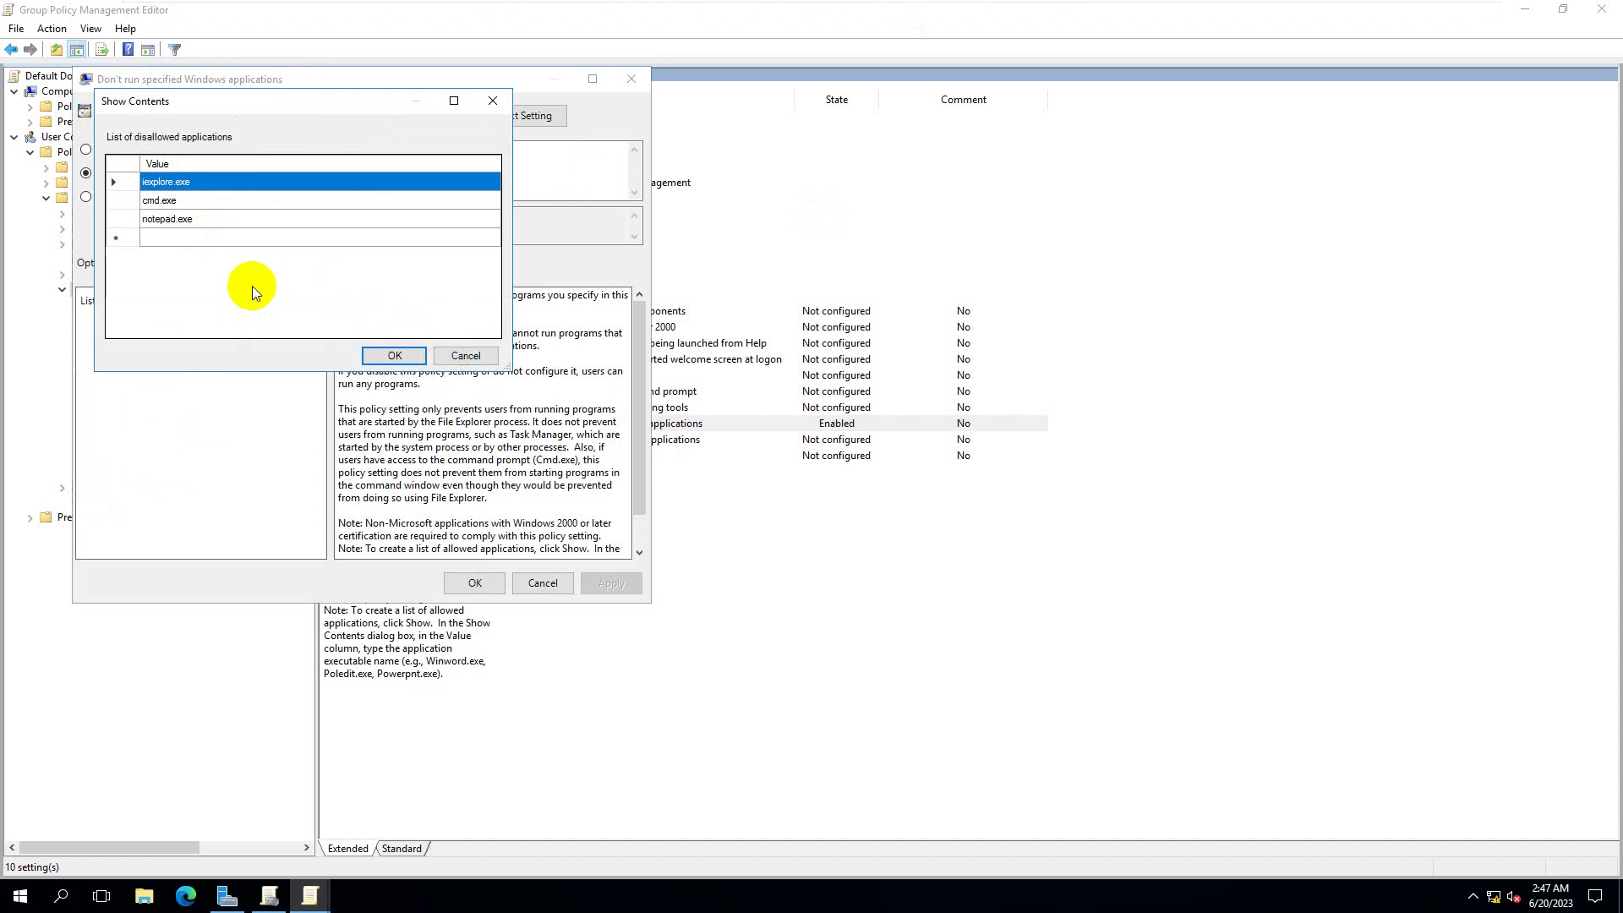
pyautogui.click(244, 238)
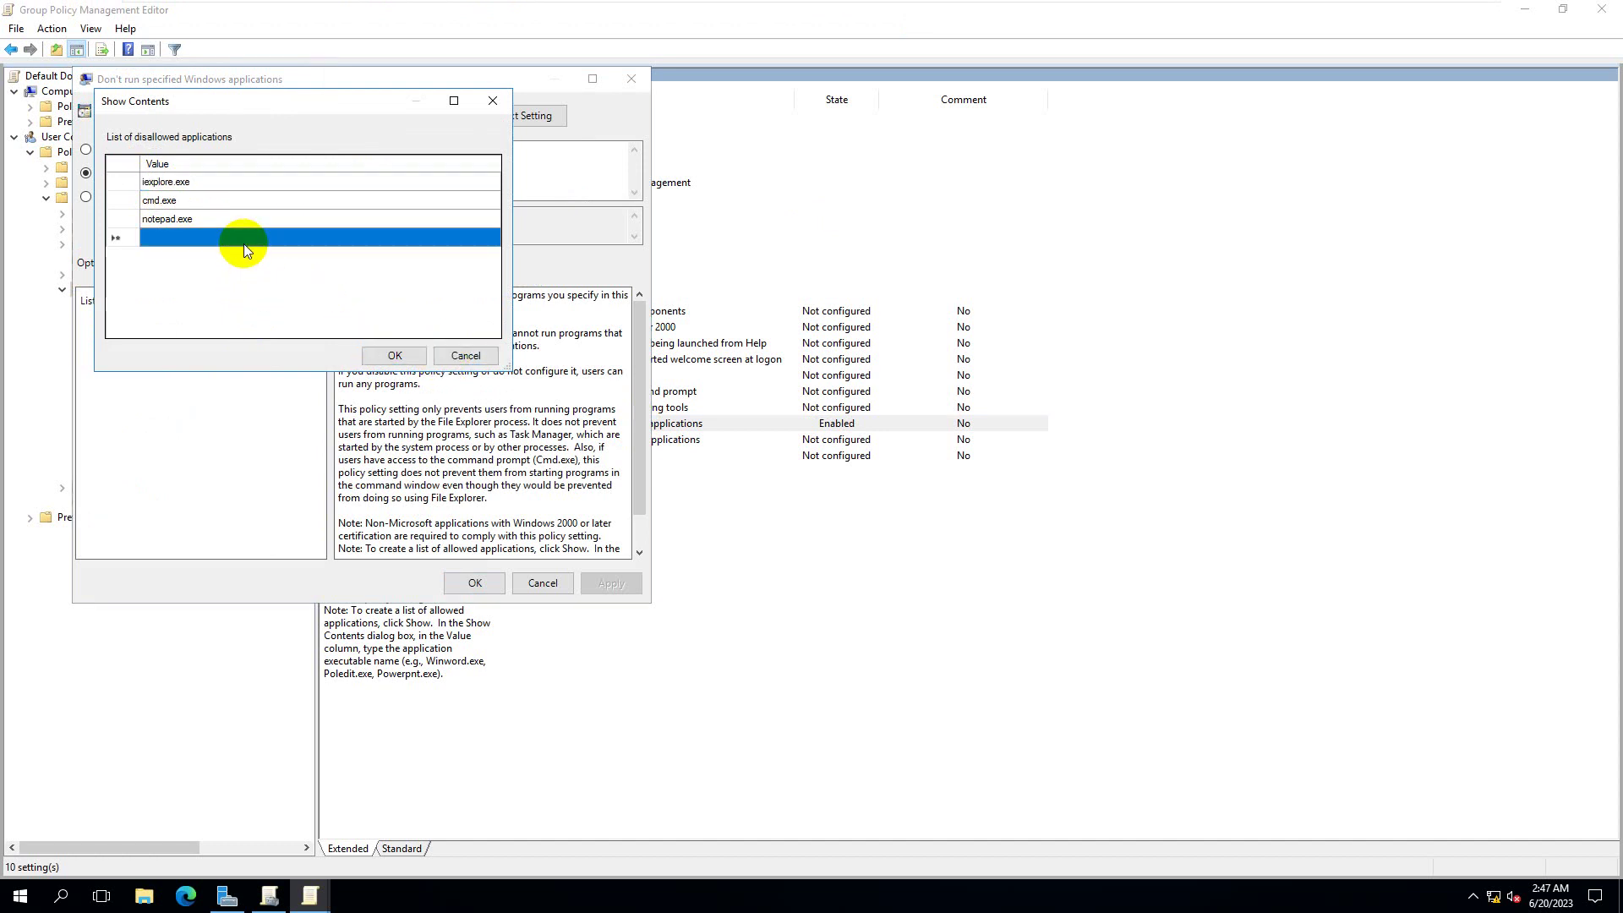
pyautogui.click(463, 355)
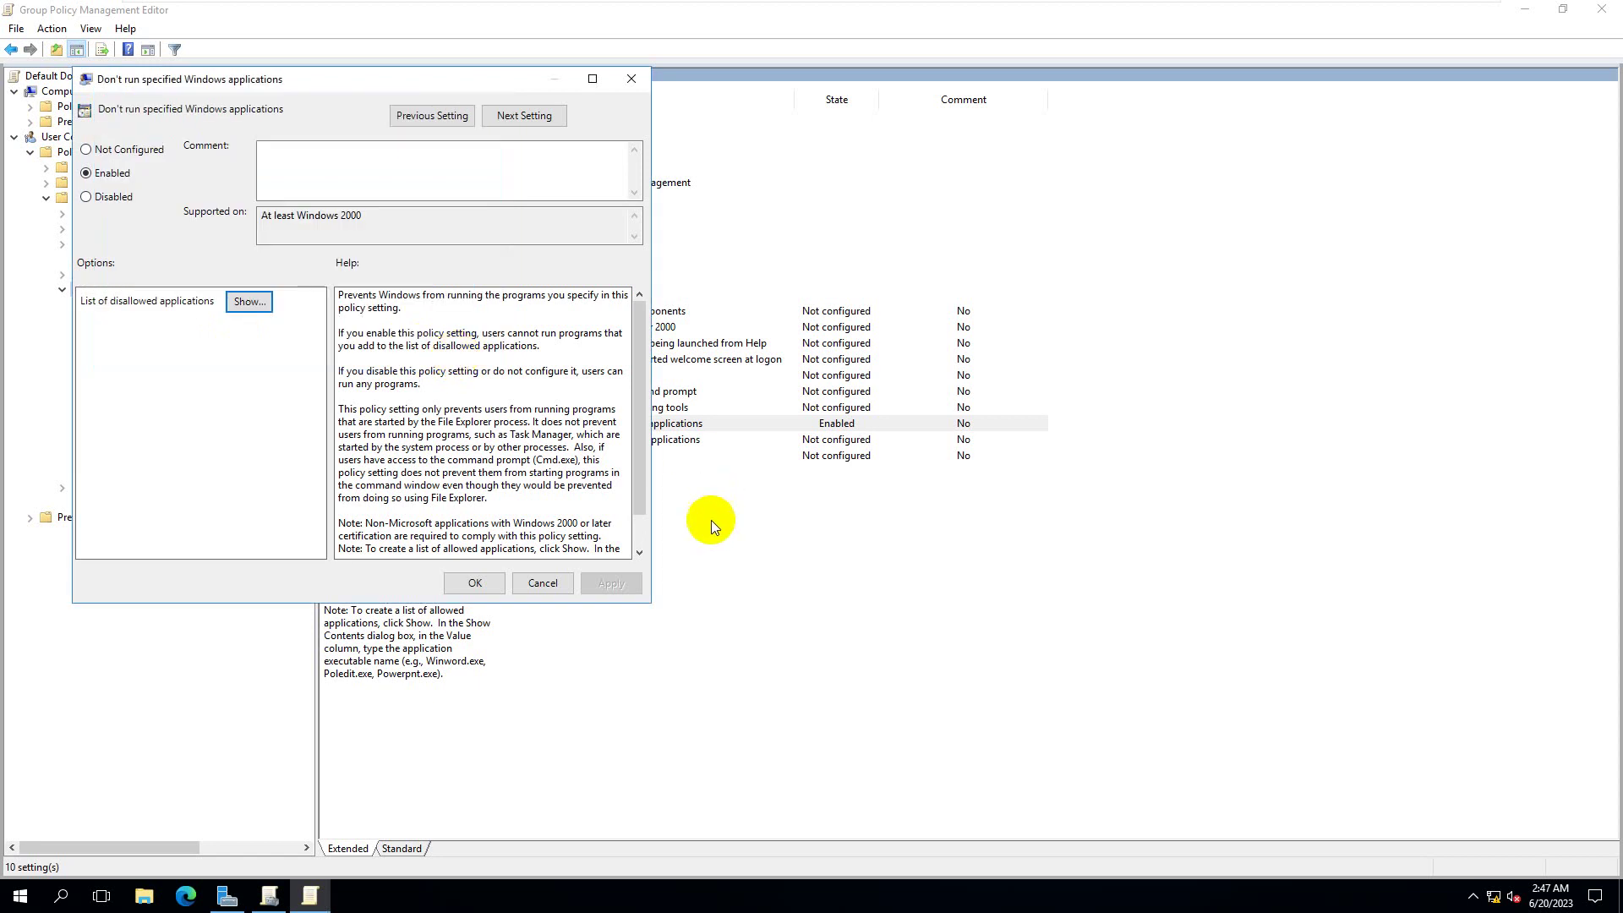
pyautogui.click(542, 583)
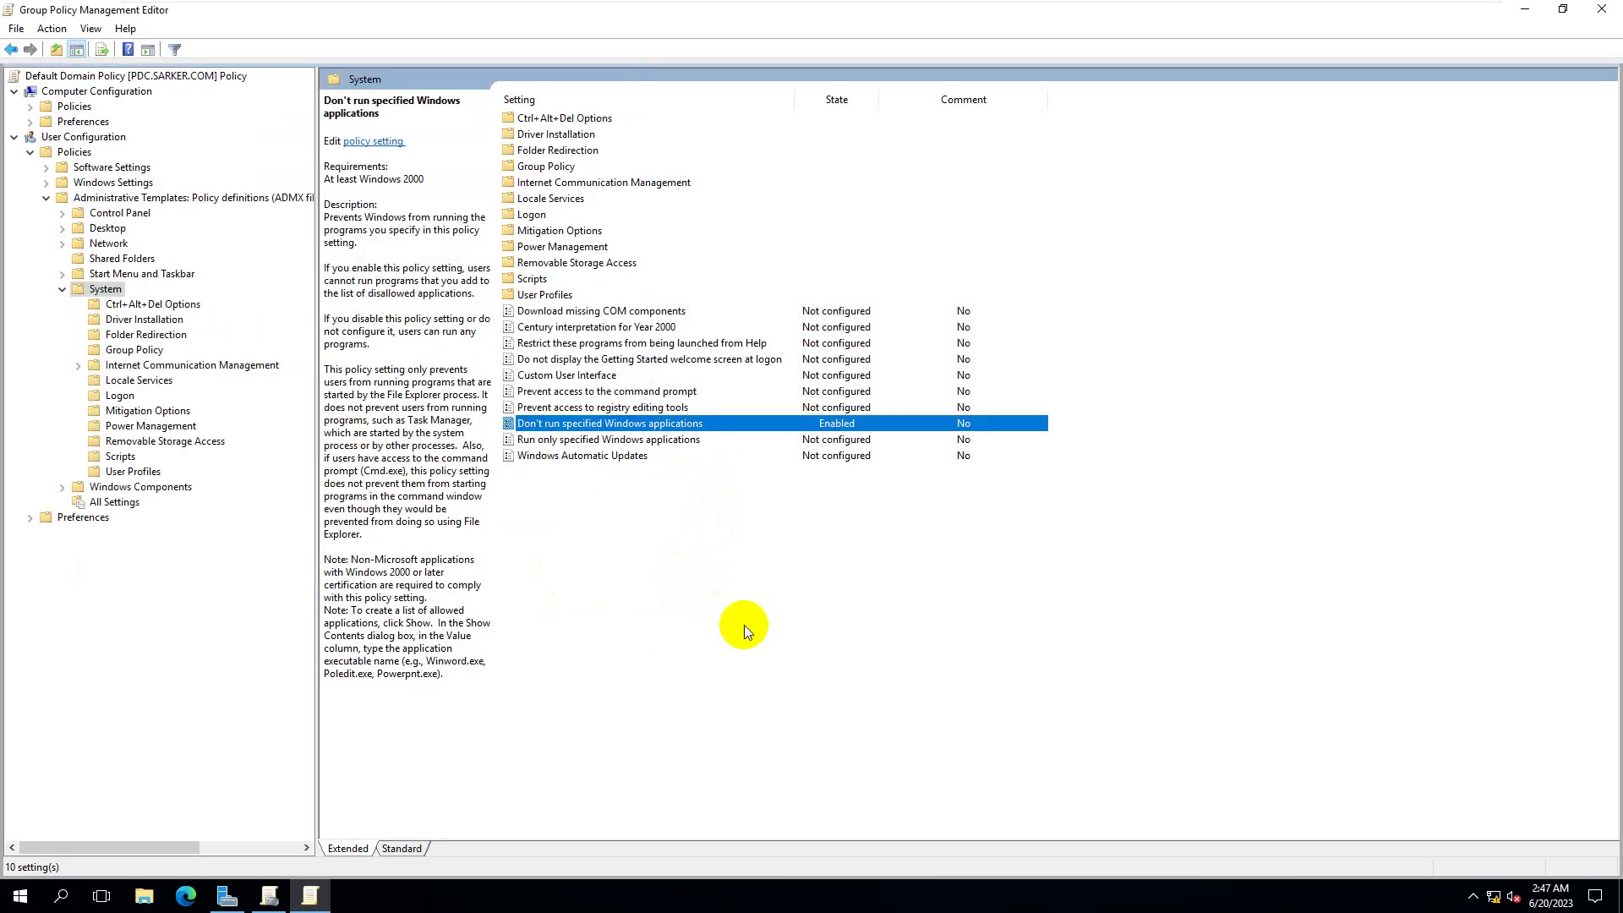
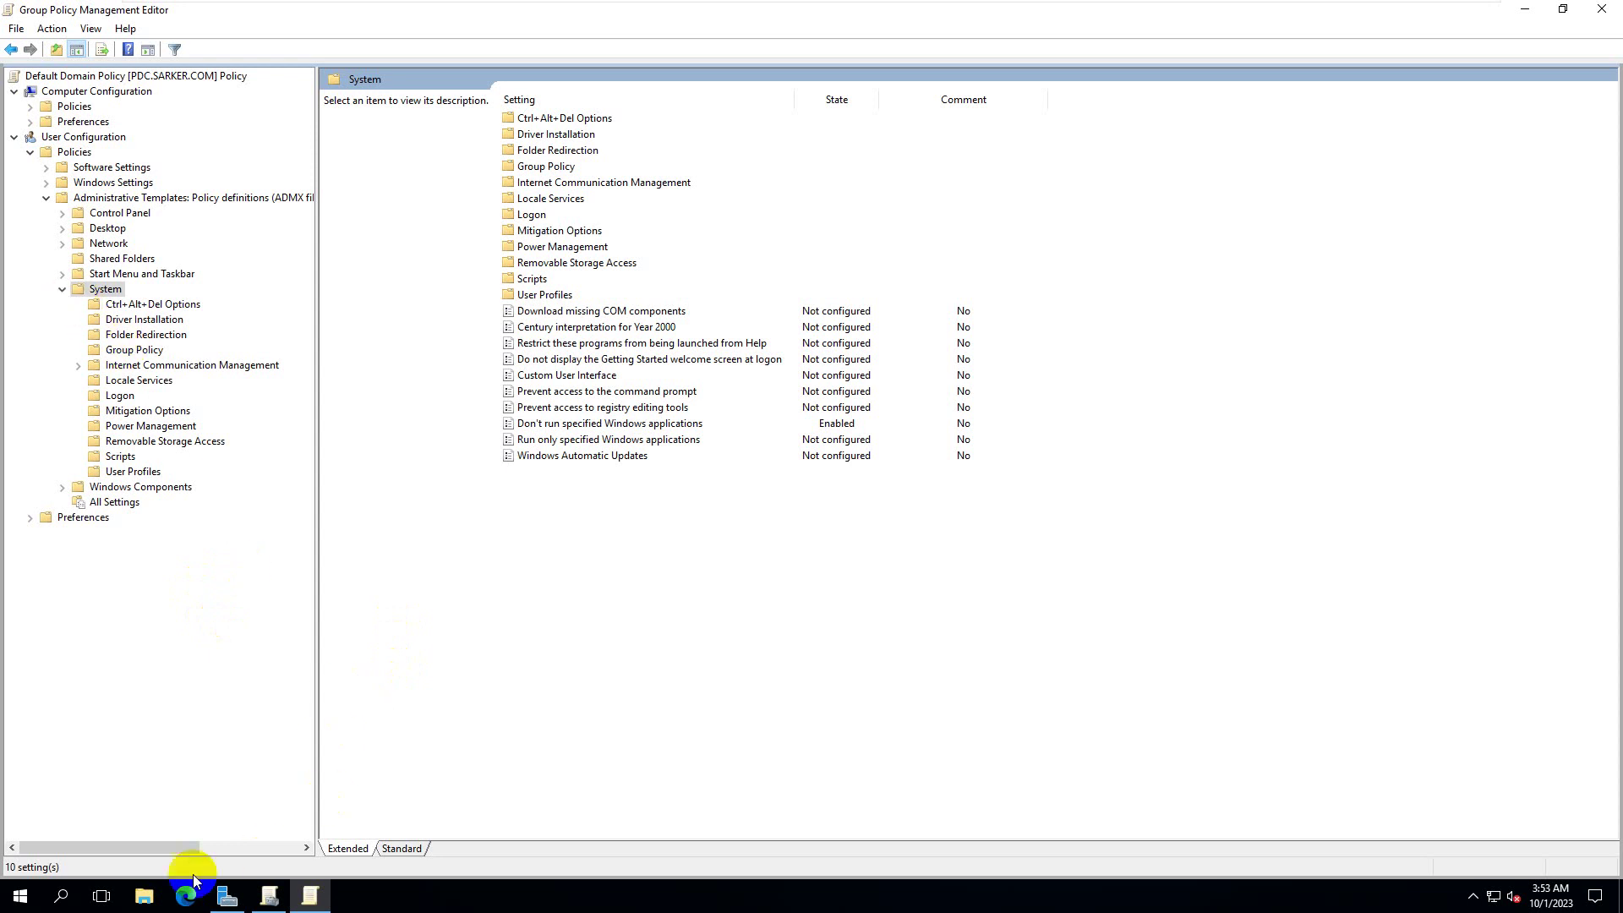
# - Check the installers in C:\Software in File Explorer, then close the window
pyautogui.click(142, 901)
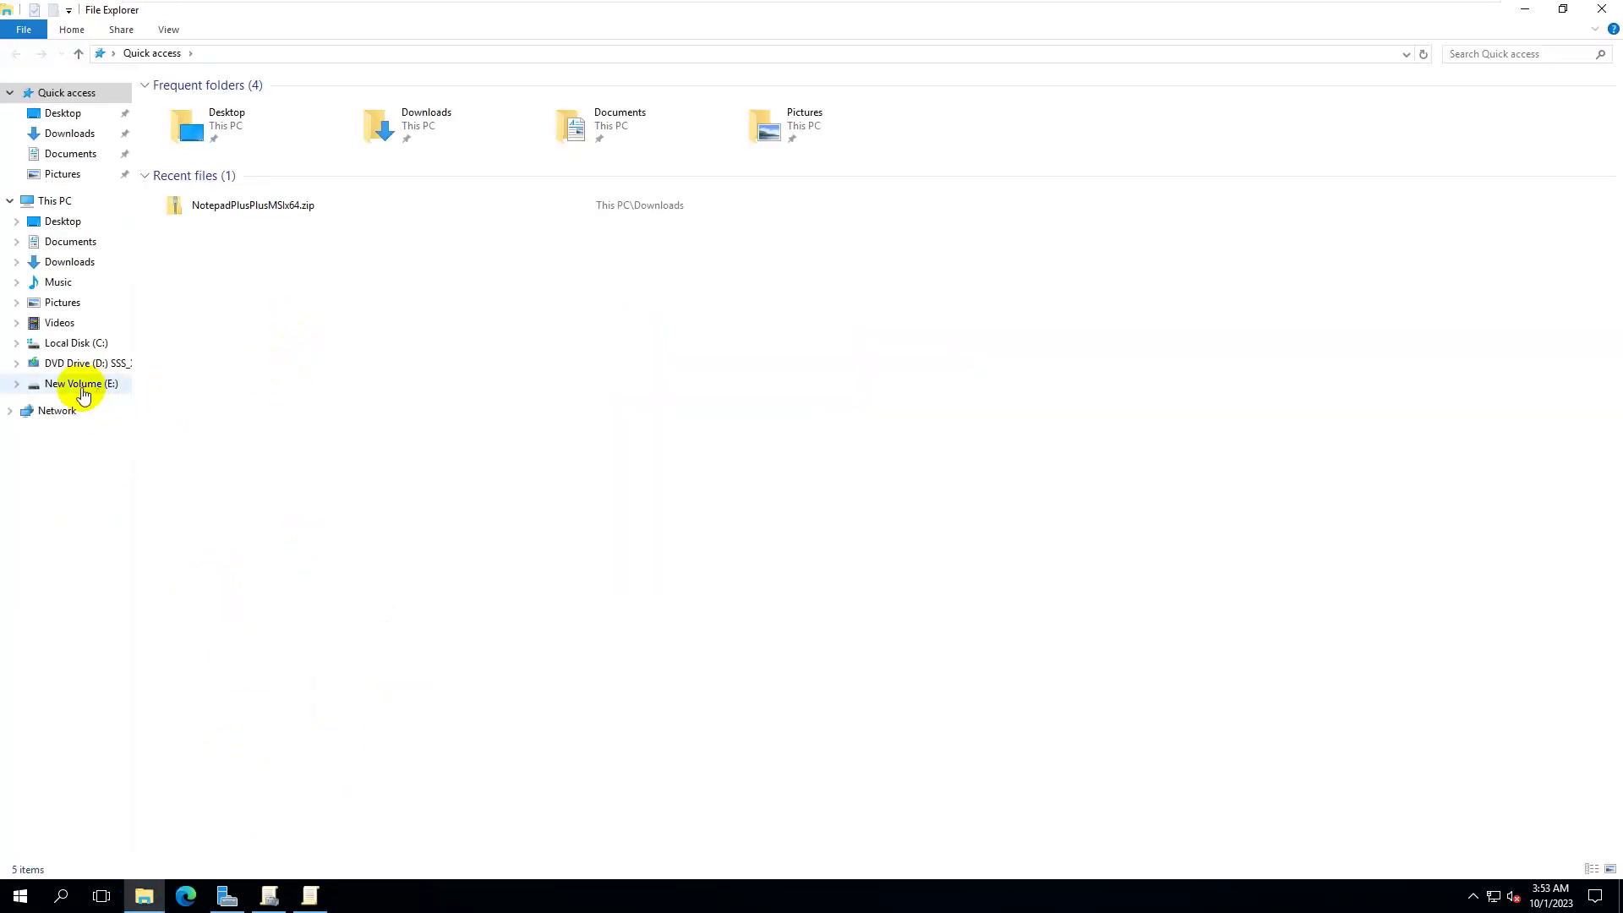
pyautogui.click(90, 347)
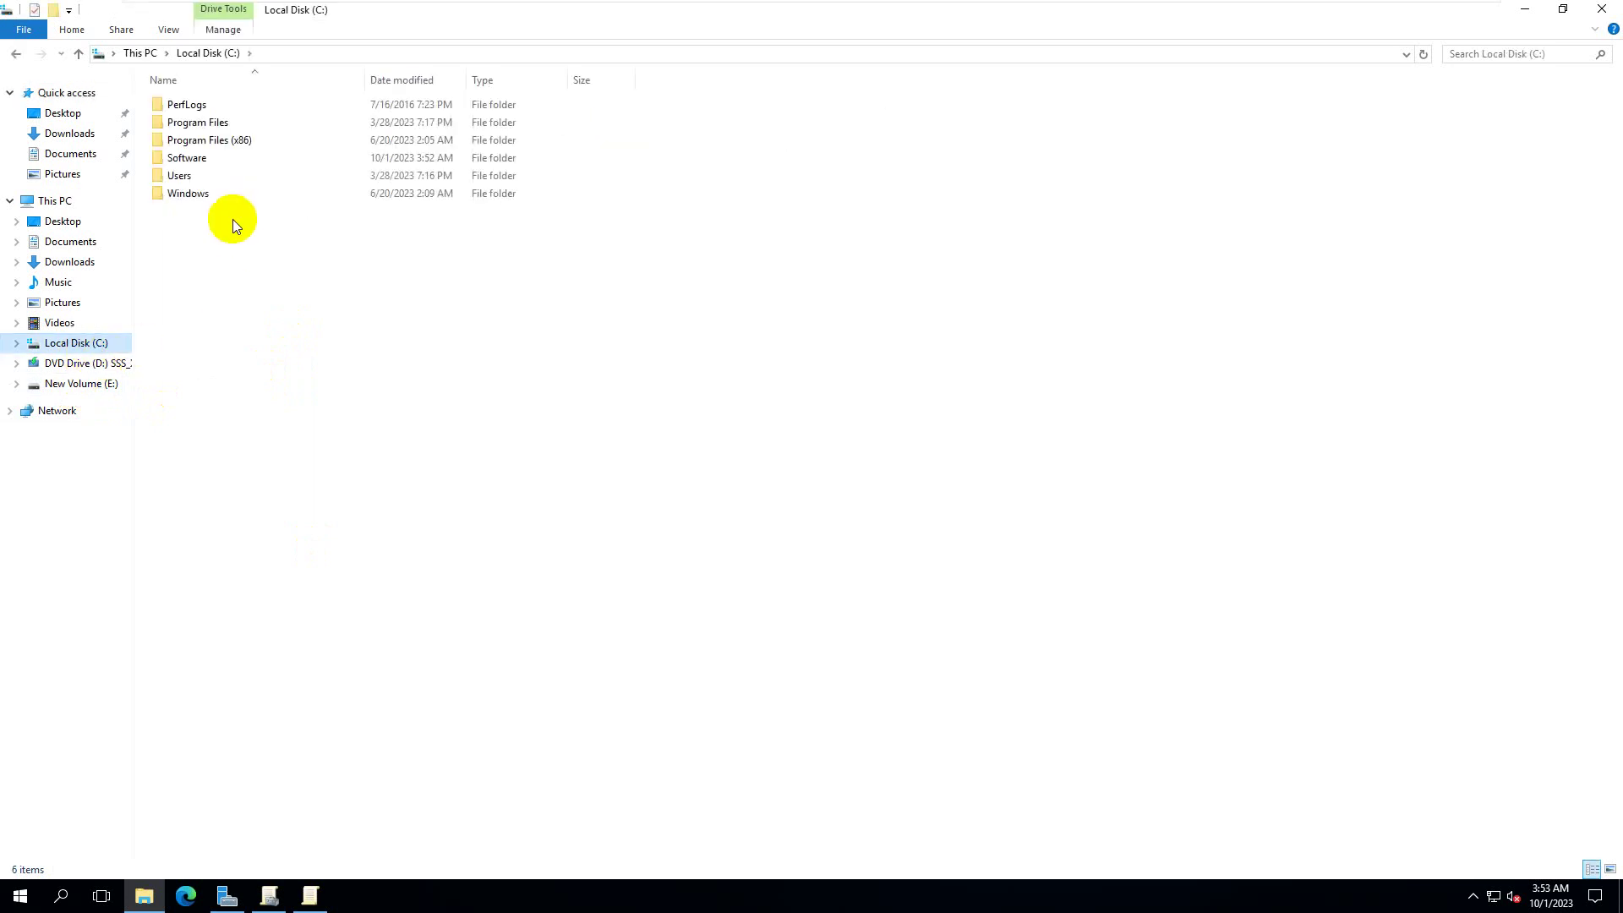
pyautogui.doubleClick(204, 157)
pyautogui.moveTo(734, 309); pyautogui.dragTo(235, 100)
pyautogui.click(402, 355)
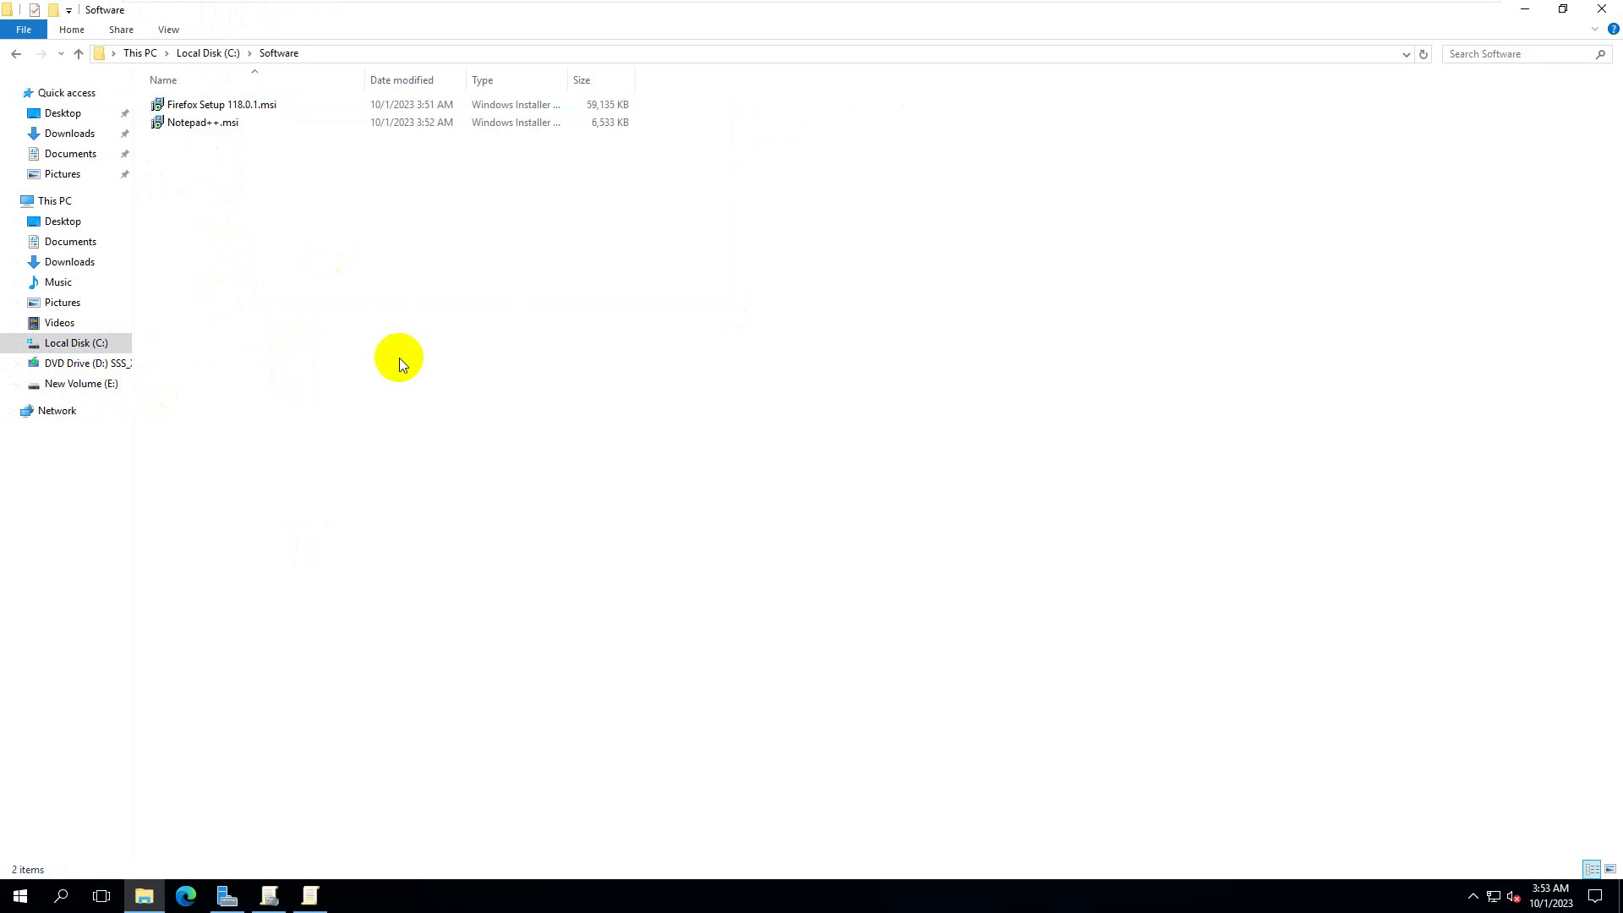
pyautogui.click(283, 106)
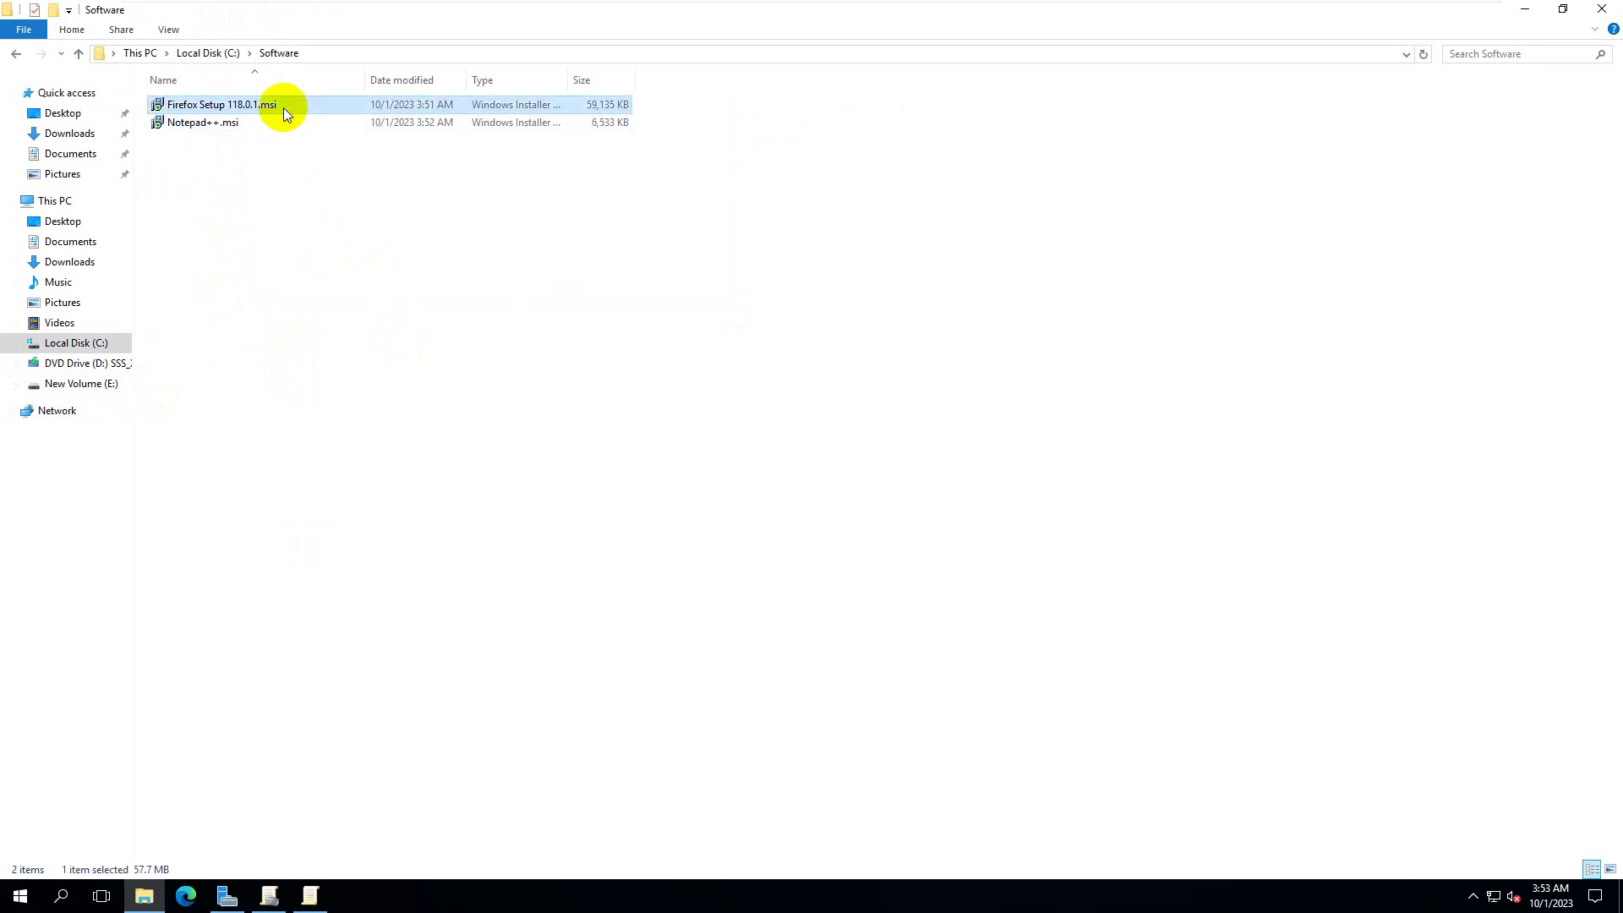
pyautogui.click(352, 262)
pyautogui.click(224, 105)
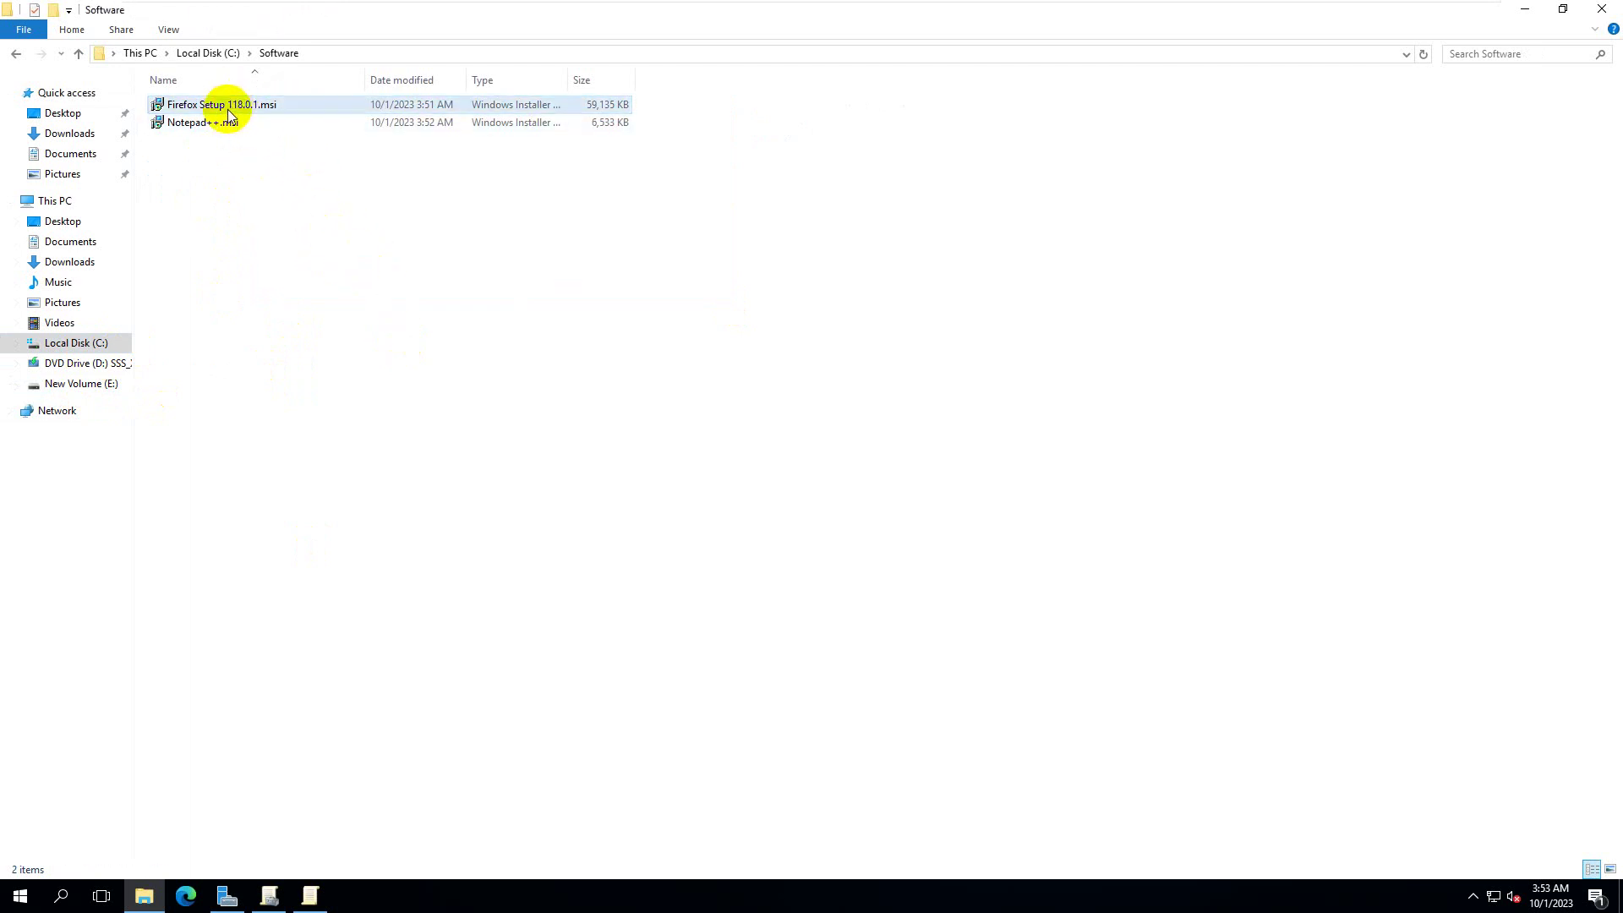
pyautogui.click(327, 316)
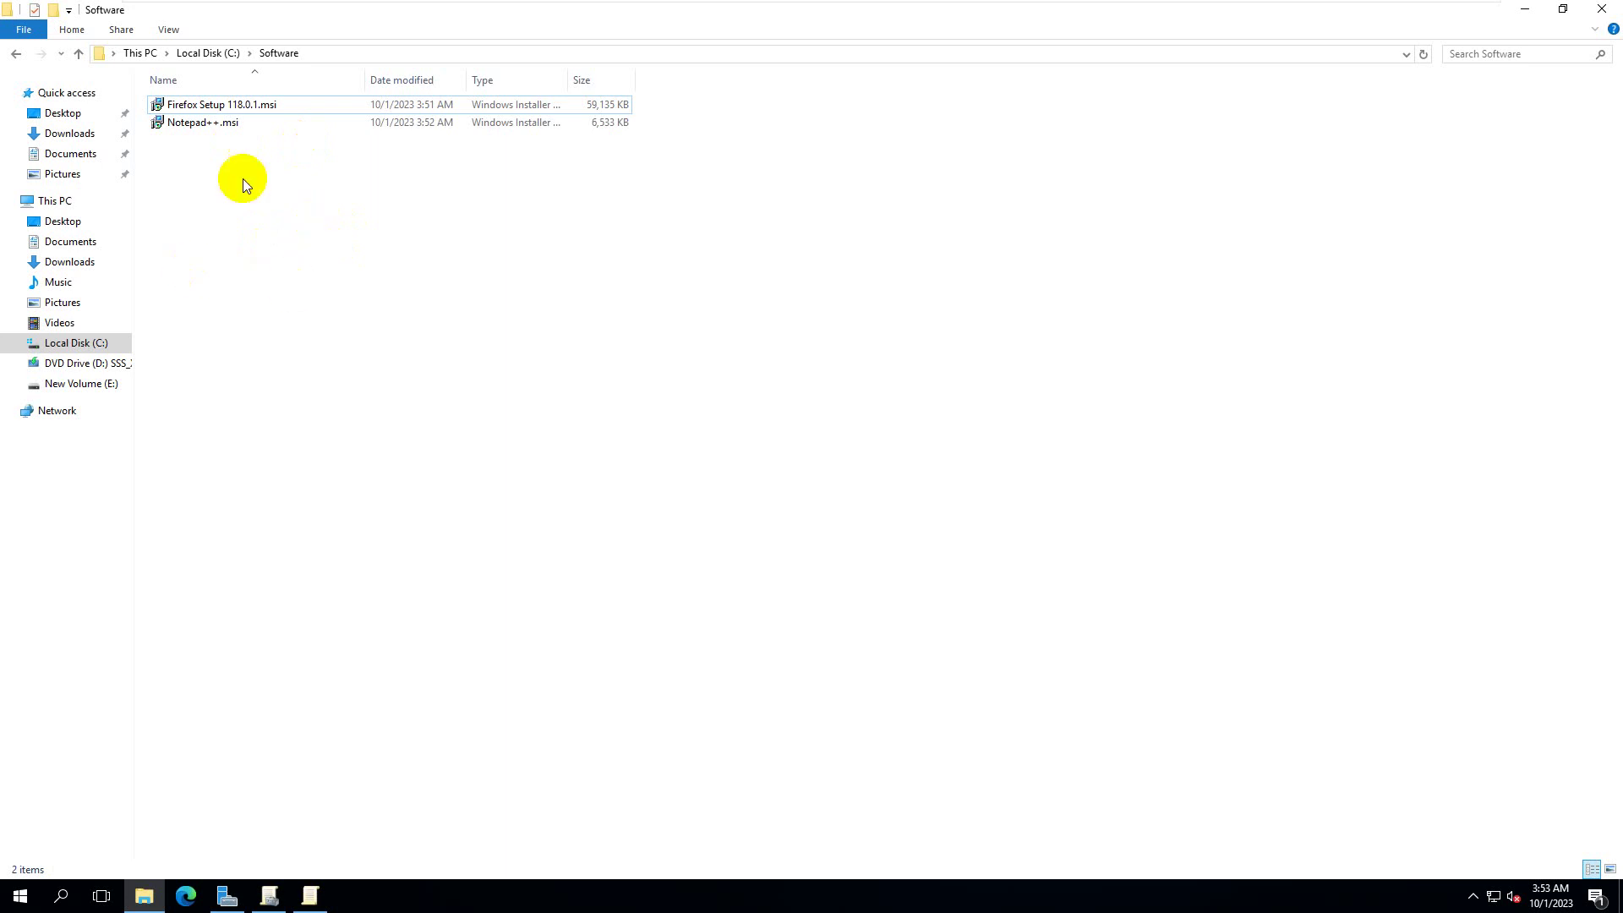
pyautogui.click(216, 53)
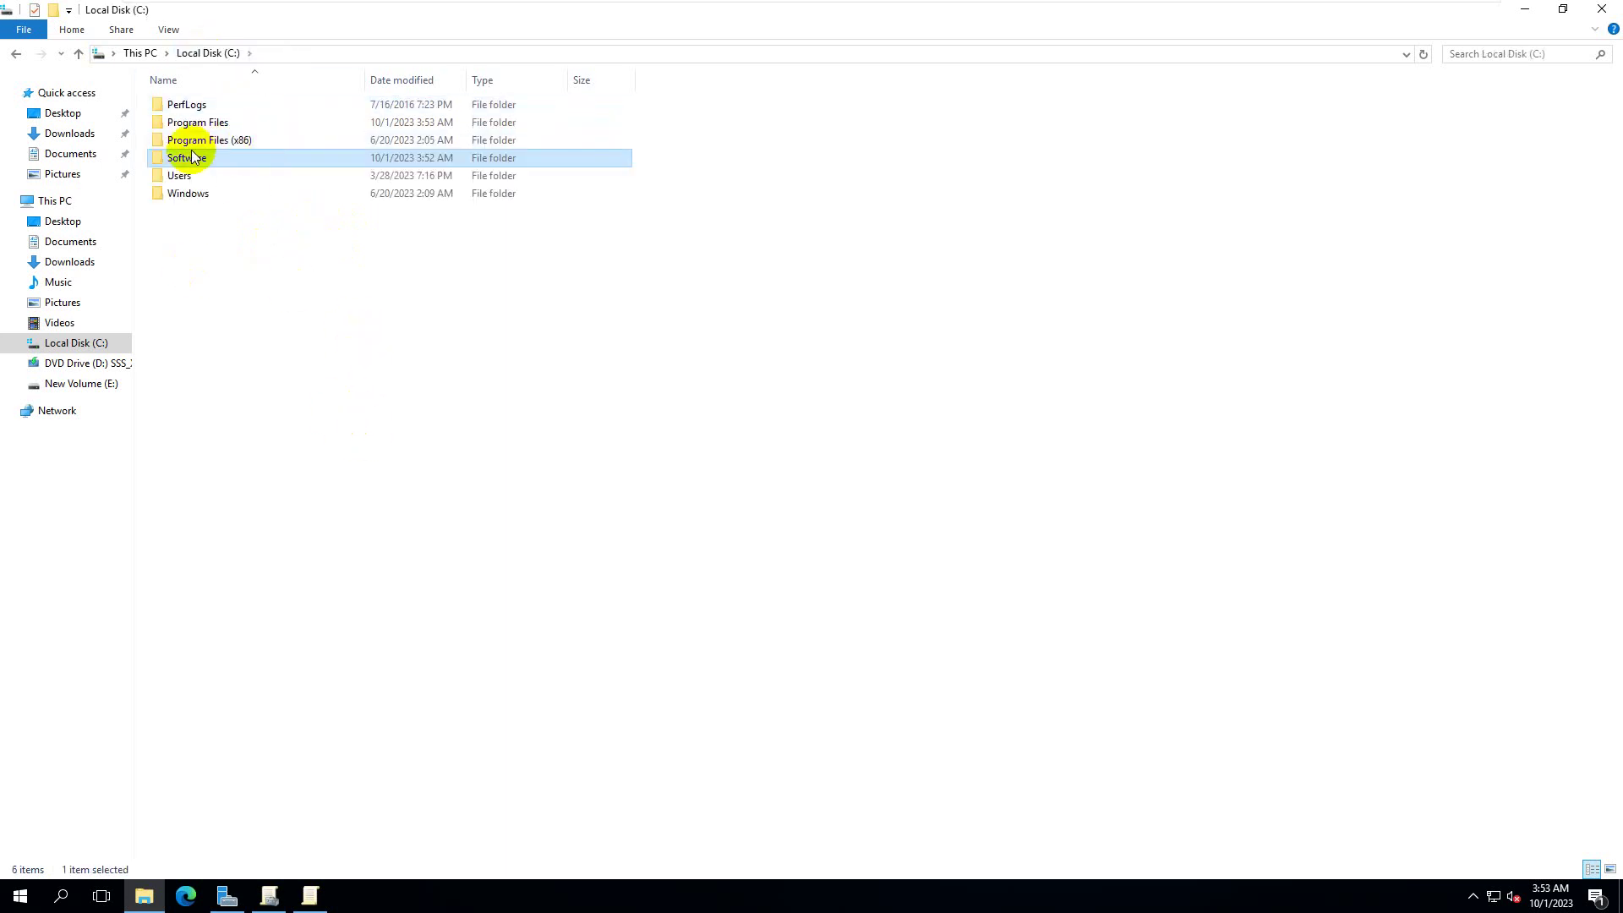
pyautogui.doubleClick(256, 157)
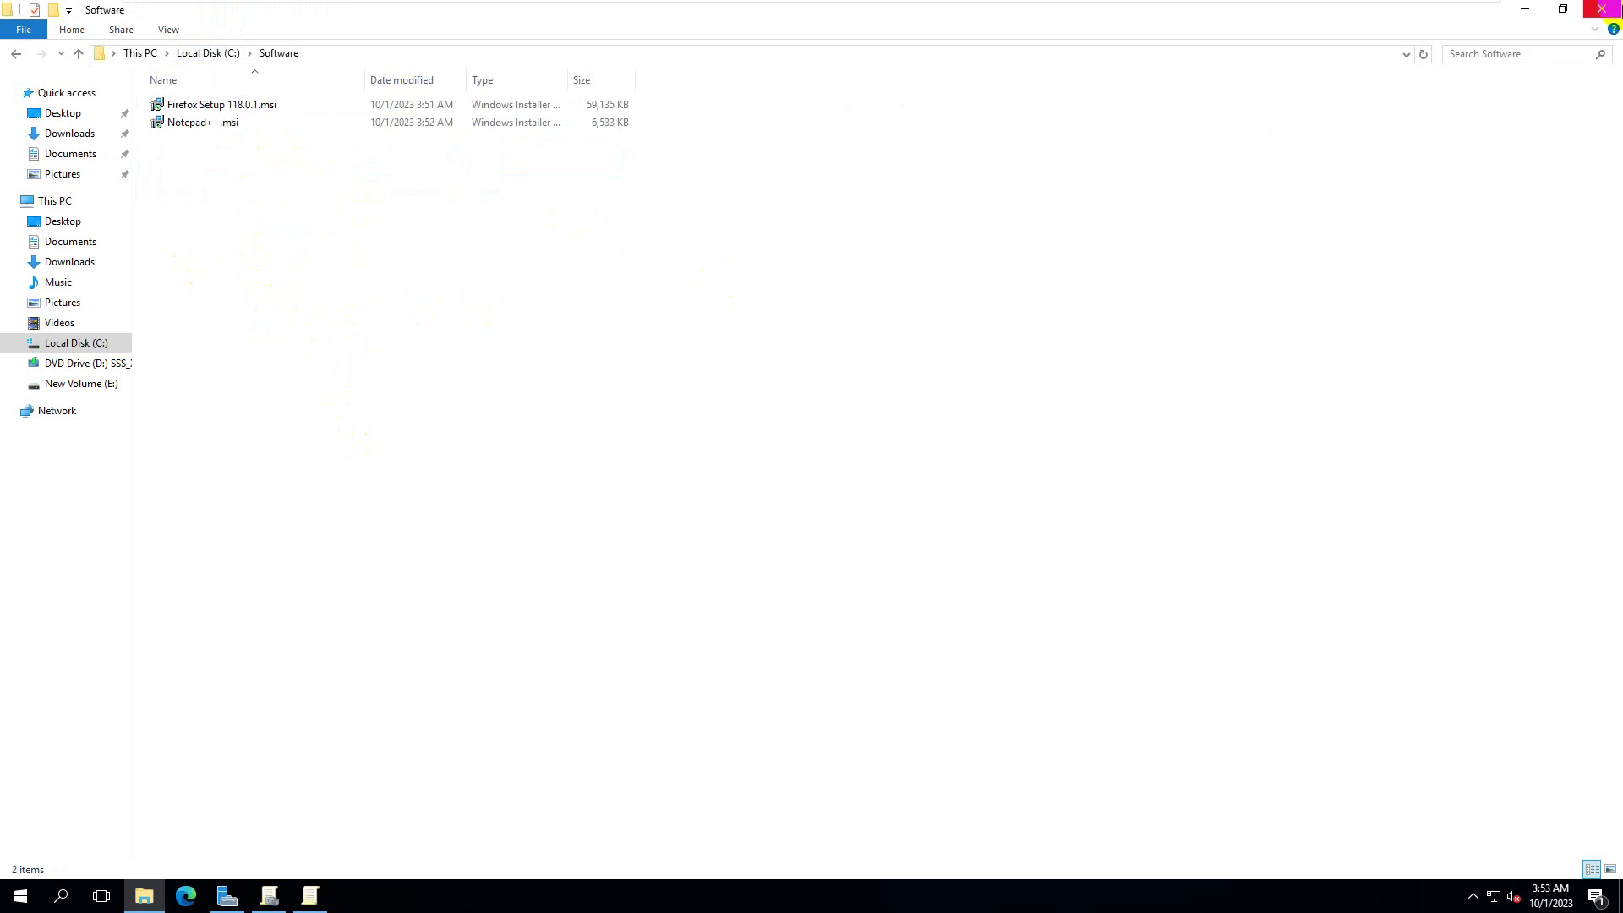
pyautogui.click(1602, 8)
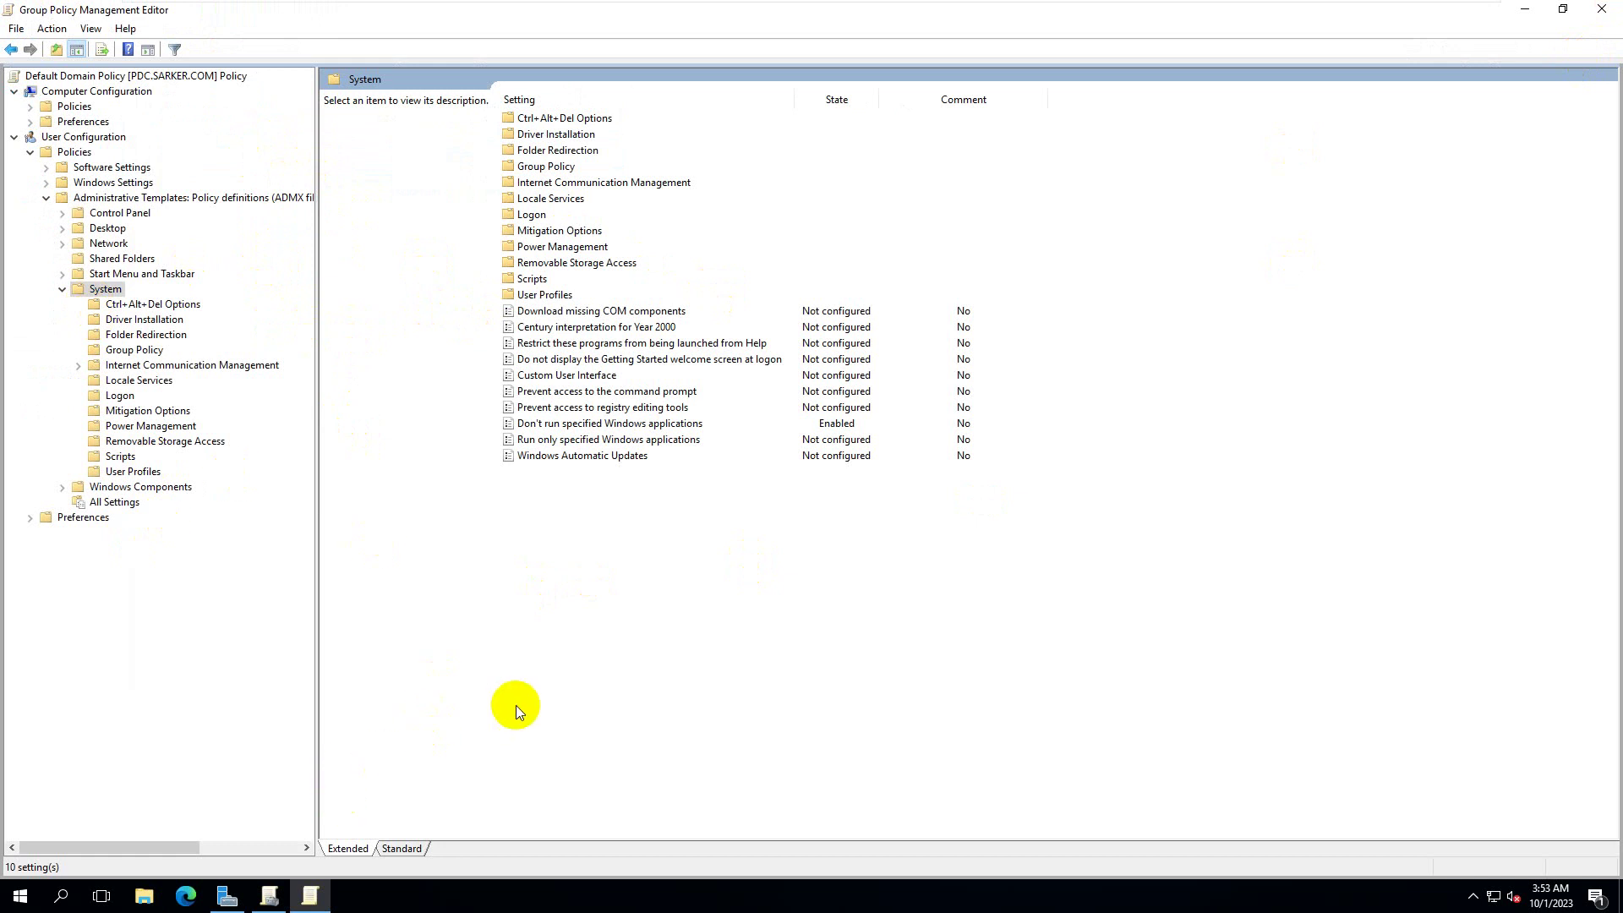
# - Expand the user Software Settings and start a New Package under Software installation
pyautogui.click(61, 289)
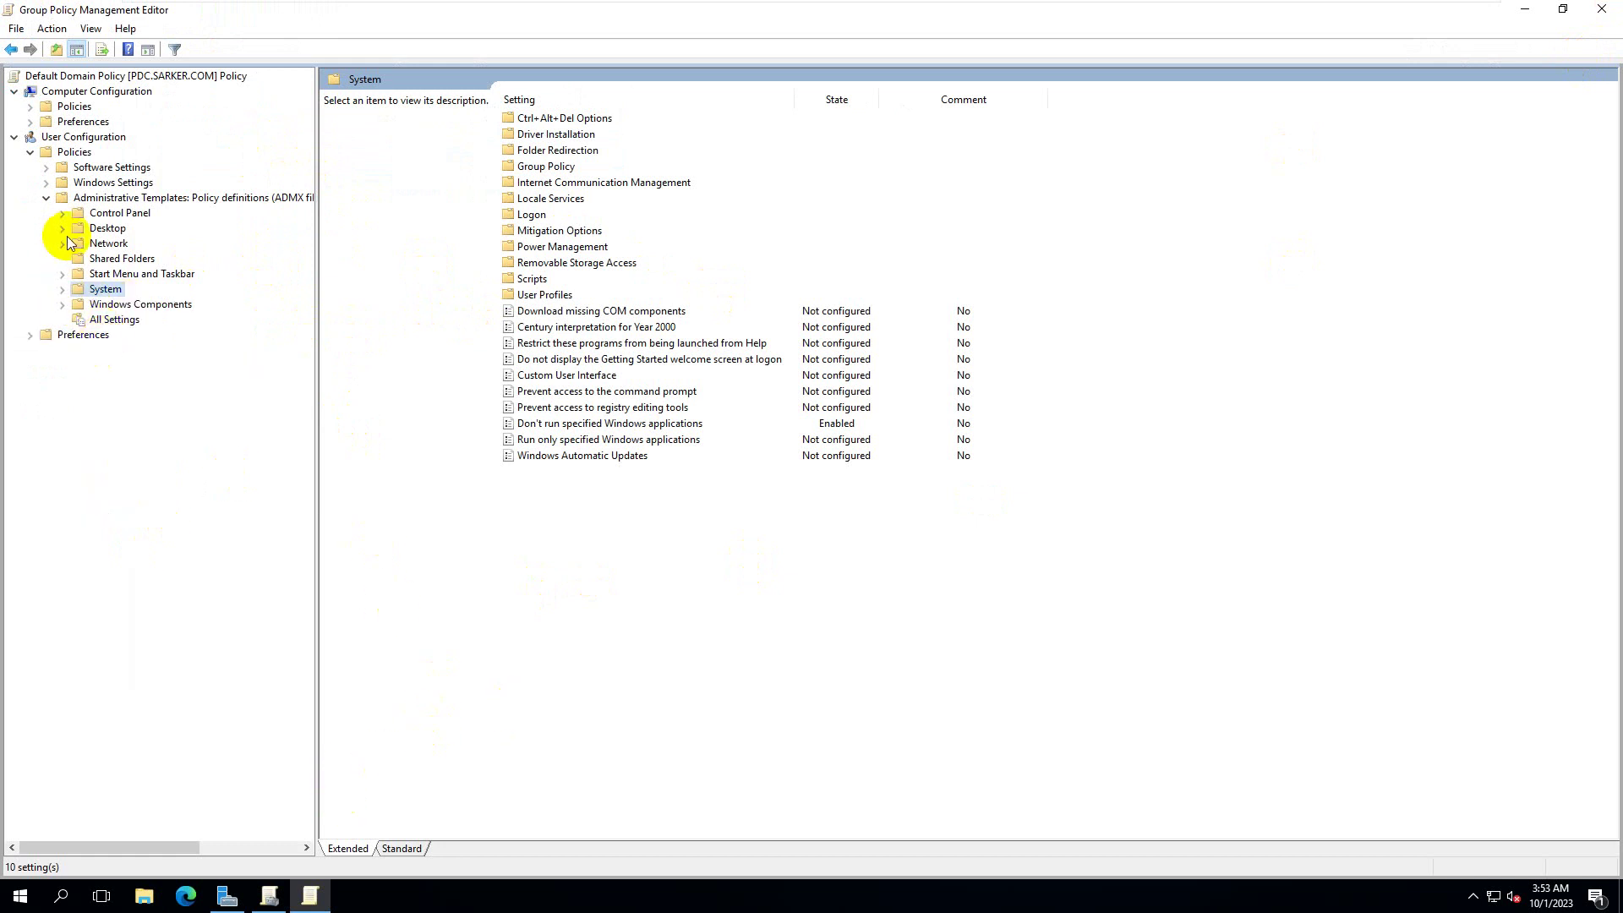
pyautogui.click(46, 197)
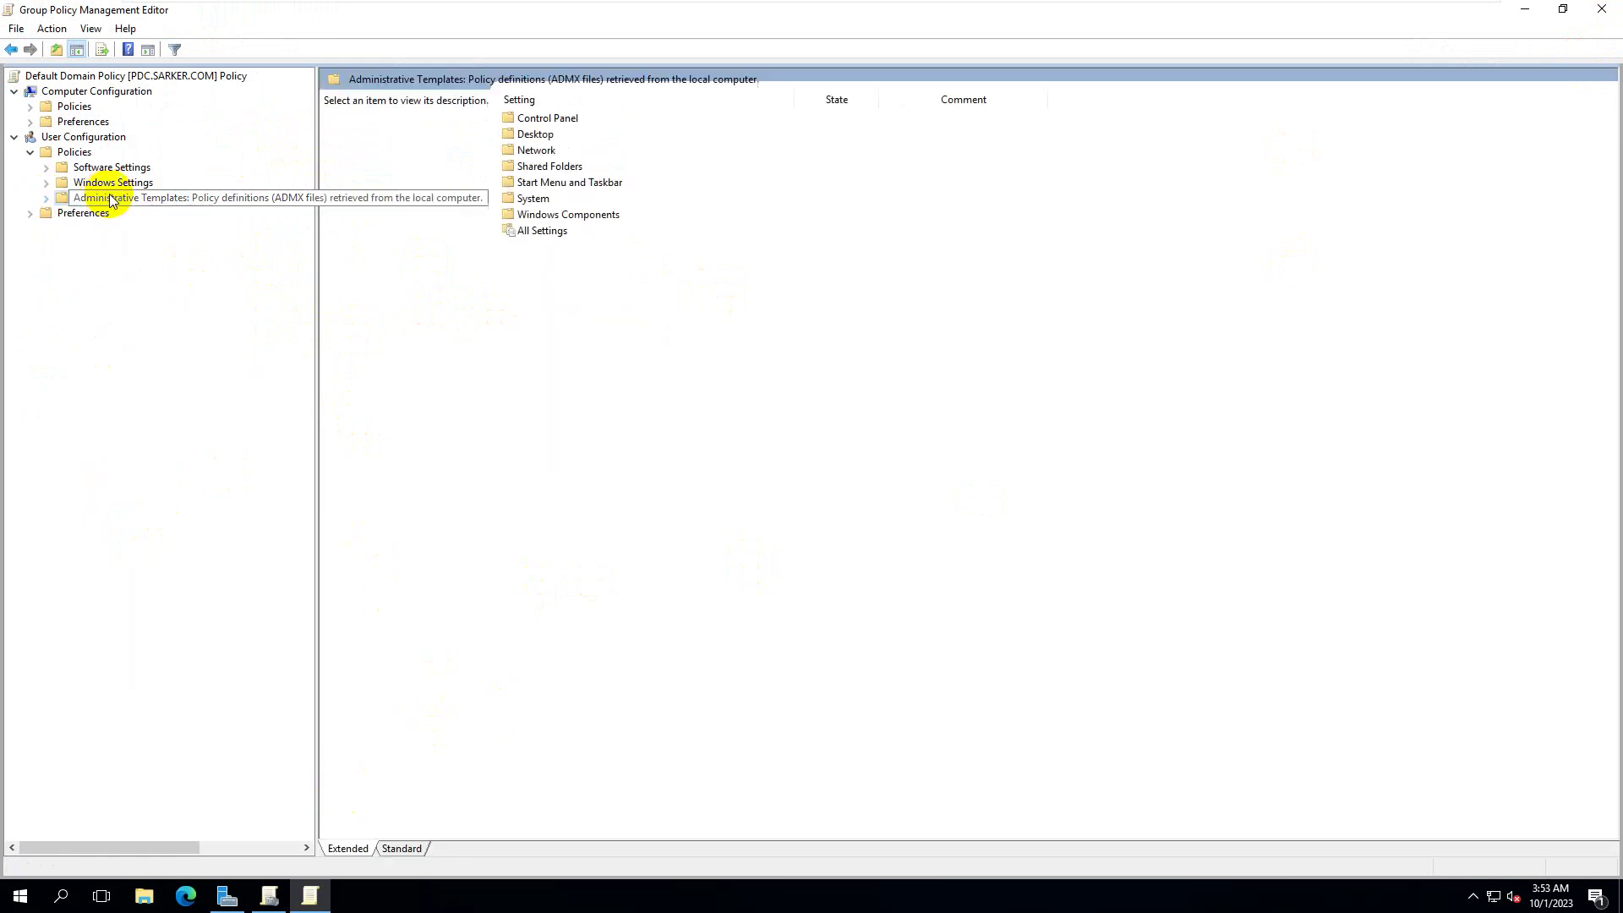
pyautogui.click(45, 168)
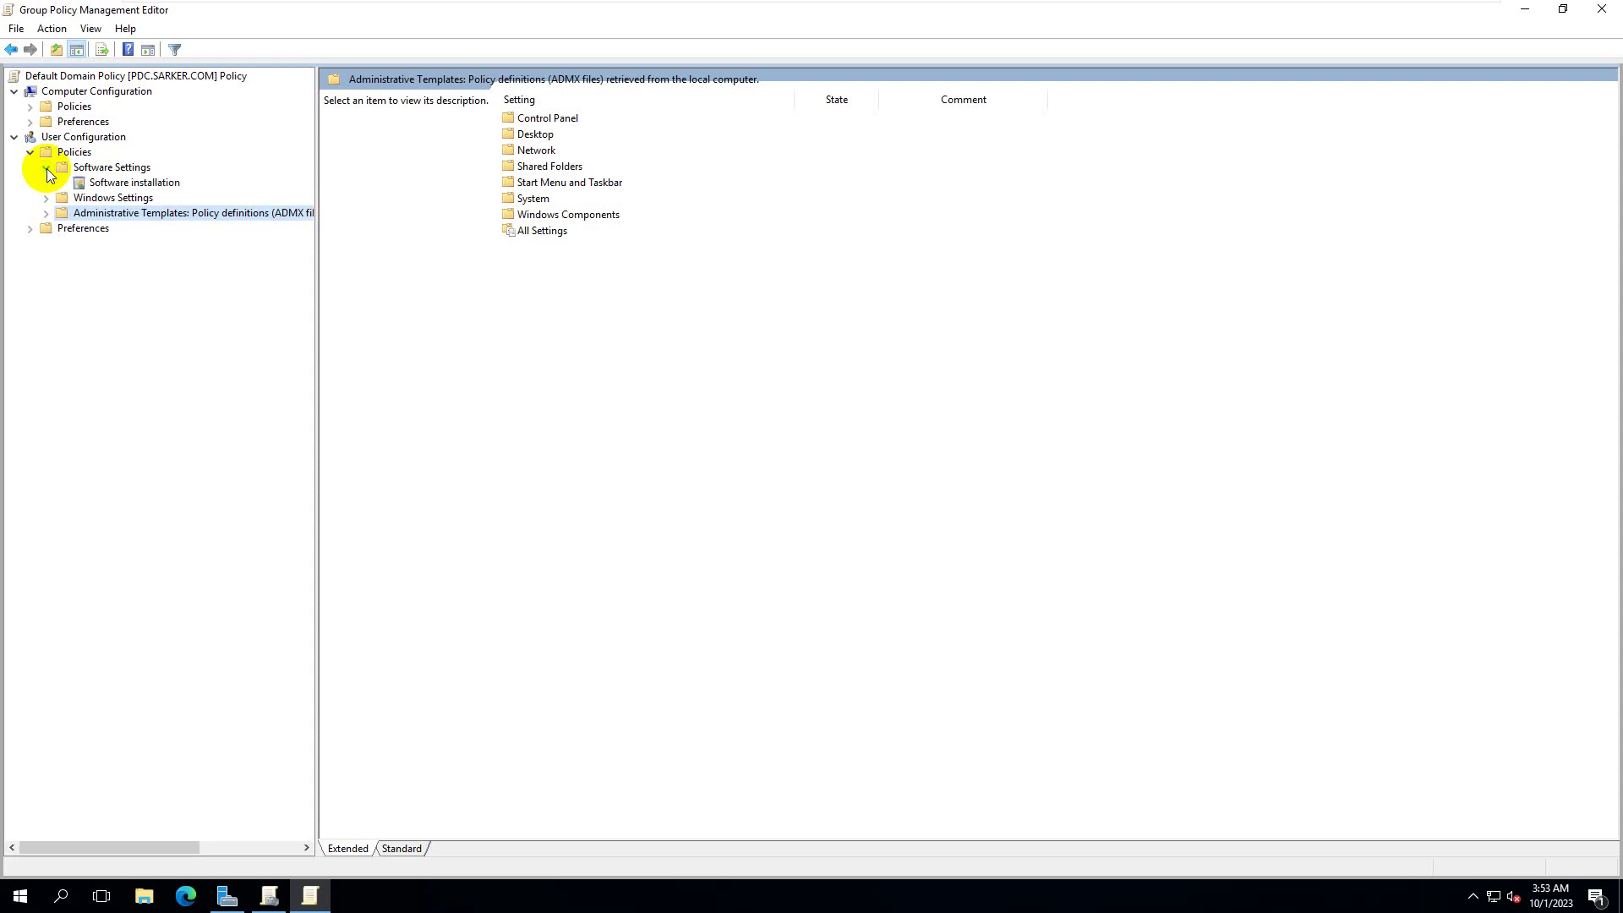
pyautogui.click(128, 183)
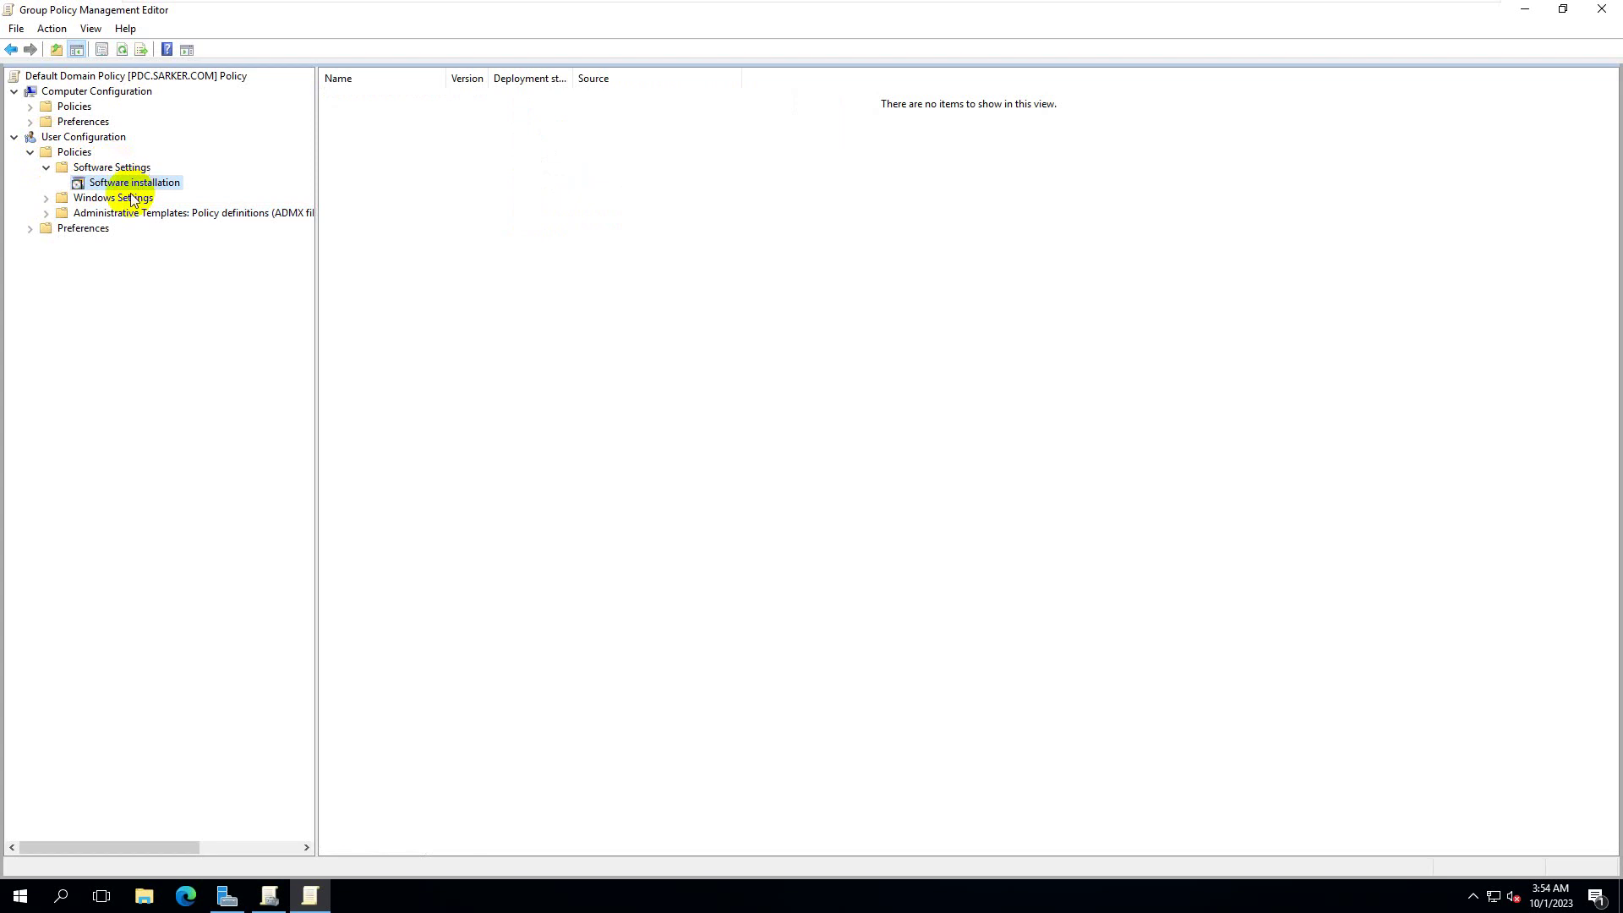
pyautogui.rightClick(176, 188)
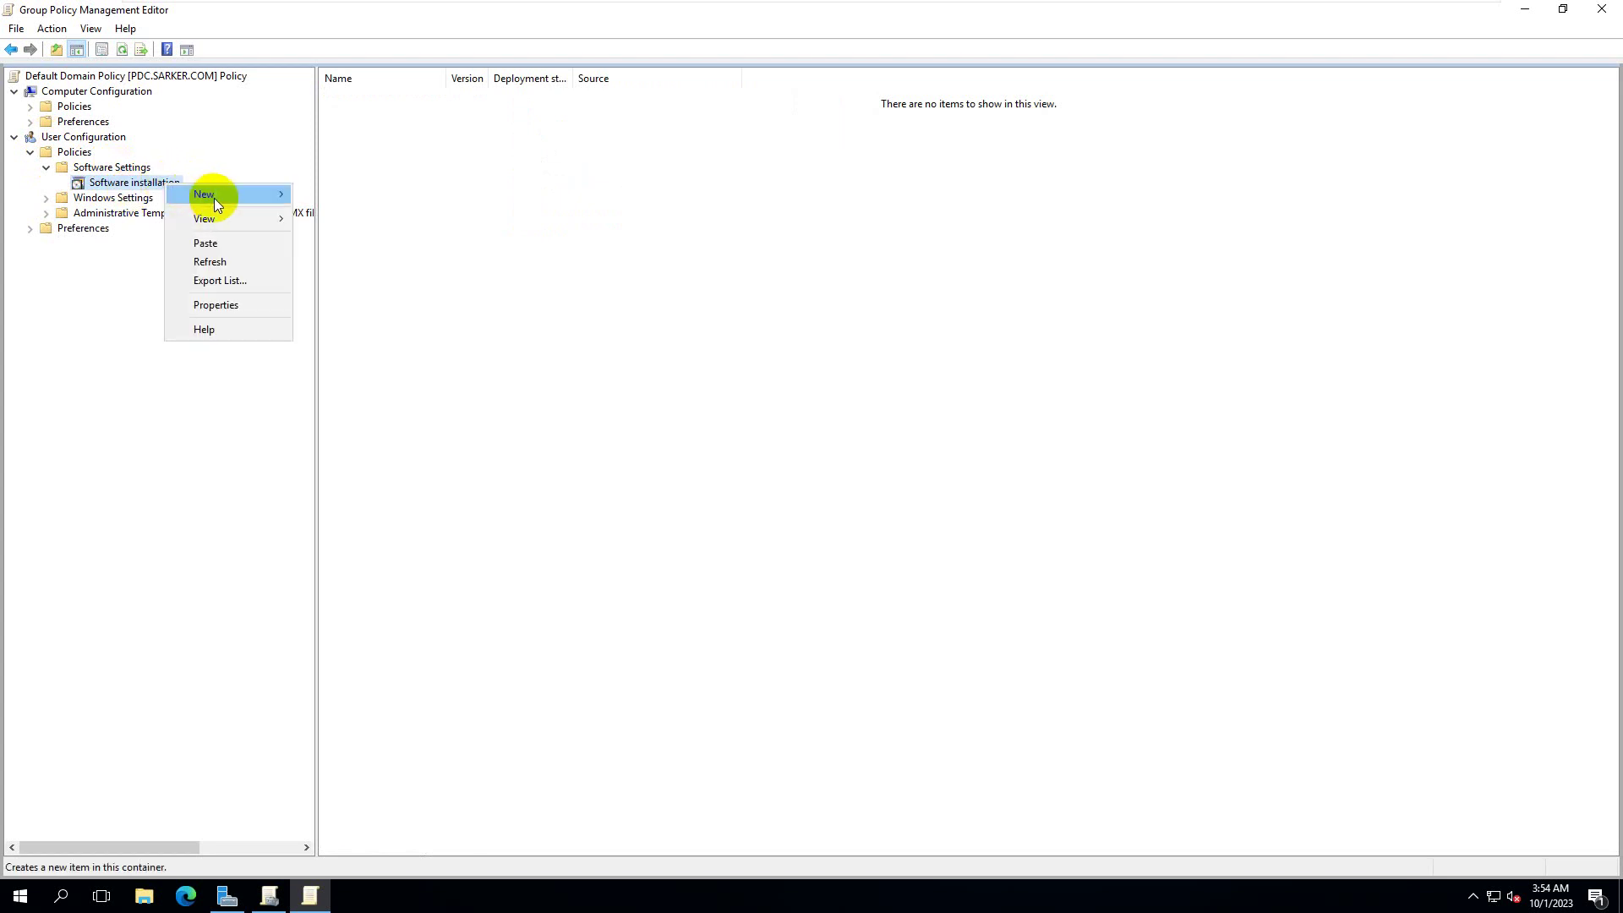
pyautogui.moveTo(218, 196)
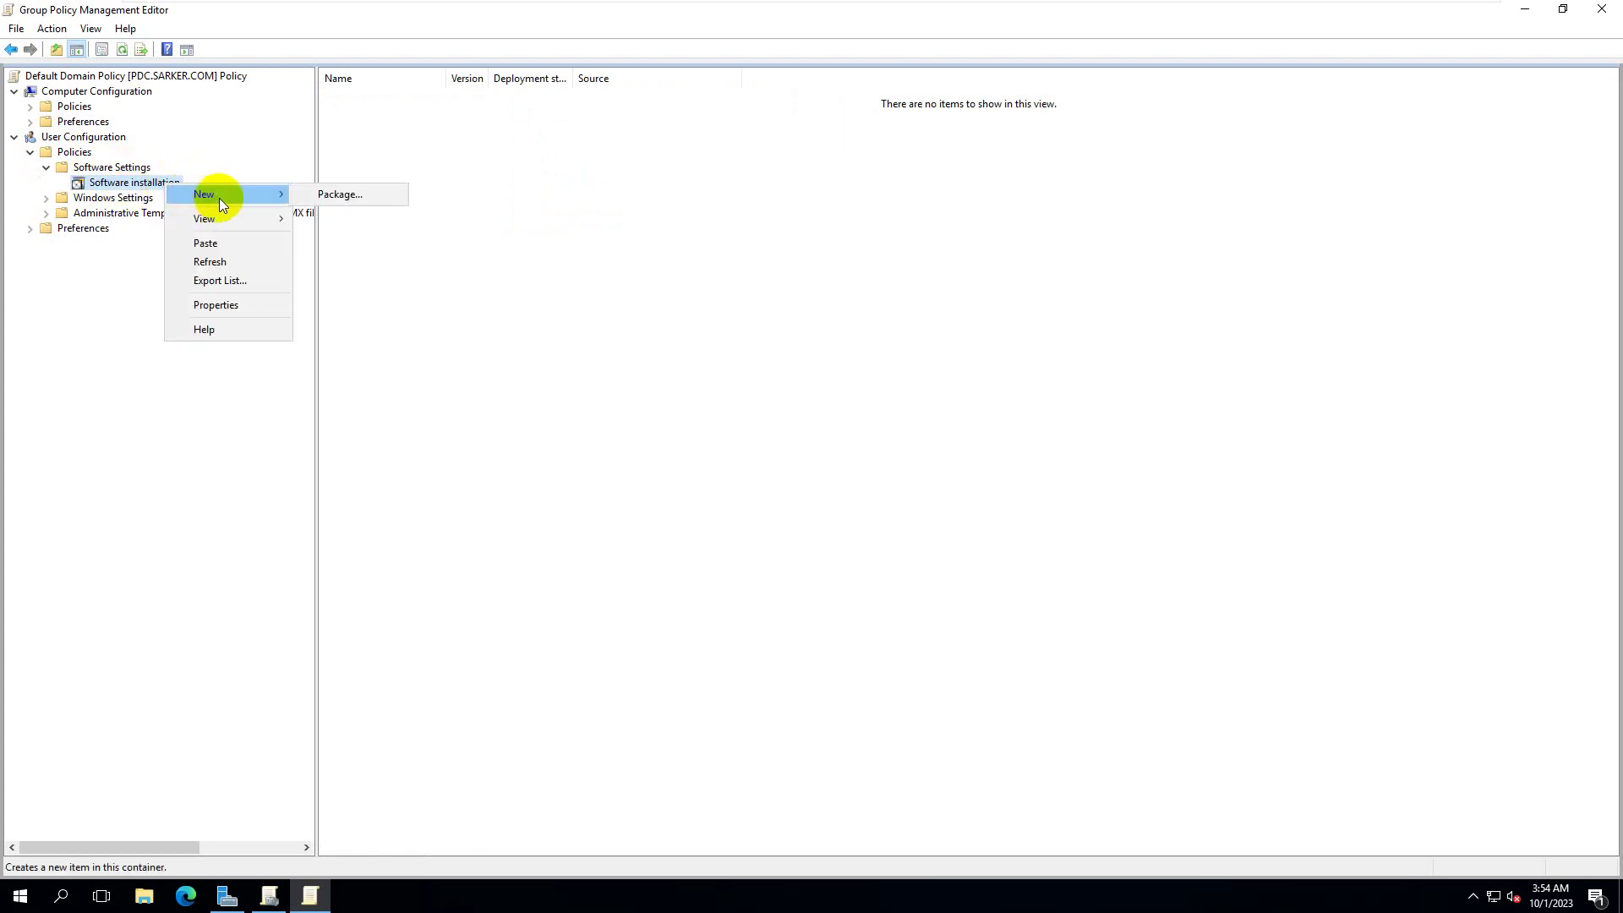
pyautogui.click(352, 196)
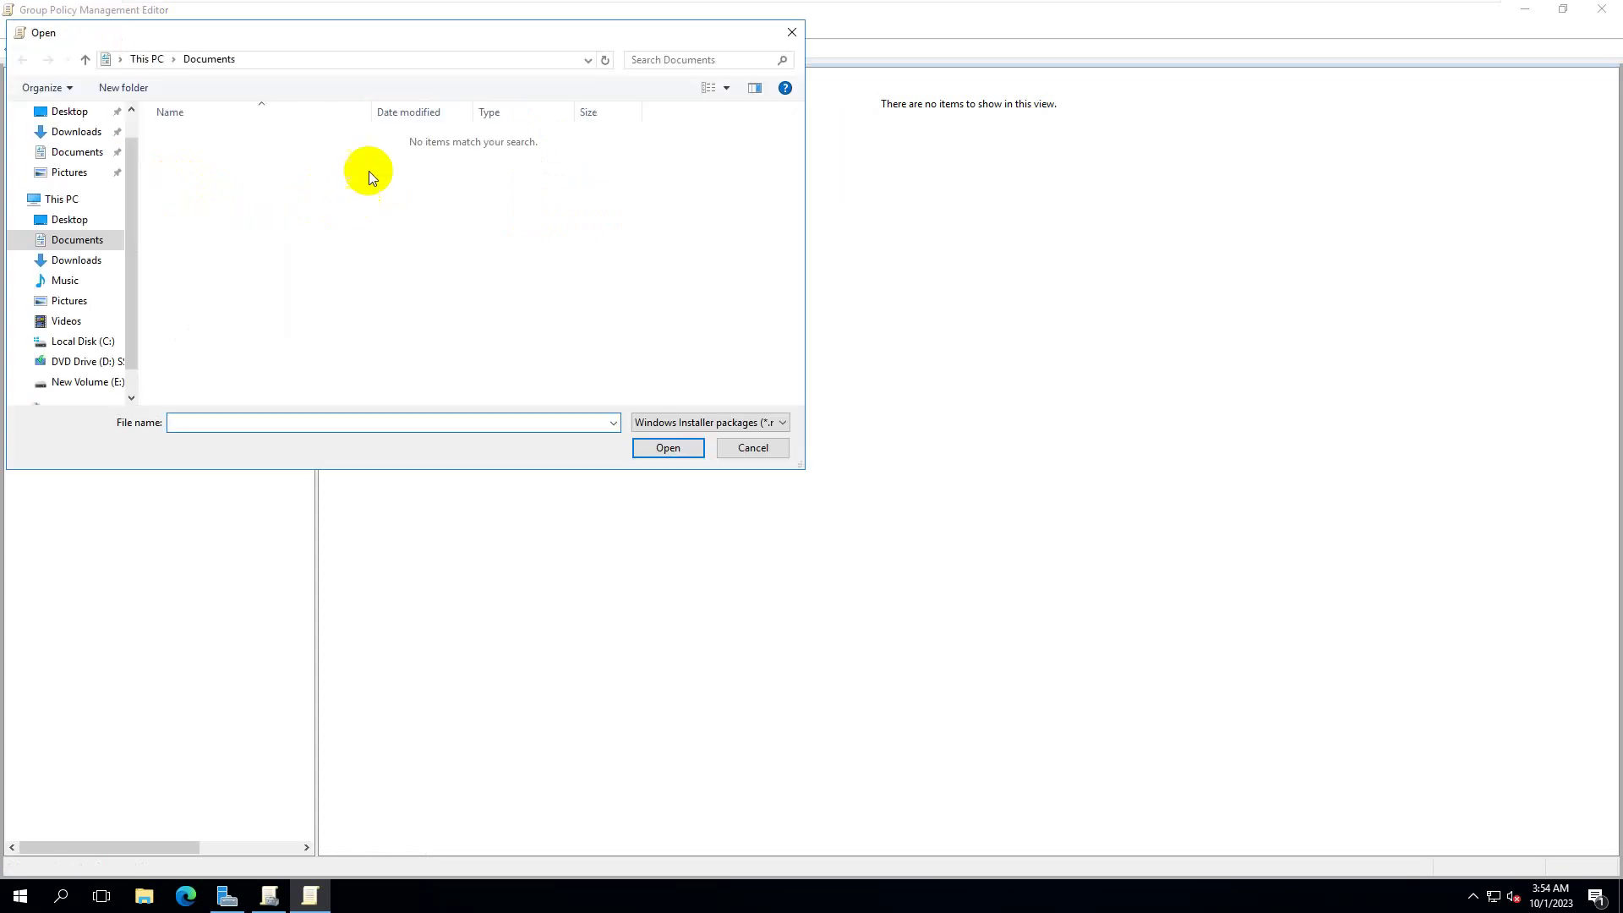
# - Centre the Open dialog, browse to C:\Software, and select the C: drive part of the address path
pyautogui.moveTo(362, 43); pyautogui.dragTo(852, 147)
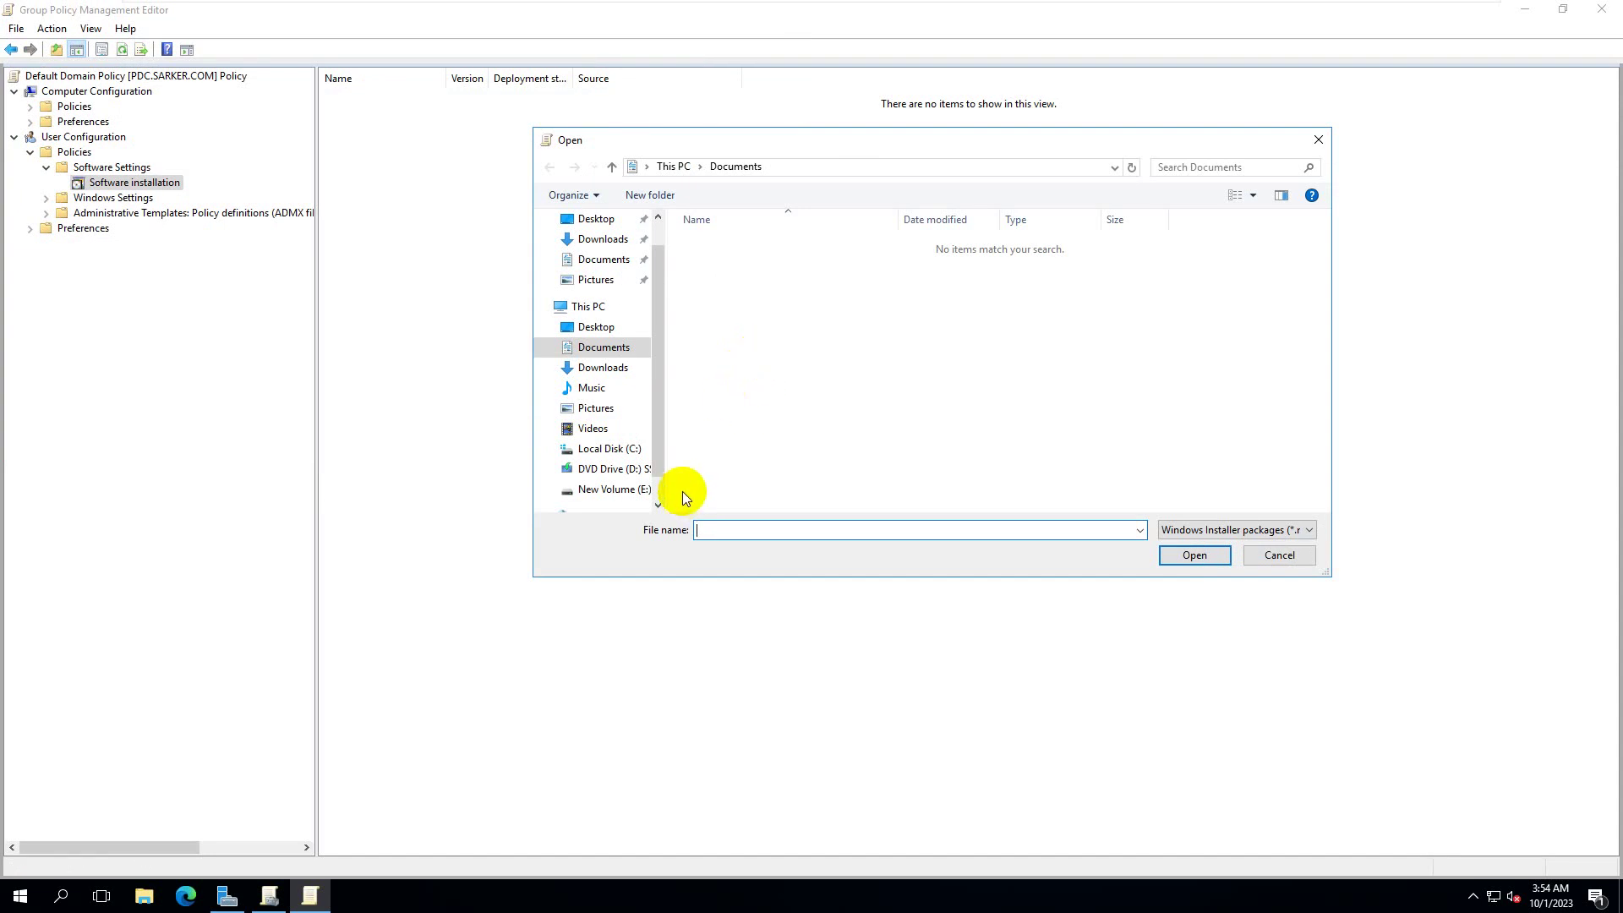
pyautogui.click(632, 453)
pyautogui.doubleClick(728, 298)
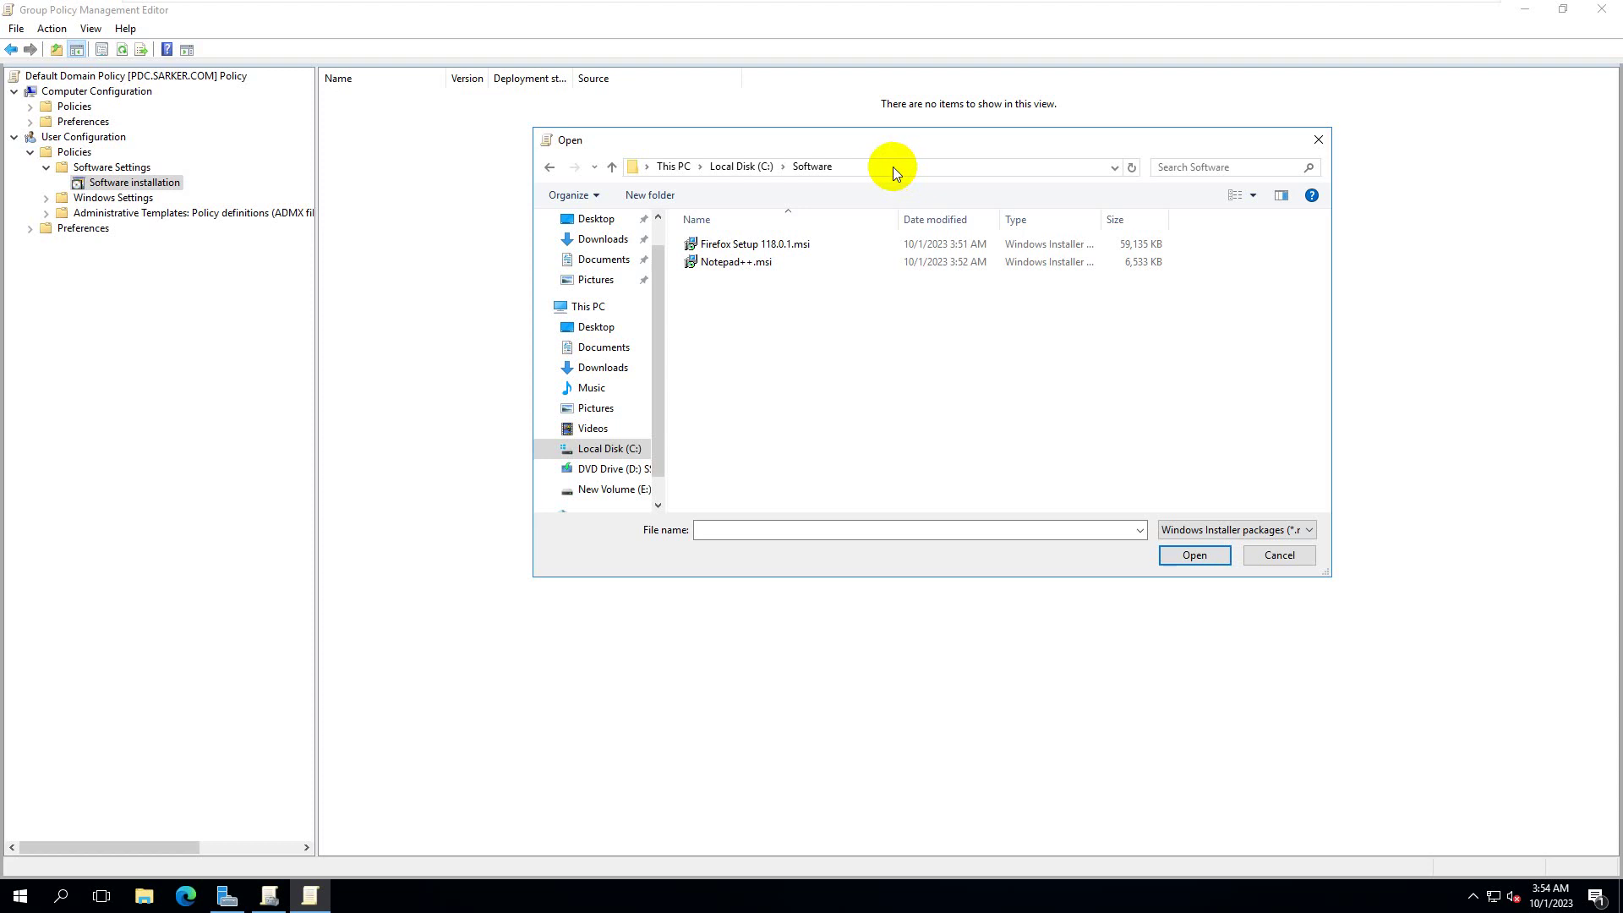
pyautogui.click(892, 169)
pyautogui.click(871, 166)
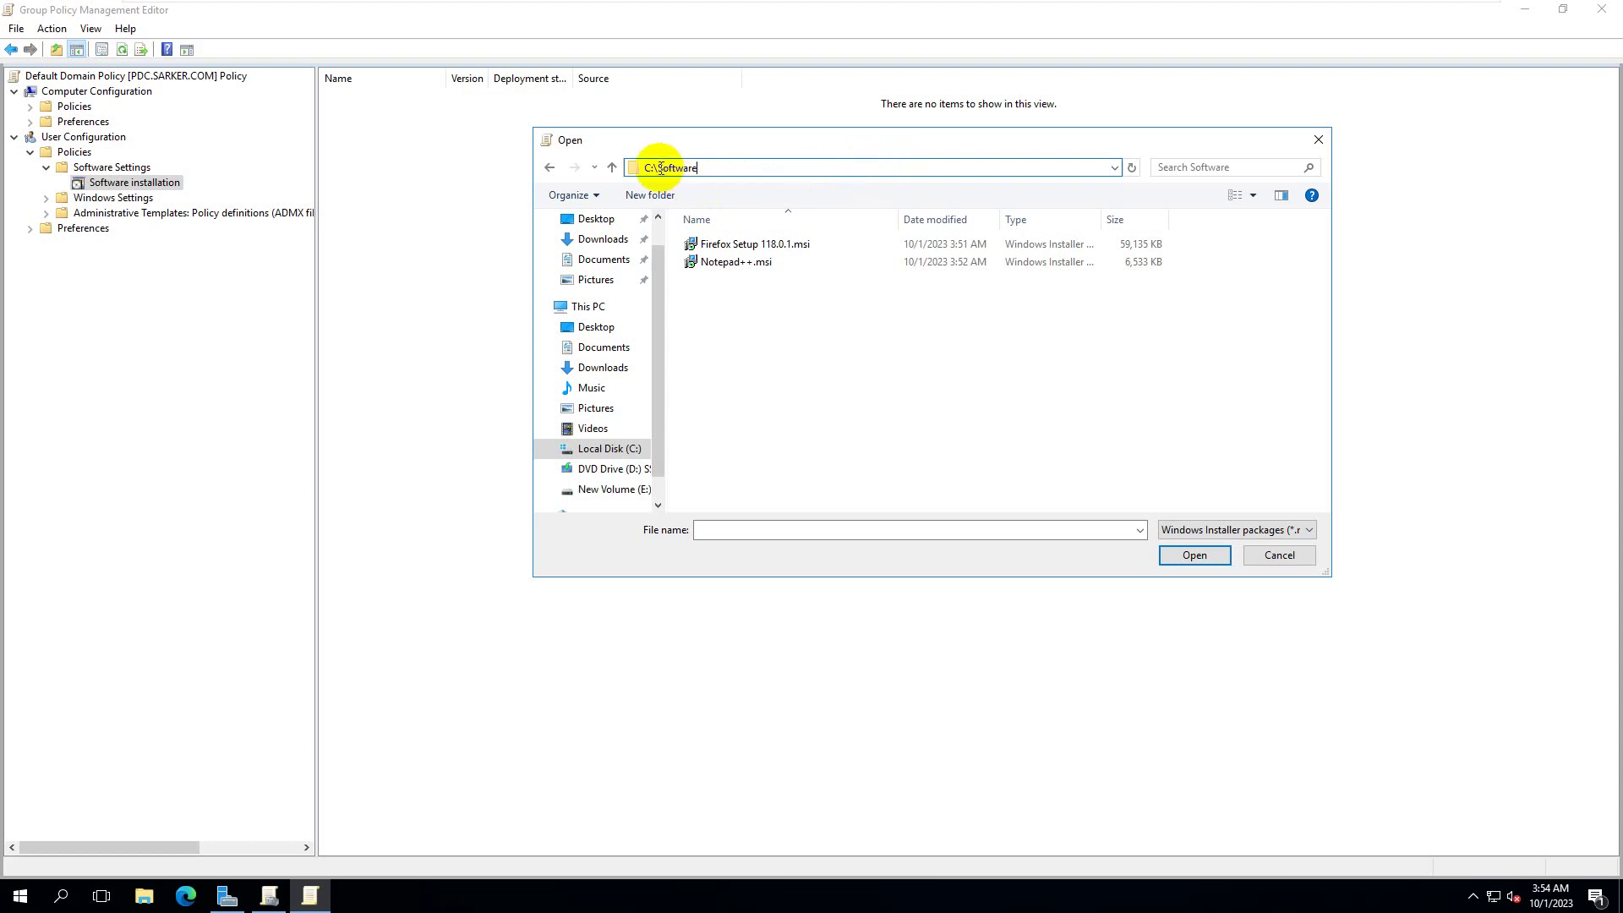
pyautogui.moveTo(661, 167); pyautogui.dragTo(643, 167)
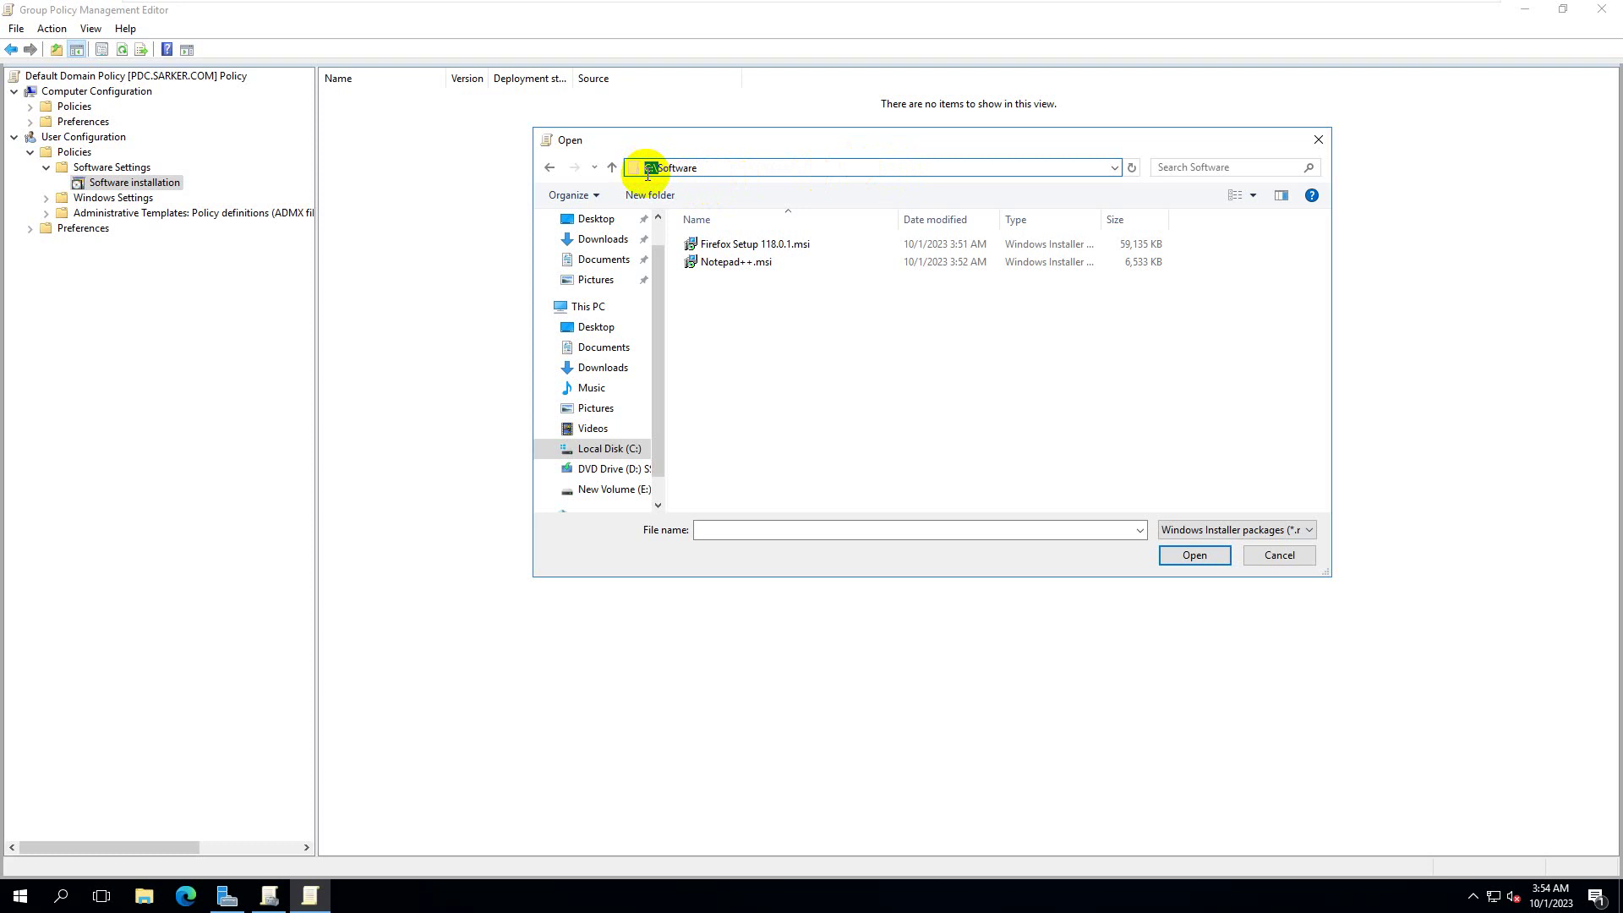
pyautogui.click(228, 900)
pyautogui.click(246, 811)
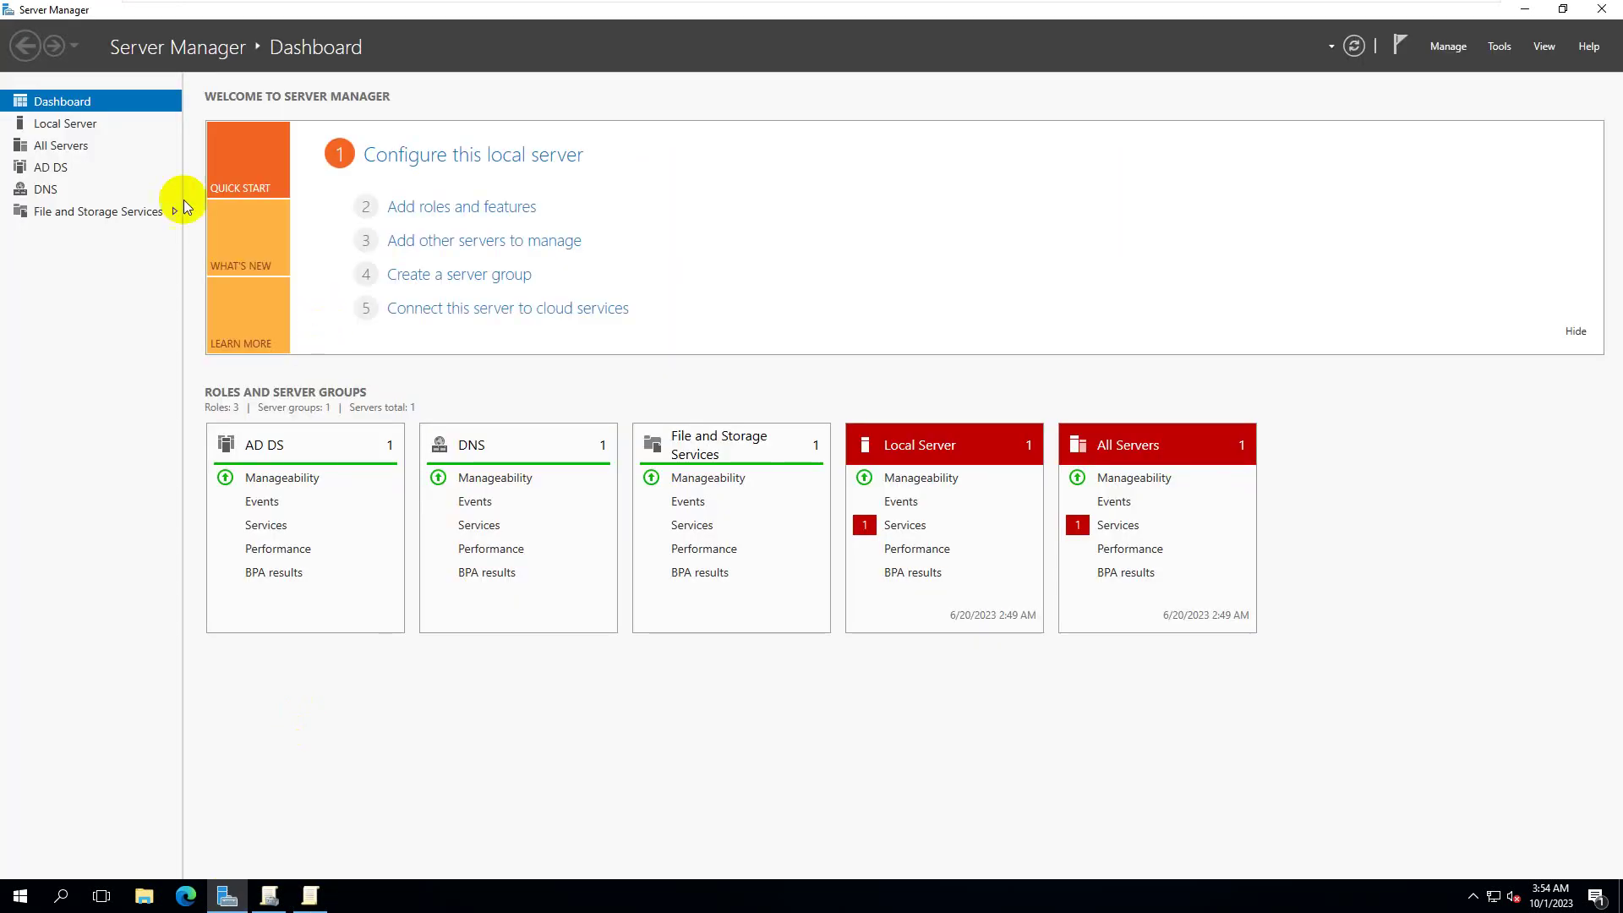
pyautogui.click(61, 123)
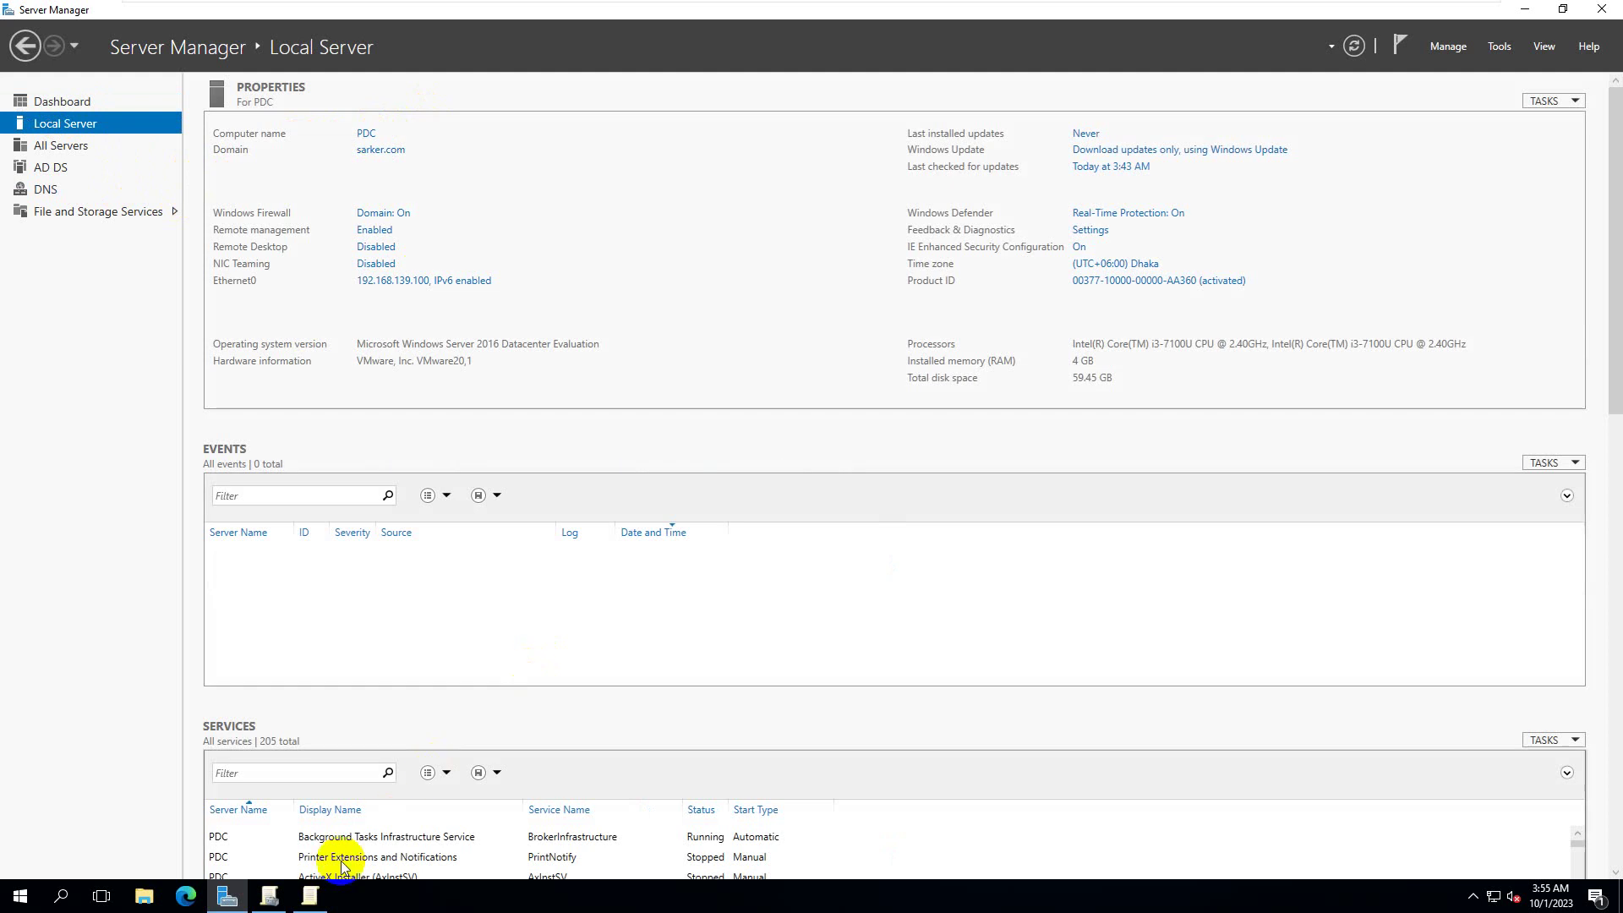
pyautogui.click(309, 896)
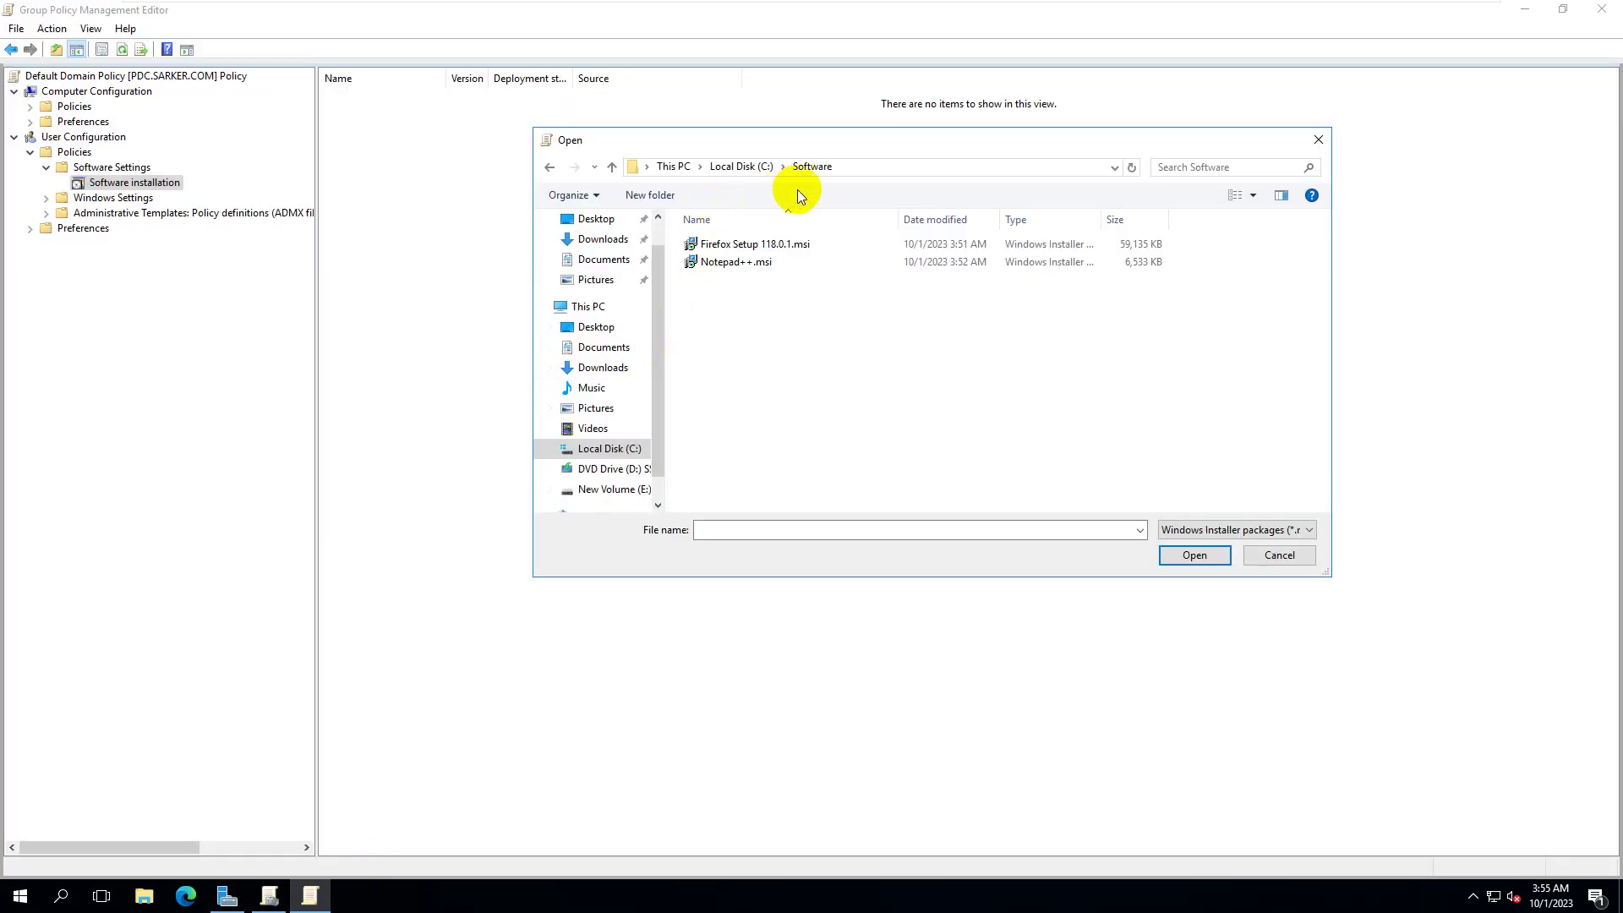
# - Try replacing C: with \pdc in the file picker path and dismiss the network error
pyautogui.click(874, 170)
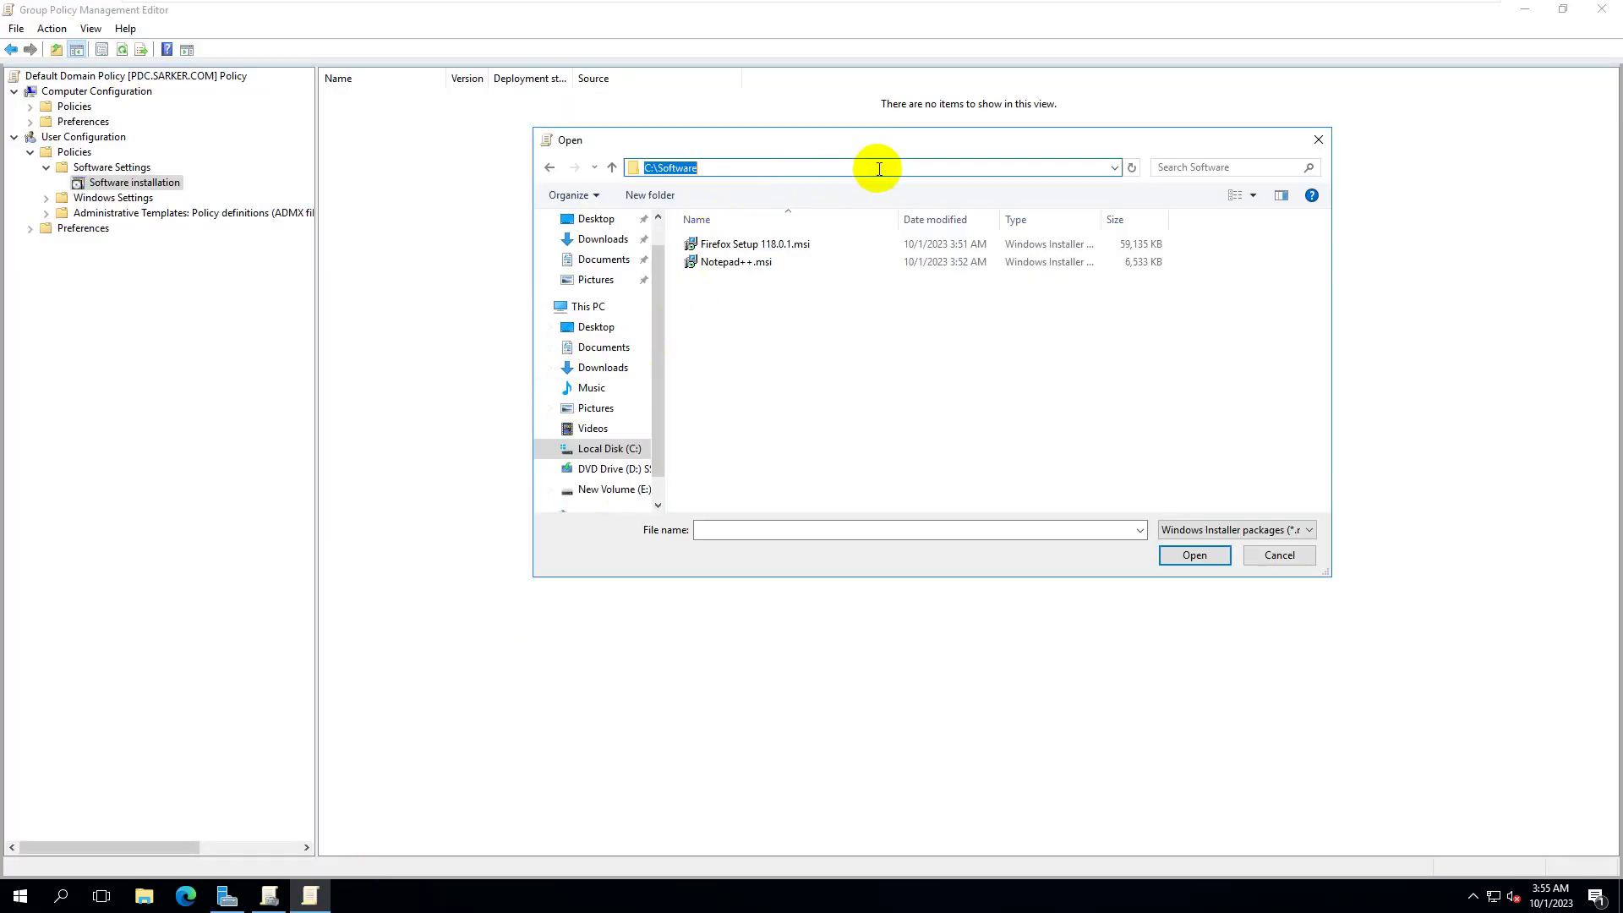
pyautogui.click(657, 168)
pyautogui.hotkey('shift', 'Left')
pyautogui.hotkey('shift', 'Left')
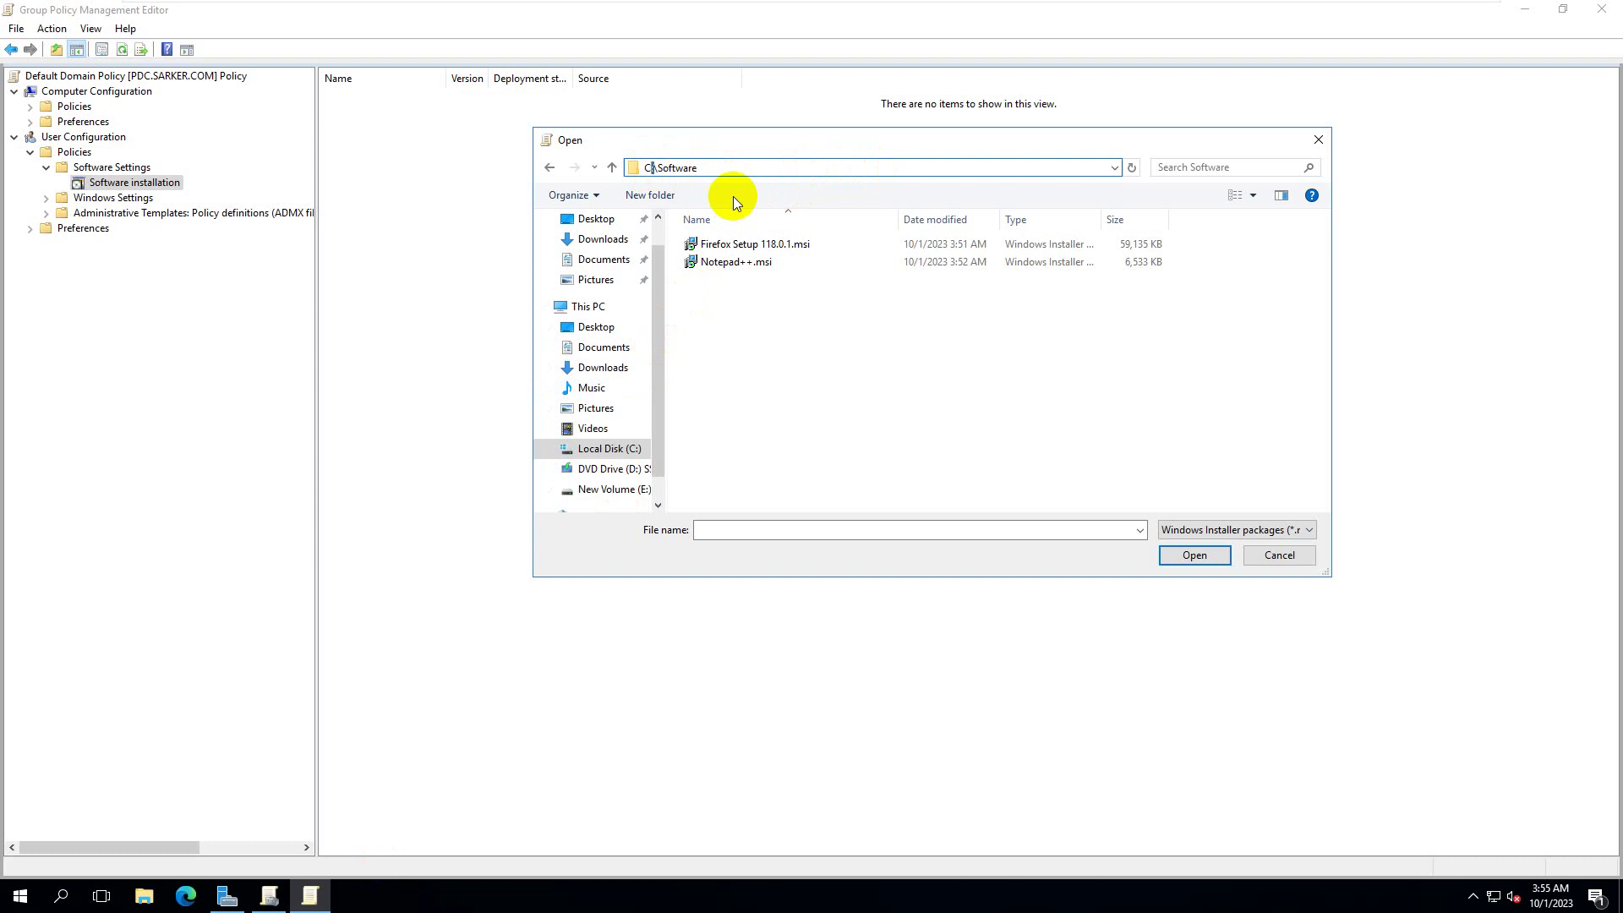
pyautogui.write('\\\\pdc')
pyautogui.press('Return')
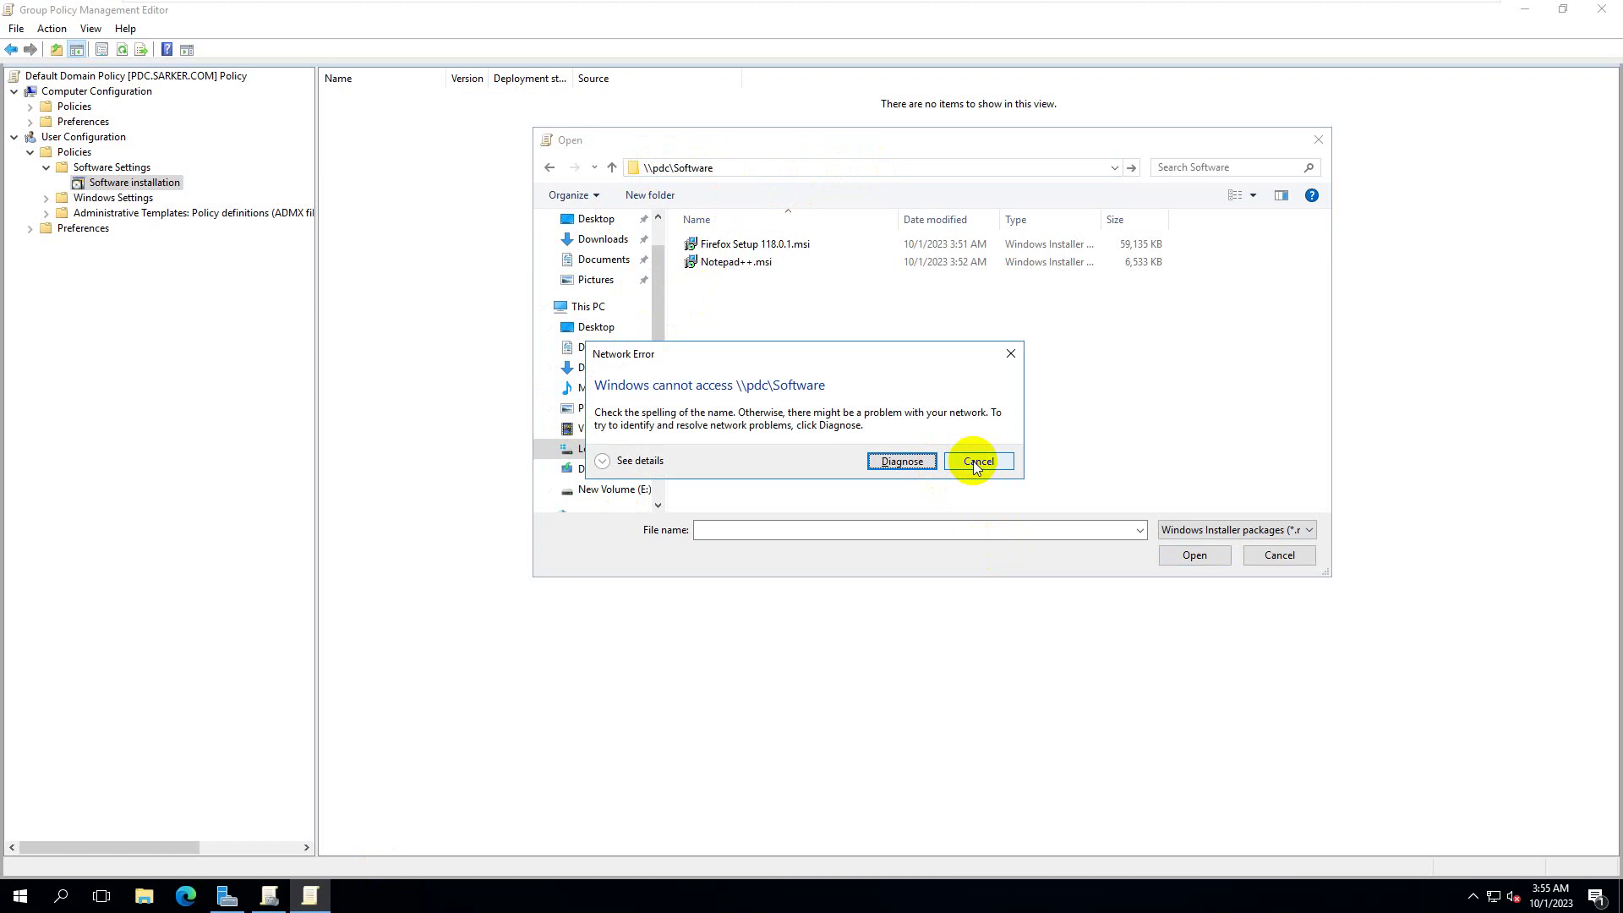
pyautogui.click(977, 463)
# - Retry the path as \\PDC\Software, dismiss the error again, and cancel the file picker
pyautogui.click(674, 168)
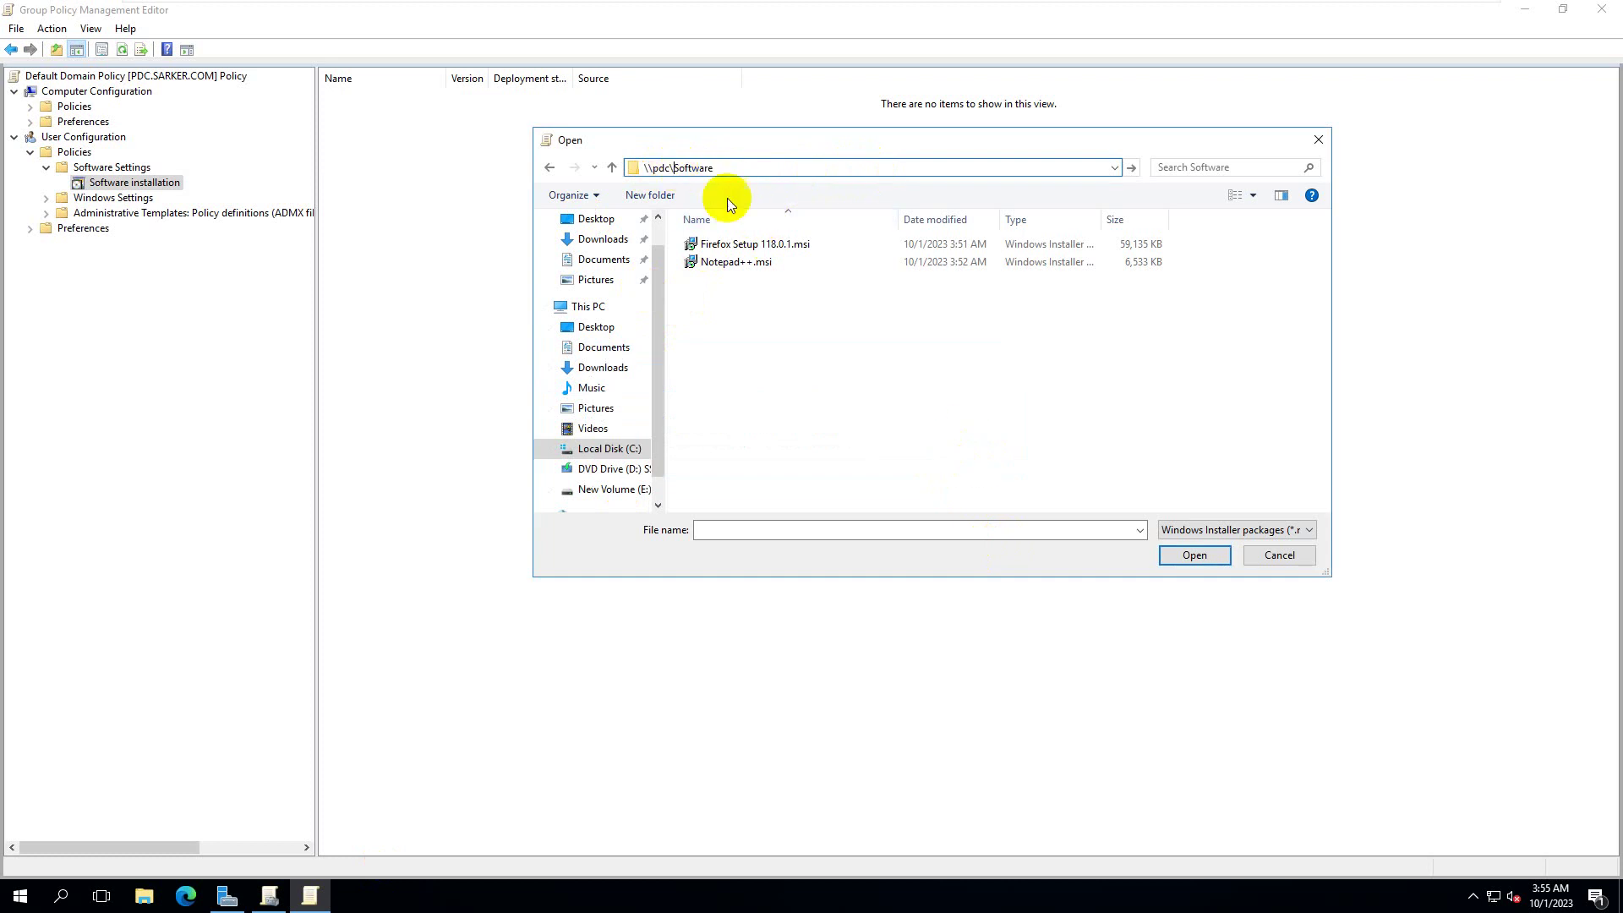
pyautogui.hotkey('shift', 'Left')
pyautogui.hotkey('shift', 'Left')
pyautogui.hotkey('shift', 'Left')
pyautogui.write('PDC')
pyautogui.press('Return')
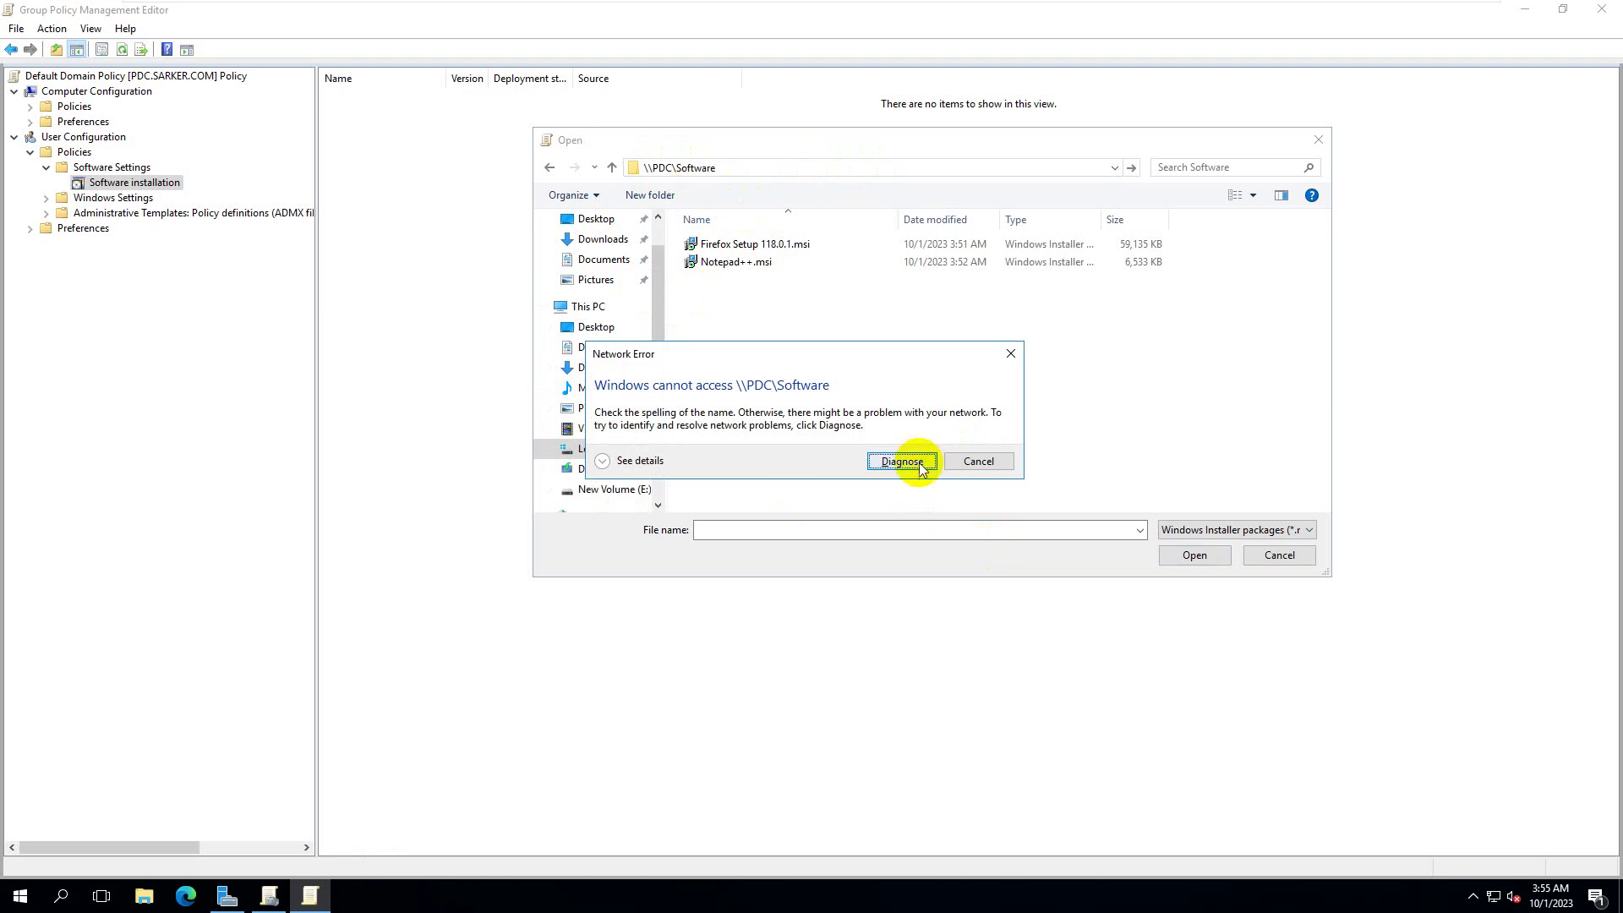
pyautogui.click(976, 461)
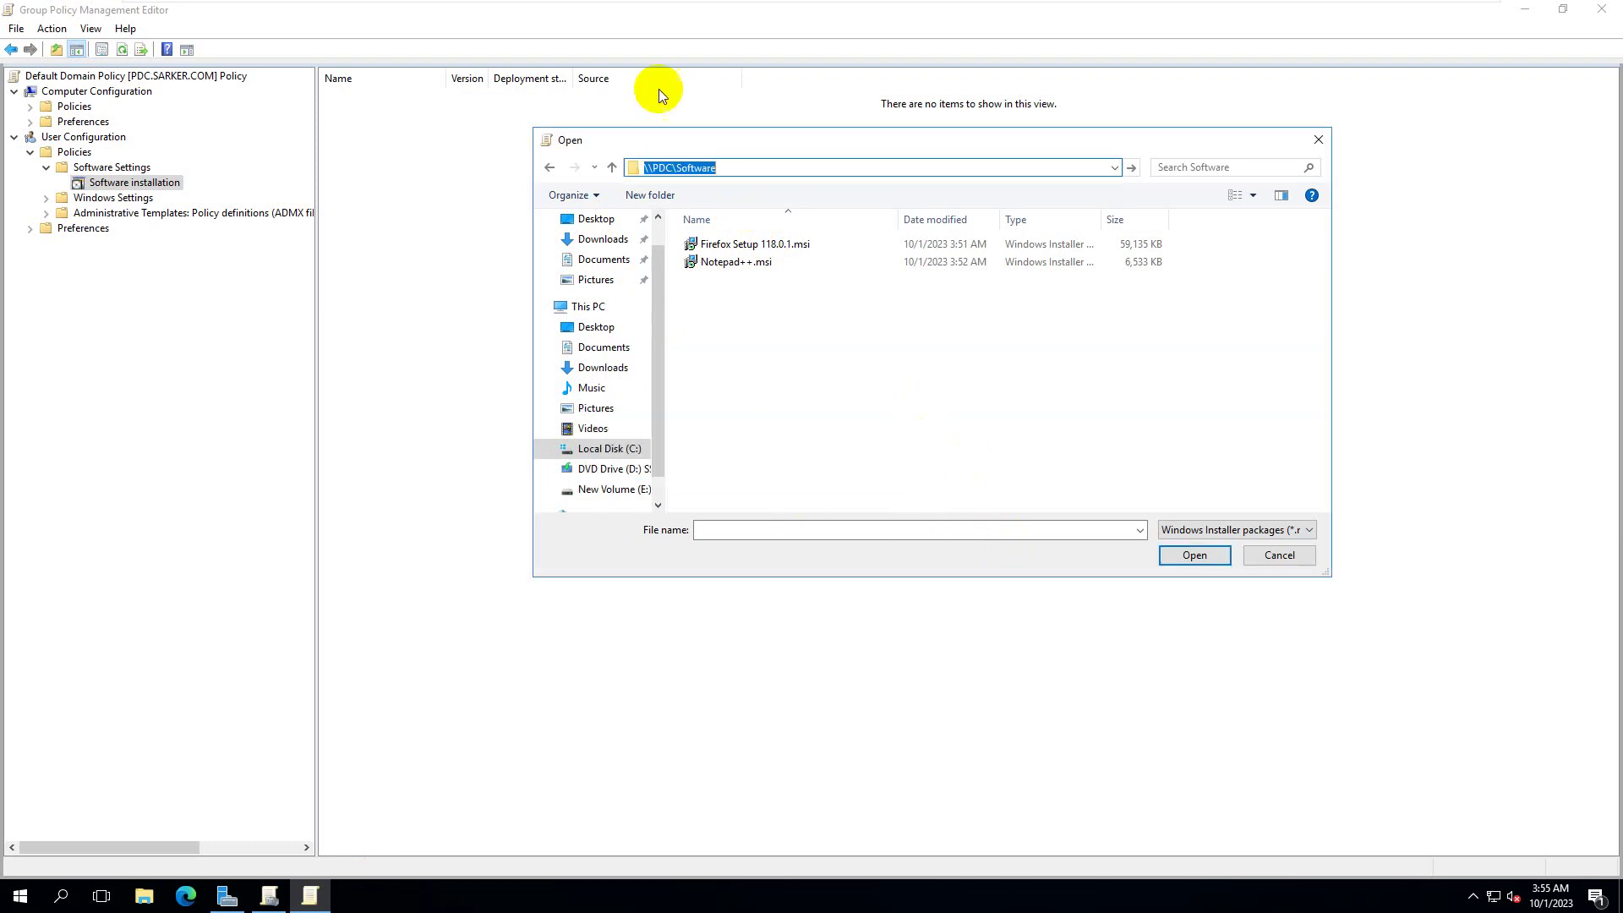
pyautogui.click(747, 169)
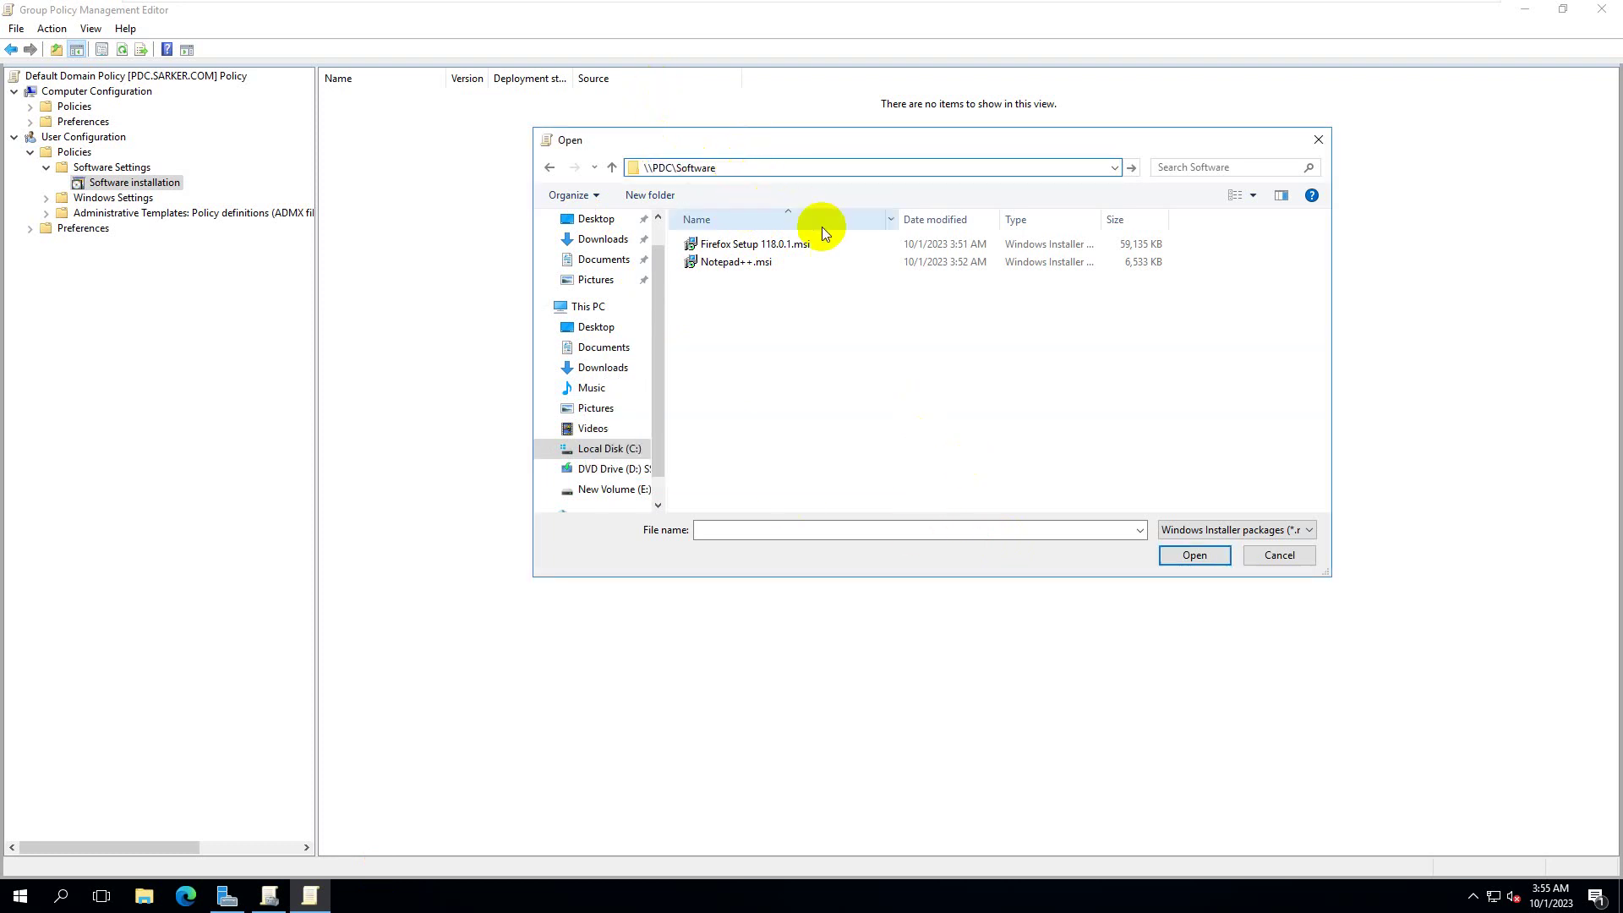
pyautogui.click(1280, 555)
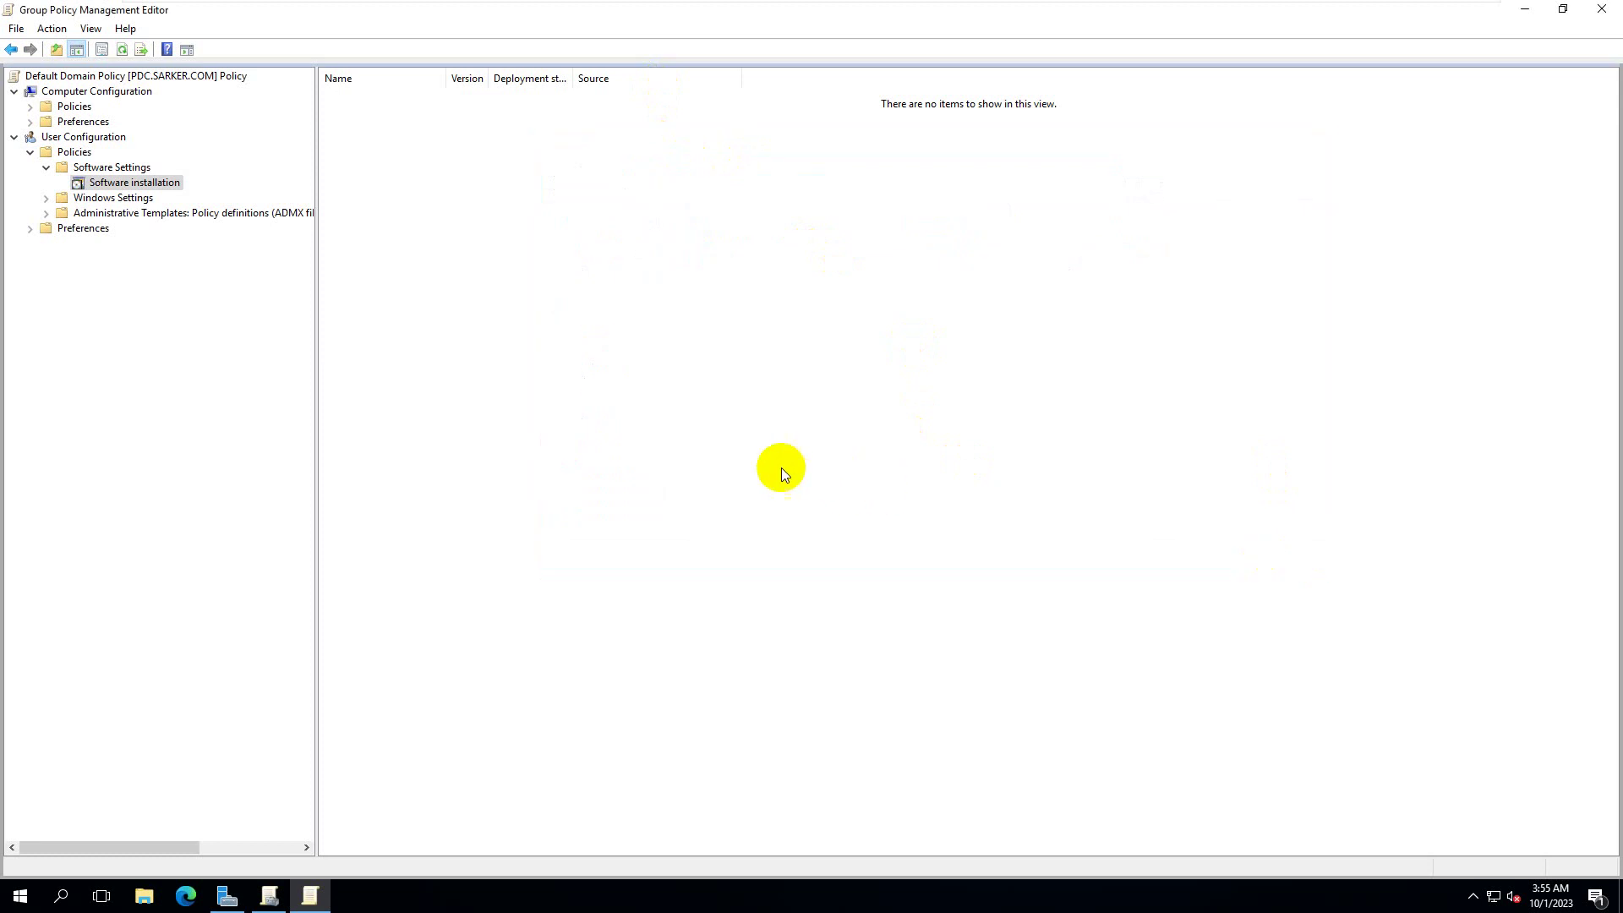
# - In File Explorer, try \\PDC\Software from C:\Software, dismiss the network error, and return to C:
pyautogui.click(144, 895)
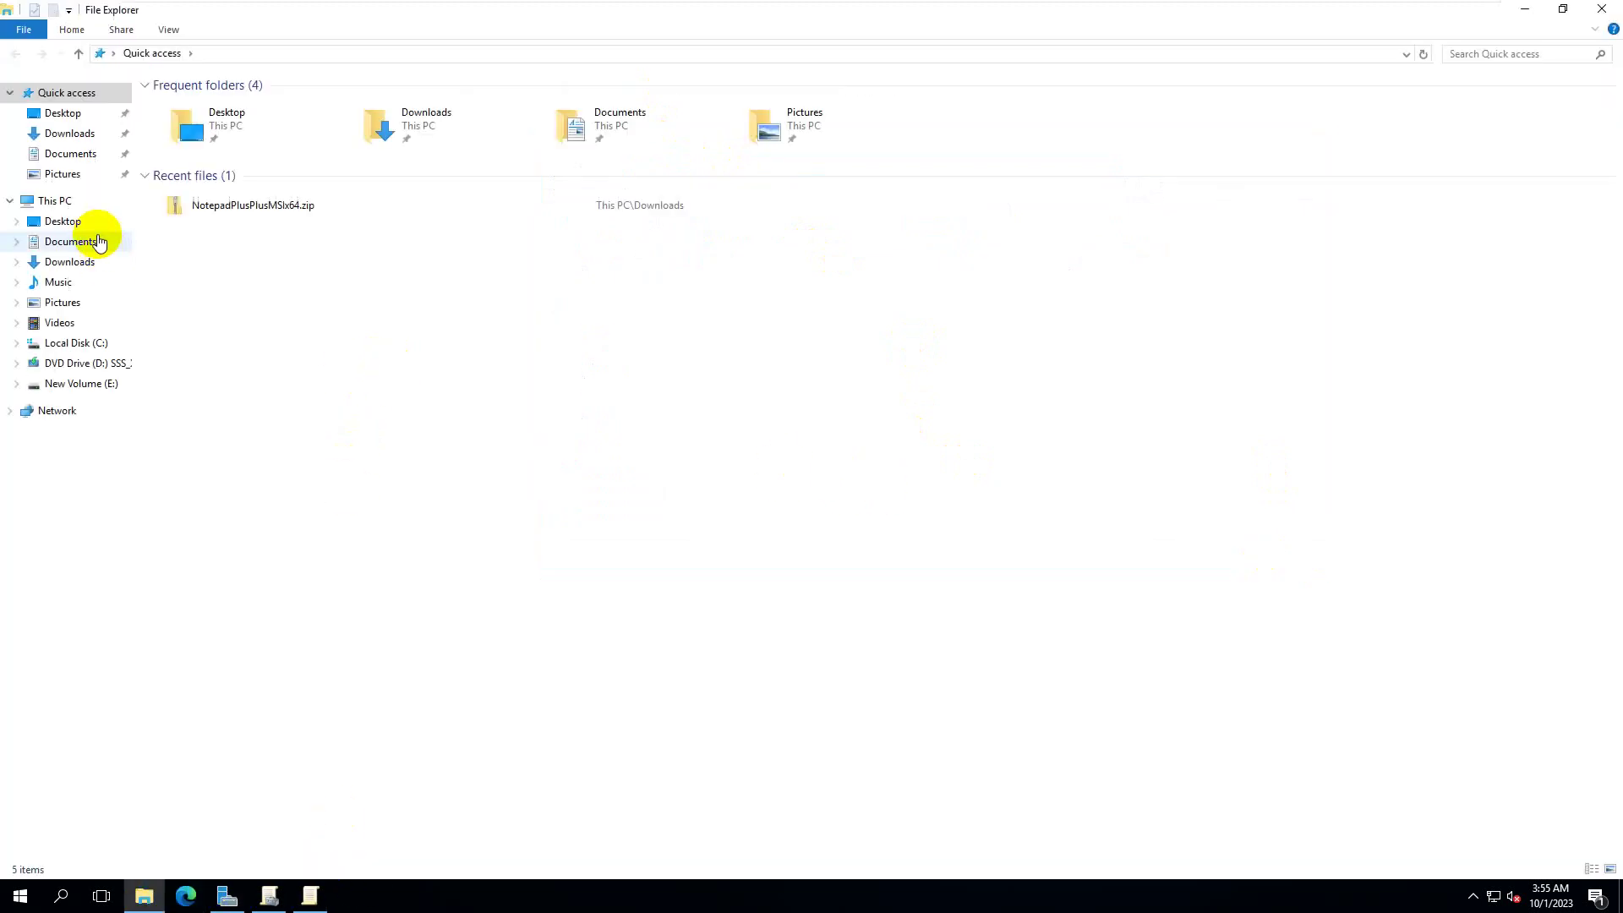
pyautogui.click(94, 343)
pyautogui.doubleClick(203, 160)
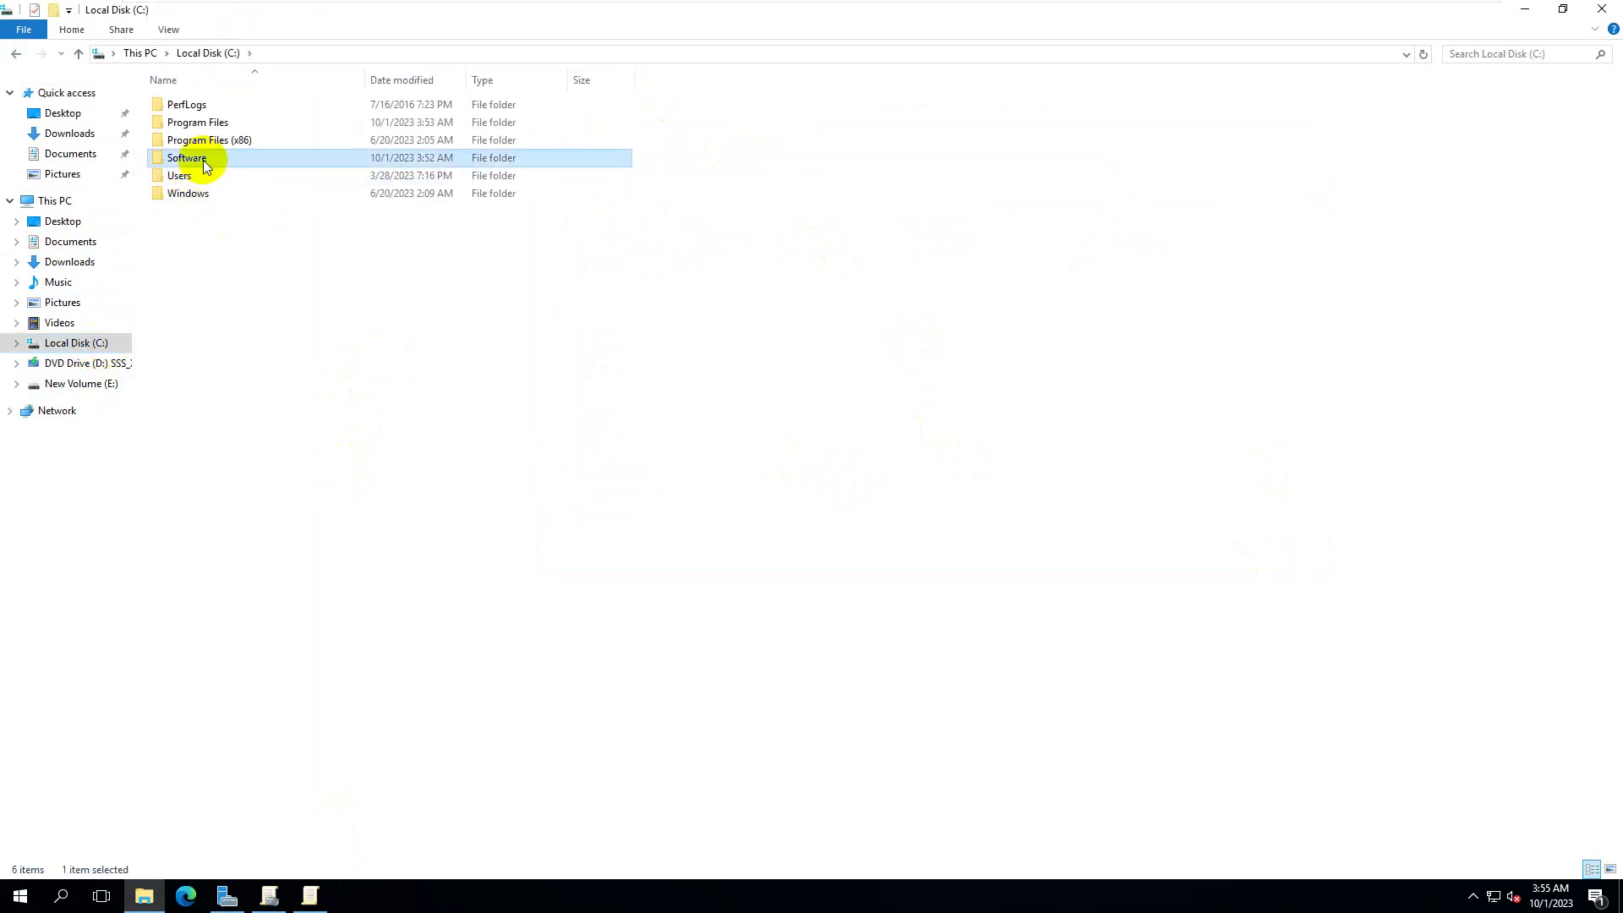
pyautogui.click(372, 49)
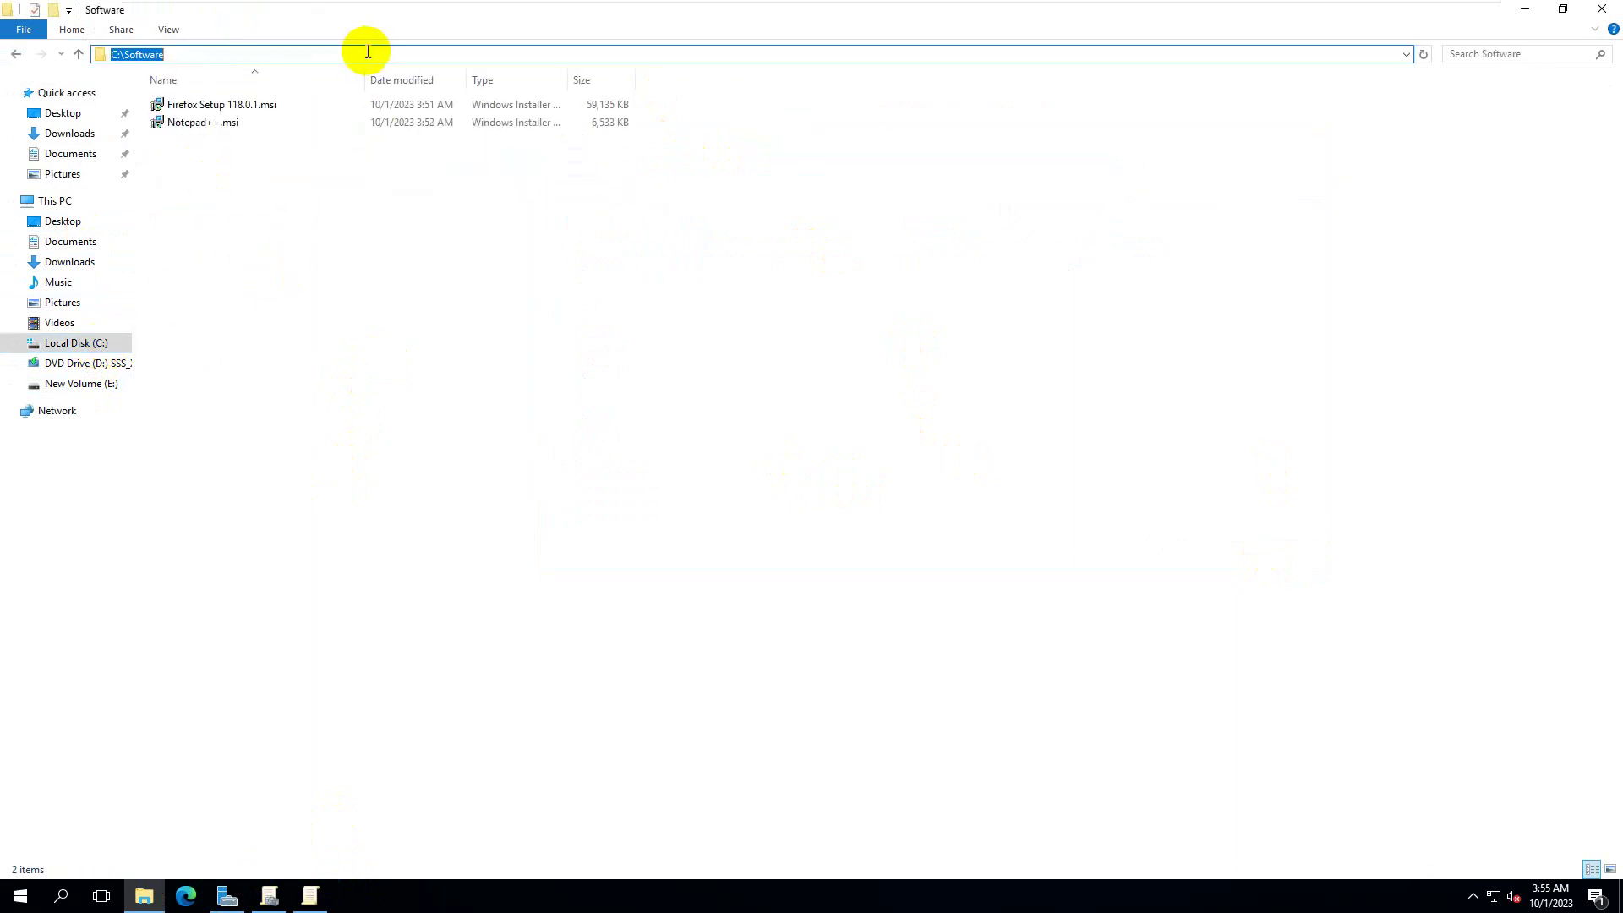
pyautogui.click(370, 56)
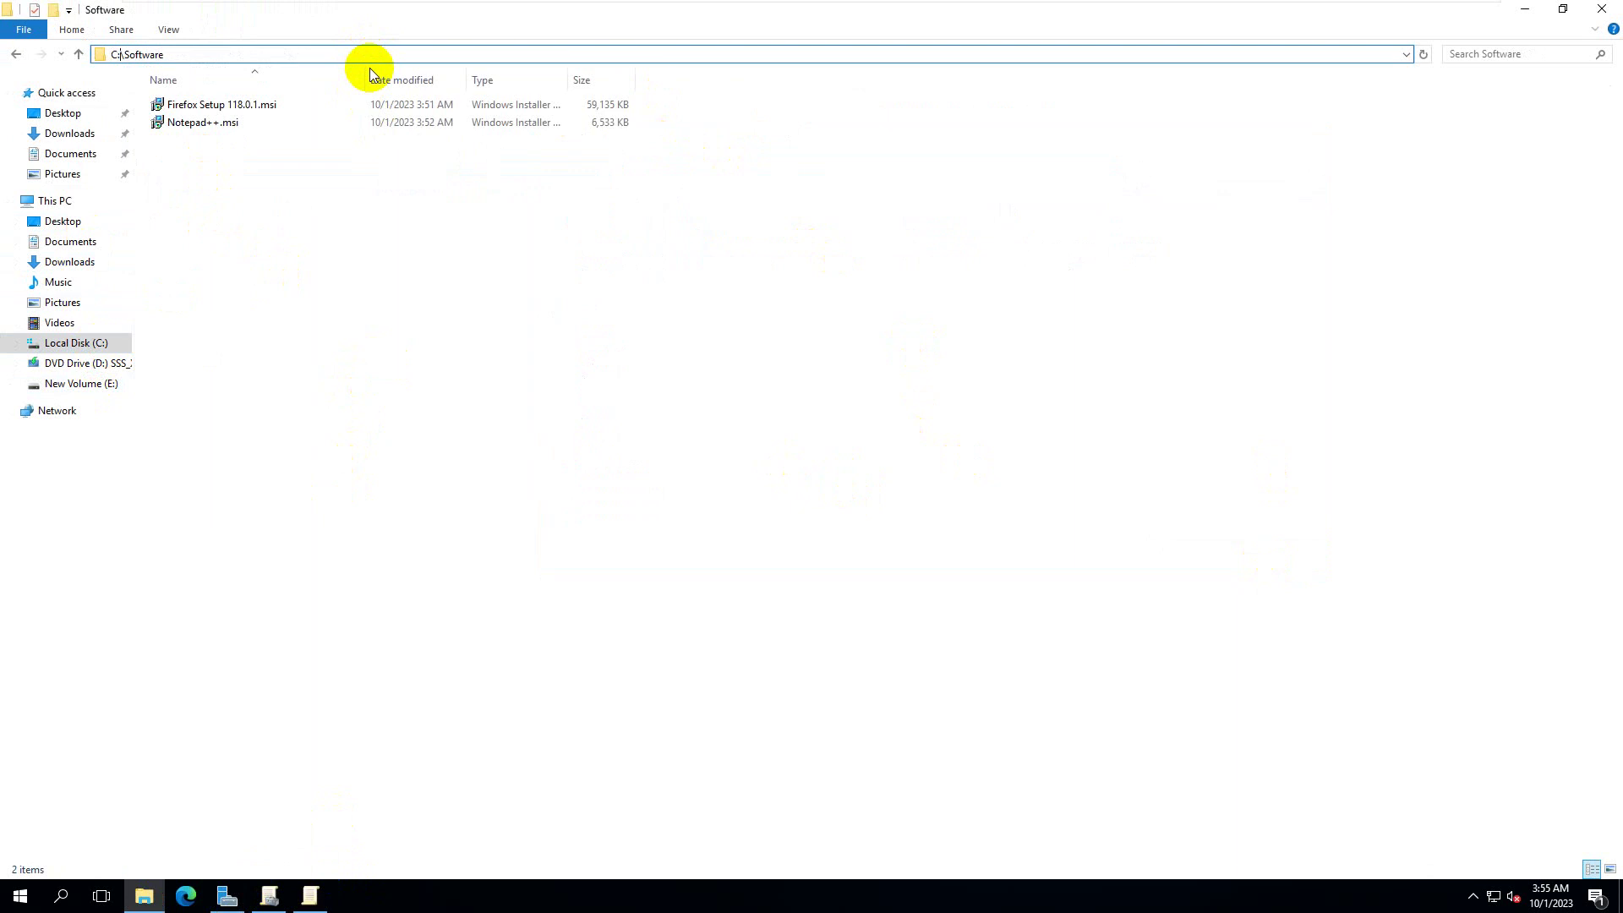
pyautogui.hotkey('shift', 'Home')
pyautogui.write('\\\\PDC')
pyautogui.press('Return')
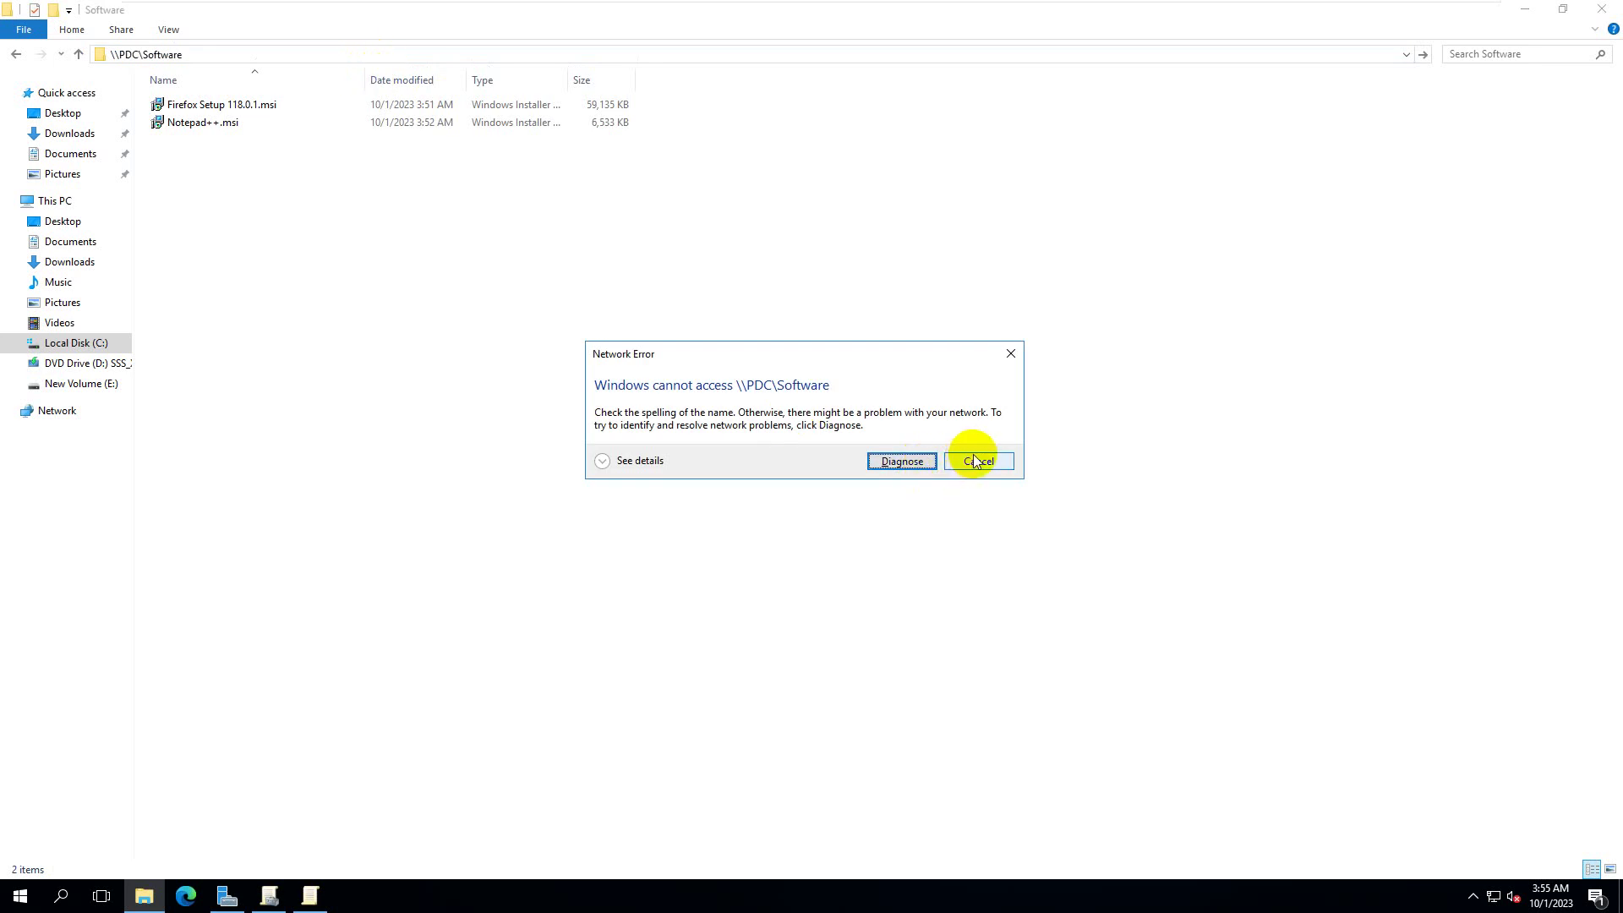
pyautogui.click(978, 461)
pyautogui.click(218, 53)
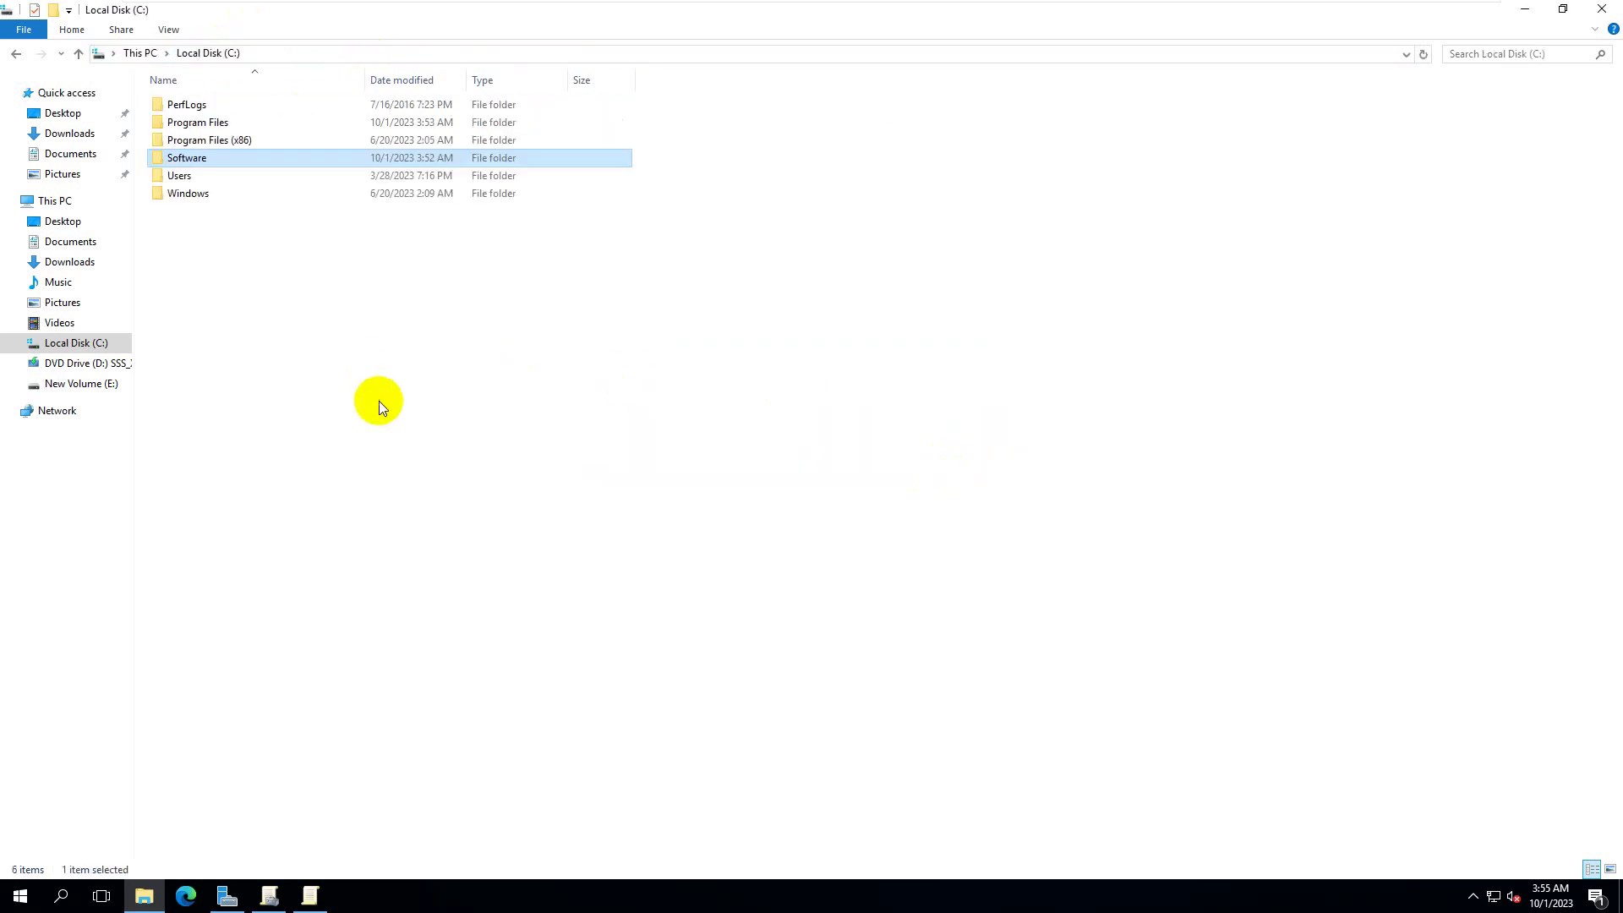
# - Open the Software folder's Properties and reach Advanced Sharing on the Sharing tab
pyautogui.rightClick(191, 159)
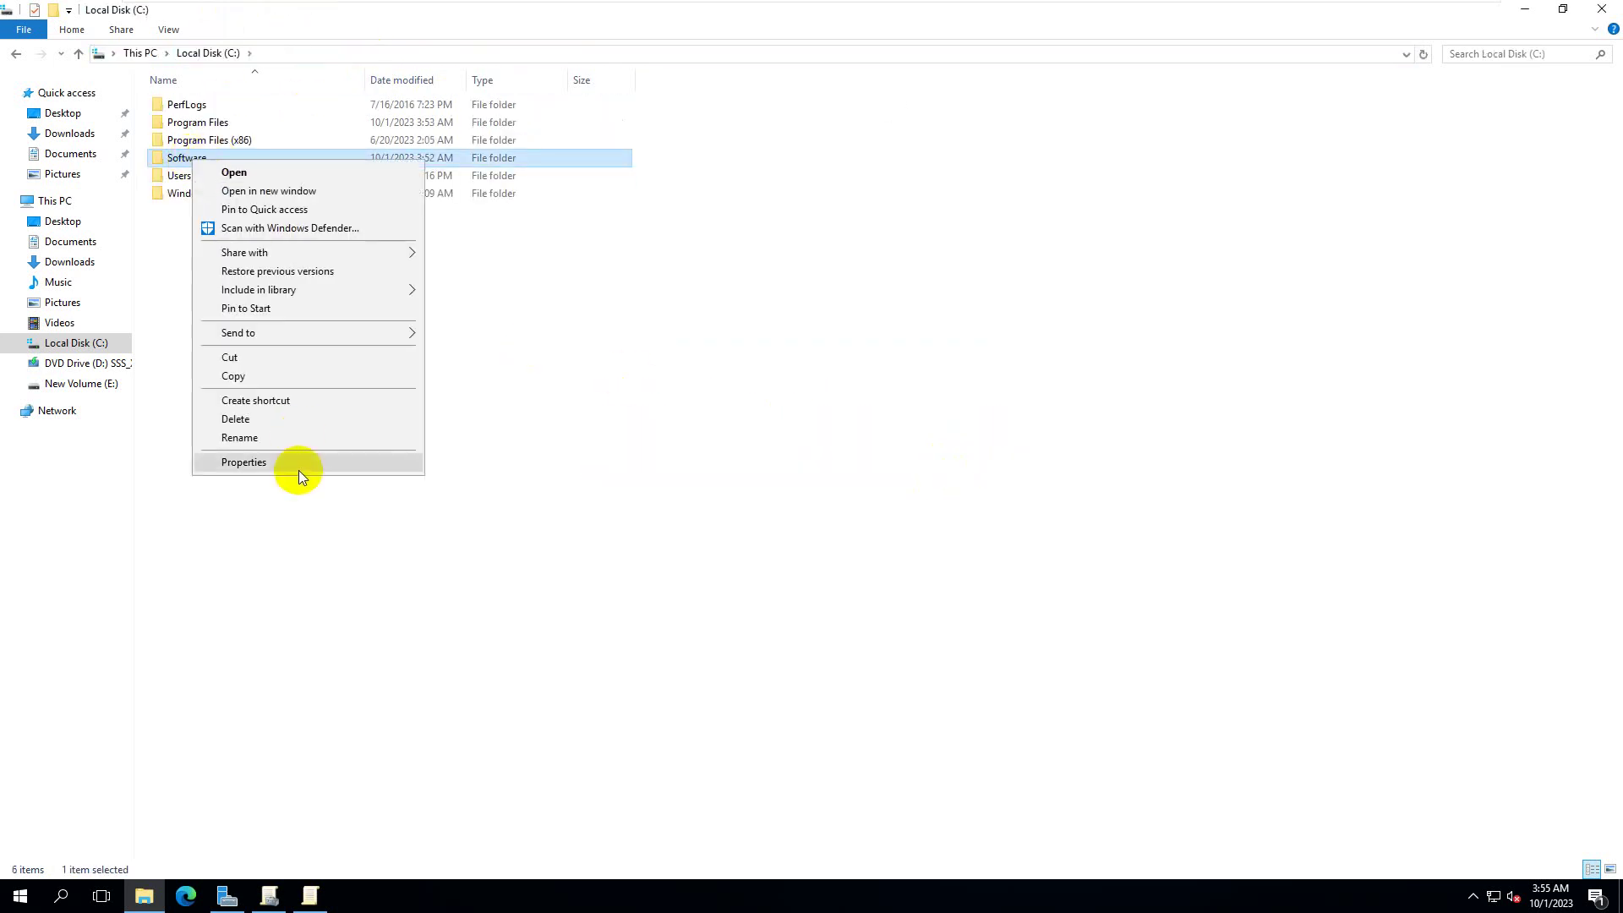
pyautogui.click(297, 468)
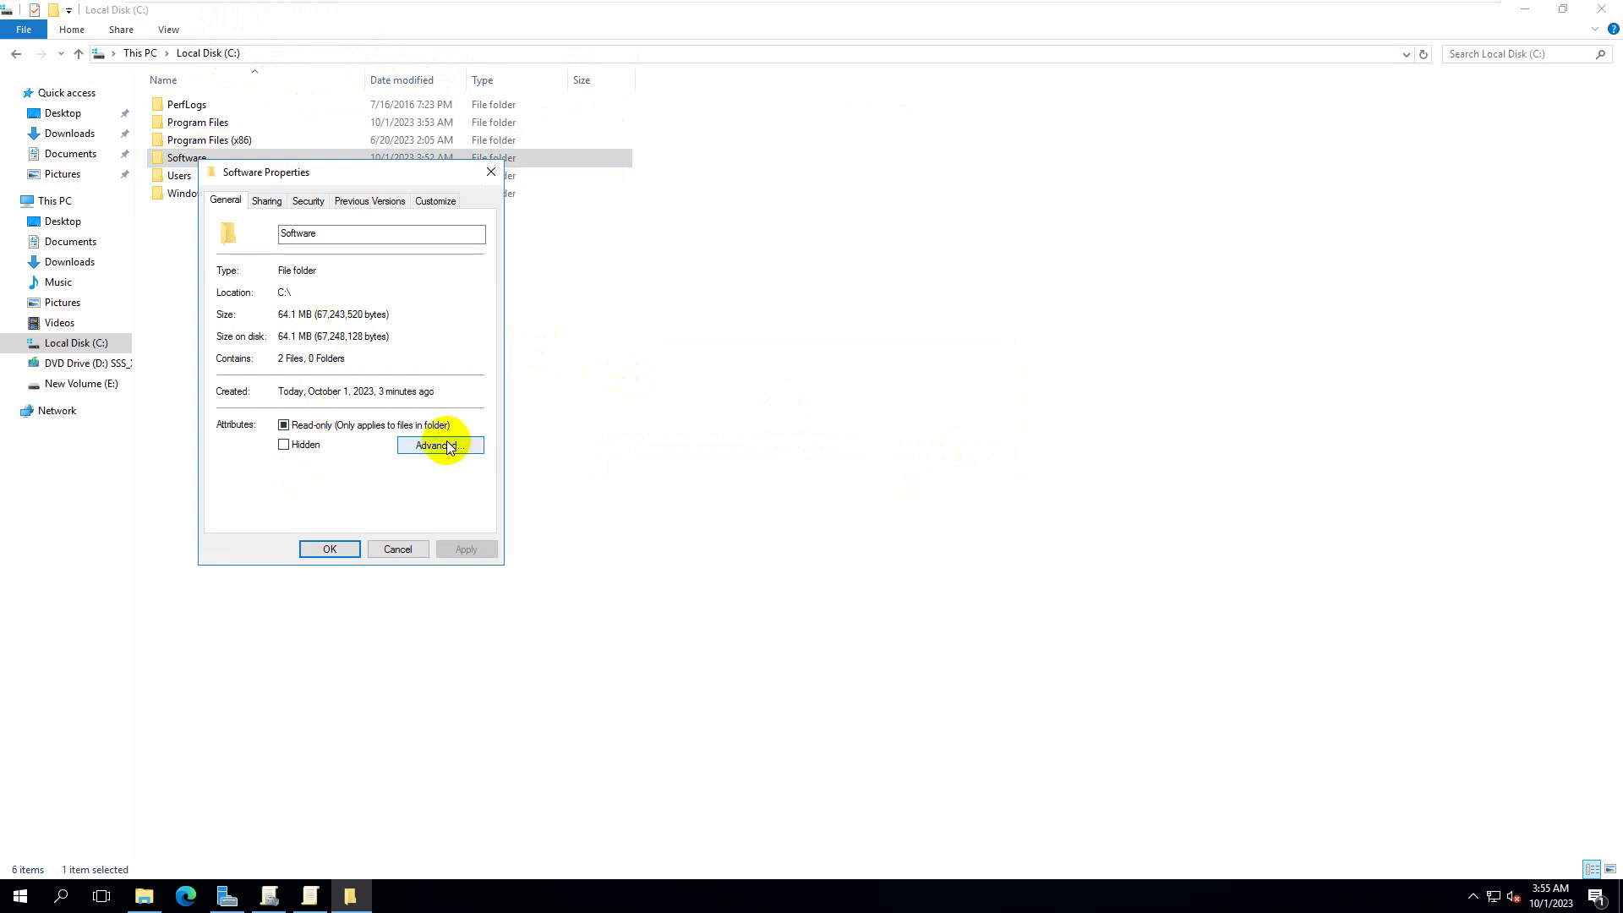
pyautogui.click(440, 446)
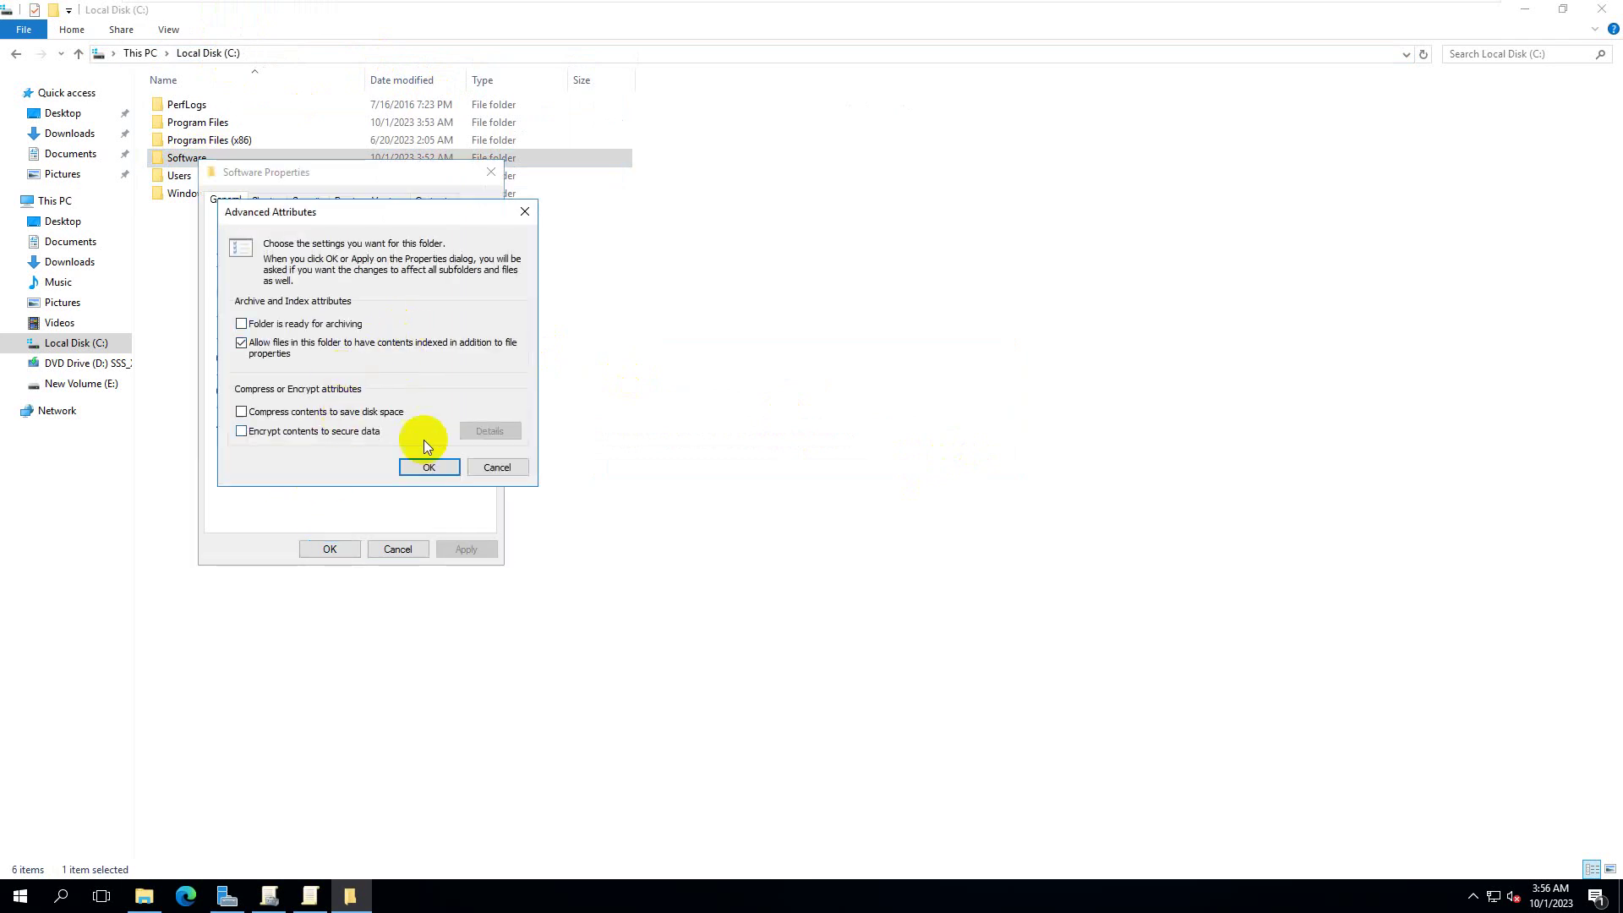
pyautogui.click(514, 467)
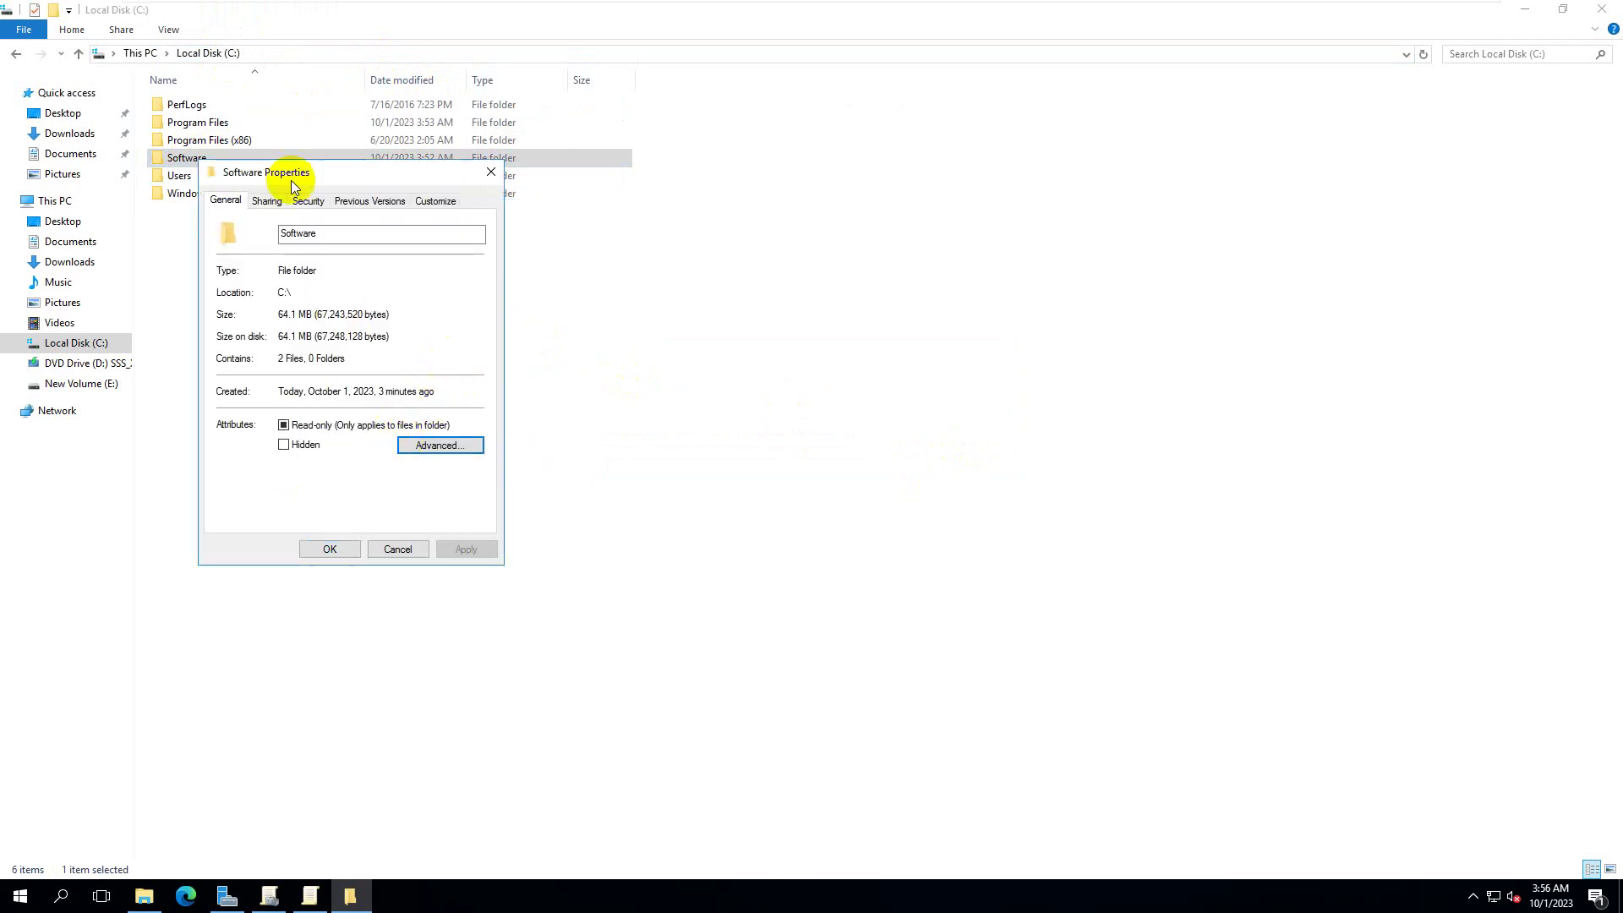
pyautogui.click(267, 201)
pyautogui.click(255, 315)
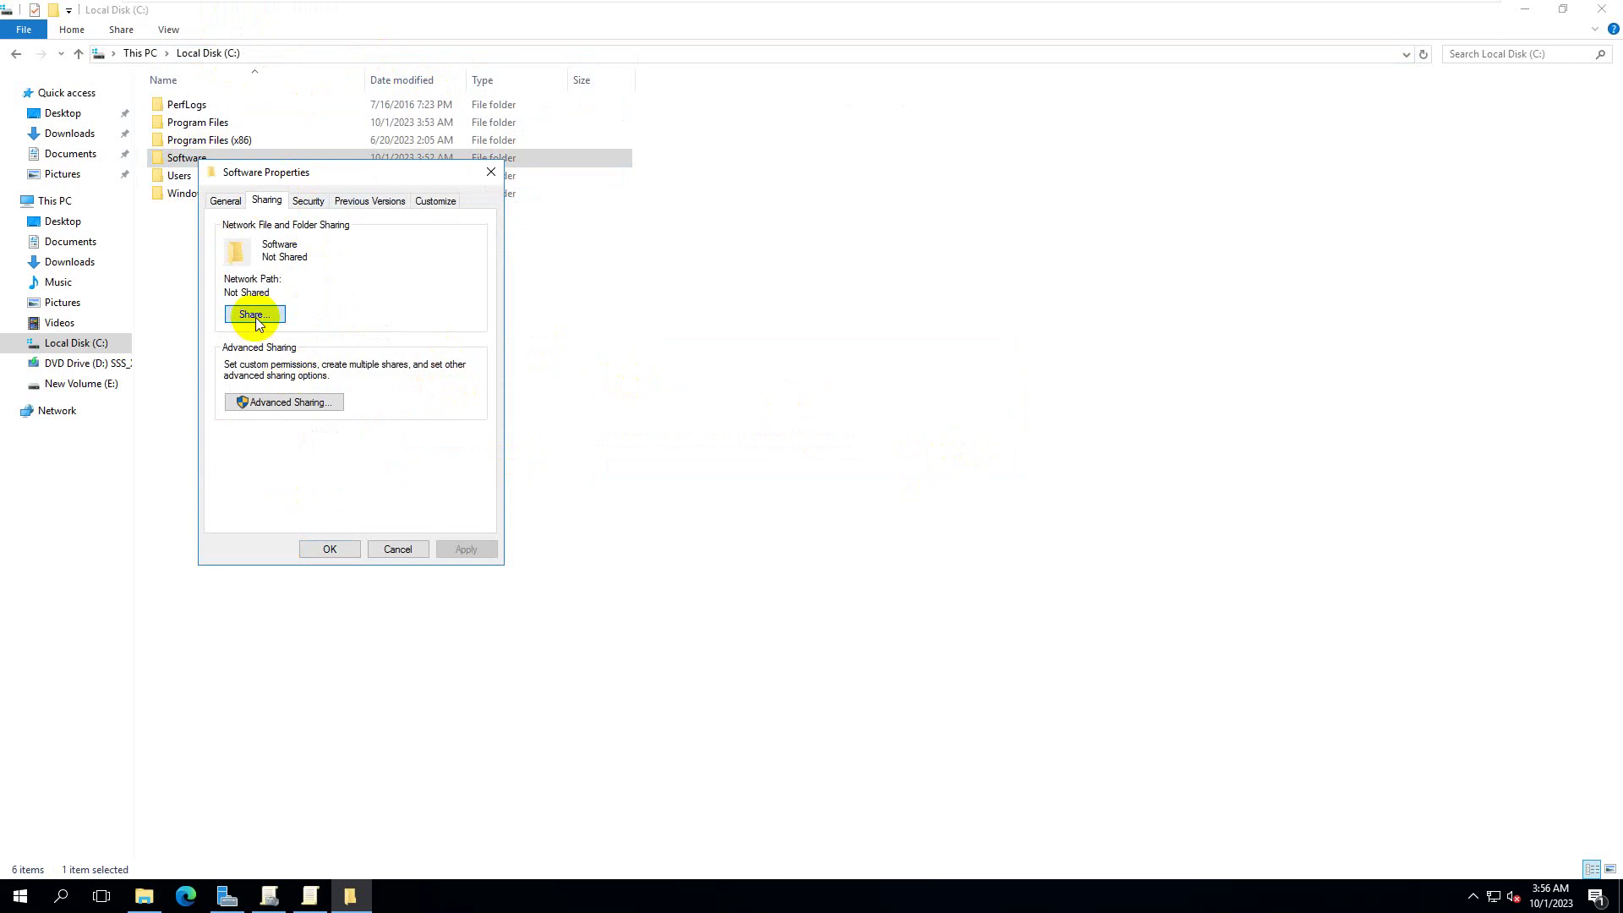
pyautogui.click(554, 541)
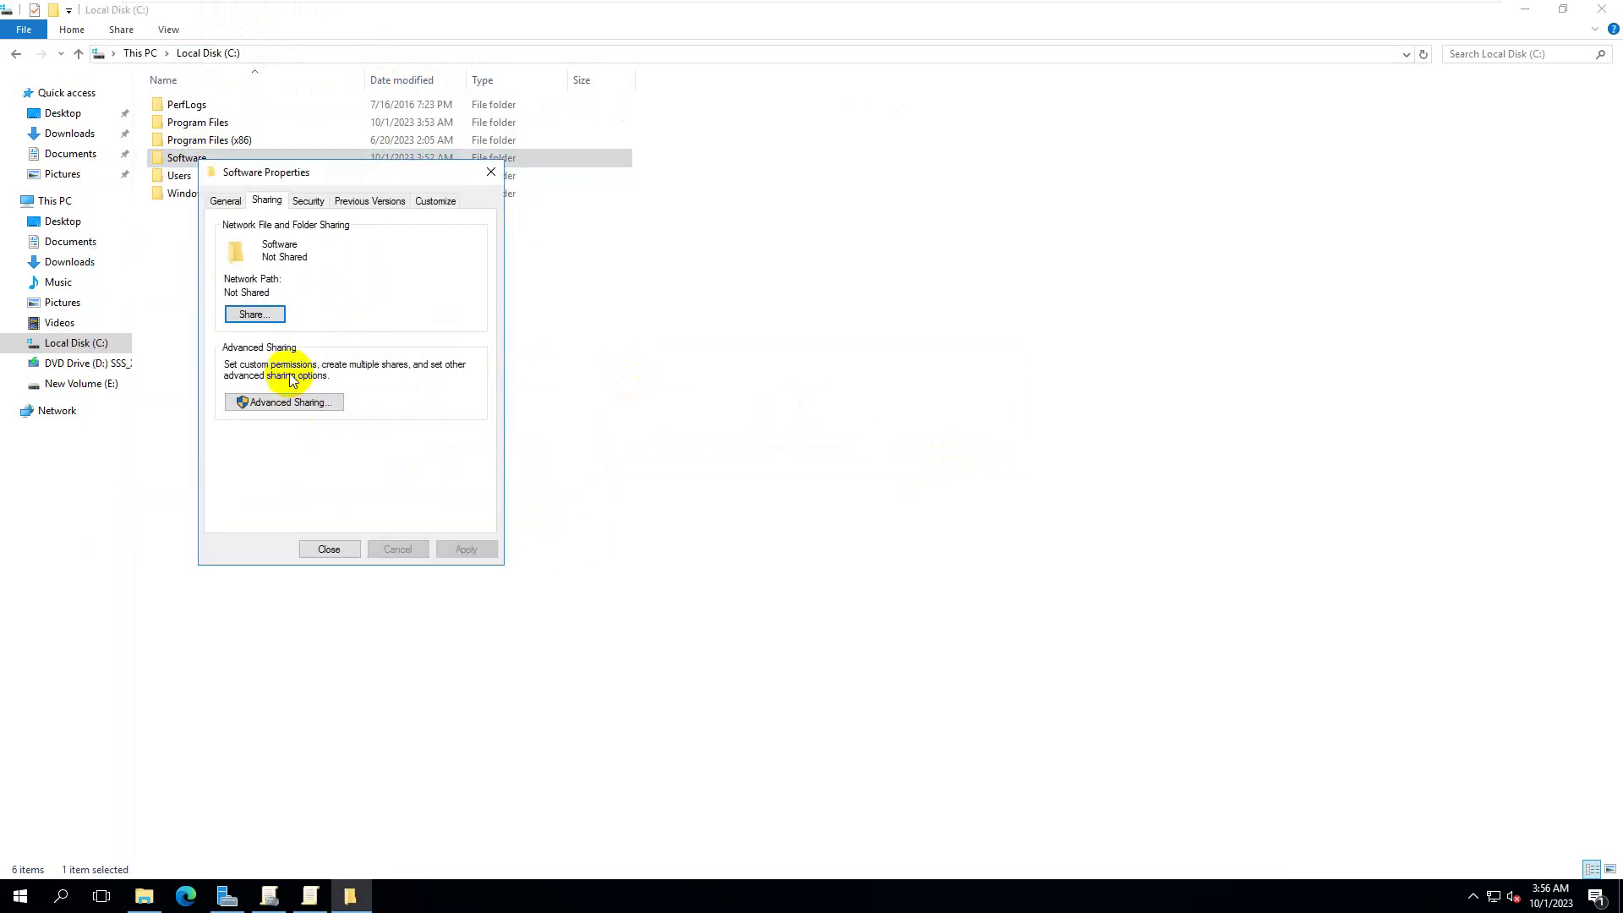
pyautogui.click(284, 402)
# - Enable Share this folder and grant Everyone Change permission
pyautogui.click(265, 239)
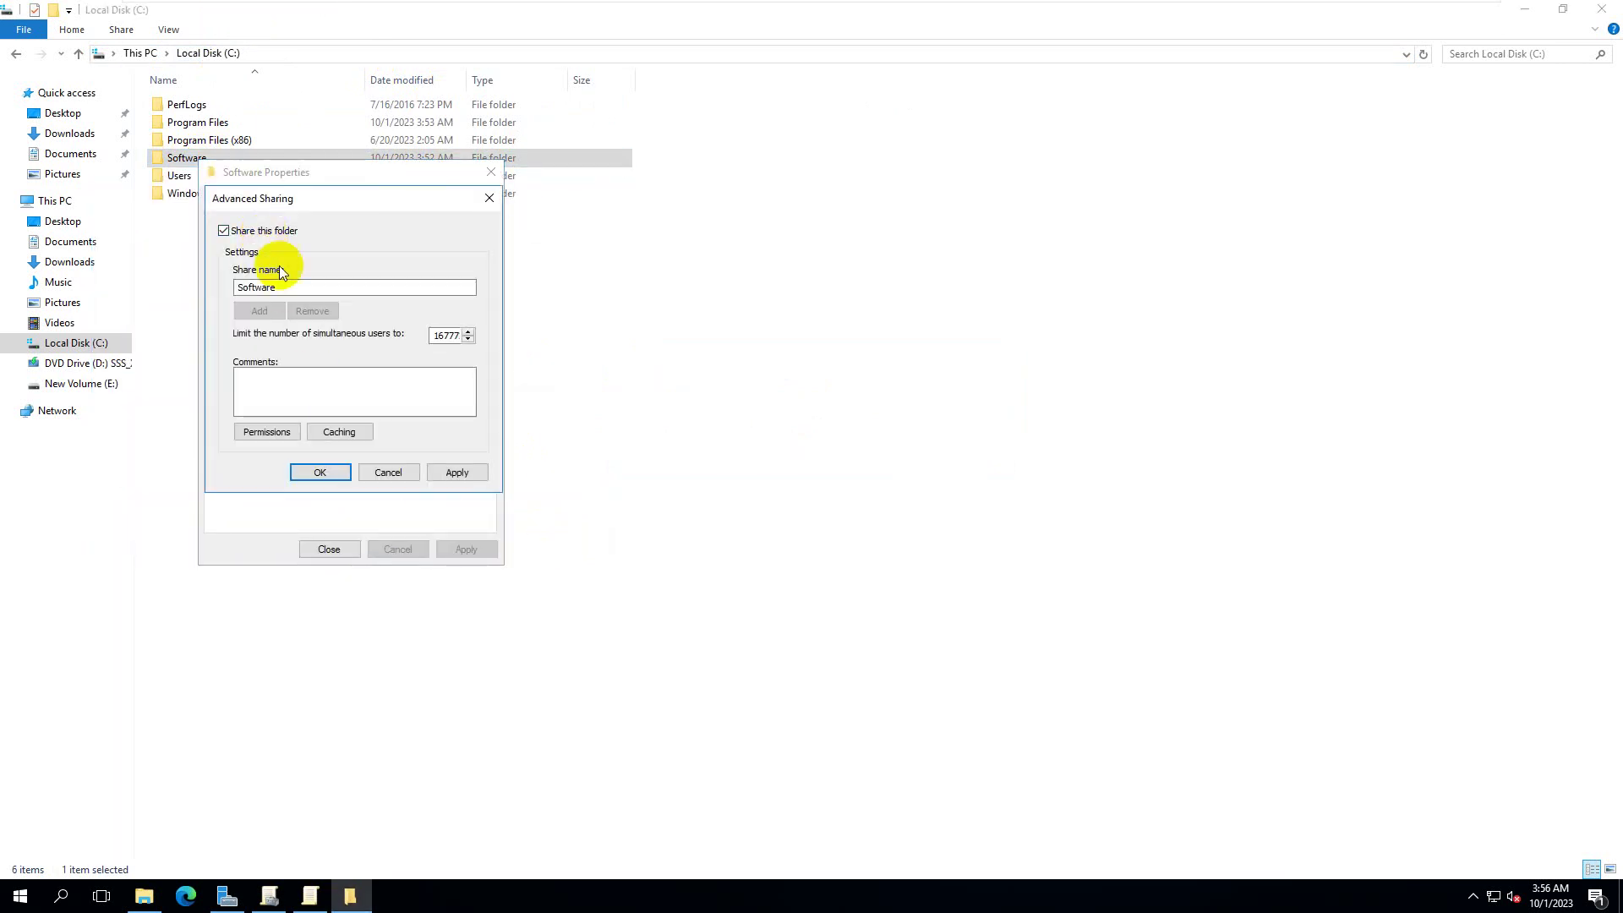
pyautogui.click(264, 430)
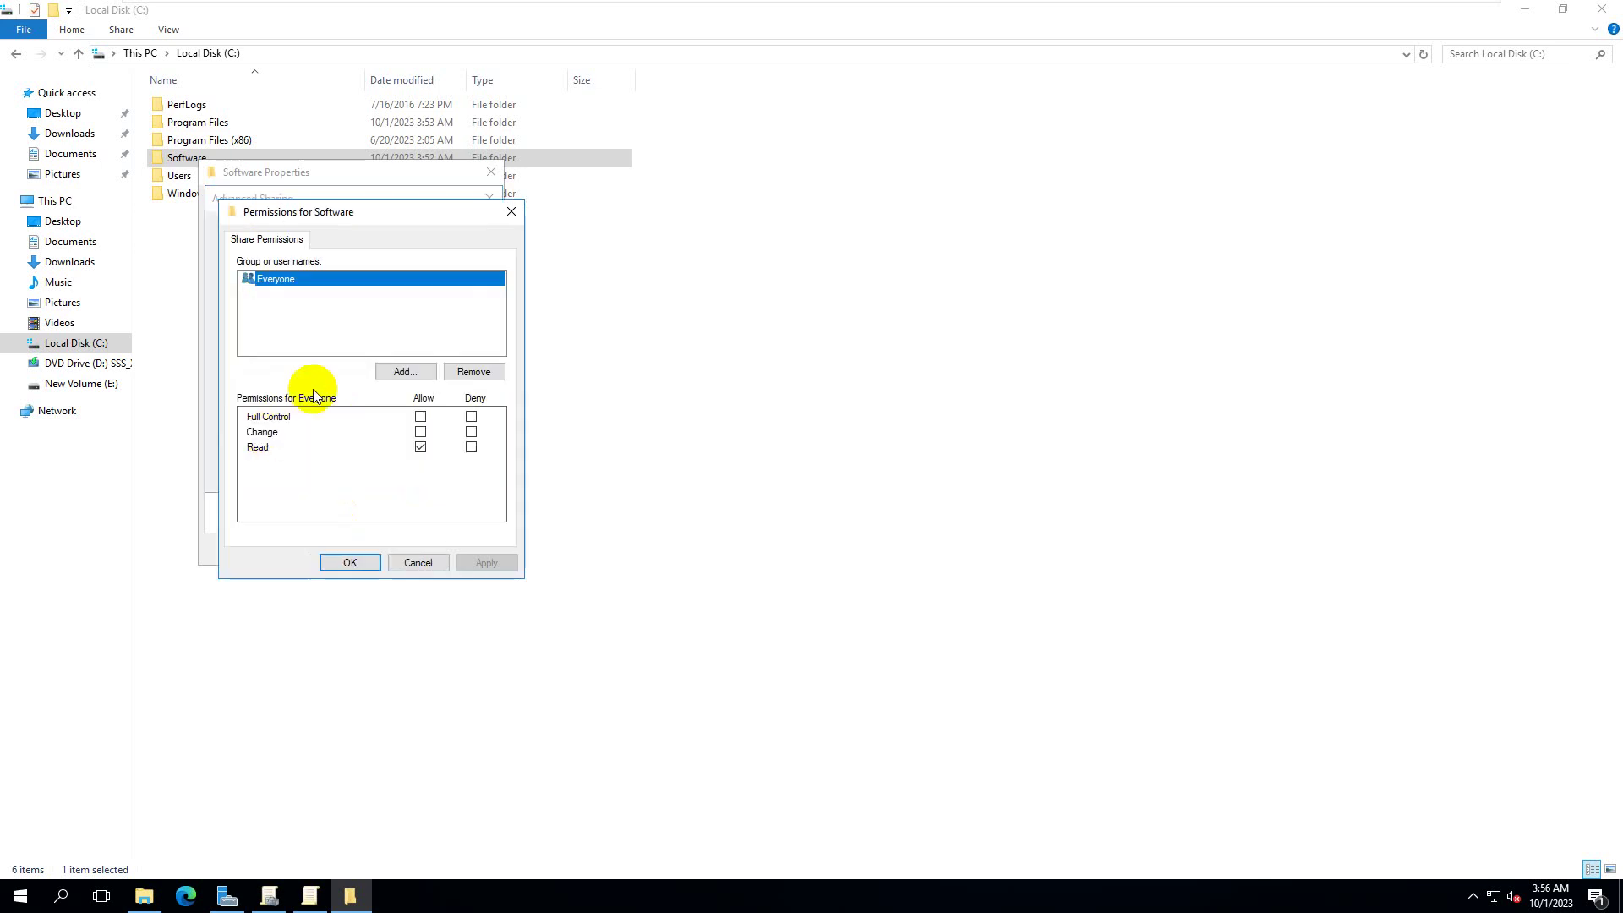
pyautogui.click(420, 431)
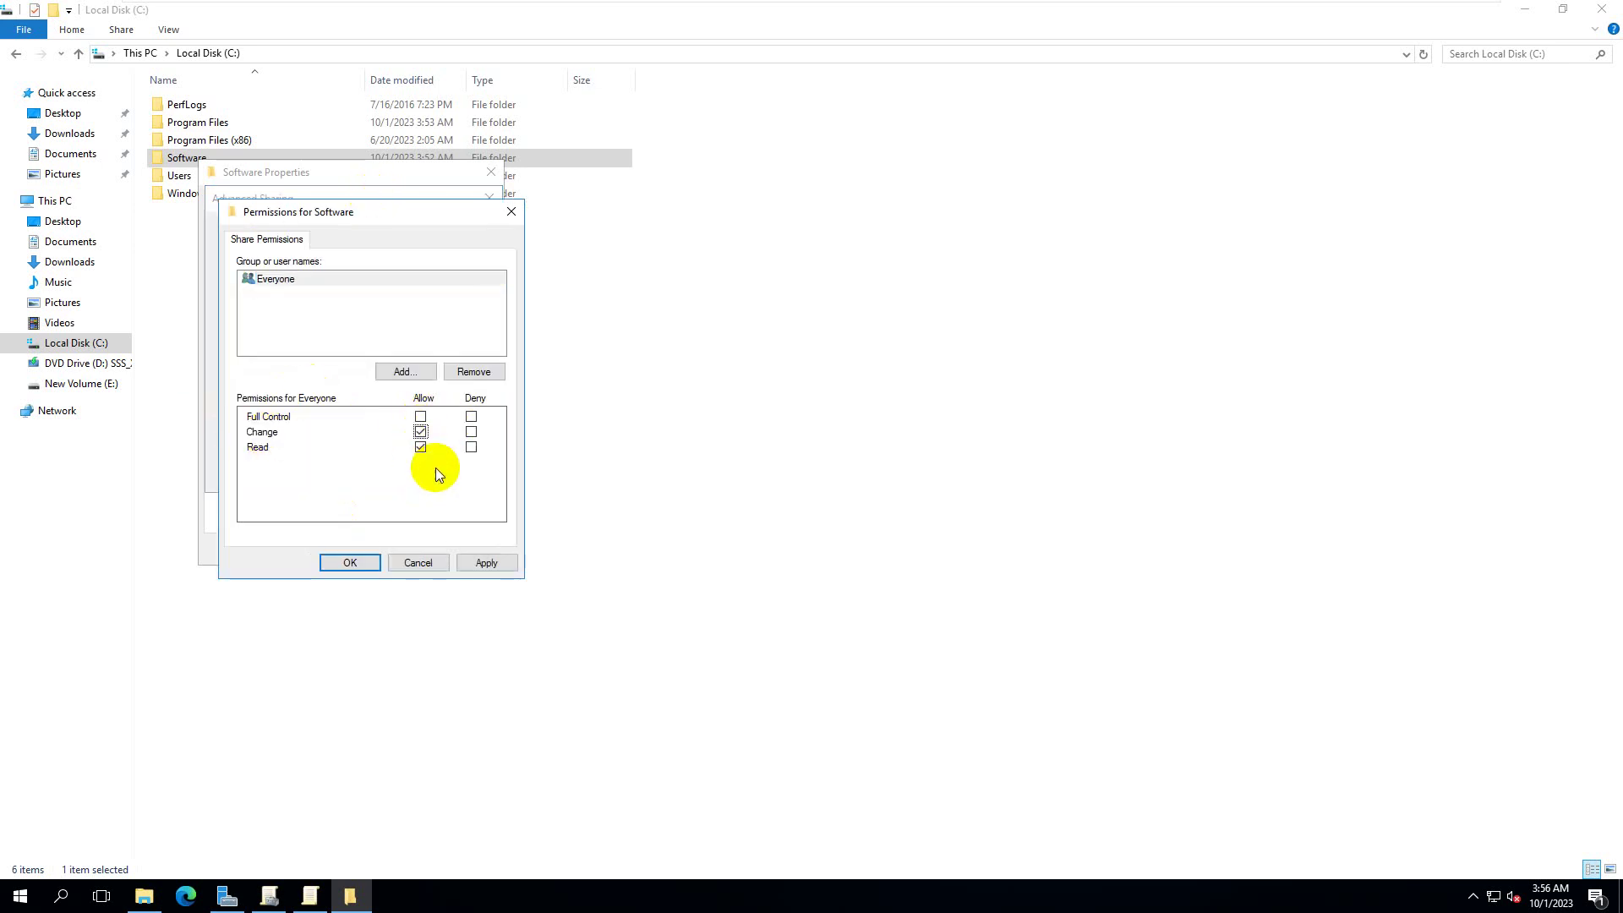
pyautogui.click(487, 563)
pyautogui.click(349, 563)
# - Revert Everyone to Read only, apply the share, select the \\PDC\Software path, and close Properties
pyautogui.click(281, 436)
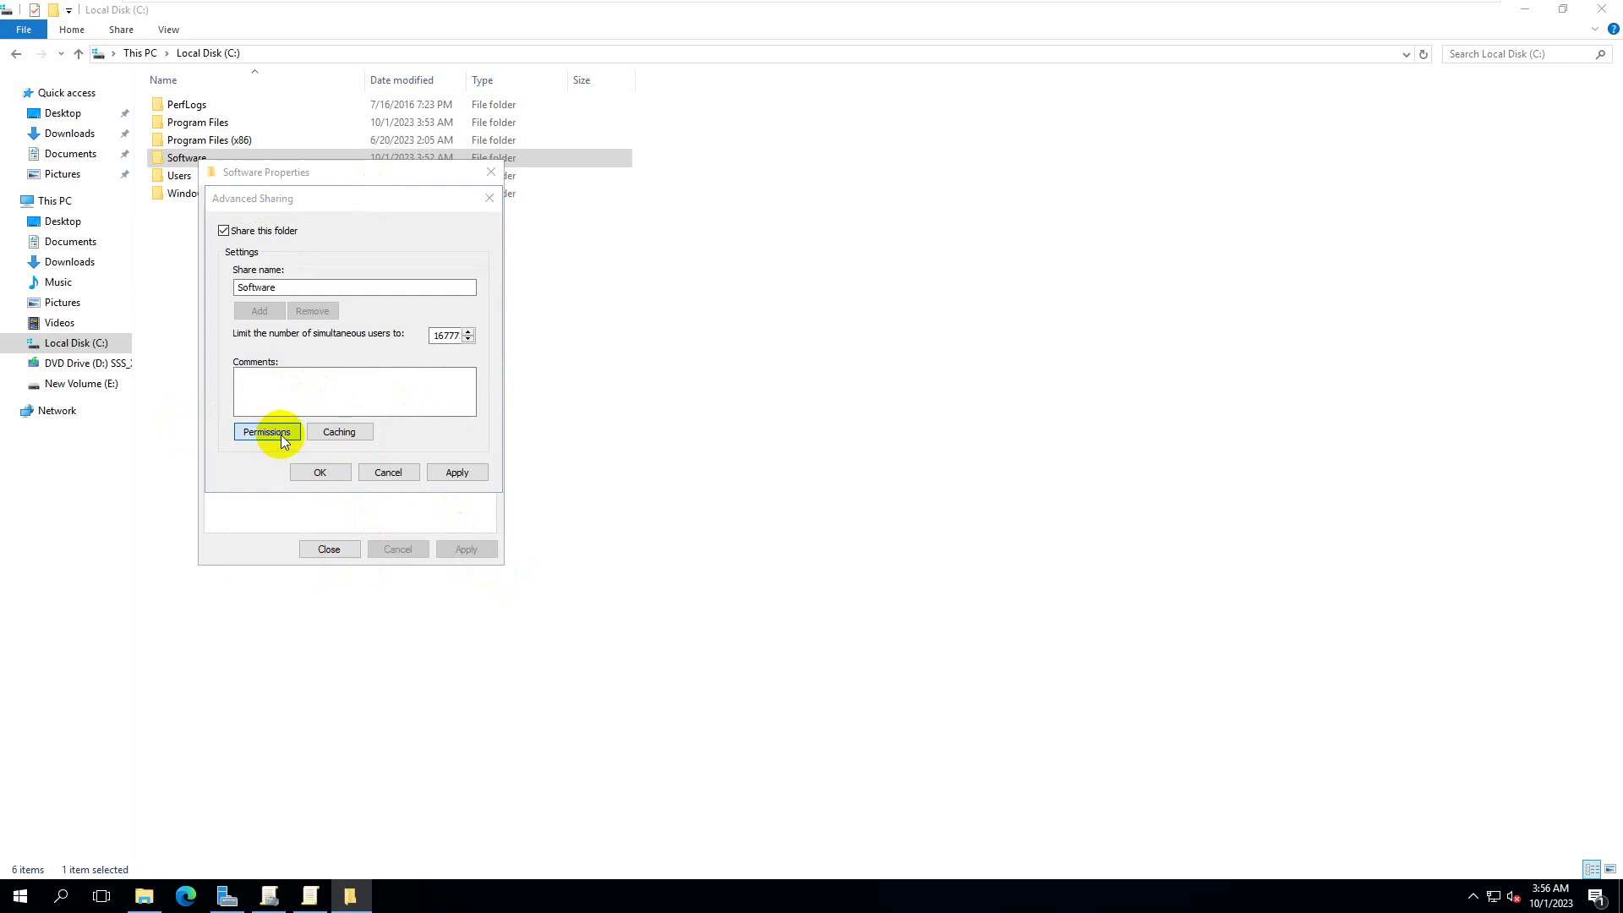
pyautogui.click(420, 431)
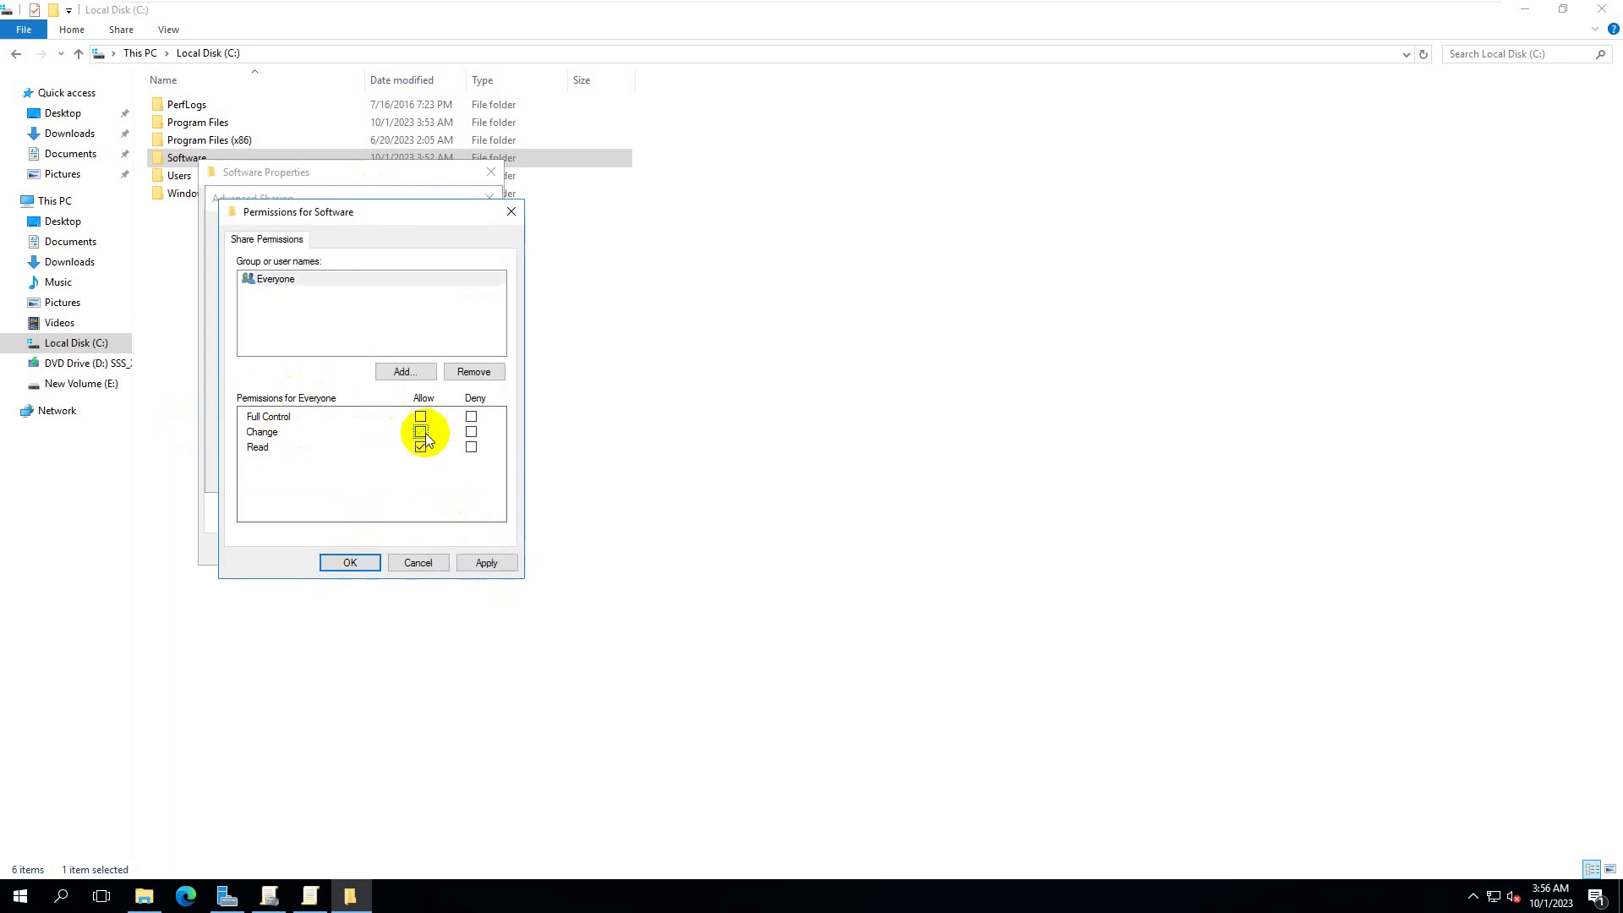
pyautogui.click(480, 564)
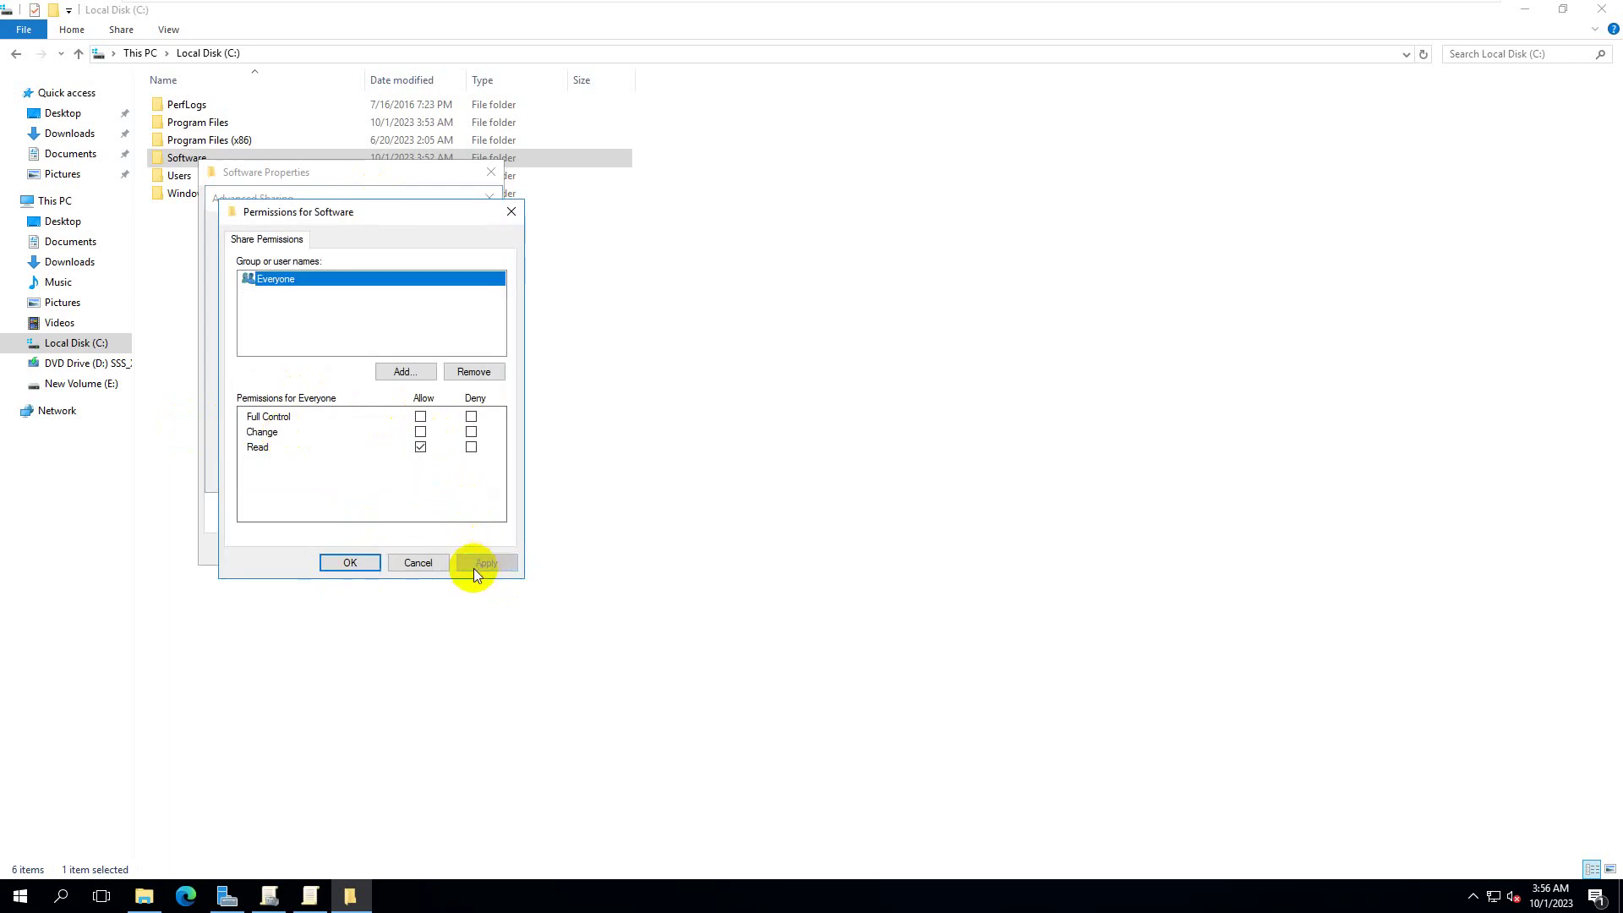
pyautogui.click(358, 565)
pyautogui.click(457, 471)
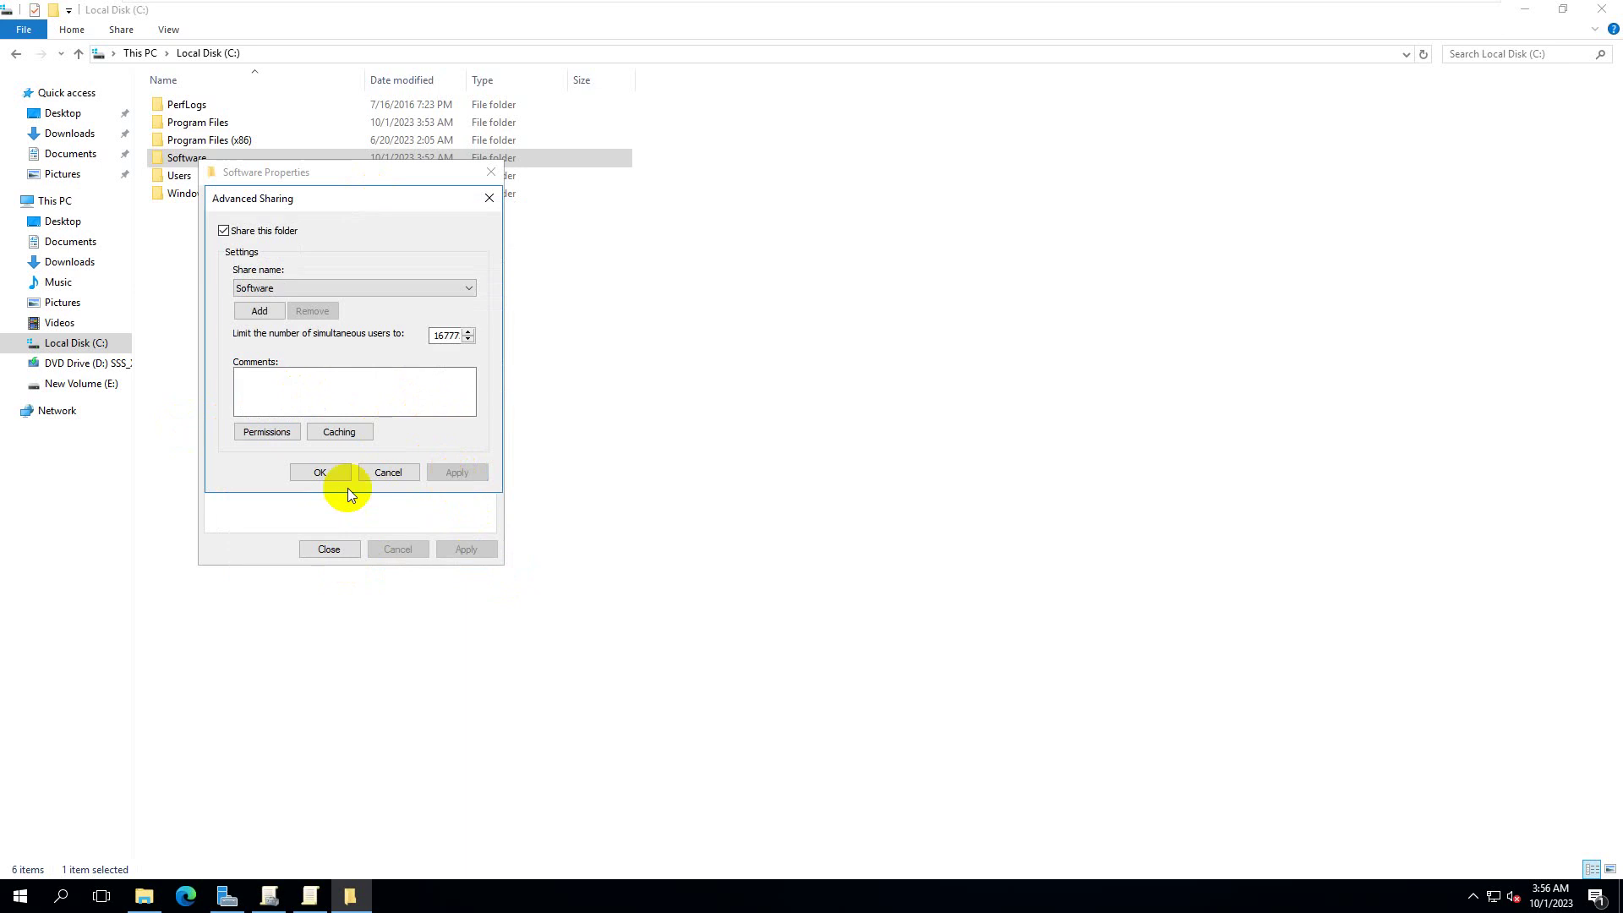
pyautogui.click(315, 472)
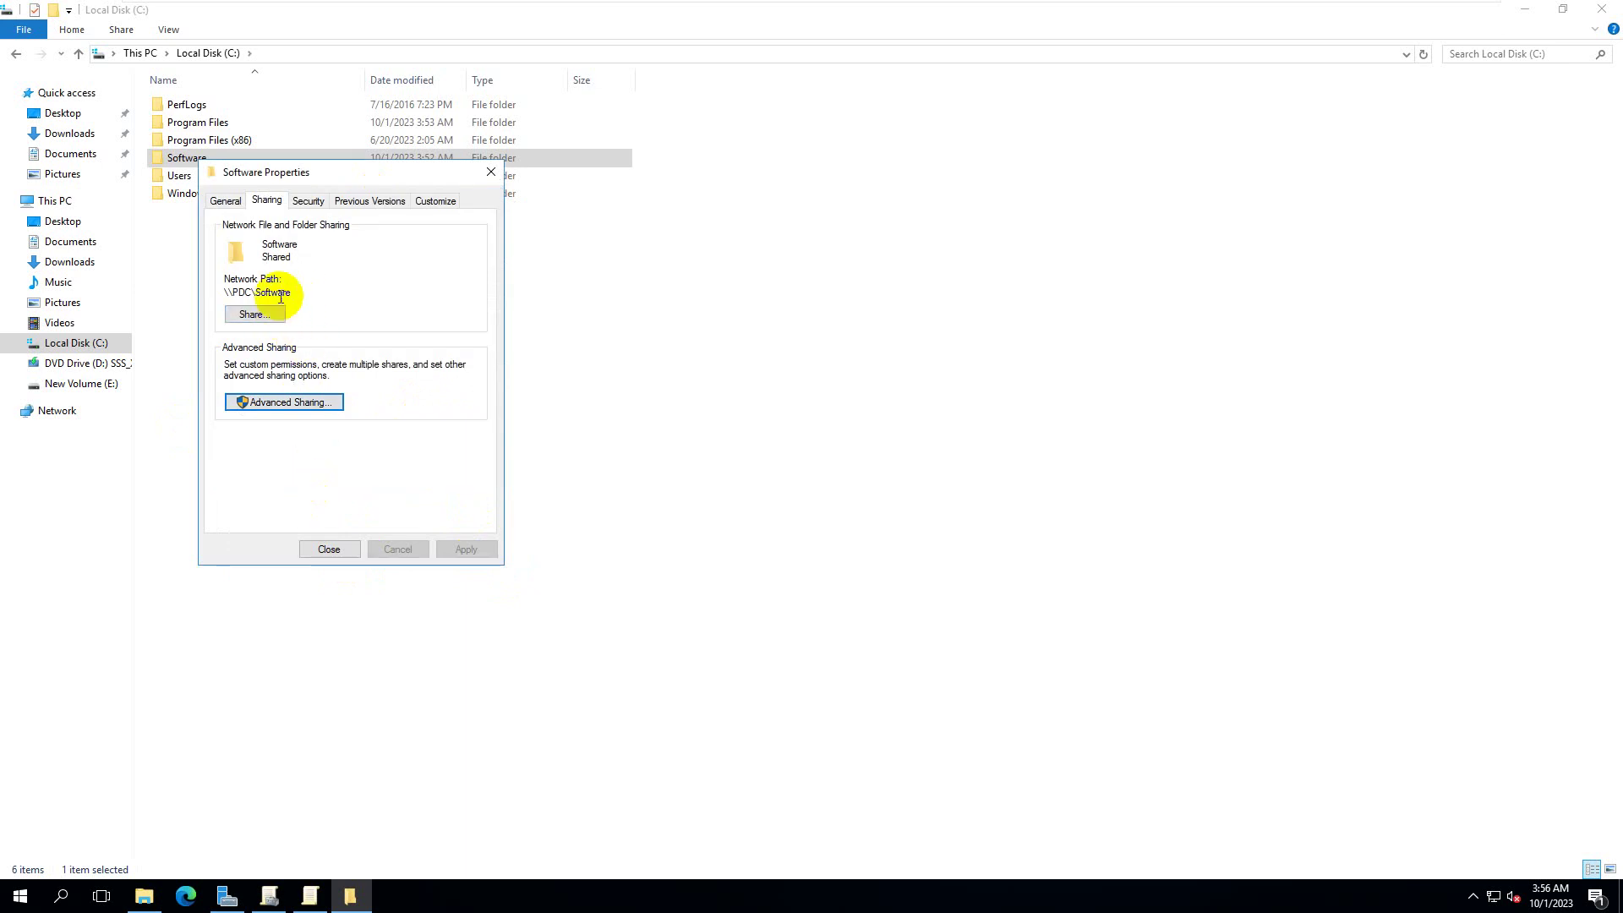
pyautogui.moveTo(296, 291); pyautogui.dragTo(212, 301)
pyautogui.hotkey('ctrl', 'c')
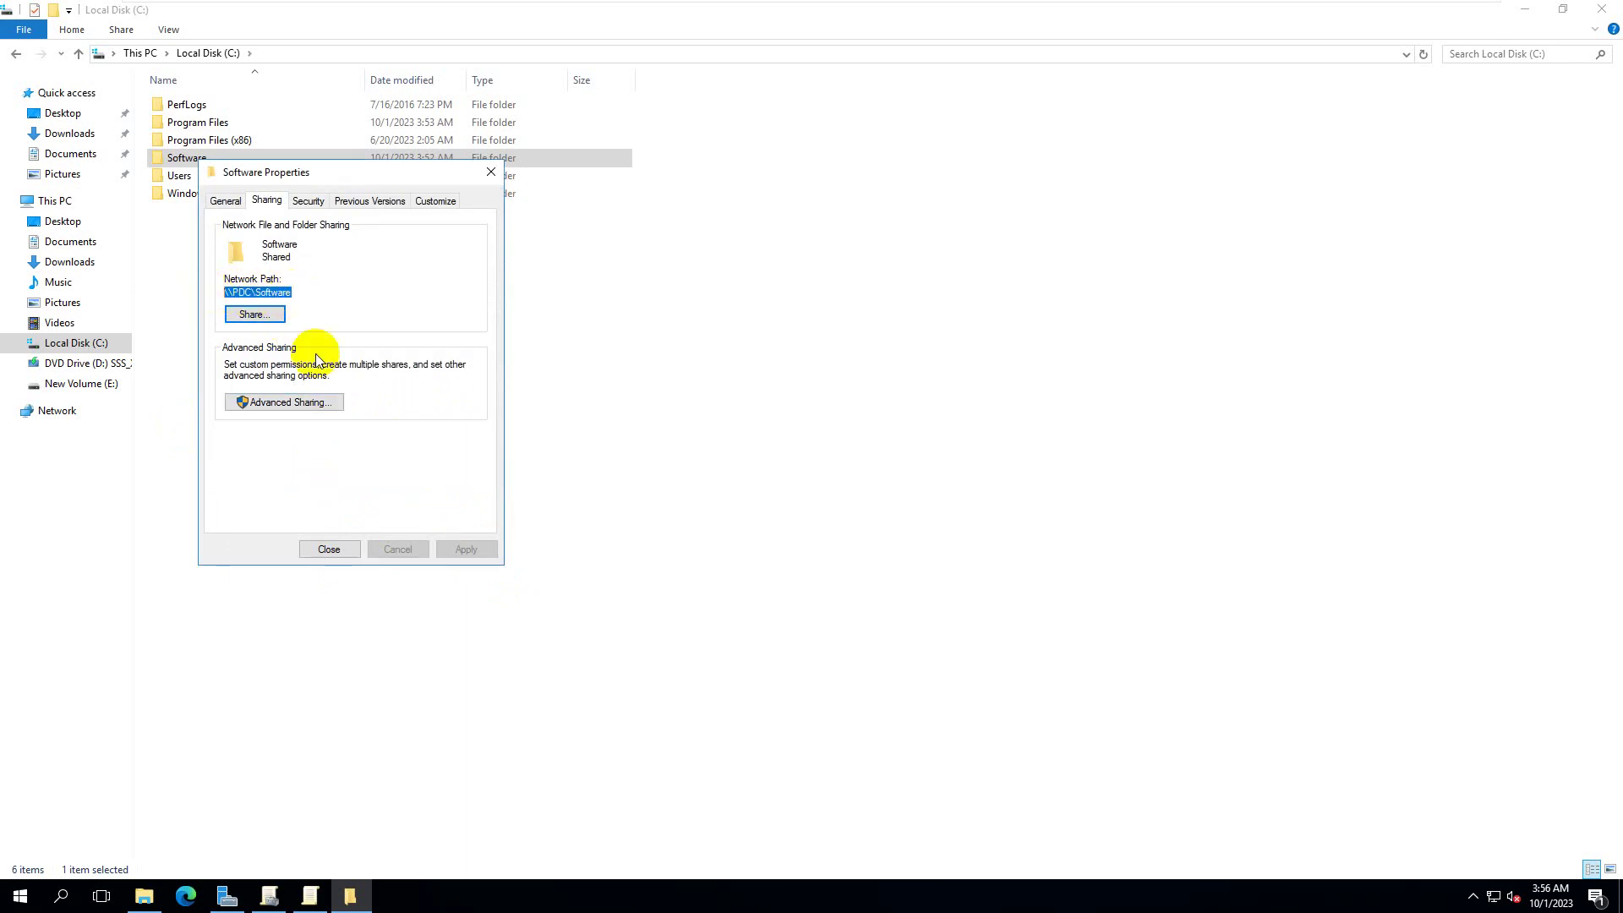
pyautogui.click(351, 549)
# - Paste \\PDC\Software into Explorer's address bar, confirm both installers are listed, and close Explorer
pyautogui.click(241, 223)
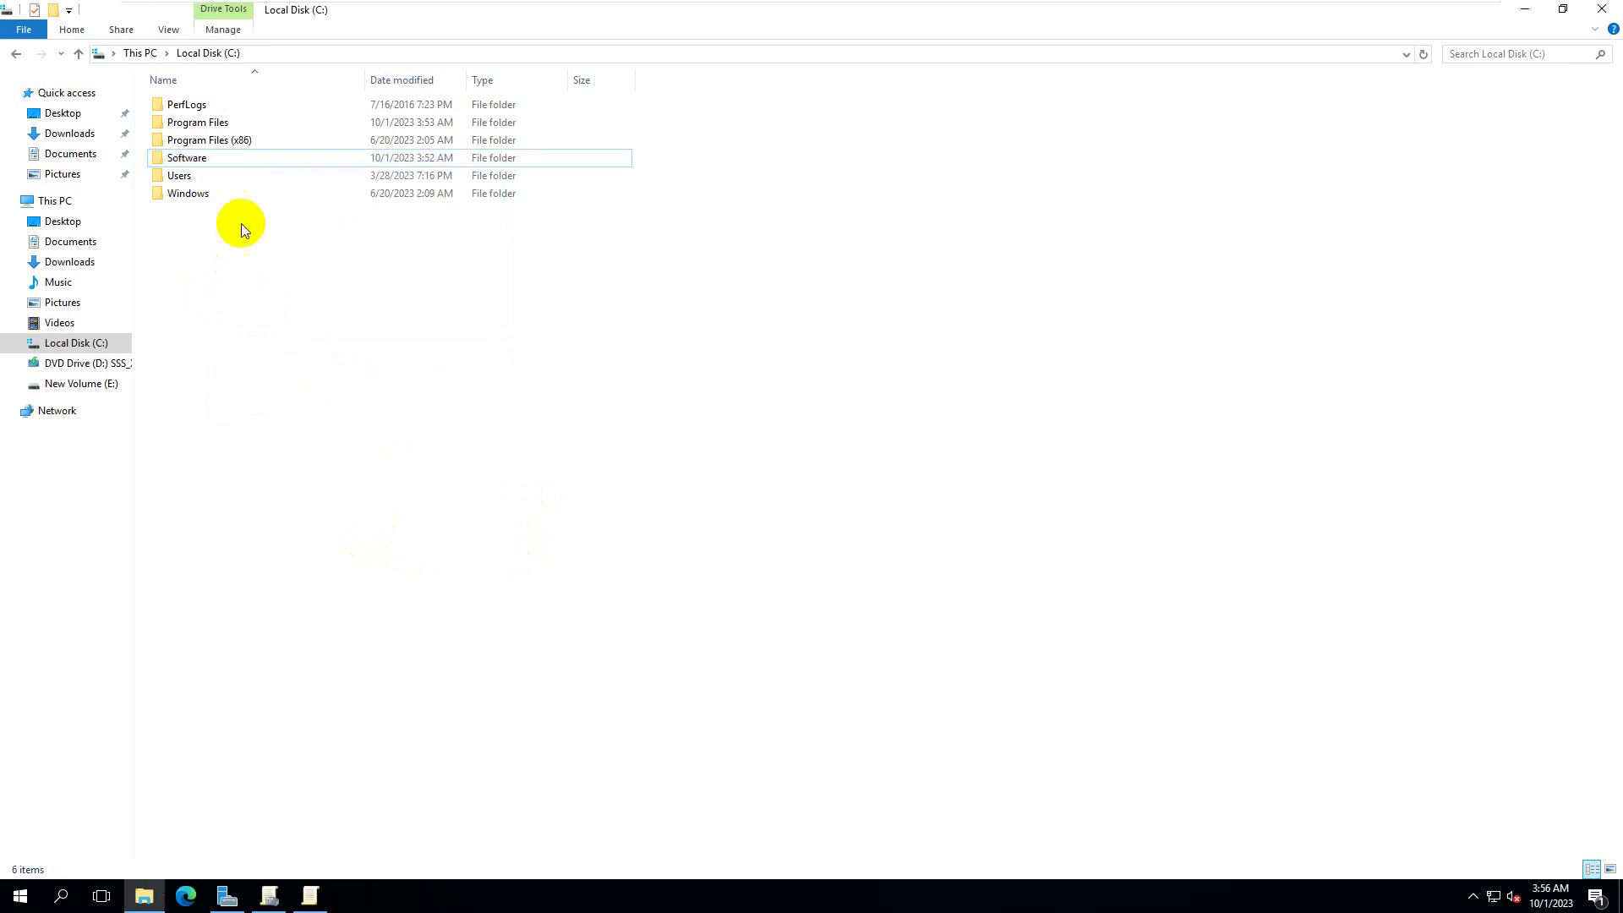
pyautogui.doubleClick(186, 154)
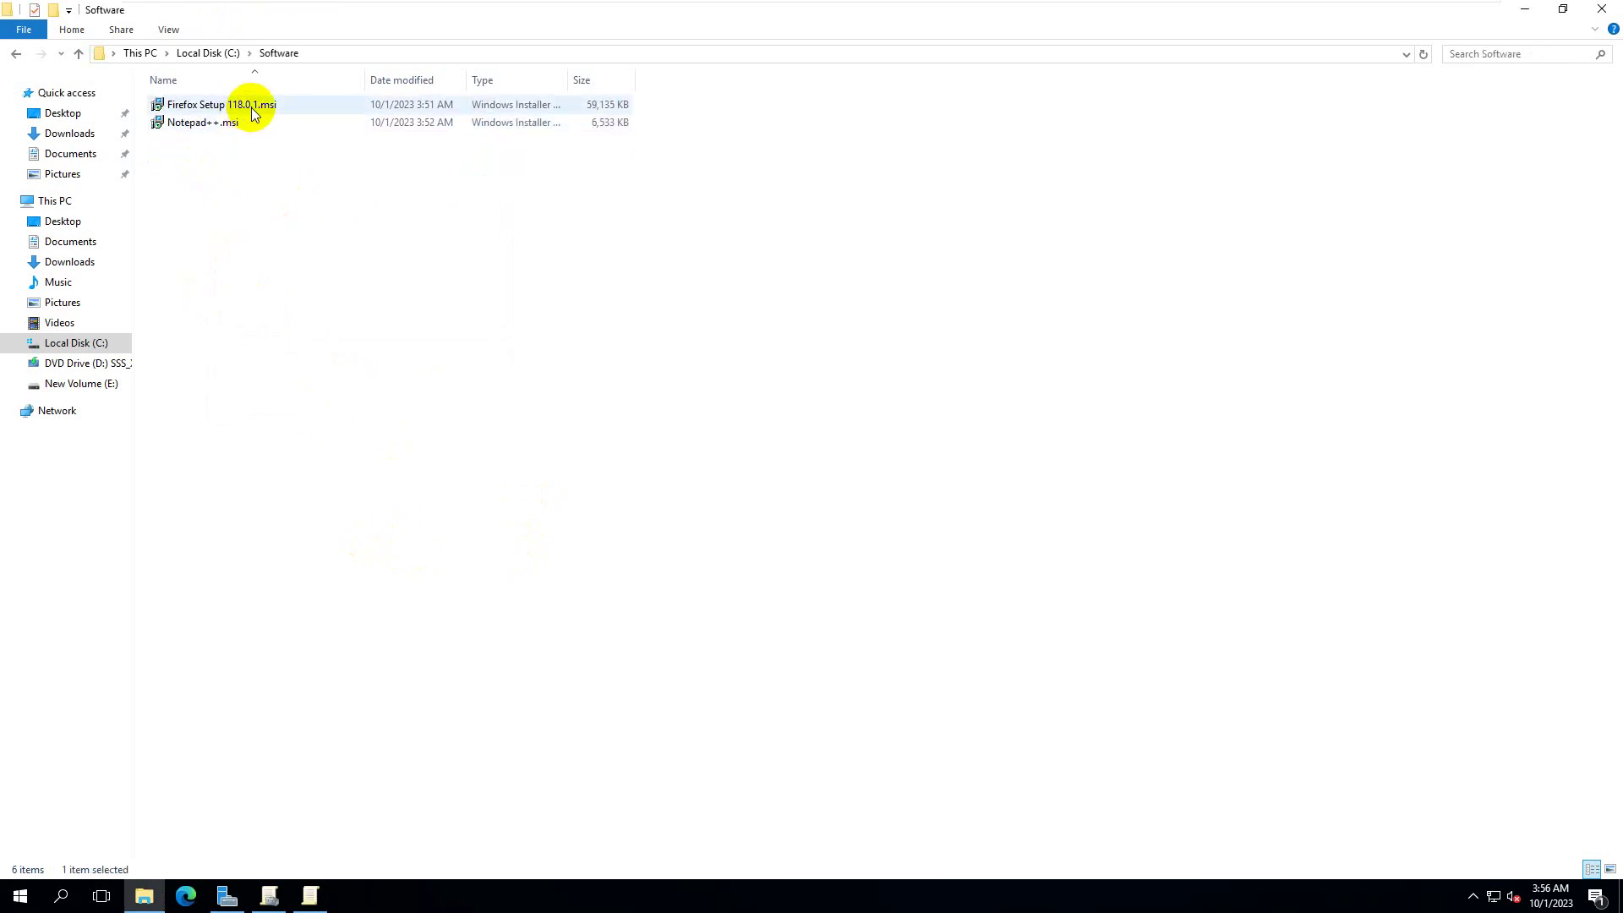
pyautogui.click(218, 52)
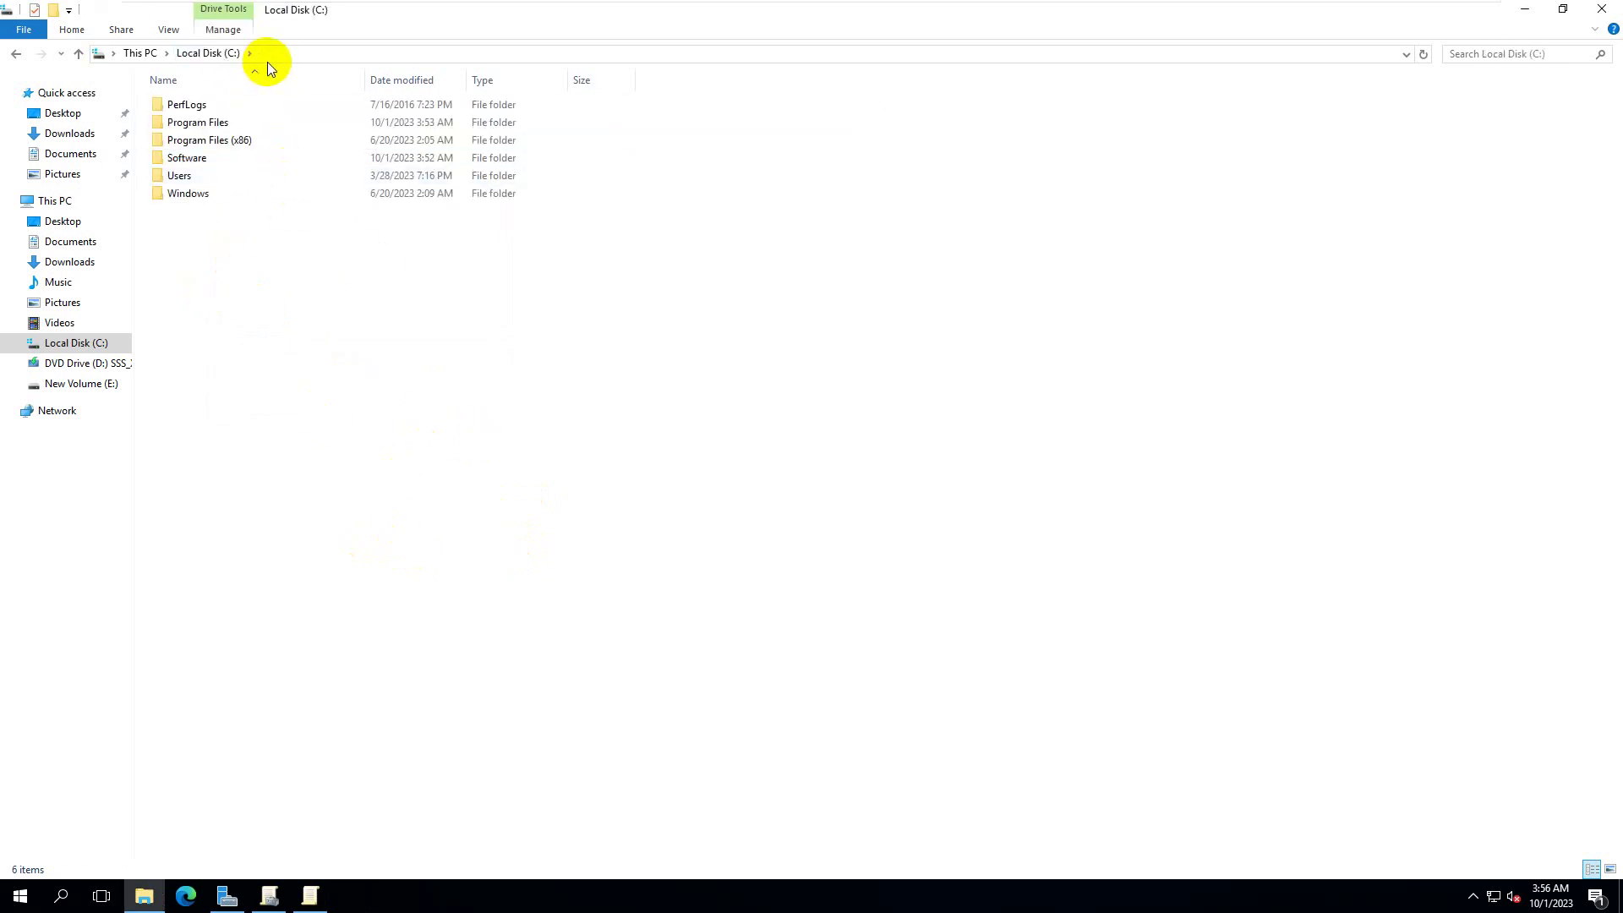
pyautogui.click(288, 52)
pyautogui.hotkey('ctrl', 'v')
pyautogui.press('Return')
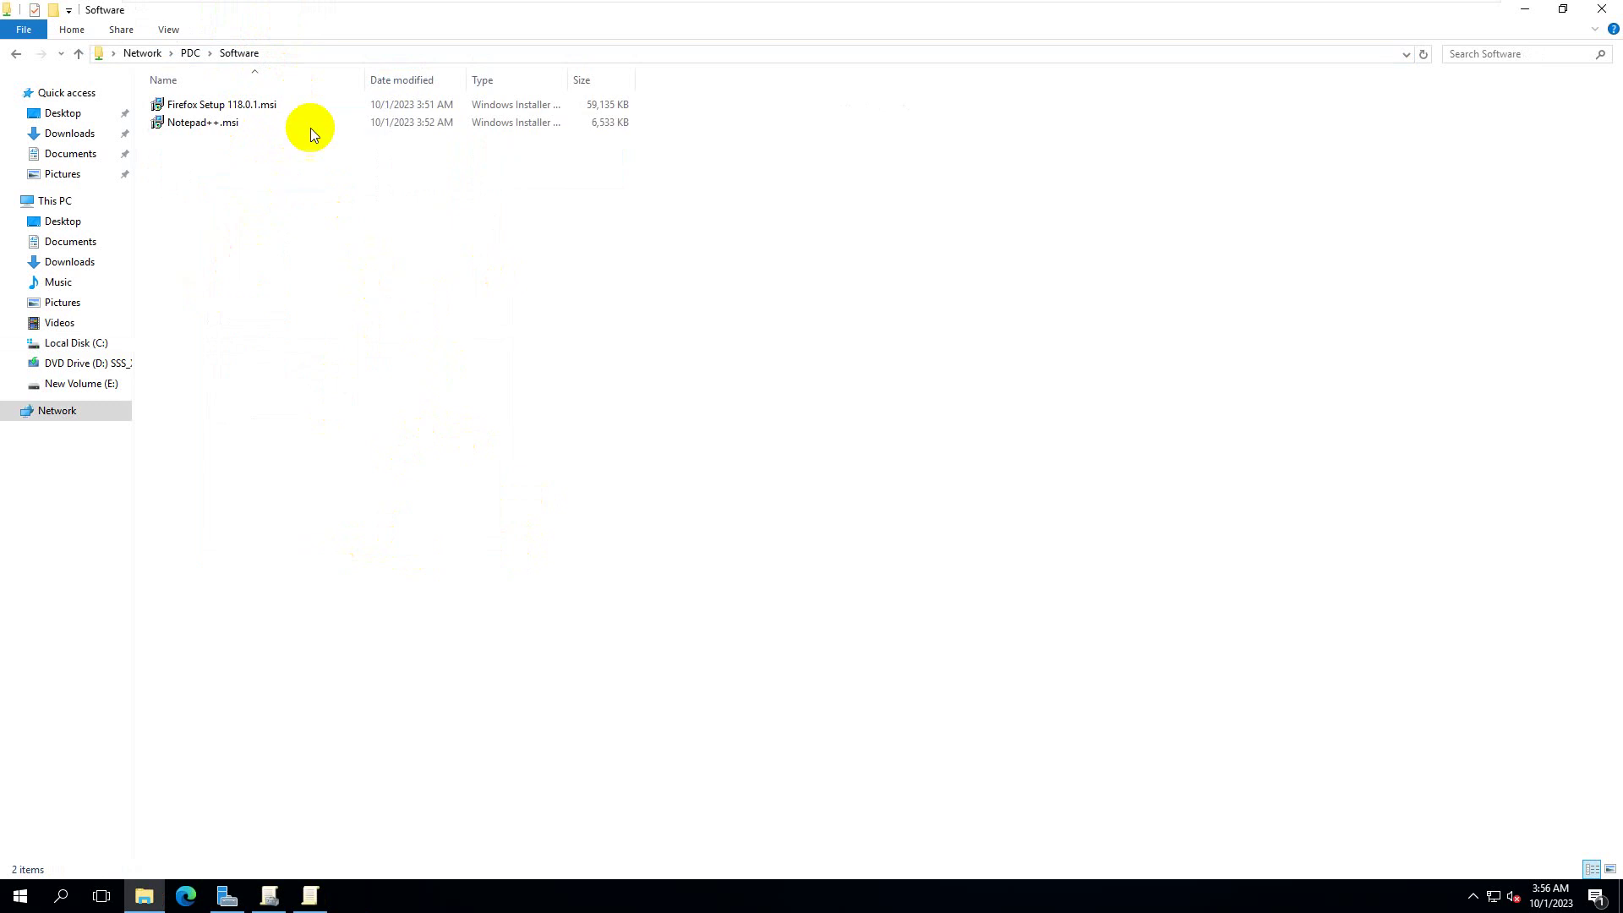
pyautogui.click(411, 54)
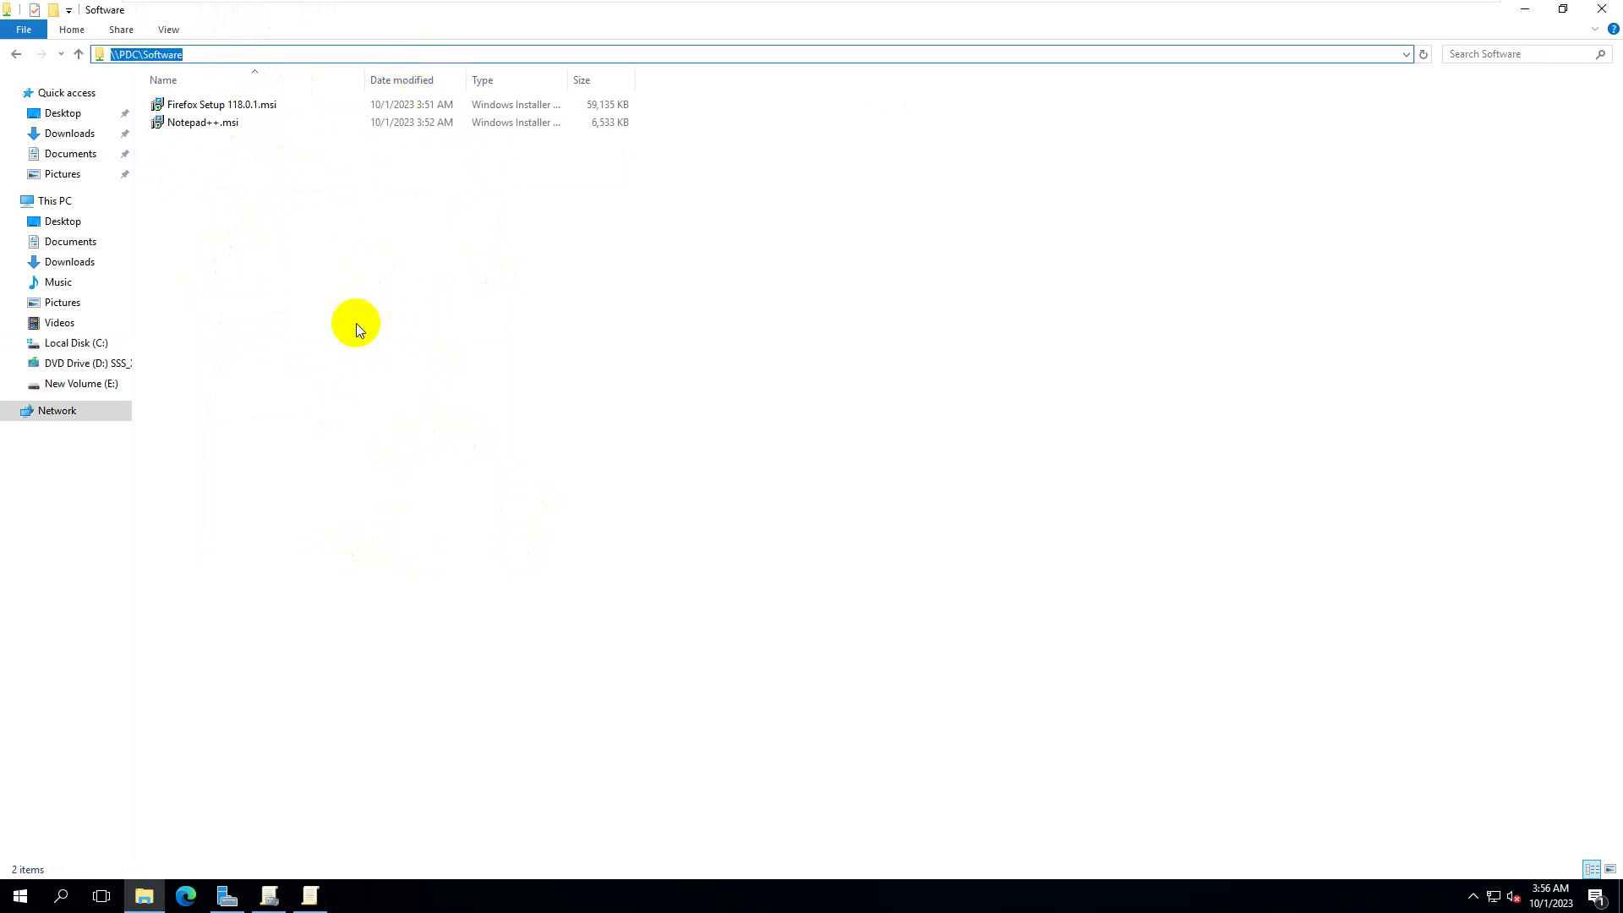
pyautogui.click(366, 350)
pyautogui.click(1602, 9)
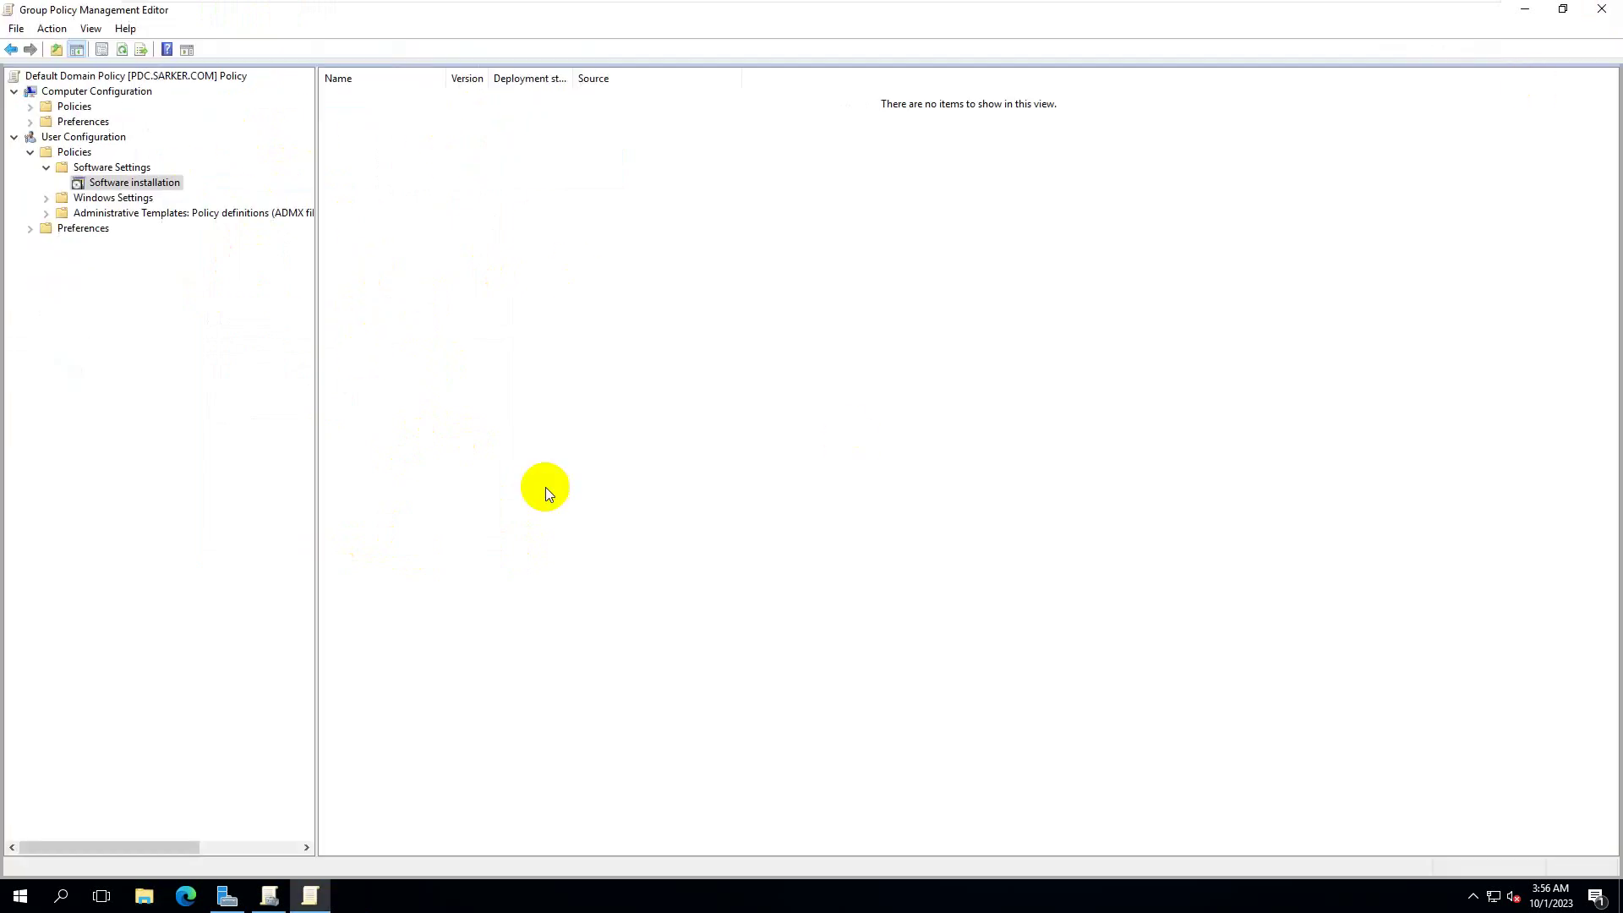
# - Start a new package, browse to \\PDC\Software, and open Firefox Setup 118.0.1.msi
pyautogui.rightClick(162, 180)
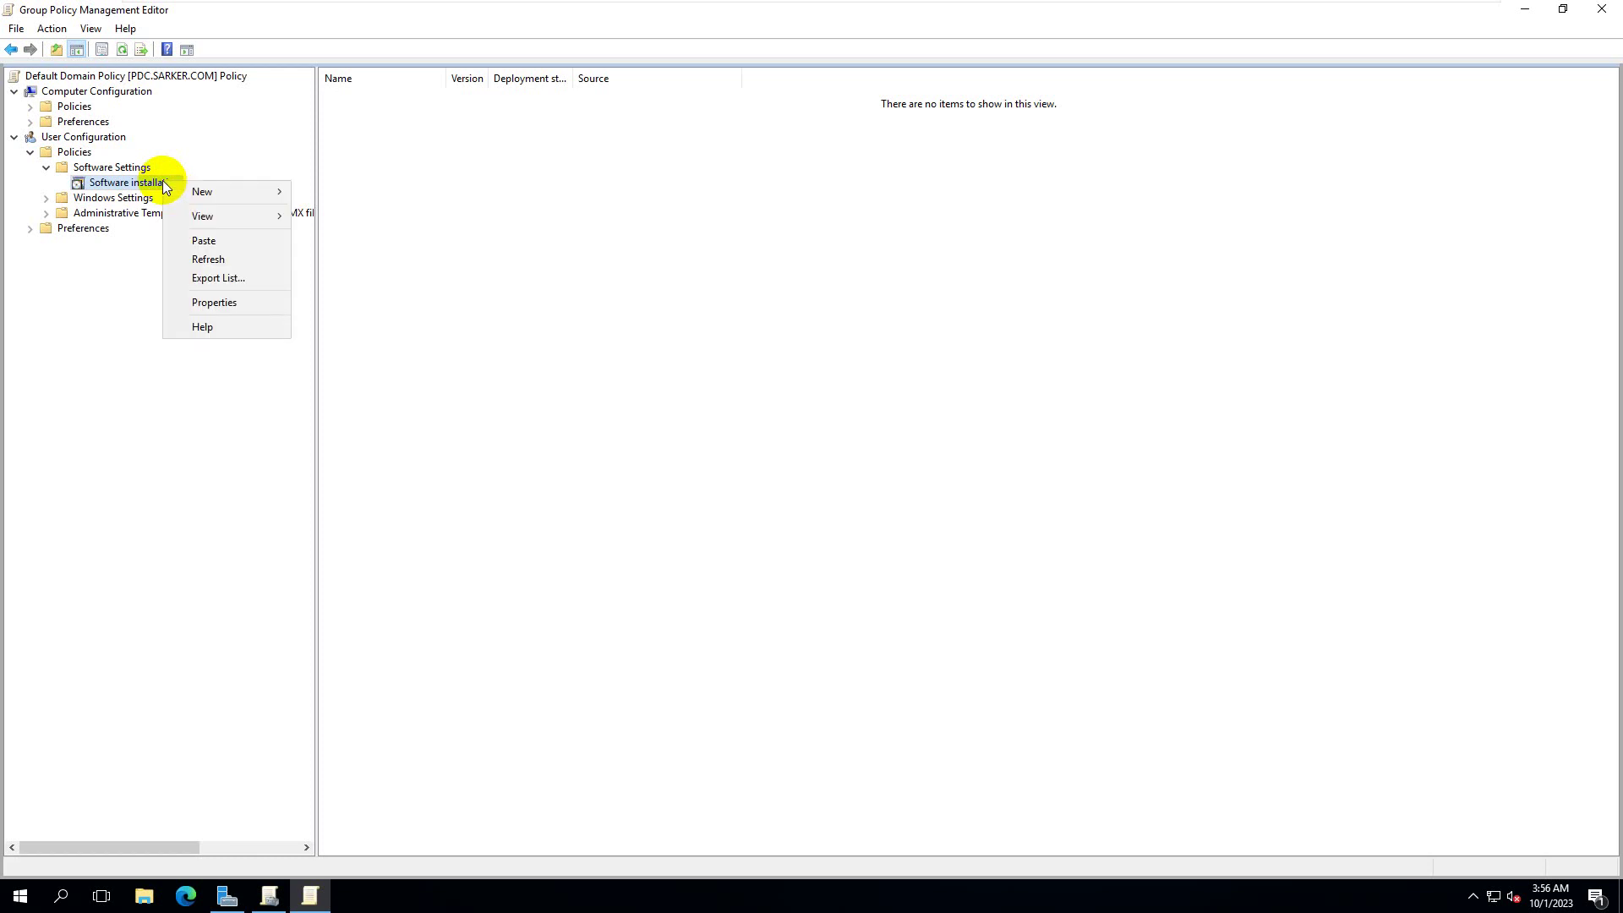
pyautogui.moveTo(191, 200)
pyautogui.click(308, 195)
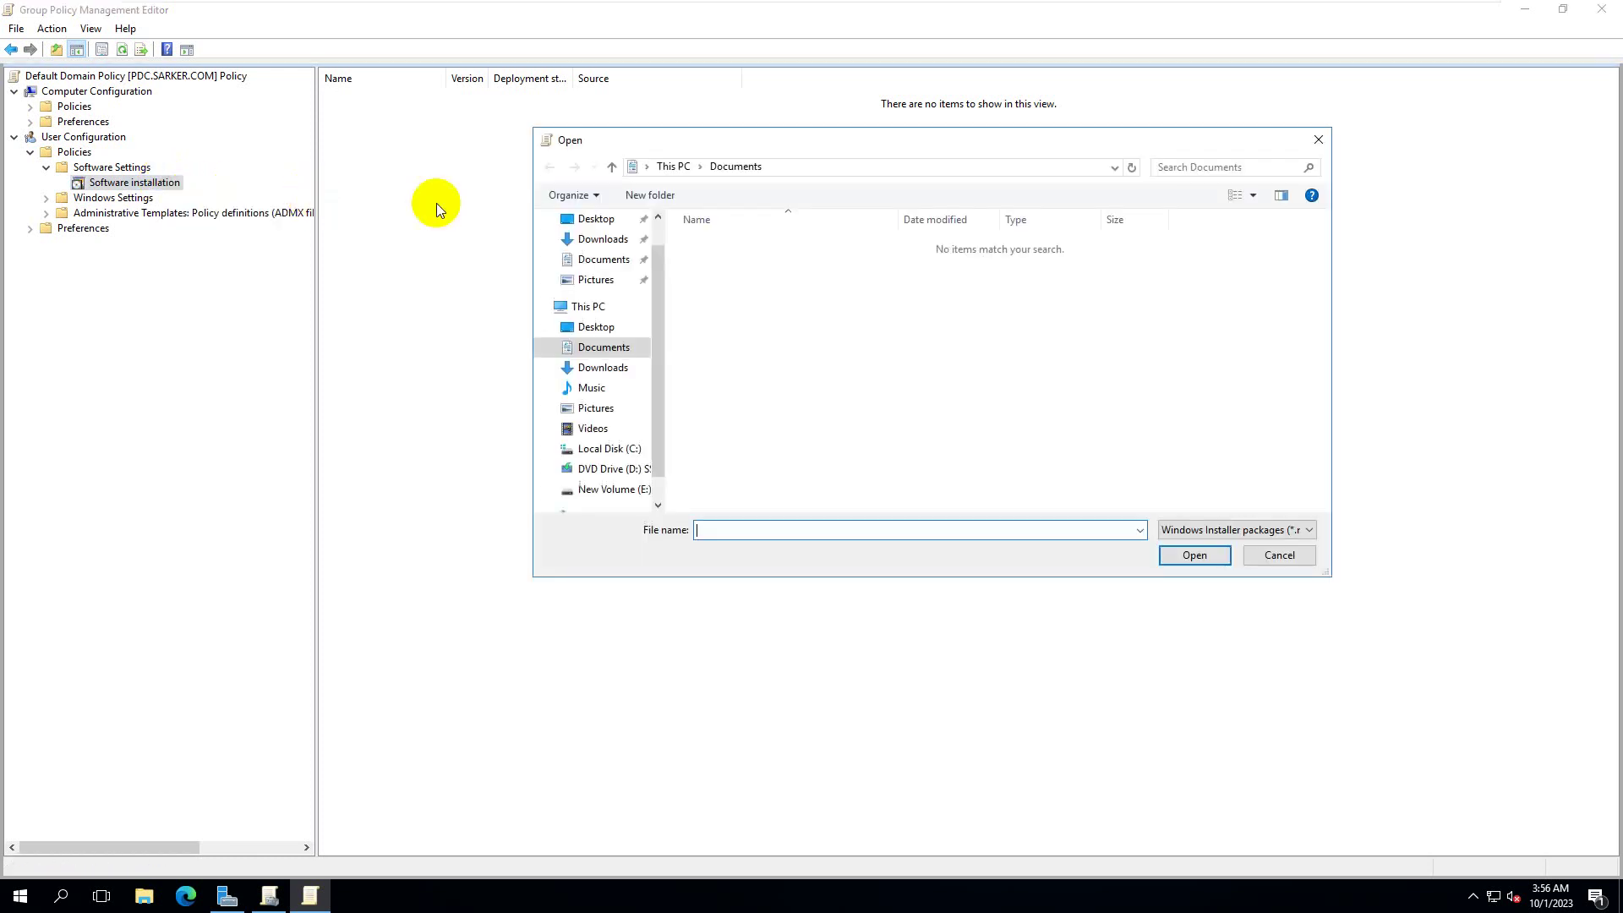
pyautogui.click(786, 166)
pyautogui.write('\\PDC\\Software')
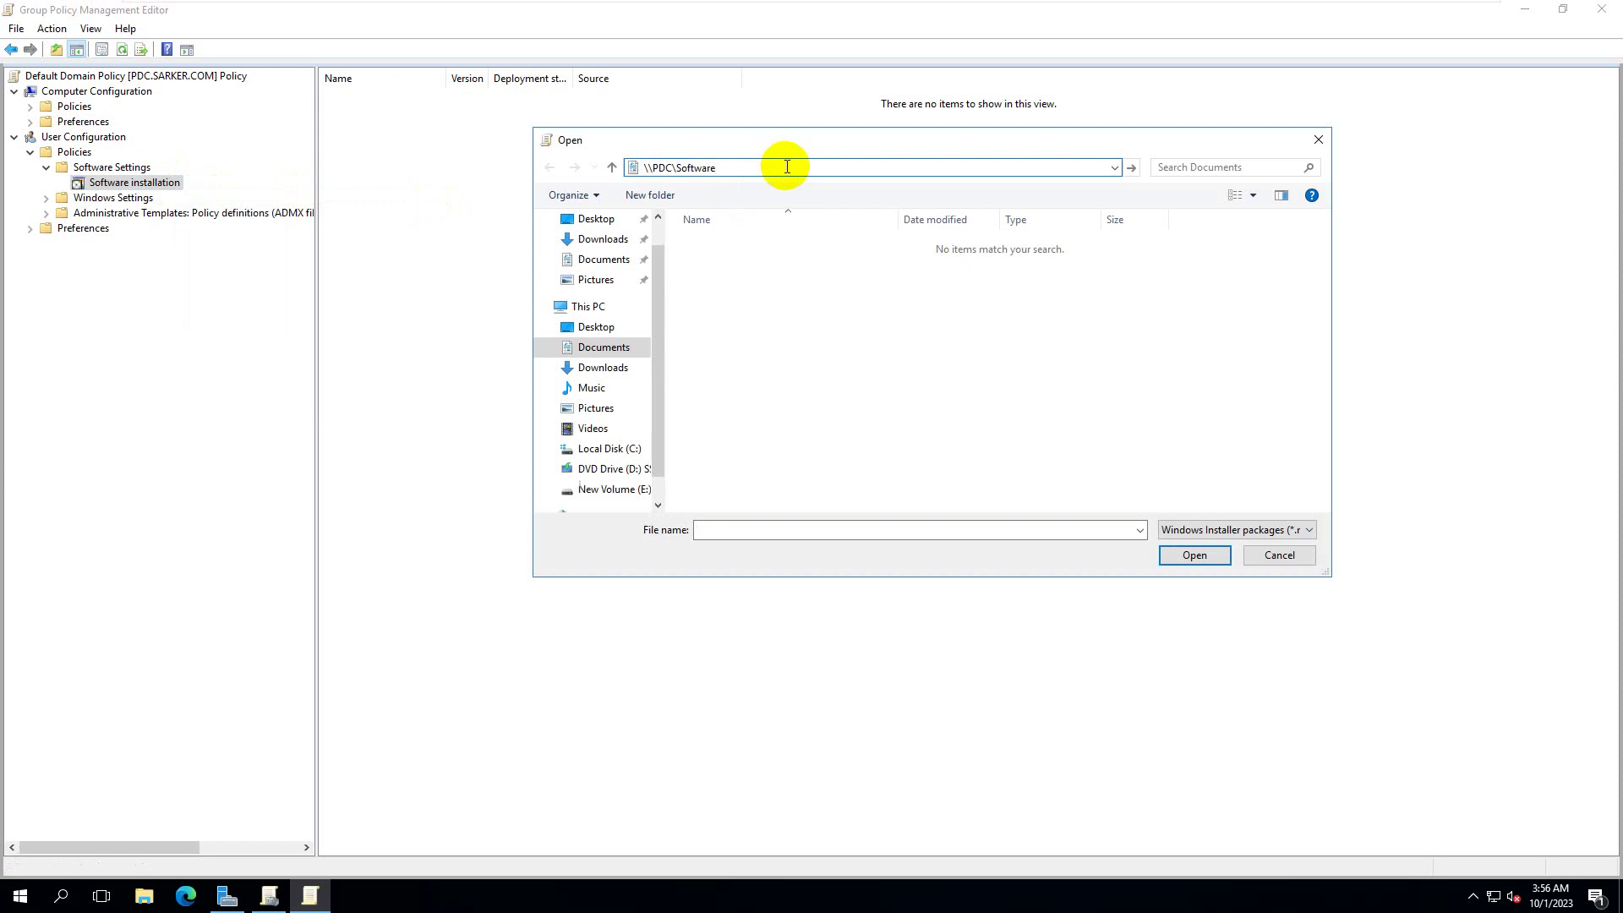
pyautogui.press('Return')
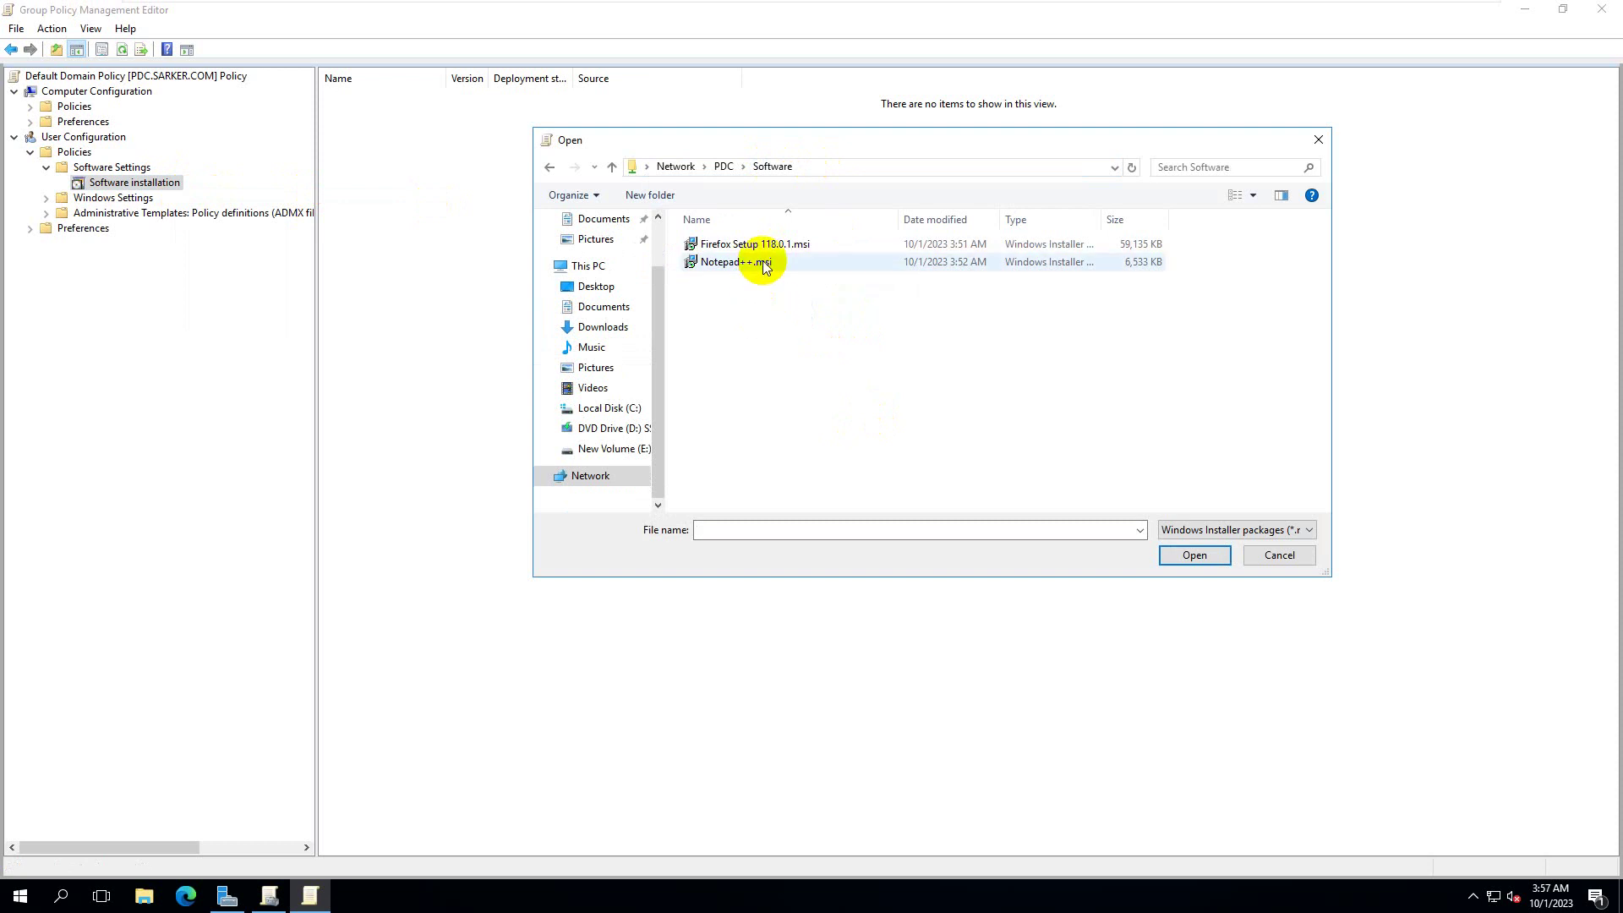
pyautogui.click(774, 244)
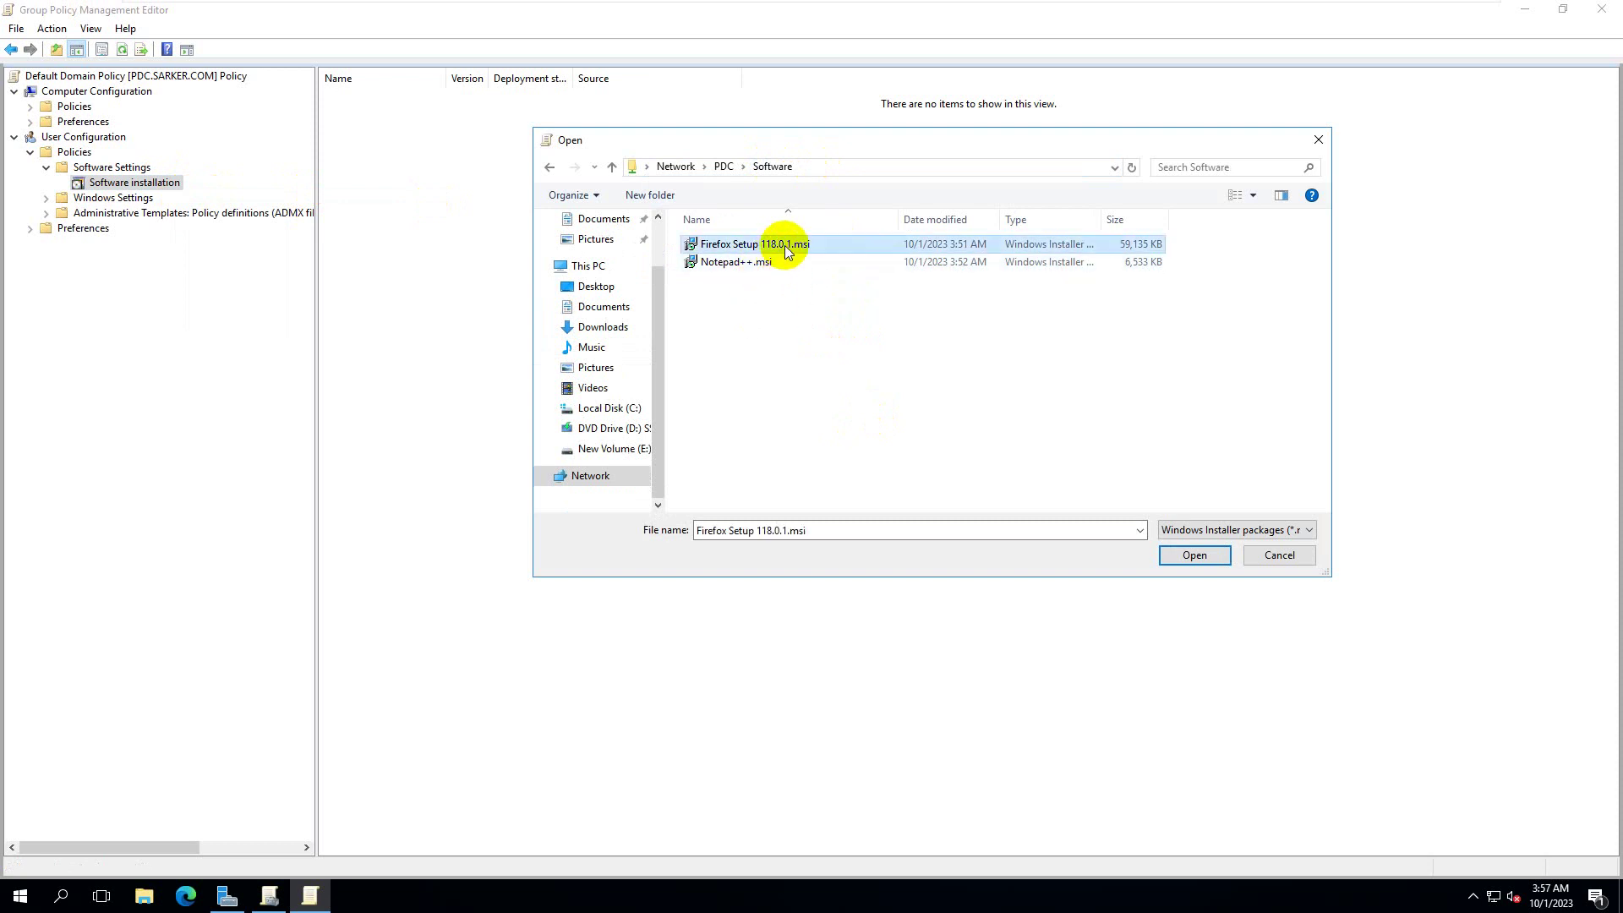
pyautogui.click(1193, 556)
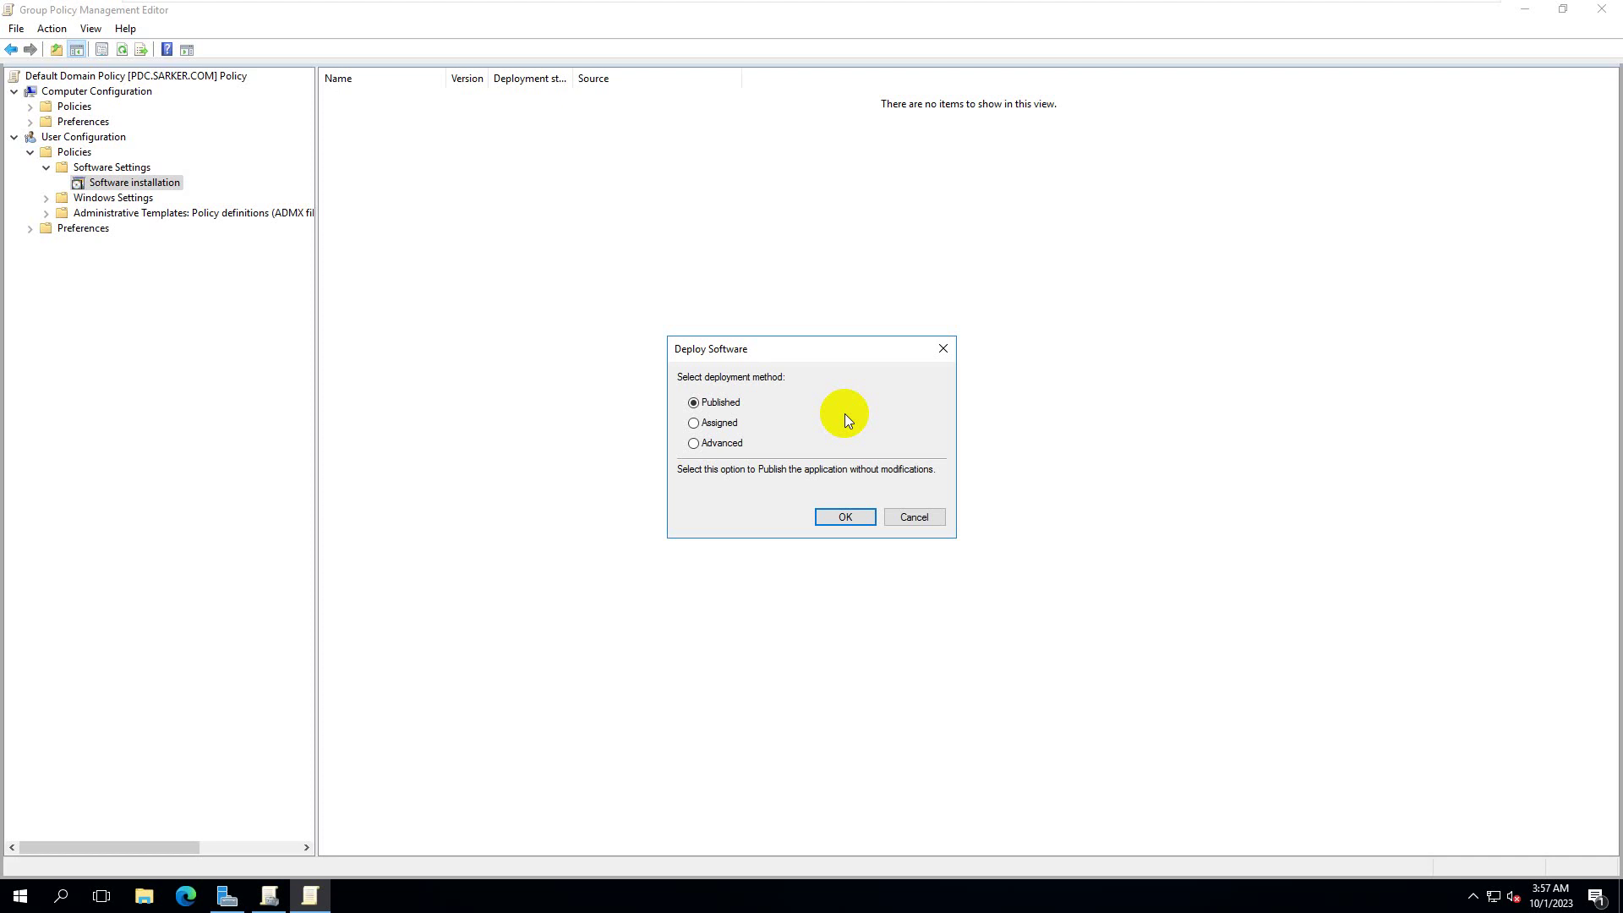
# - Choose Assigned as the deployment method and confirm with OK
pyautogui.click(694, 423)
pyautogui.click(852, 518)
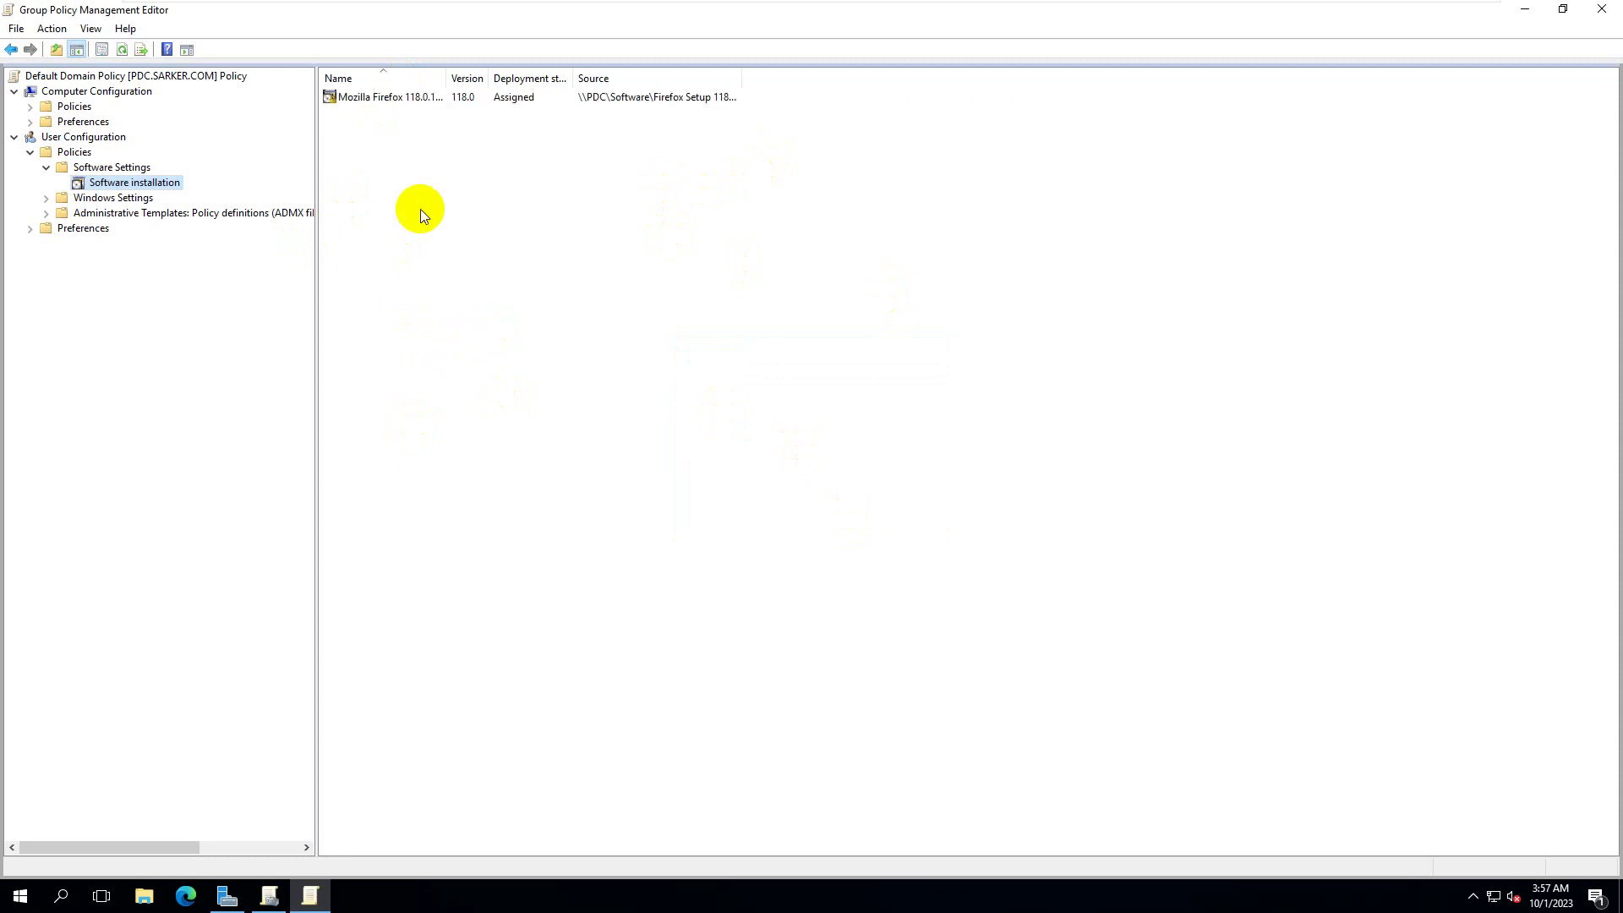
# - Inspect the Software installation node's properties and close them without changes
pyautogui.rightClick(122, 180)
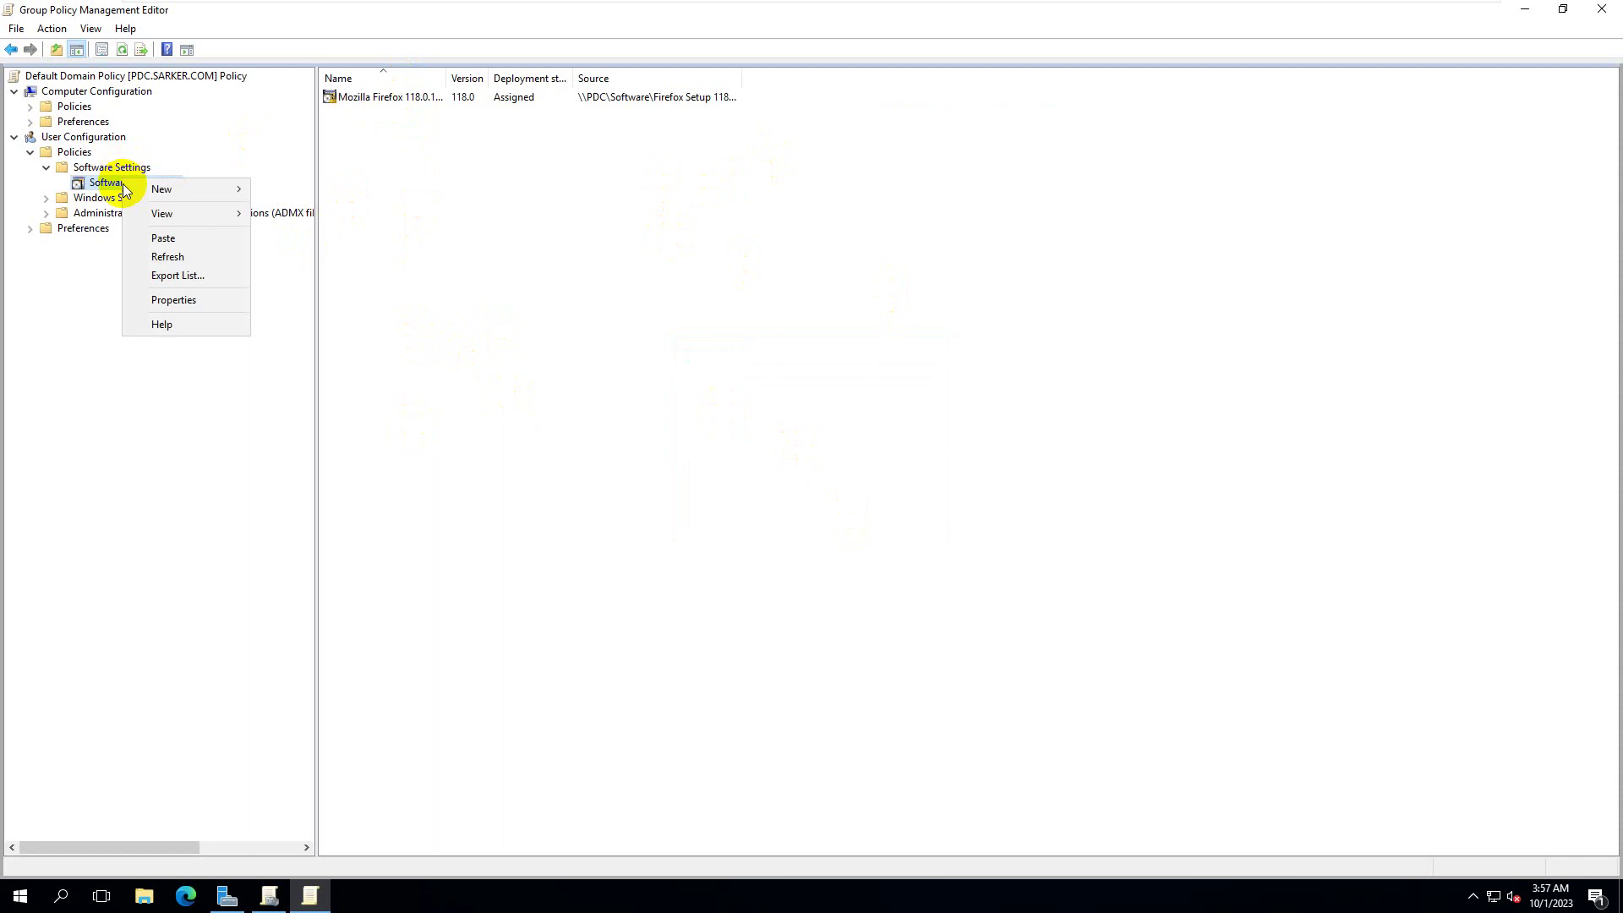
pyautogui.click(179, 300)
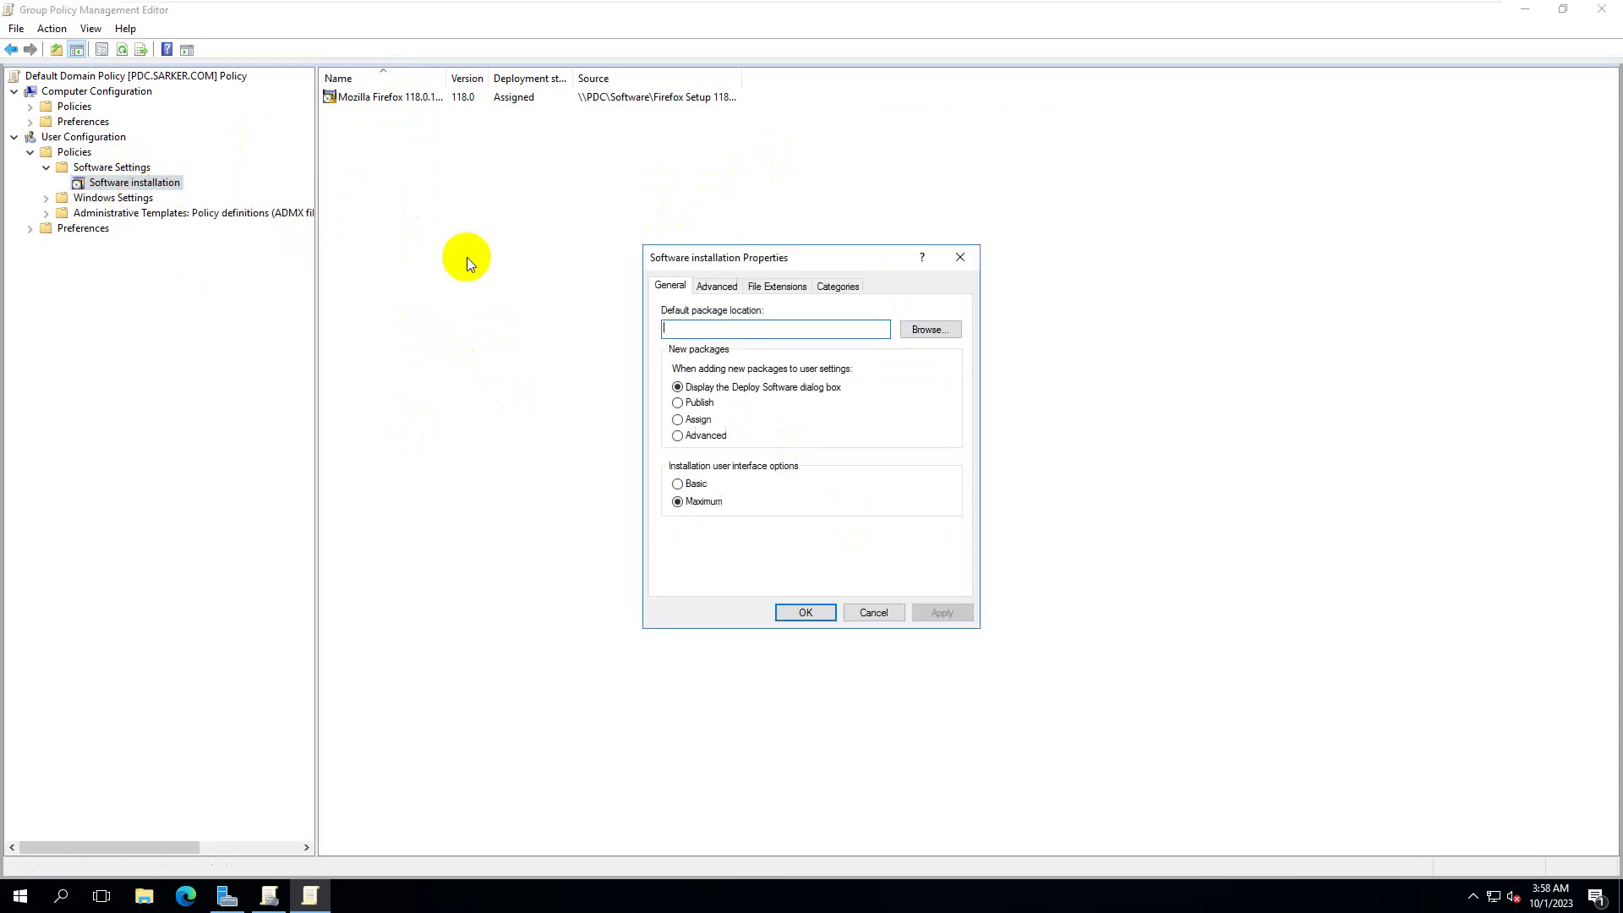
pyautogui.click(718, 286)
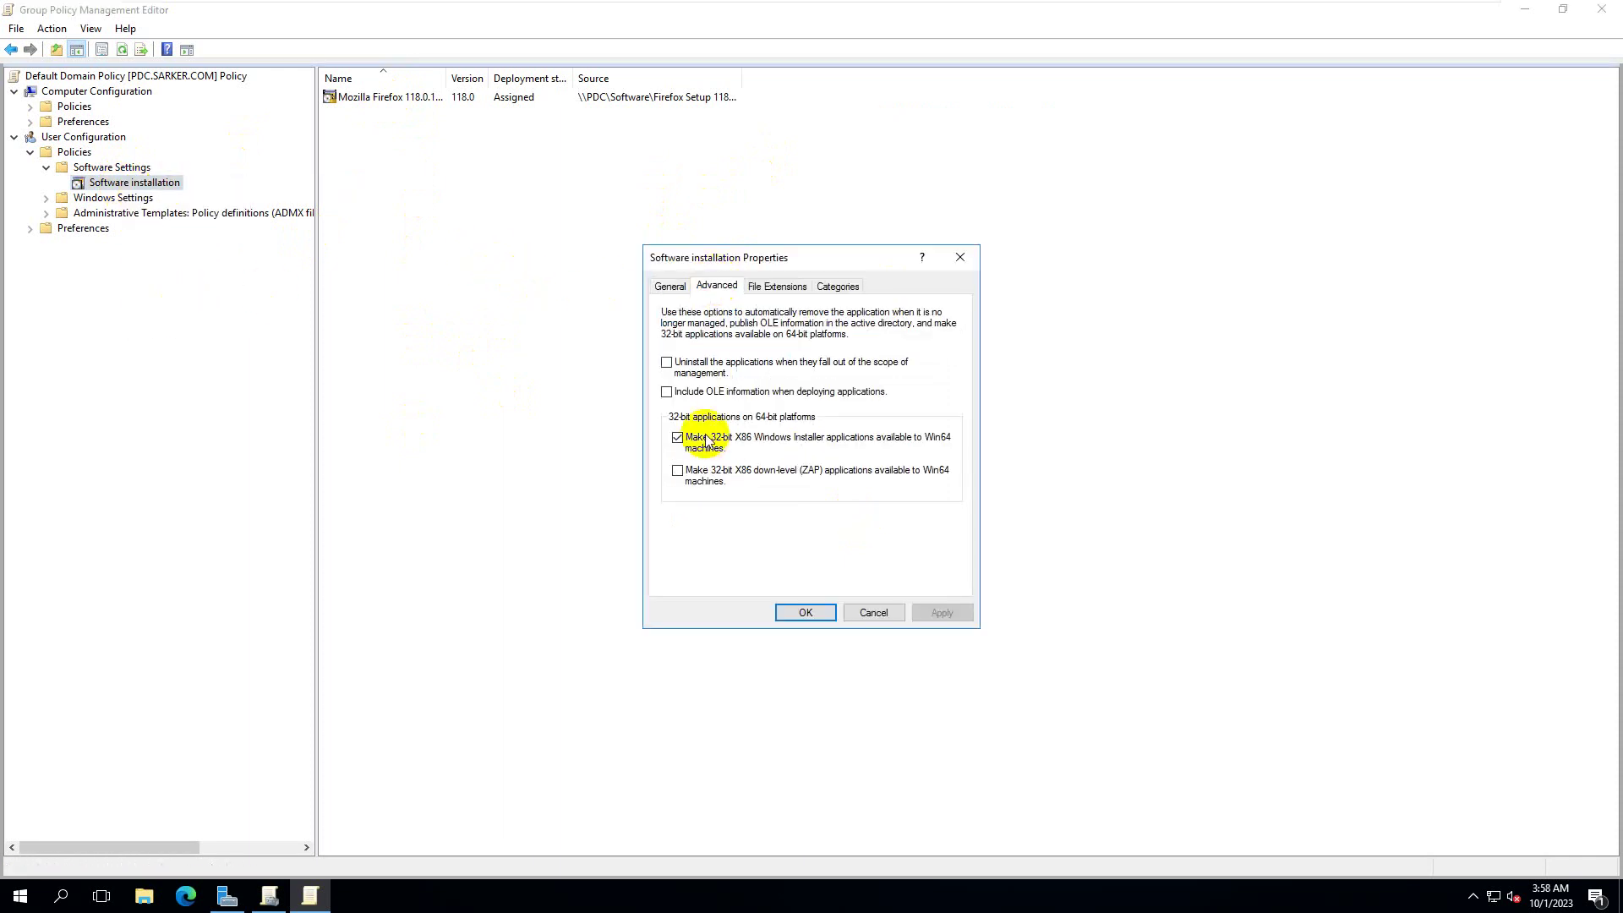
pyautogui.click(669, 286)
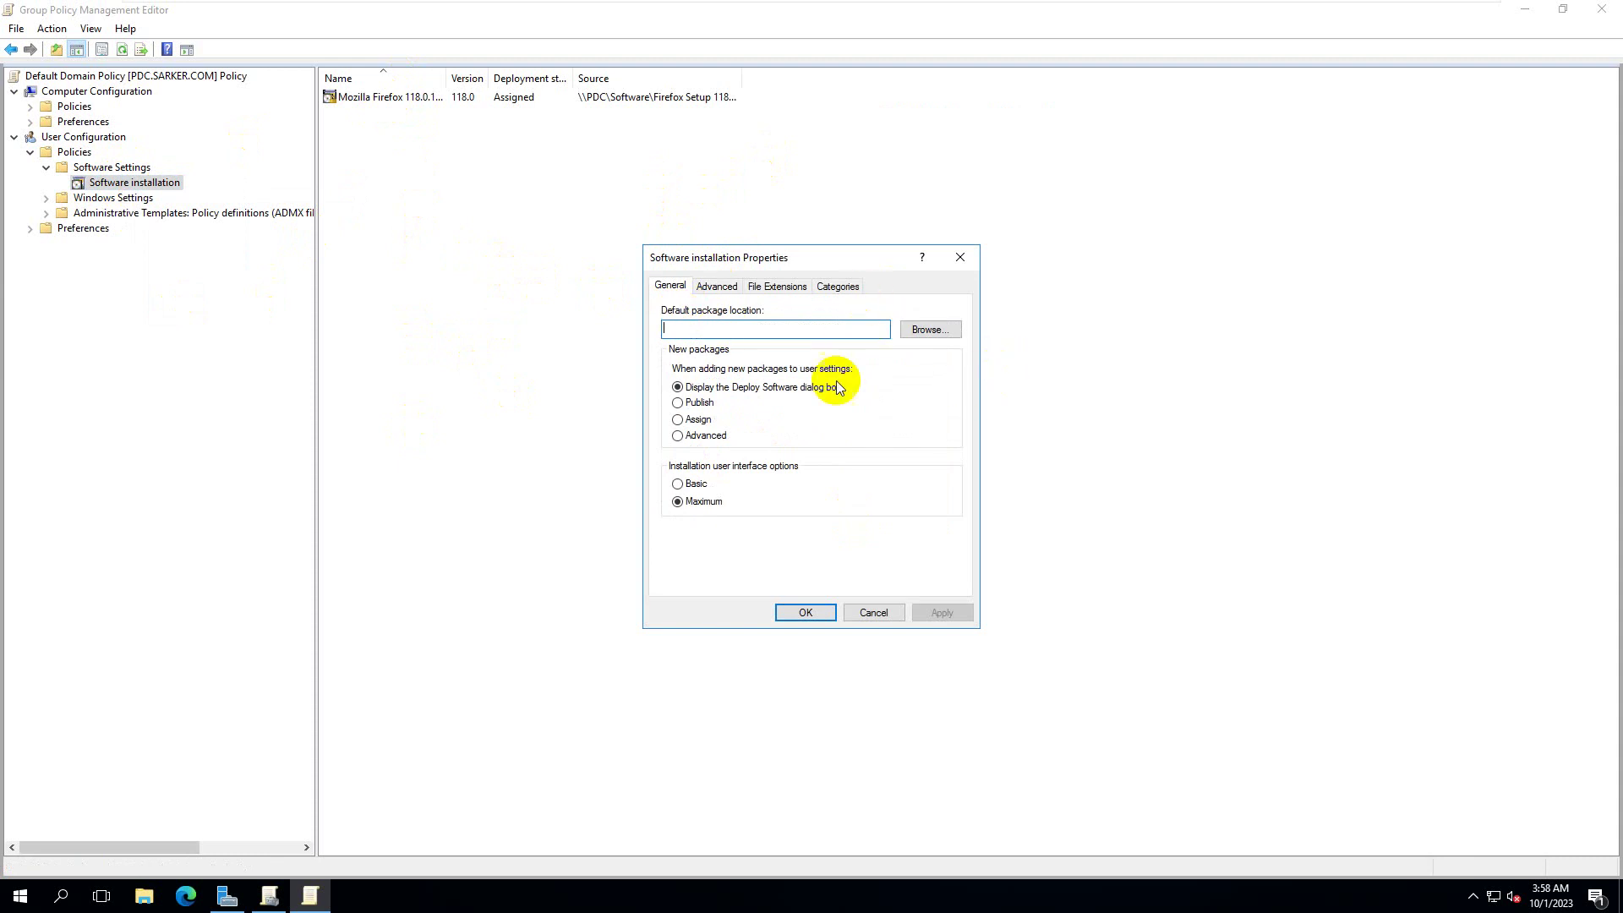
pyautogui.click(873, 612)
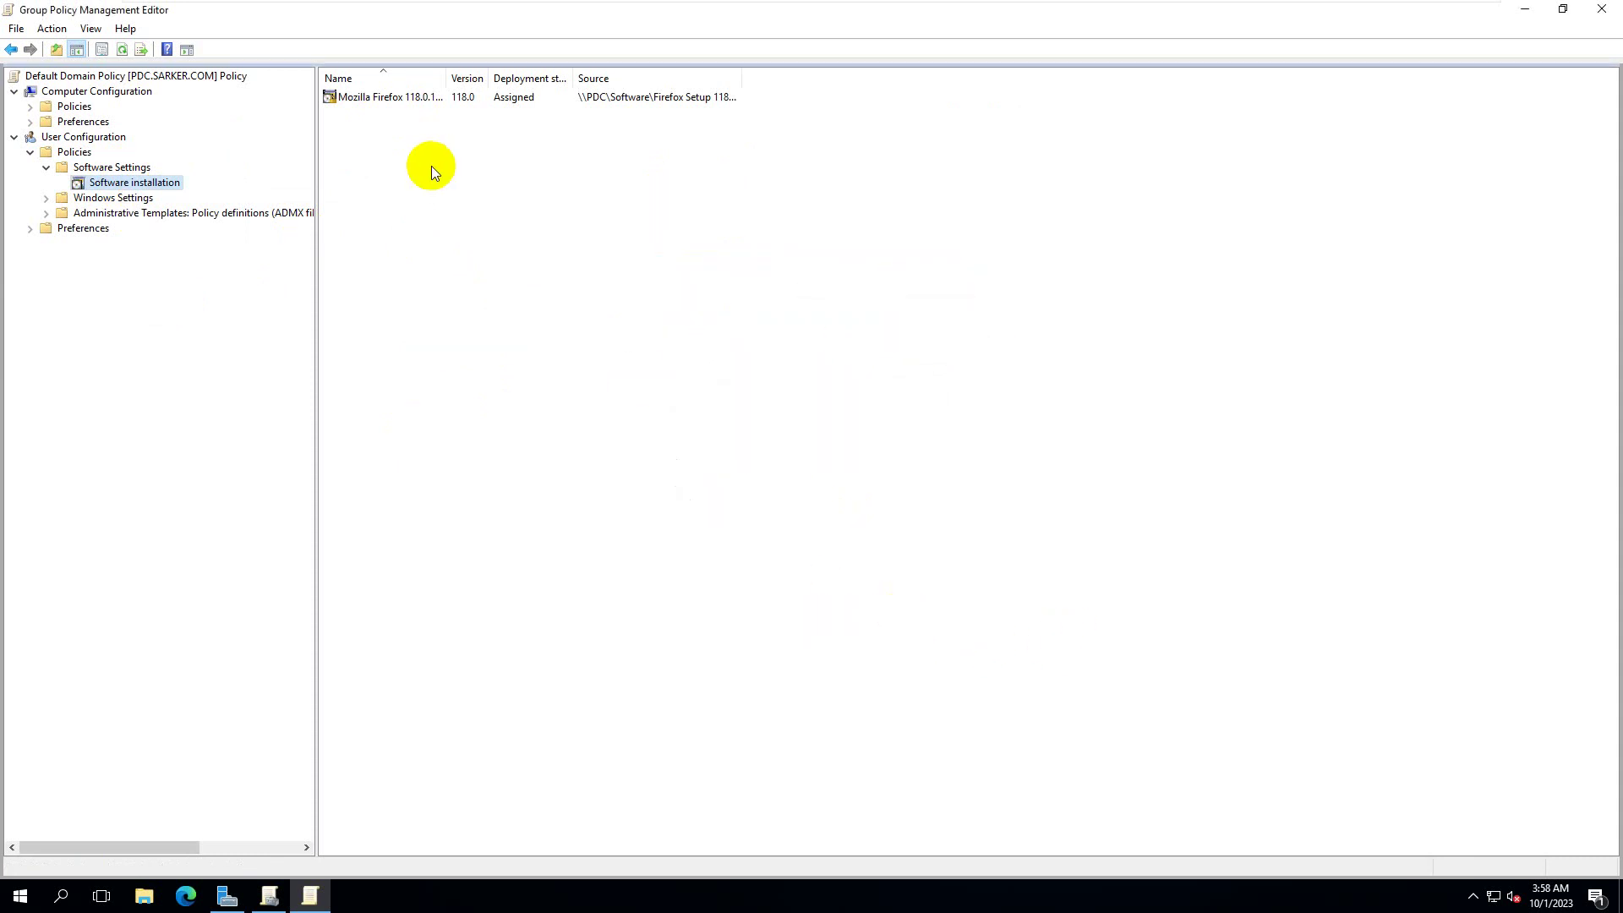
# - Tick 'Install this application at logon' on the Firefox package's Deployment tab and apply it
pyautogui.click(428, 97)
pyautogui.rightClick(429, 97)
pyautogui.click(485, 216)
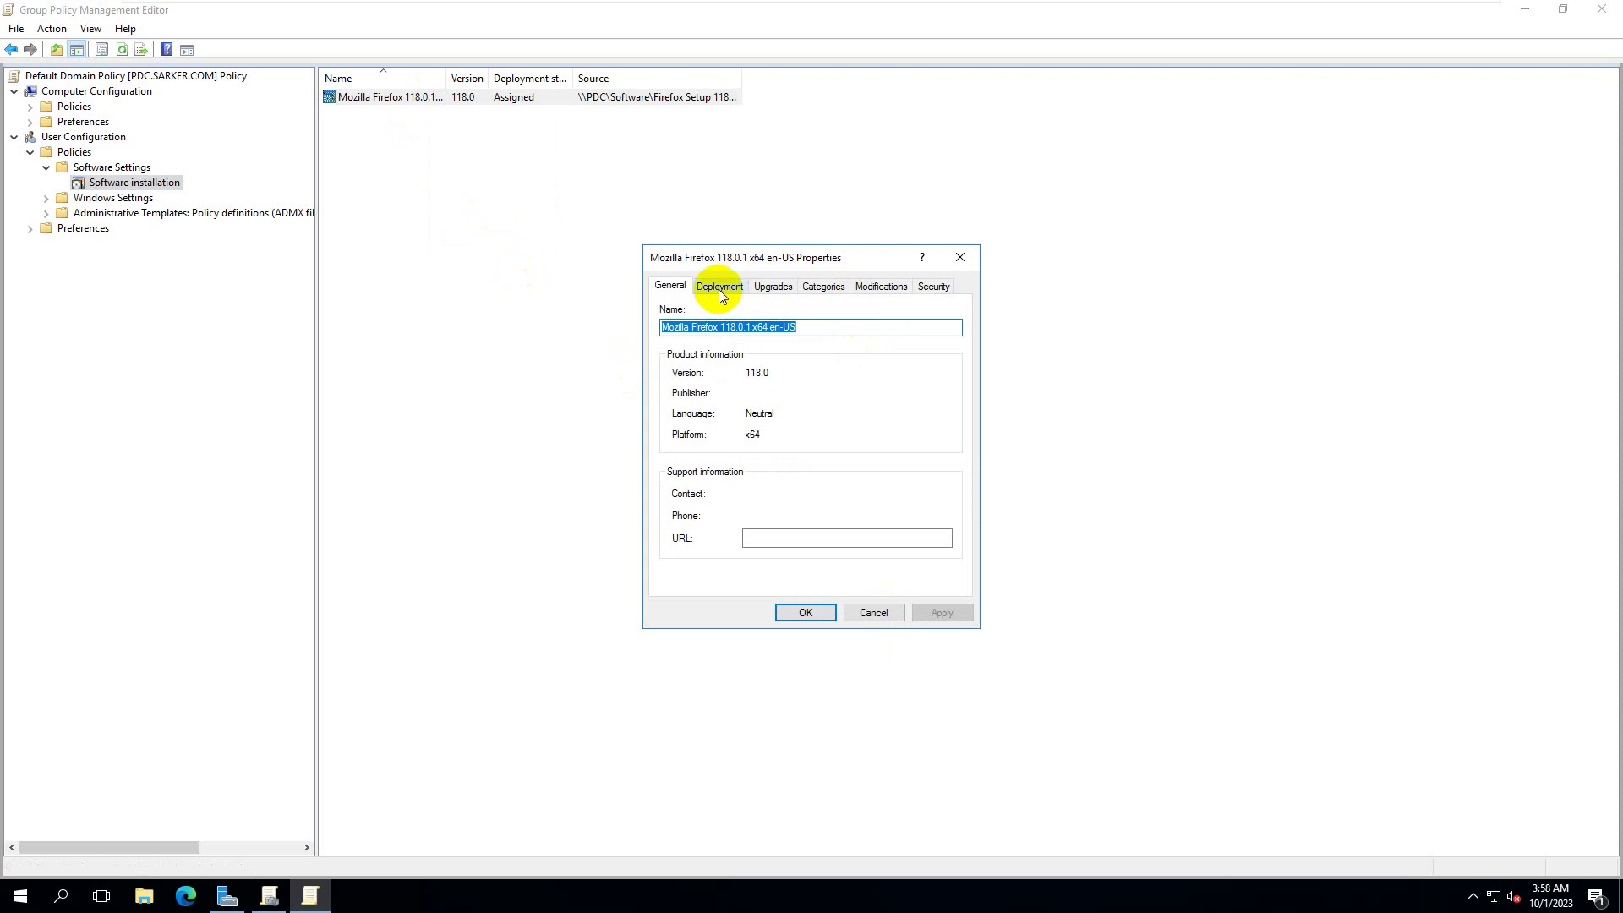
pyautogui.click(719, 287)
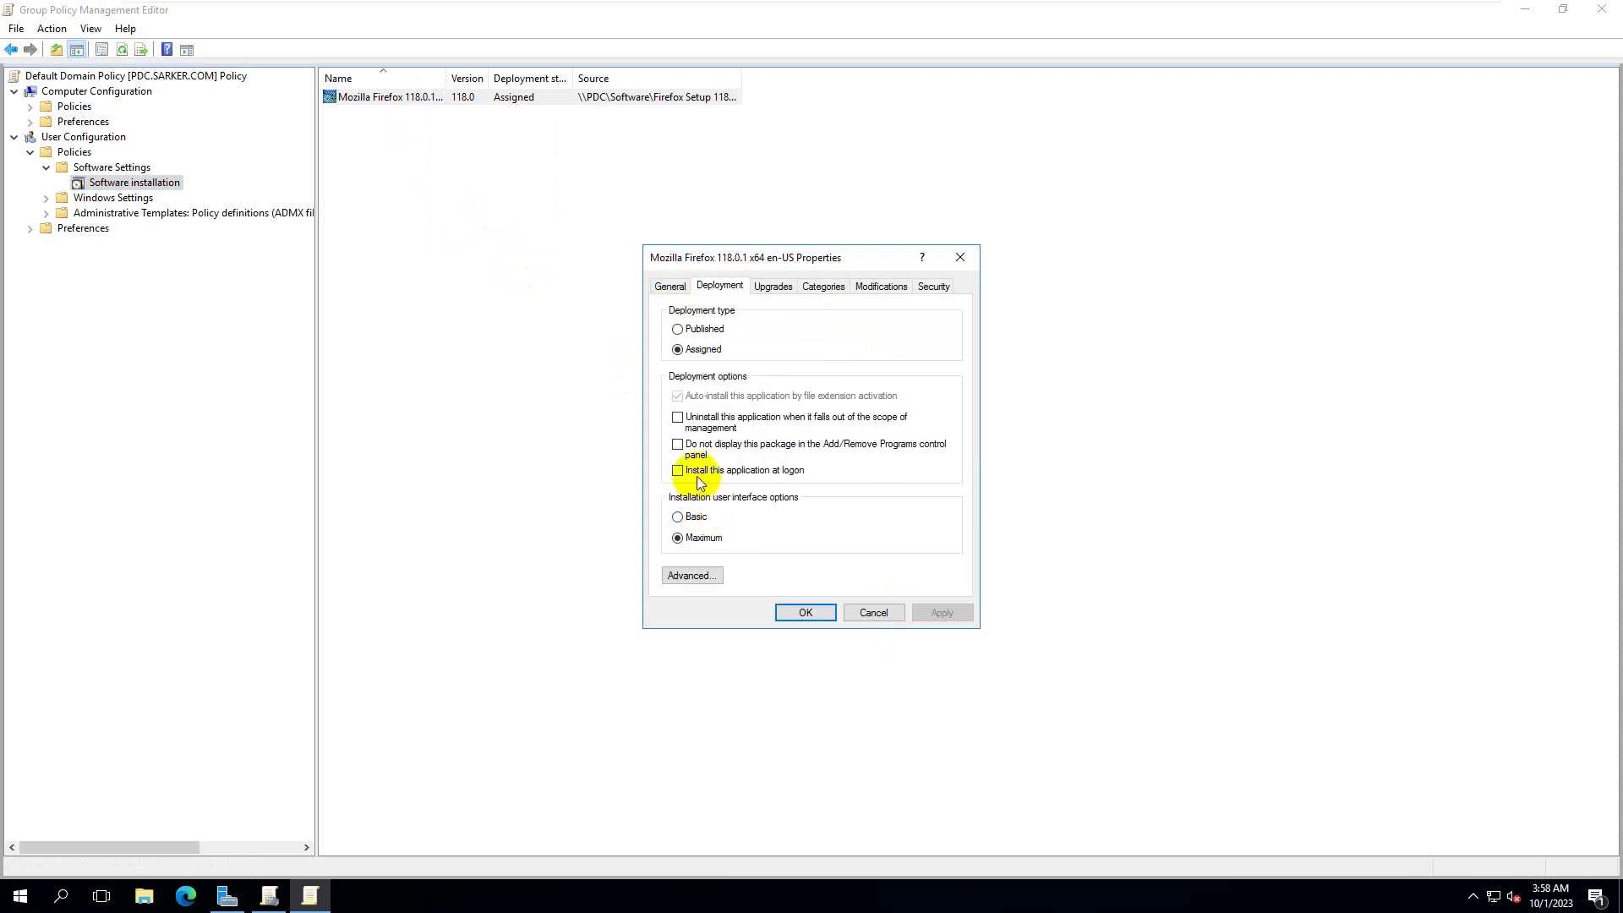
pyautogui.click(798, 475)
pyautogui.click(943, 612)
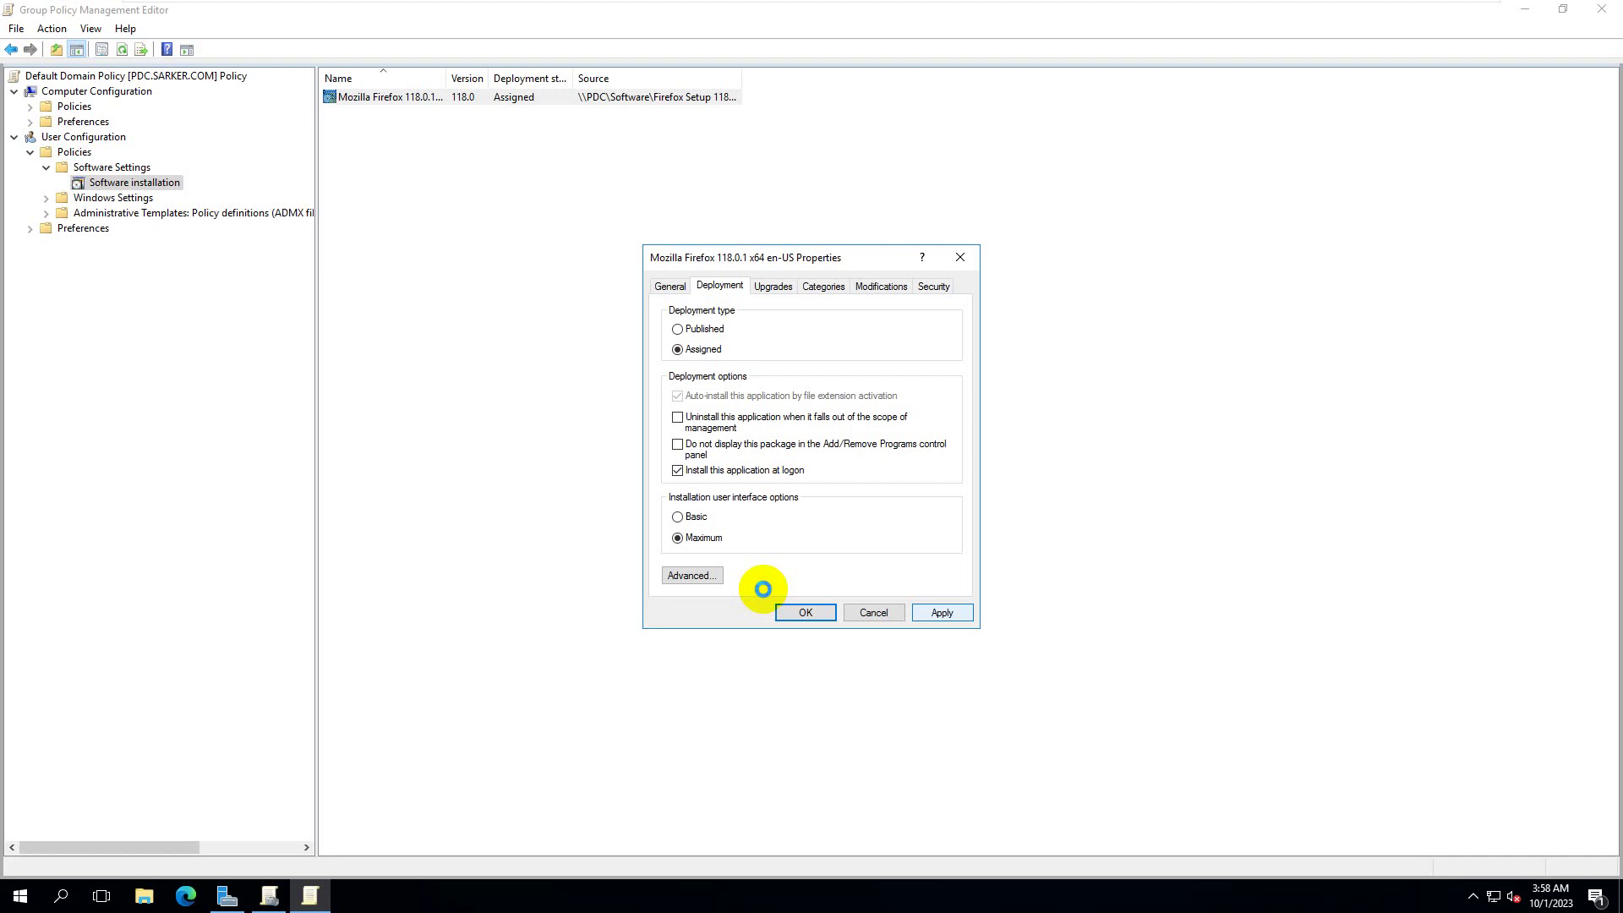
pyautogui.click(803, 612)
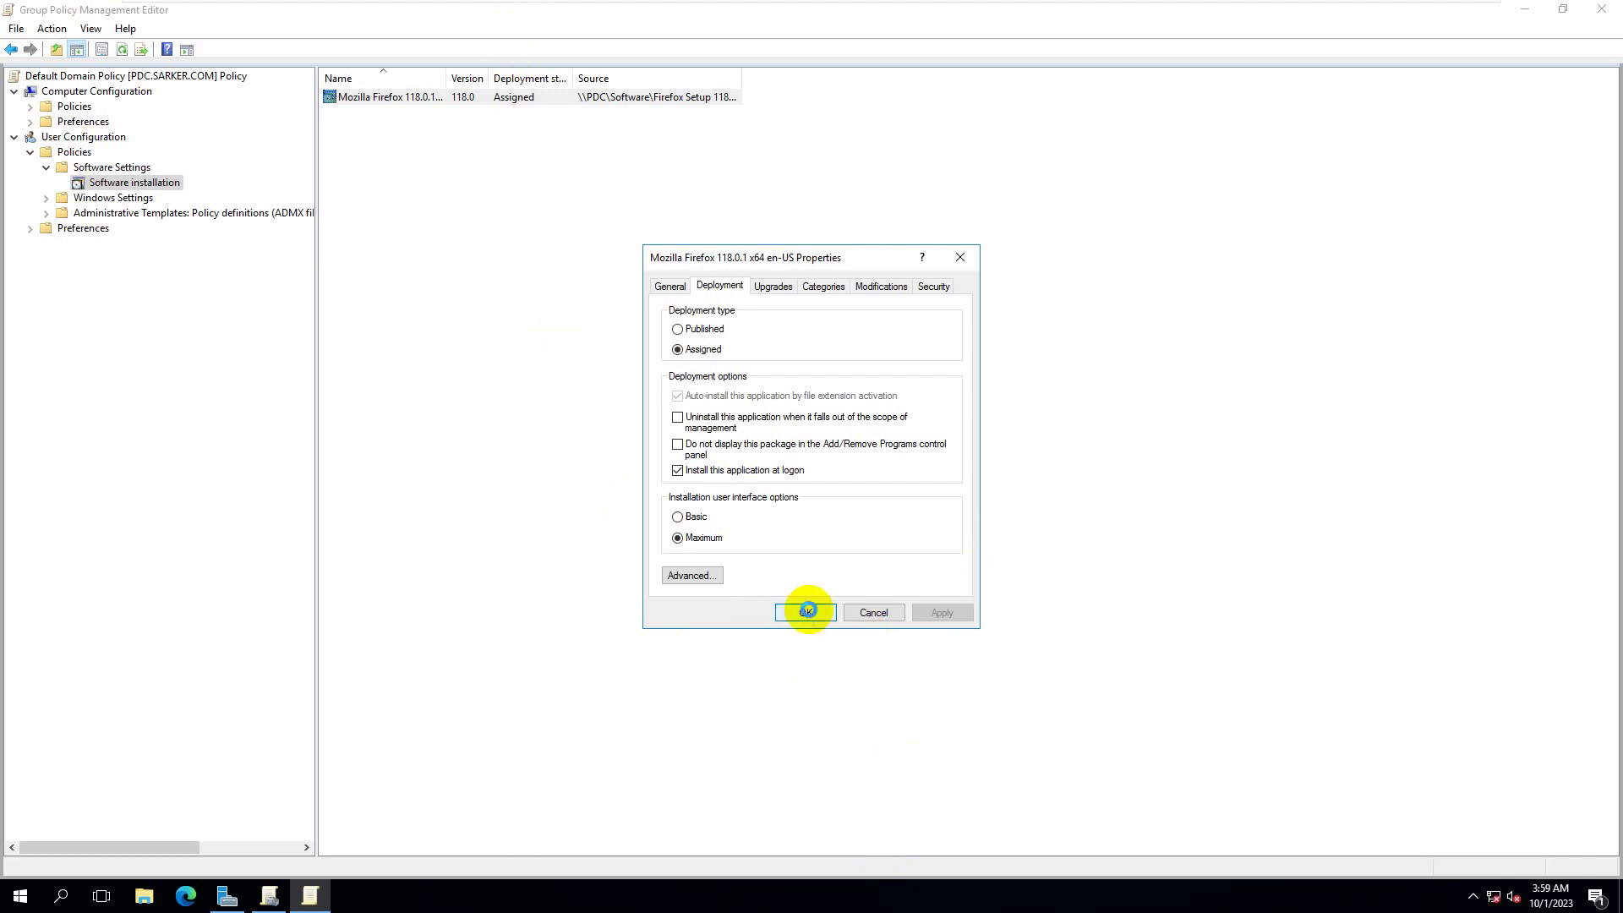
pyautogui.click(807, 611)
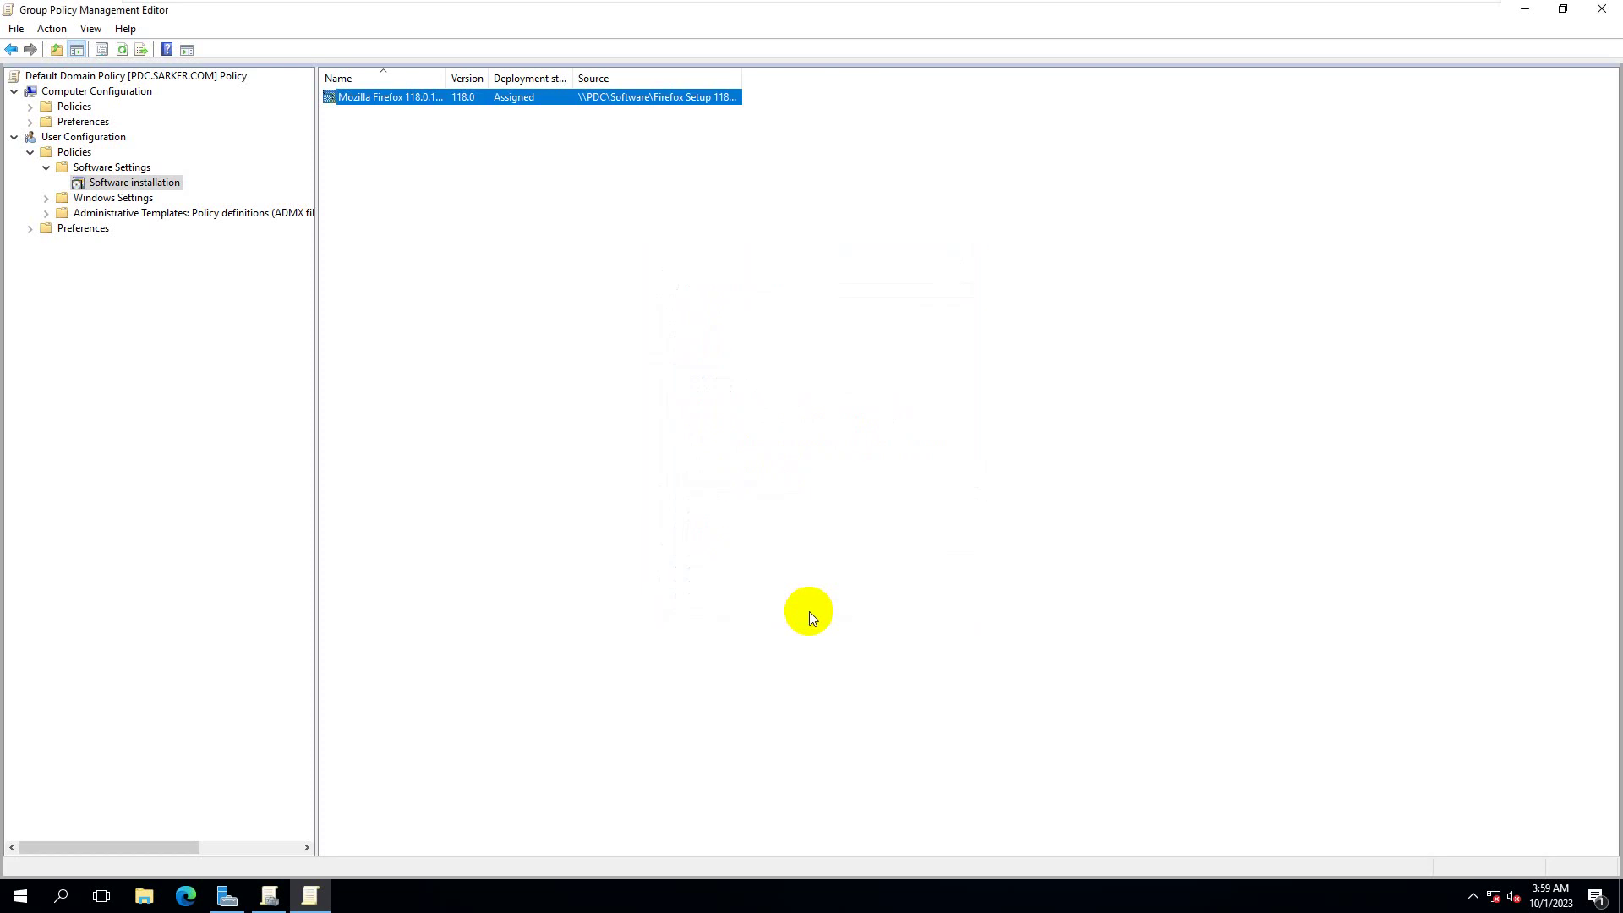
pyautogui.click(857, 382)
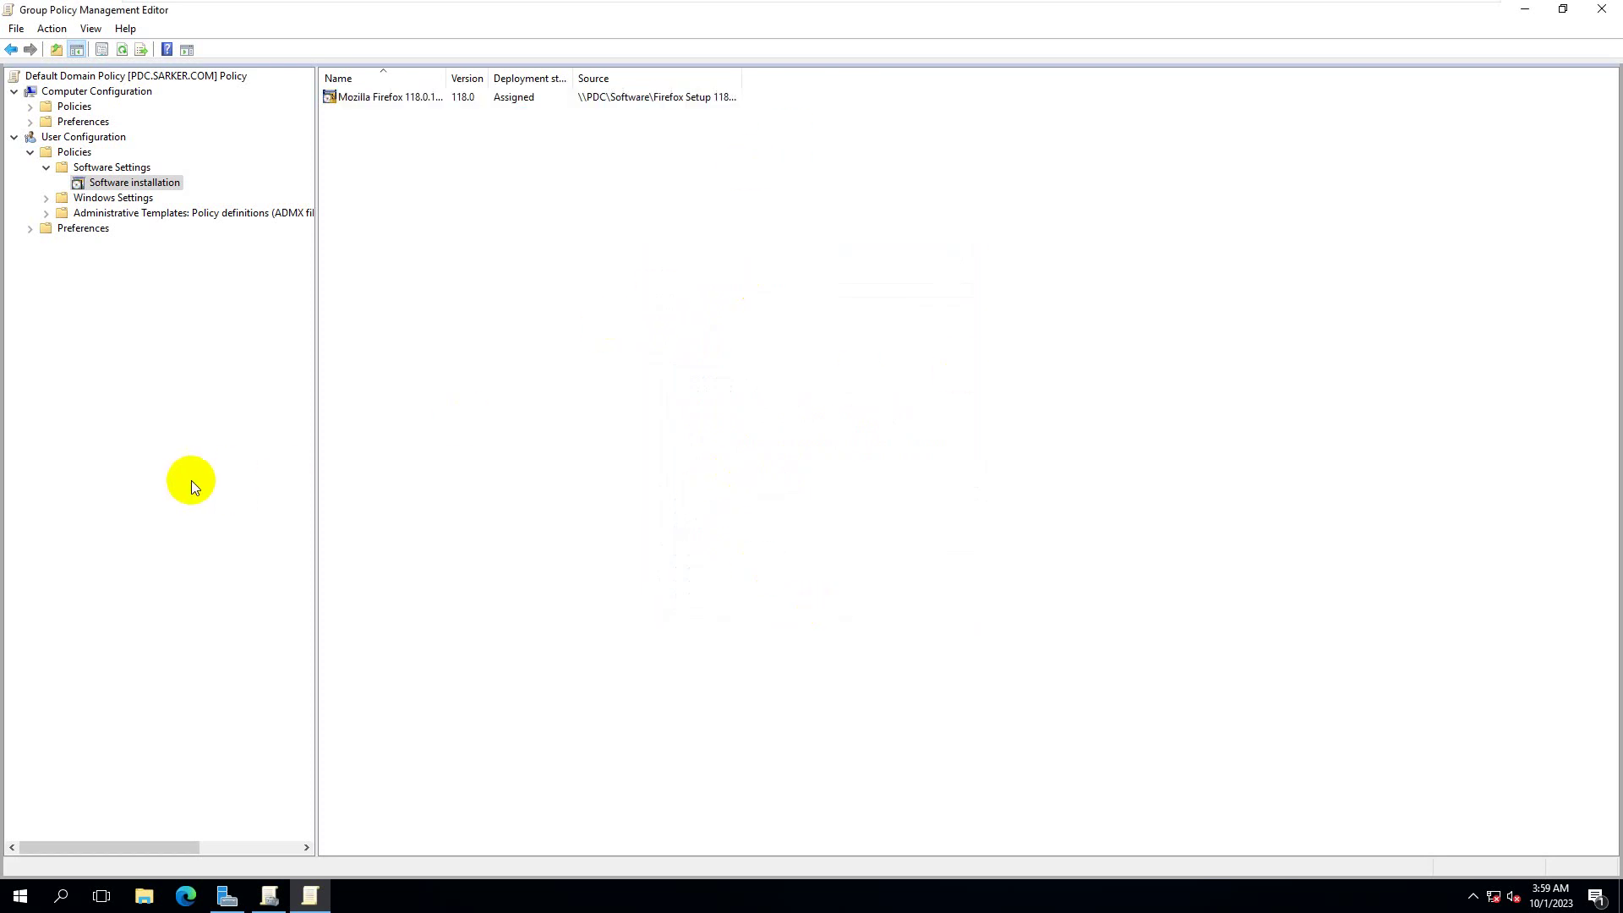
# - Run gpupdate /force from the Run box and answer Y to log off
pyautogui.press('super+r')
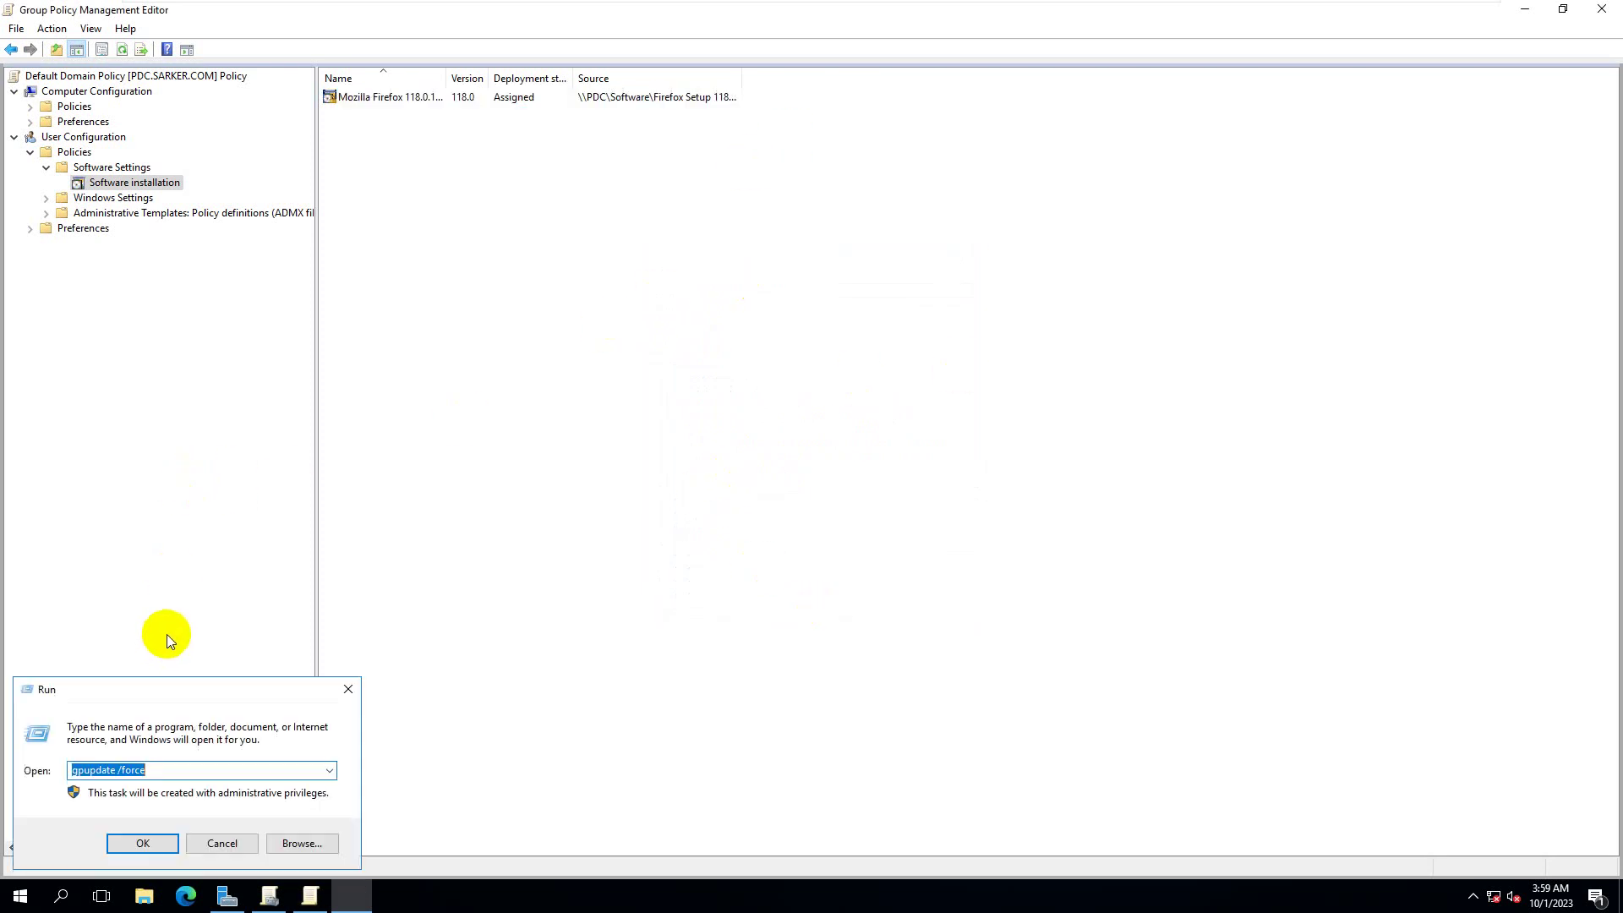
pyautogui.click(132, 842)
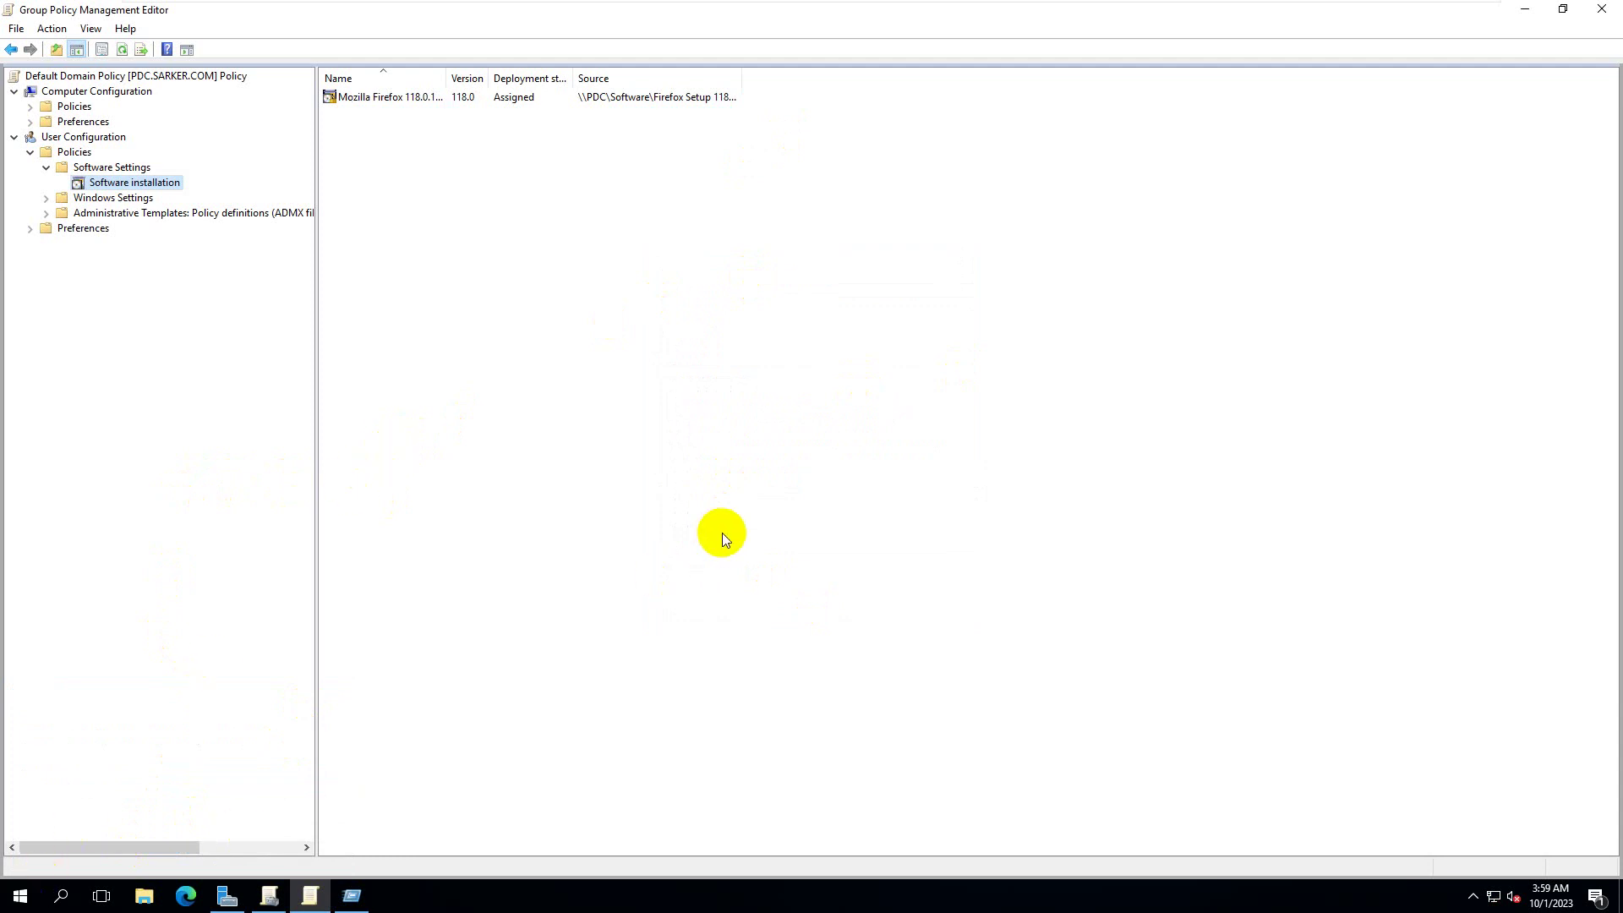
pyautogui.press('super+r')
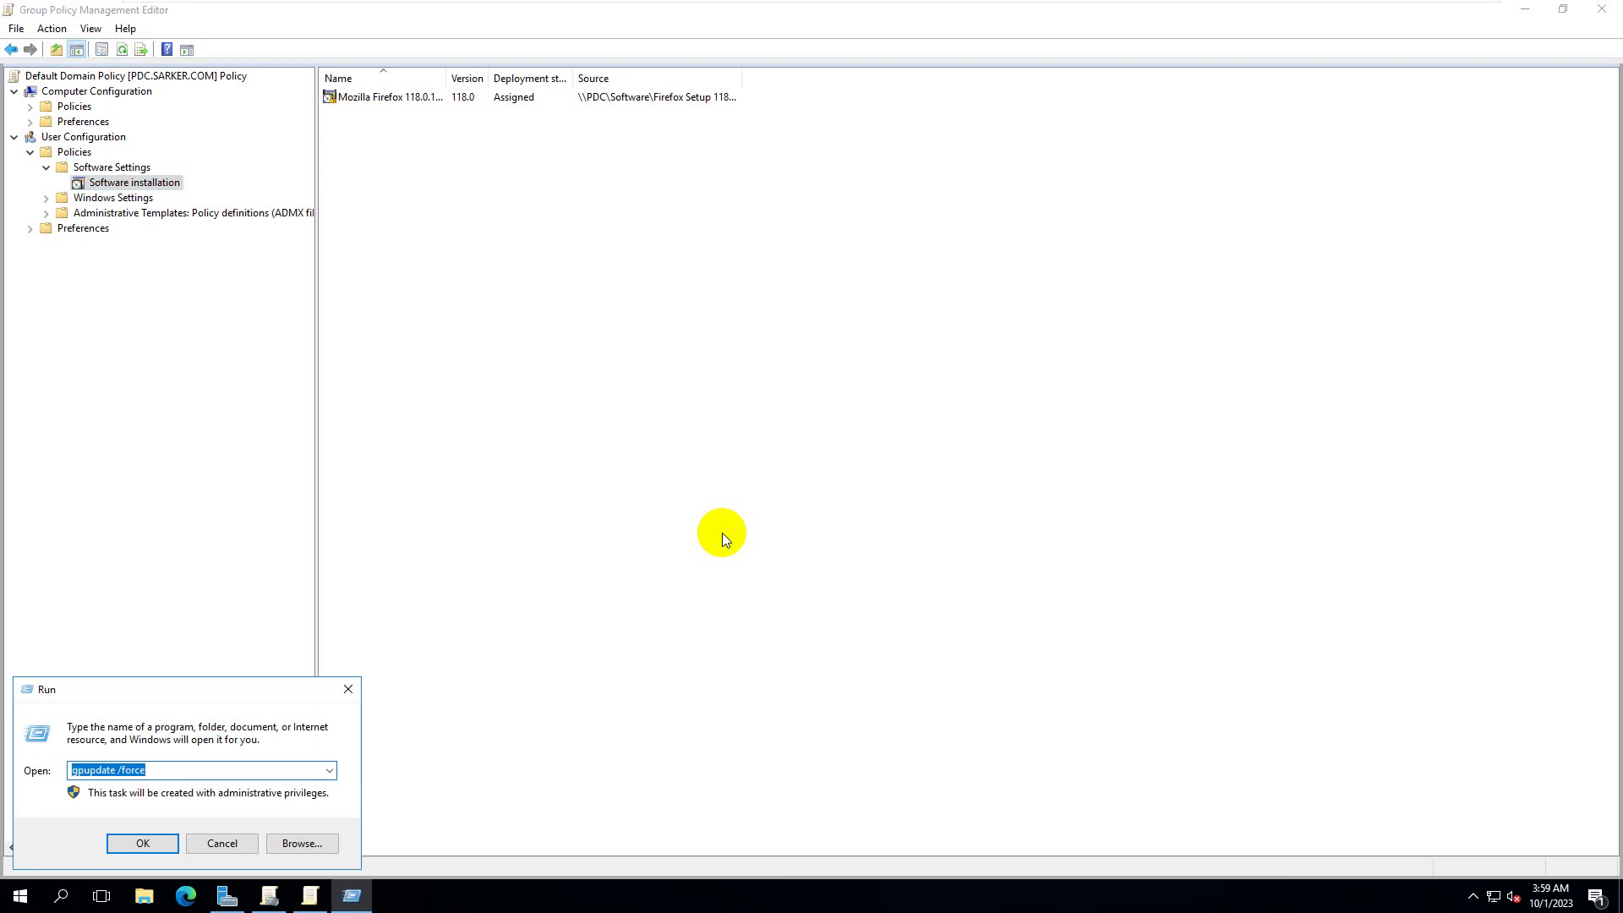
pyautogui.press('Return')
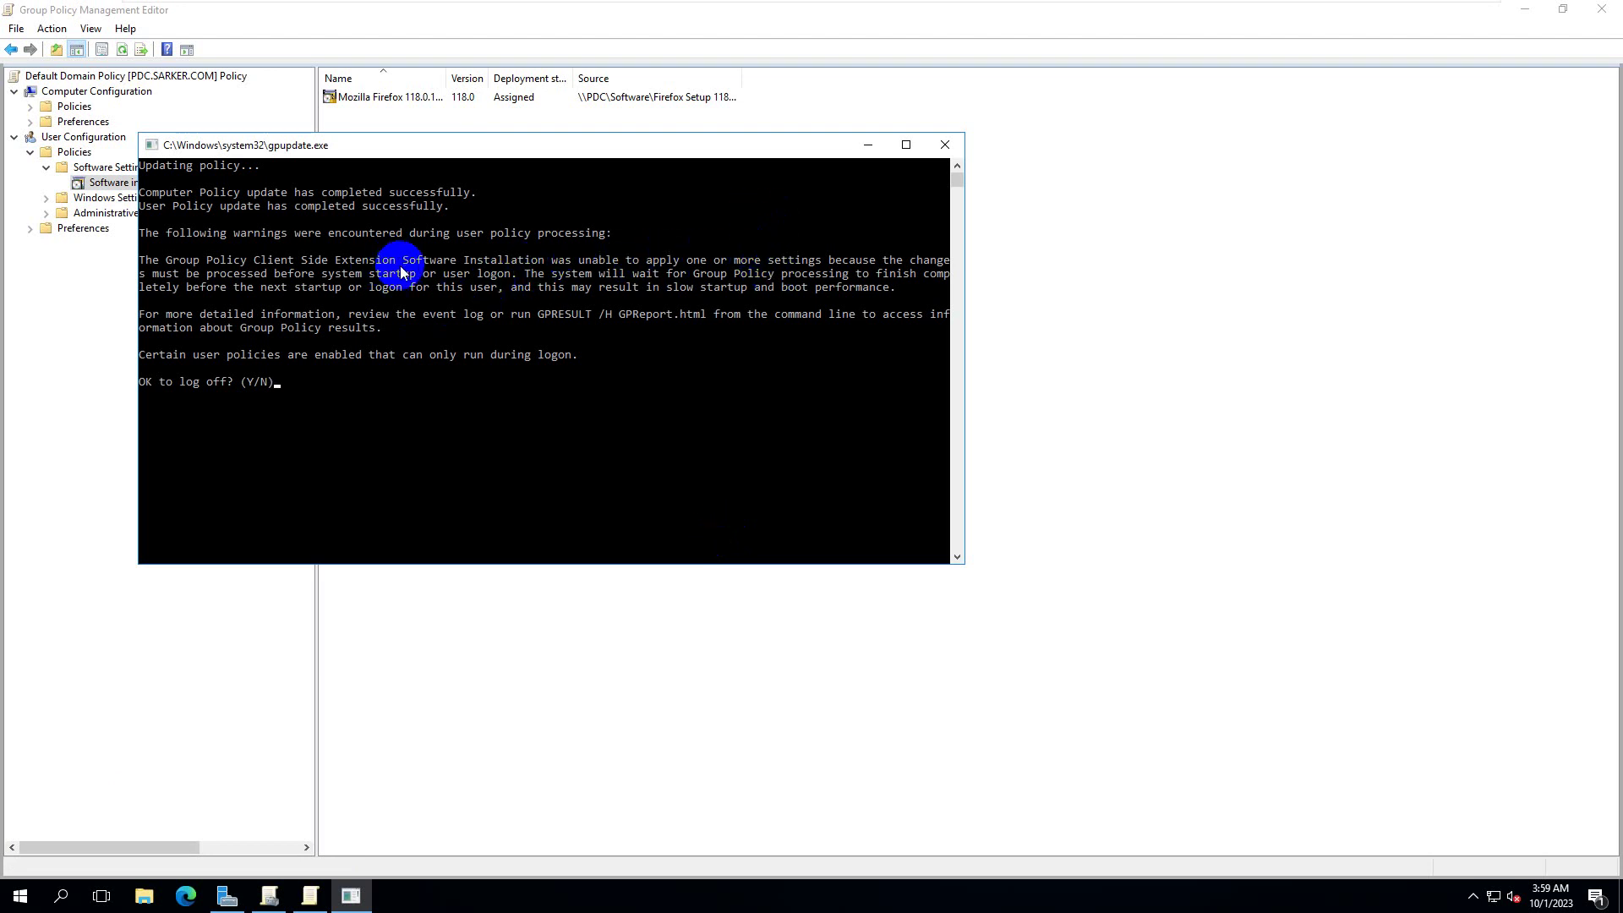
pyautogui.click(365, 151)
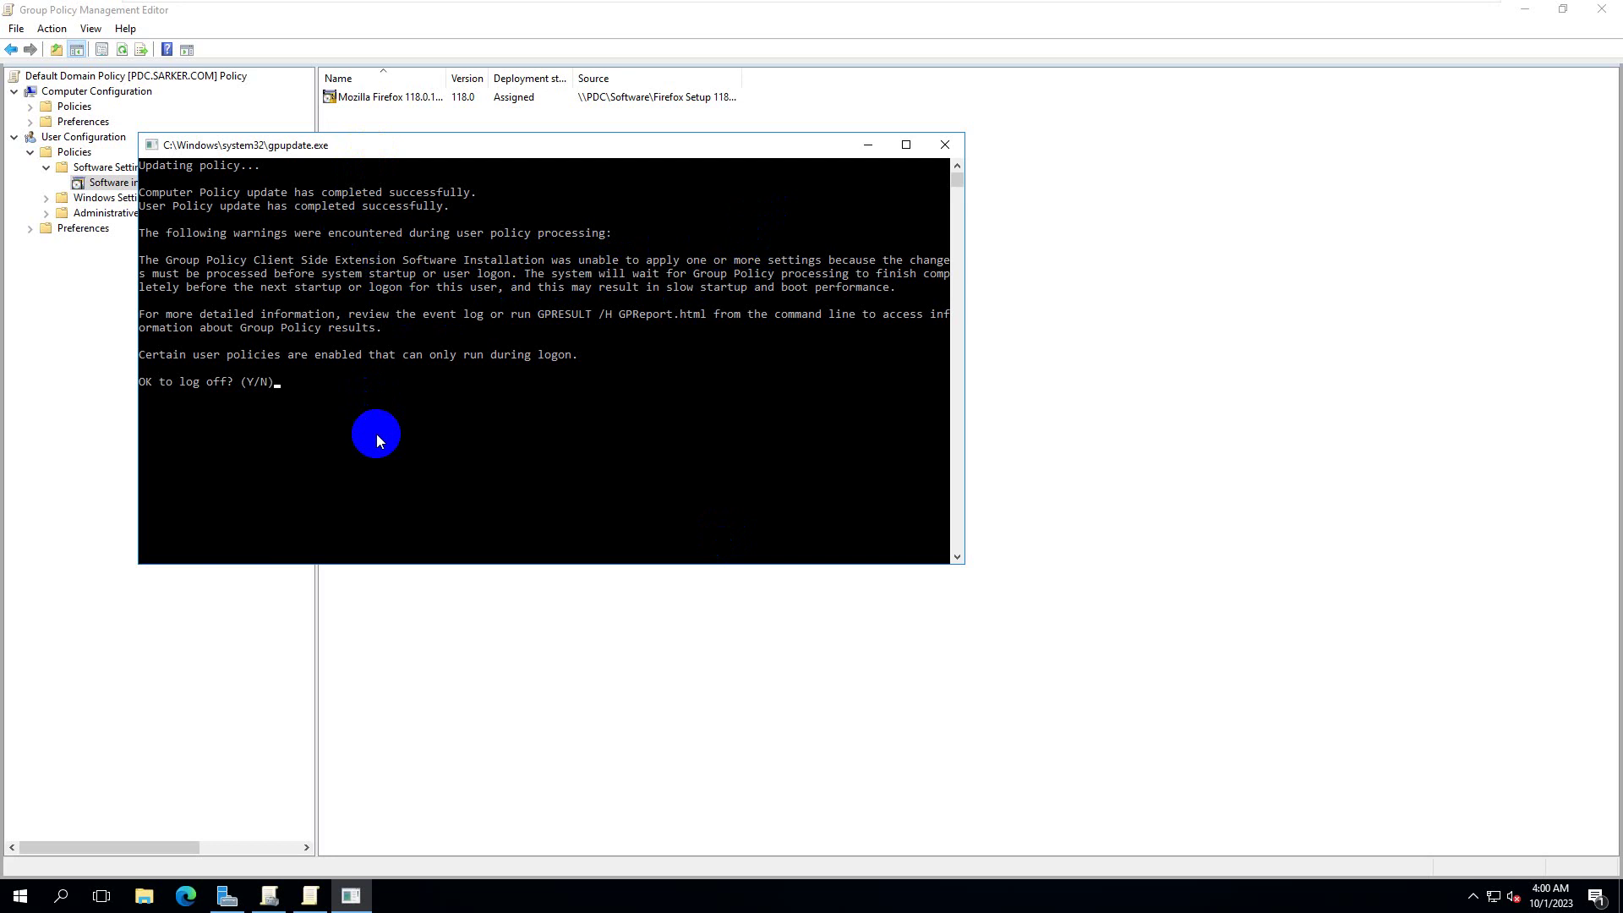
pyautogui.write('y')
pyautogui.press('Return')
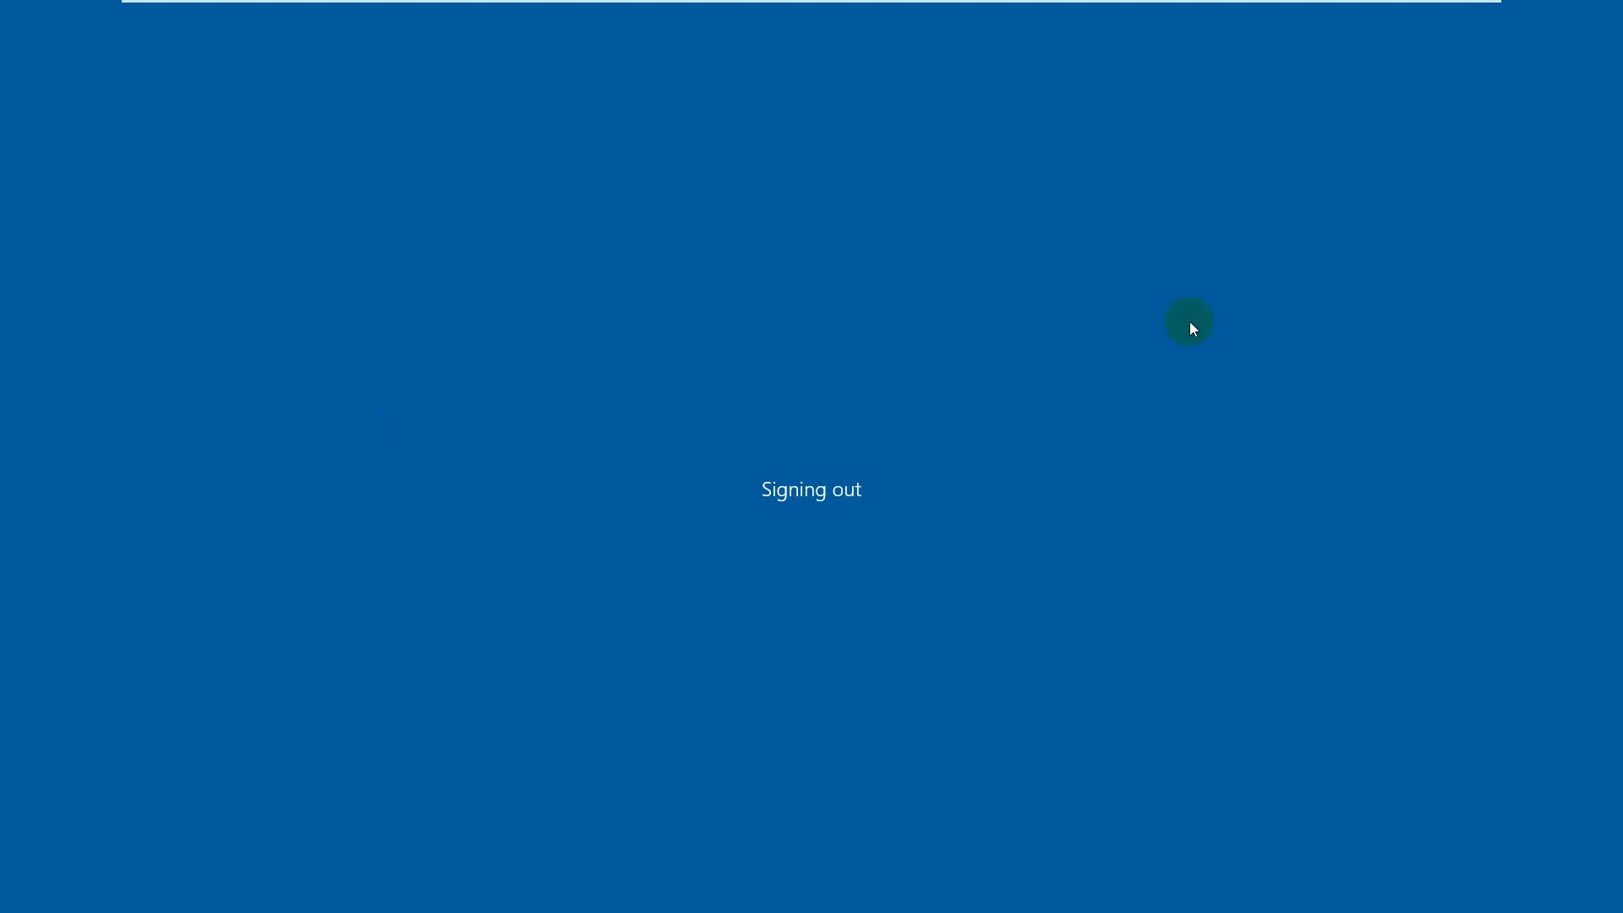
# - Reach the Windows 10 sign-in screen and submit the domain user's account password
pyautogui.click(1014, 6)
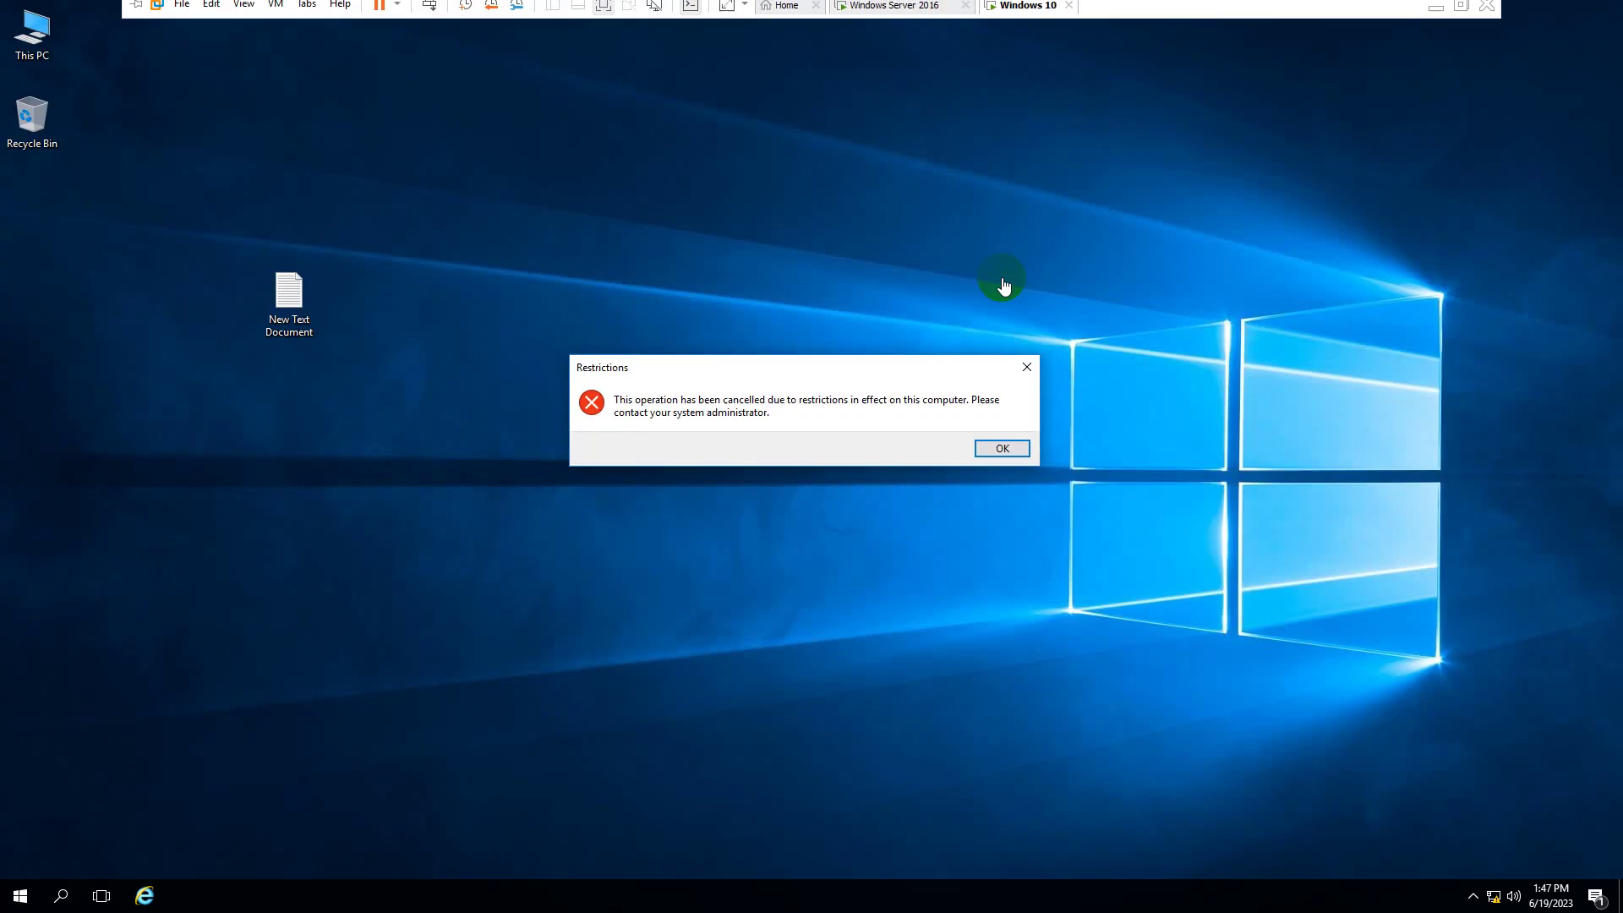
pyautogui.click(921, 417)
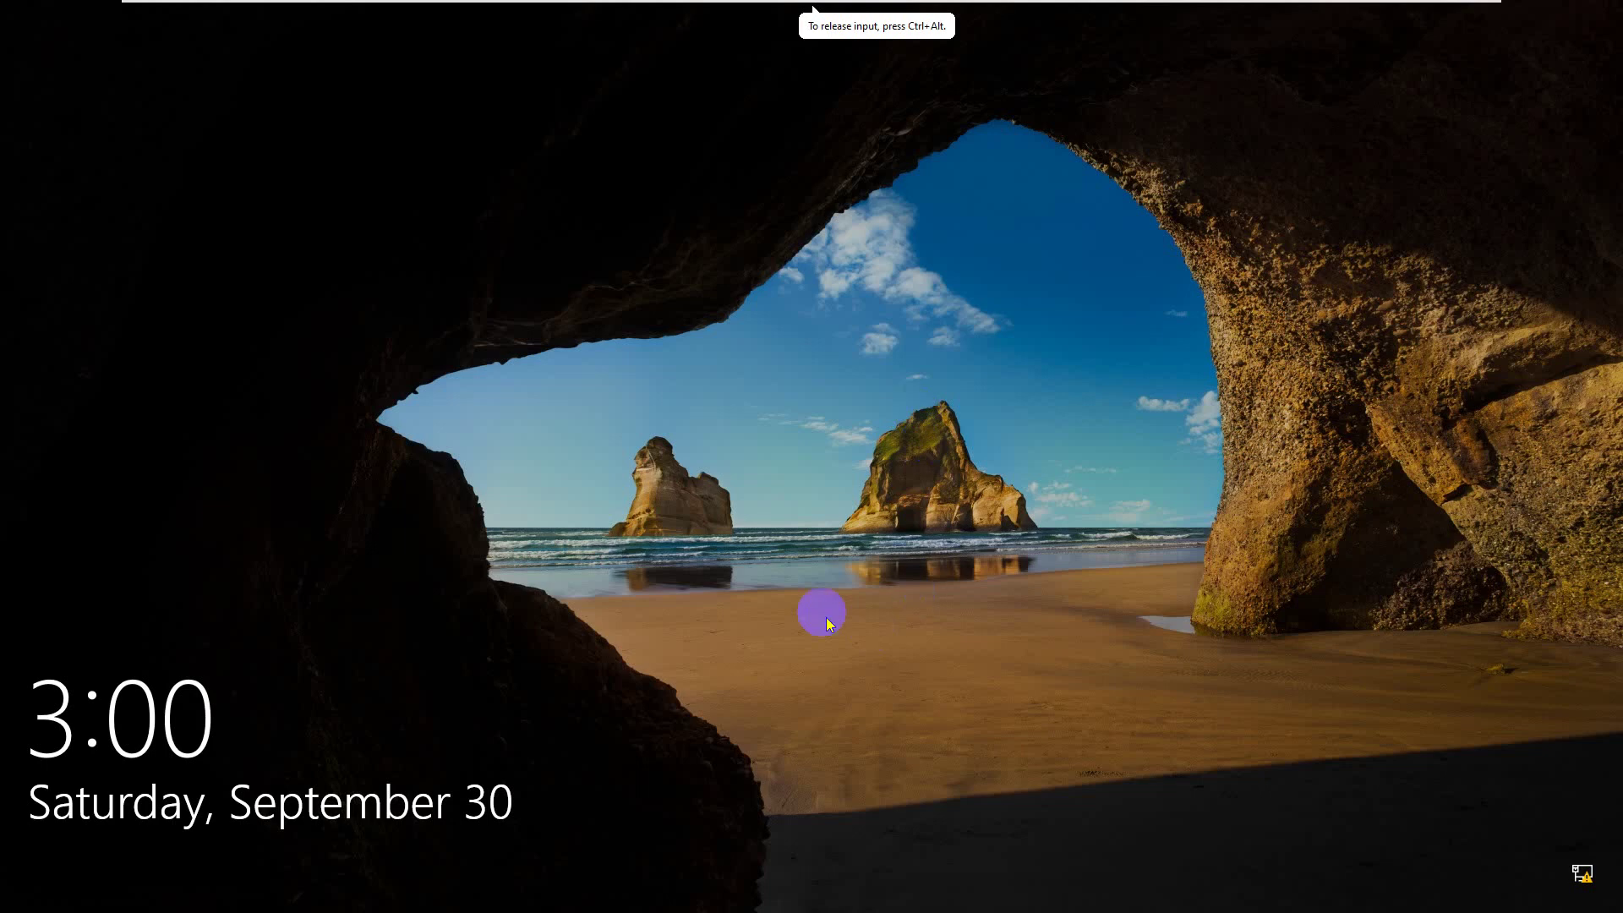
pyautogui.click(827, 618)
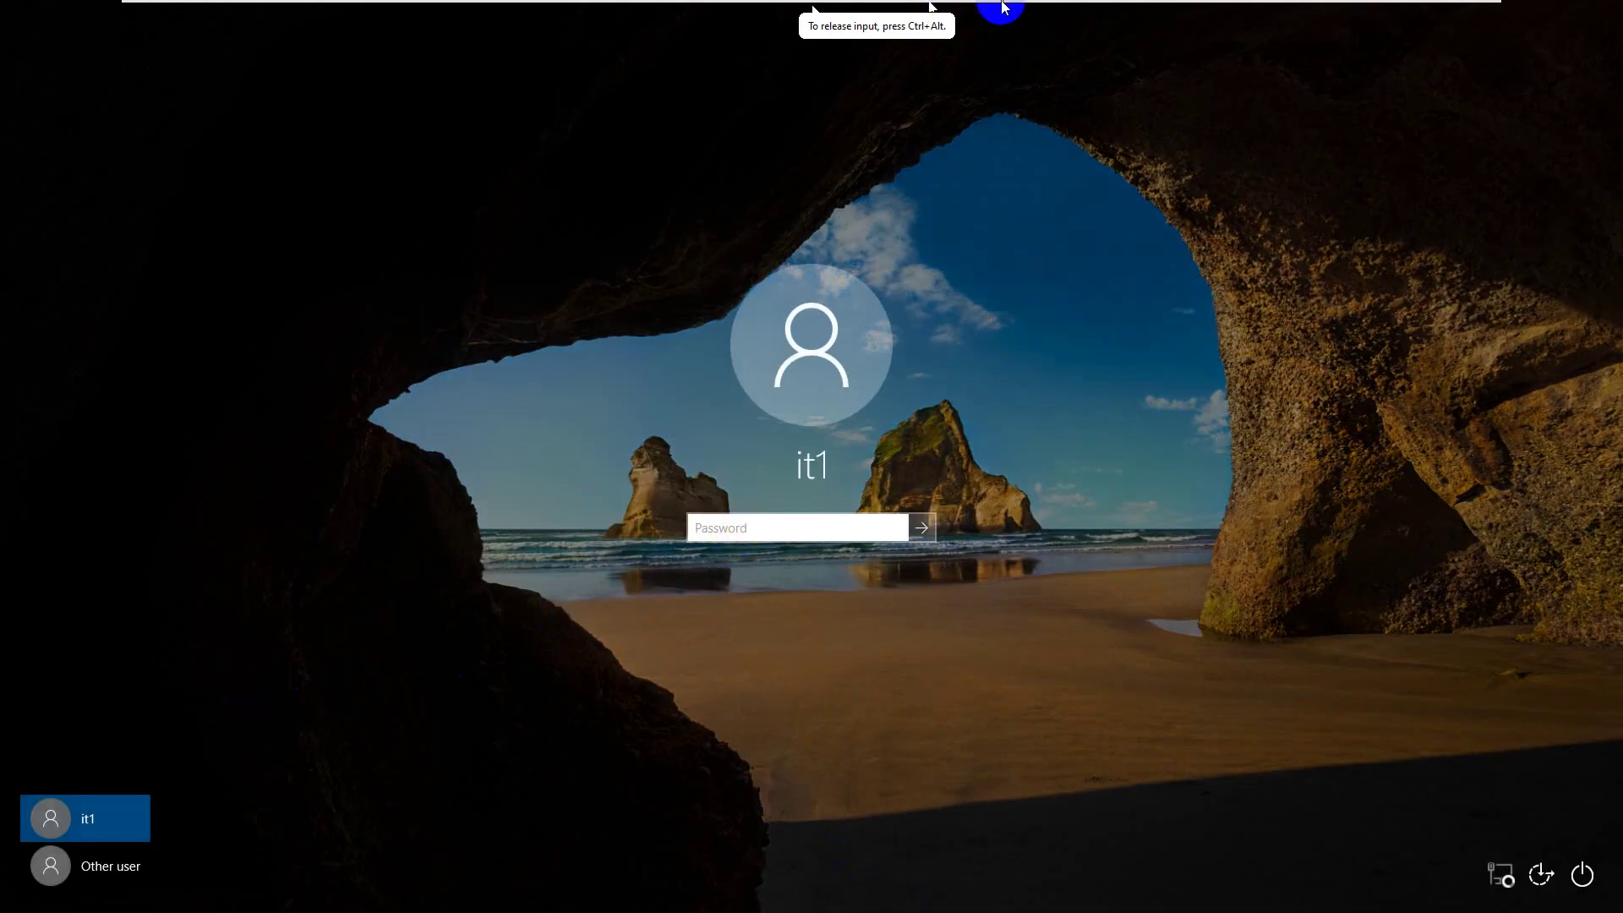
pyautogui.moveTo(1003, 5)
pyautogui.click(885, 13)
pyautogui.click(869, 428)
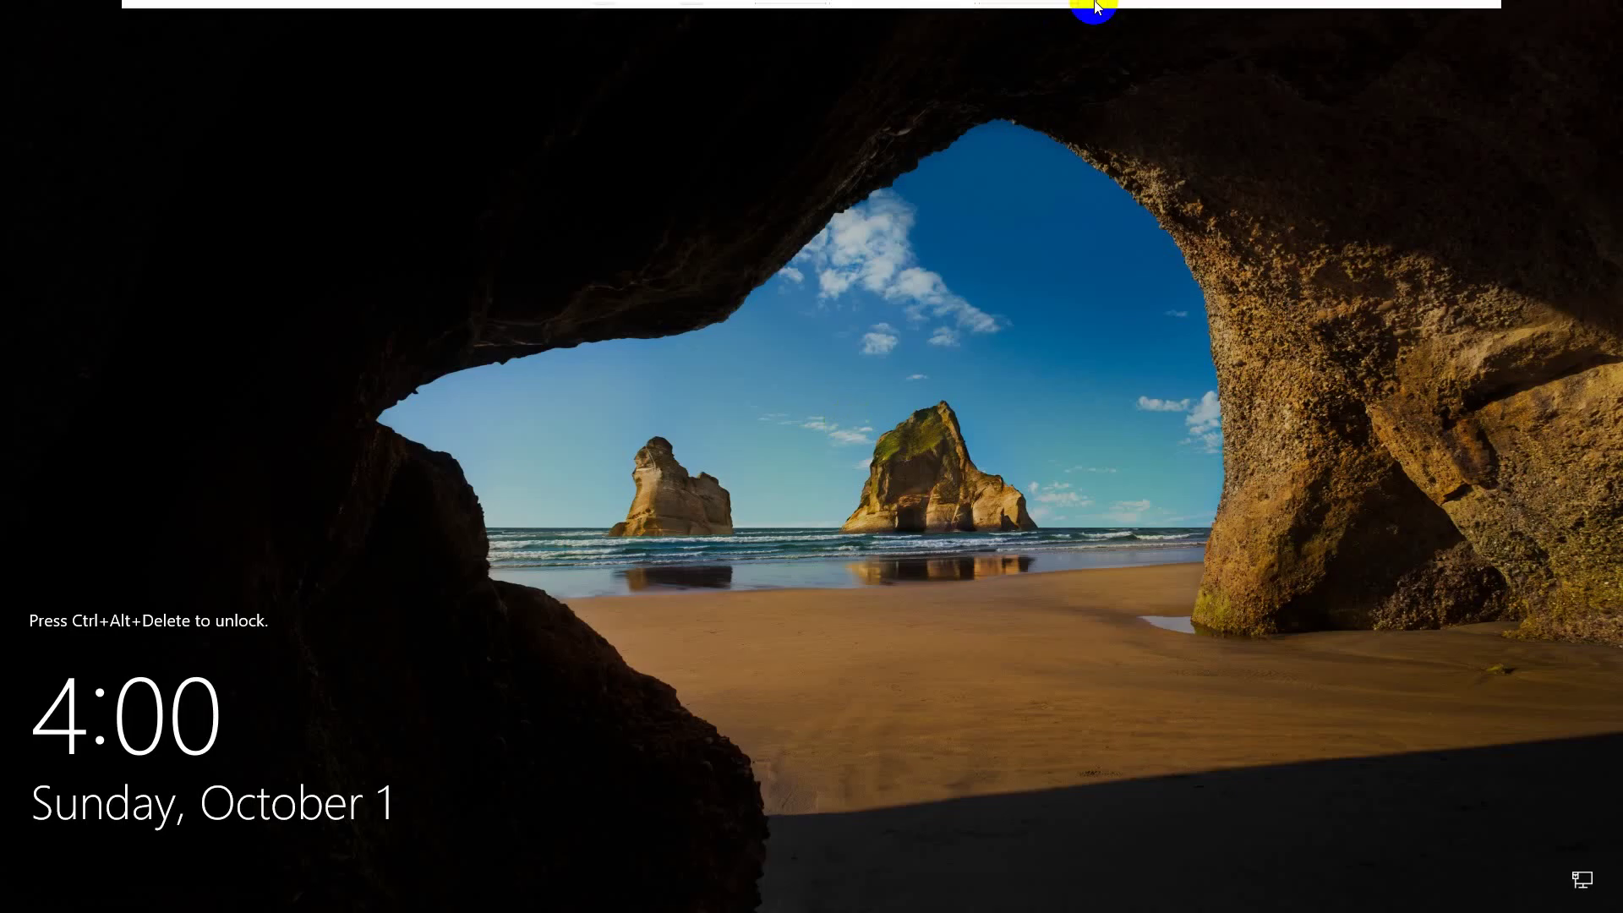
pyautogui.click(1026, 12)
pyautogui.click(733, 662)
pyautogui.click(715, 528)
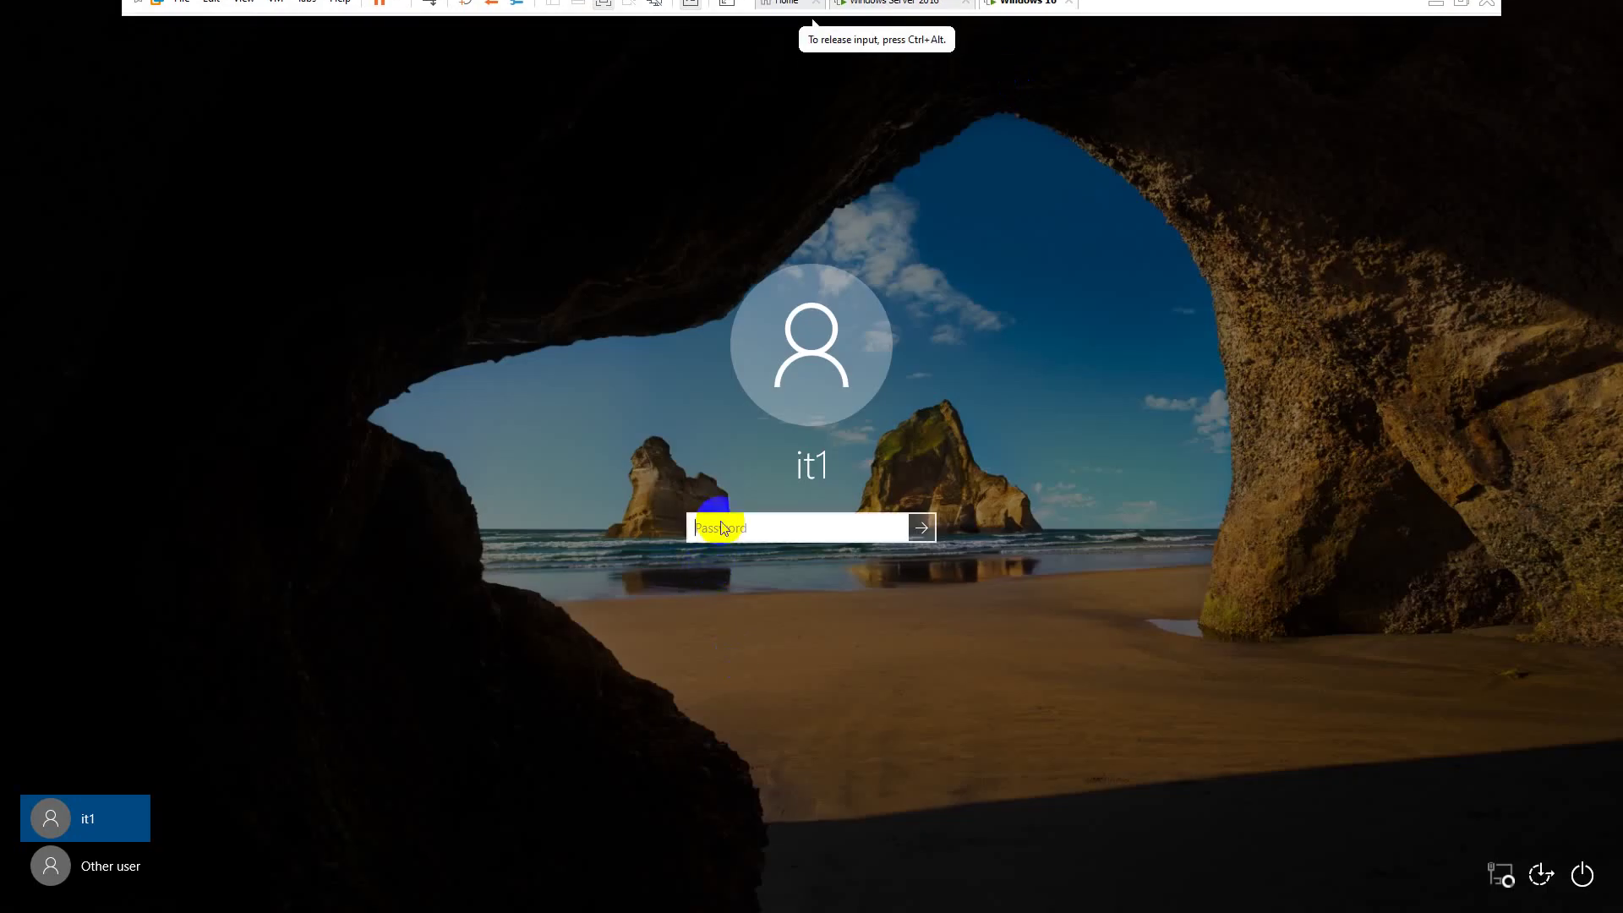
pyautogui.write('Password1')
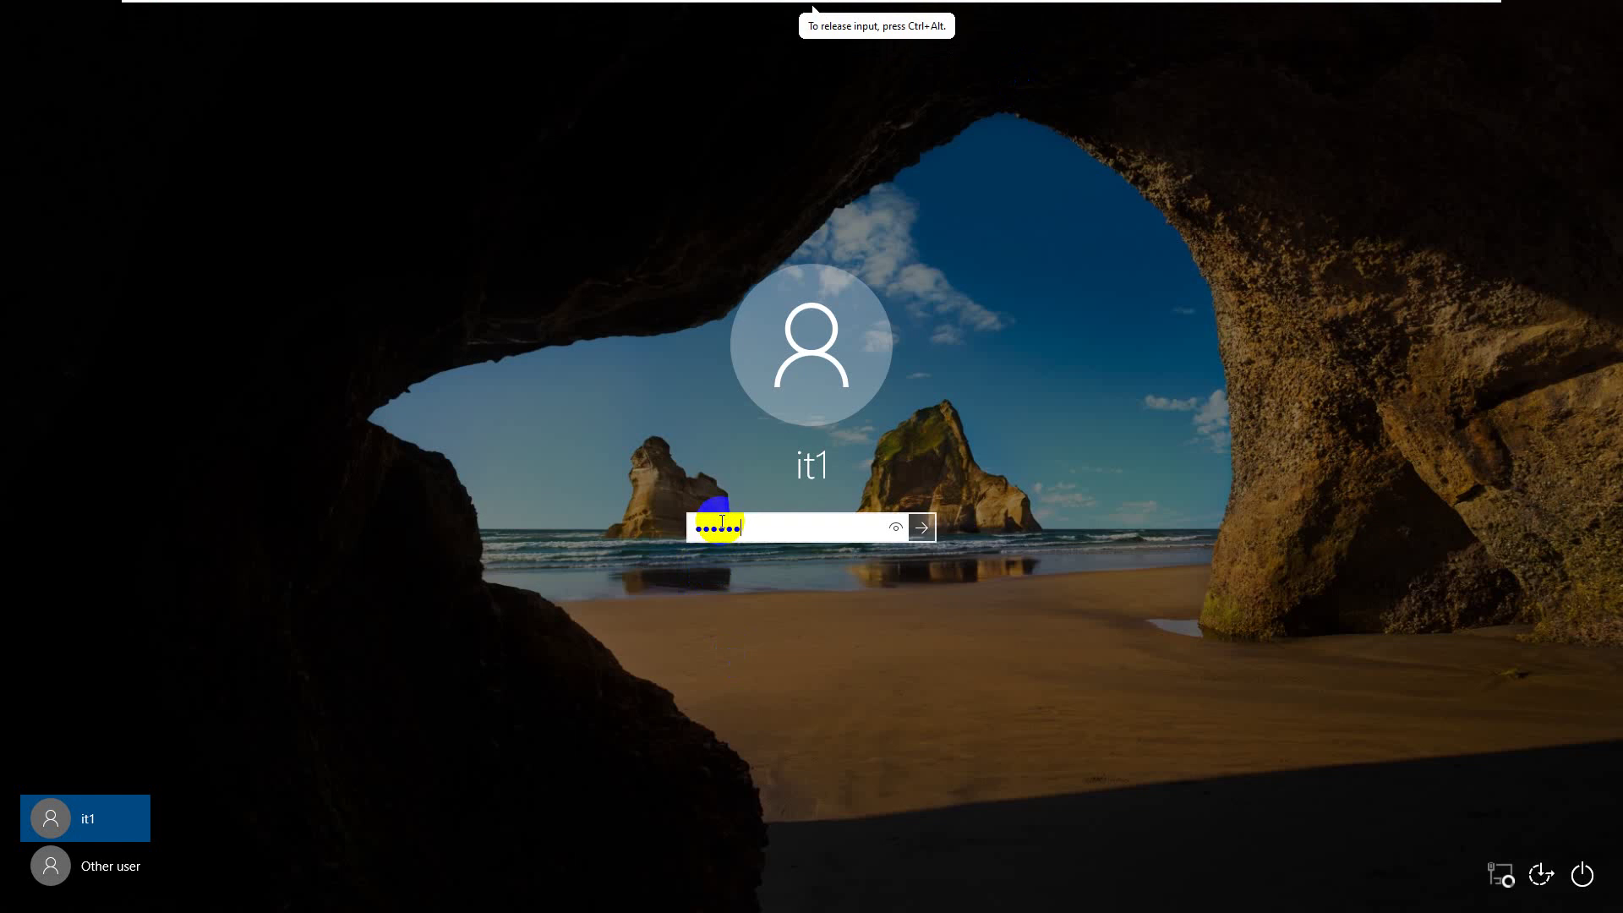
pyautogui.press('Return')
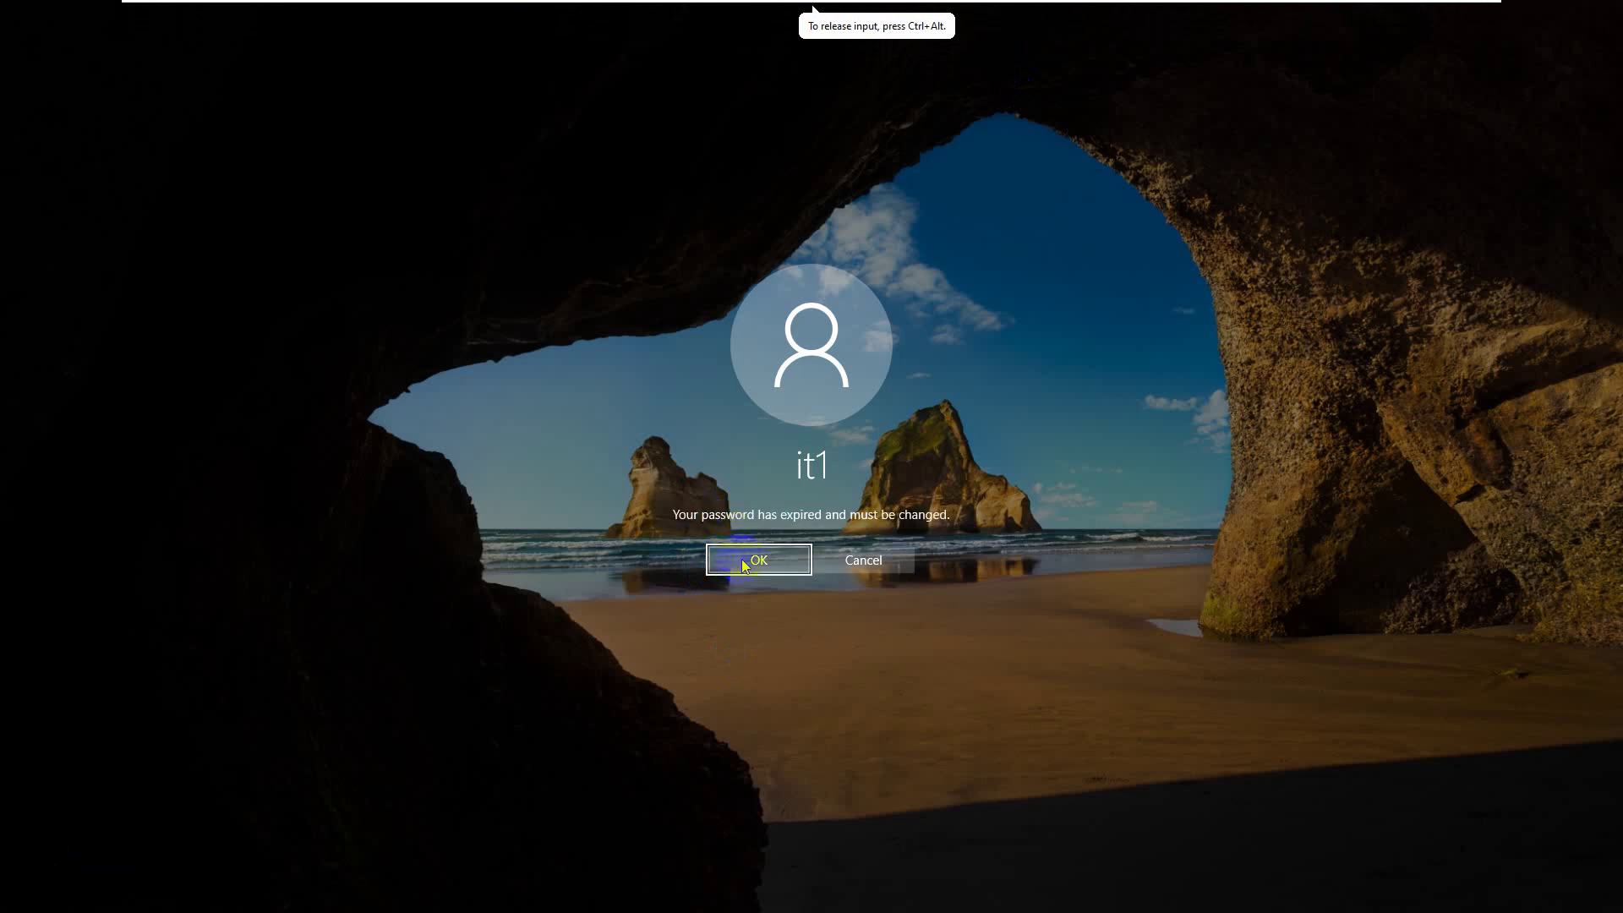
# - Attempt the required password change with new passwords, then dismiss the Access is denied error
pyautogui.click(747, 563)
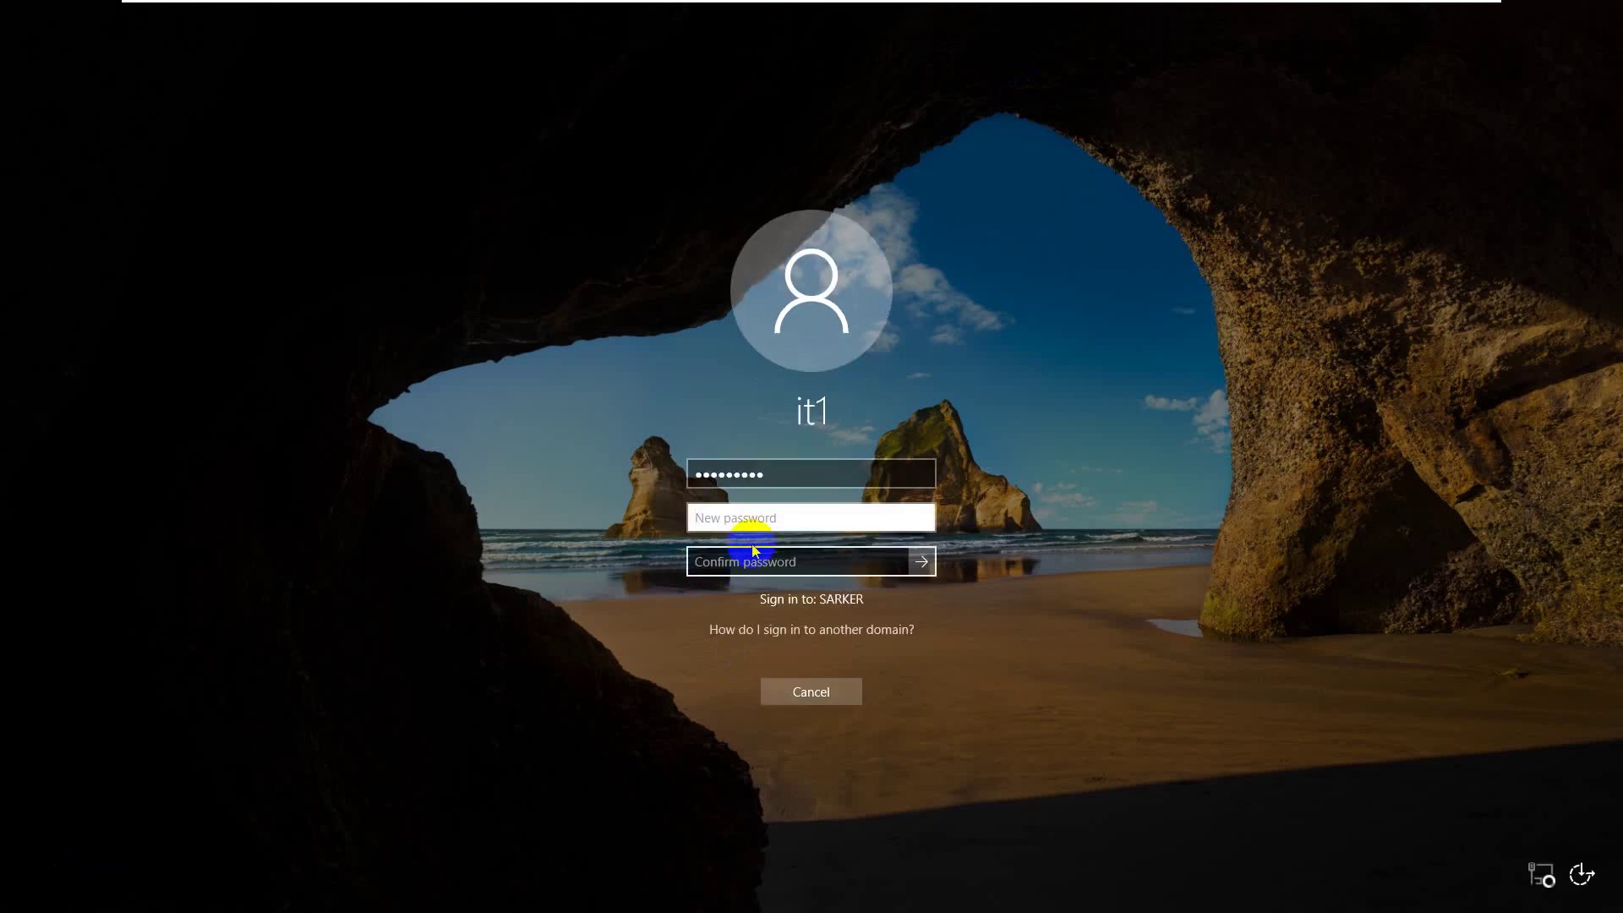
pyautogui.click(764, 519)
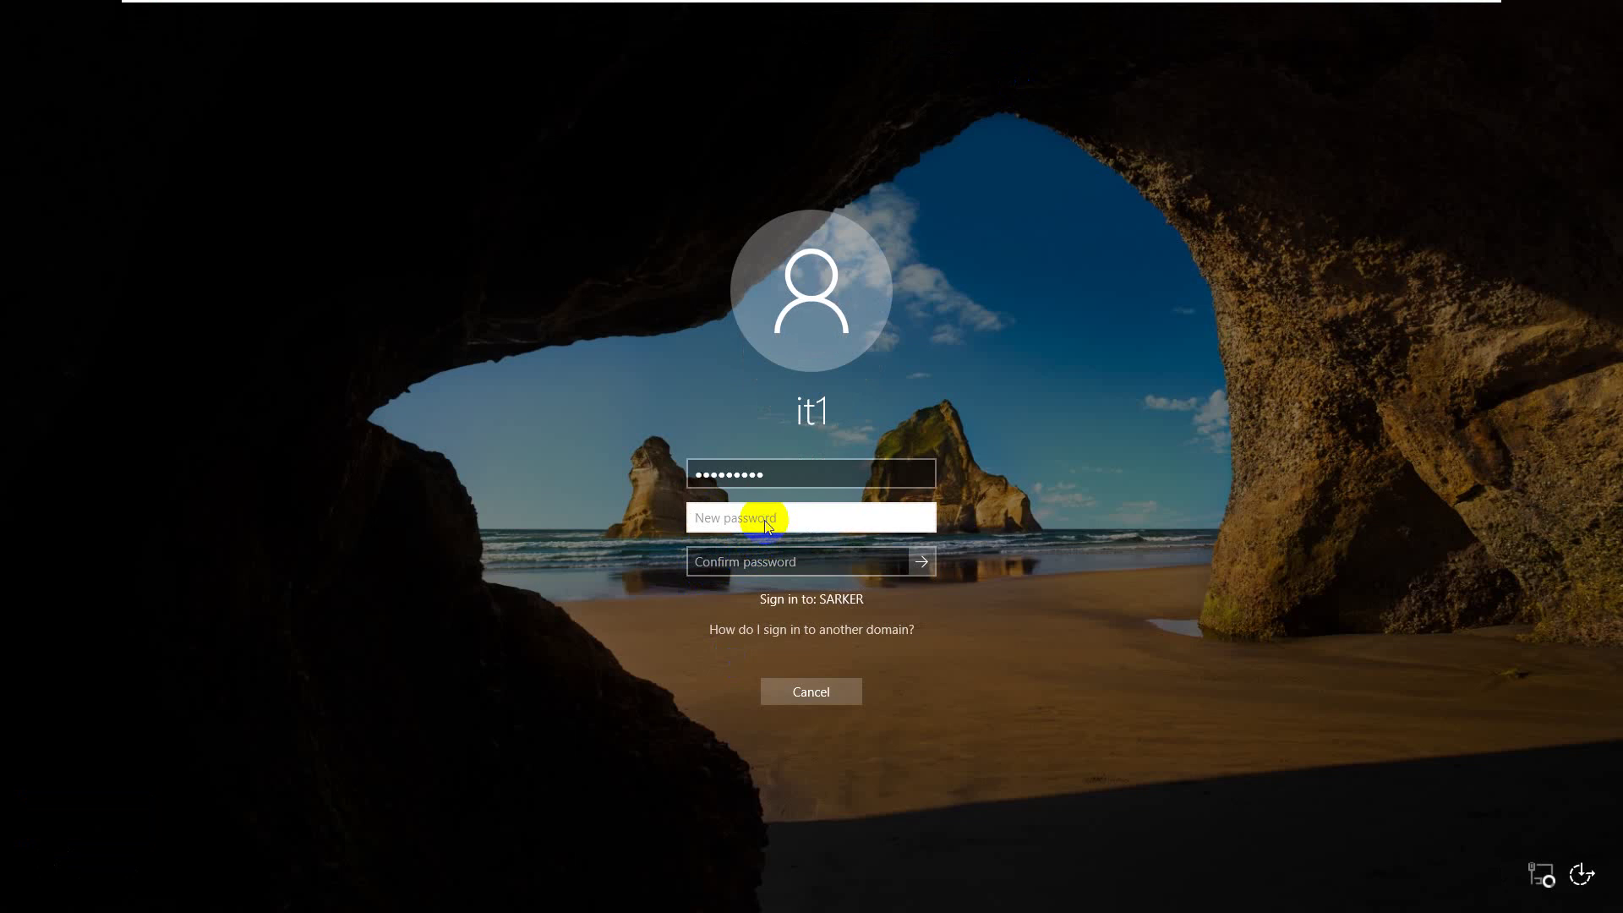
pyautogui.write('P@ssw0rd12')
pyautogui.press('Tab')
pyautogui.write('P@ssw0rd')
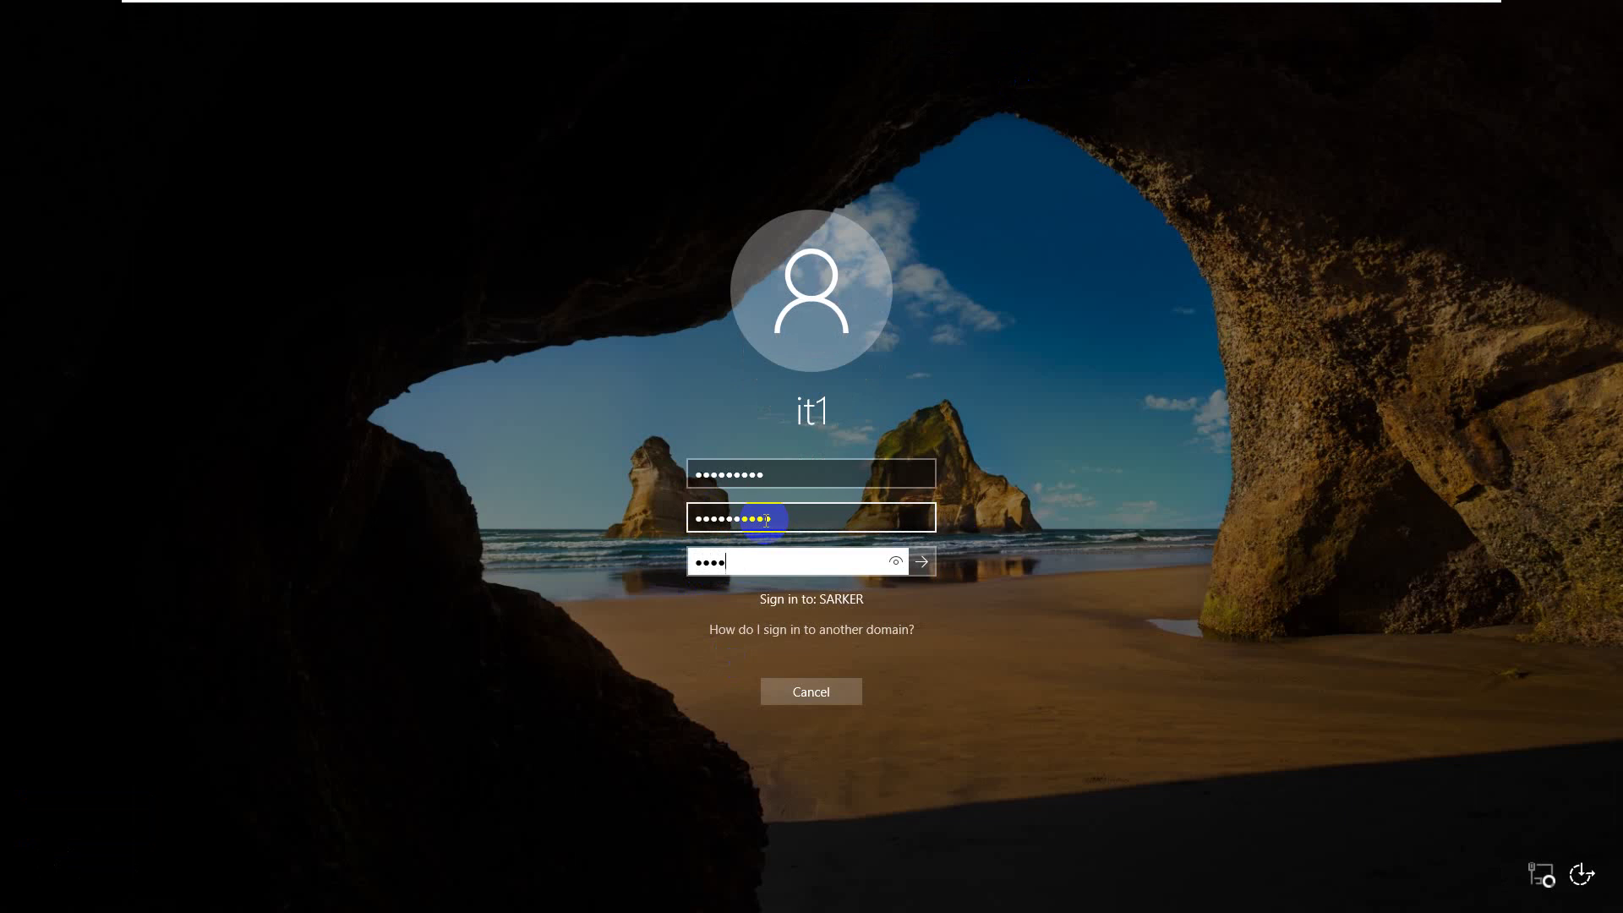
pyautogui.write('123')
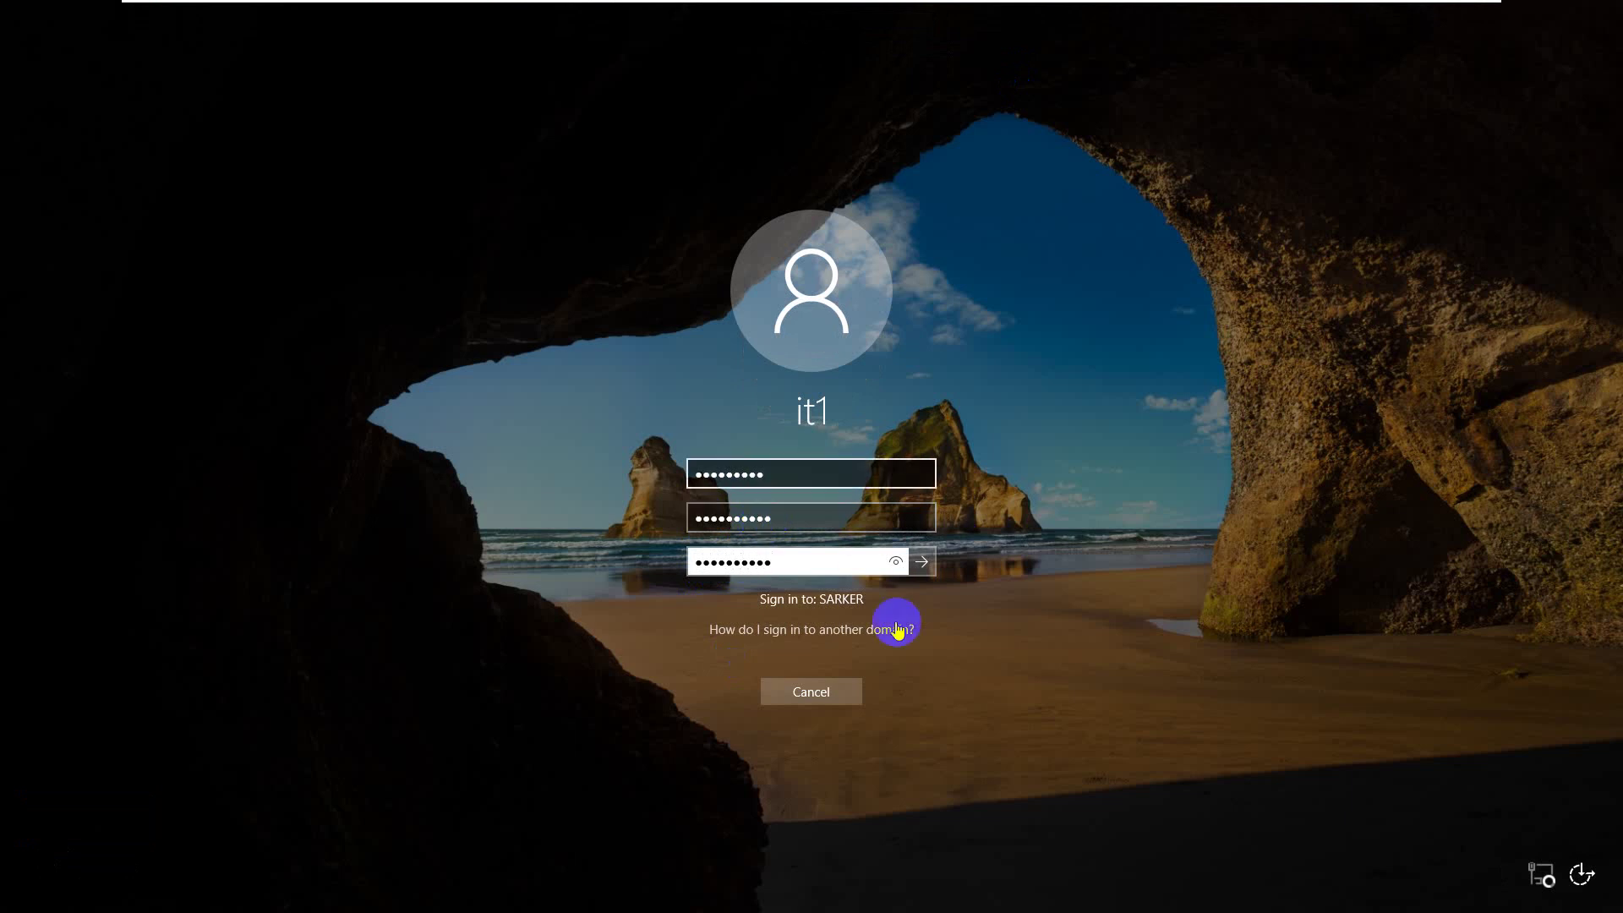
pyautogui.click(919, 563)
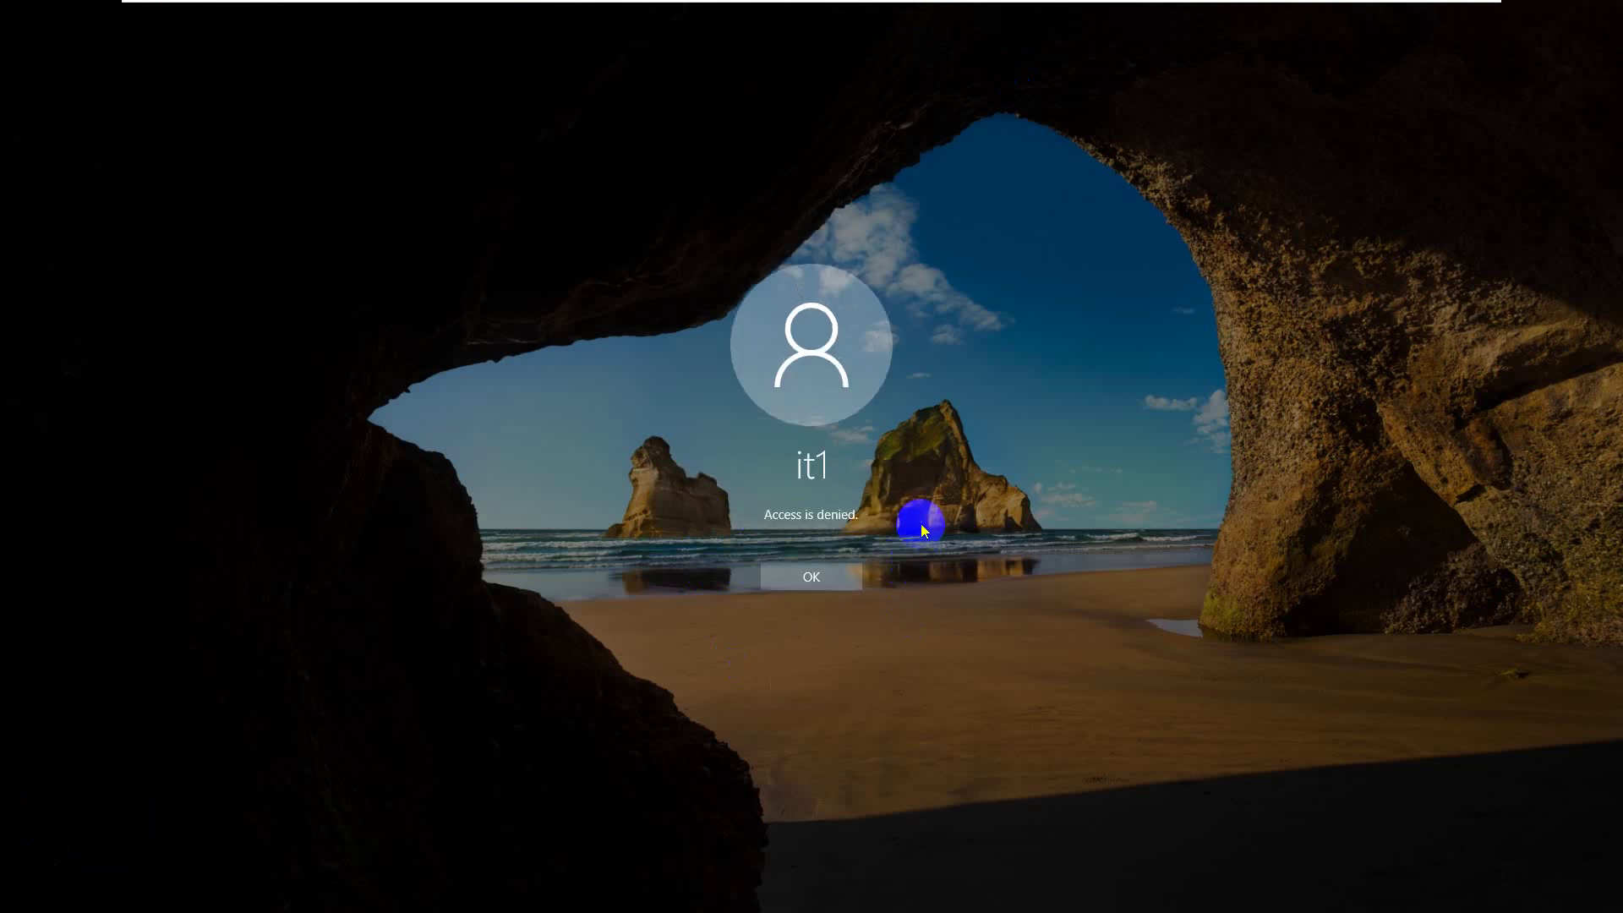
pyautogui.click(846, 569)
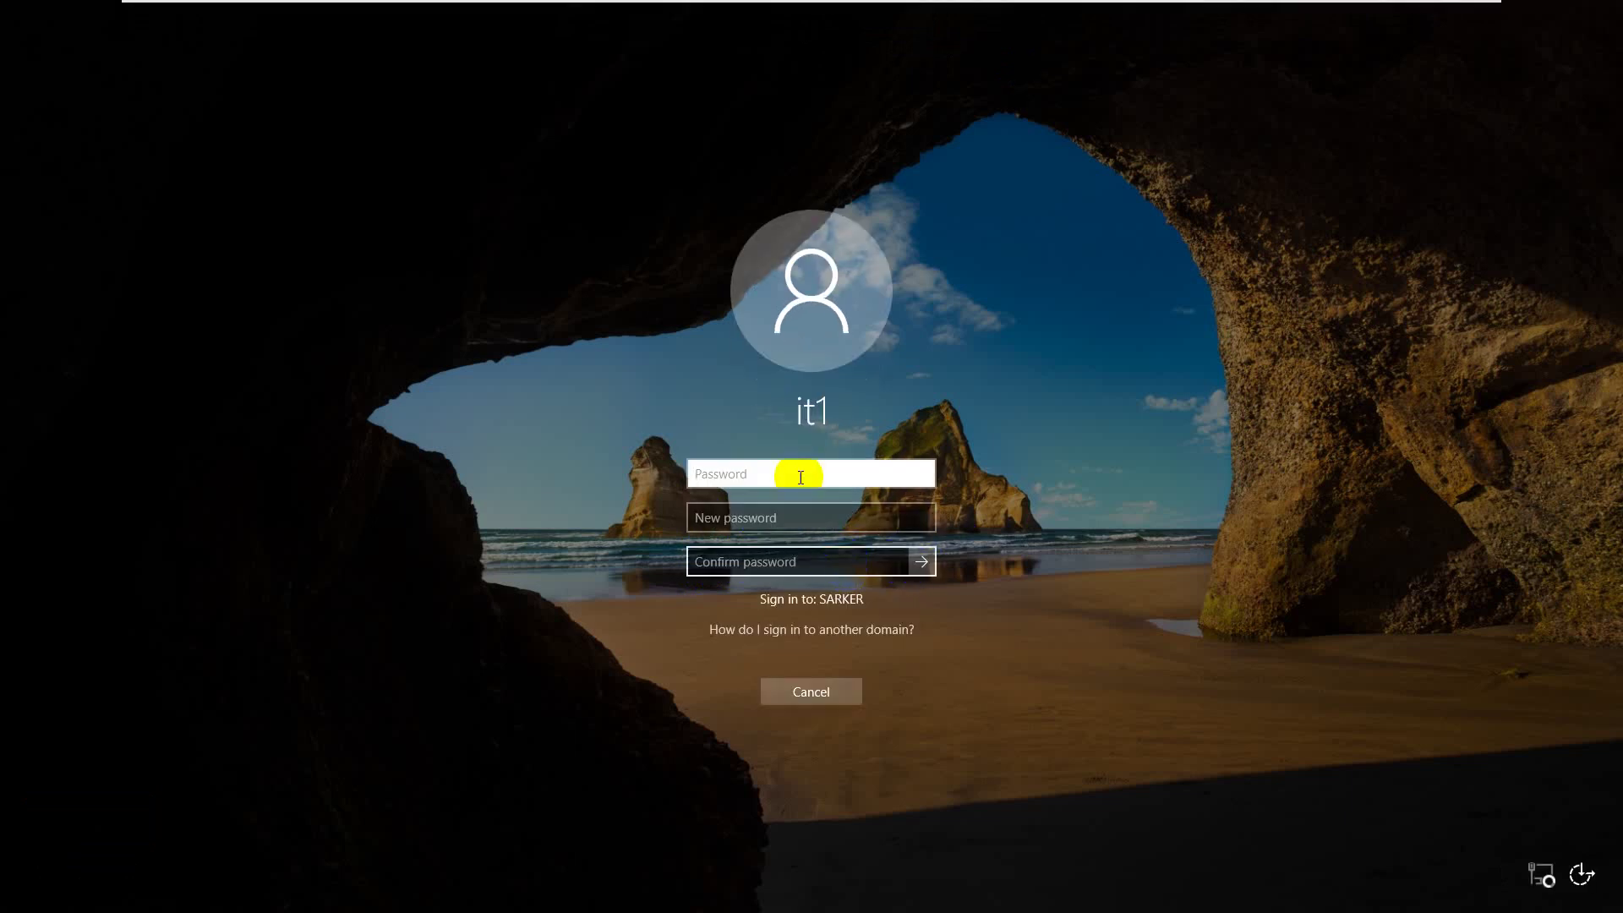
# - Retry with different old and new passwords, then cancel after Access is denied again
pyautogui.write('Pass@123')
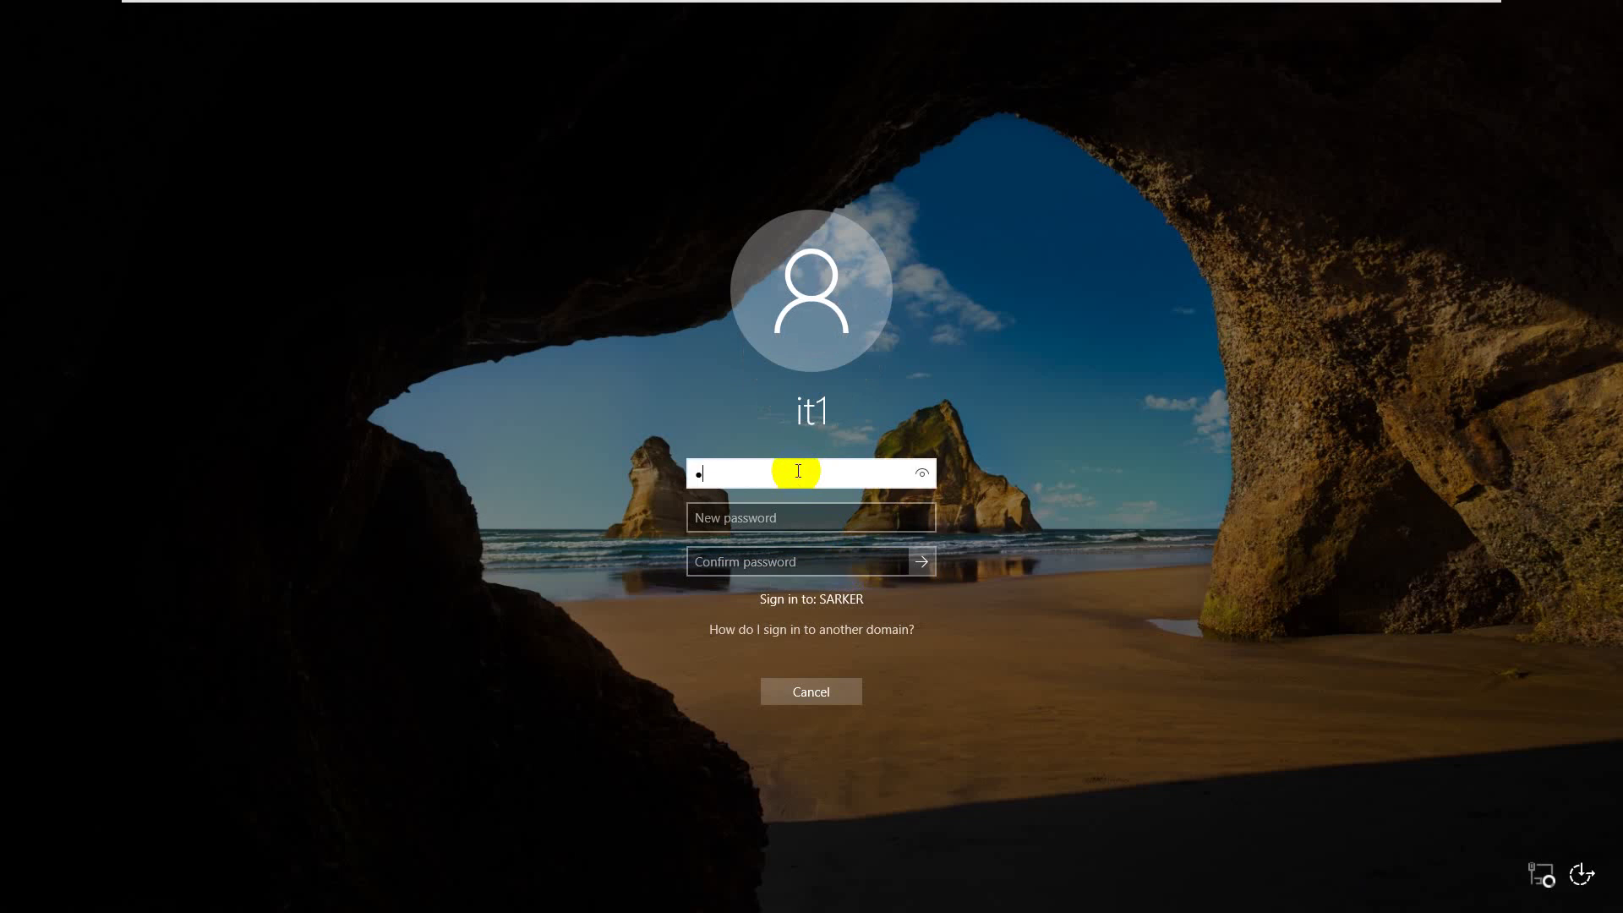
pyautogui.write('4')
pyautogui.press('Tab')
pyautogui.write('Pass@12345')
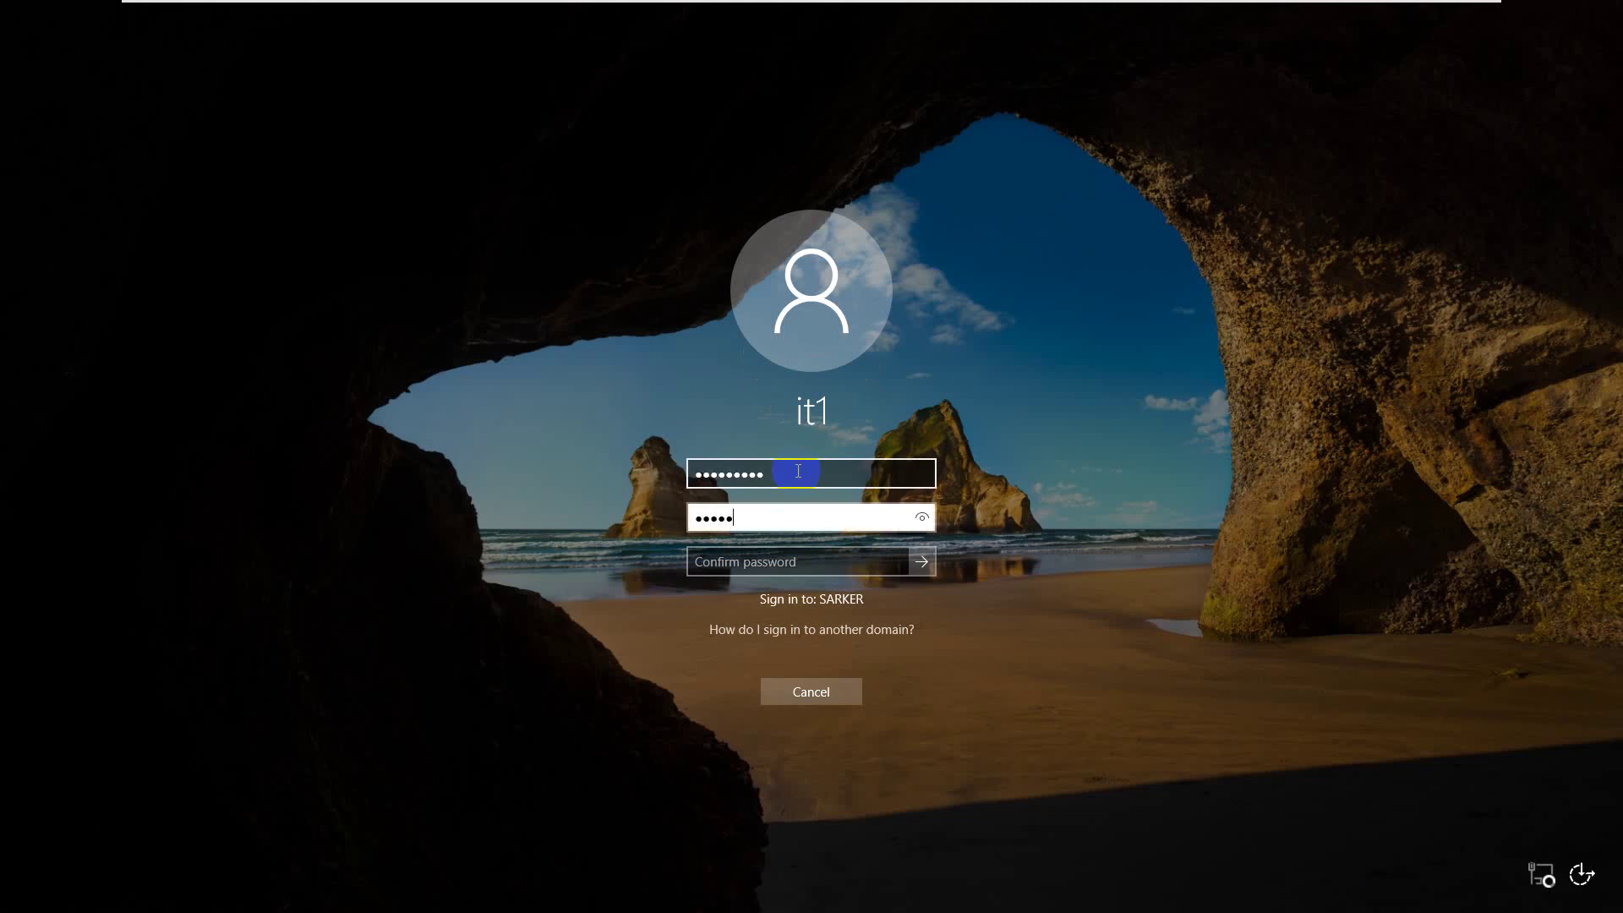
pyautogui.press('Tab')
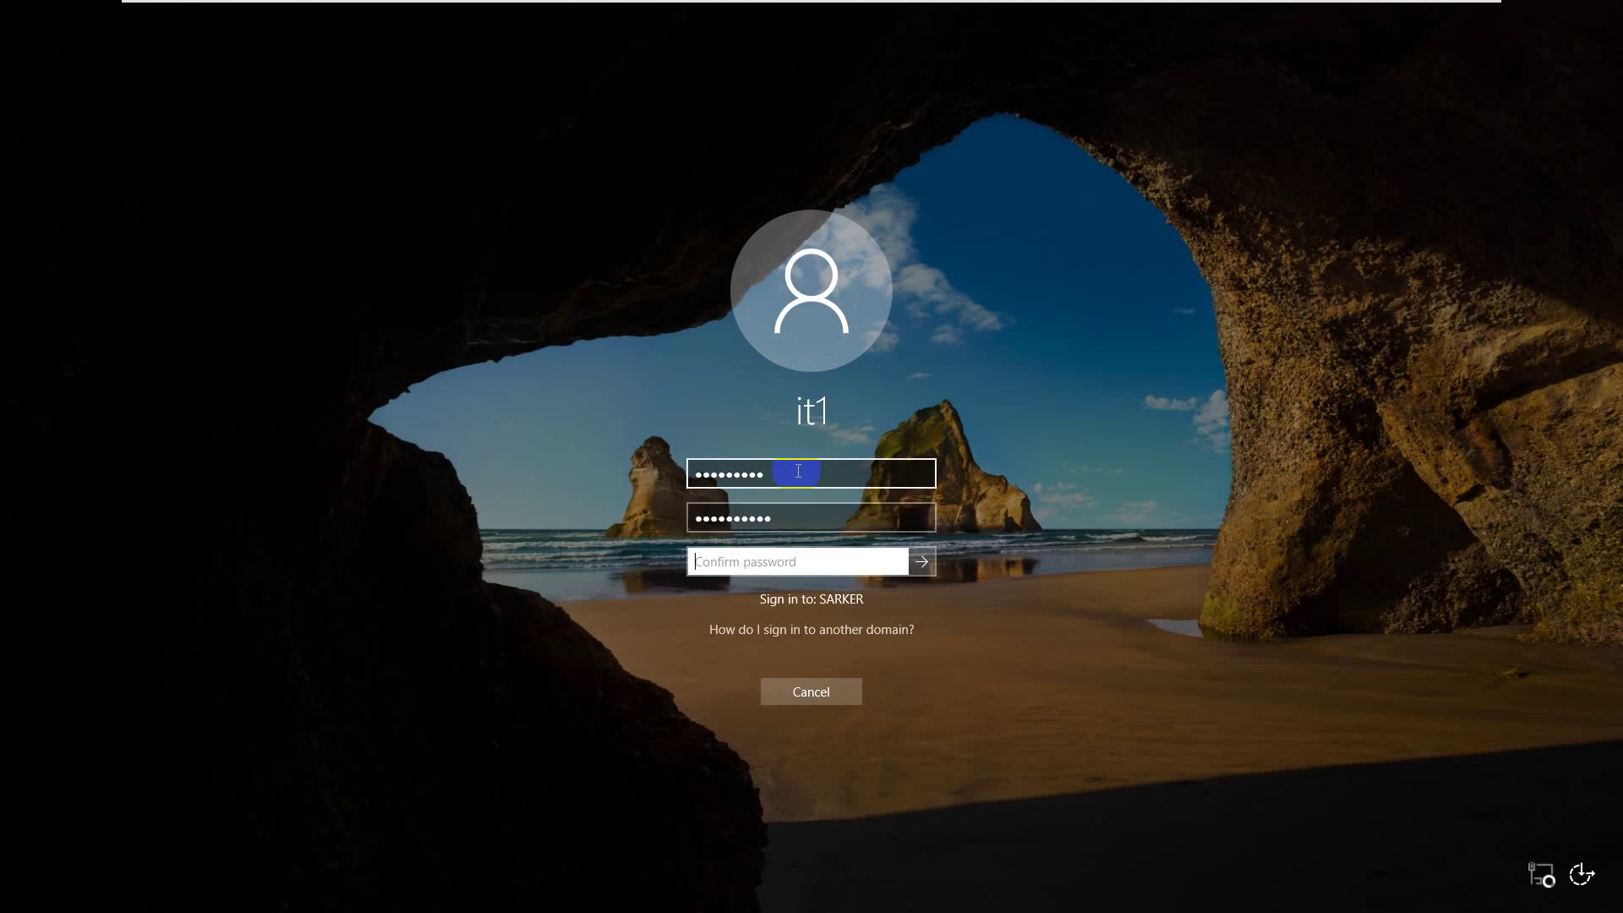
pyautogui.write('Pass@12345')
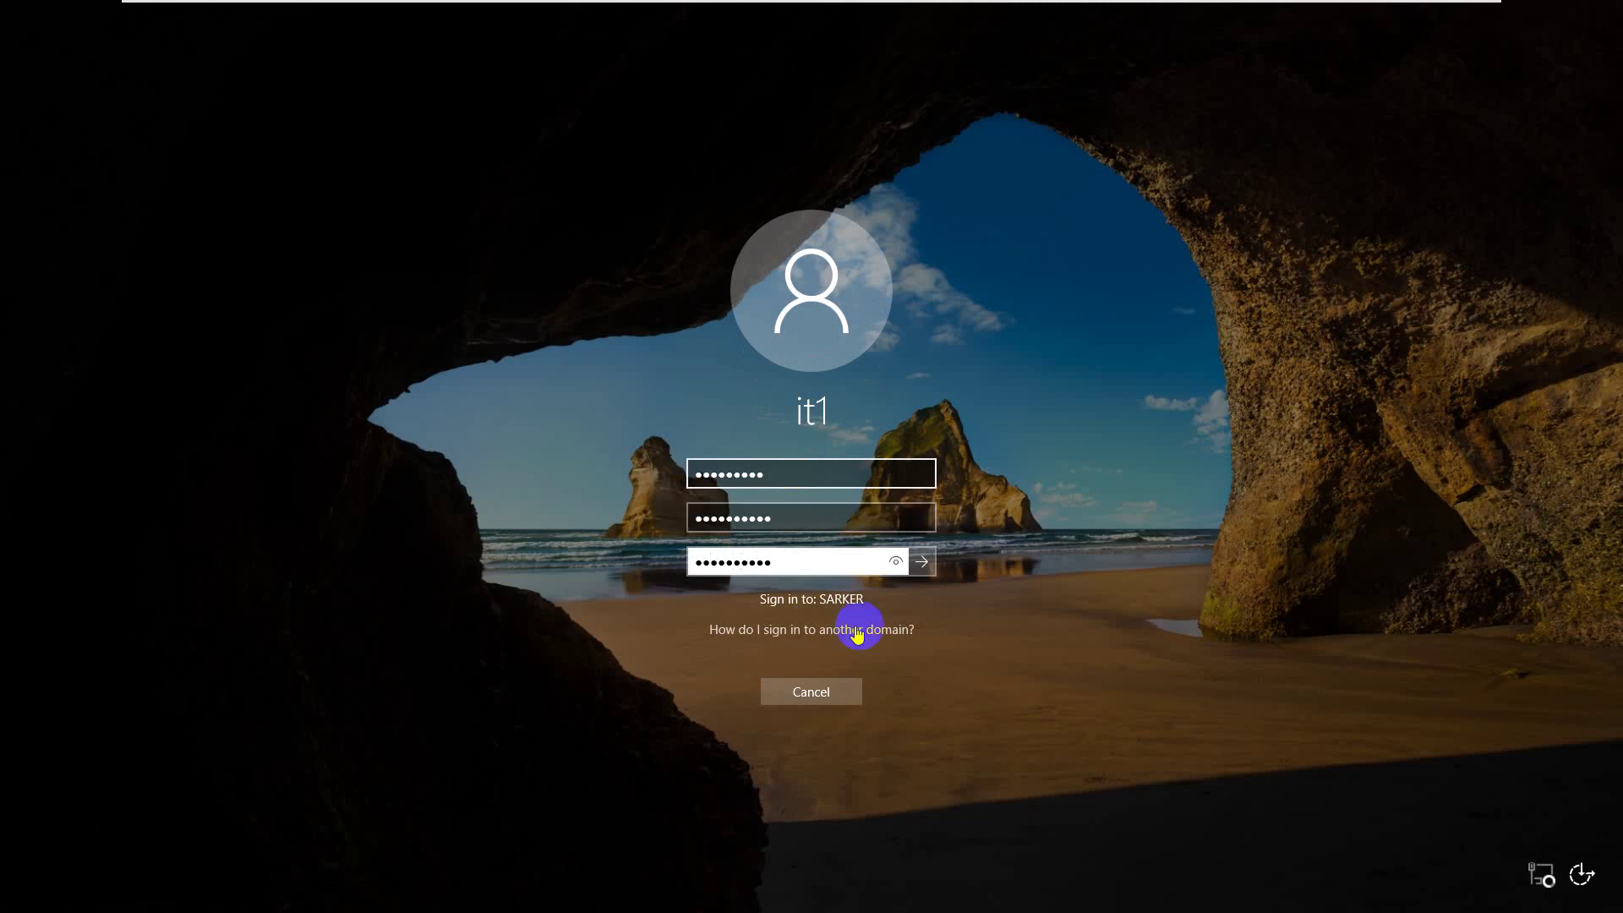
pyautogui.click(923, 561)
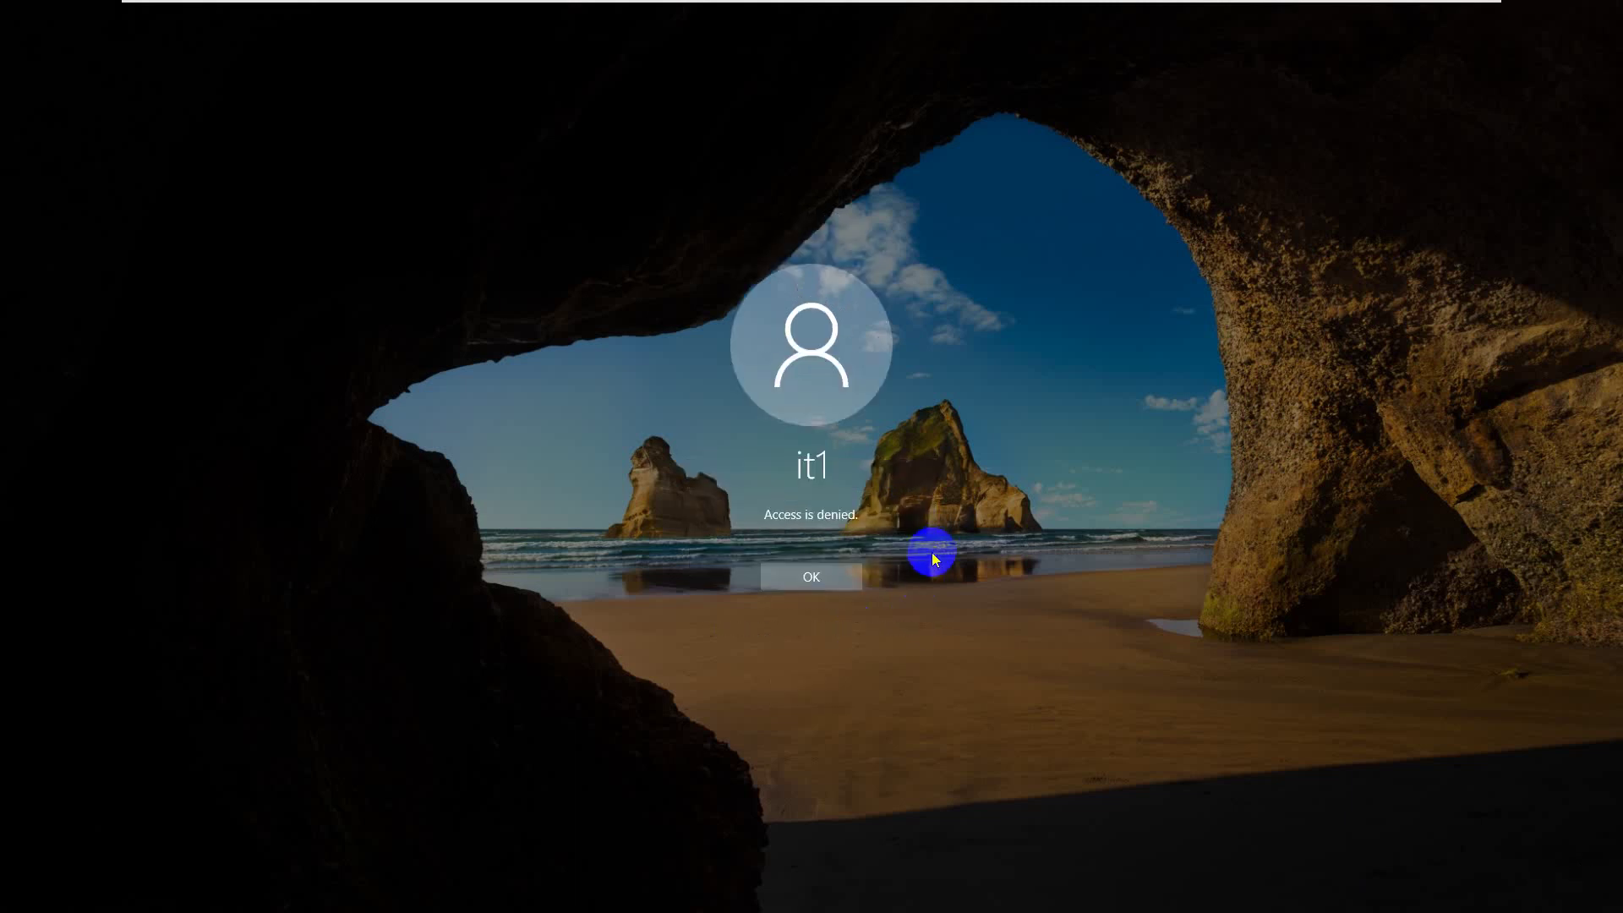
pyautogui.click(837, 575)
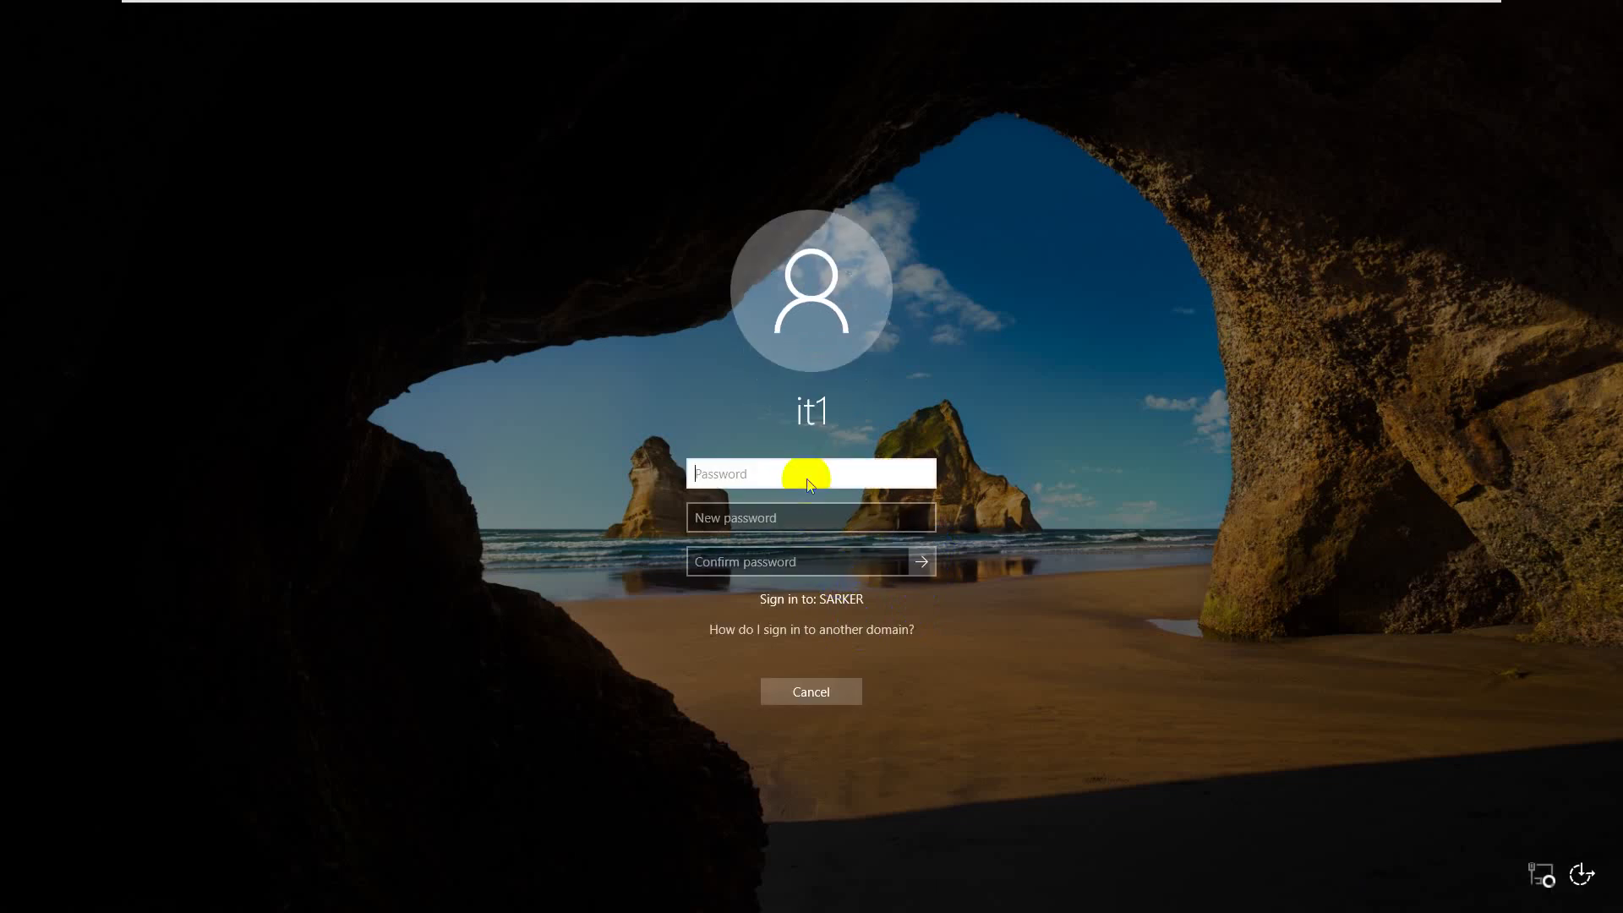
pyautogui.click(828, 698)
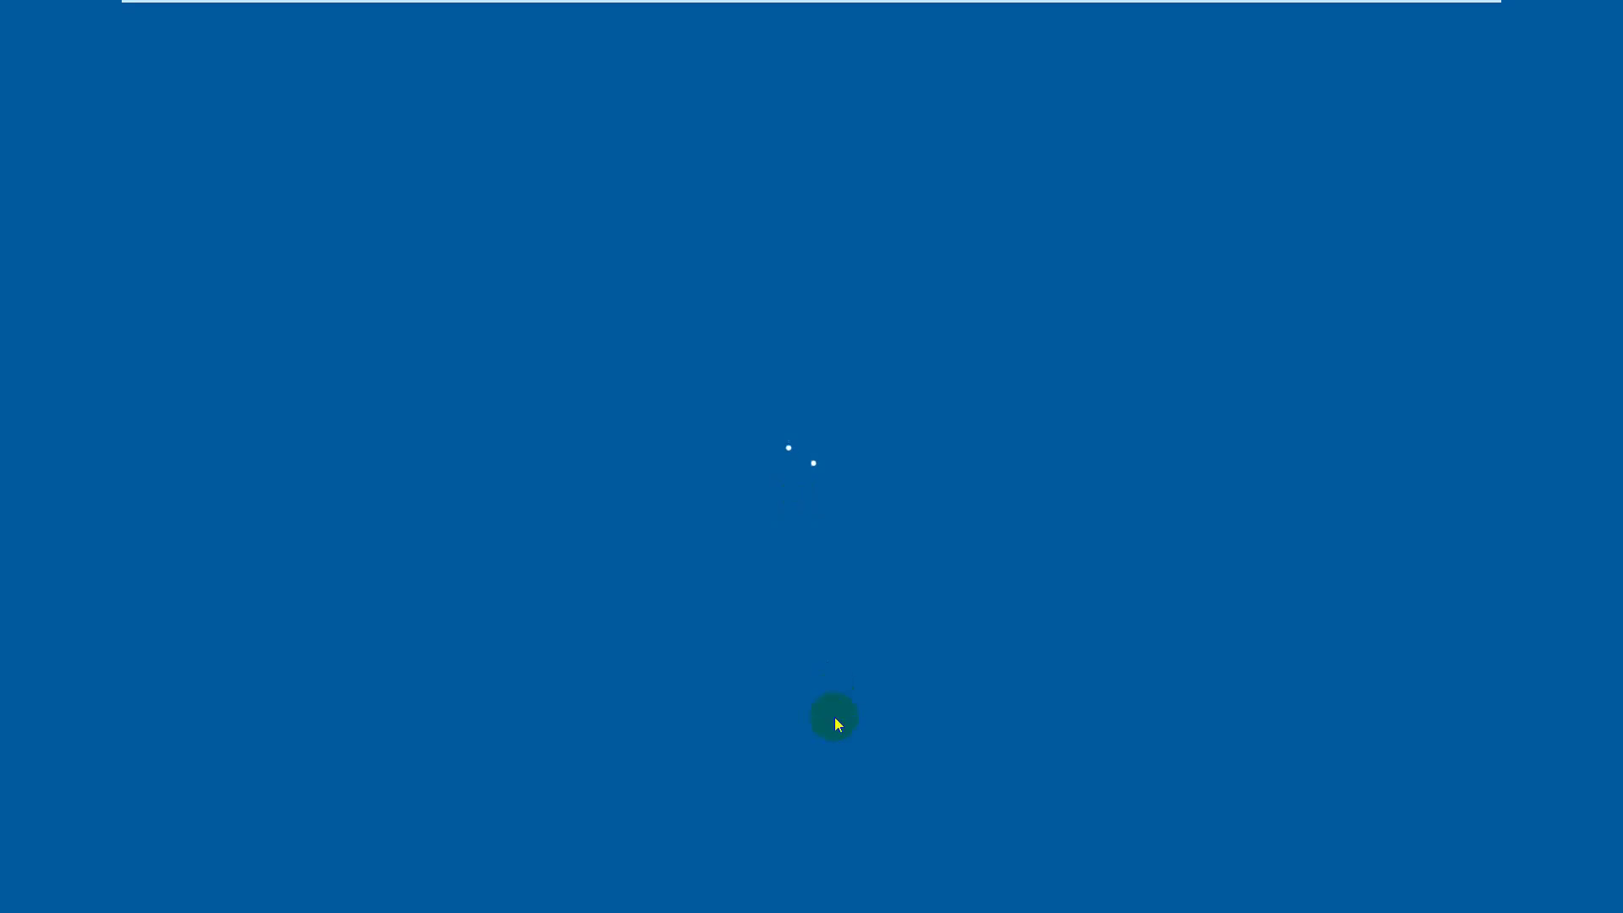
# - Sign in to Windows Server 2016 with the Administrator password, then return to Windows 10
pyautogui.click(854, 433)
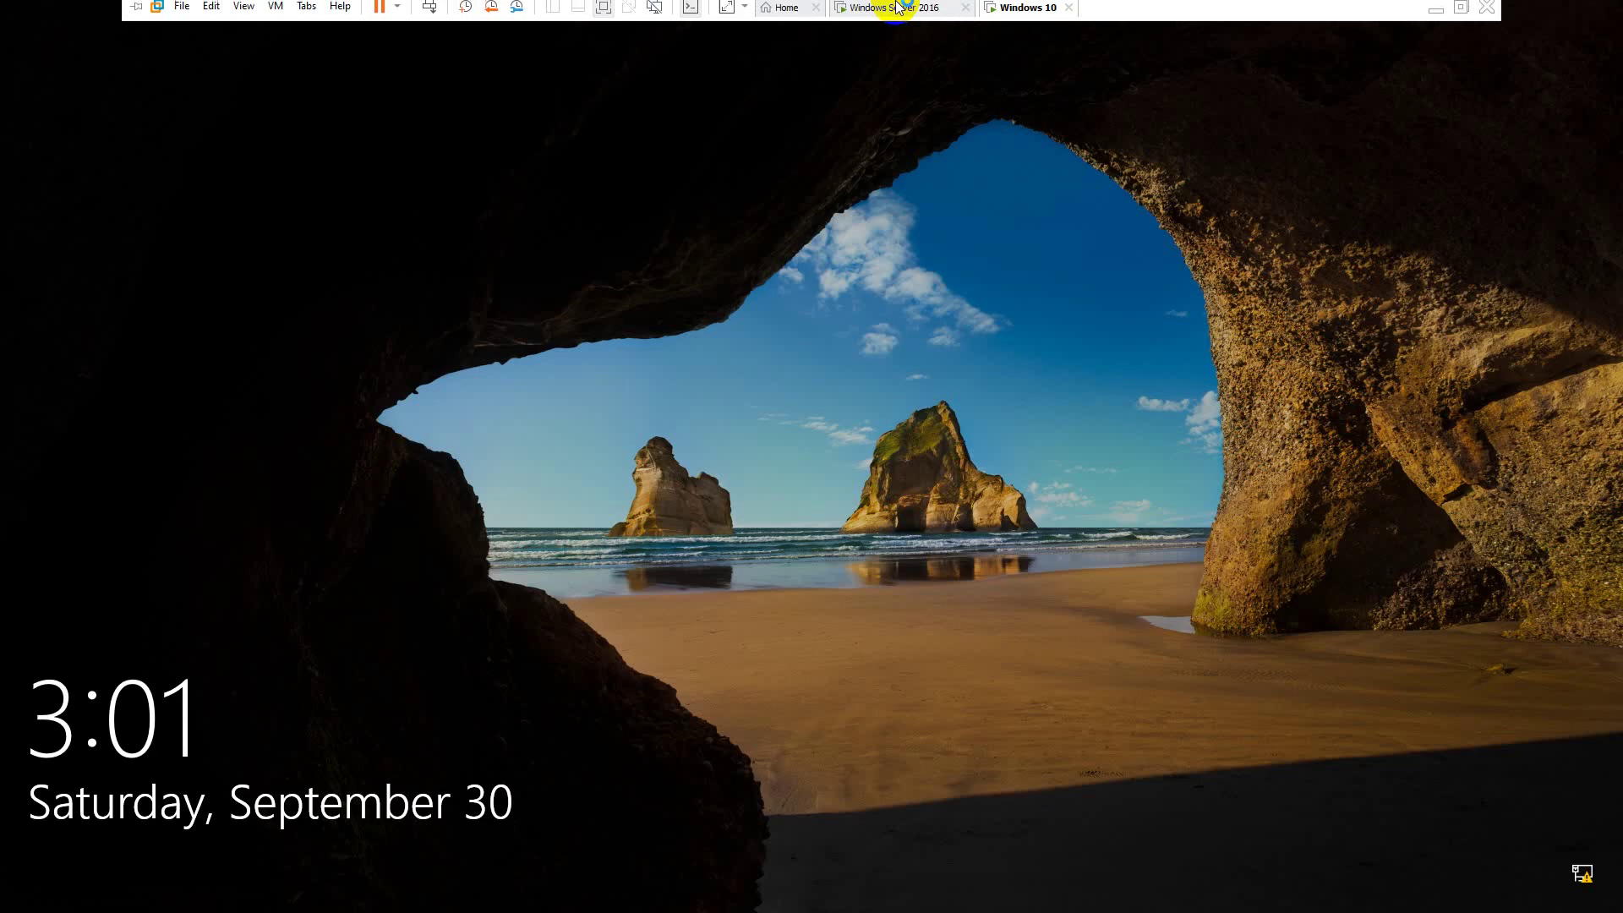
pyautogui.click(903, 13)
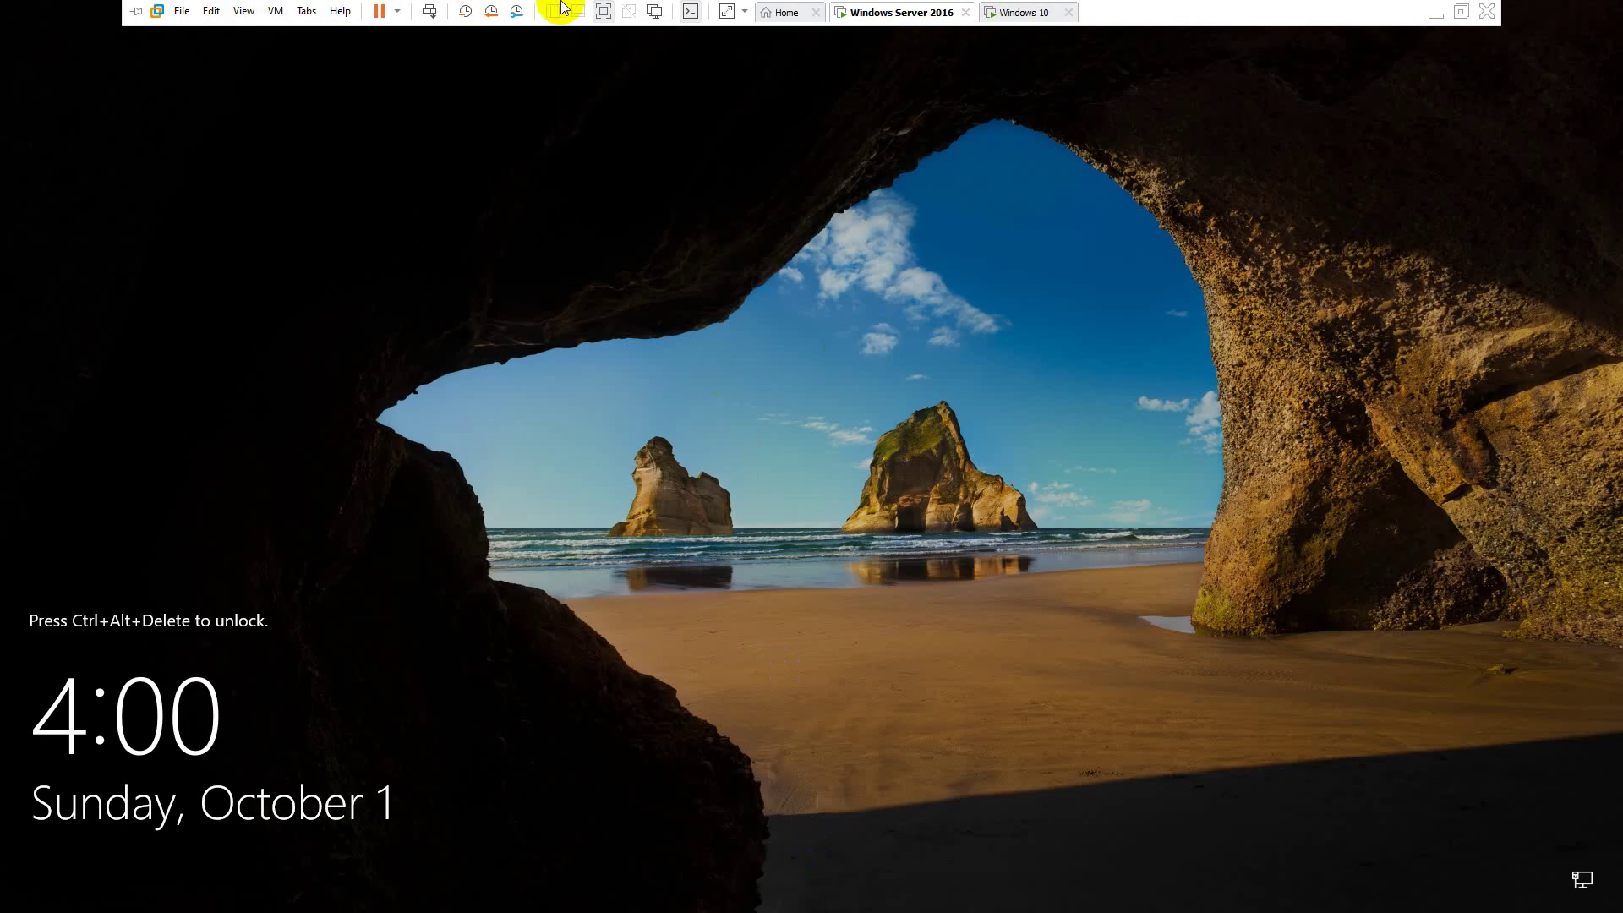
pyautogui.click(430, 14)
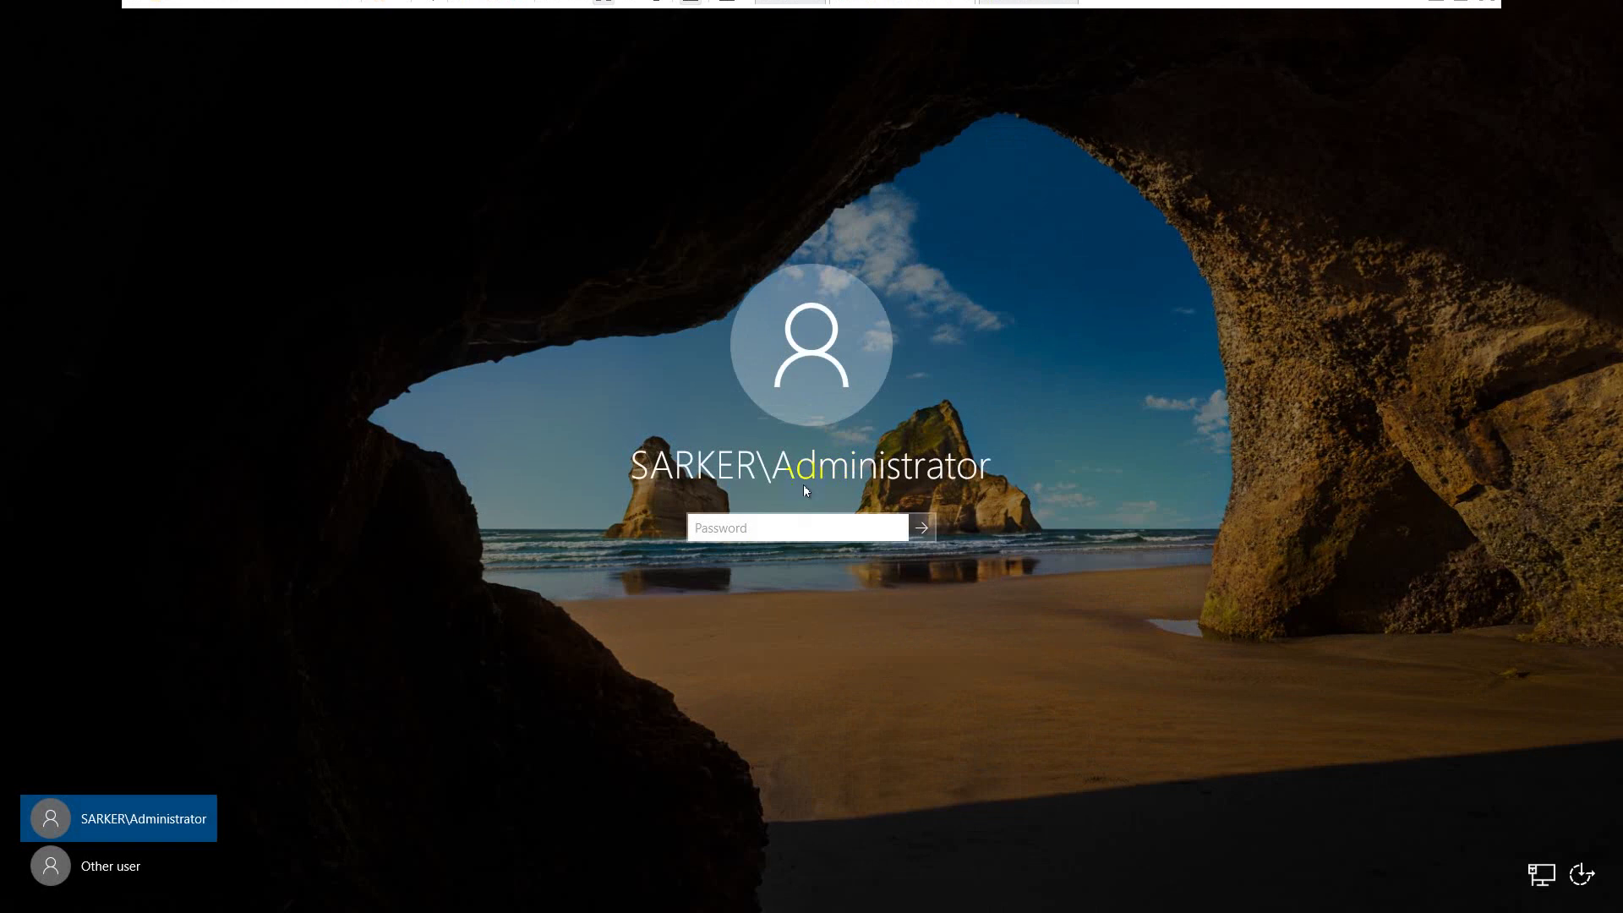
pyautogui.click(775, 526)
pyautogui.write('•••••••')
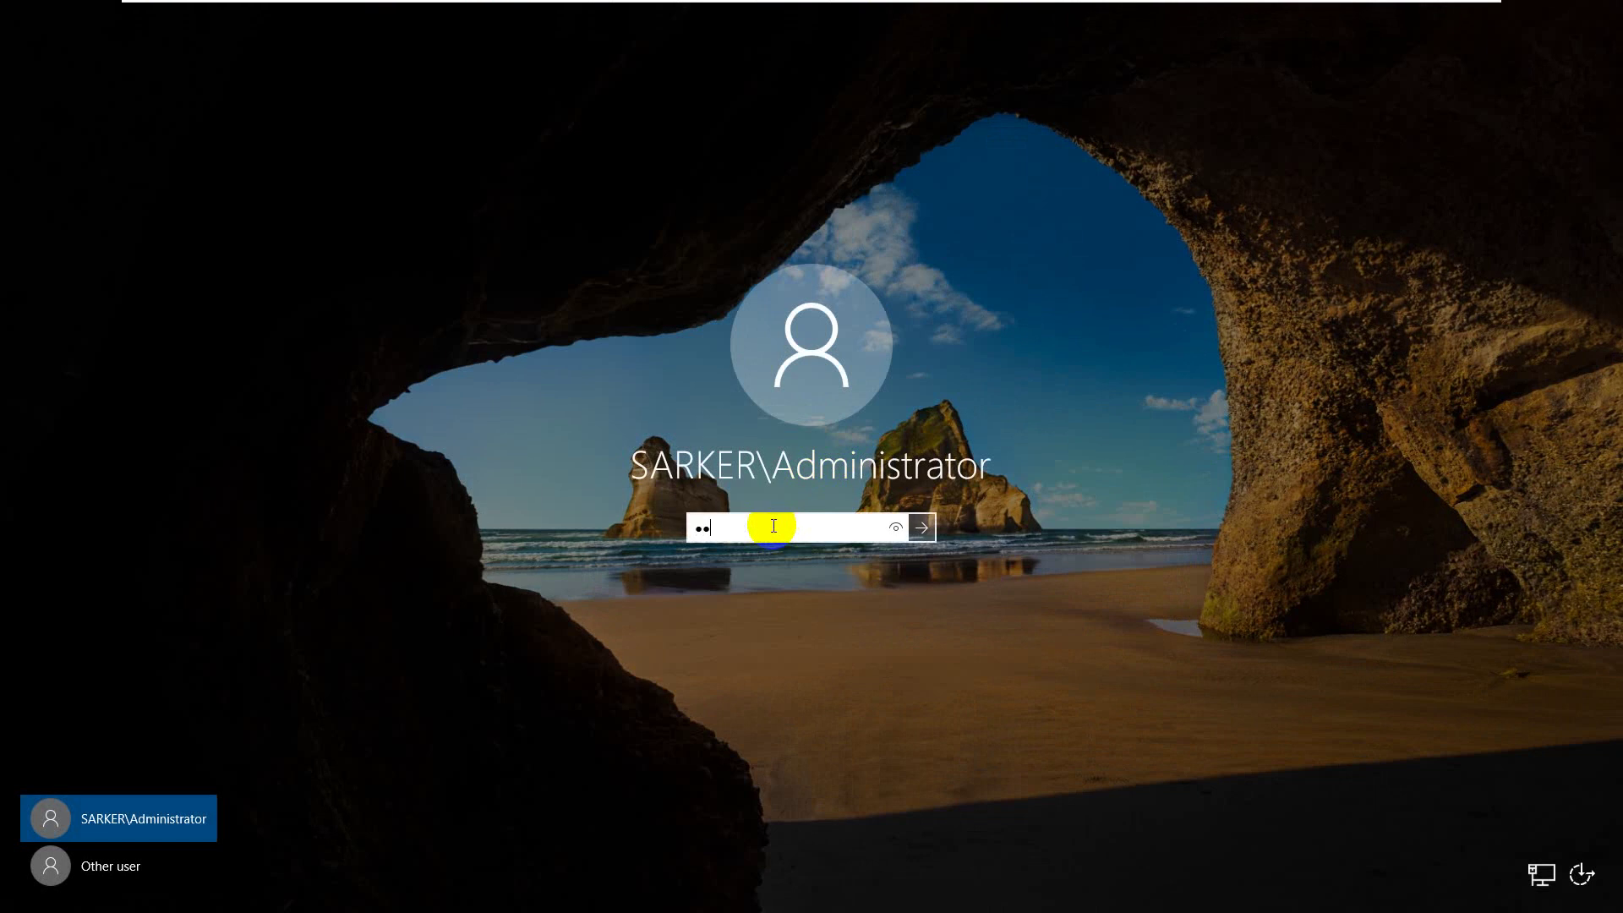
pyautogui.write('••')
pyautogui.press('Return')
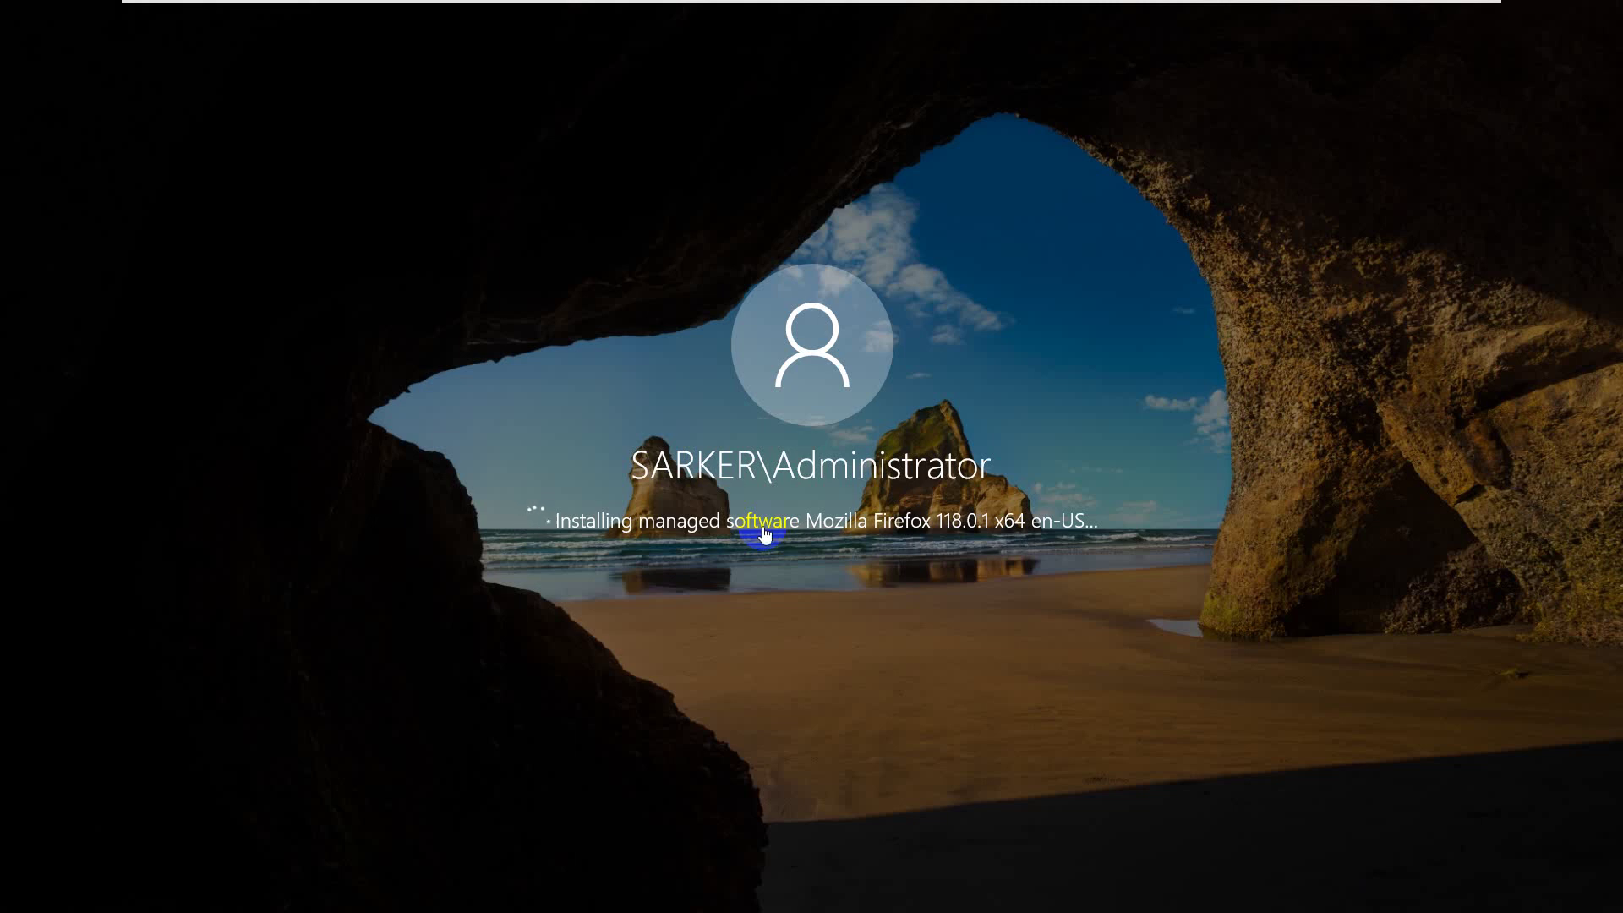
pyautogui.moveTo(1084, 12)
pyautogui.click(1023, 12)
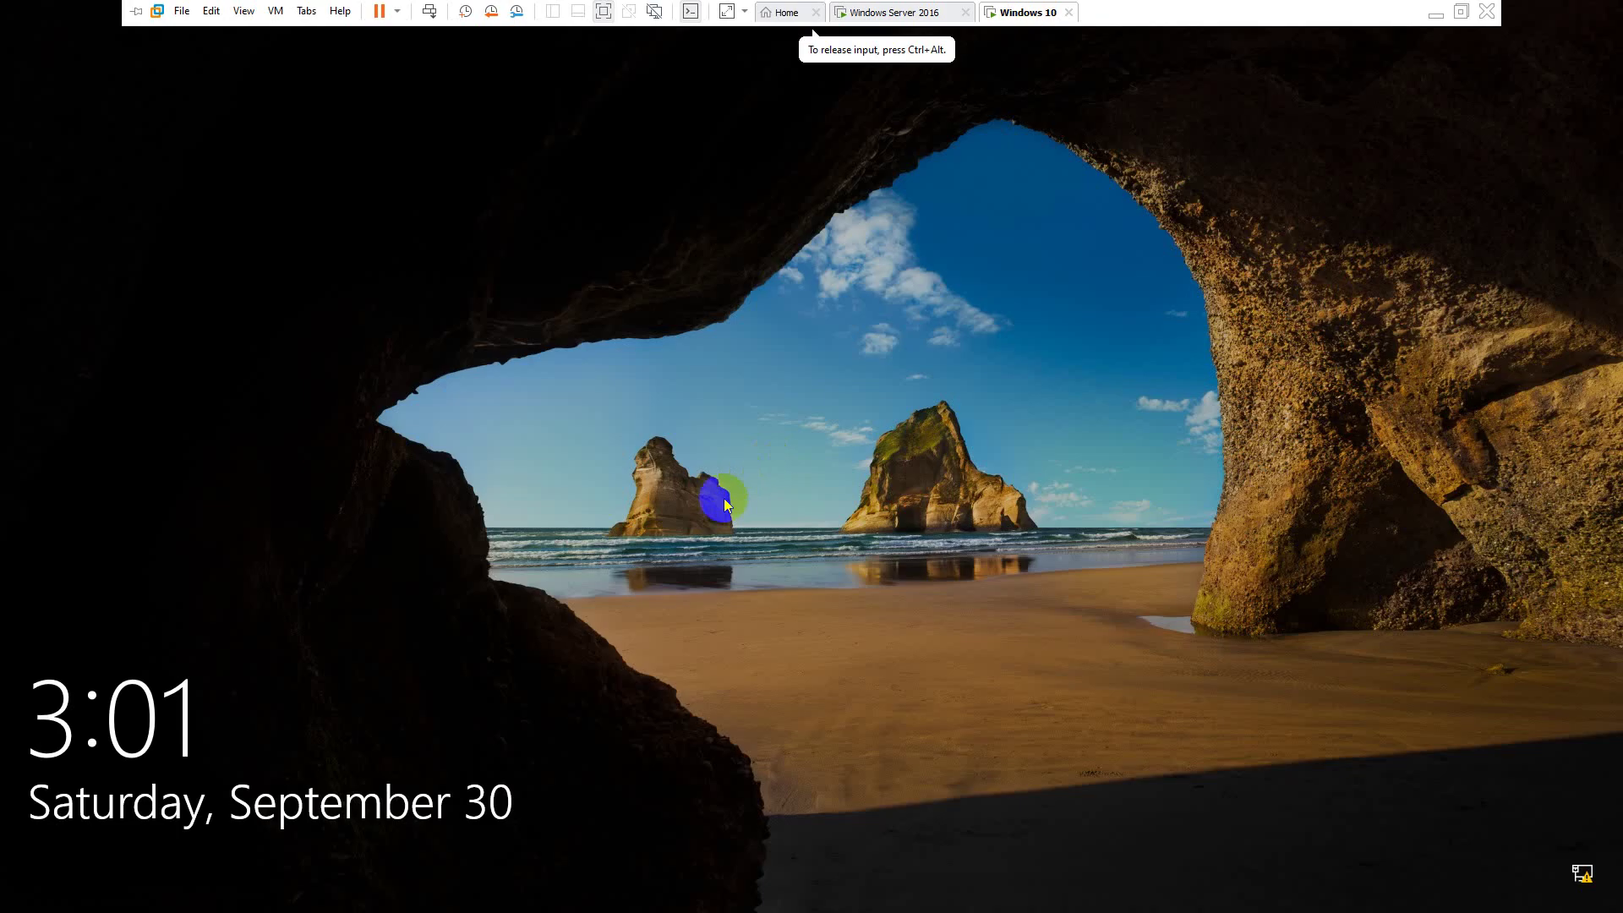
# - Sign in on Windows 10 as Other user software1 with its password
pyautogui.click(825, 318)
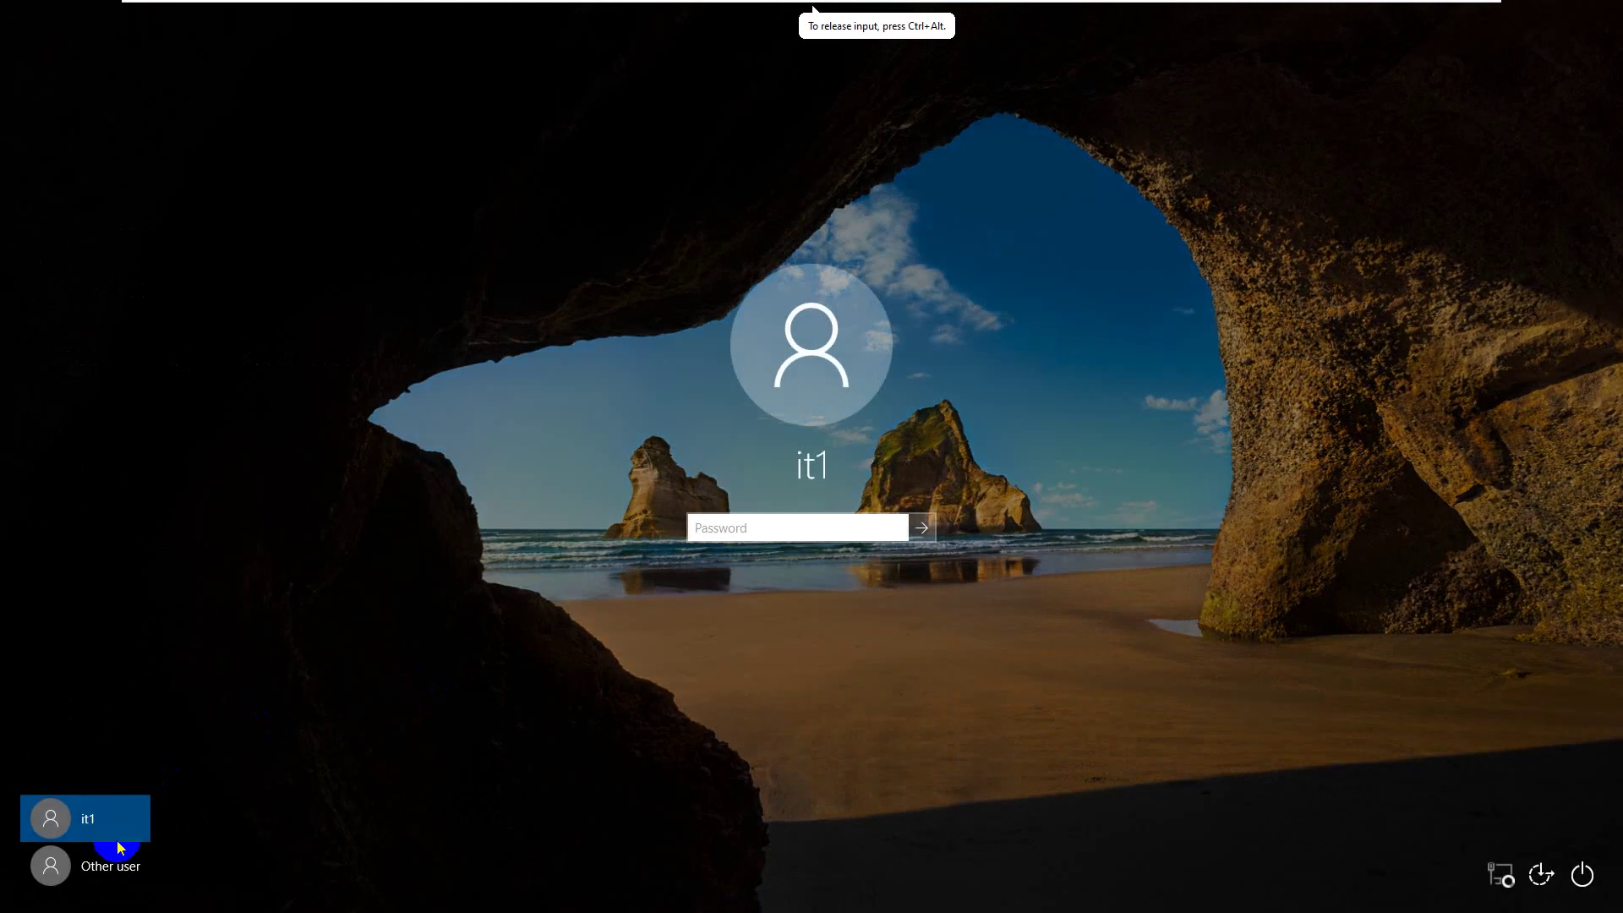
pyautogui.click(110, 866)
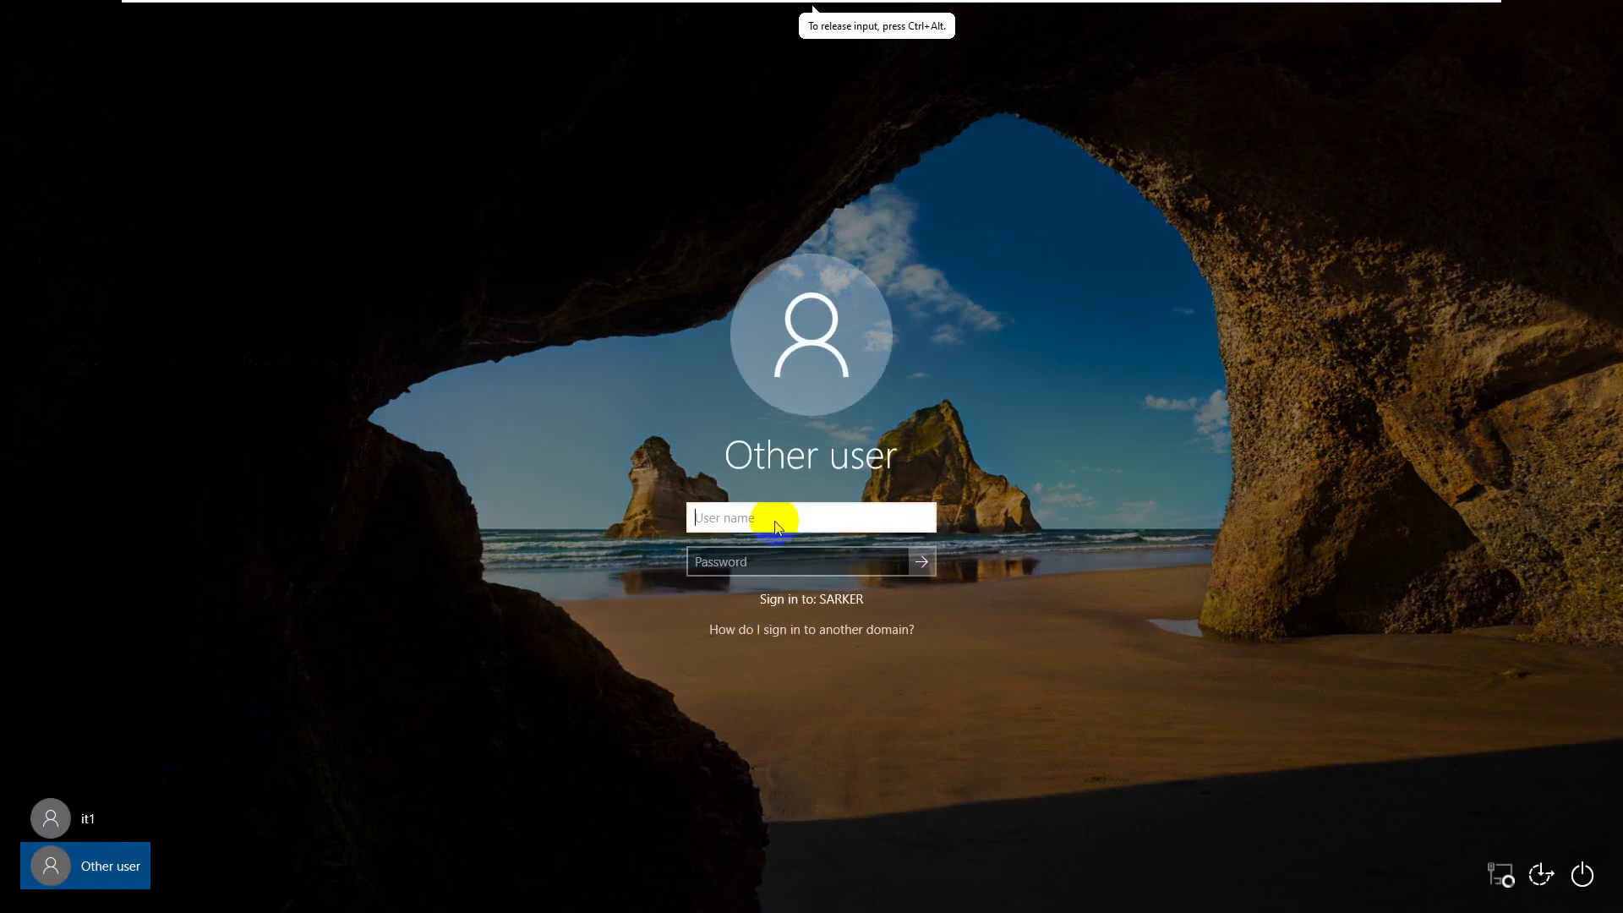
pyautogui.write('softwa')
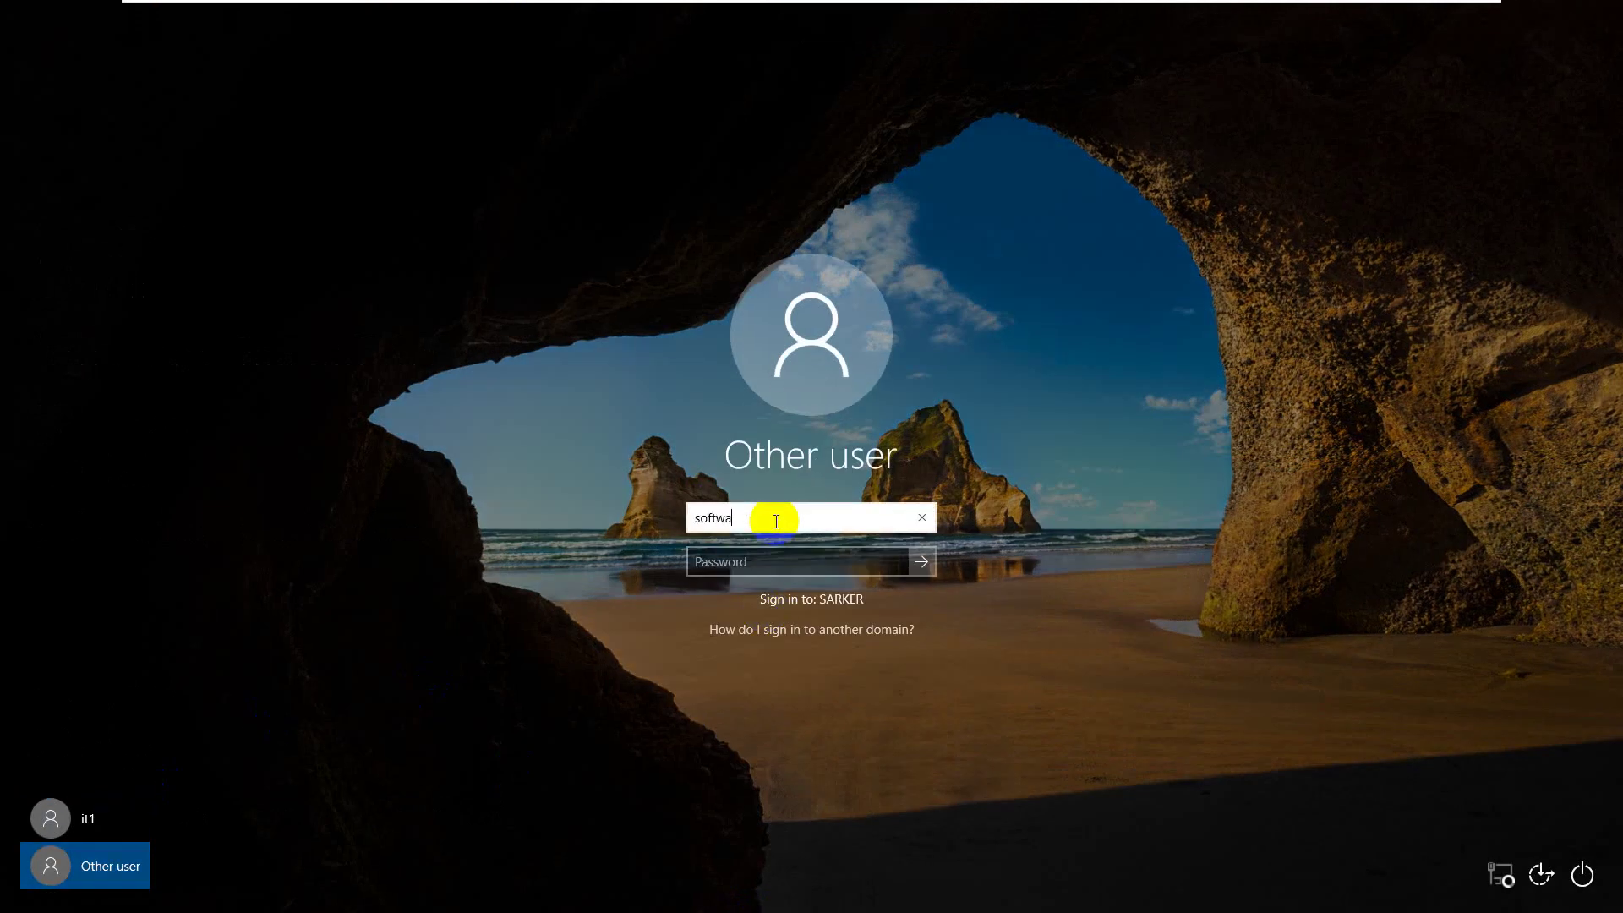
pyautogui.write('re1')
pyautogui.press('Tab')
pyautogui.write('•••••••••')
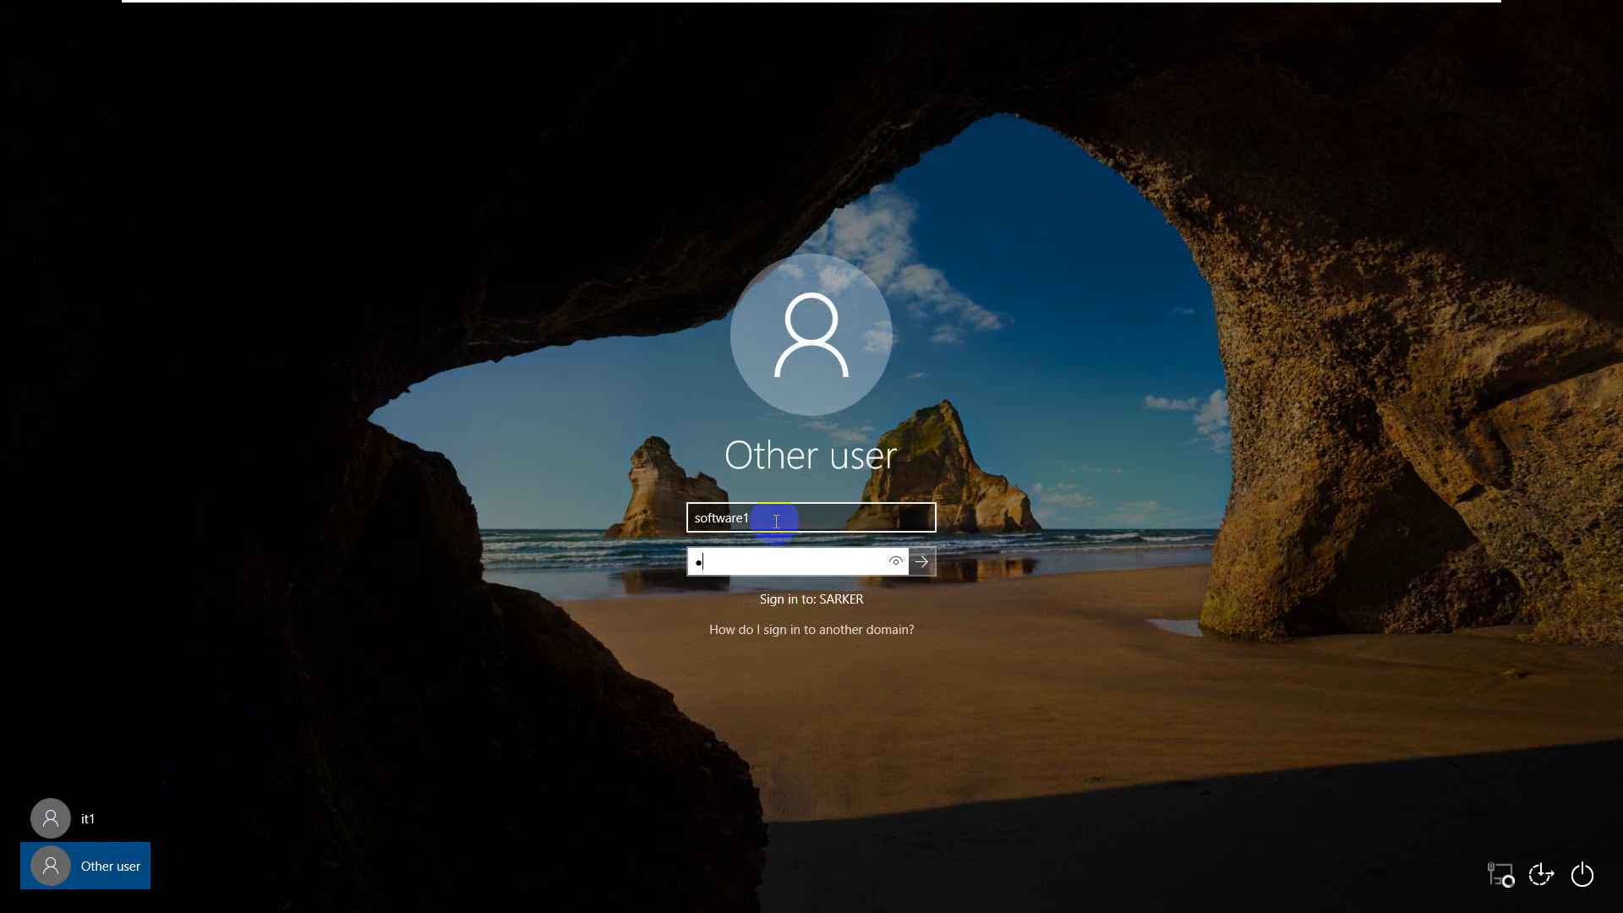
pyautogui.press('Return')
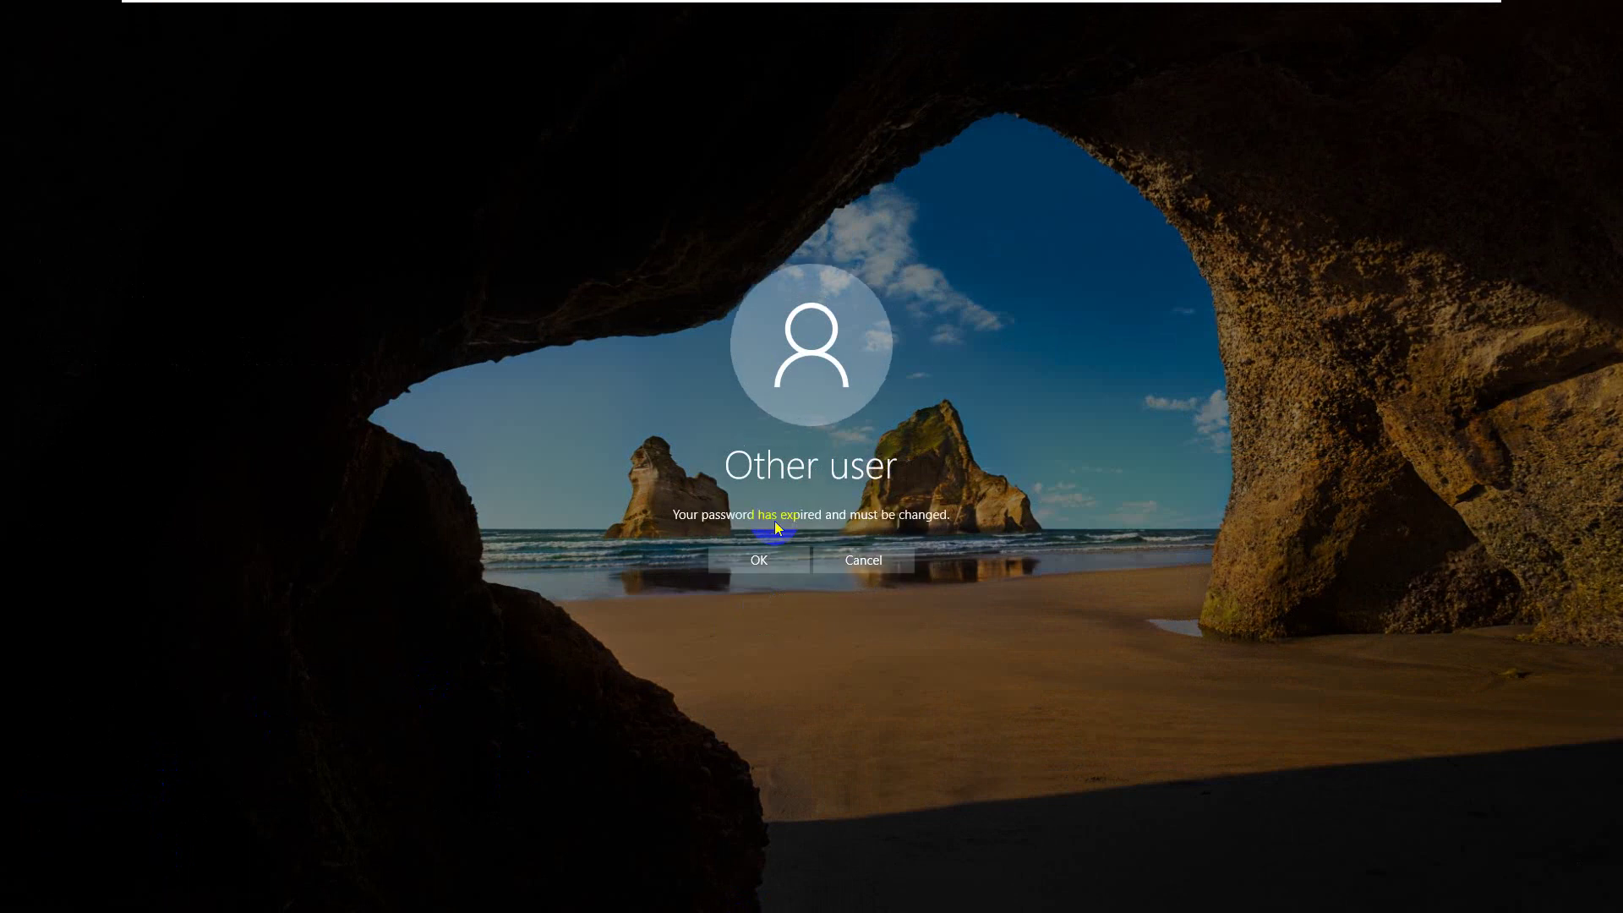
# - Attempt the expired-password change with new passwords, then dismiss the Access is denied error
pyautogui.click(751, 554)
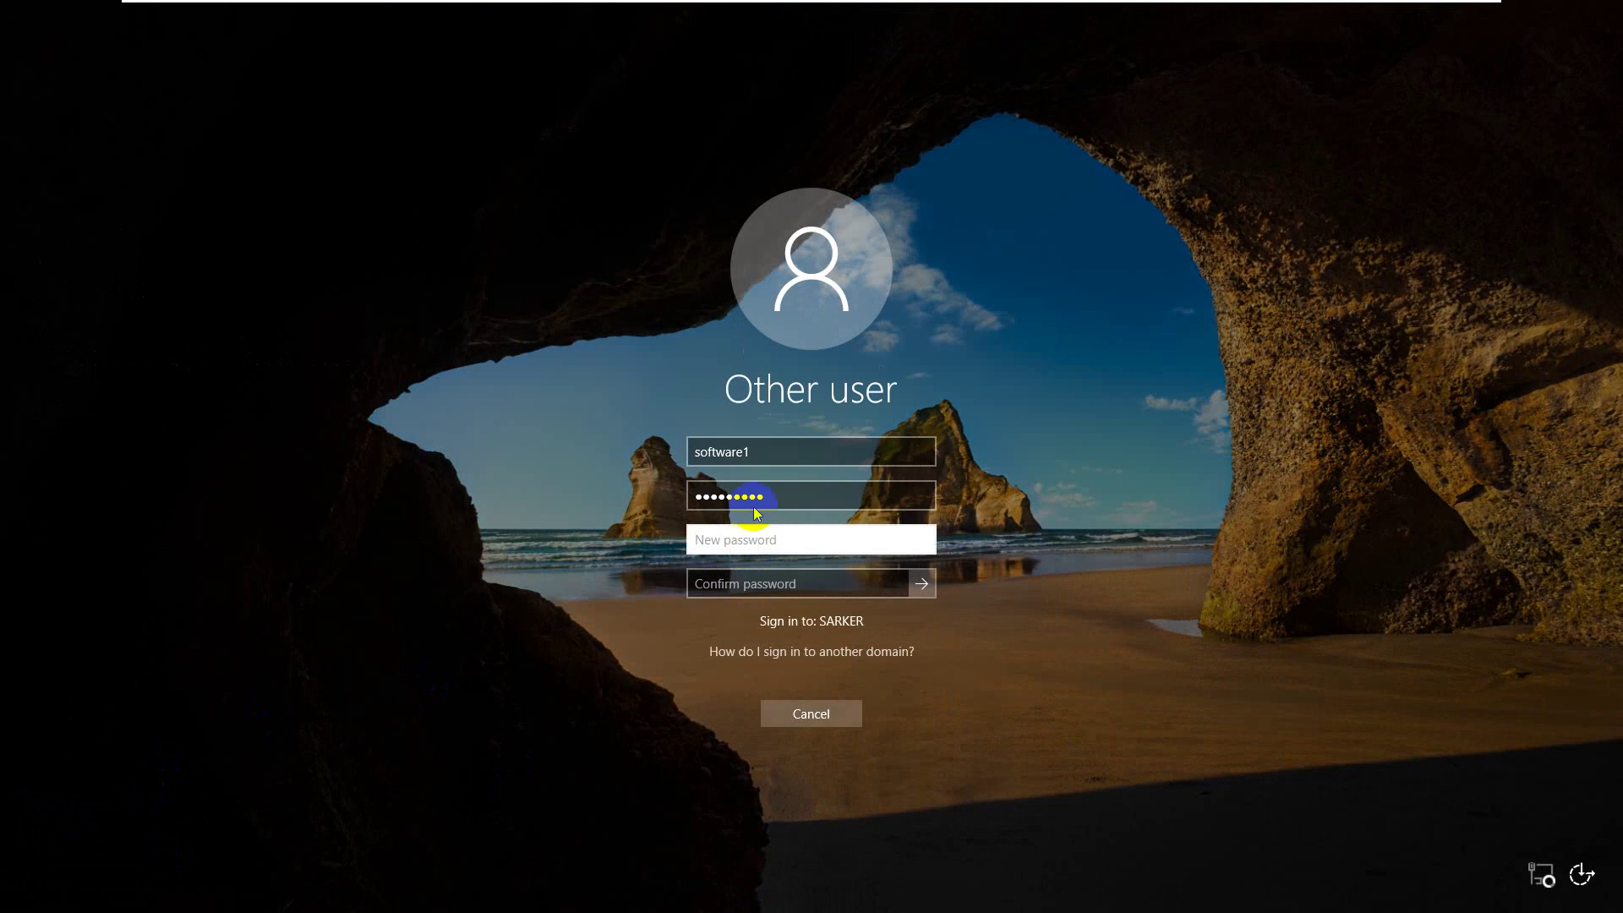
pyautogui.click(760, 541)
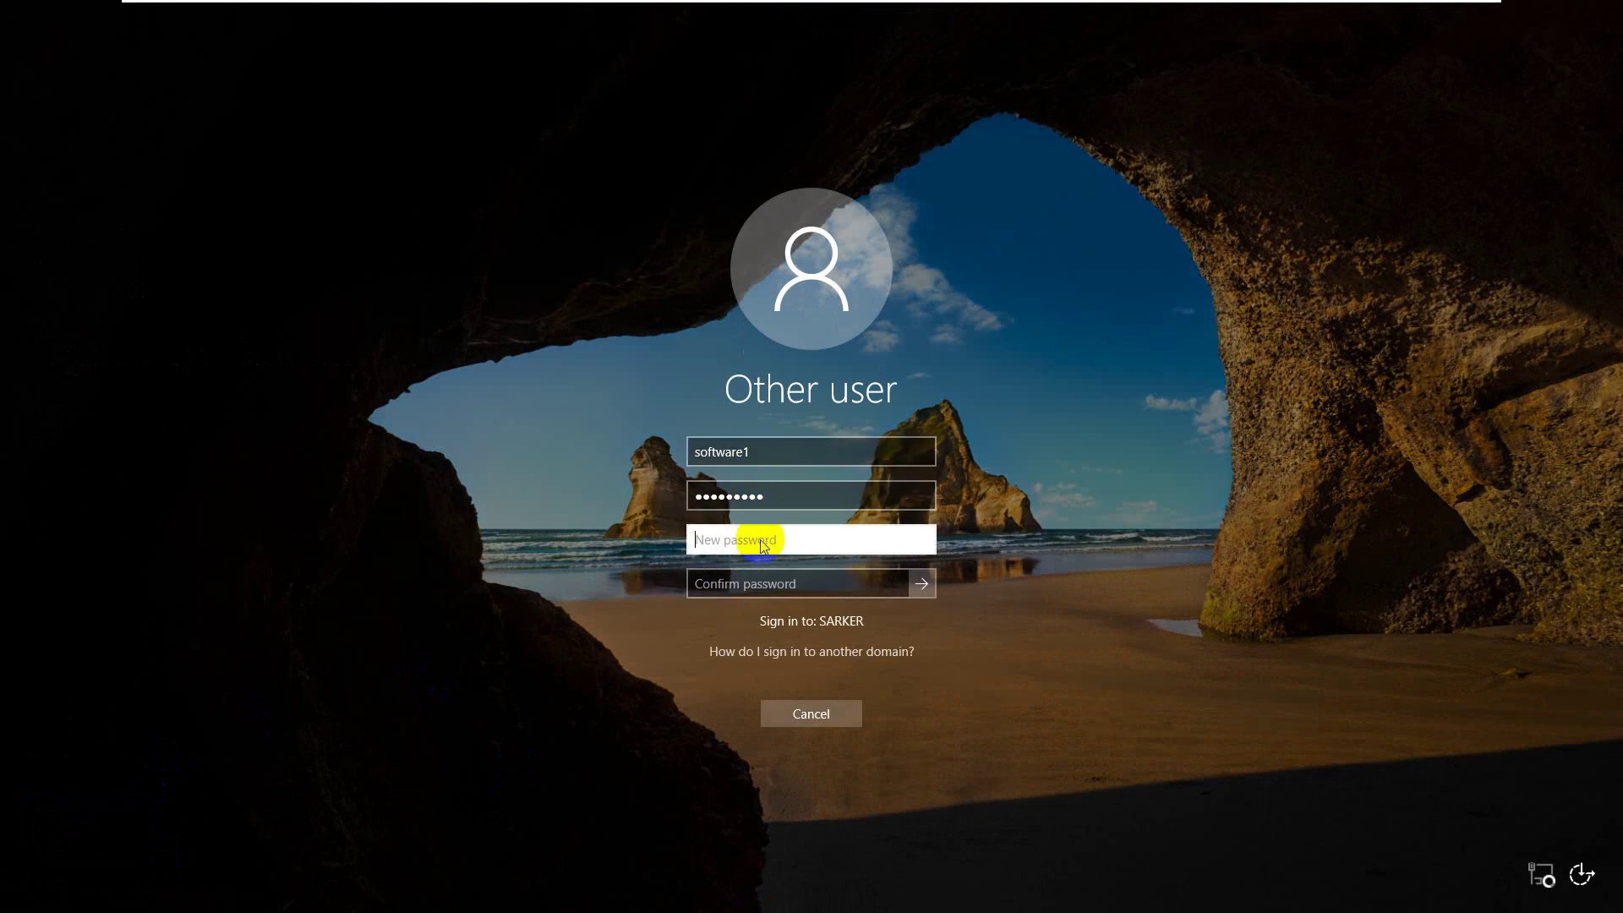
pyautogui.write('123456789')
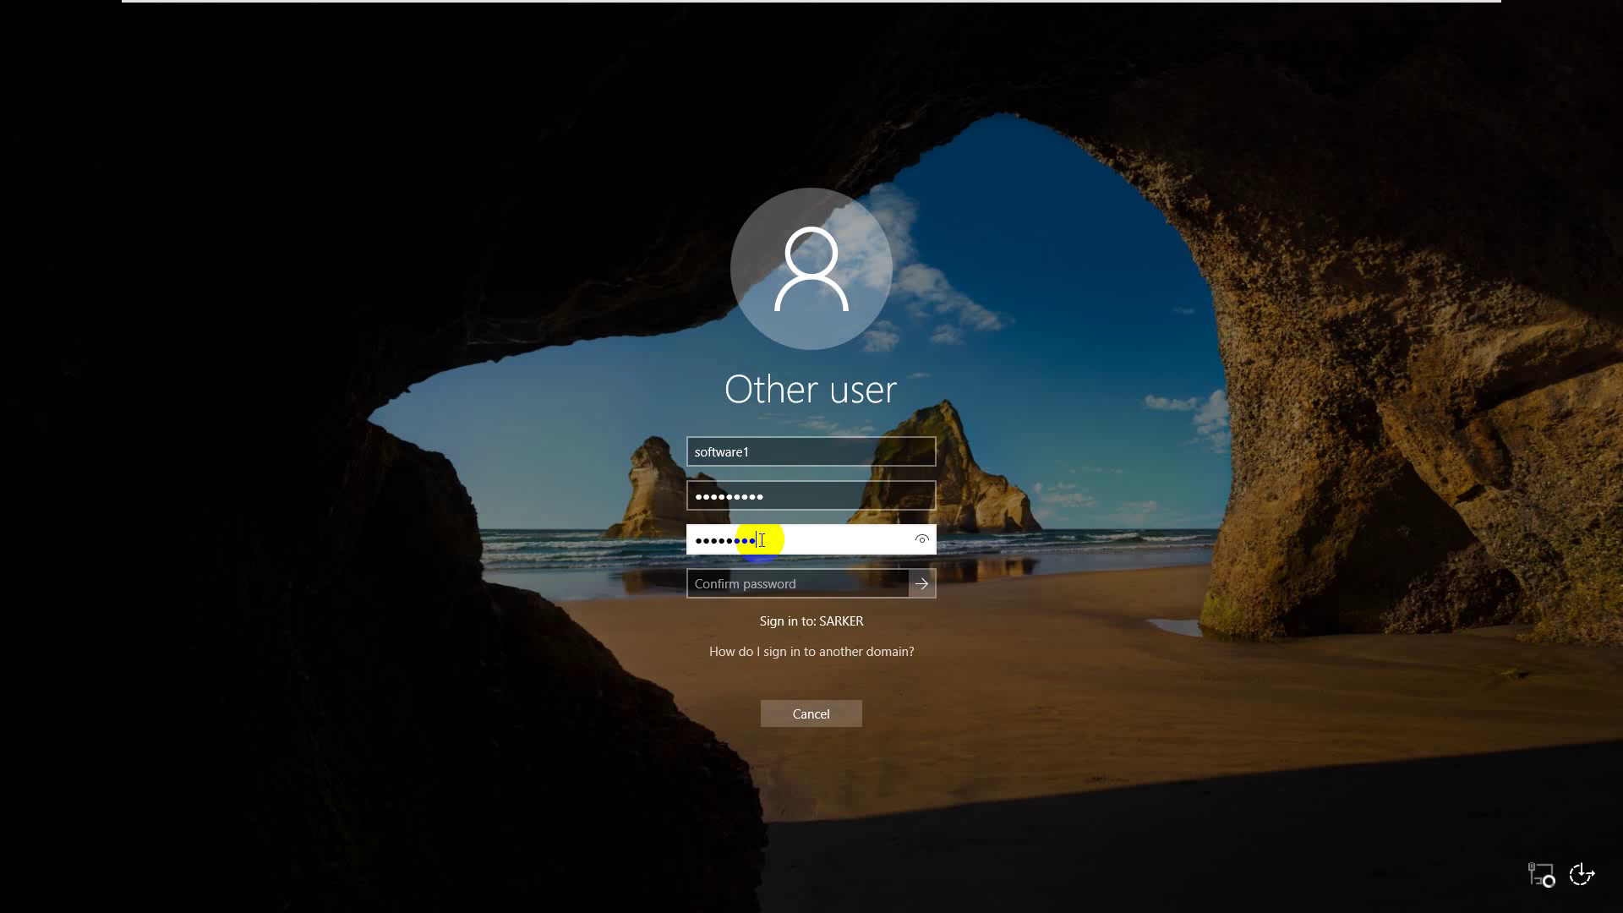
pyautogui.click(754, 583)
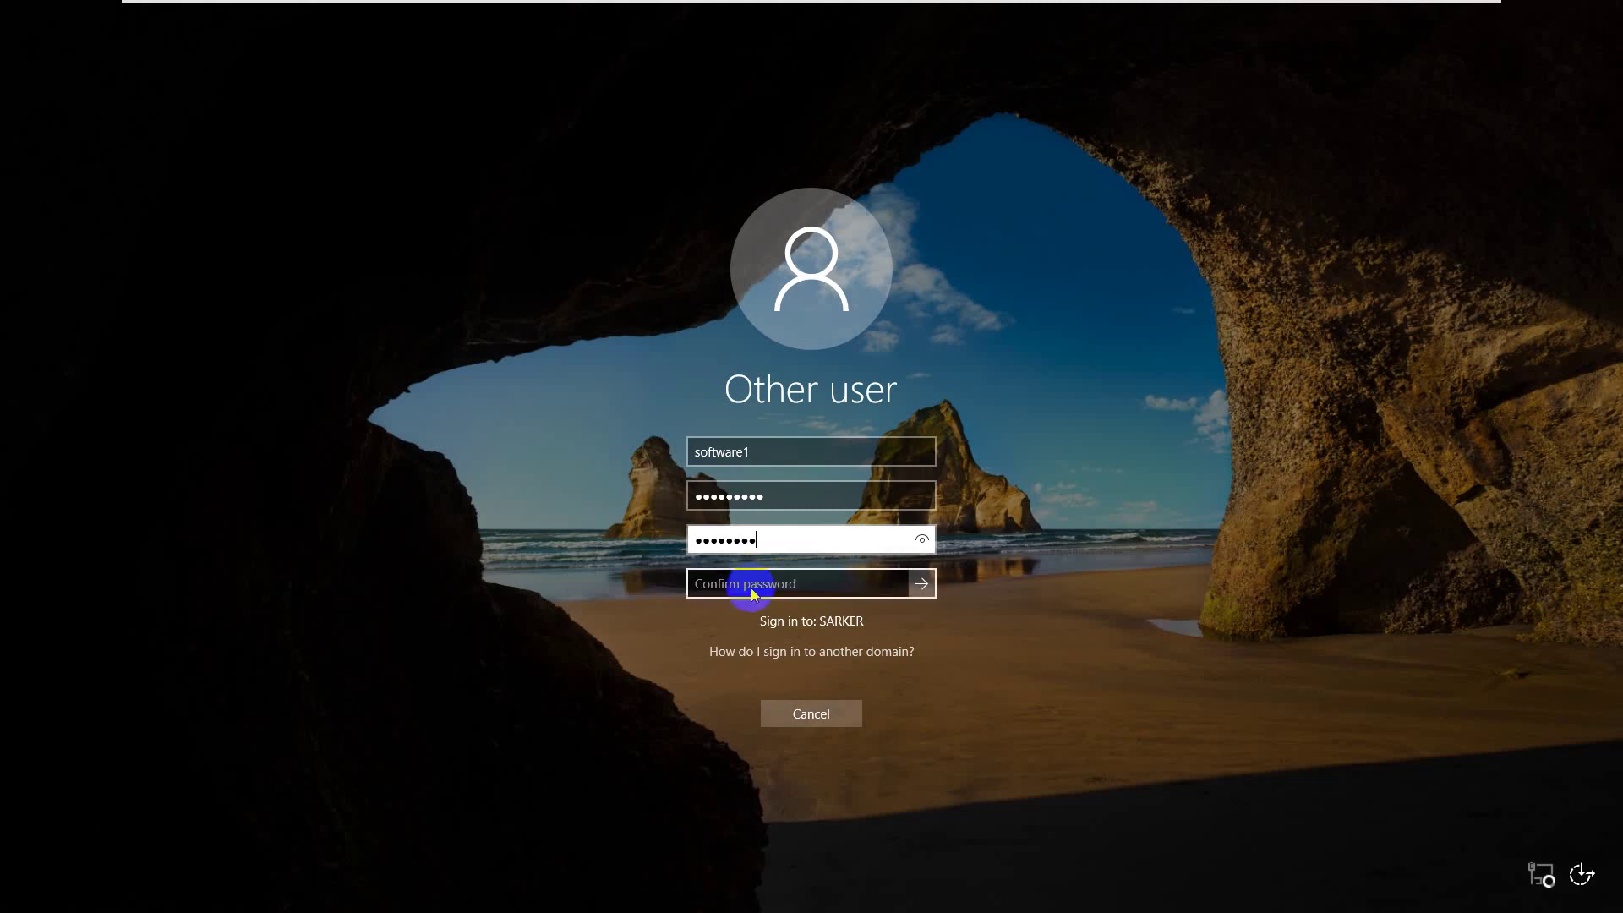
pyautogui.write('12345678')
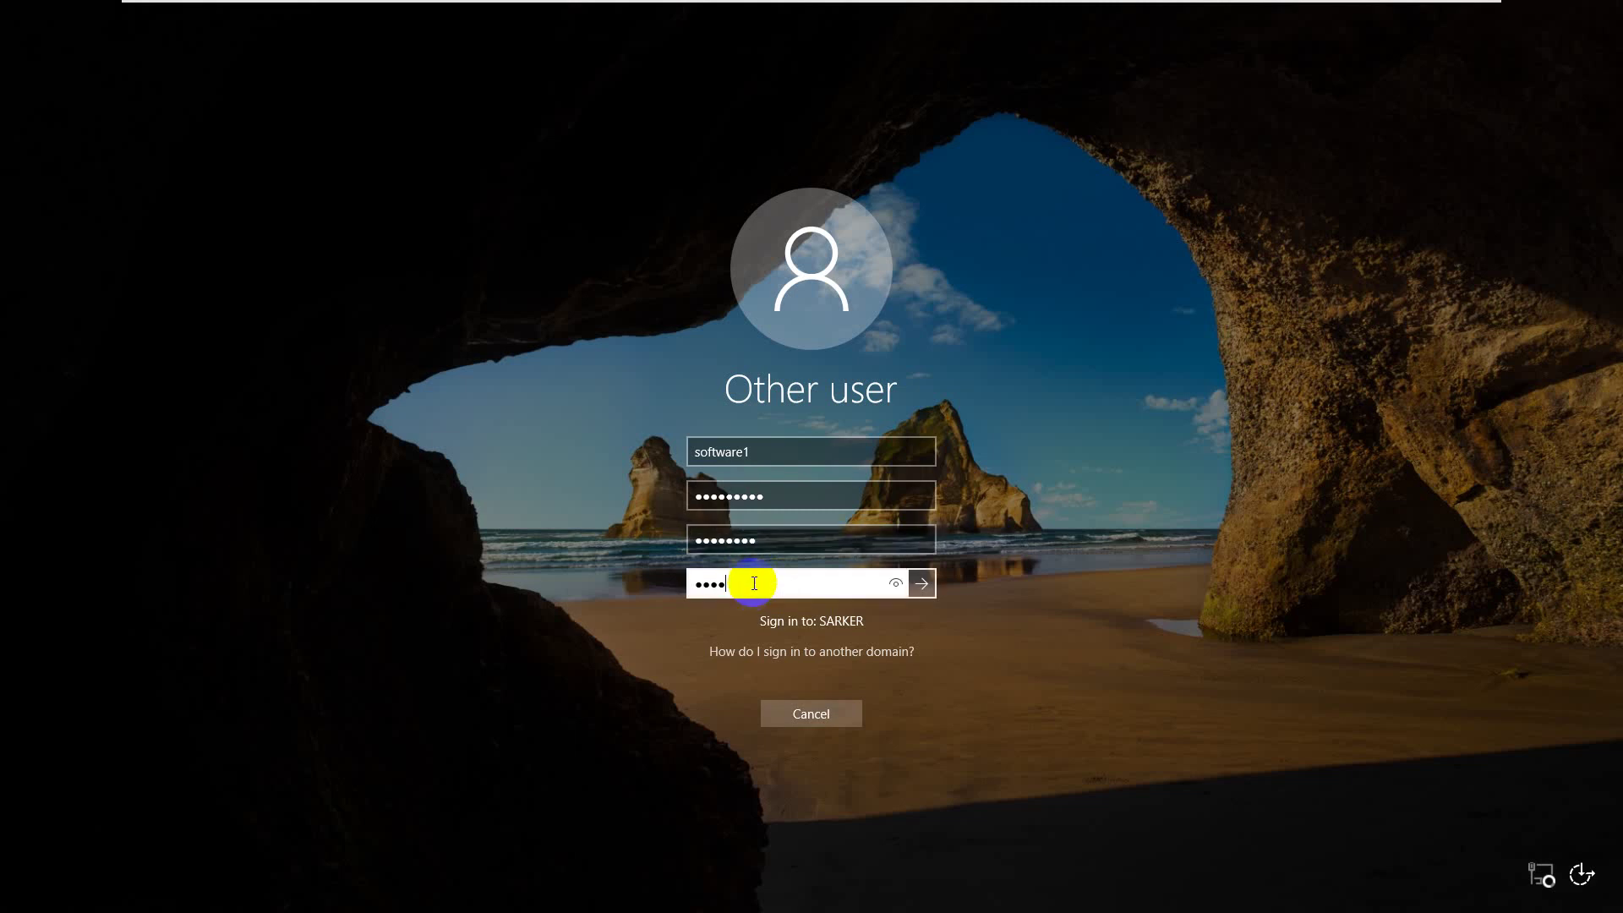
pyautogui.press('Return')
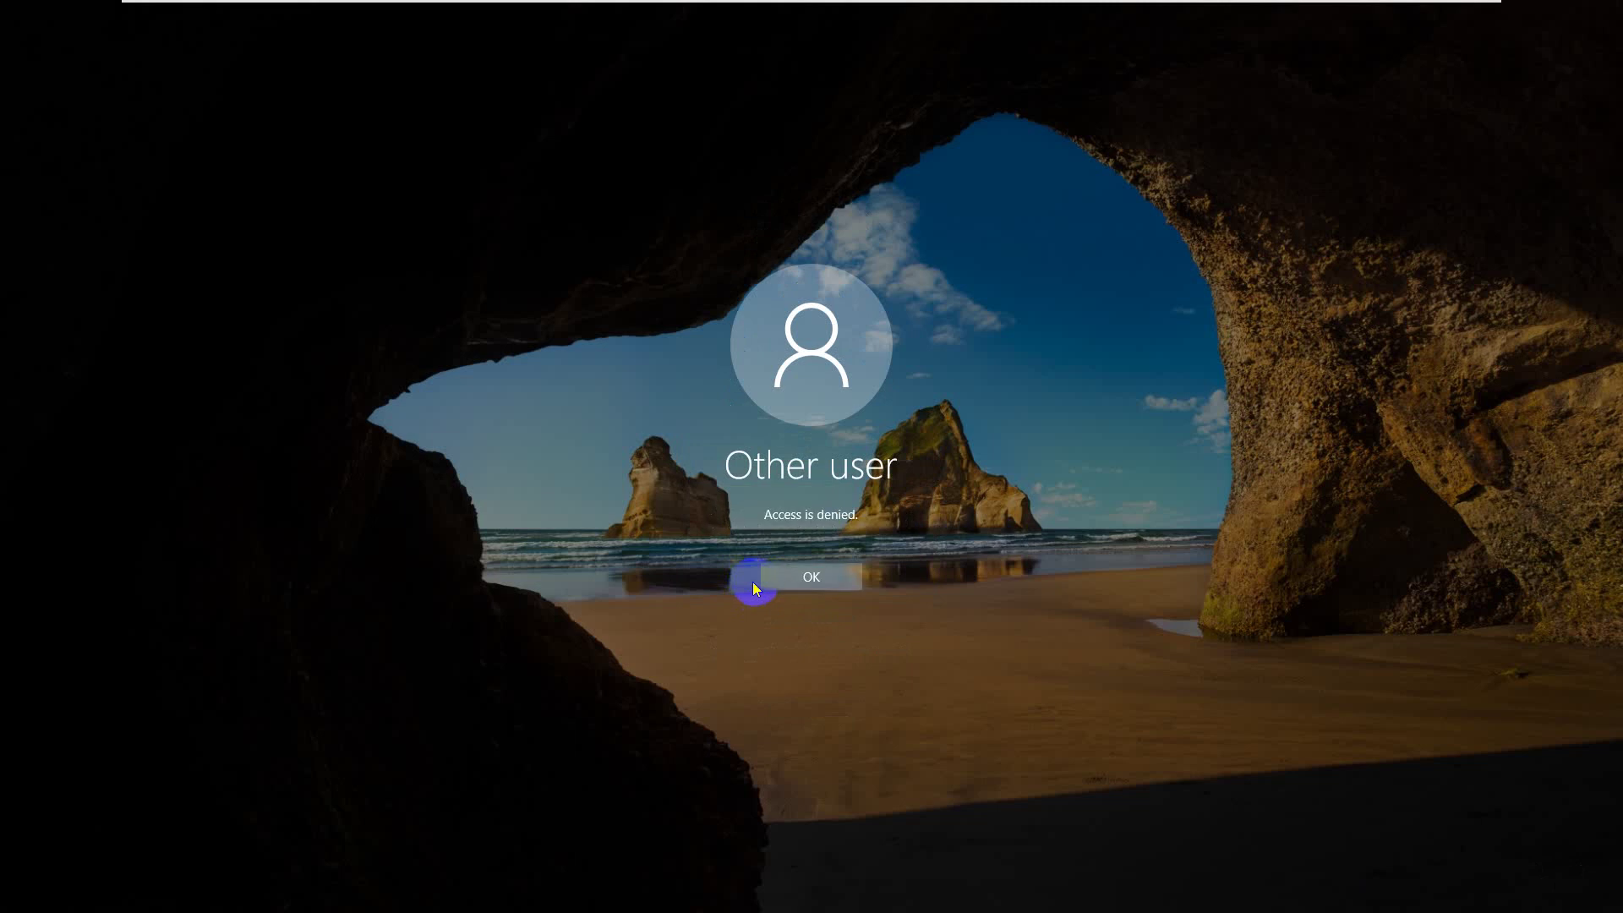
pyautogui.click(799, 582)
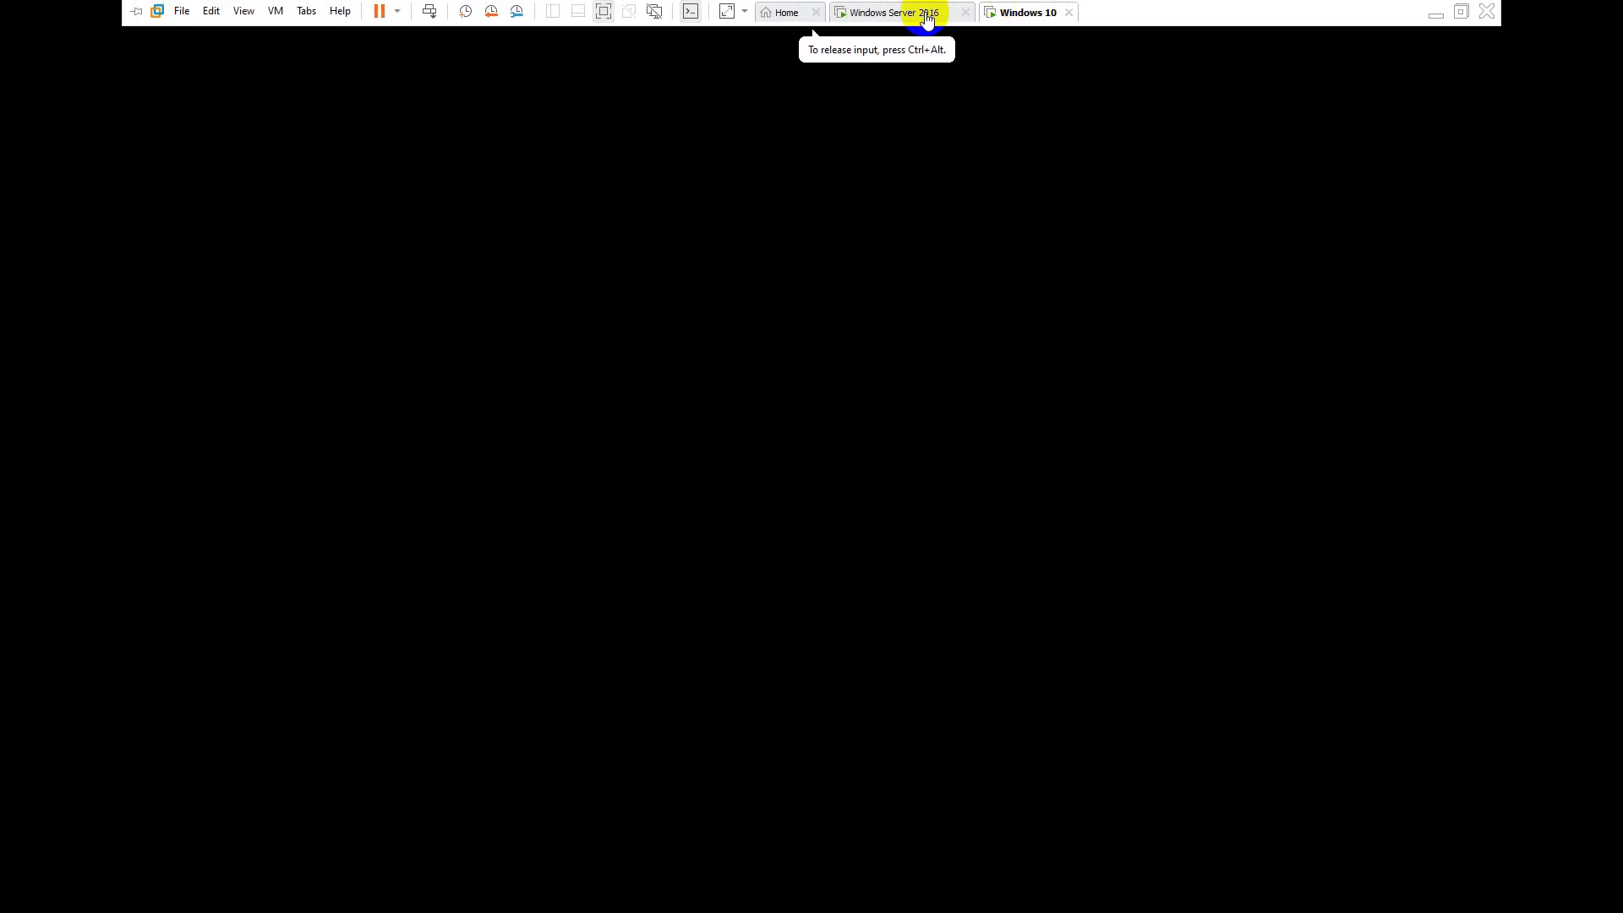
# - Return to the Windows Server 2016 desktop and open the Tools menu in Server Manager
pyautogui.click(927, 15)
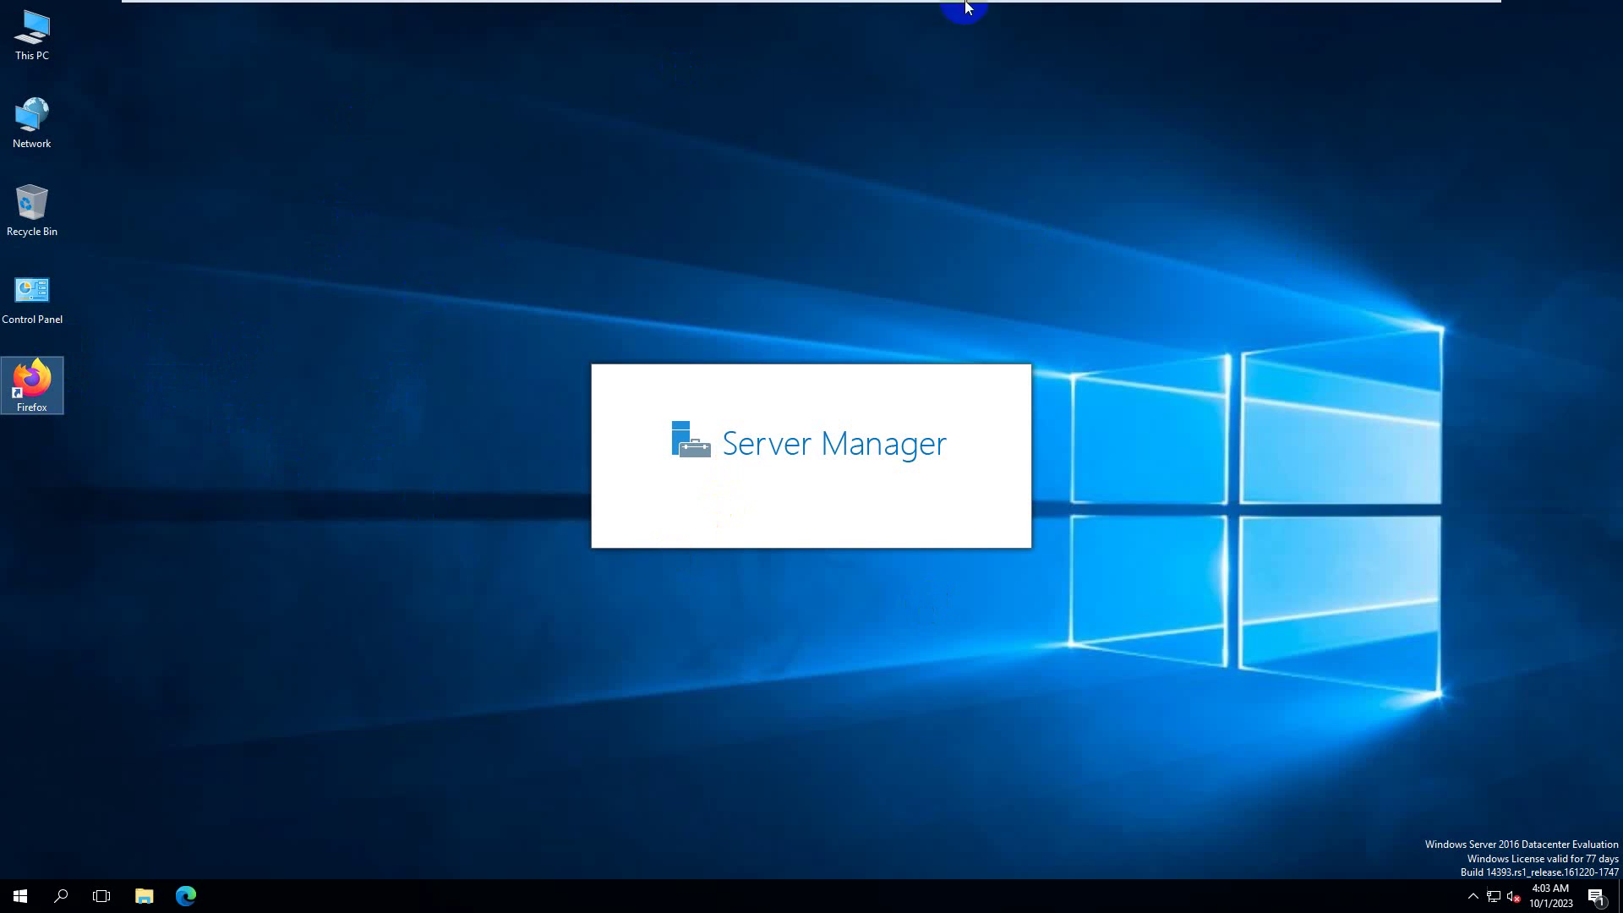
pyautogui.moveTo(964, 7)
pyautogui.moveTo(1031, 235); pyautogui.dragTo(1031, 236)
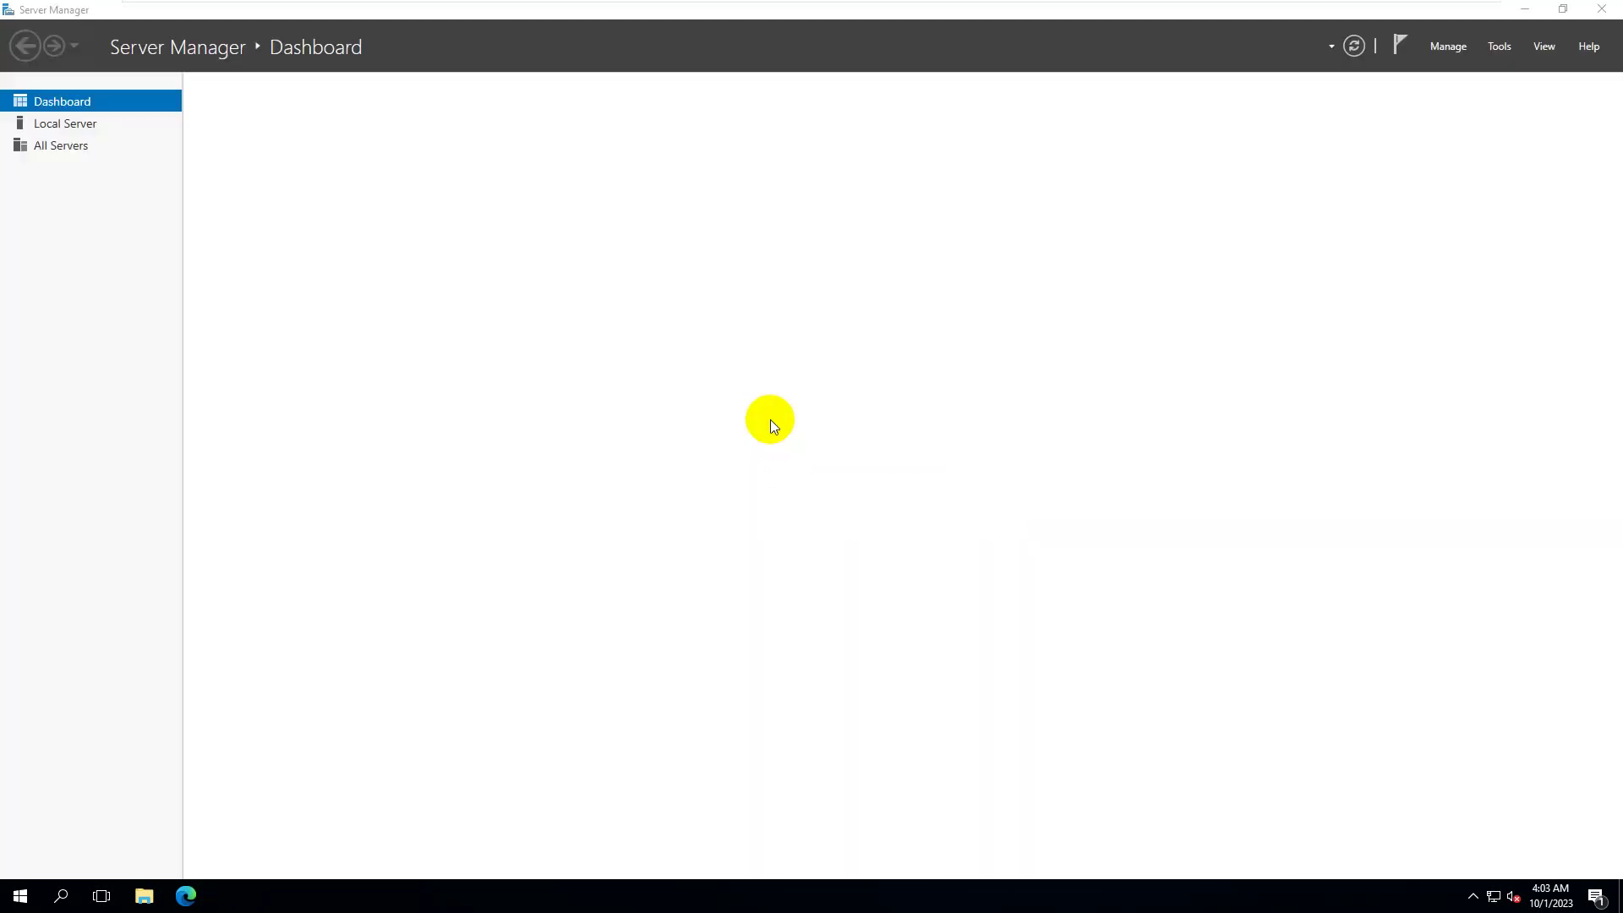
pyautogui.click(1500, 48)
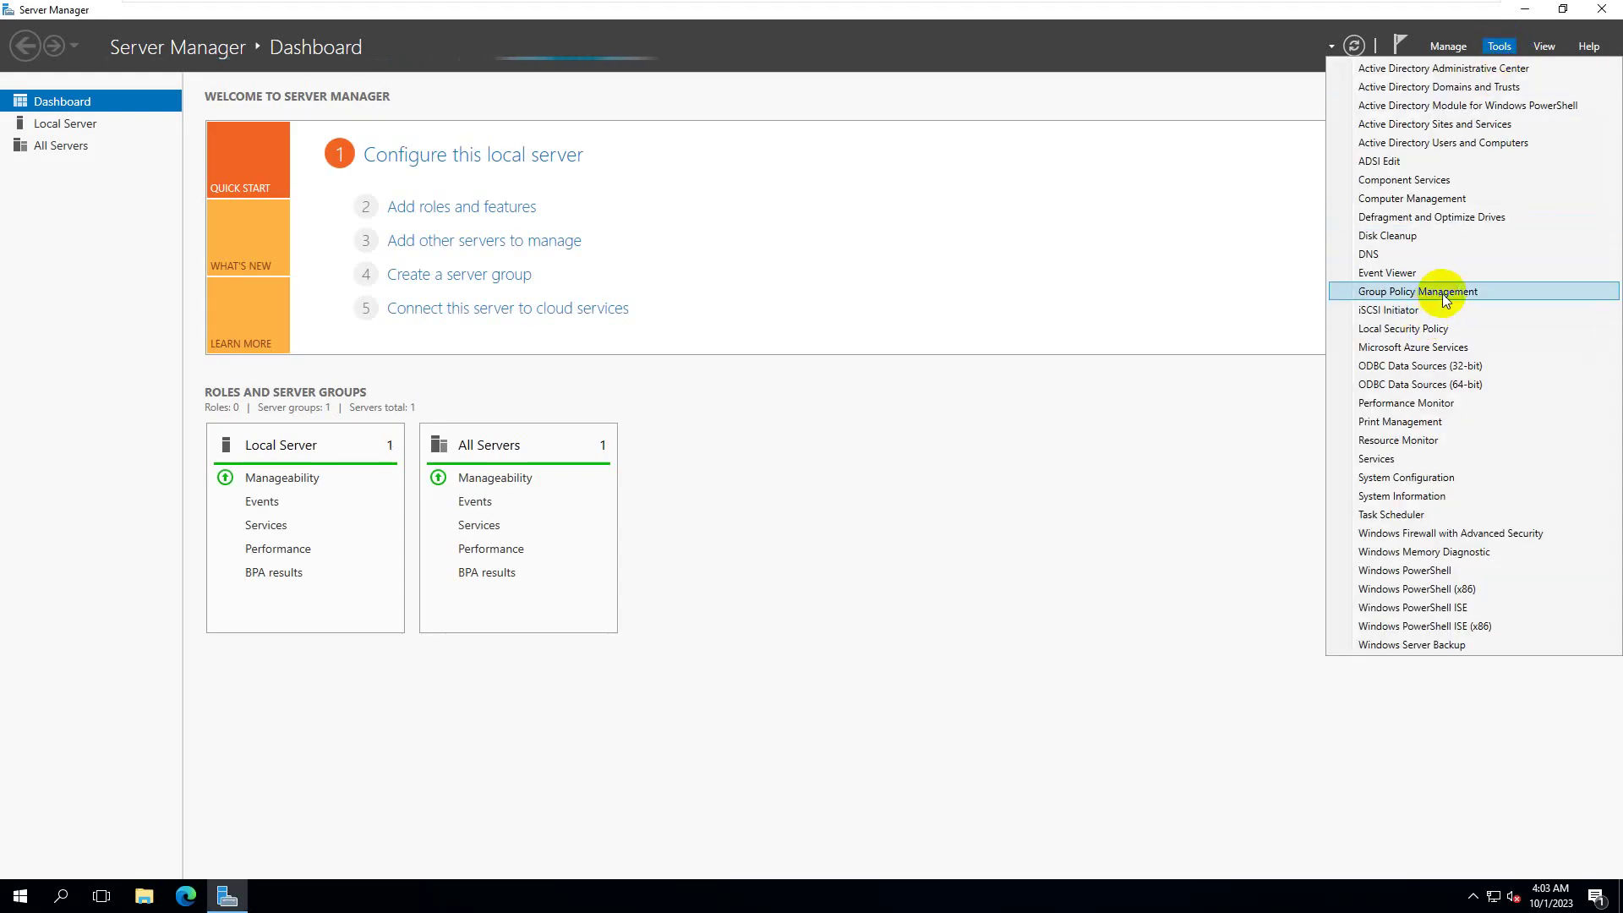
# - Launch Group Policy Management and open sarker.com's Default Domain Policy in the editor
pyautogui.click(1442, 292)
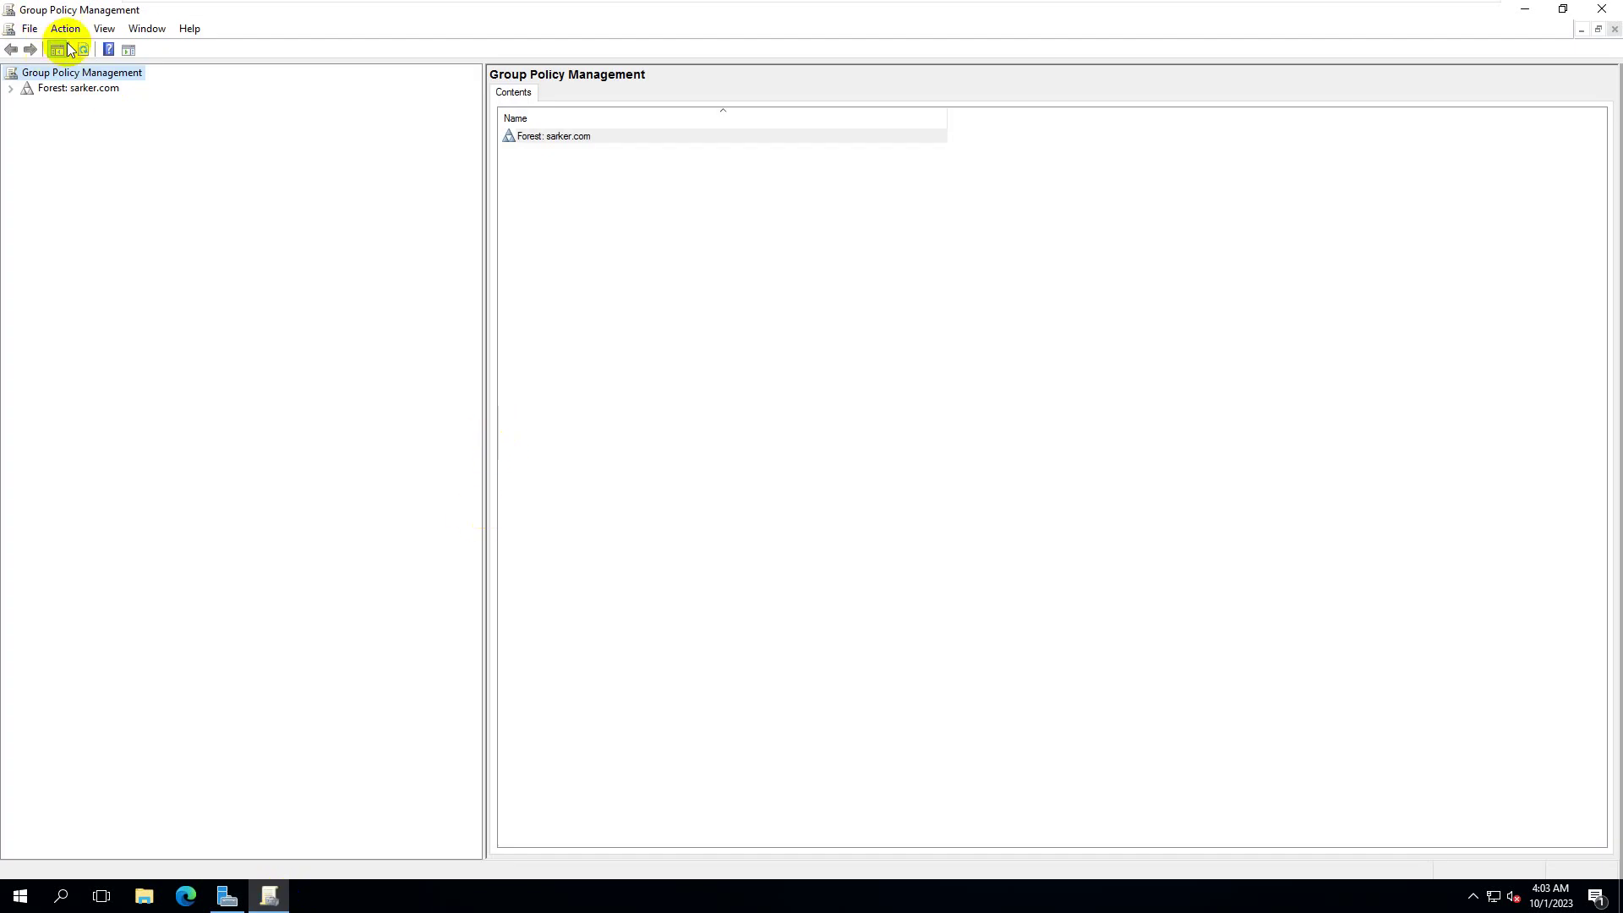
pyautogui.click(11, 88)
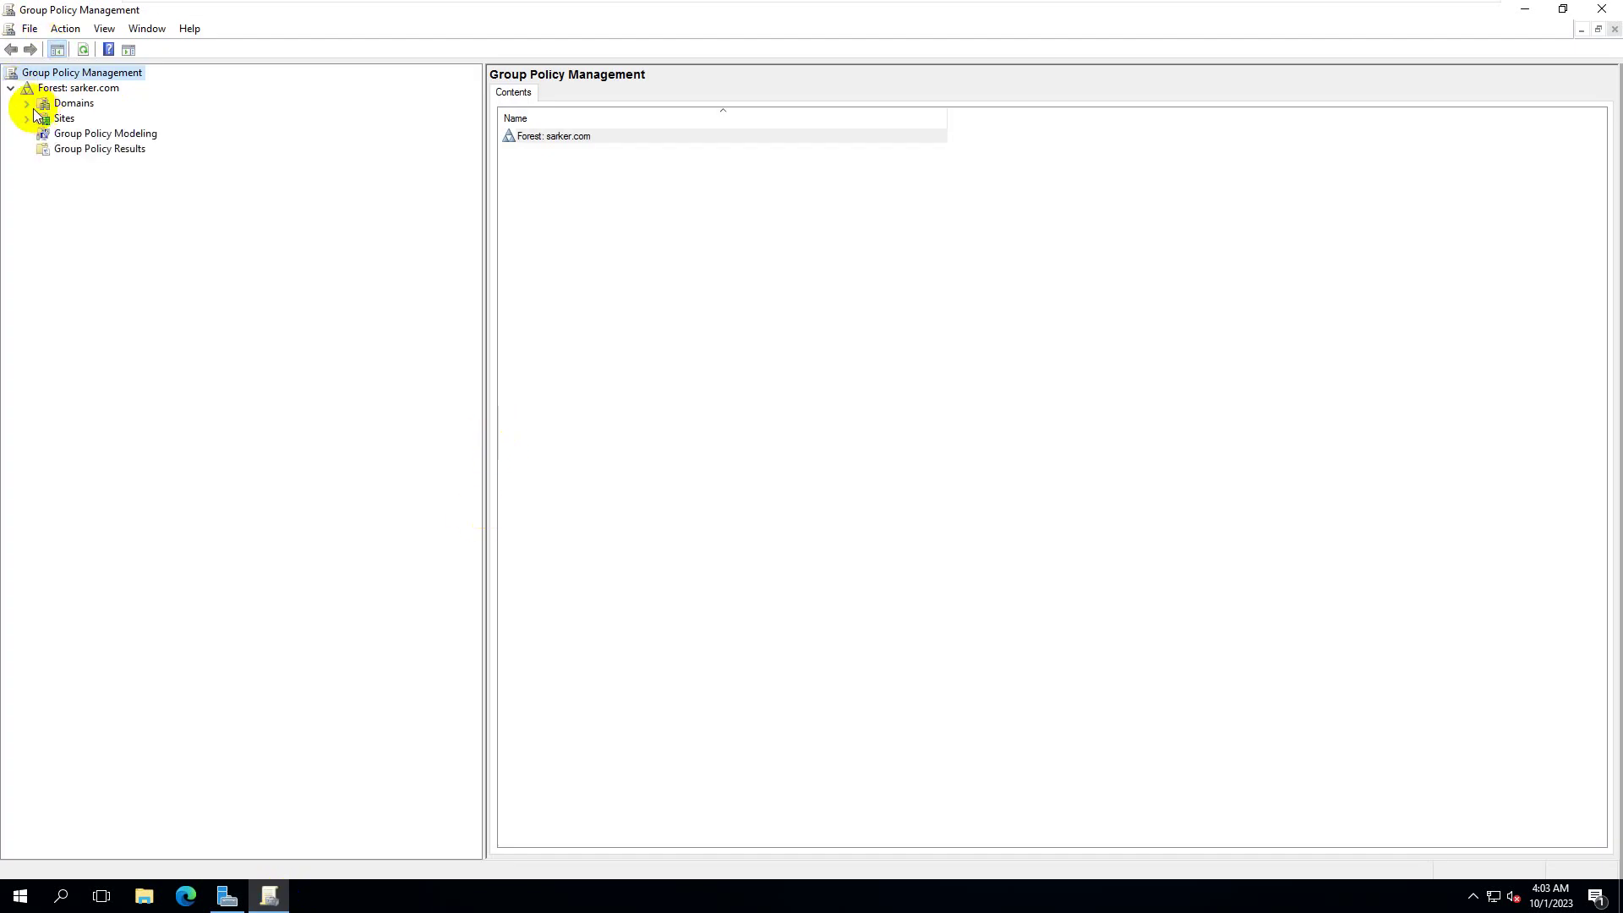
pyautogui.click(27, 103)
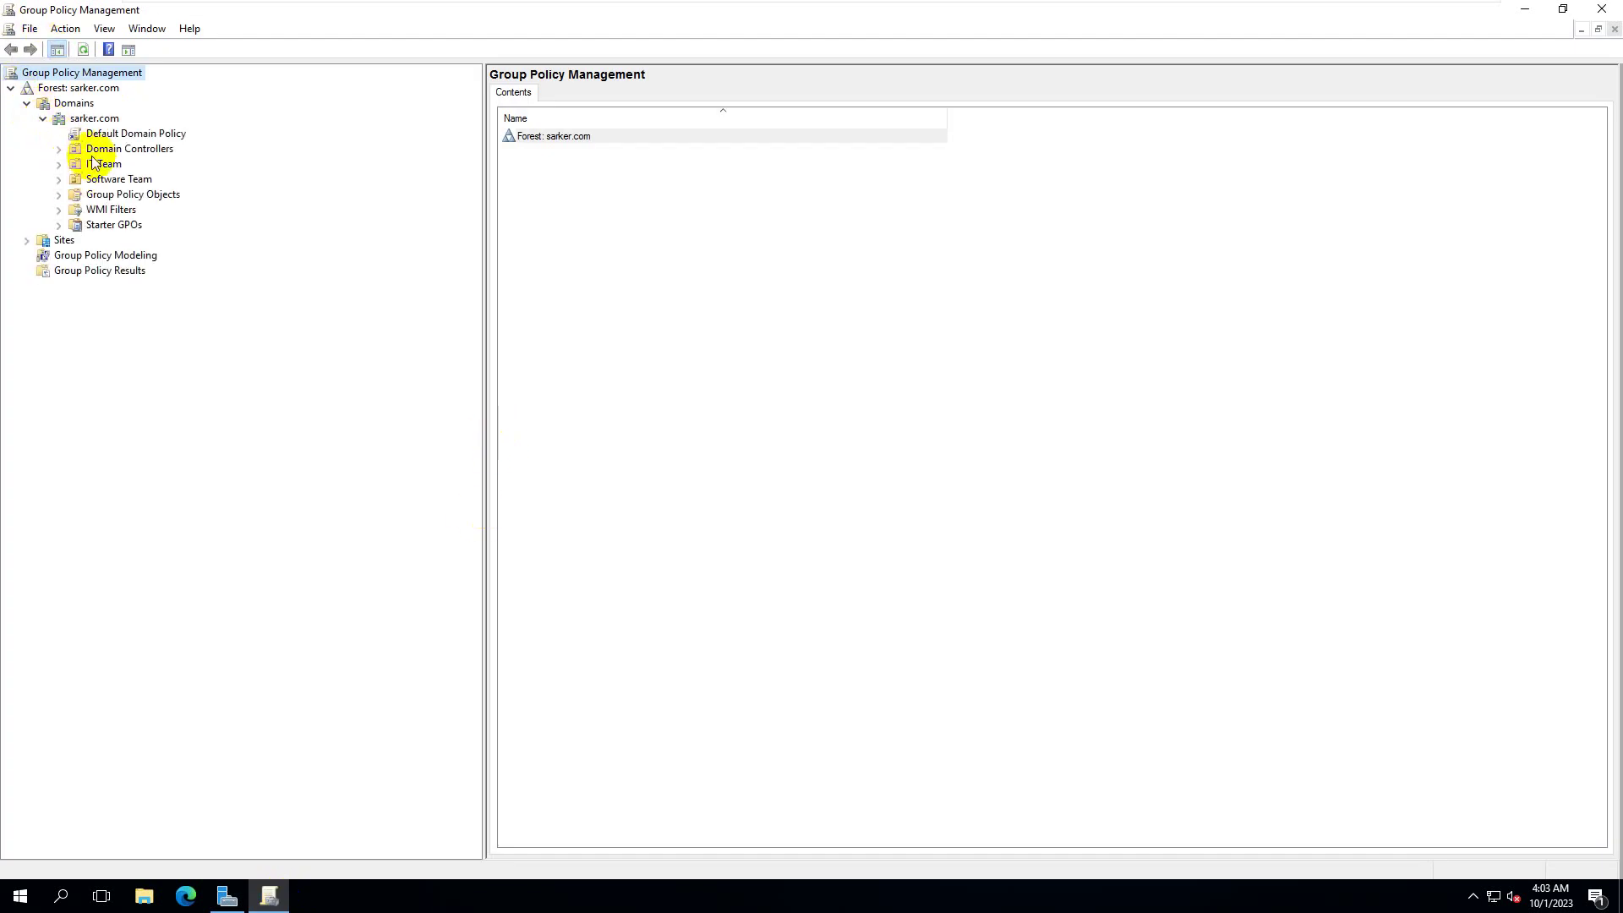
pyautogui.click(169, 136)
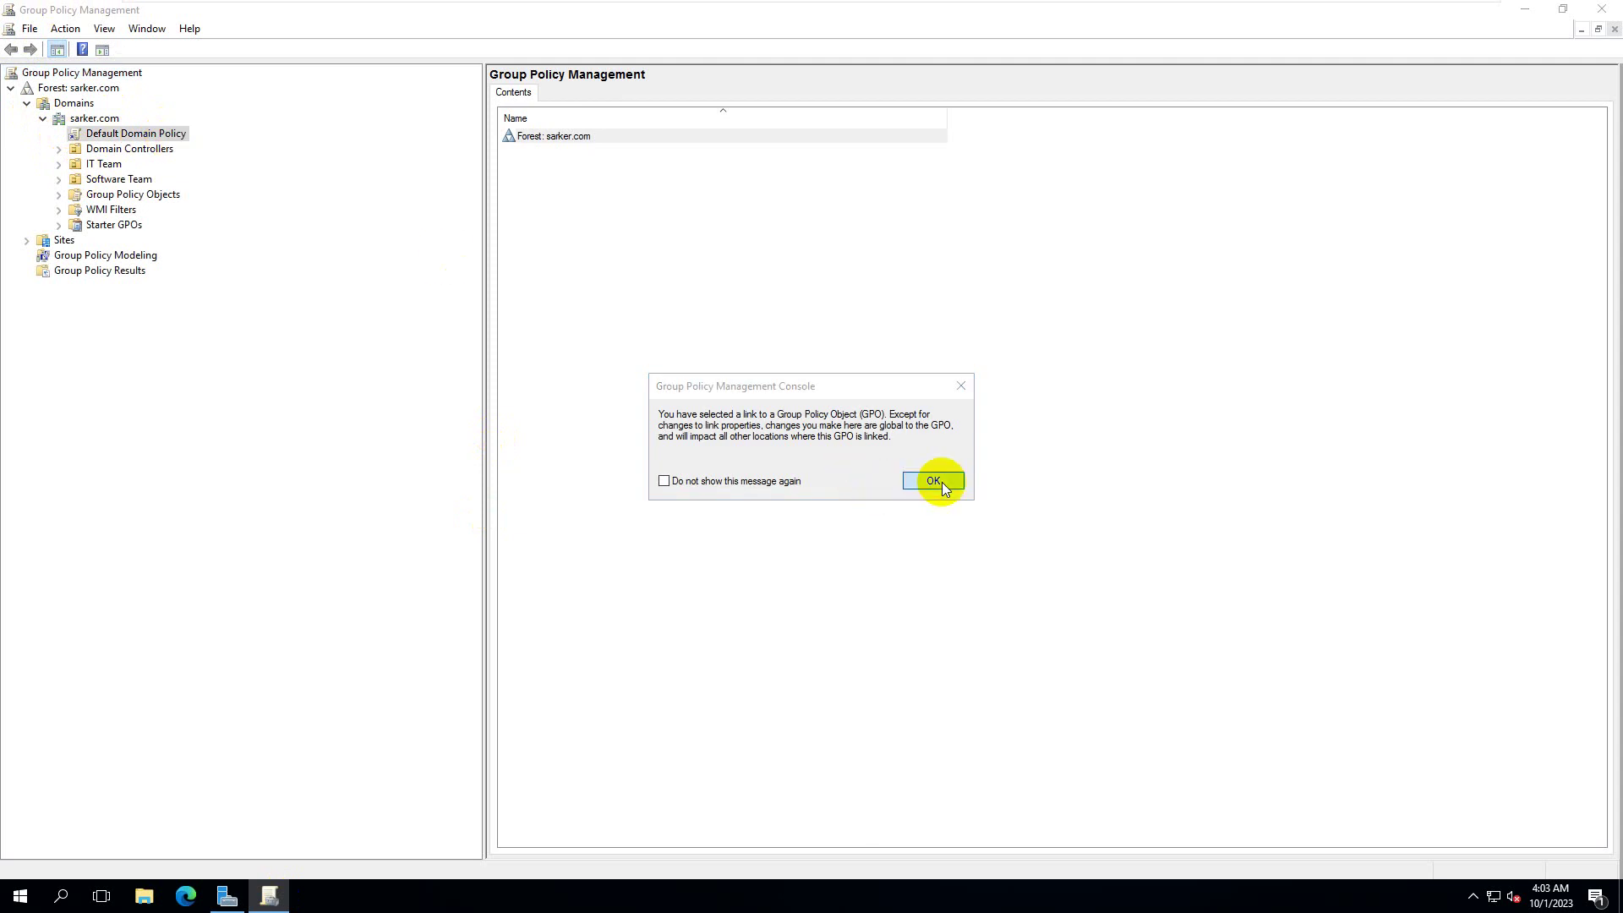
pyautogui.click(933, 481)
pyautogui.rightClick(133, 135)
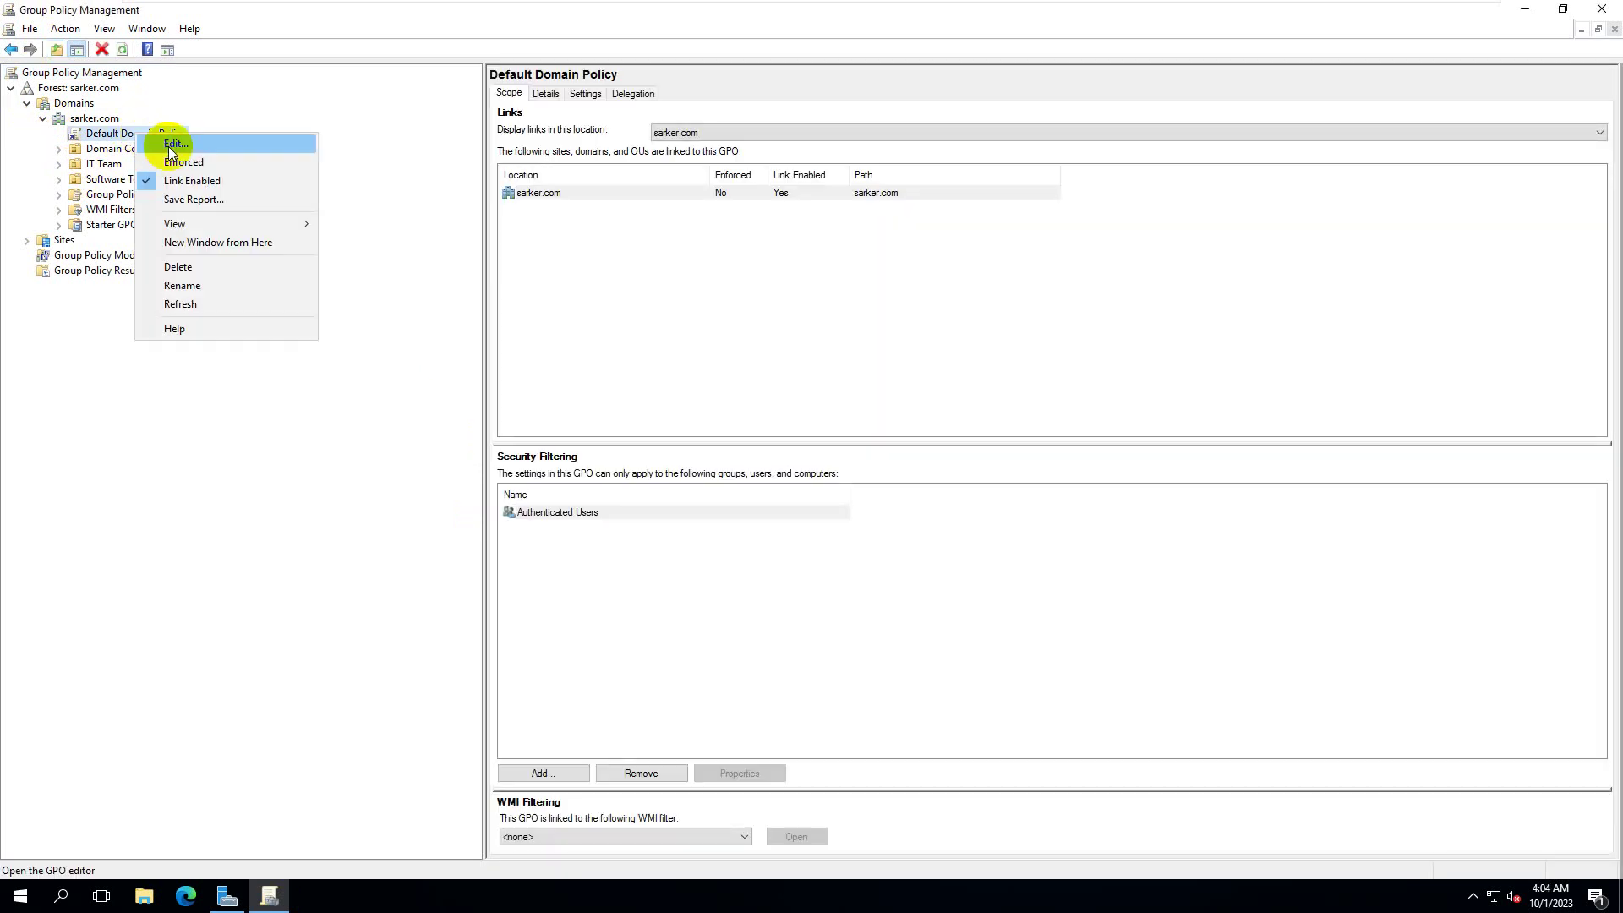
pyautogui.click(173, 144)
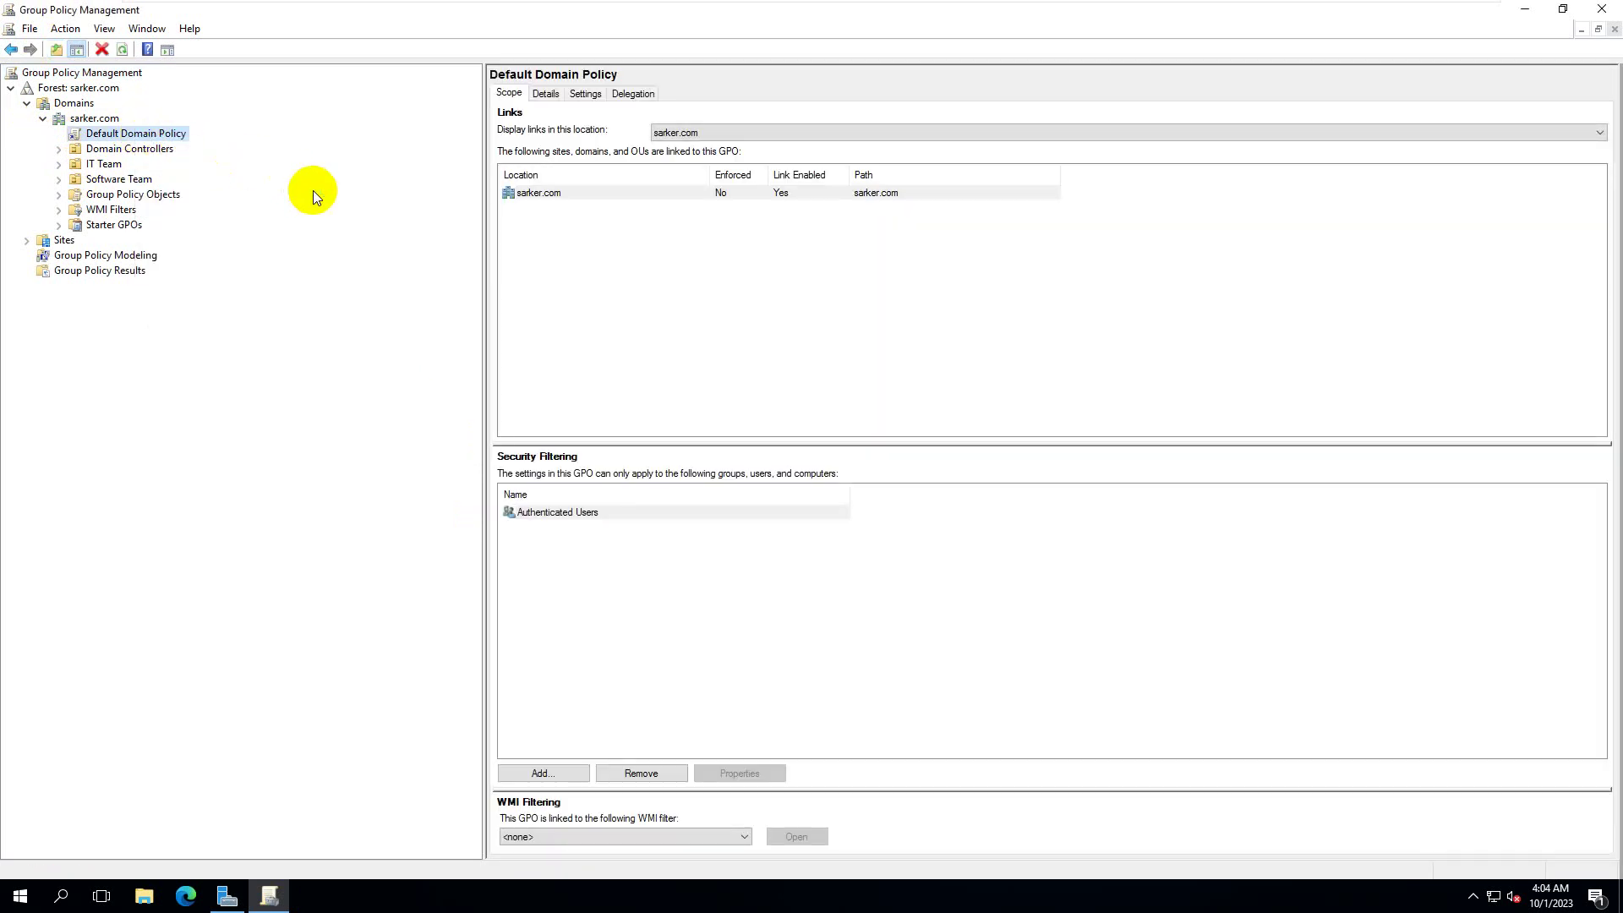
# - Reposition the editor window and expand, then collapse, User Configuration's policies
pyautogui.moveTo(369, 80); pyautogui.dragTo(830, 209)
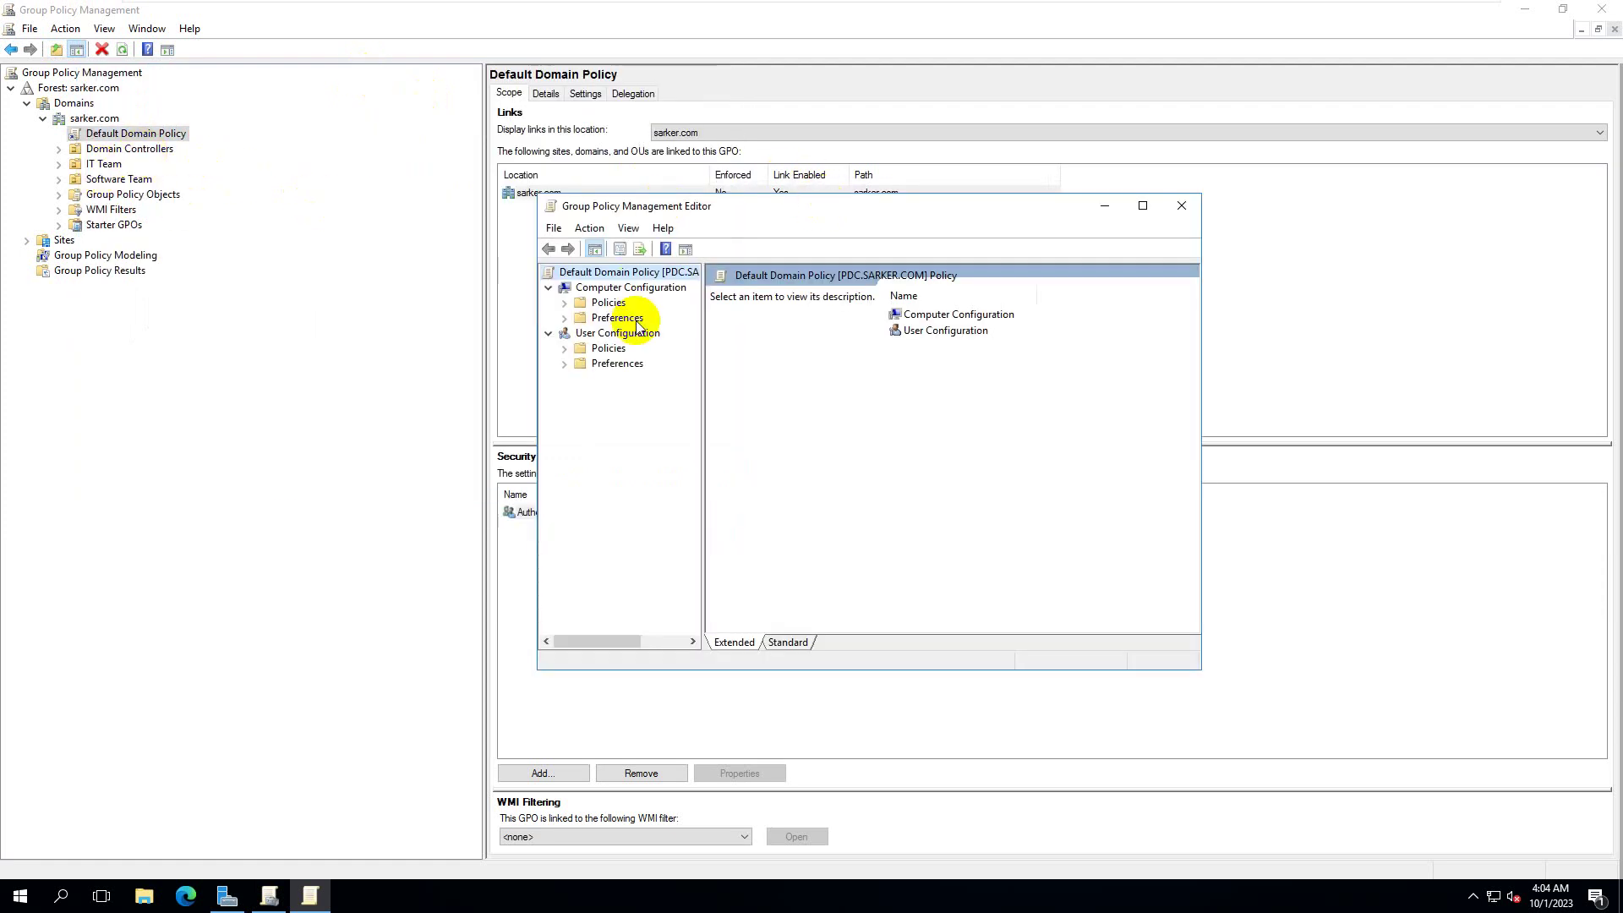
pyautogui.click(565, 349)
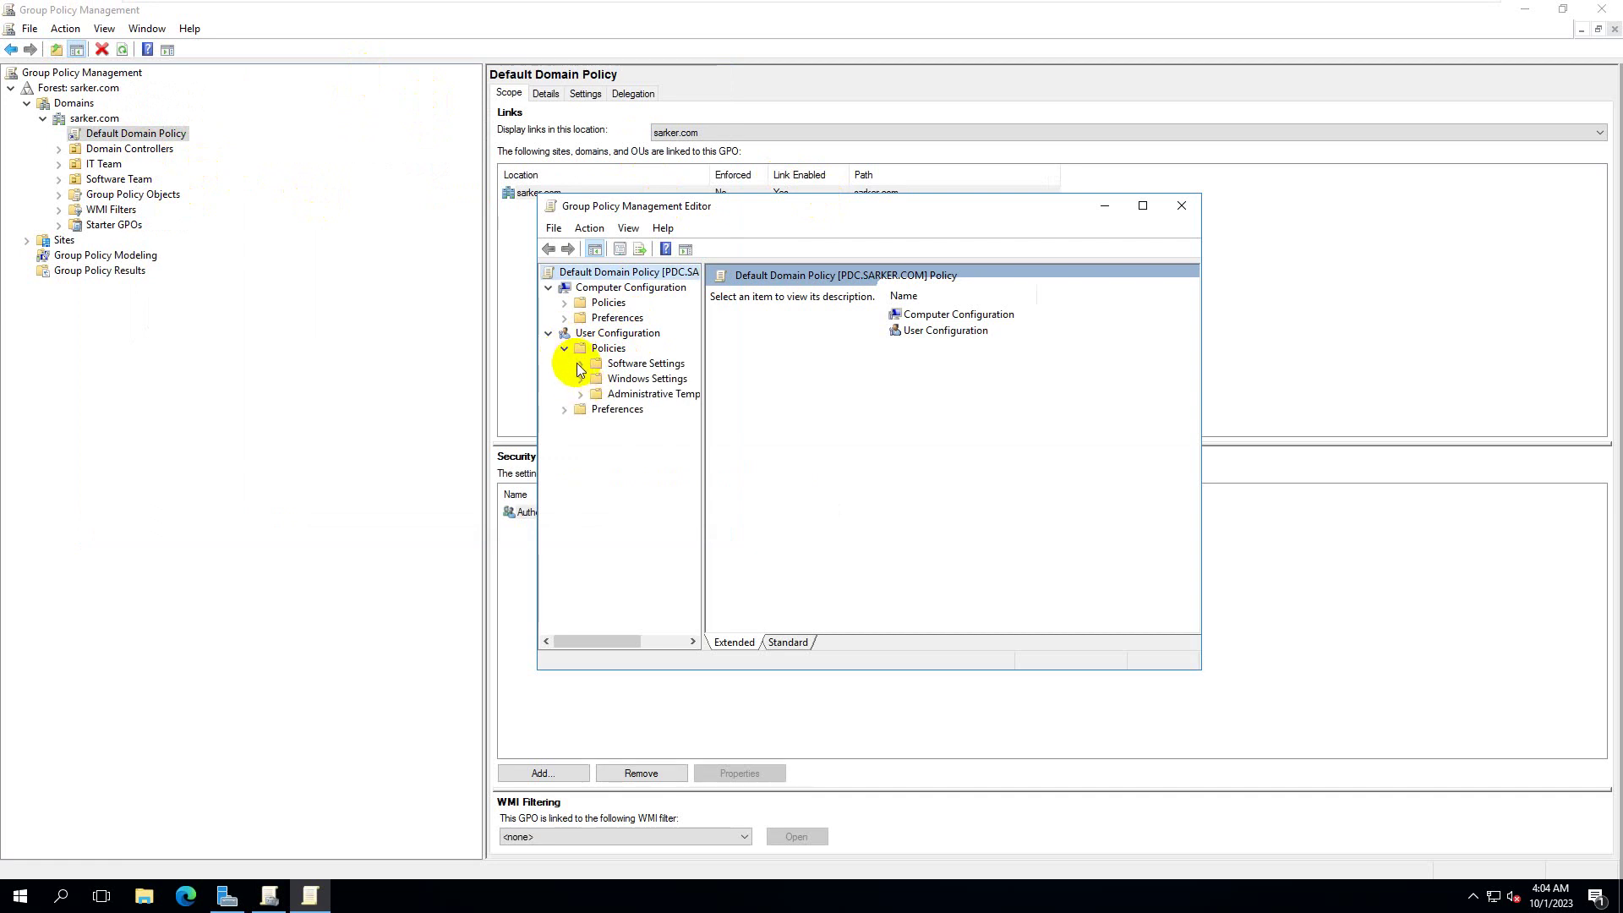
pyautogui.click(551, 334)
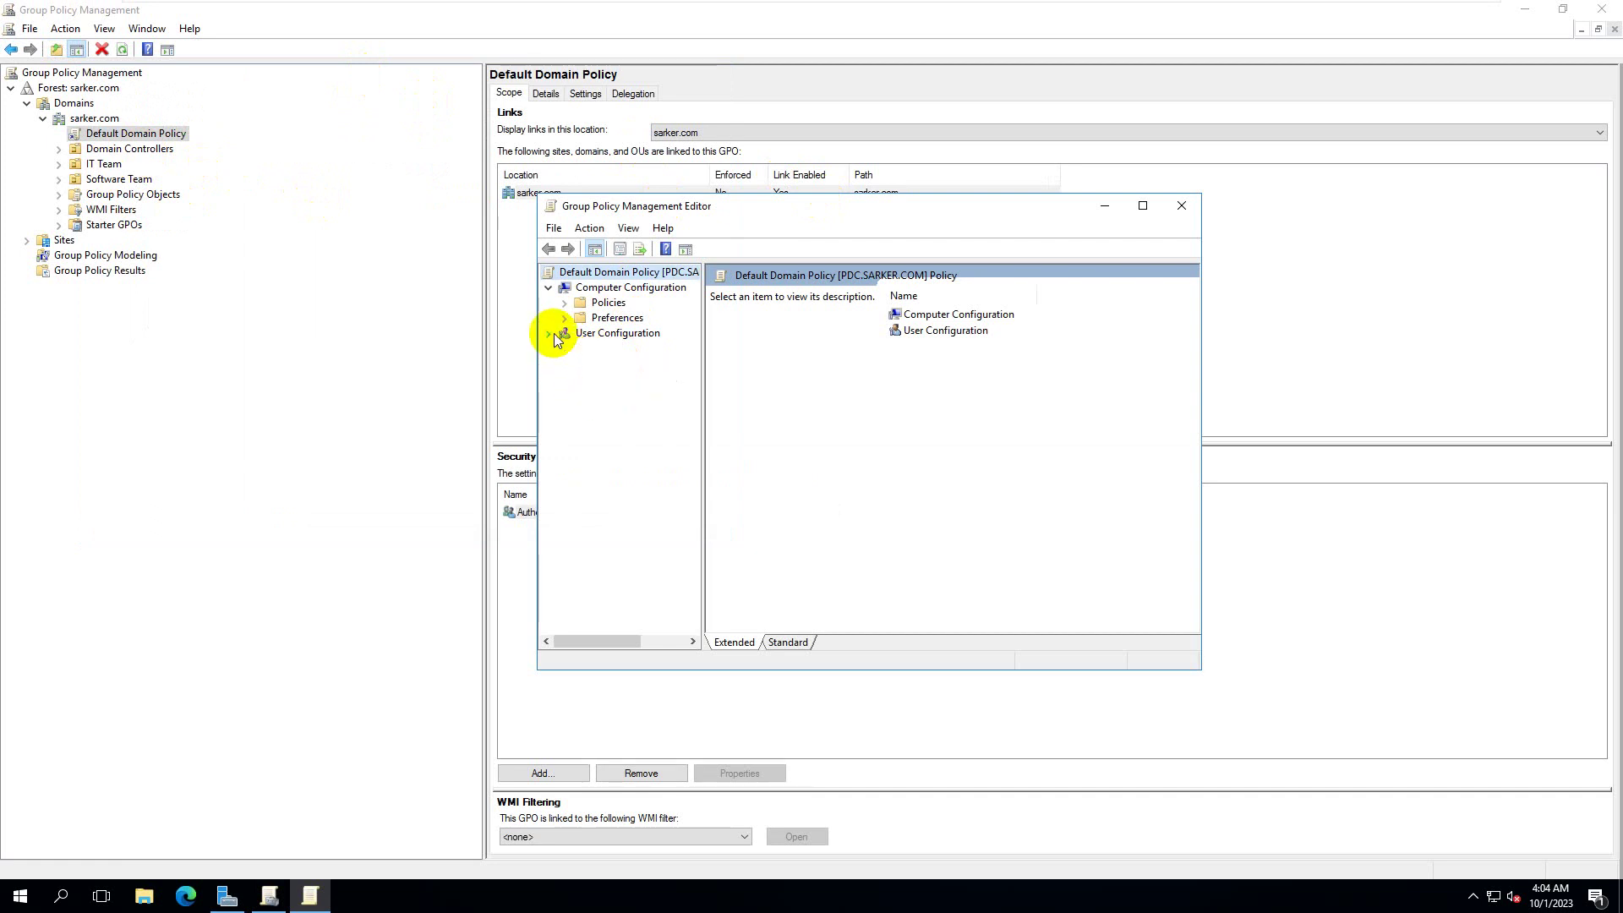
pyautogui.click(1526, 10)
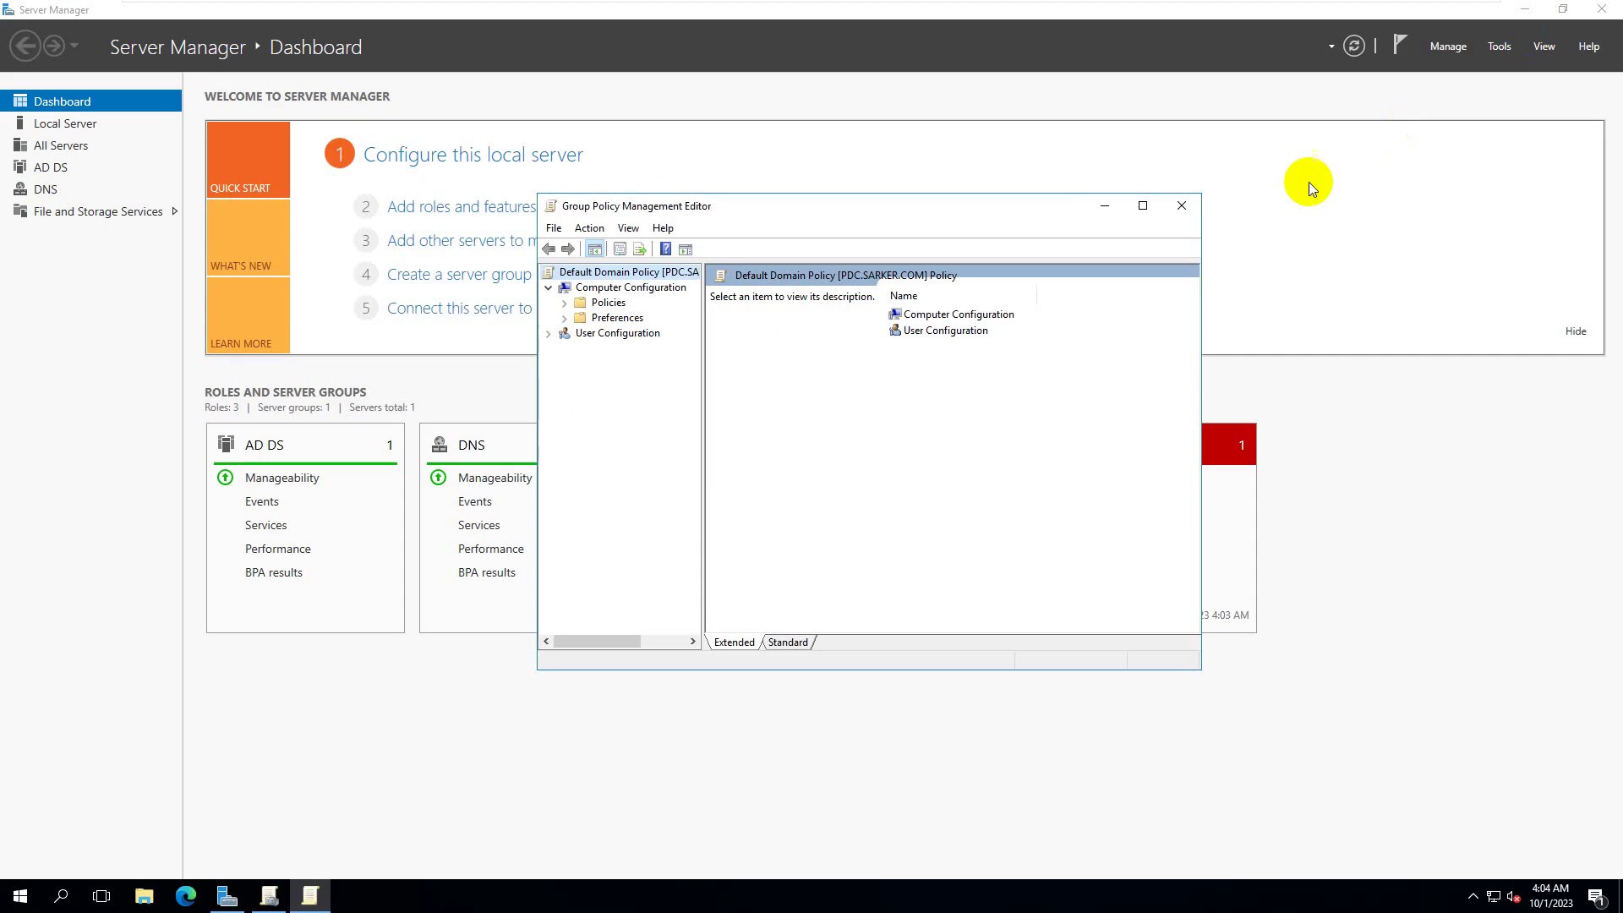
# - Open Active Directory Users and Computers and unlock the IT Team user's account
pyautogui.click(1104, 206)
pyautogui.click(1499, 46)
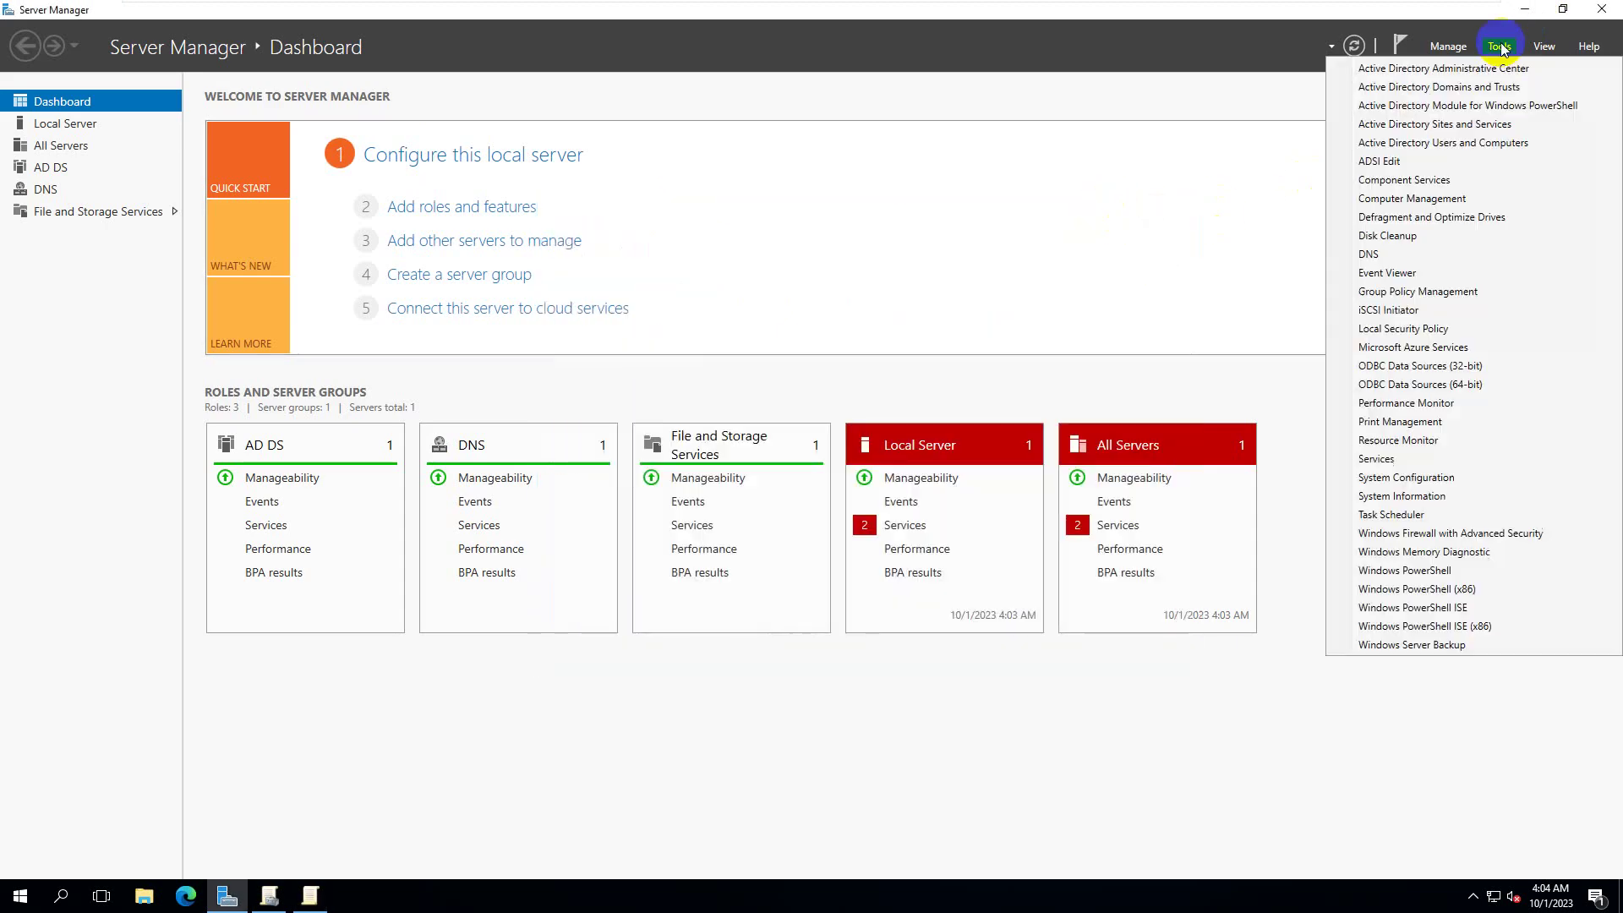
pyautogui.click(1495, 145)
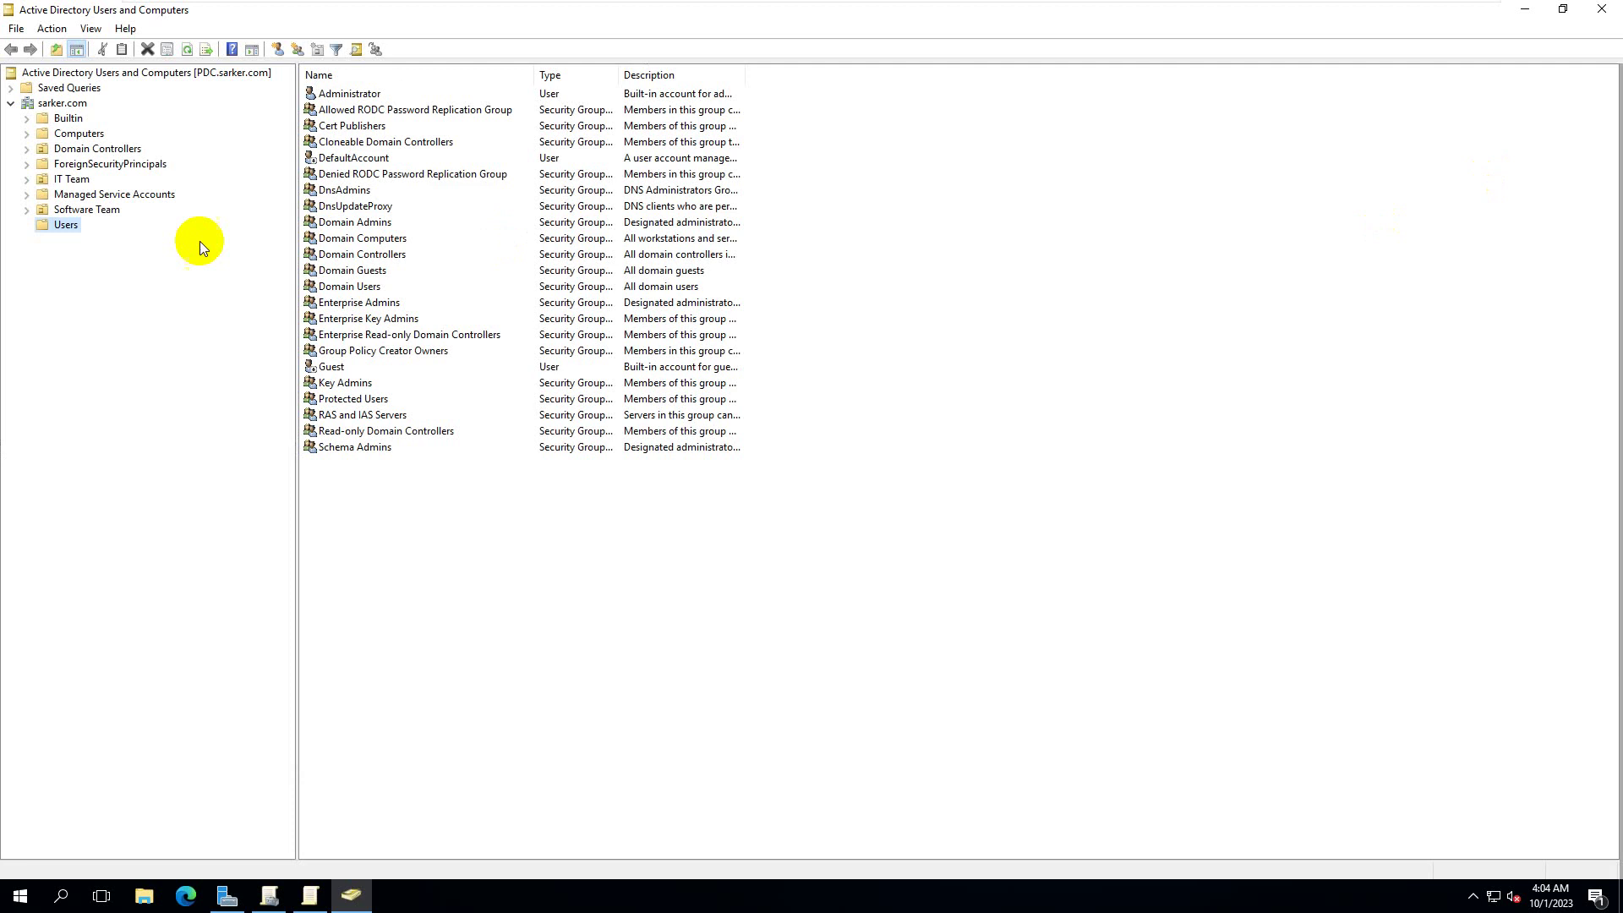
pyautogui.click(76, 180)
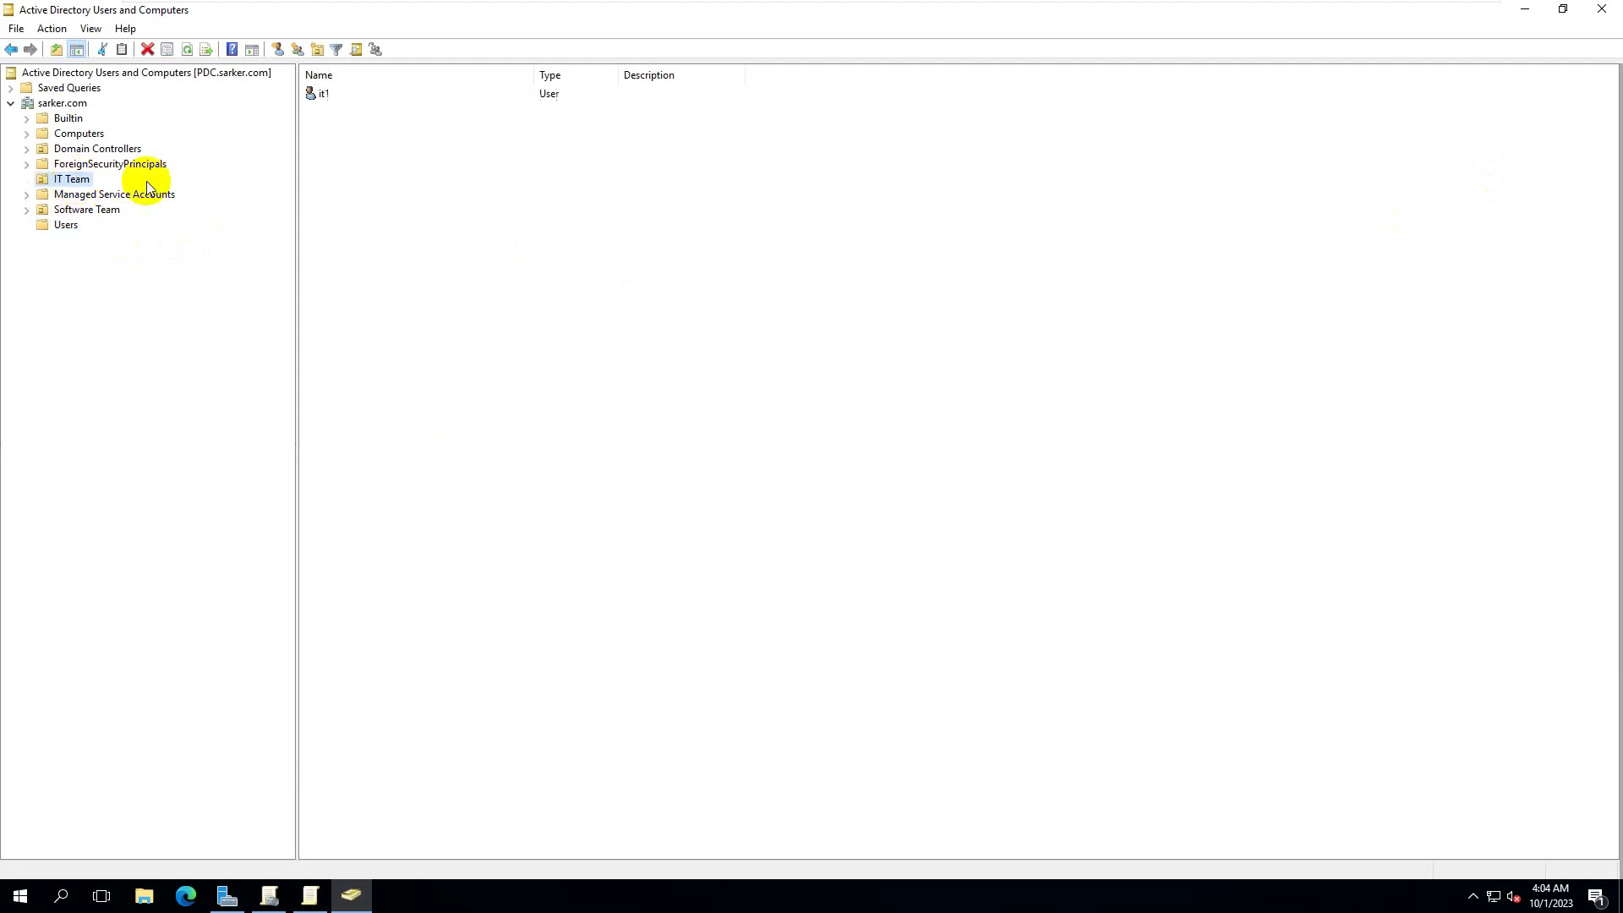
pyautogui.rightClick(333, 99)
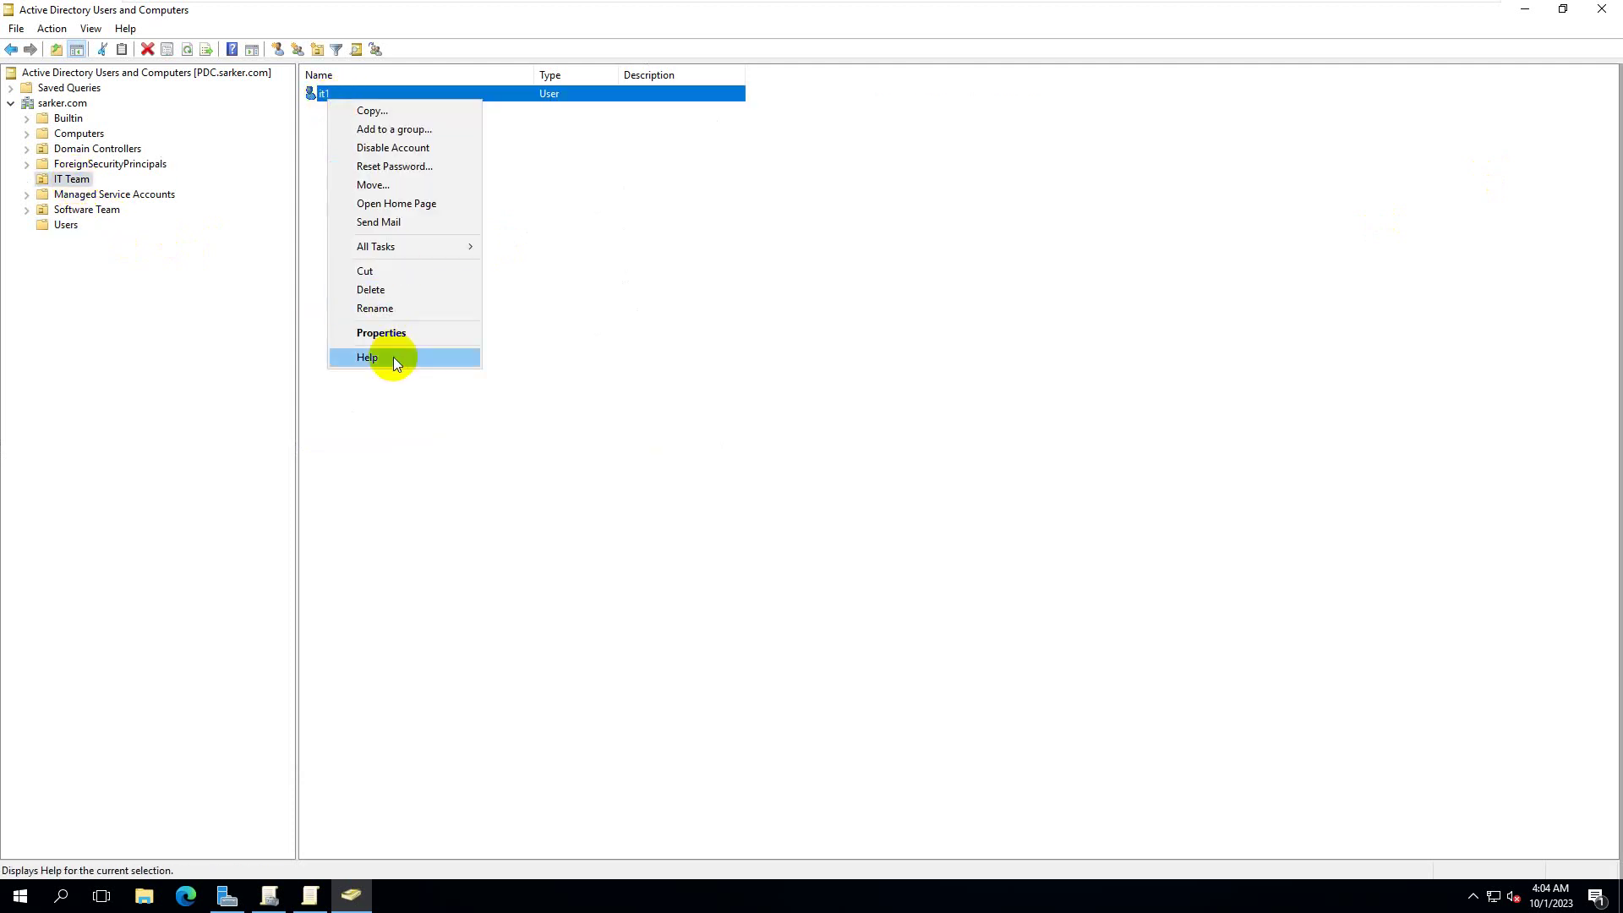
pyautogui.click(395, 334)
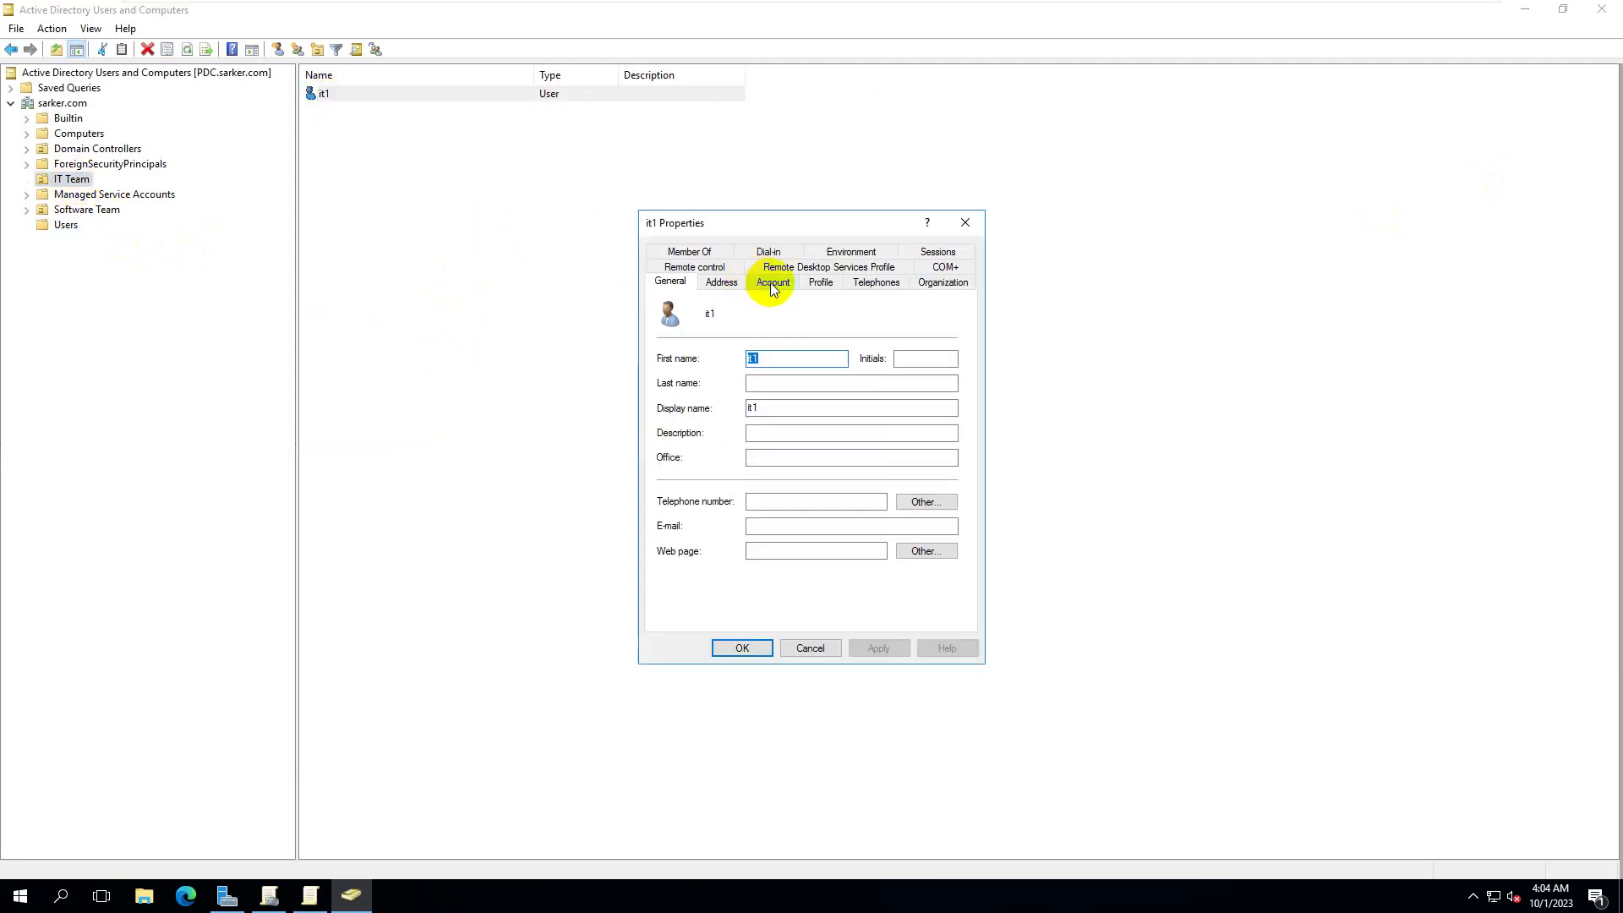
pyautogui.click(771, 285)
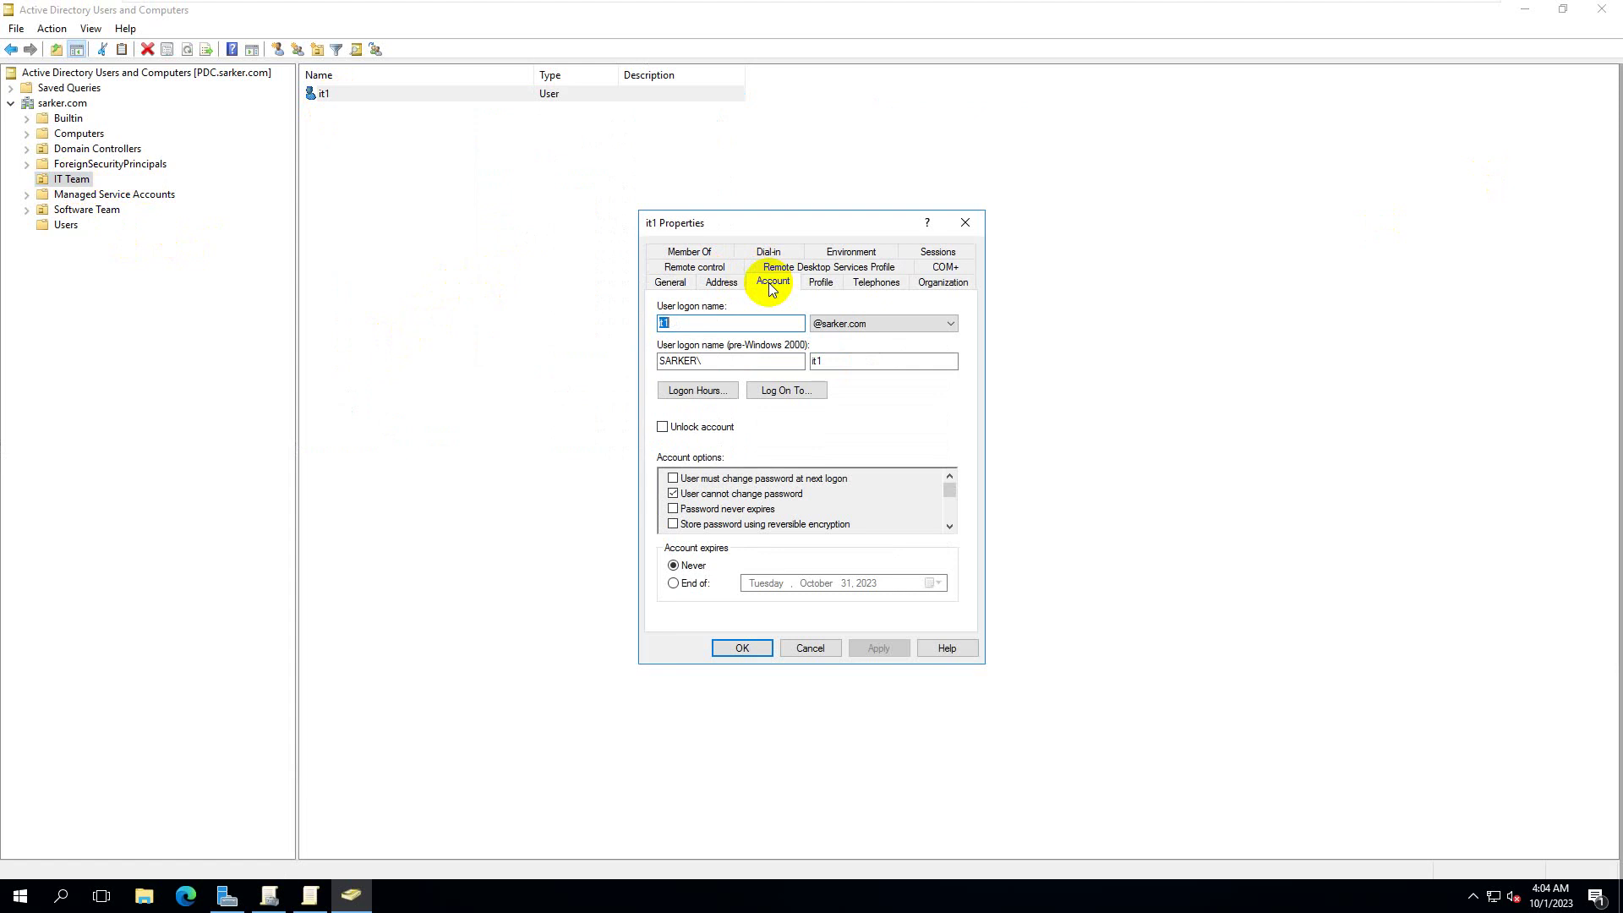
pyautogui.click(705, 431)
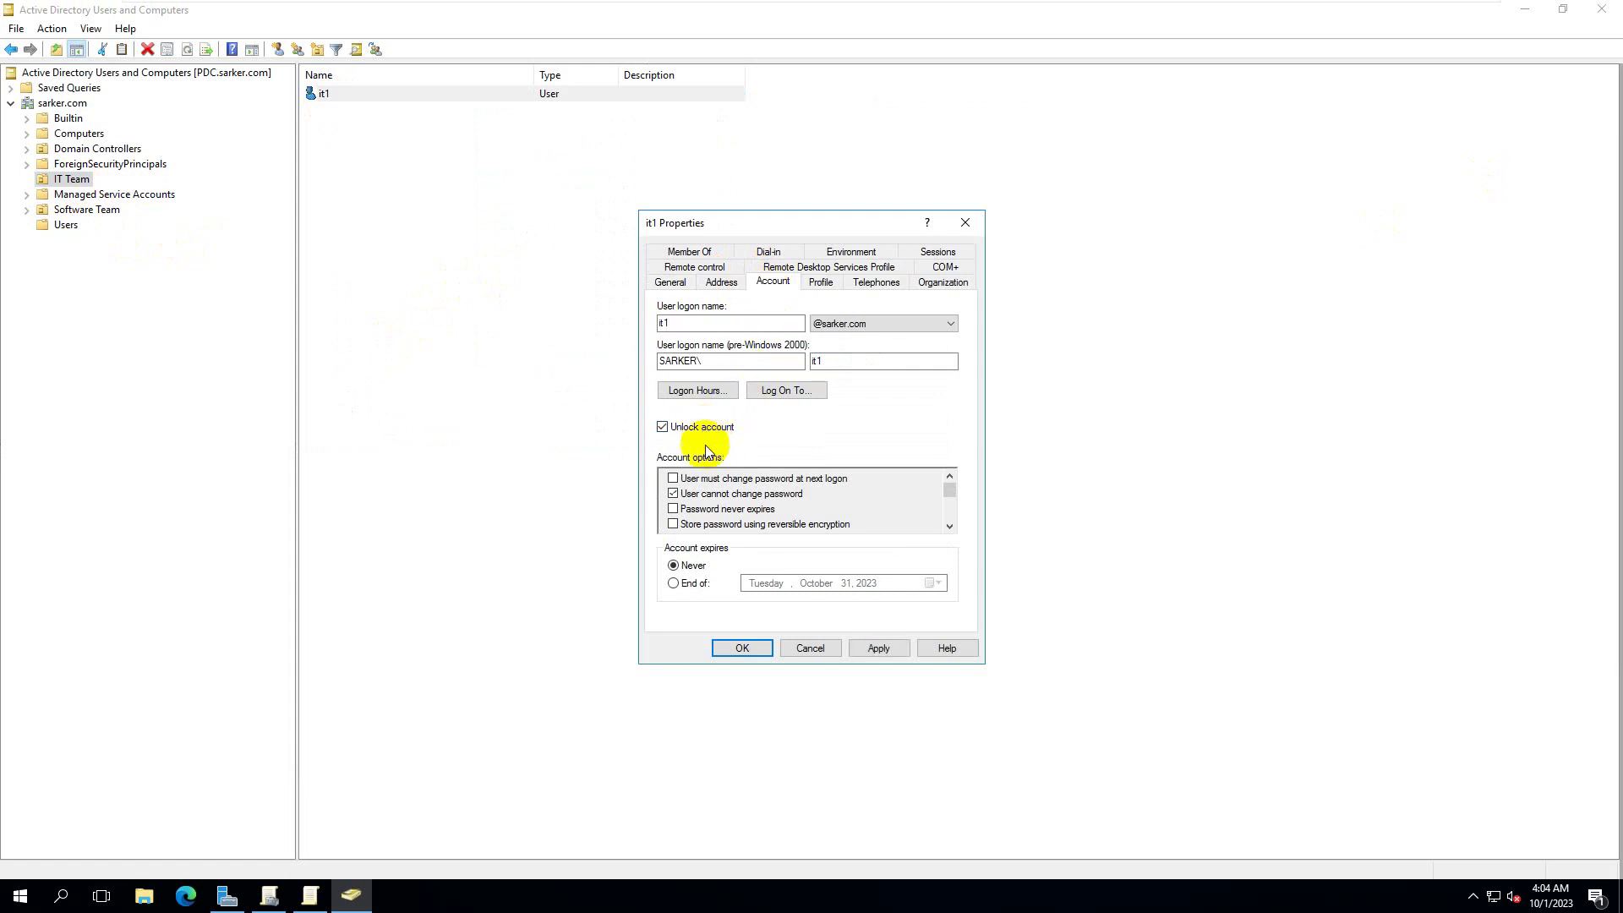
pyautogui.click(896, 651)
pyautogui.click(742, 648)
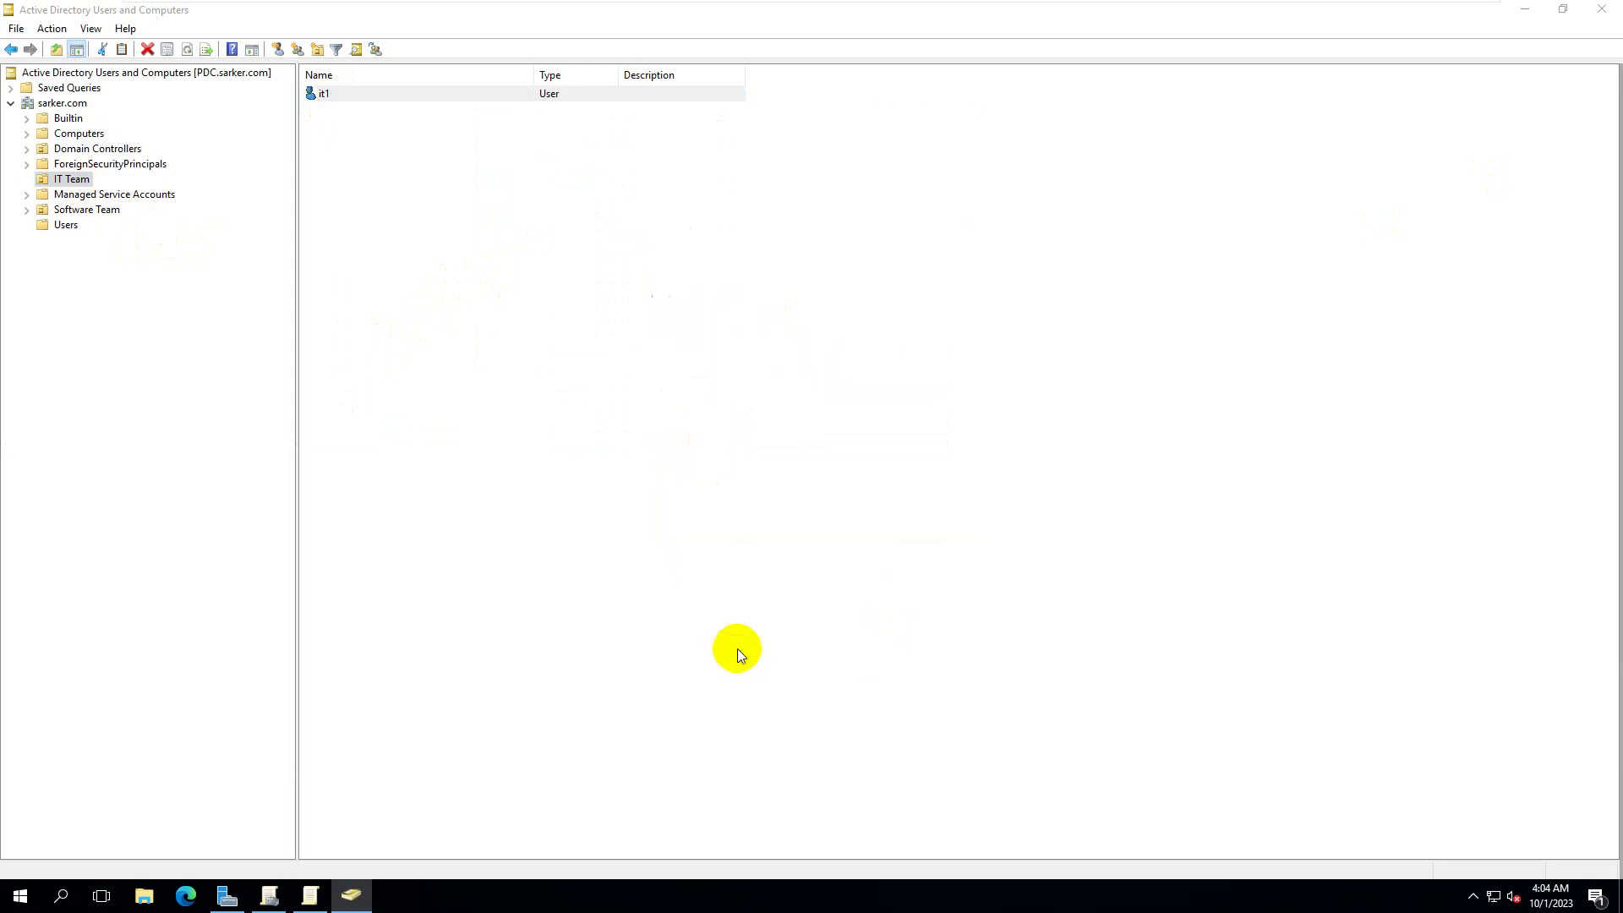
# - Review the Software Team user's Account settings without changes, then return to Windows 10
pyautogui.click(73, 210)
pyautogui.click(338, 95)
pyautogui.rightClick(338, 95)
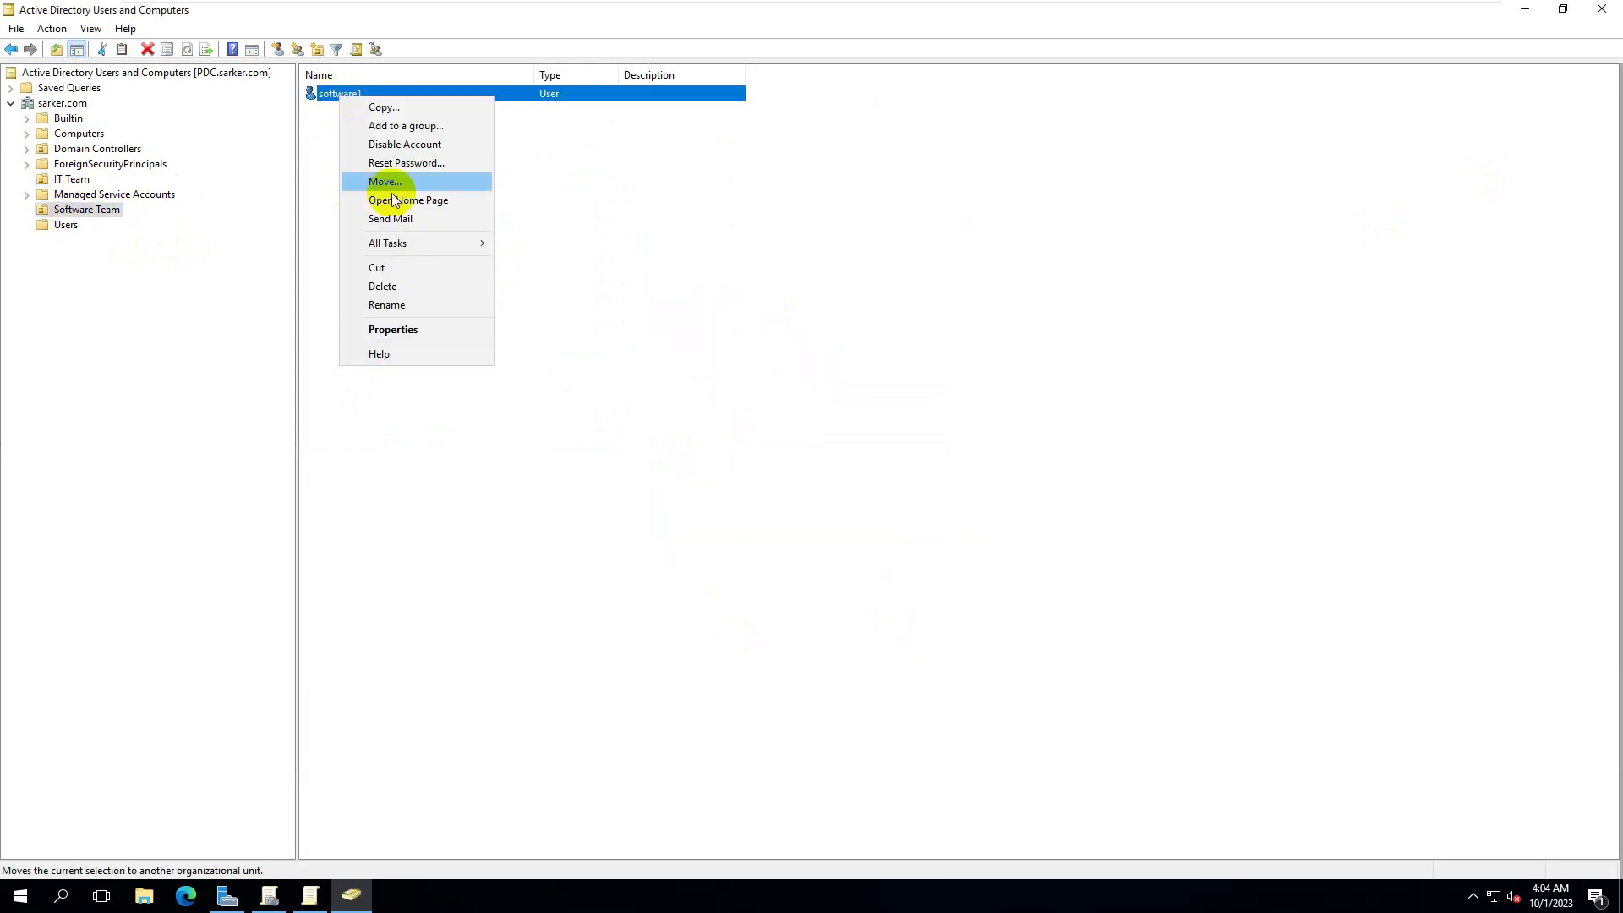
pyautogui.click(391, 328)
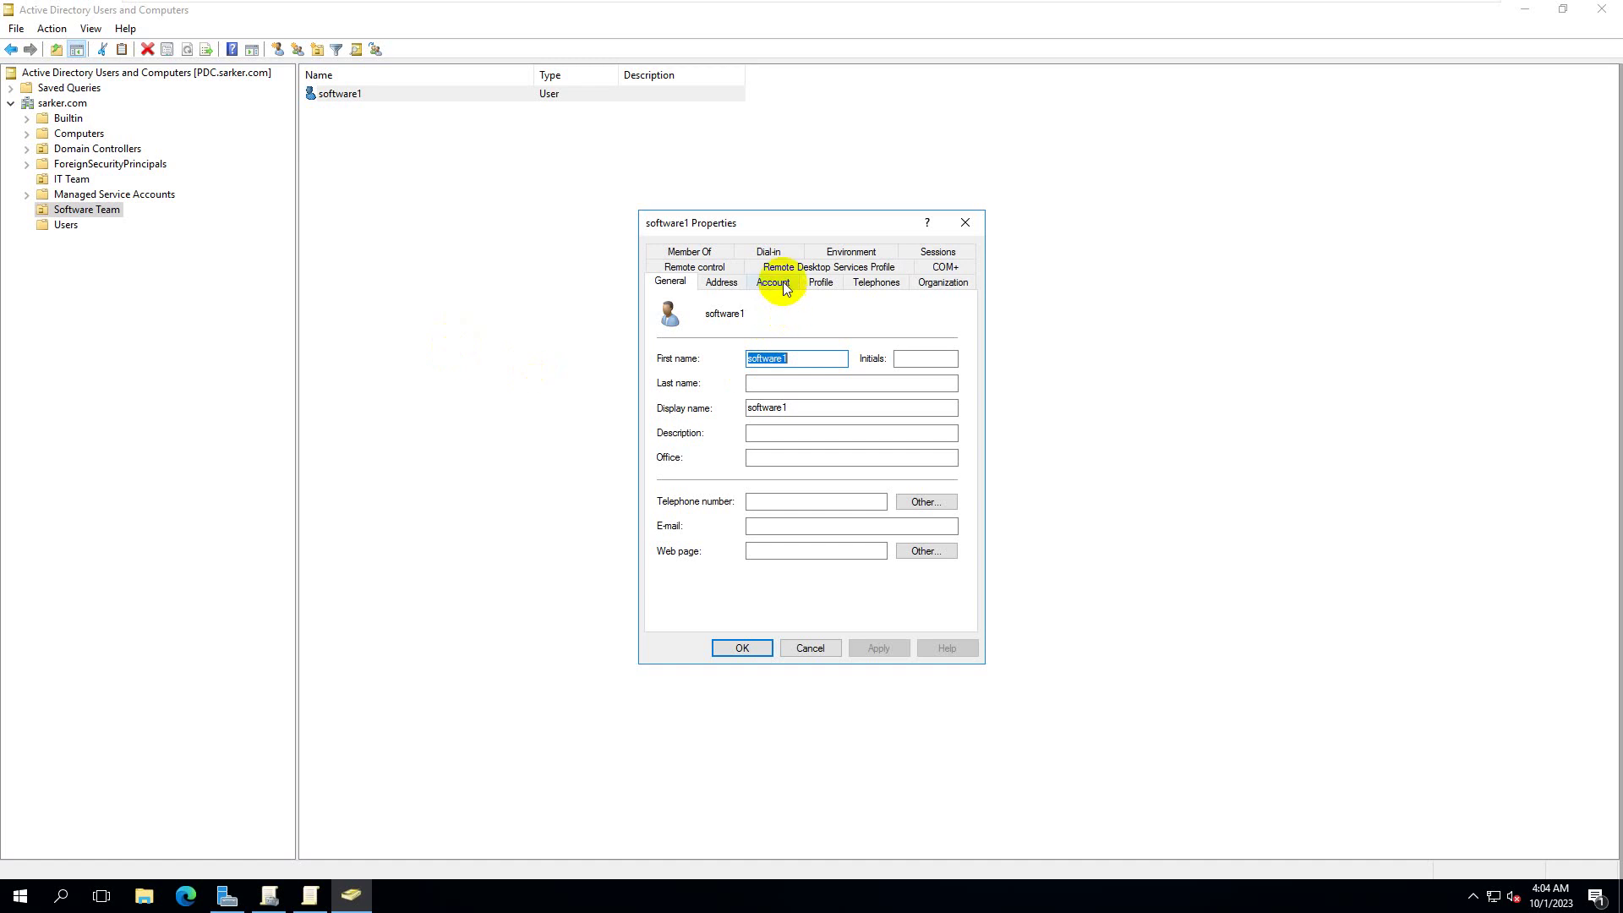
pyautogui.click(783, 286)
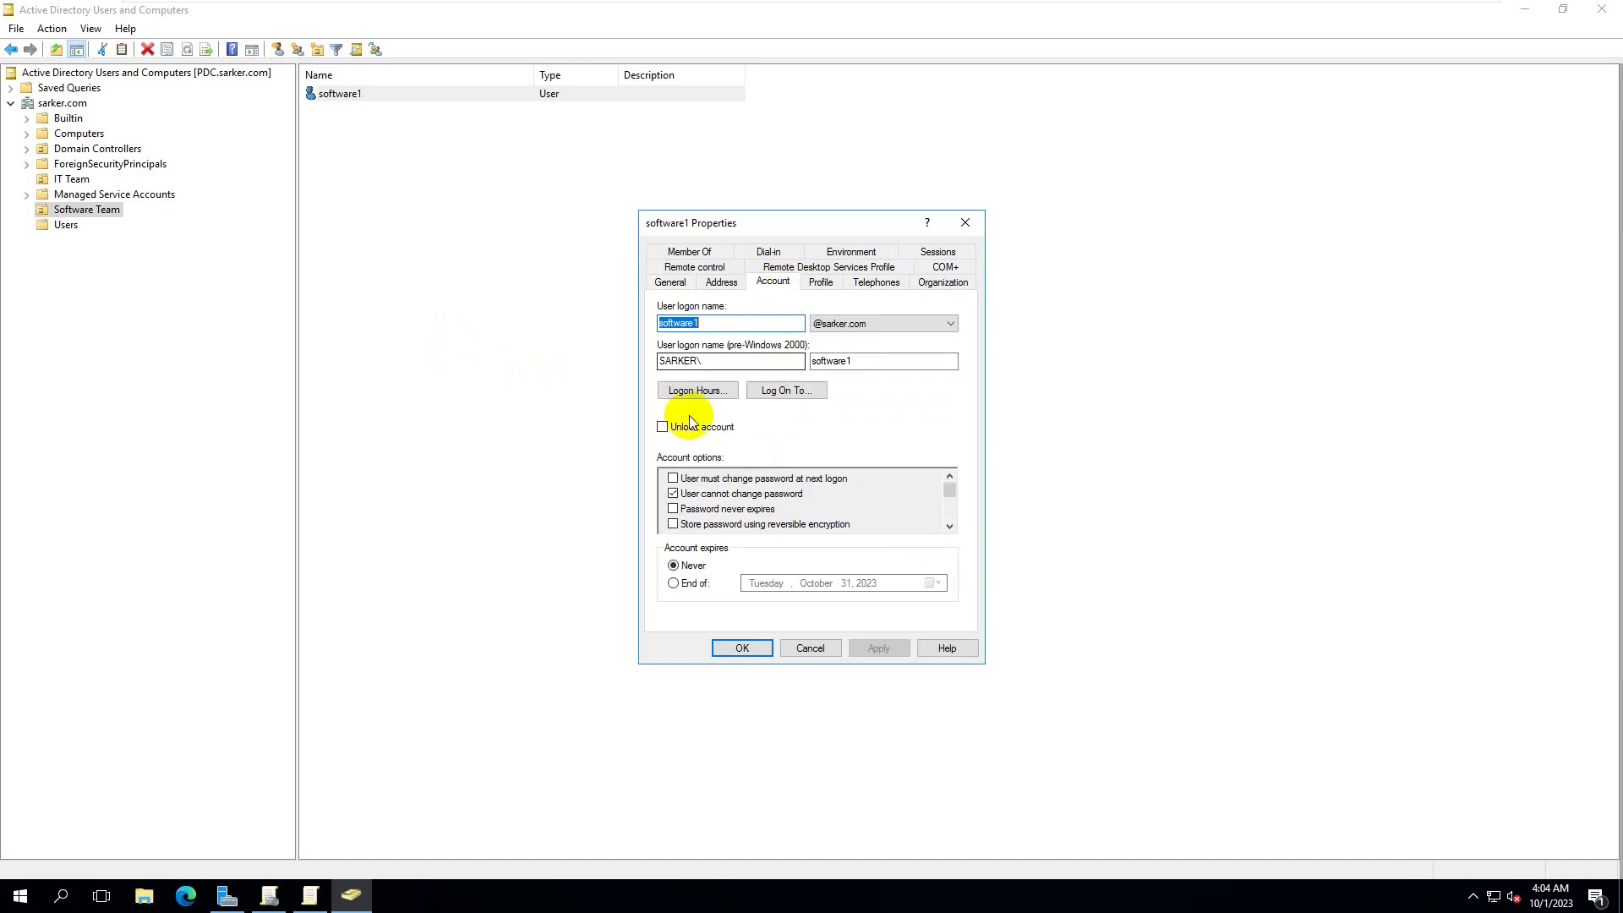
pyautogui.click(742, 648)
pyautogui.moveTo(956, 8)
pyautogui.click(1006, 12)
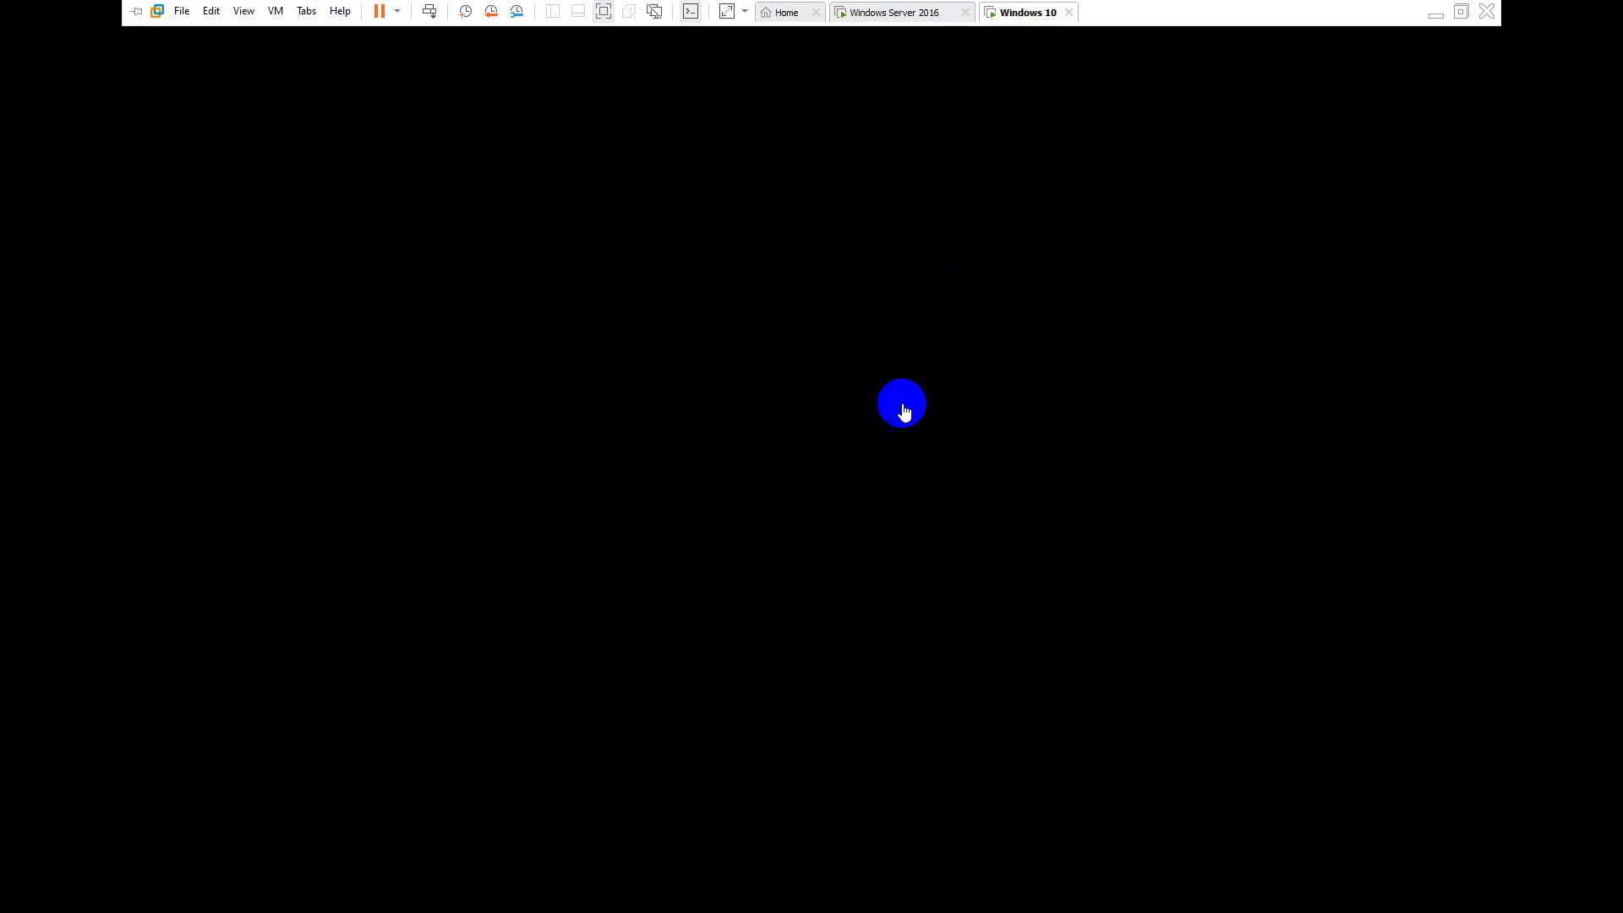
# - Wake Windows 10 and submit the IT Team user's password at sign-in
pyautogui.click(902, 412)
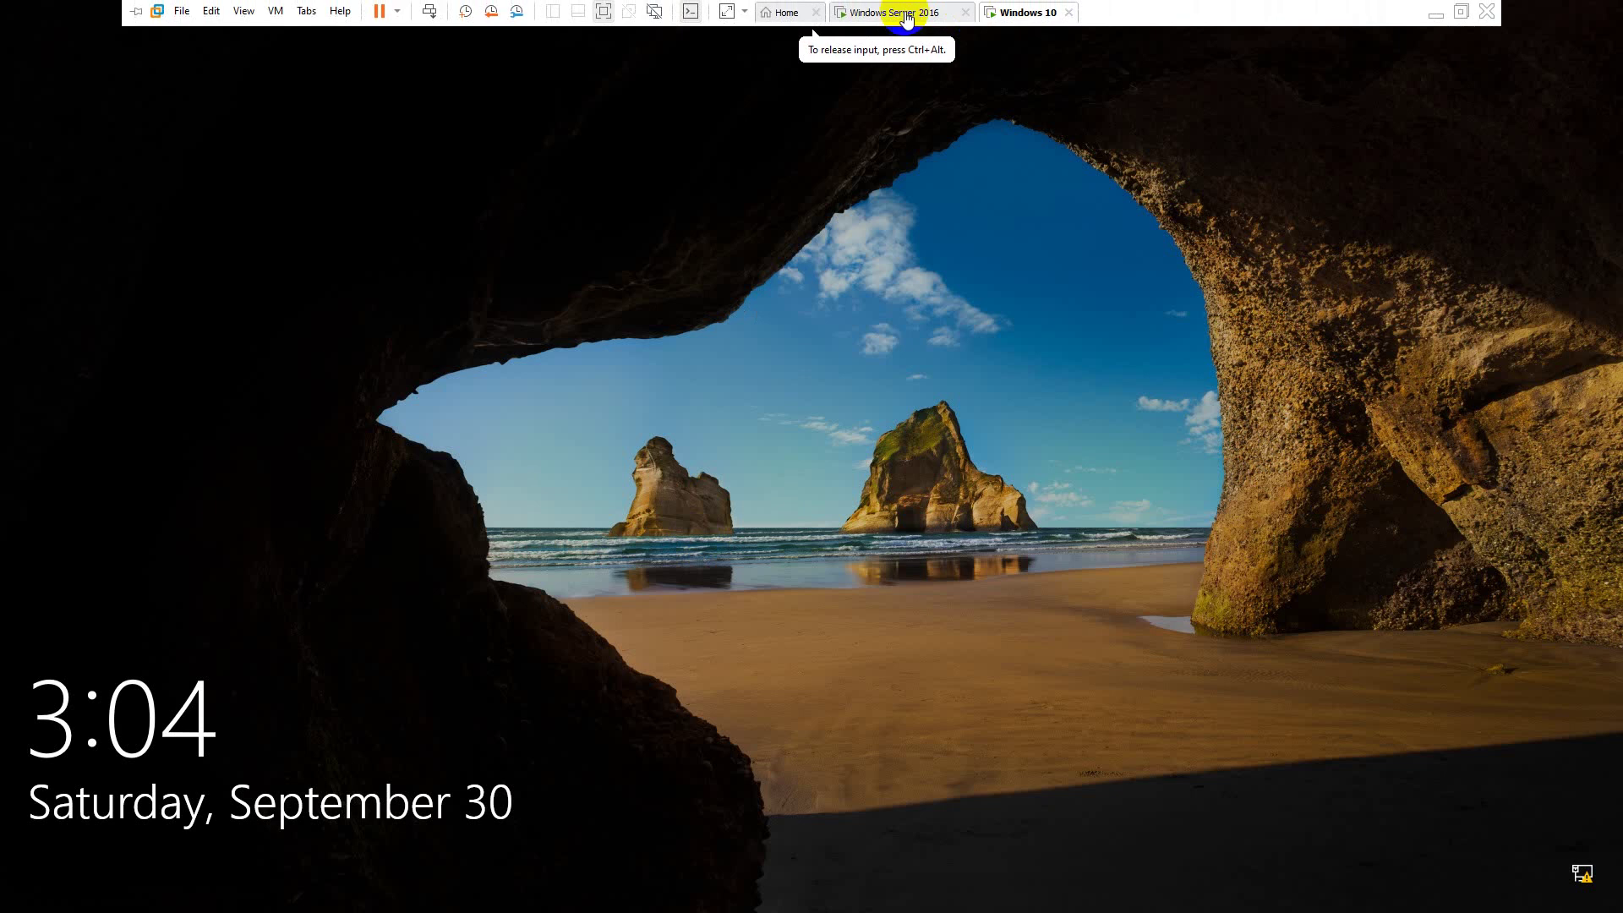
pyautogui.click(555, 677)
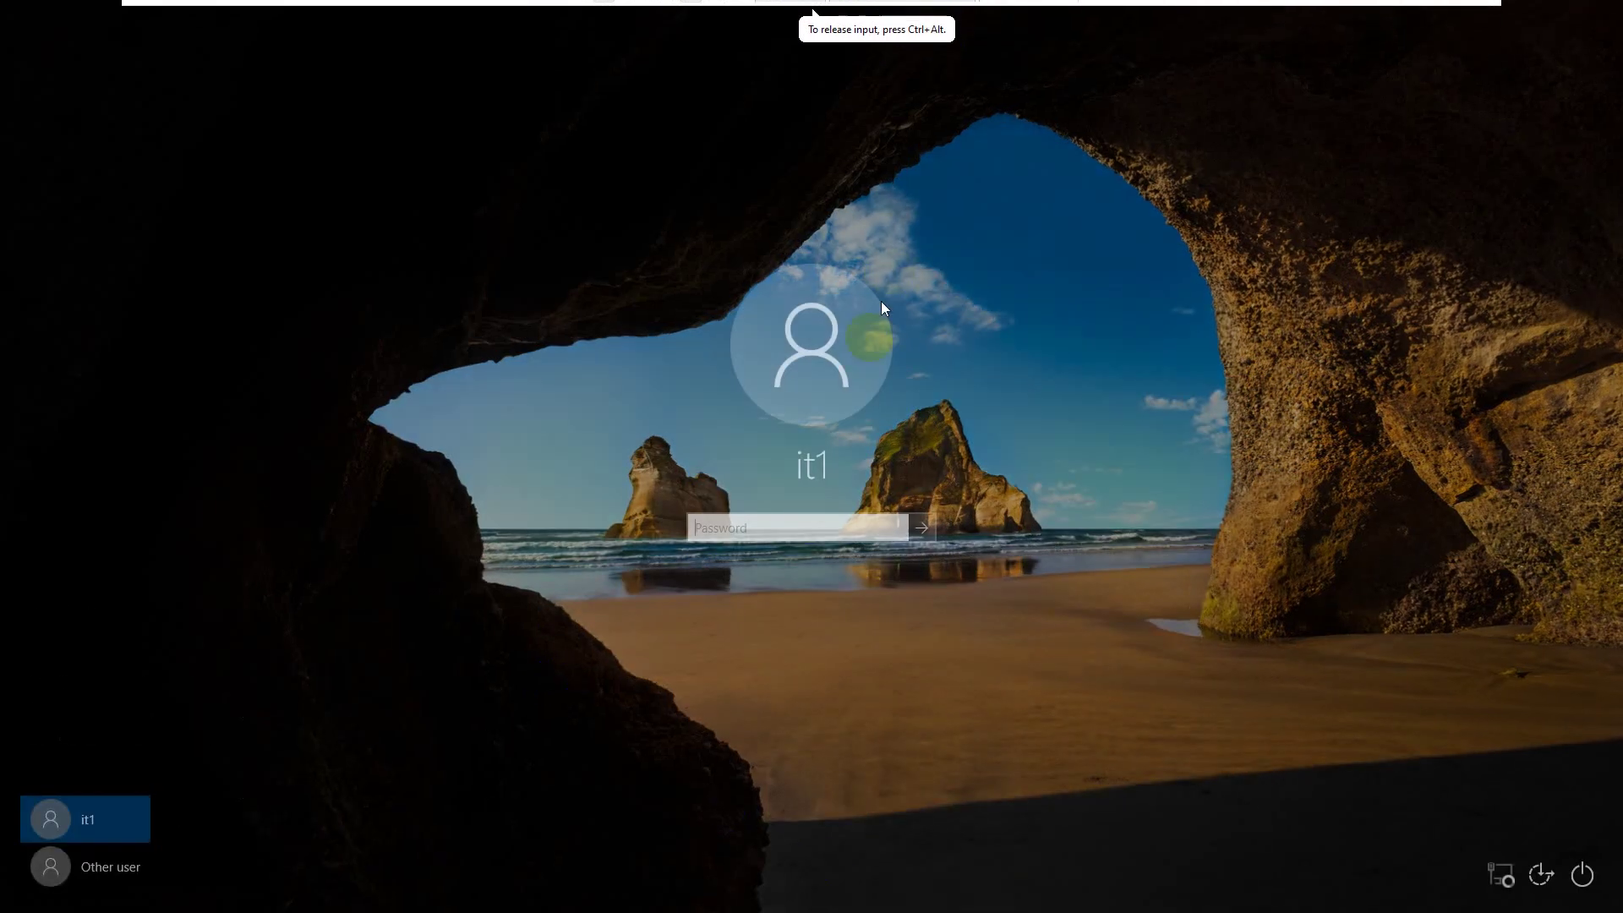
pyautogui.write('Password1')
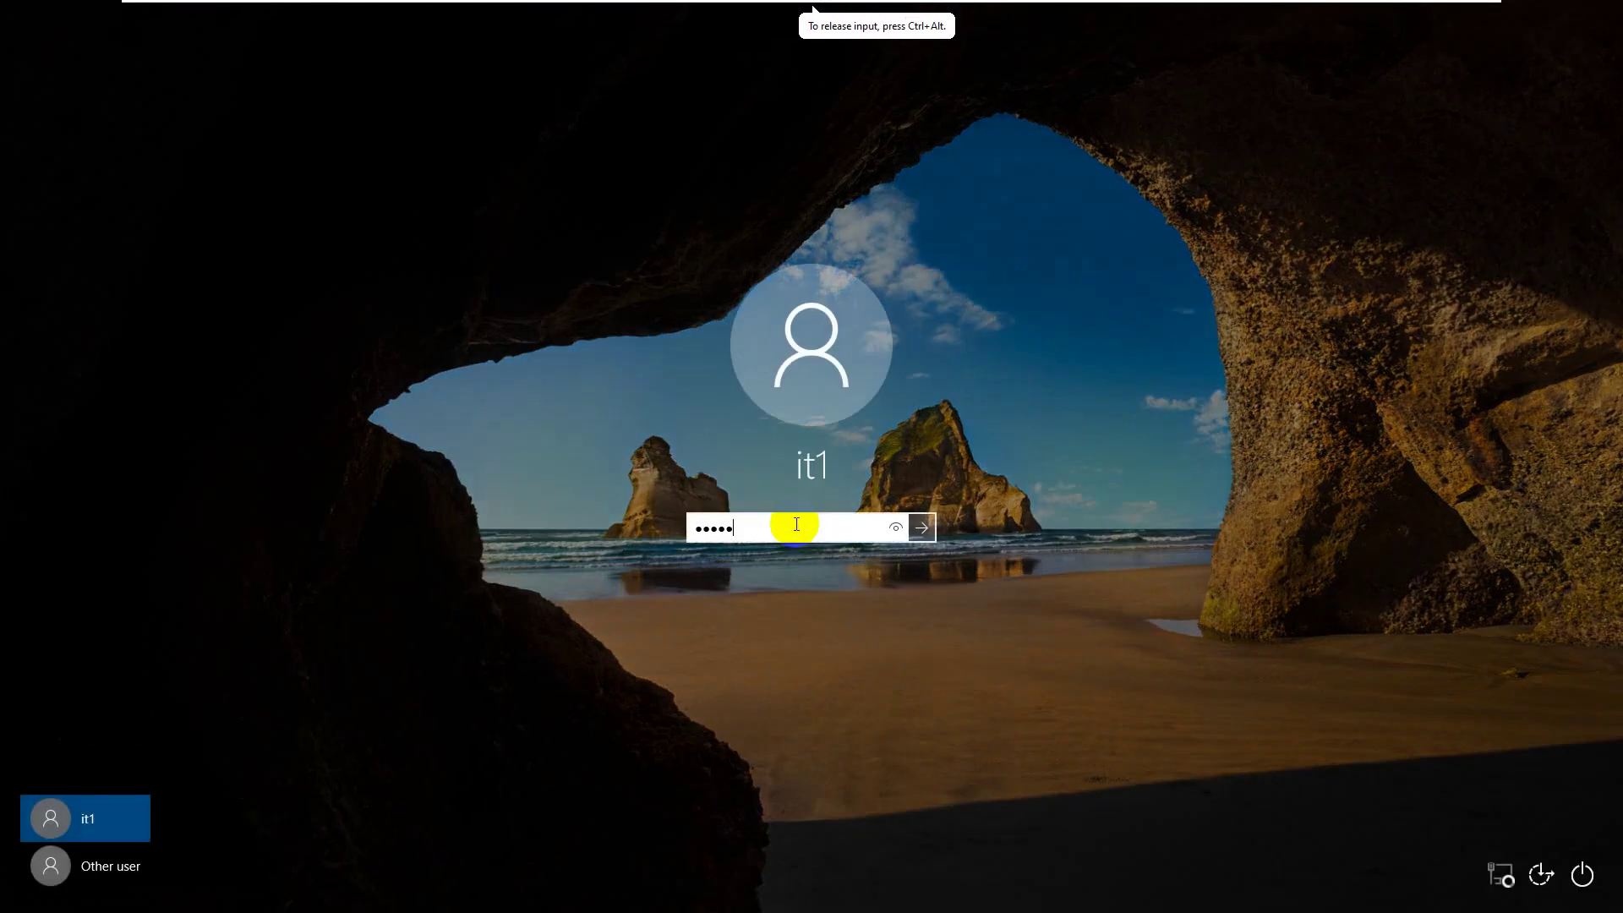
pyautogui.press('Return')
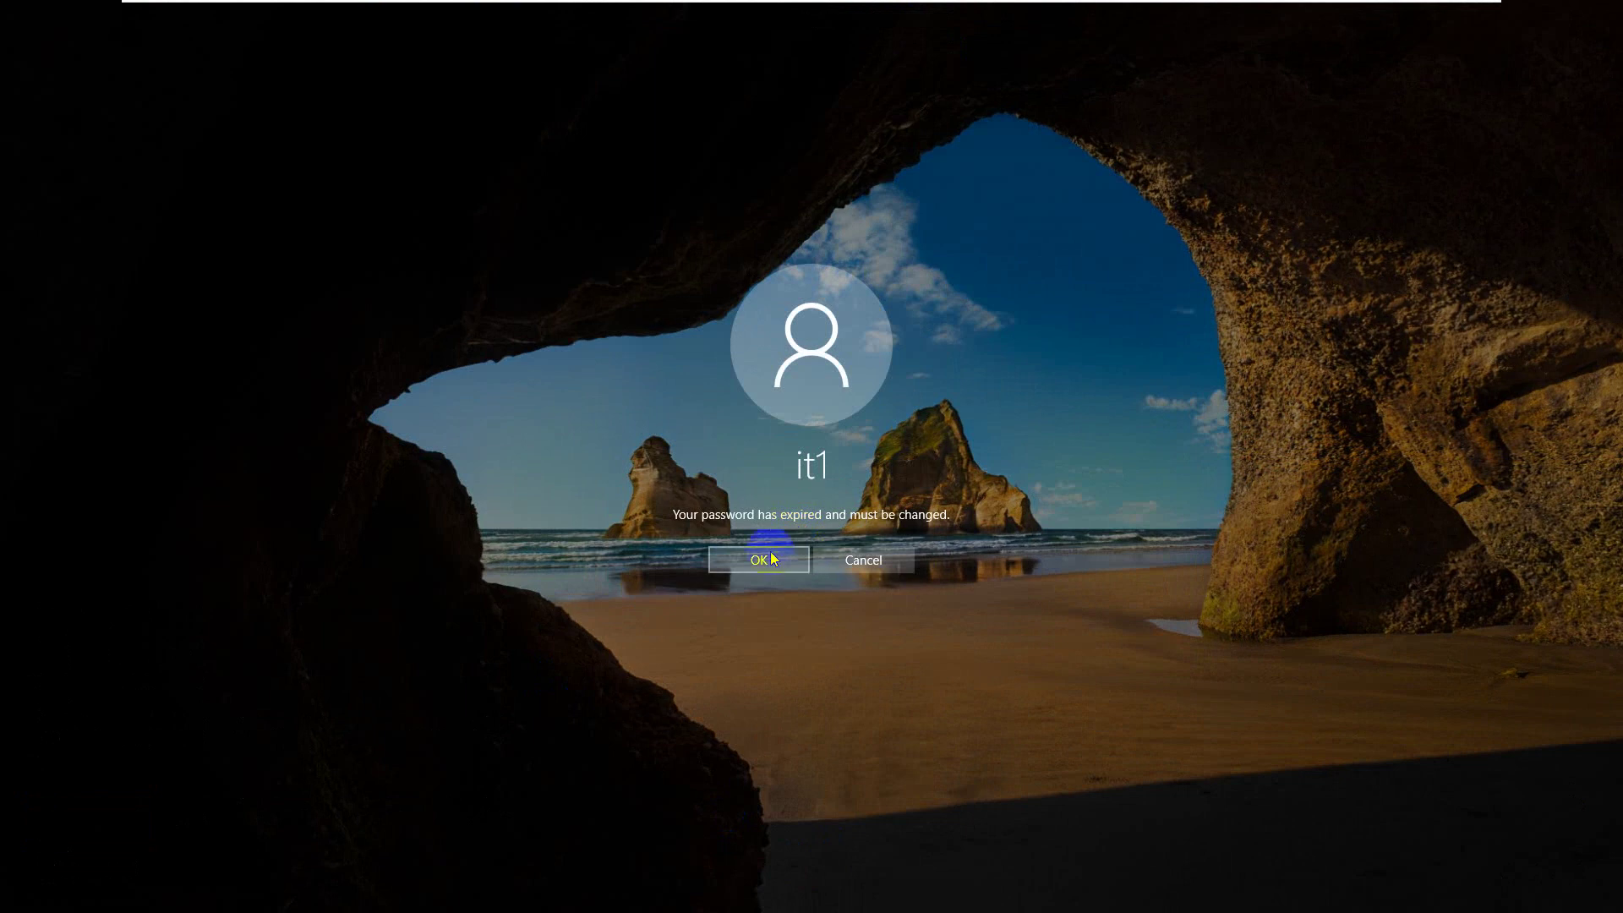
# - Enter and confirm a new password, dismiss Access is denied, and resubmit the change
pyautogui.click(769, 554)
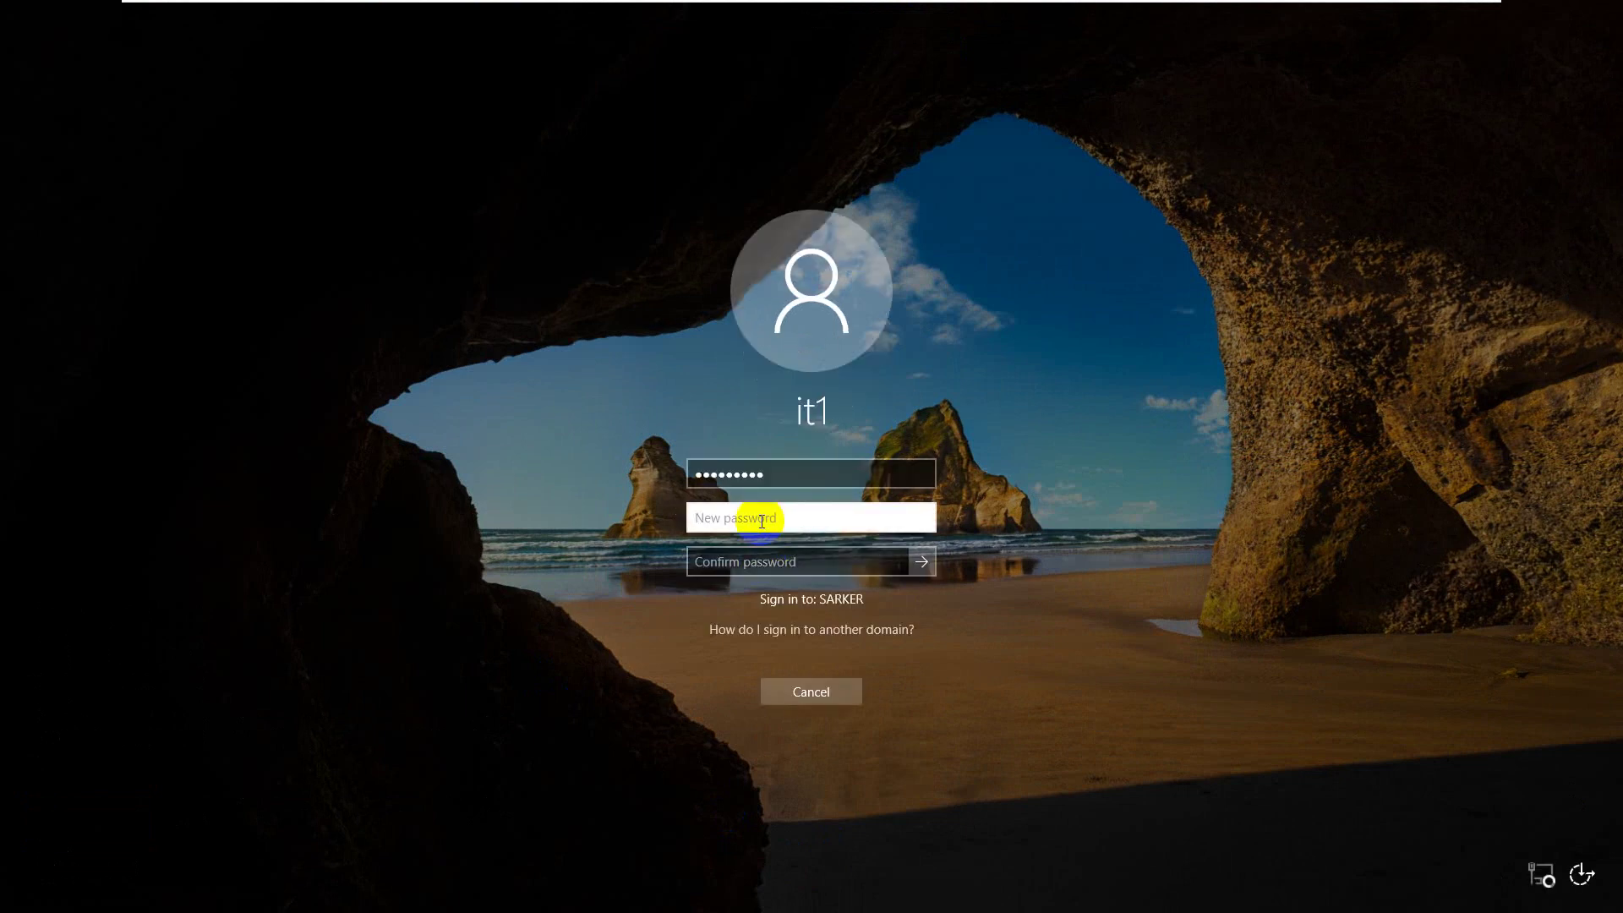
pyautogui.write('Pass@123')
pyautogui.press('Tab')
pyautogui.write('Pass@123')
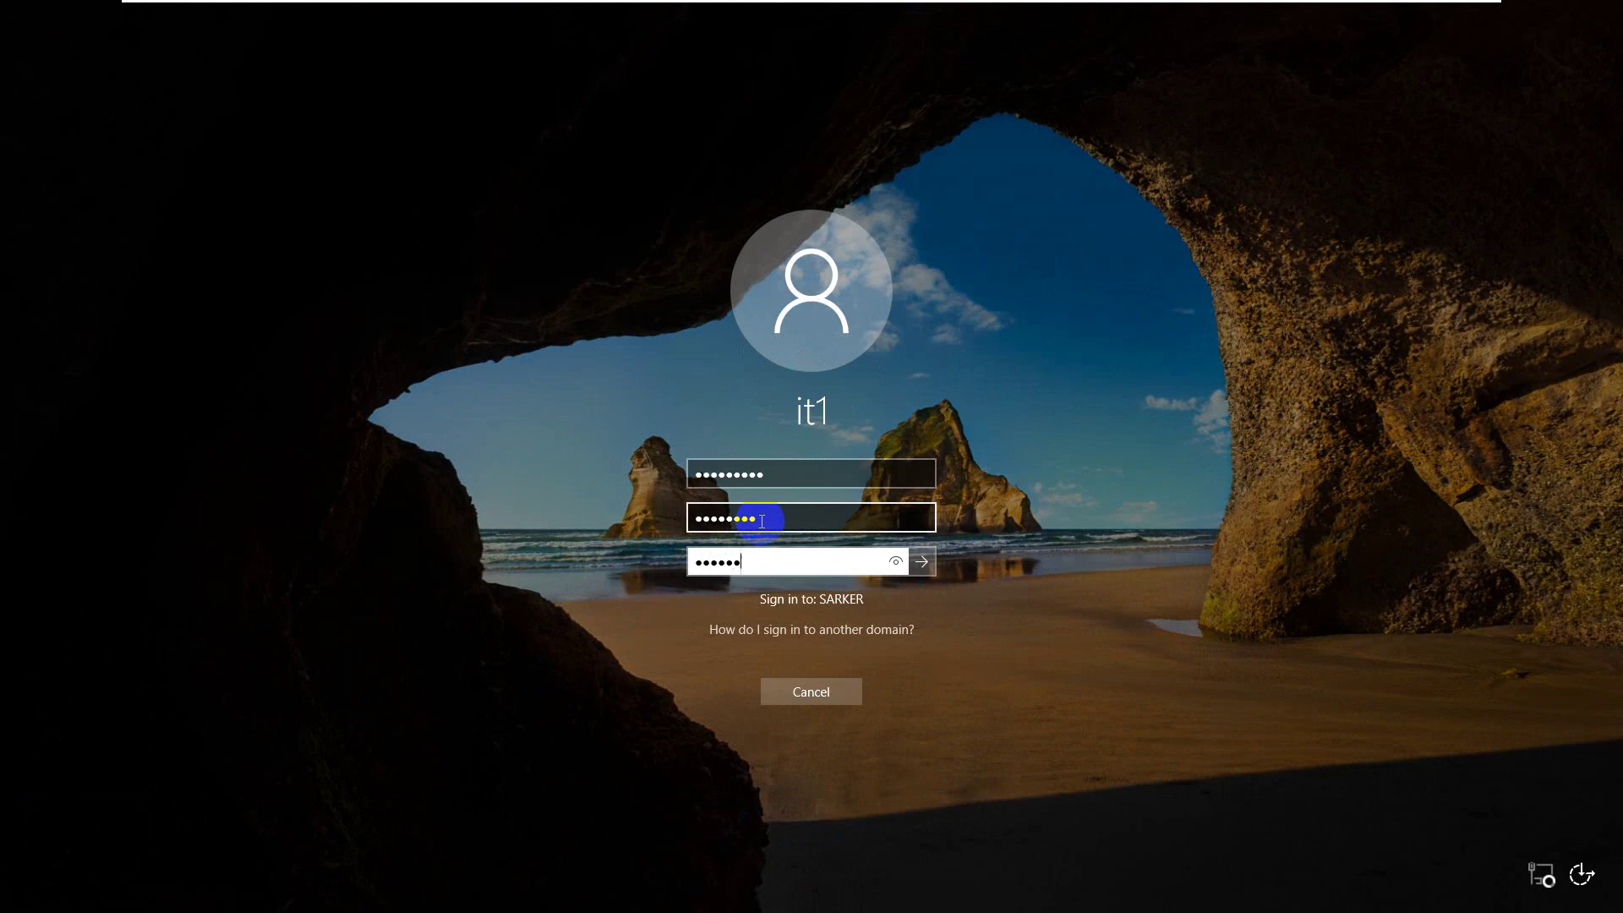
pyautogui.press('Return')
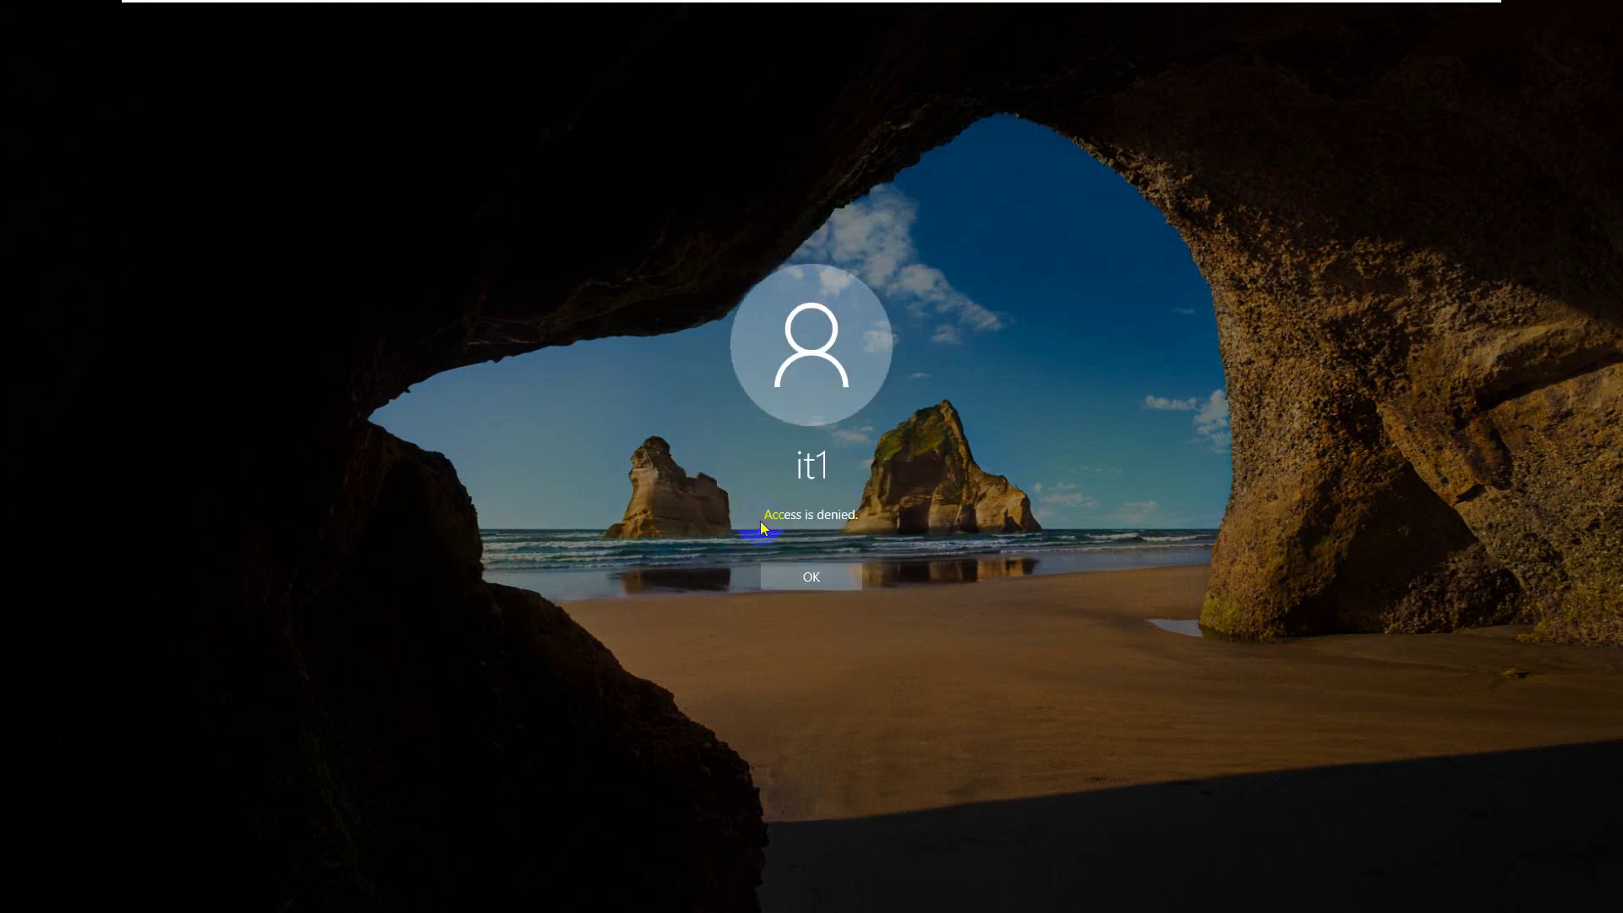
pyautogui.click(803, 580)
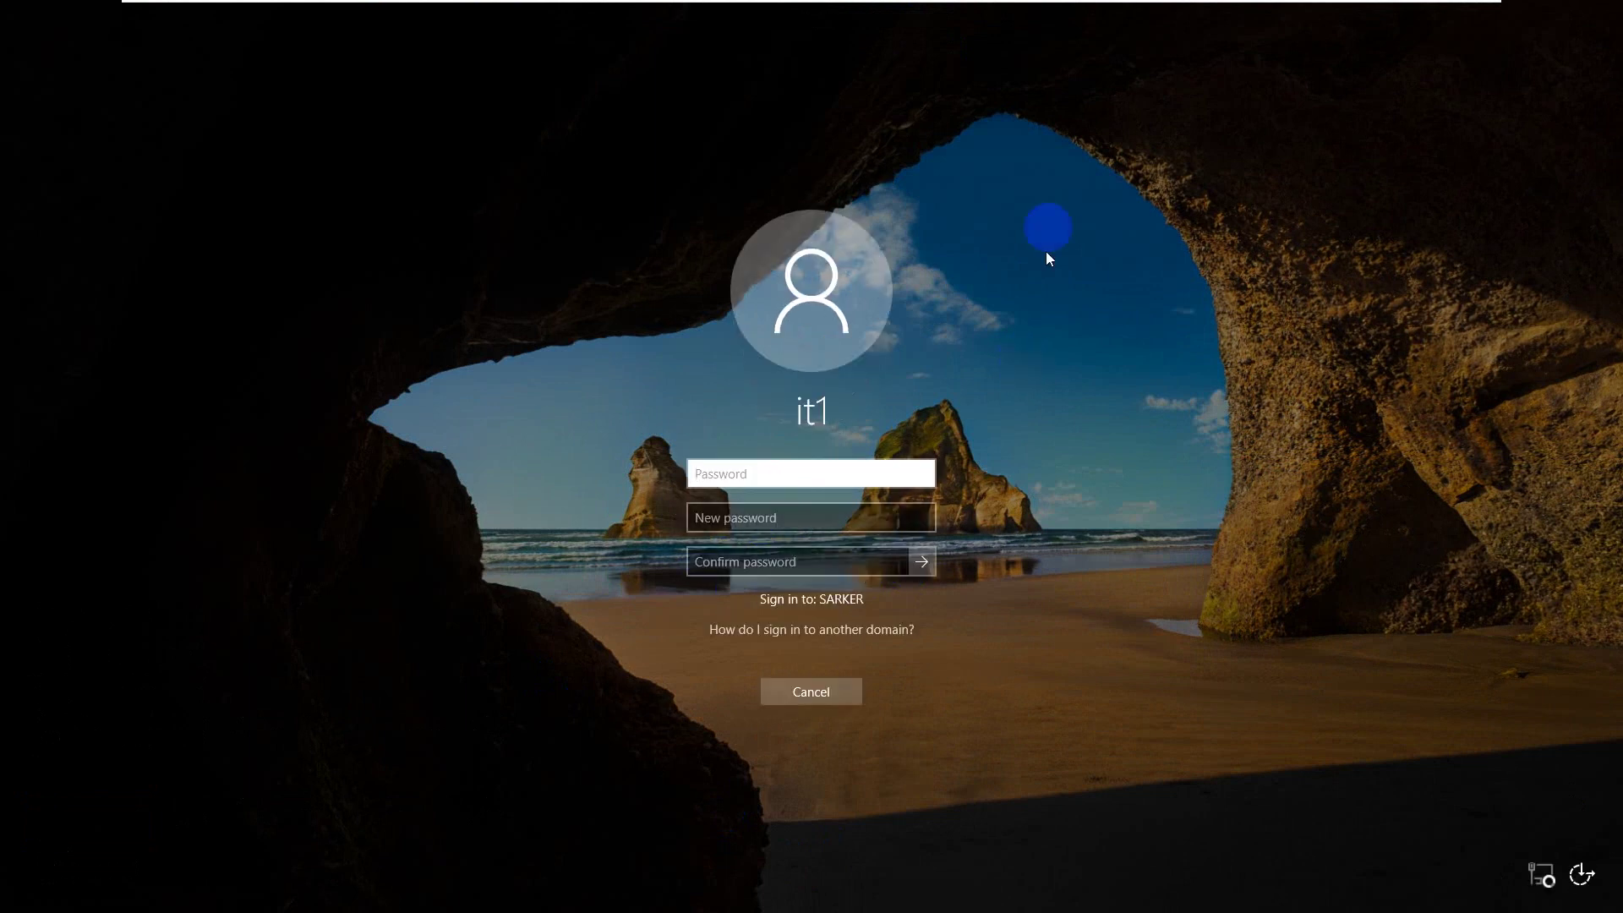
pyautogui.click(922, 561)
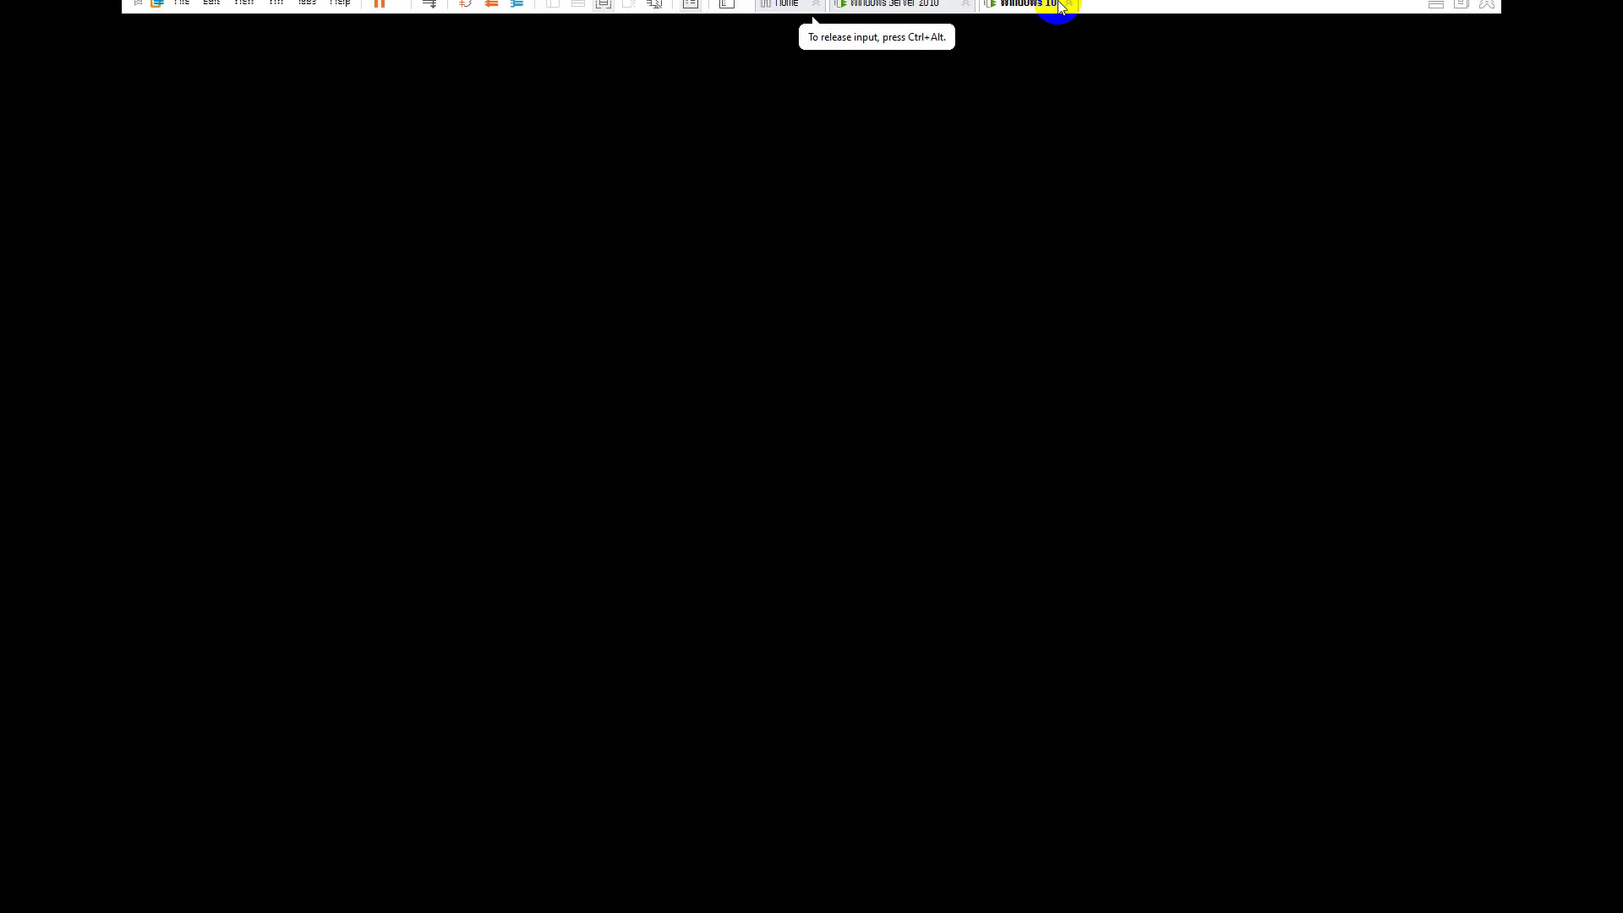
# - Reset it1's password in the IT Team unit with Unlock account ticked
pyautogui.click(901, 12)
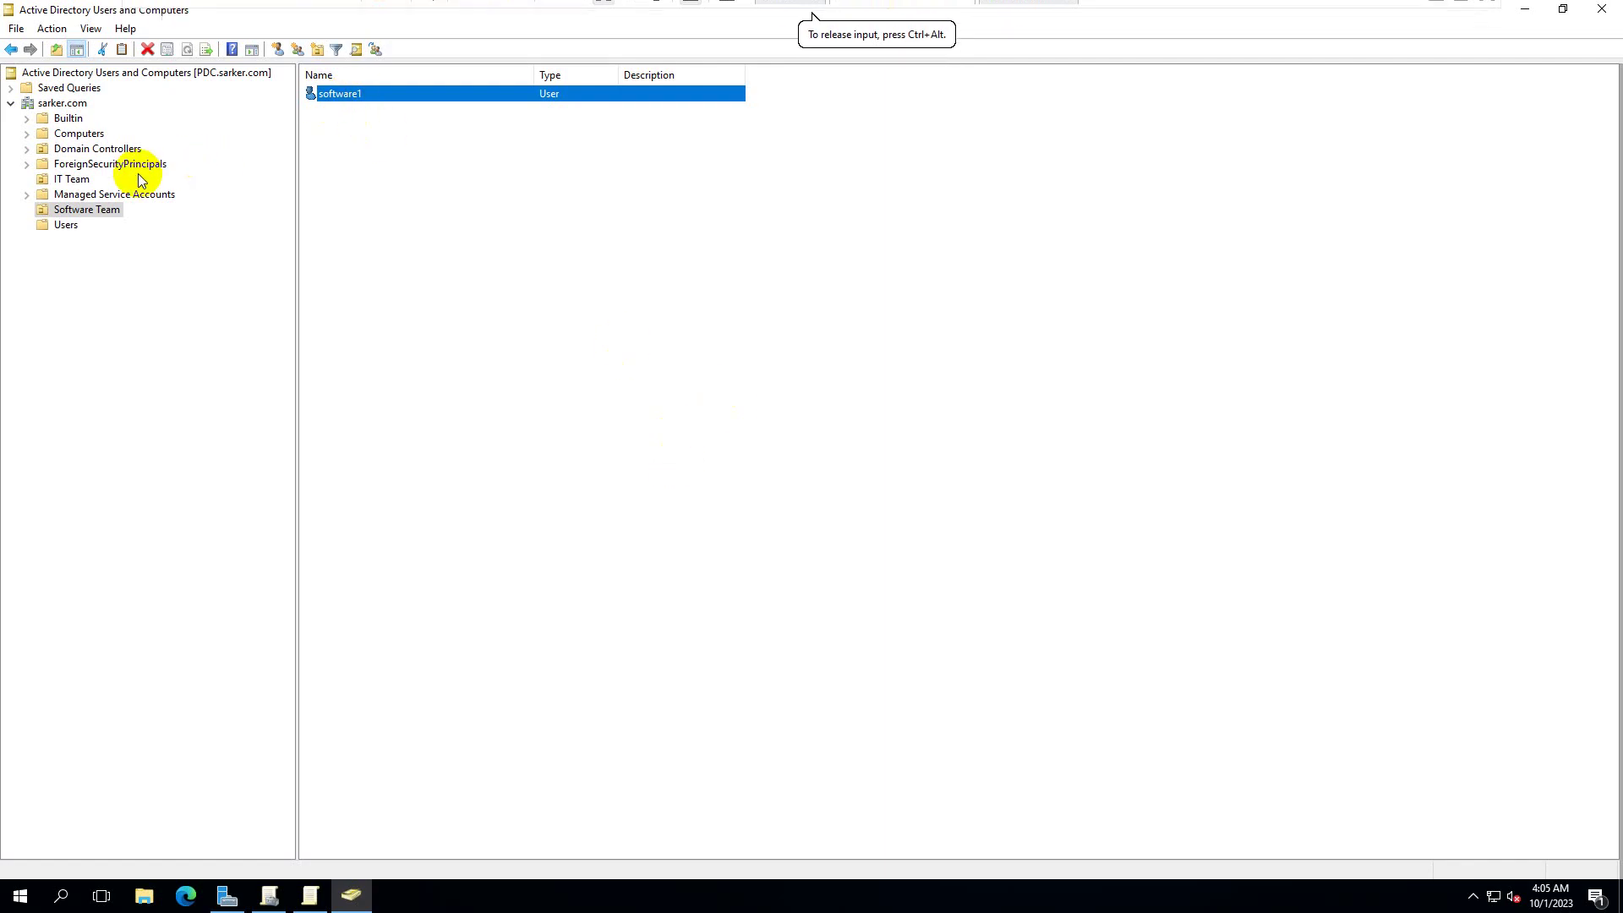
pyautogui.click(71, 178)
pyautogui.click(326, 98)
pyautogui.rightClick(326, 98)
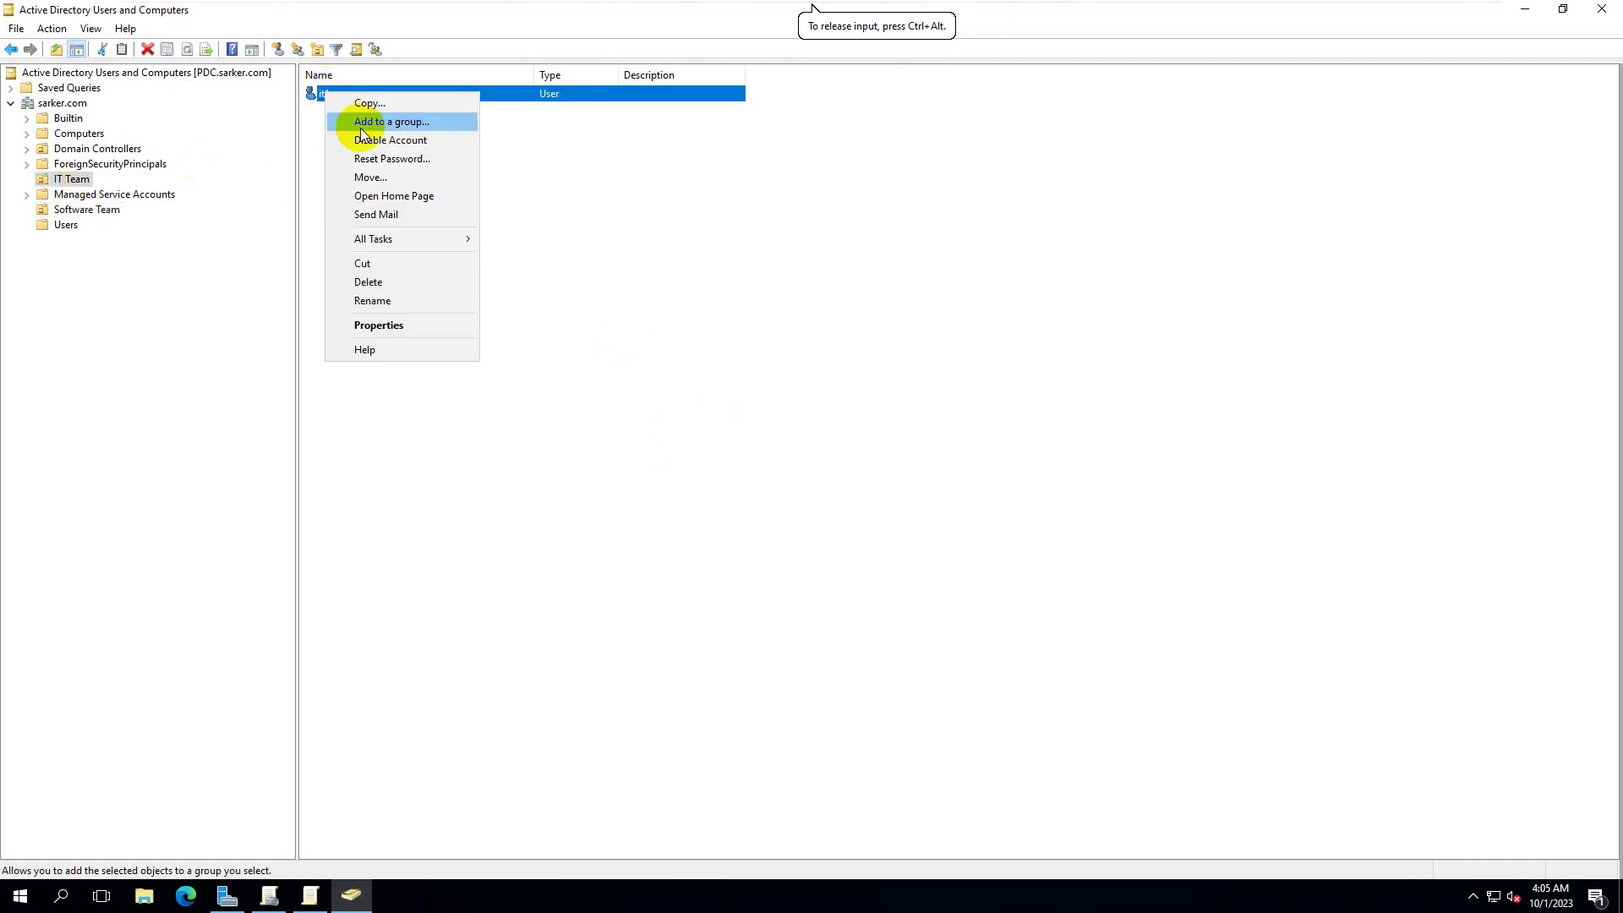
pyautogui.click(392, 158)
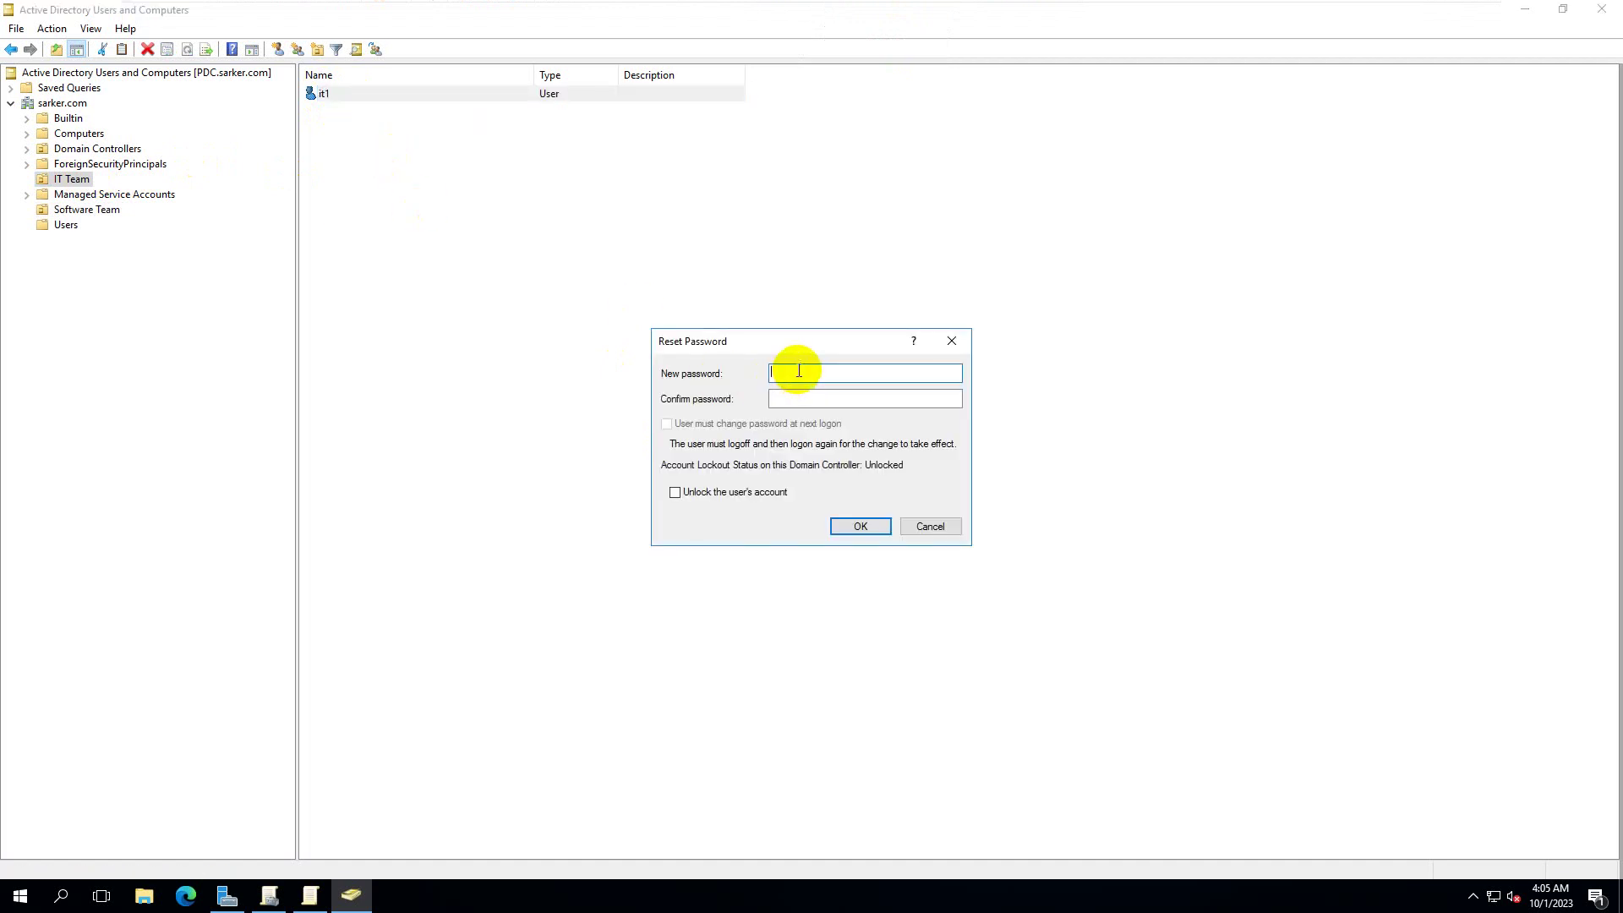
pyautogui.click(723, 495)
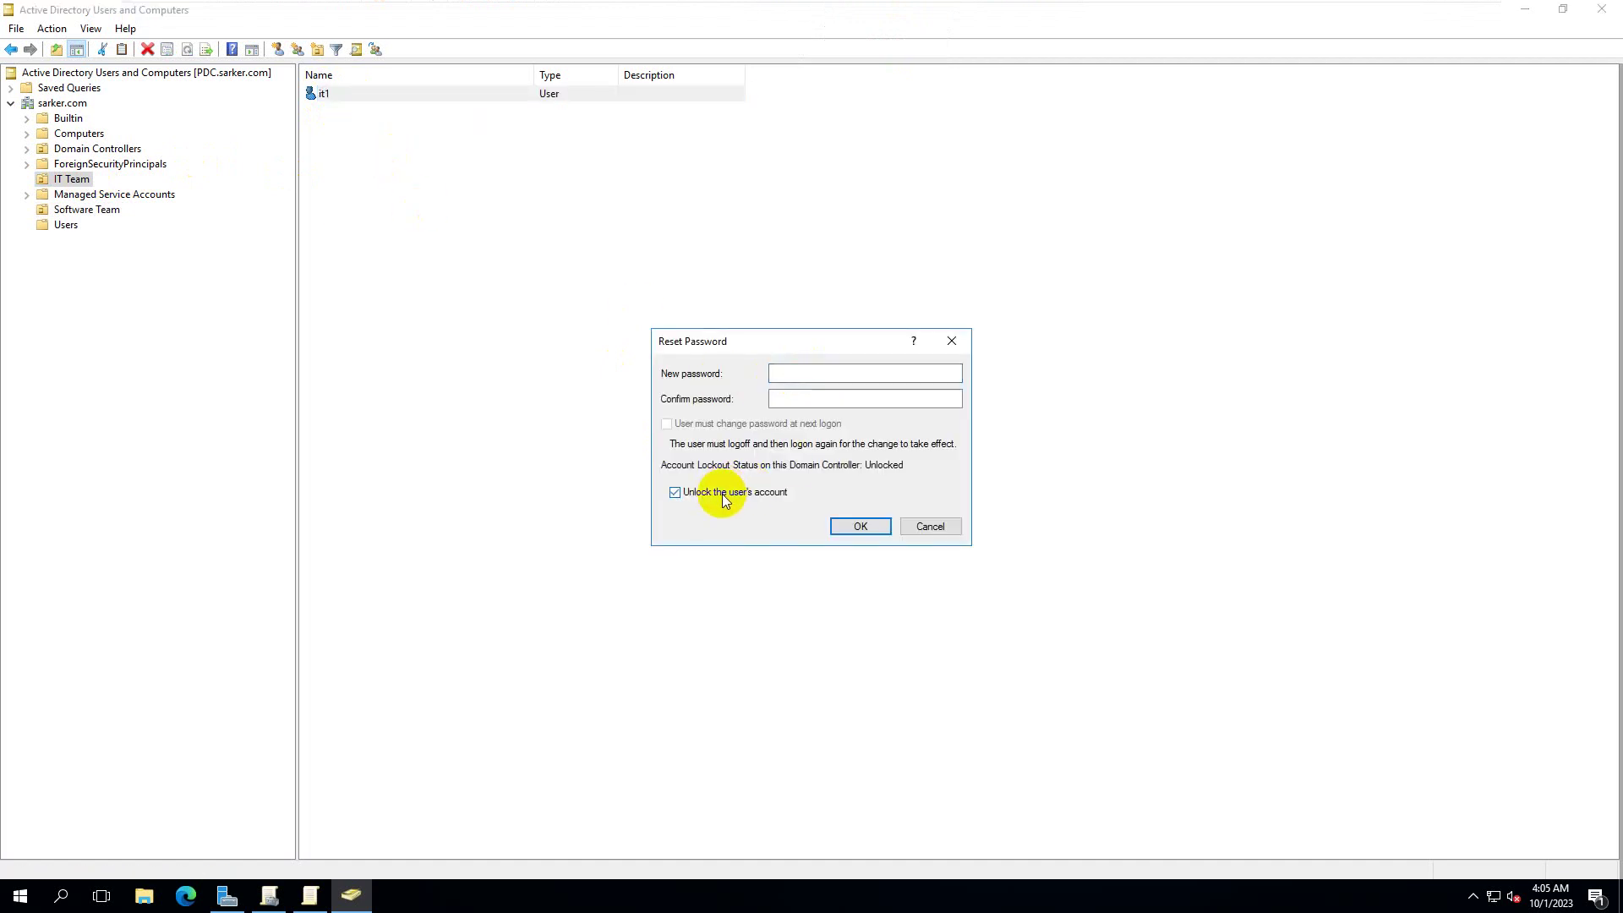
pyautogui.click(841, 371)
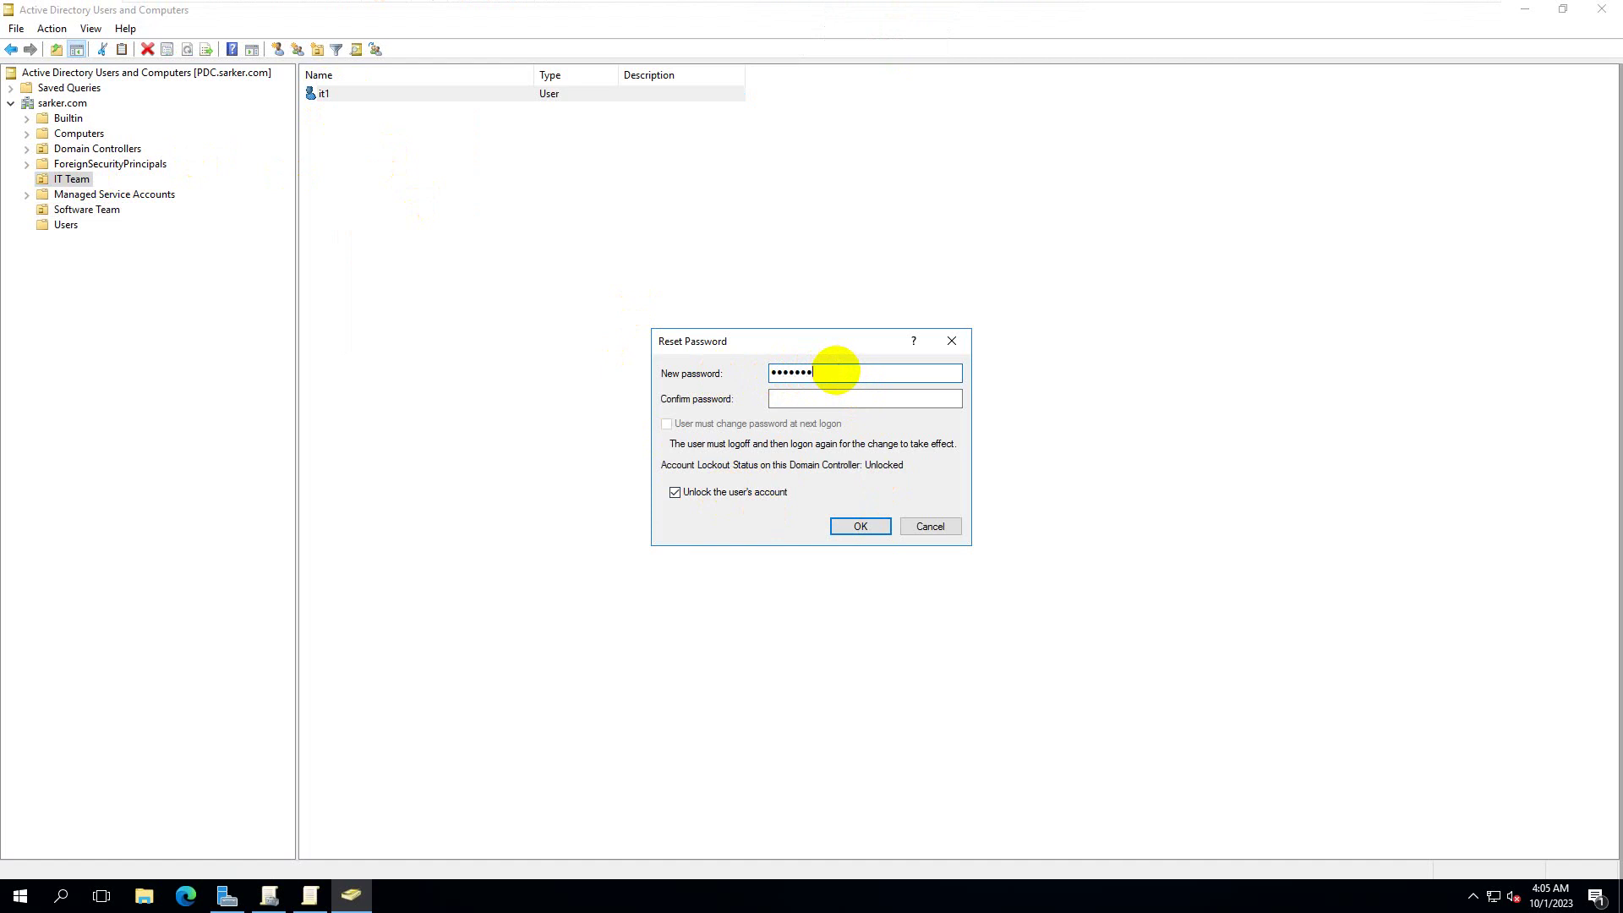
pyautogui.press('BackSpace')
pyautogui.press('BackSpace')
pyautogui.press('BackSpace')
pyautogui.press('BackSpace')
pyautogui.press('BackSpace')
pyautogui.press('BackSpace')
pyautogui.press('BackSpace')
pyautogui.write('•••••••••')
pyautogui.press('Tab')
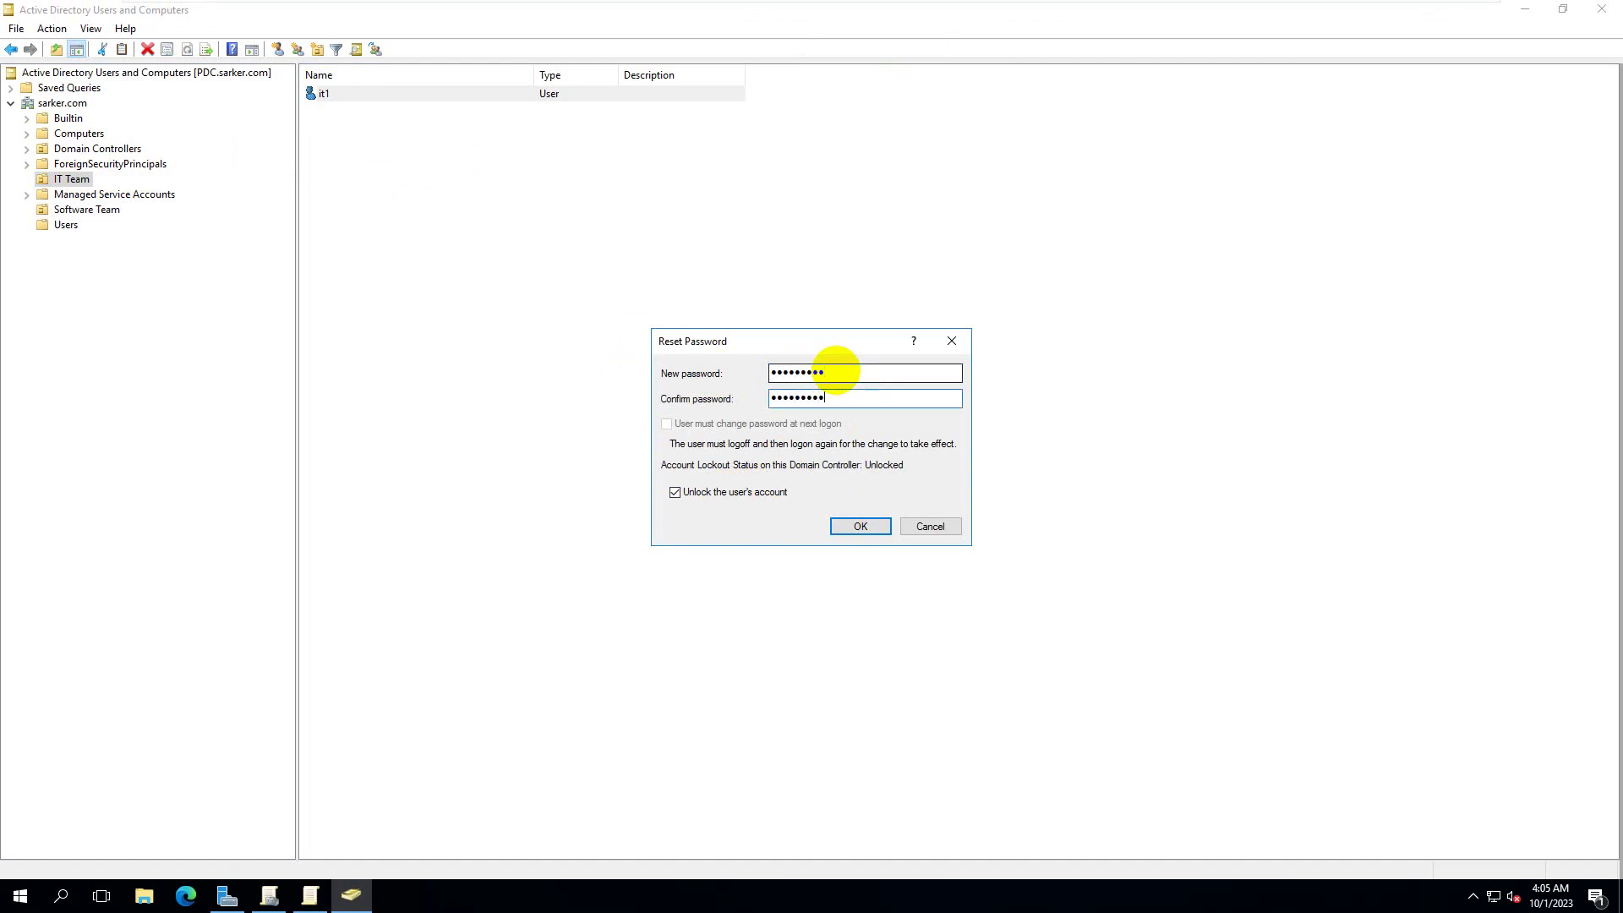
pyautogui.click(855, 526)
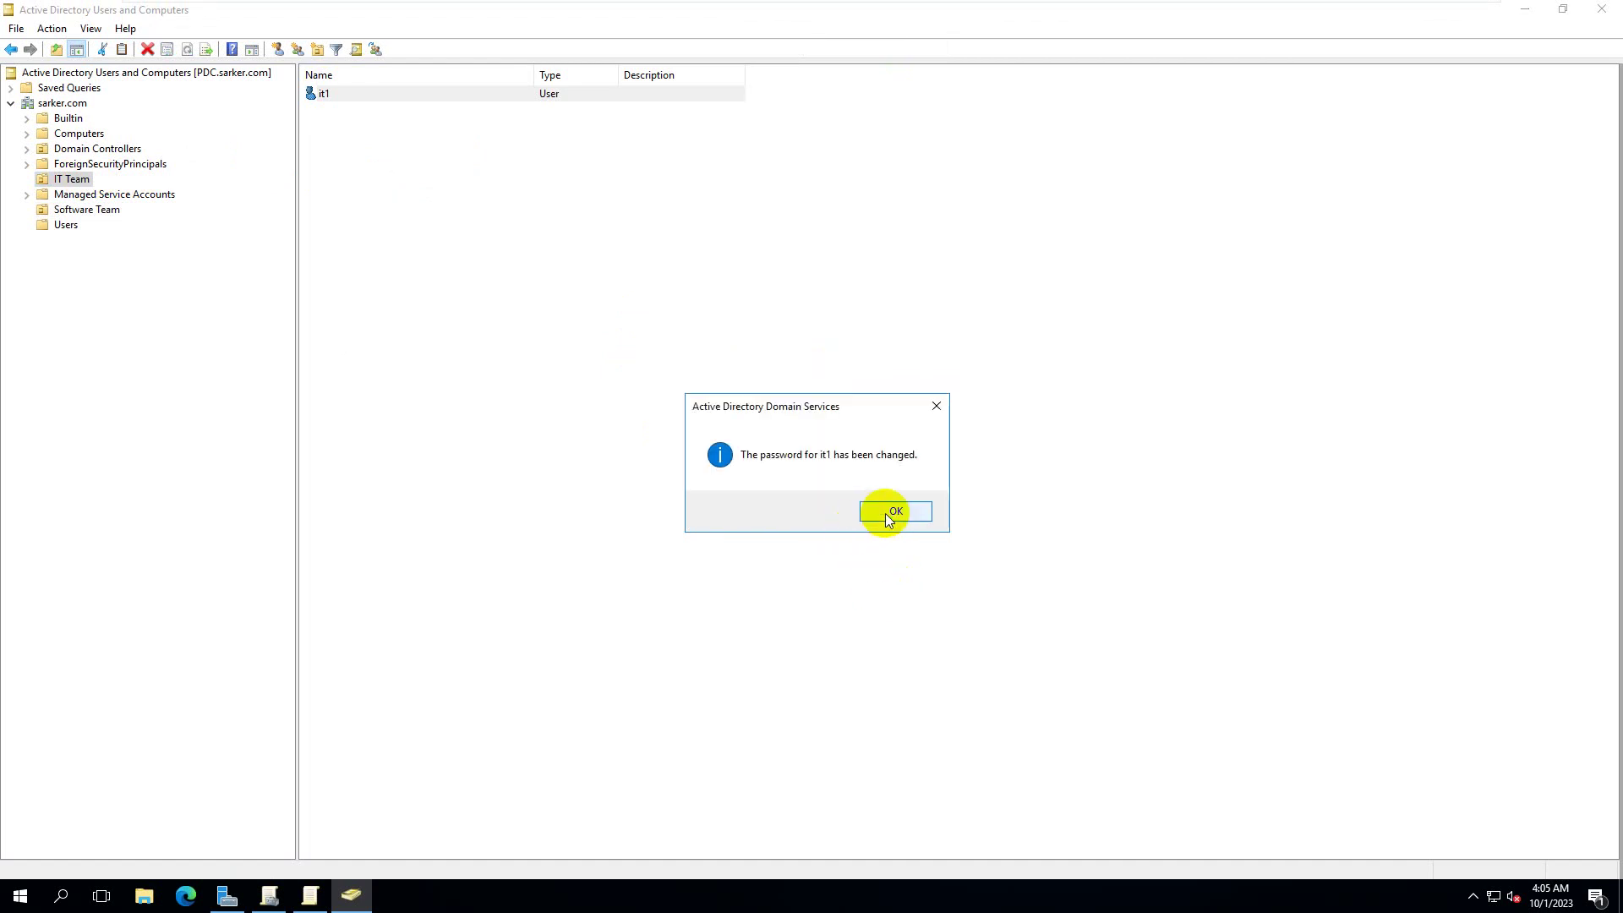
pyautogui.click(885, 514)
# - Reset software1's password in the Software Team unit and unlock its account
pyautogui.click(87, 209)
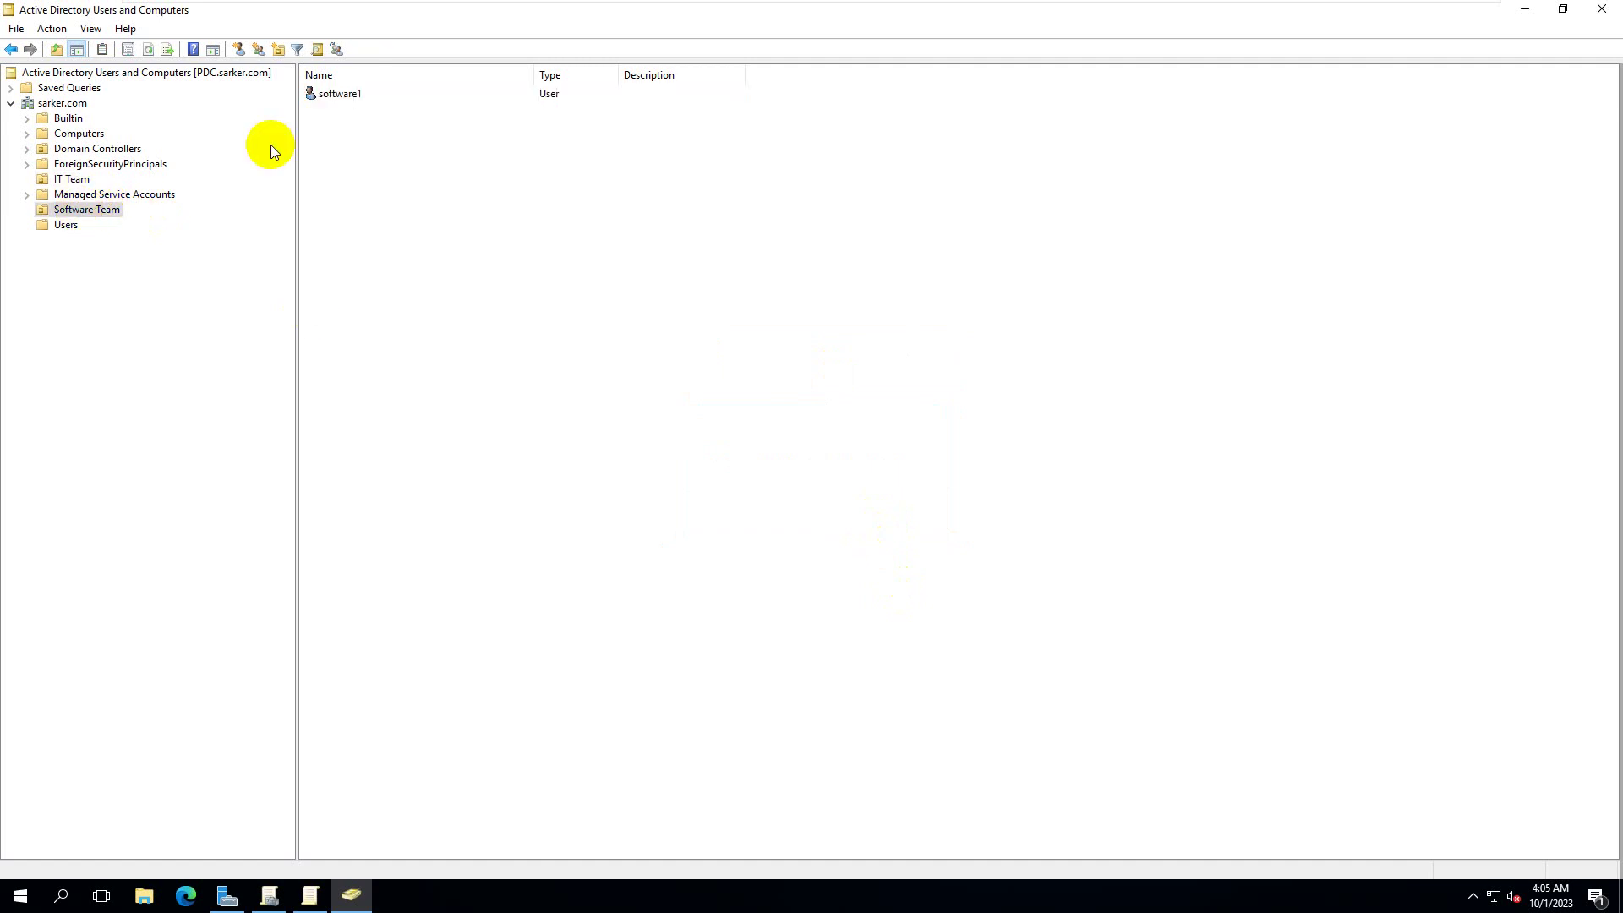
pyautogui.rightClick(343, 93)
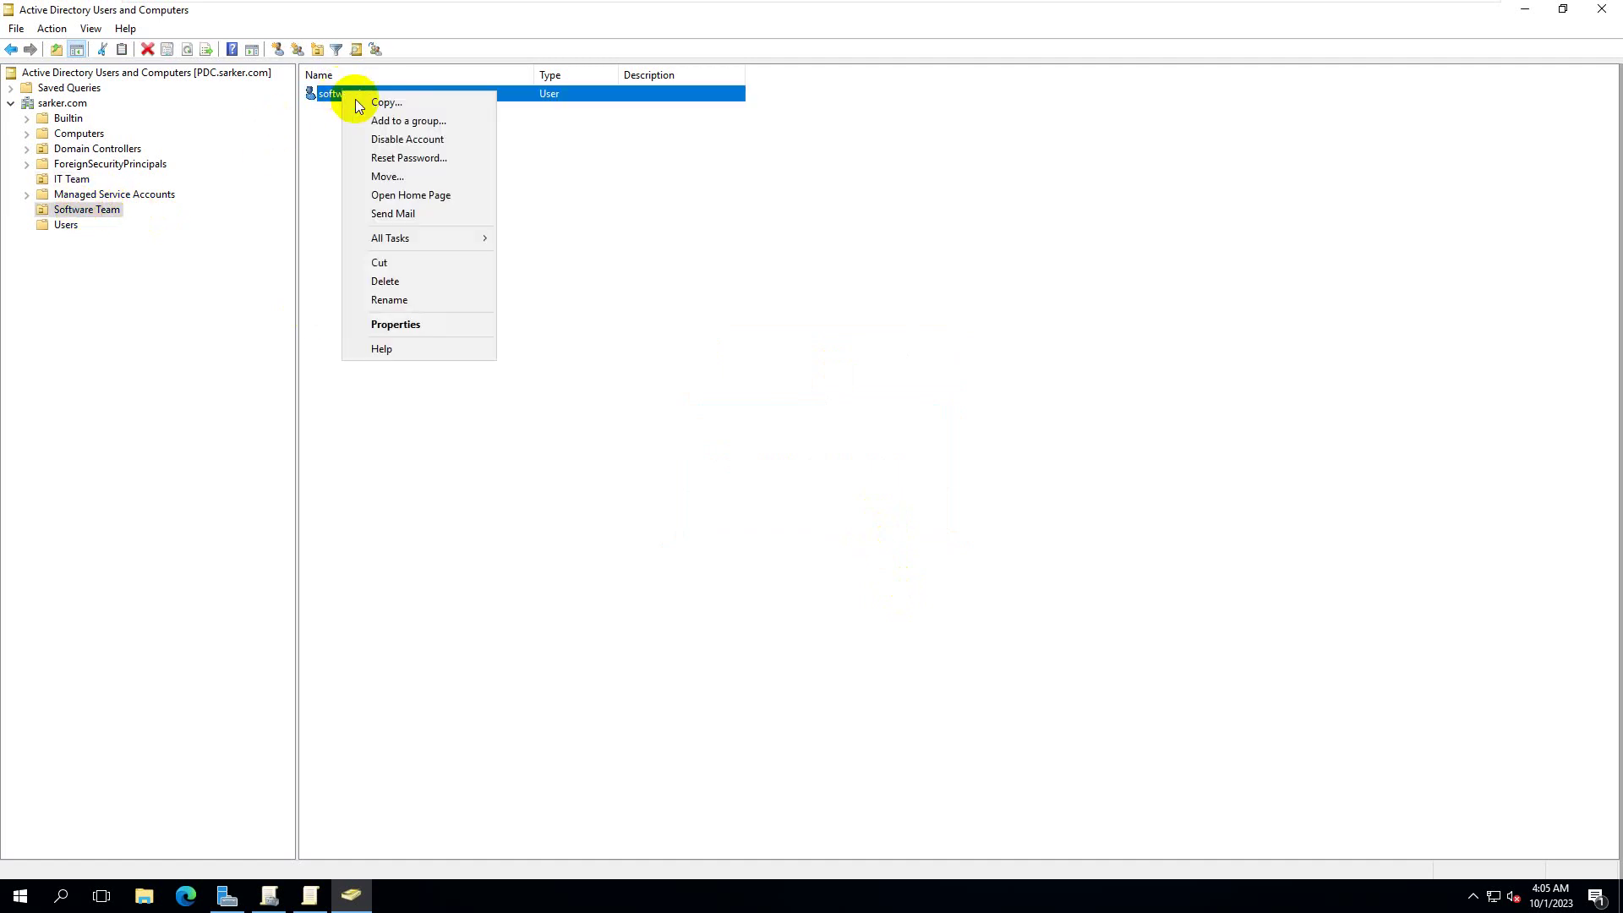
pyautogui.click(396, 155)
pyautogui.write('••••')
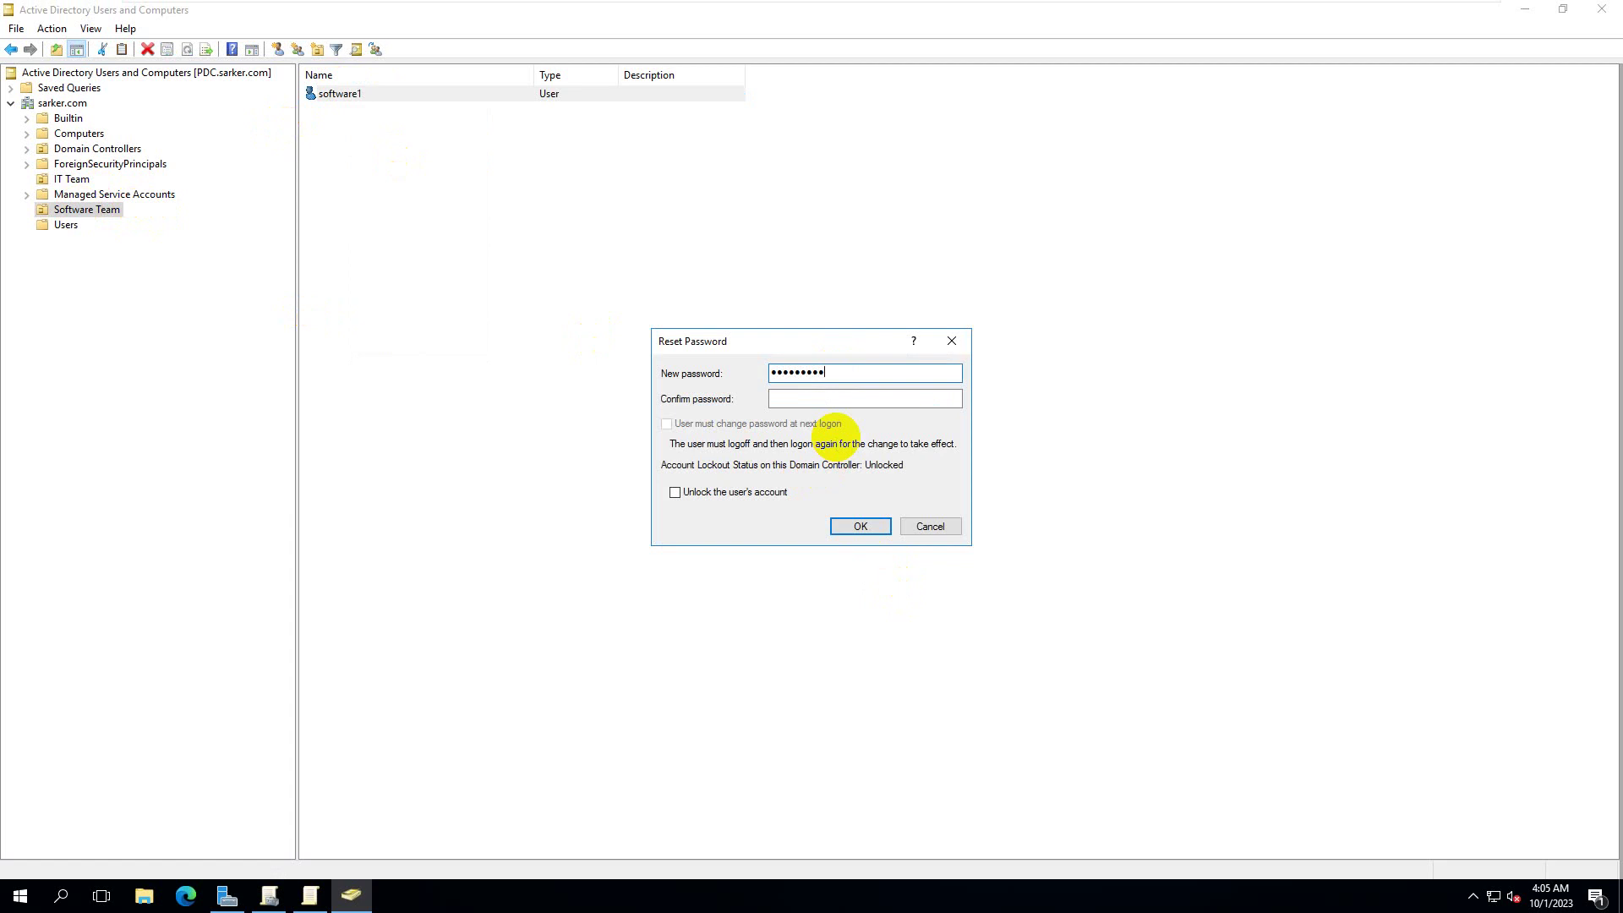
pyautogui.press('Tab')
pyautogui.write('••••••••')
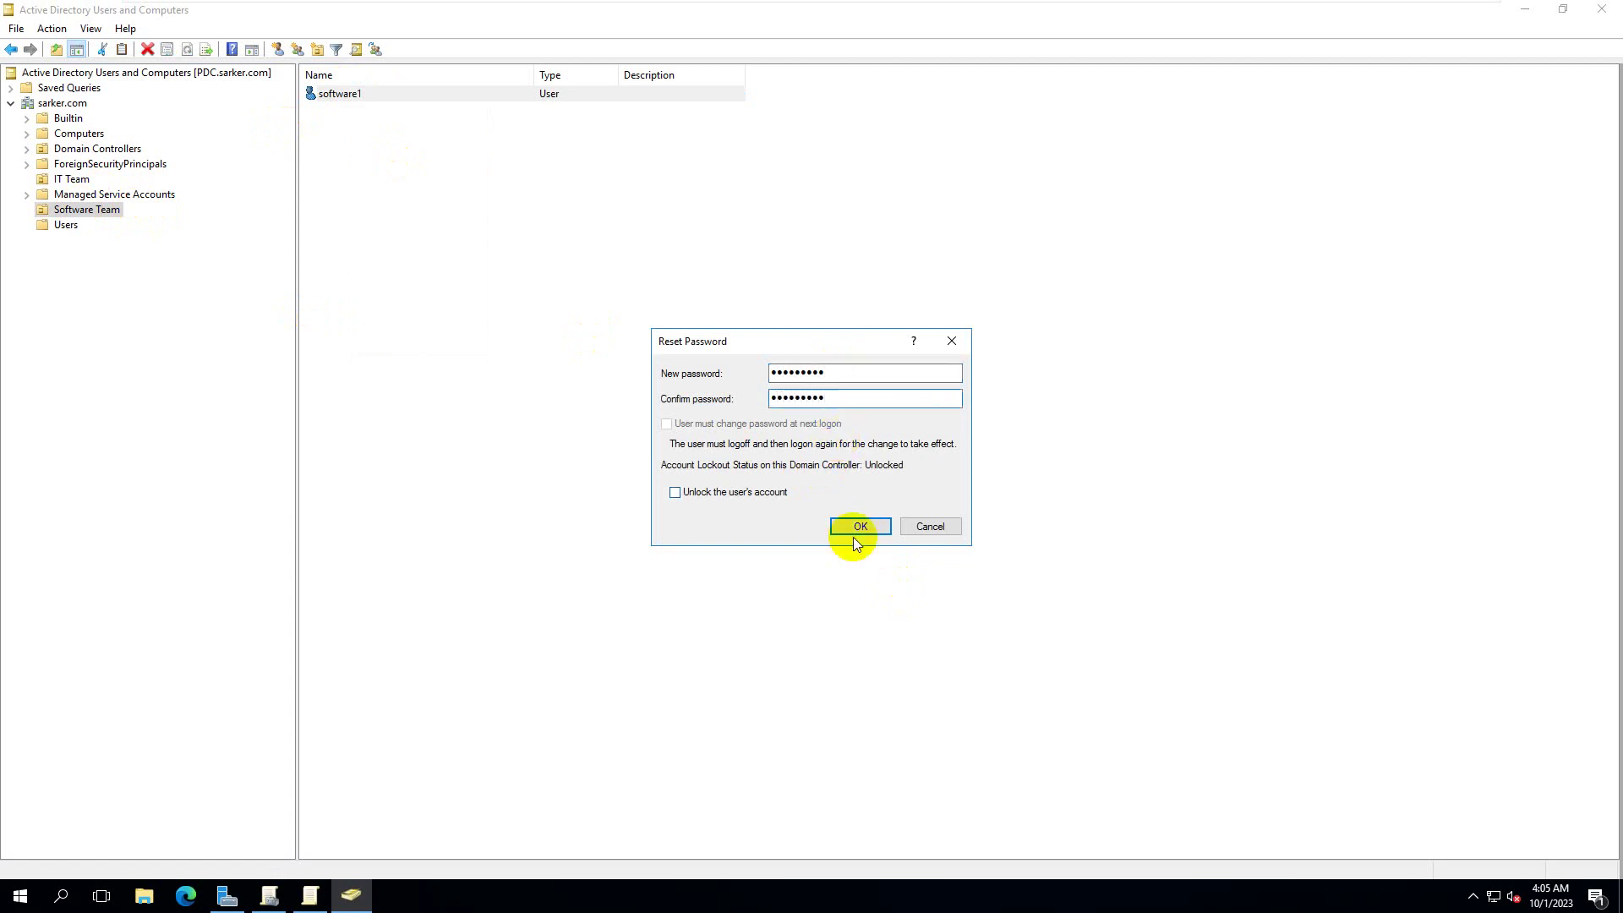
pyautogui.click(738, 493)
pyautogui.click(855, 528)
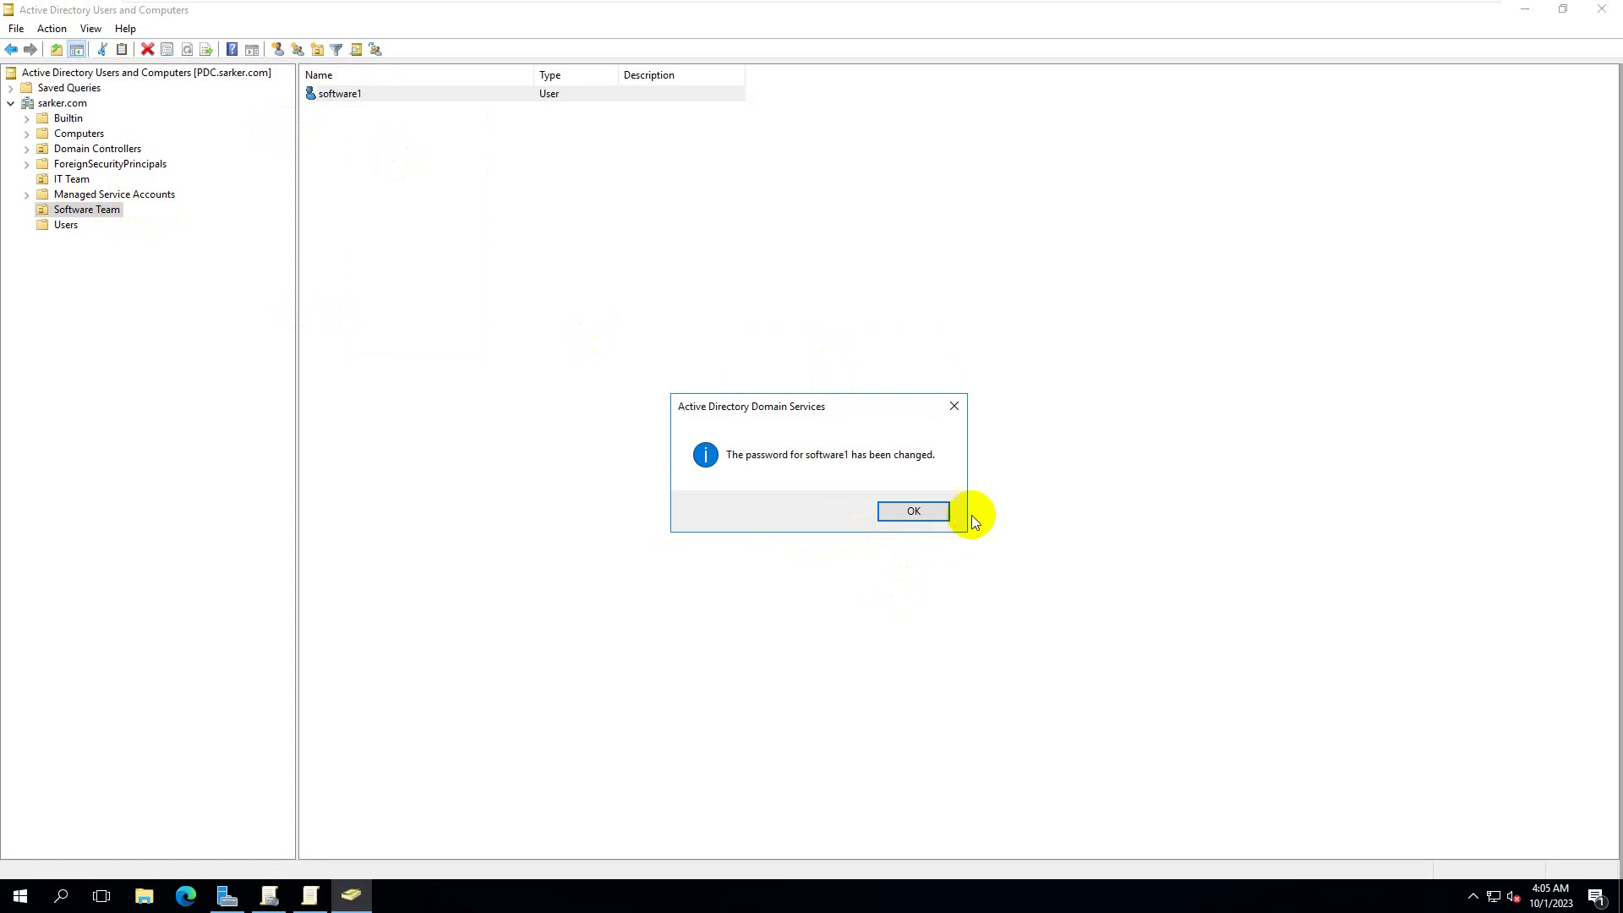
pyautogui.press('Return')
# - Run a forced Group Policy update on the server, then switch to Windows 10
pyautogui.click(999, 7)
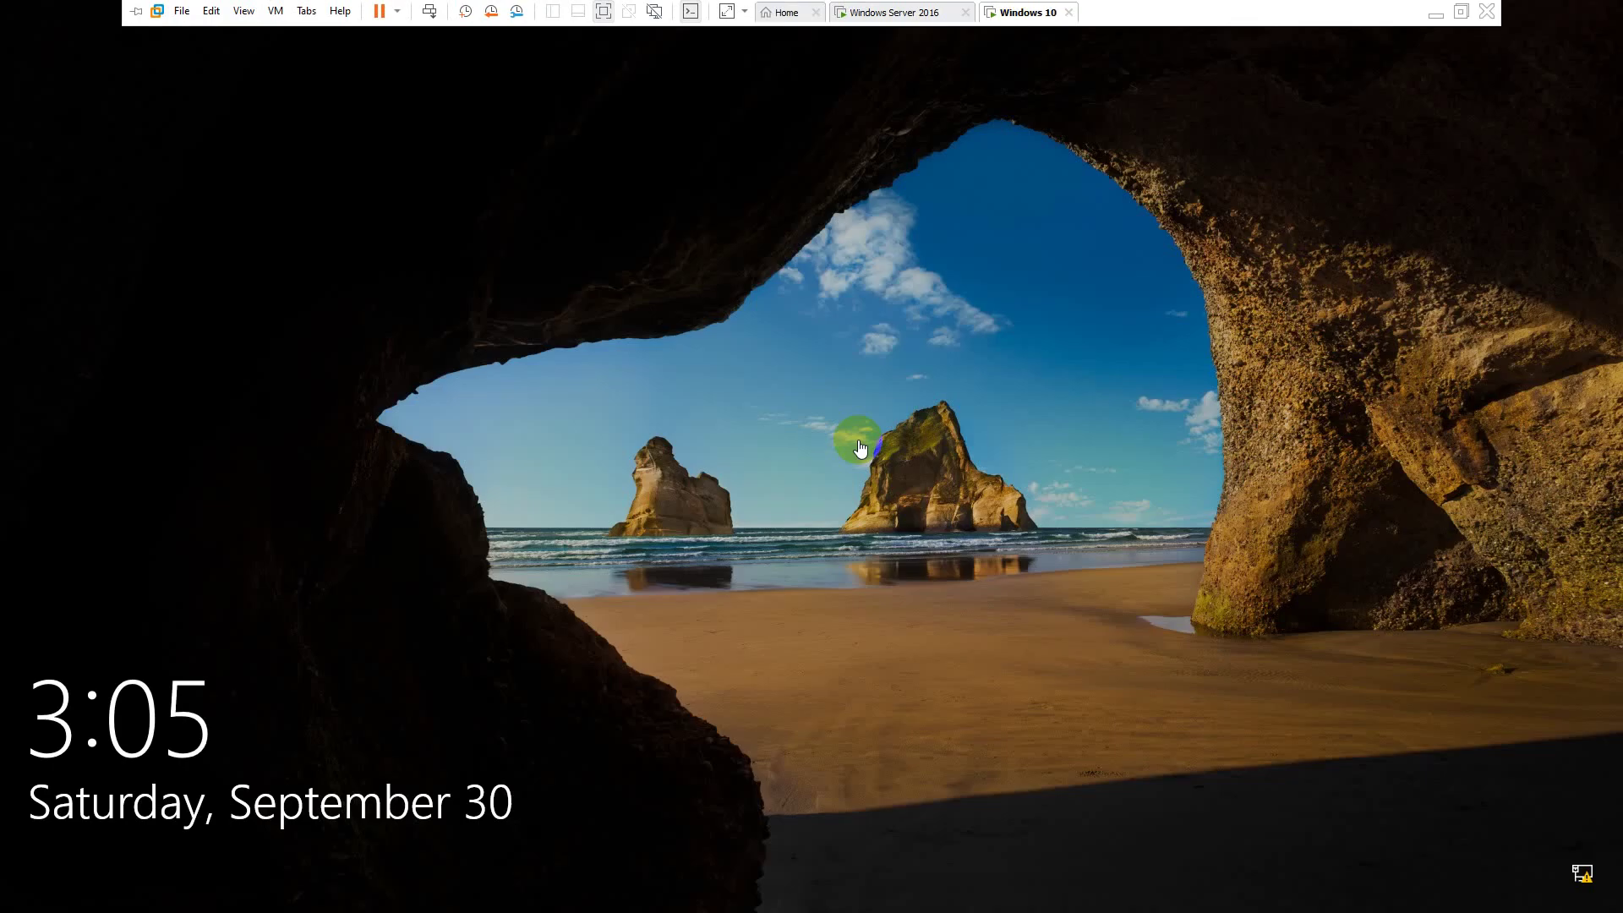
pyautogui.click(902, 12)
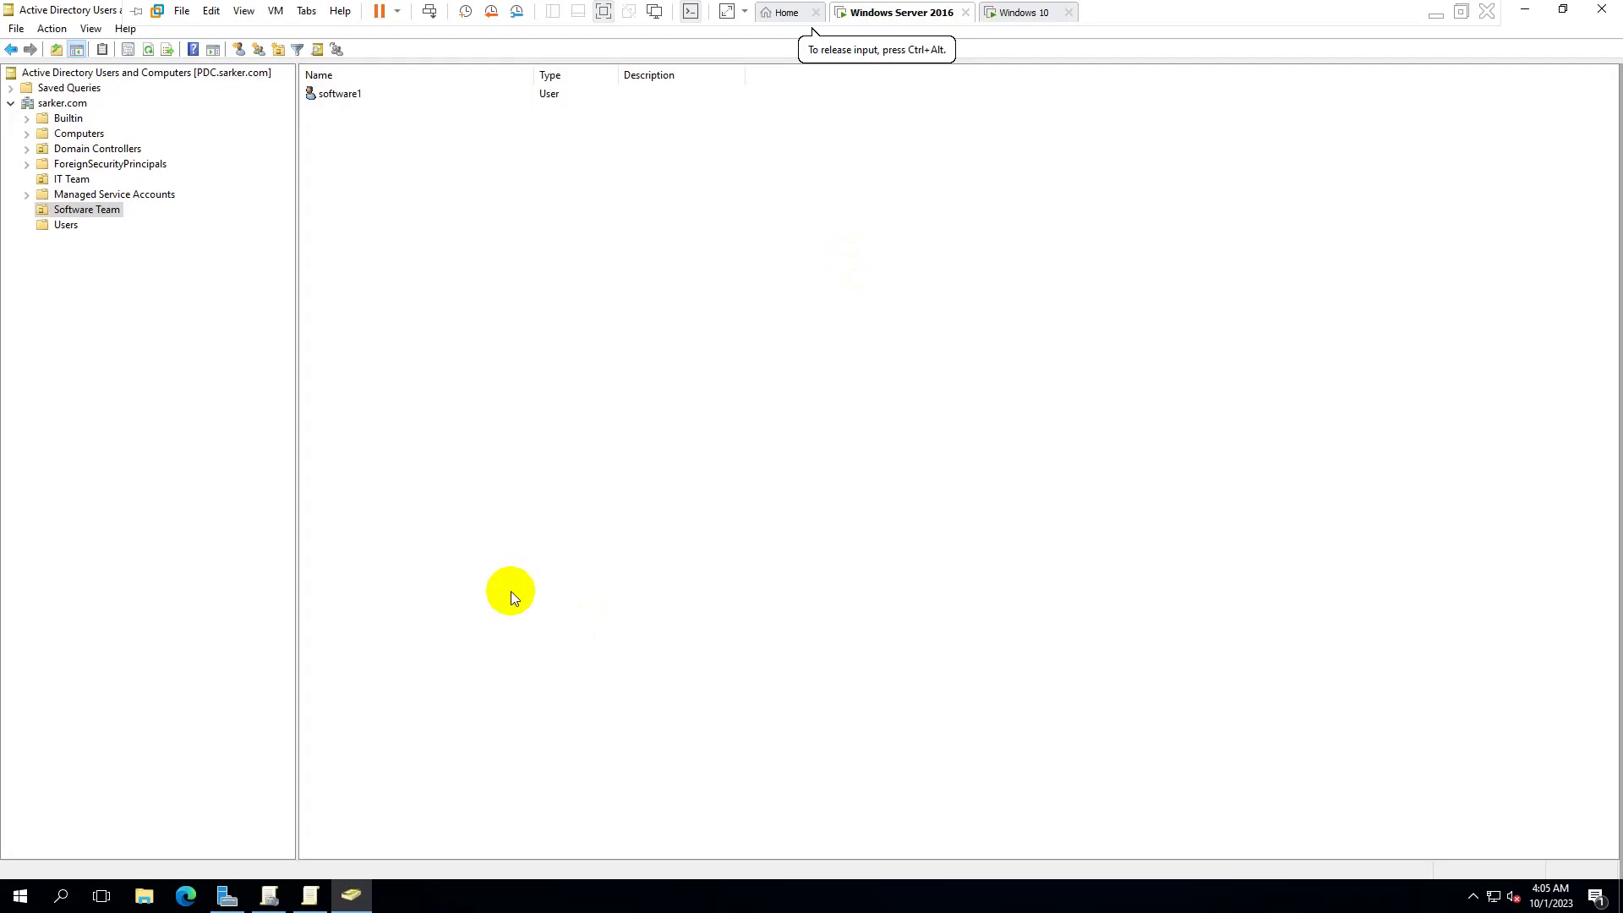
pyautogui.press('super+r')
pyautogui.click(111, 841)
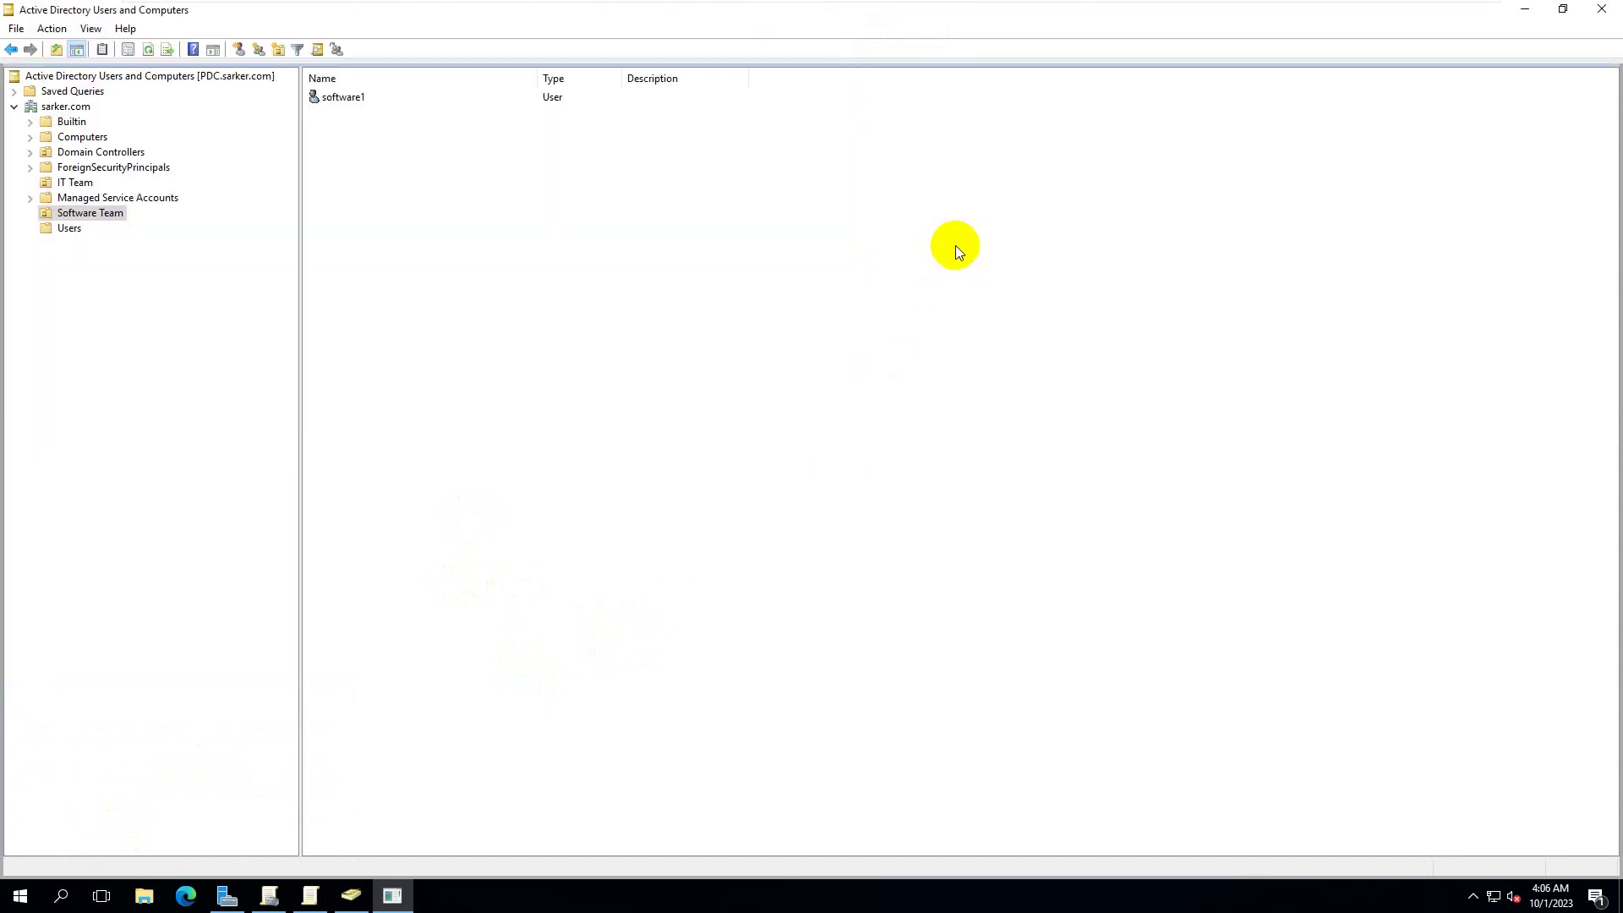
pyautogui.click(1057, 11)
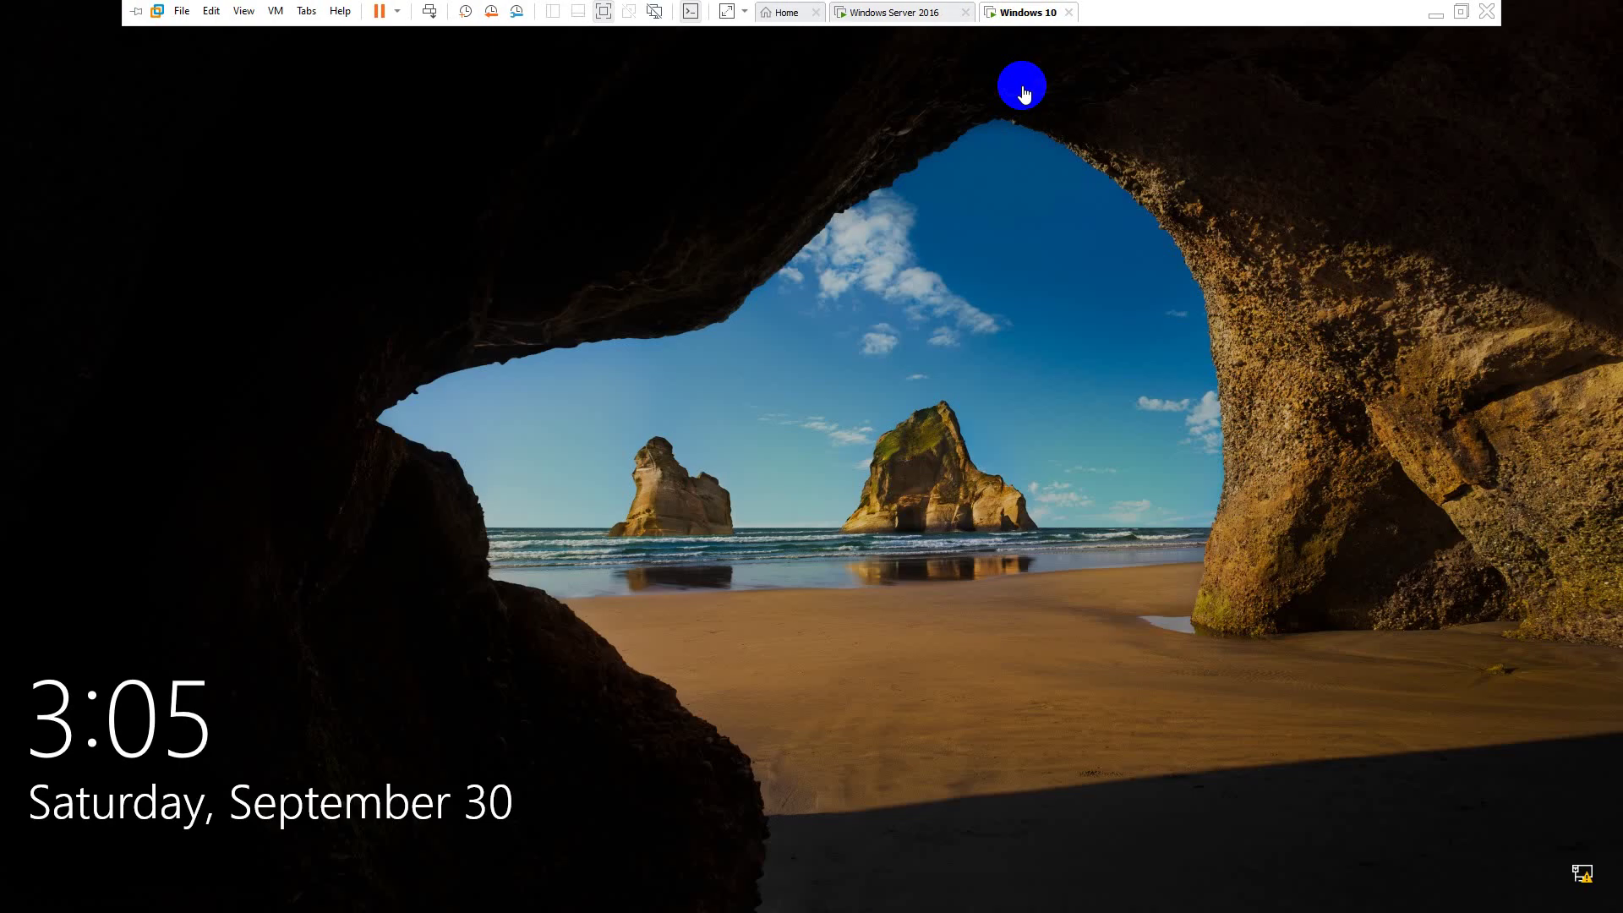
# - Sign in to Windows 10 as it1 and close the Restrictions error dialog
pyautogui.click(997, 252)
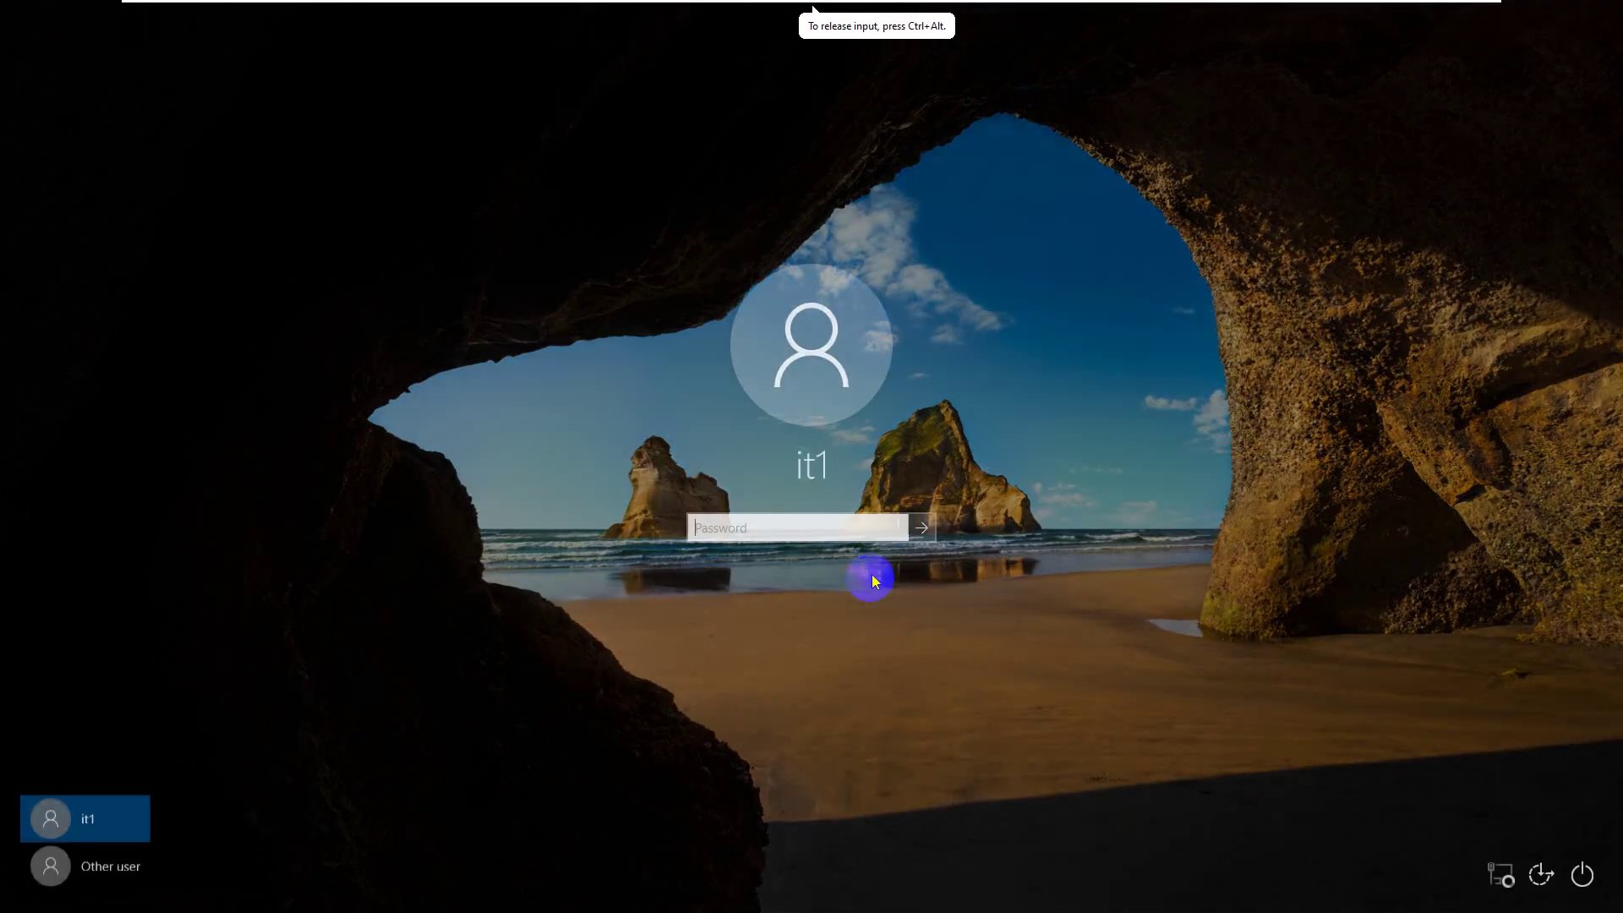
pyautogui.write('•••••••••')
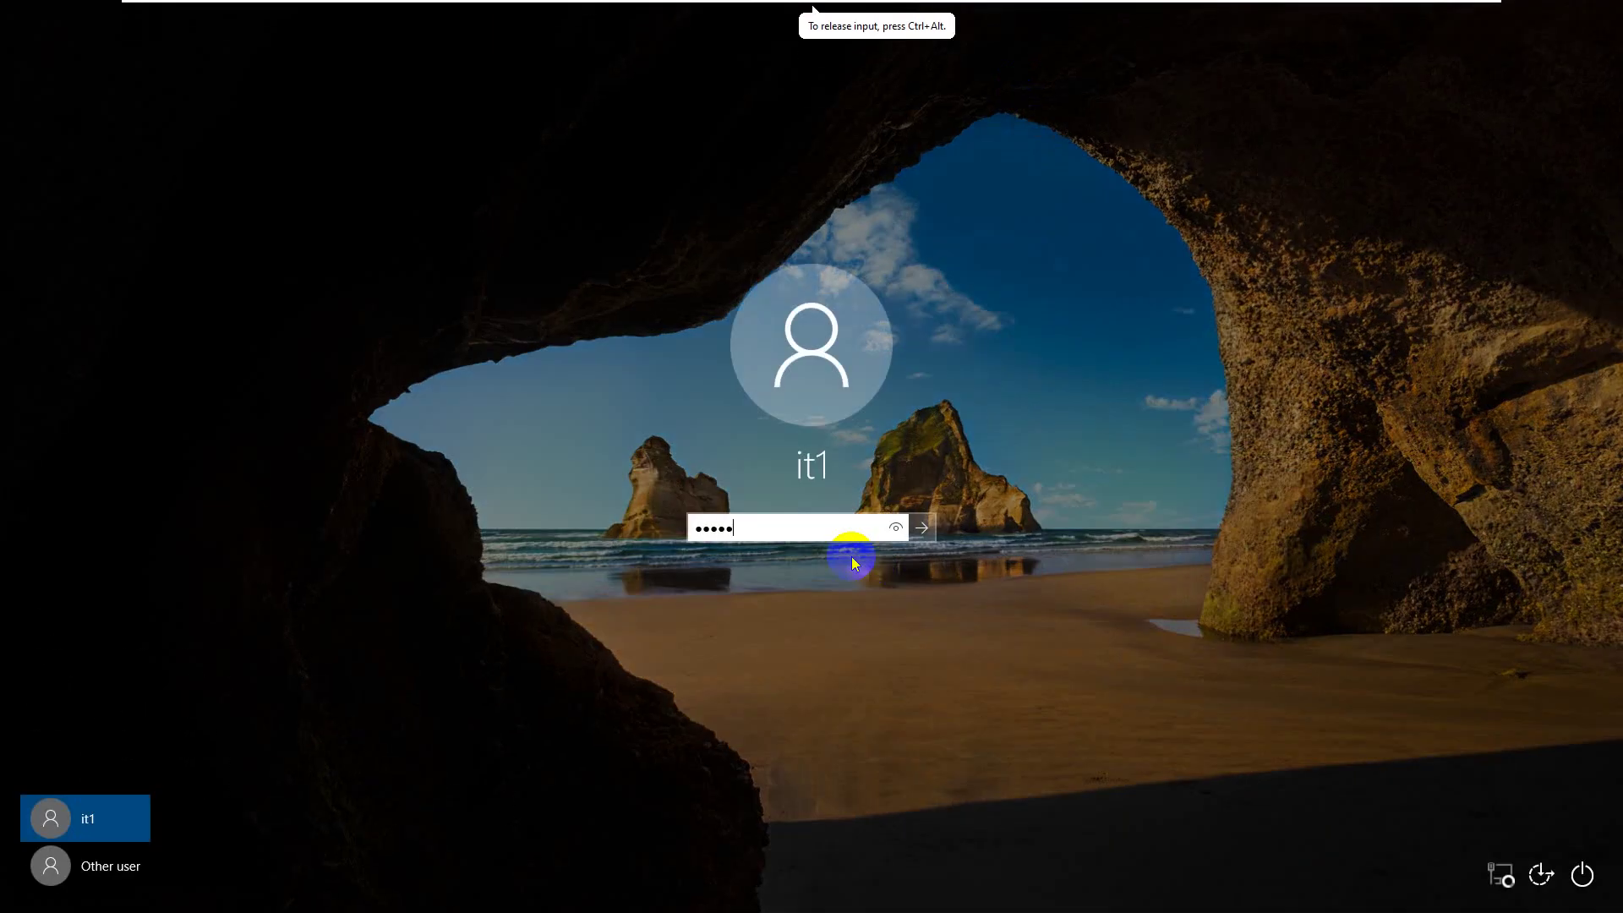
pyautogui.press('Return')
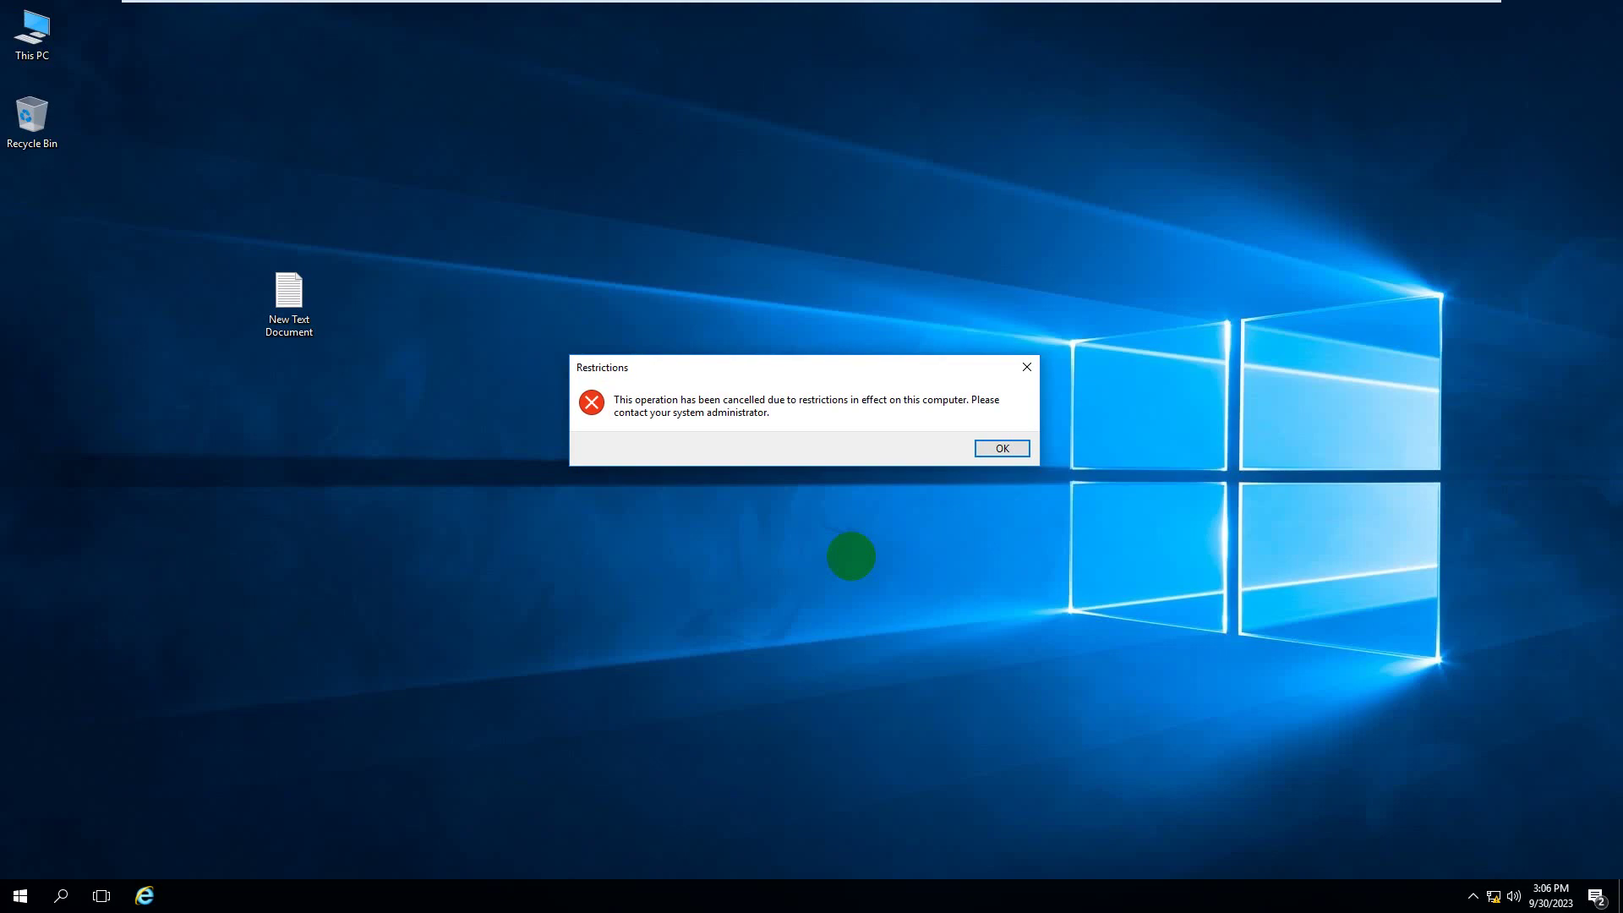
pyautogui.click(1027, 366)
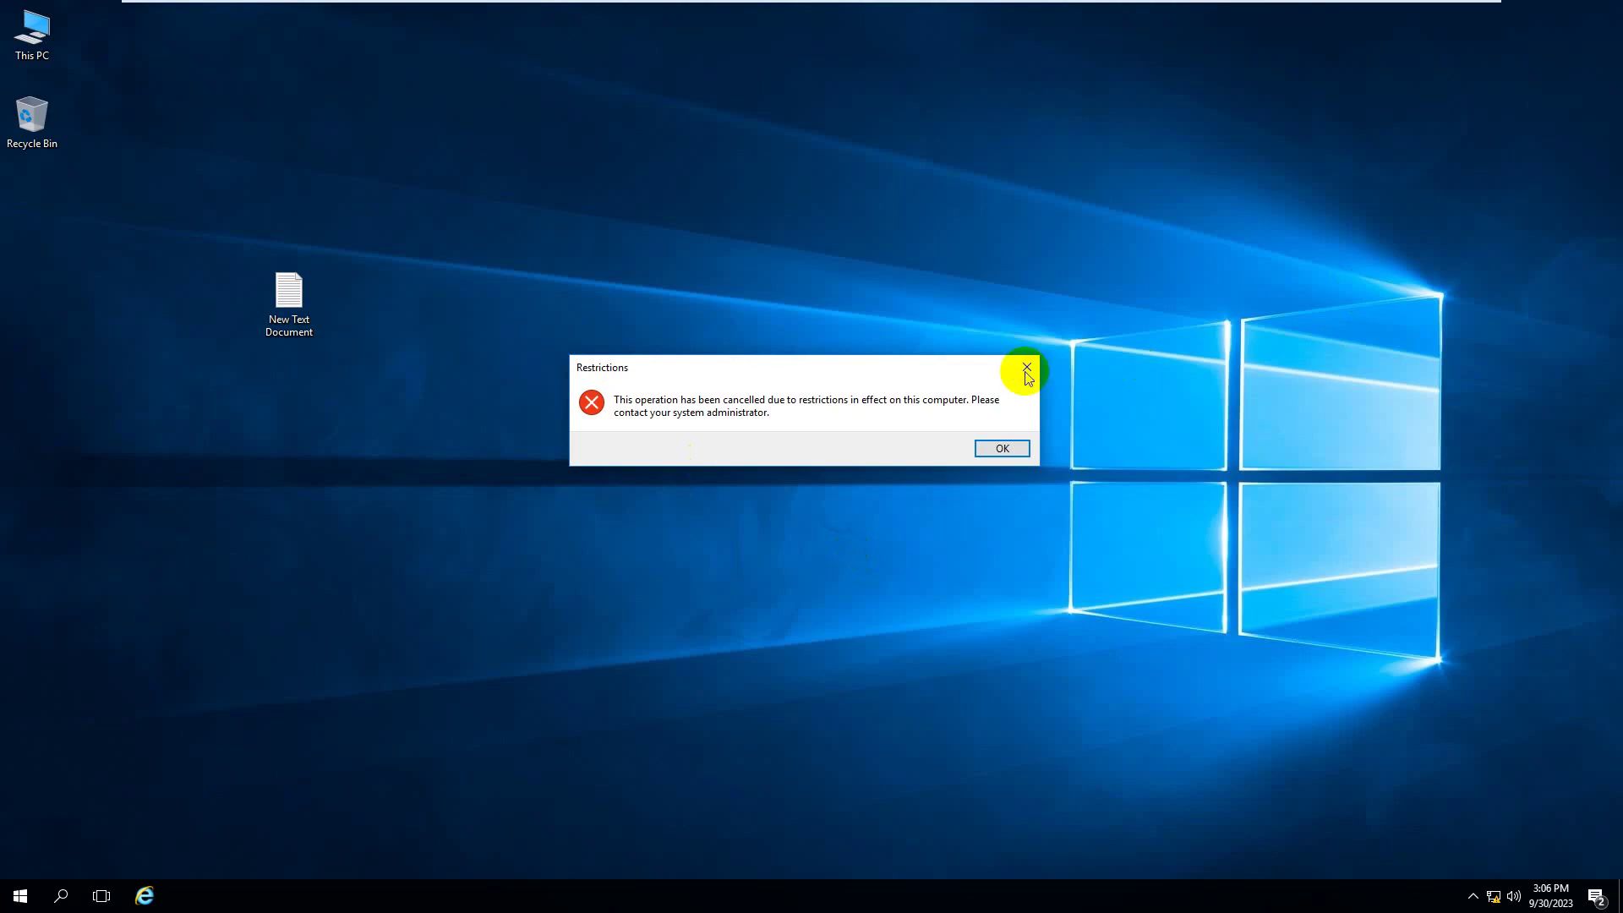
pyautogui.click(25, 892)
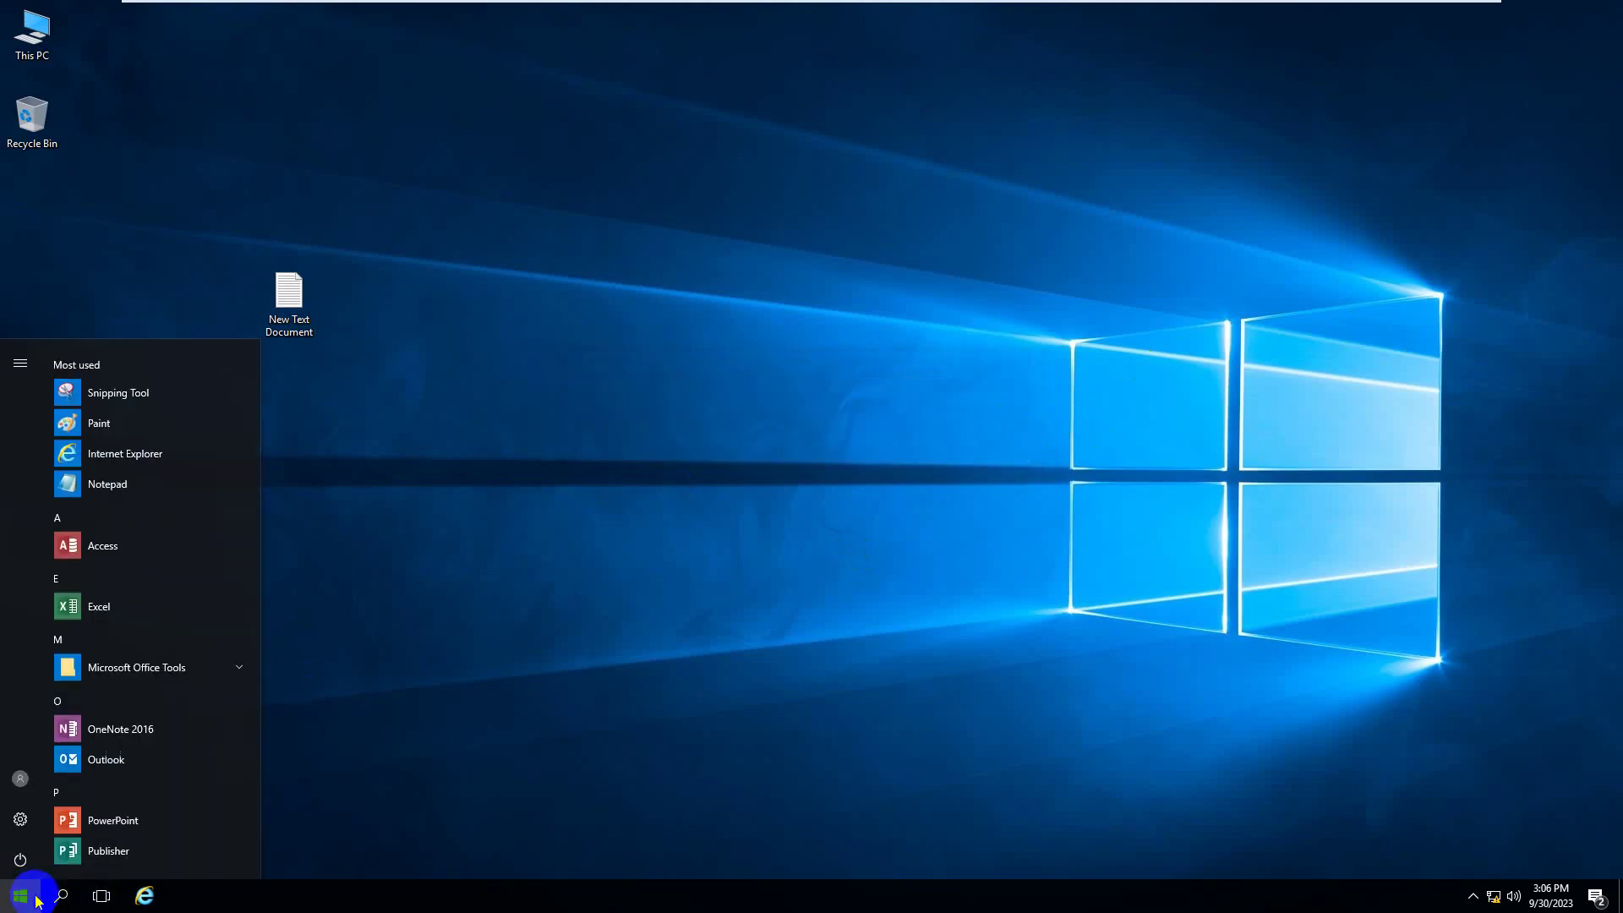
# - Run gpupdate /force on the client and answer Y to log off
pyautogui.click(558, 695)
pyautogui.press('super+r')
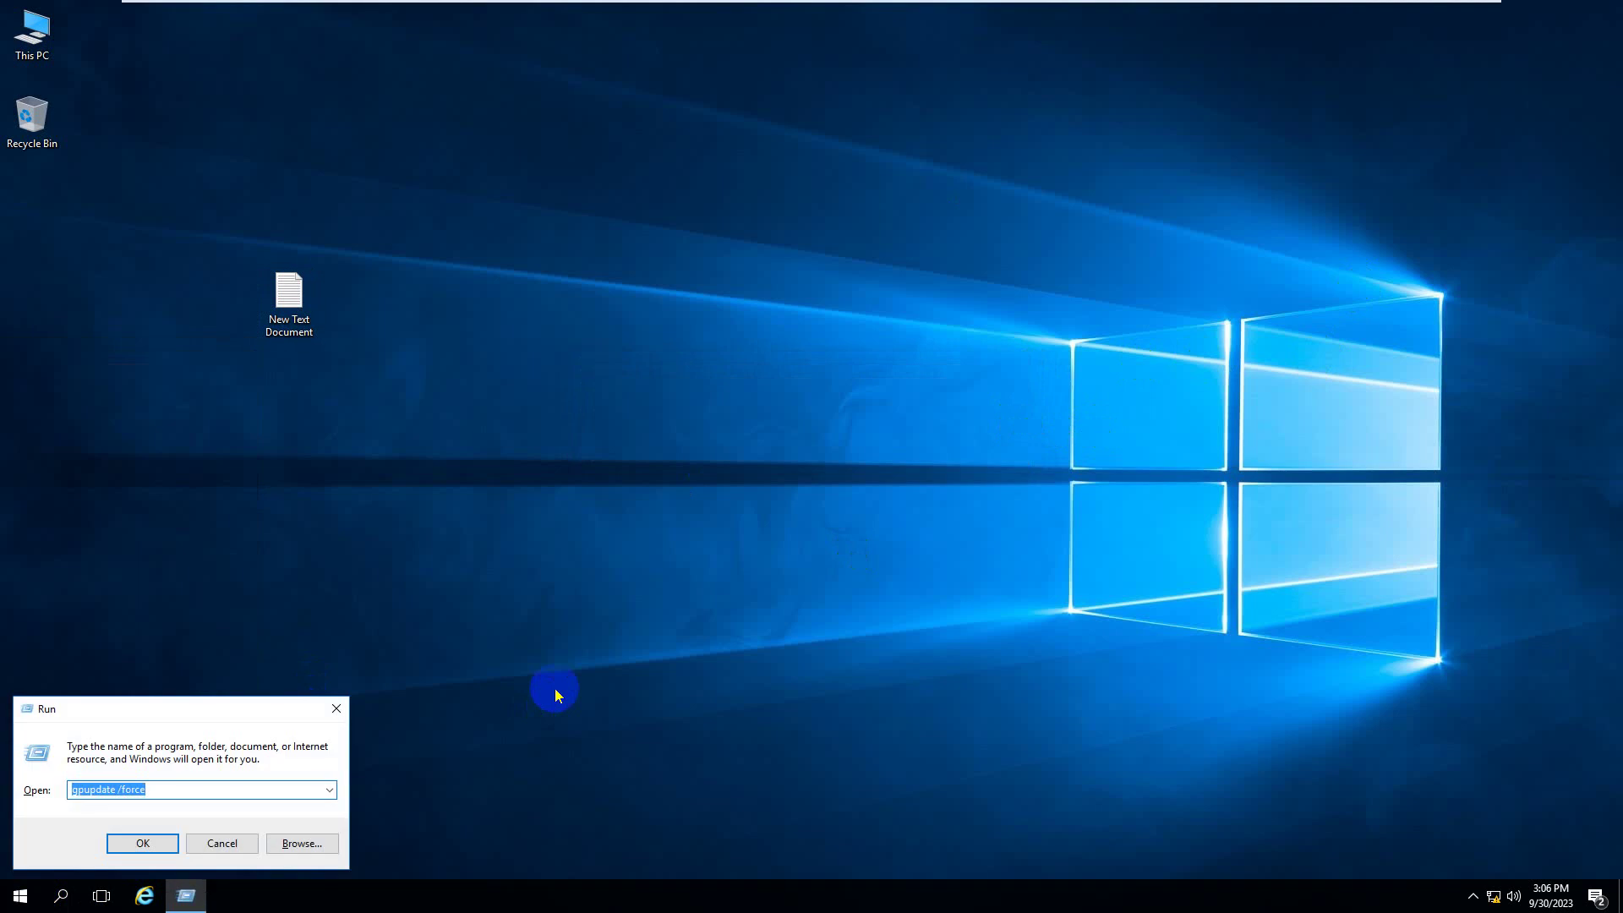
pyautogui.press('Return')
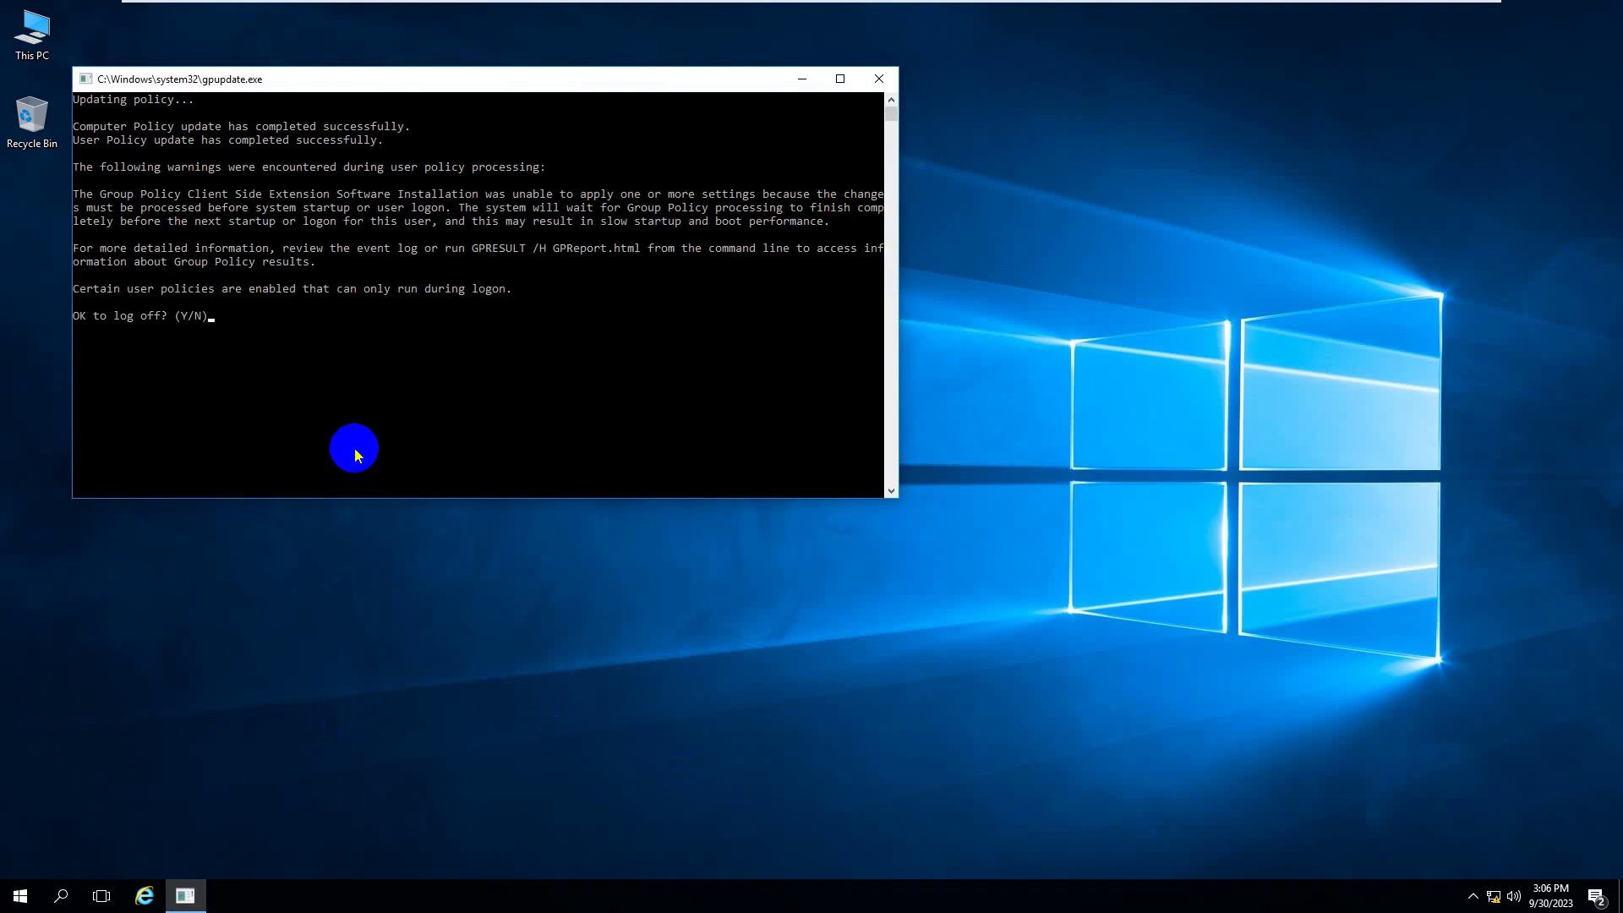
pyautogui.write('Y')
pyautogui.press('Return')
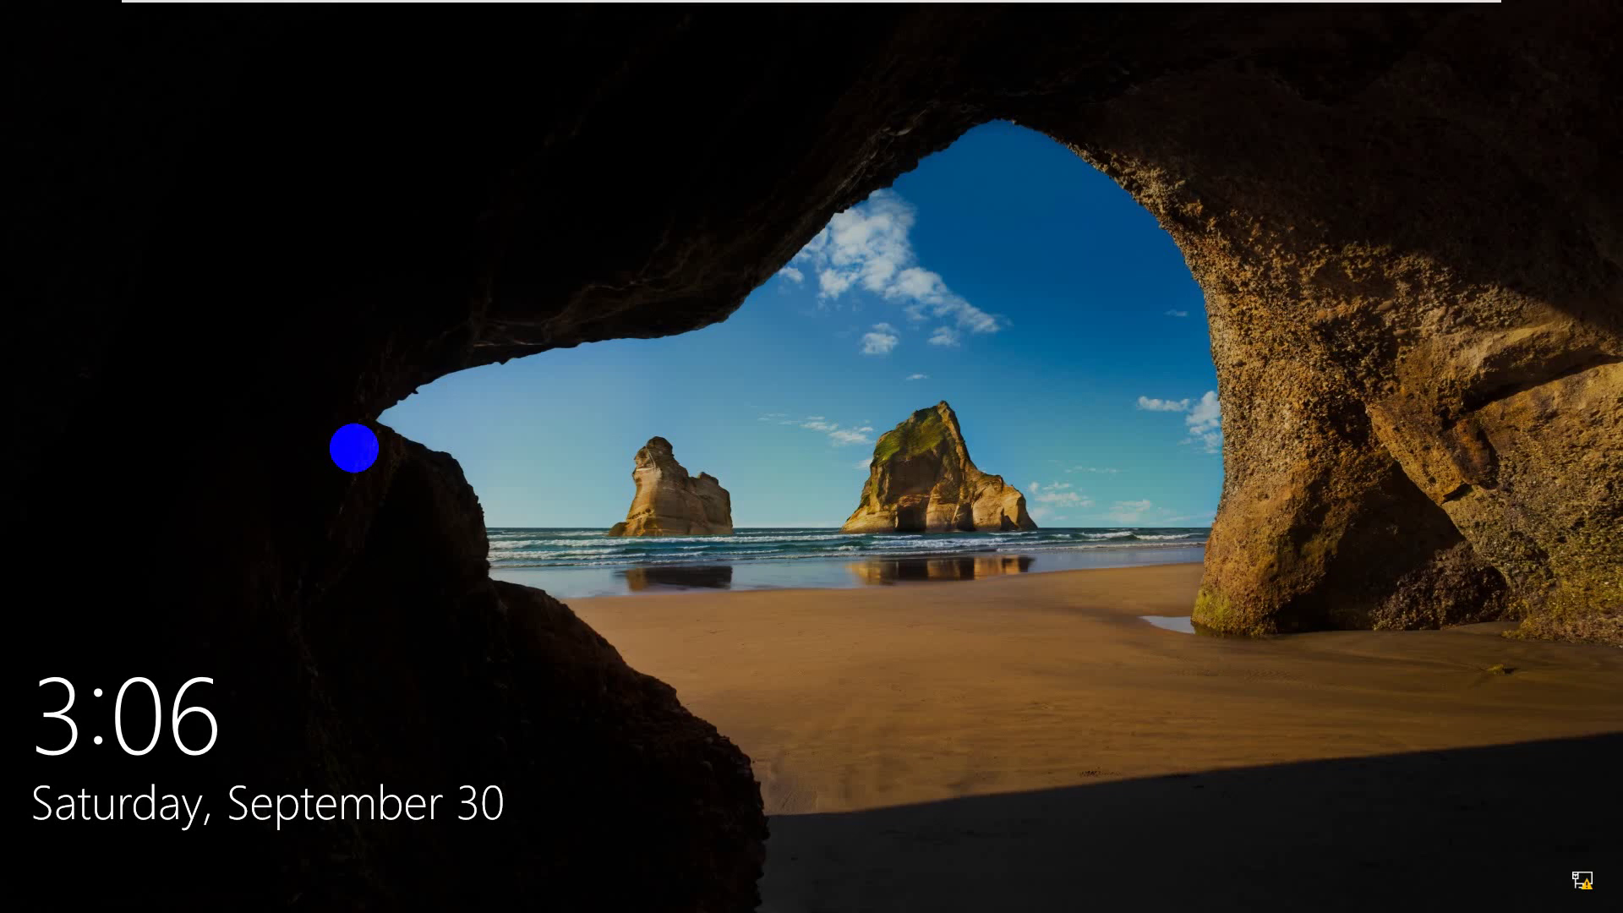
# - Unlock the Windows 10 lock screen and sign in as it1 with the account password
pyautogui.click(354, 448)
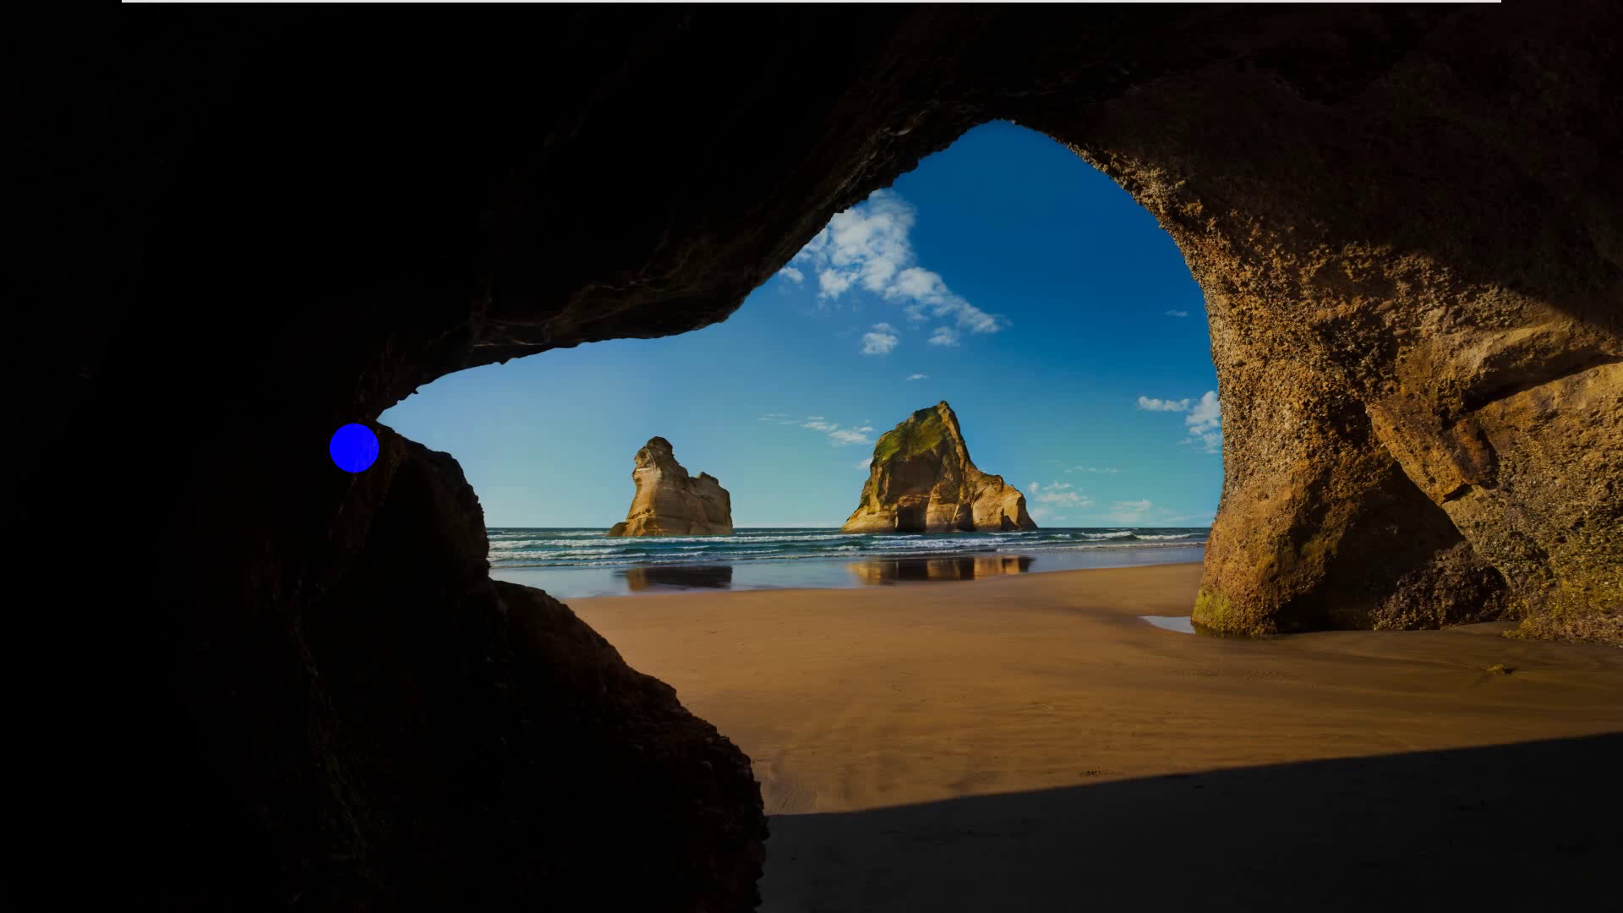
pyautogui.write('passw')
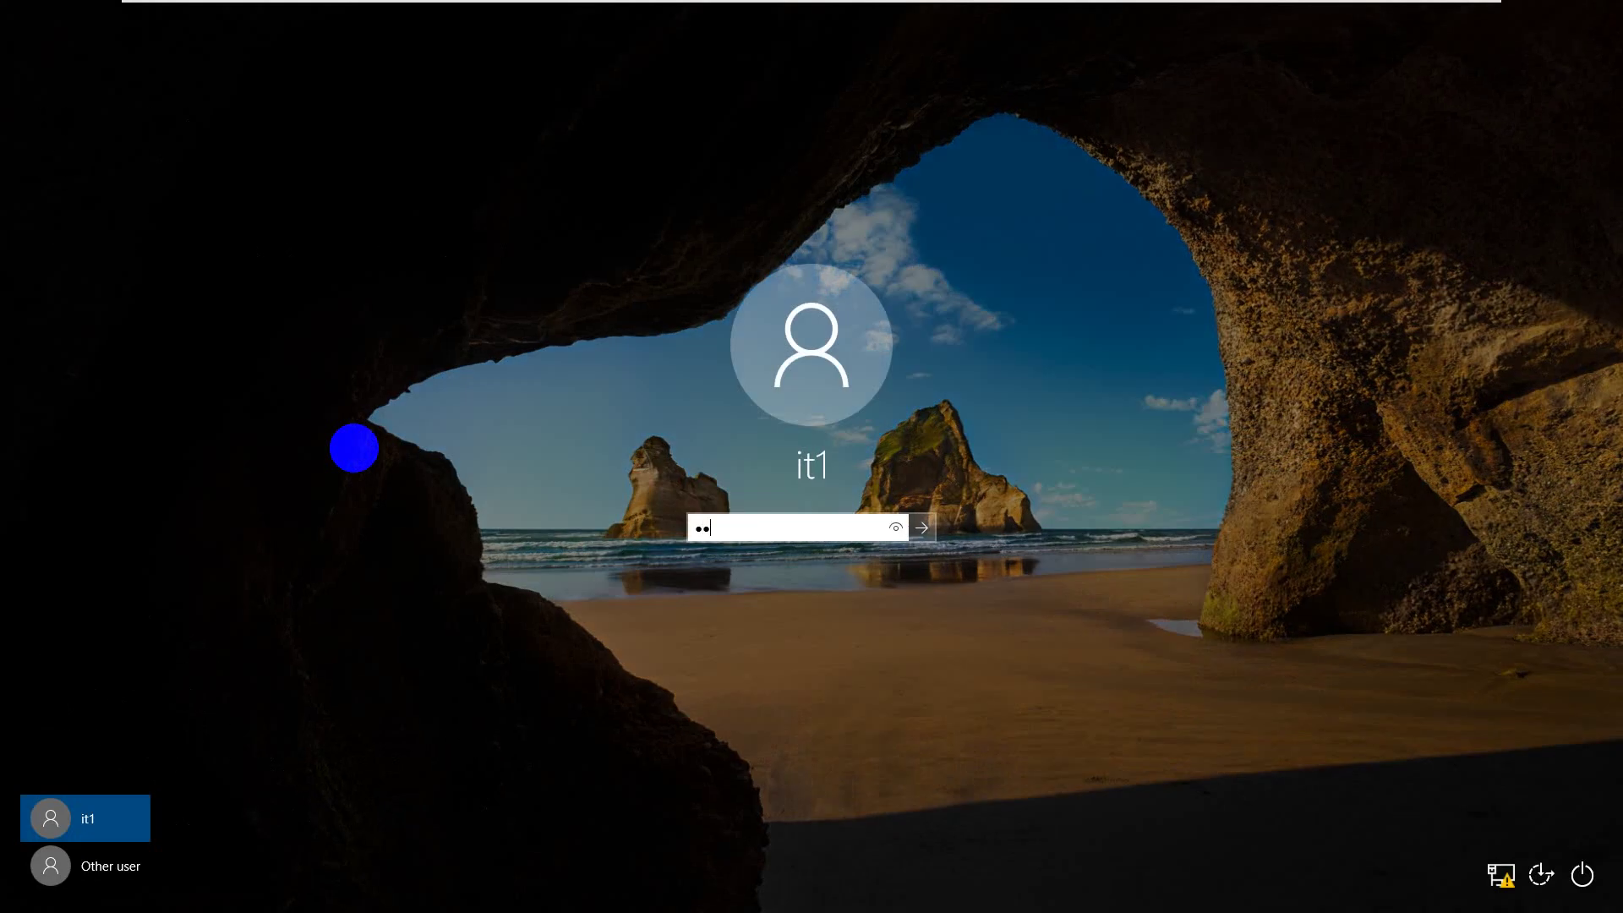
pyautogui.write('ord123')
pyautogui.press('Return')
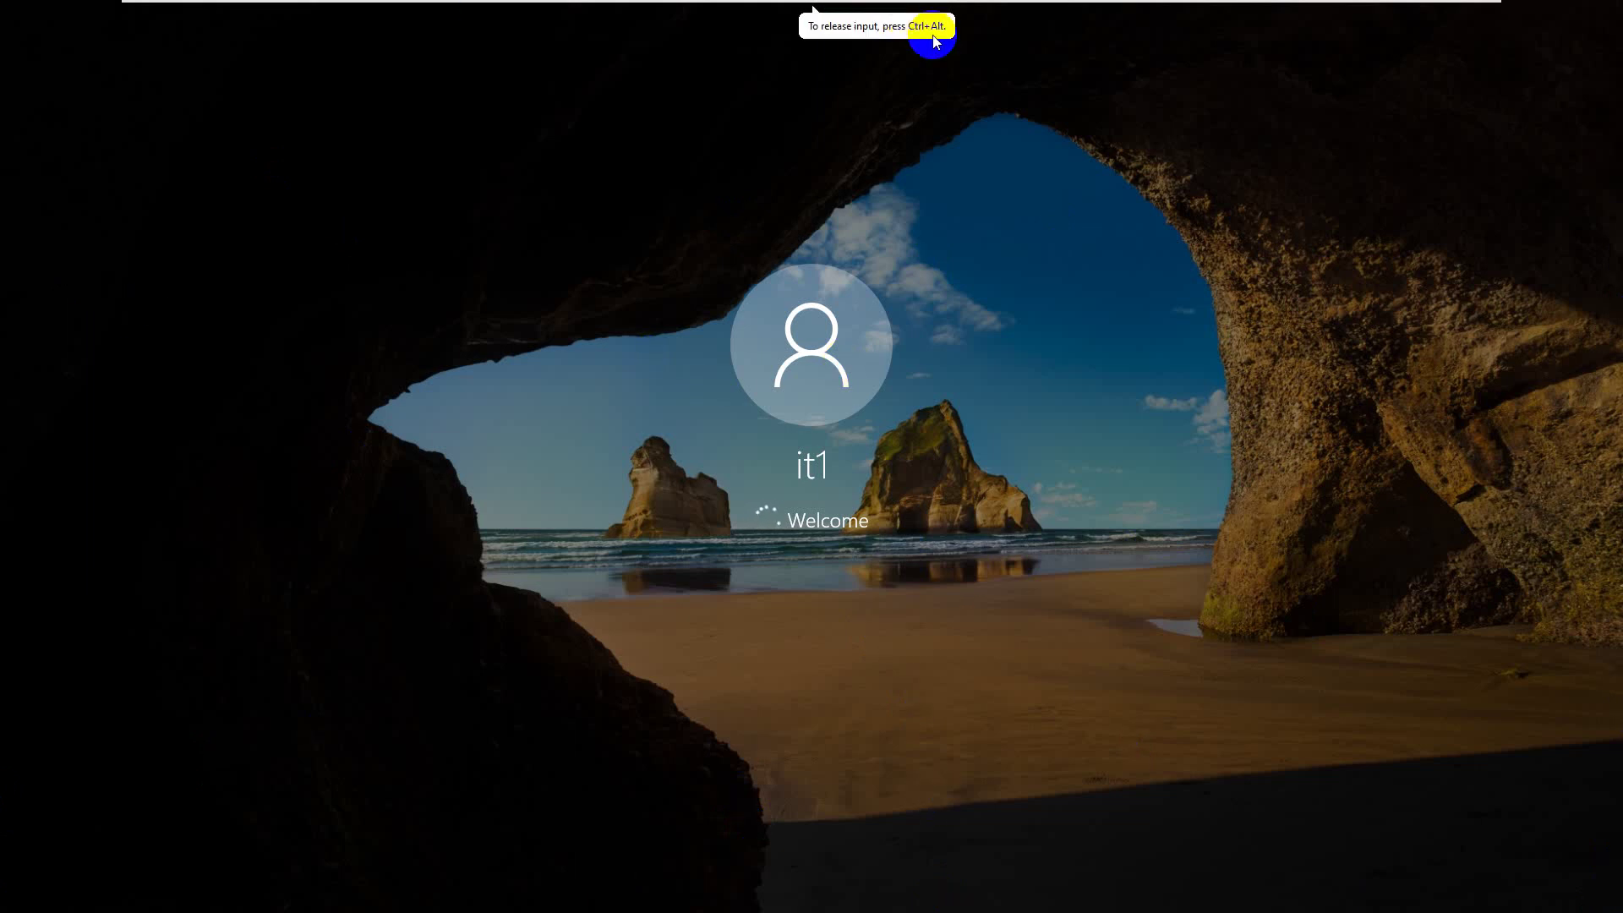
pyautogui.moveTo(812, 7)
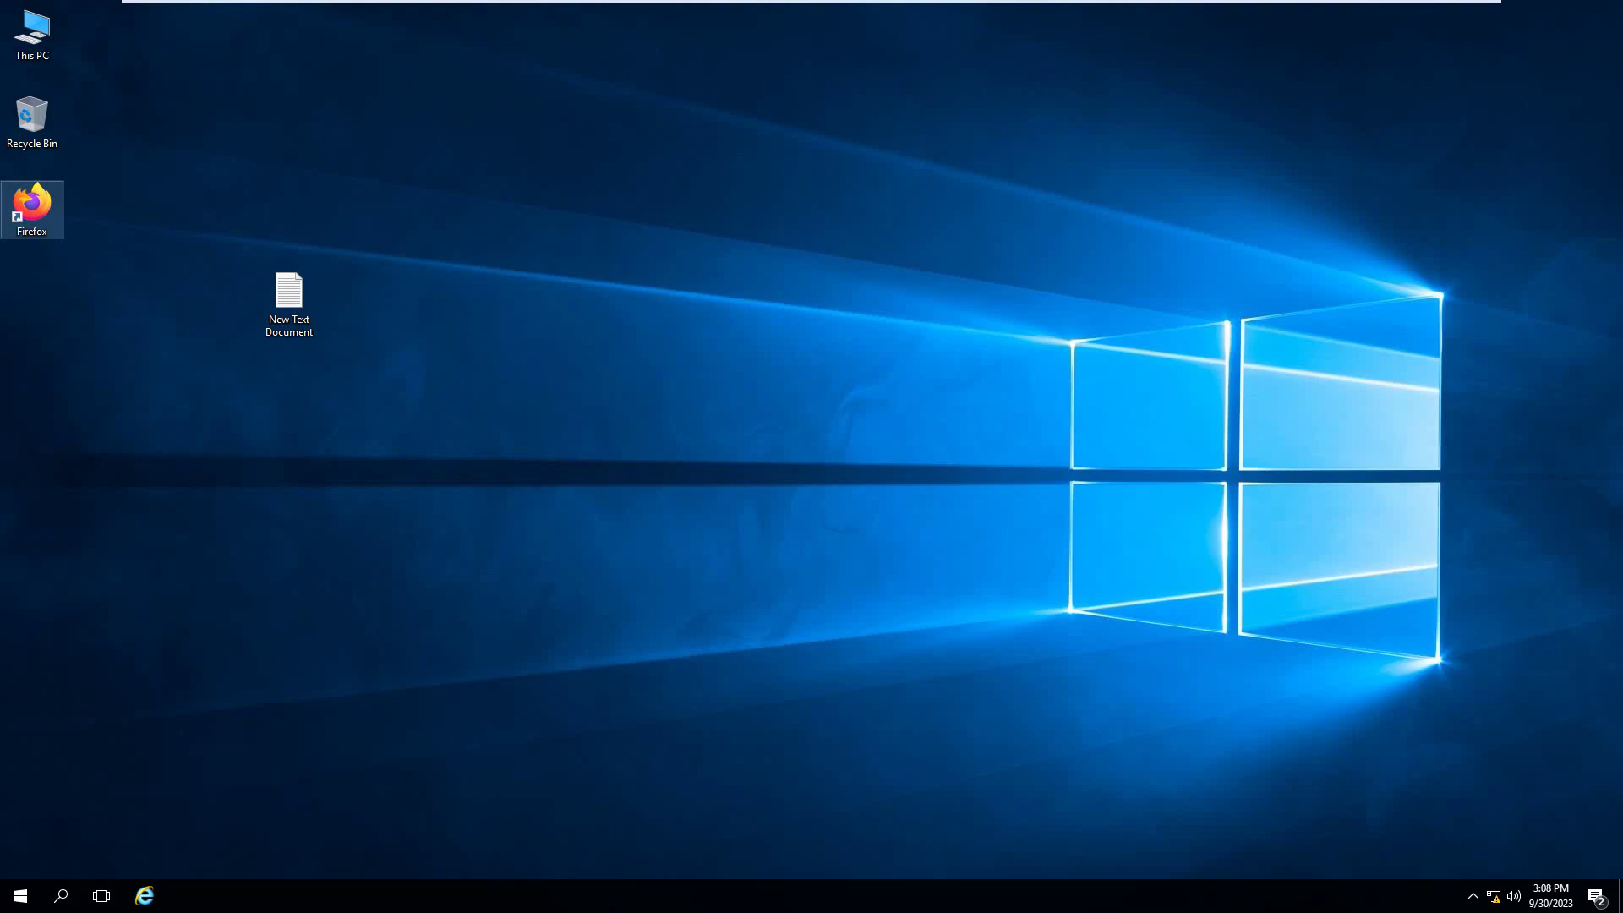
# - Move the New Text Document icon into the left desktop column directly under the Firefox shortcut
pyautogui.click(912, 313)
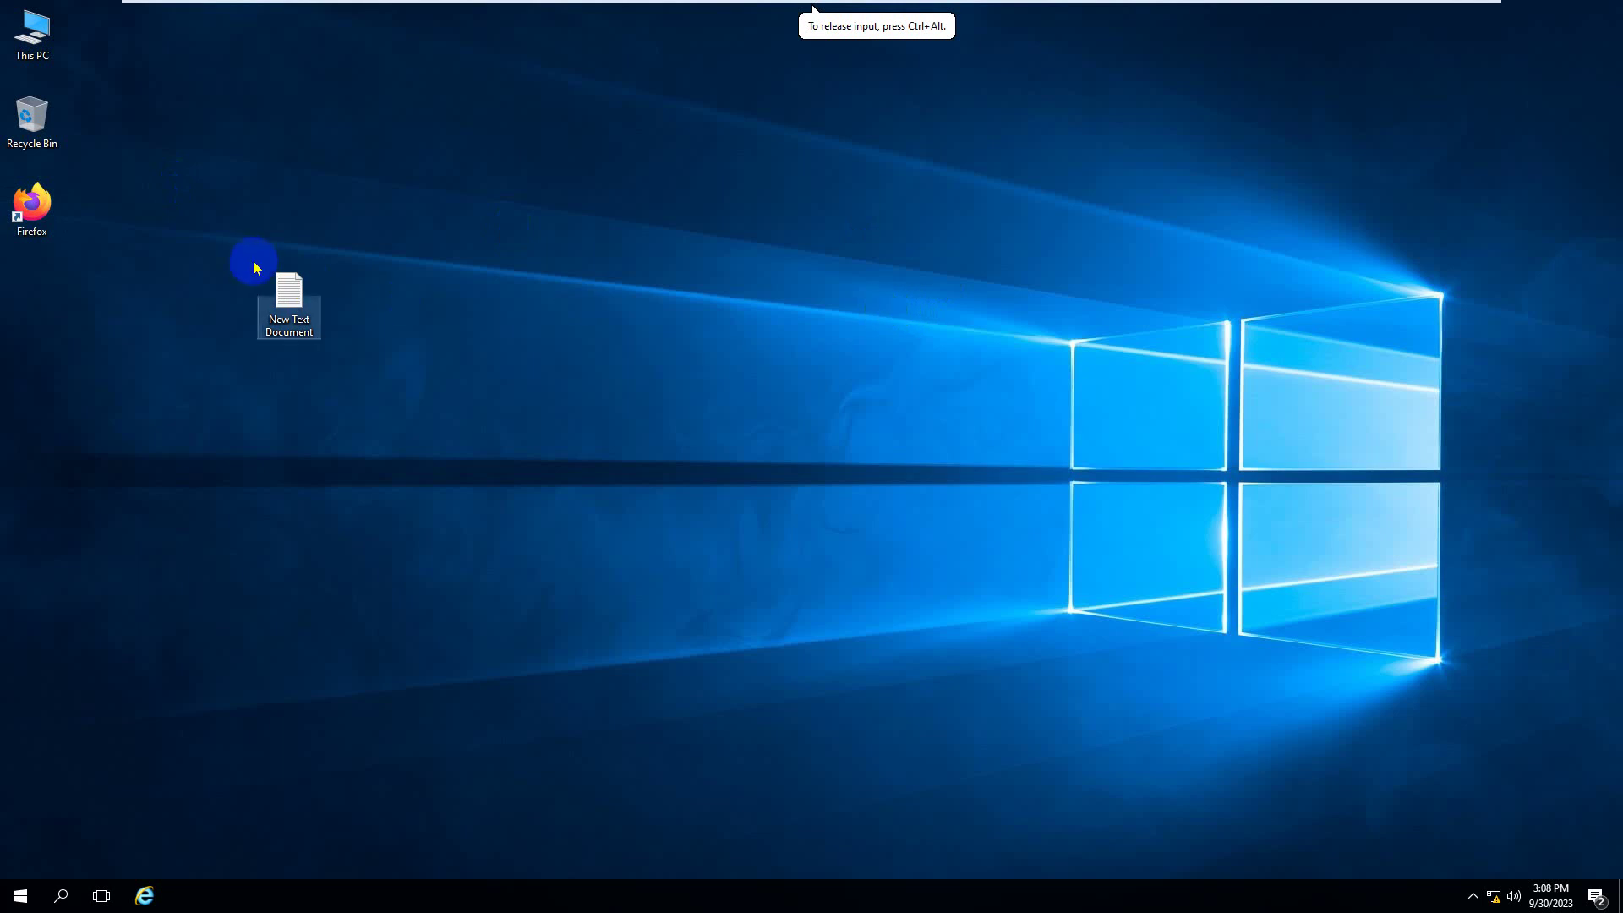
pyautogui.moveTo(241, 247); pyautogui.dragTo(348, 343)
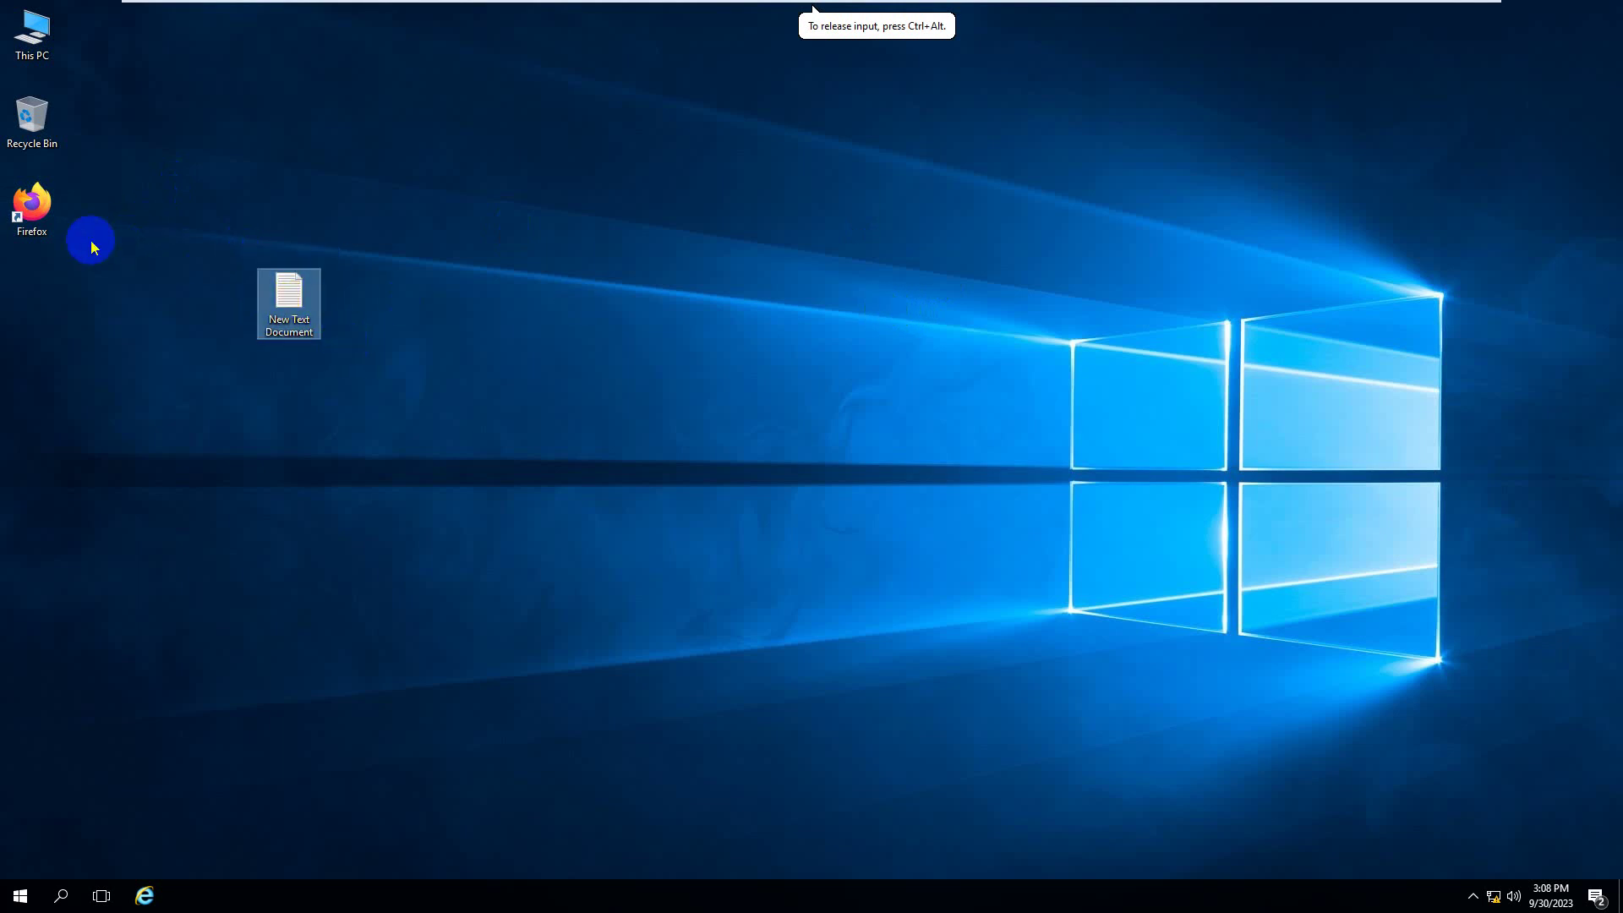
pyautogui.moveTo(90, 240); pyautogui.dragTo(33, 203)
pyautogui.click(130, 319)
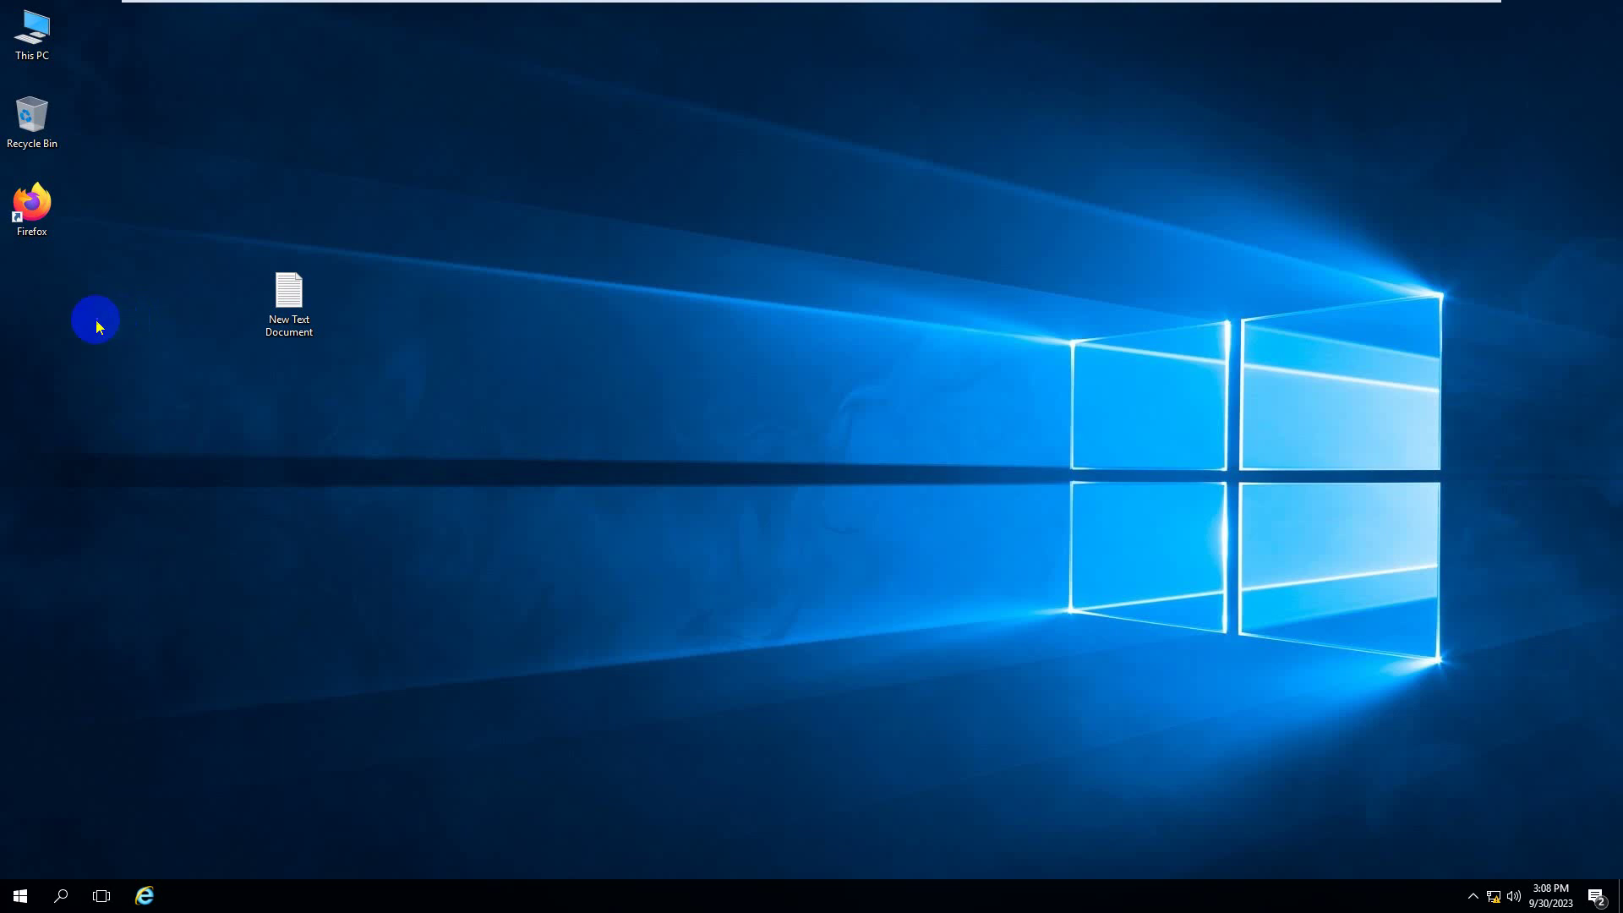
pyautogui.moveTo(290, 300); pyautogui.dragTo(34, 317)
pyautogui.click(181, 346)
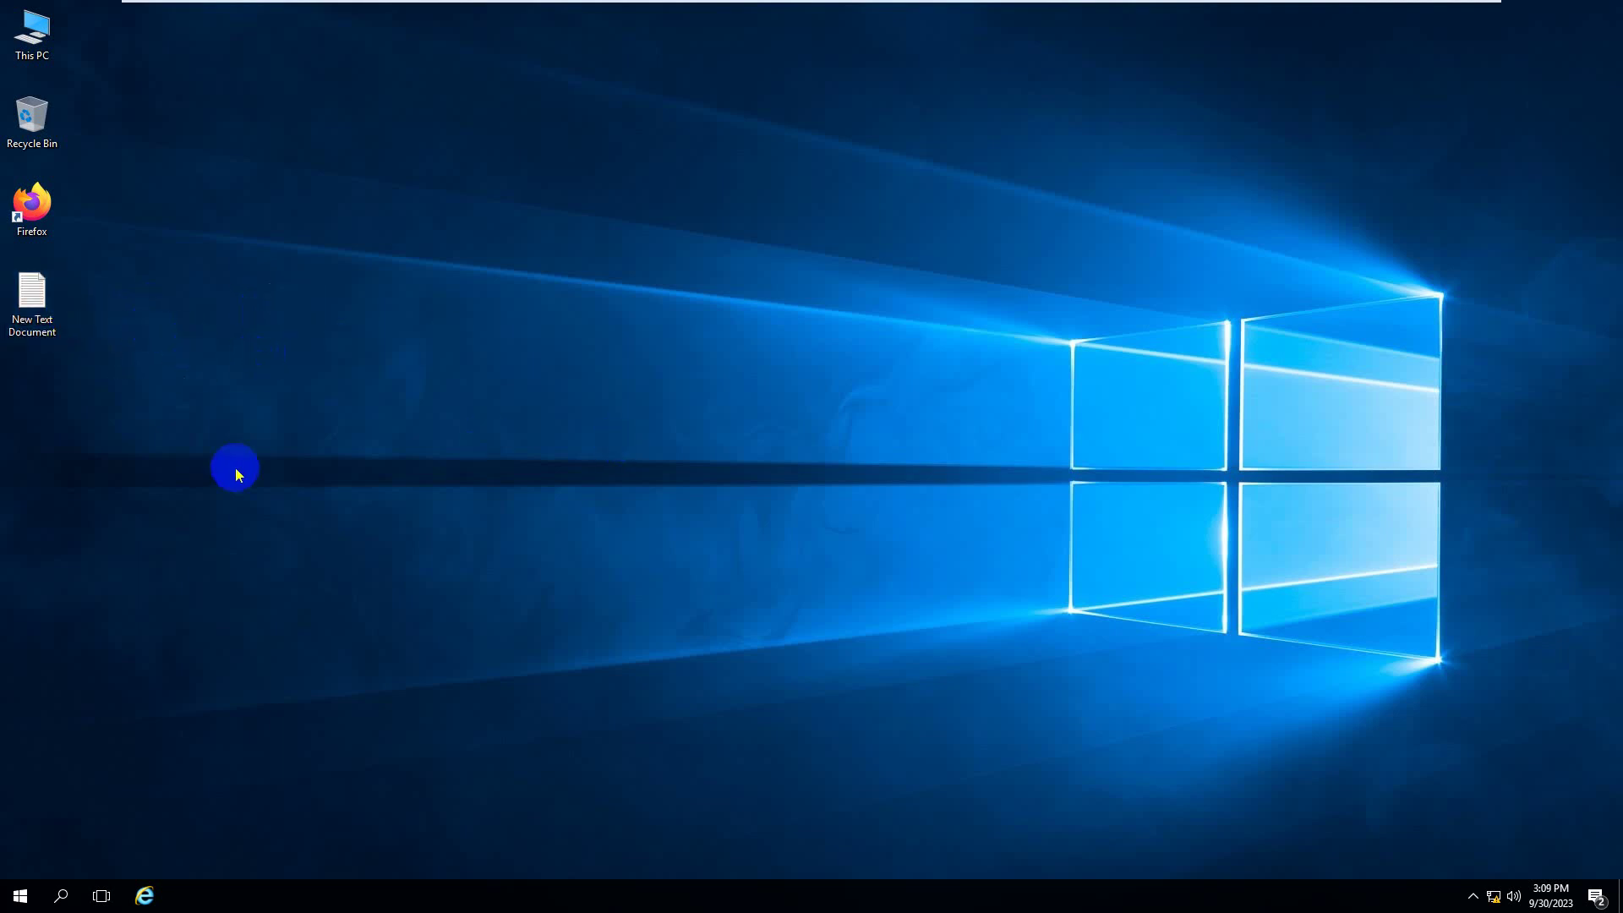